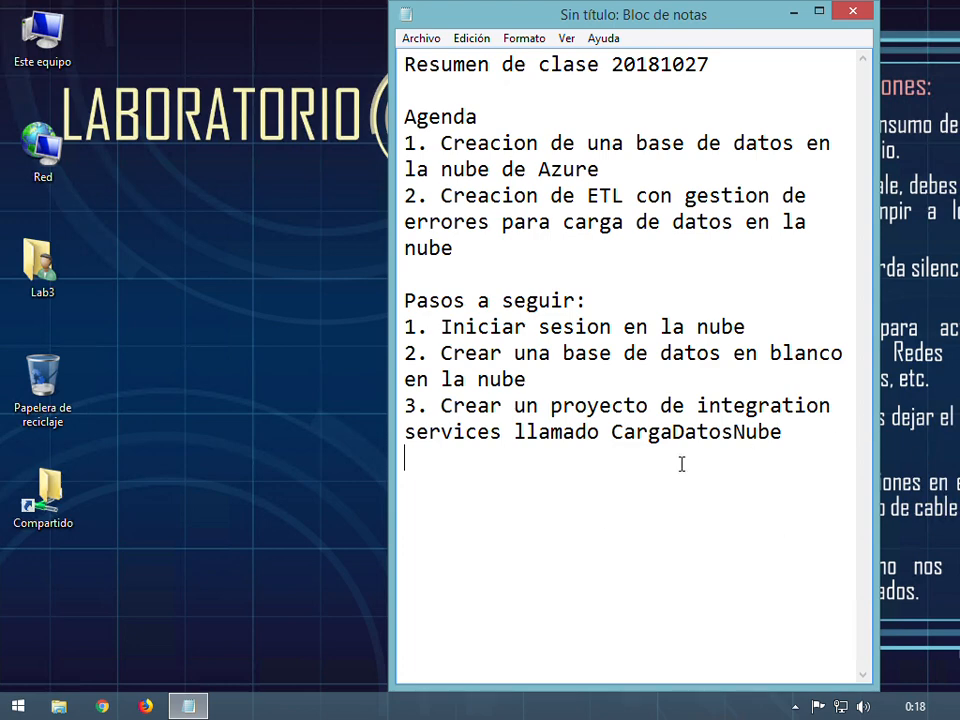
Add portal.azure.com on a new line below the cloud sign-in step in the Notepad notes
left_click_drag(438, 336, 760, 332)
left_click(785, 333)
type("porta")
key("BackSpace")
key("BackSpace")
key("BackSpace")
key("BackSpace")
key("BackSpace")
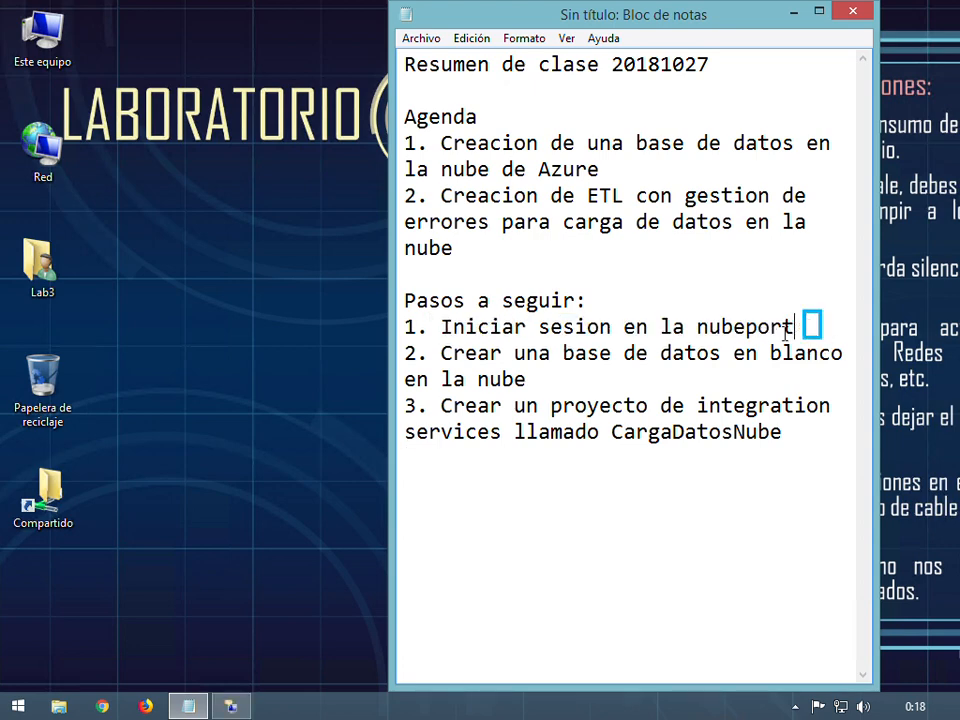
key("Return")
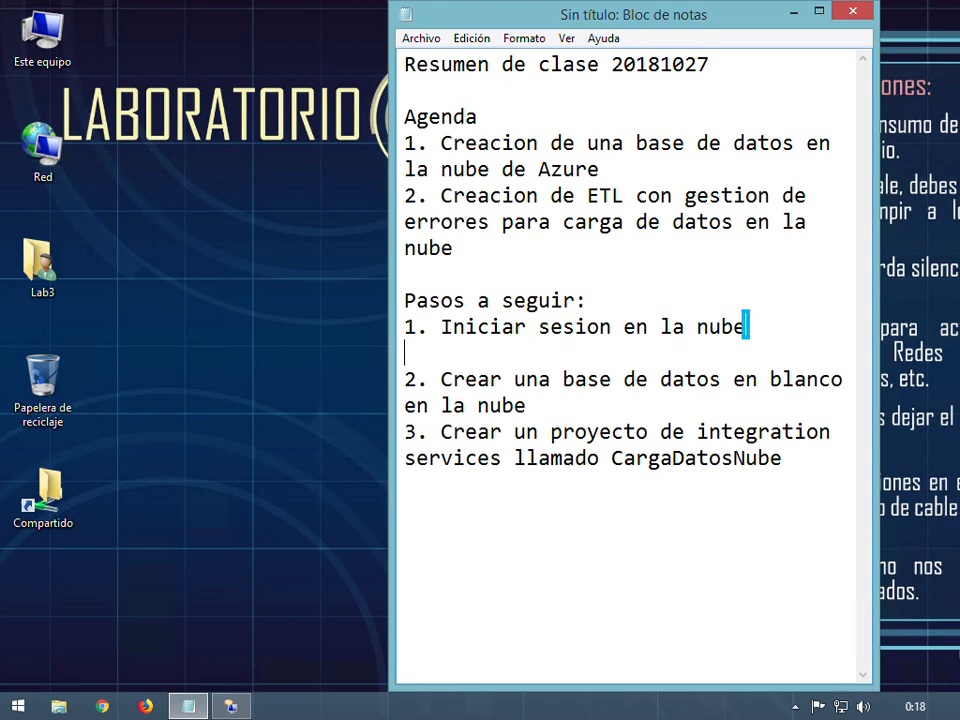
type("portal.")
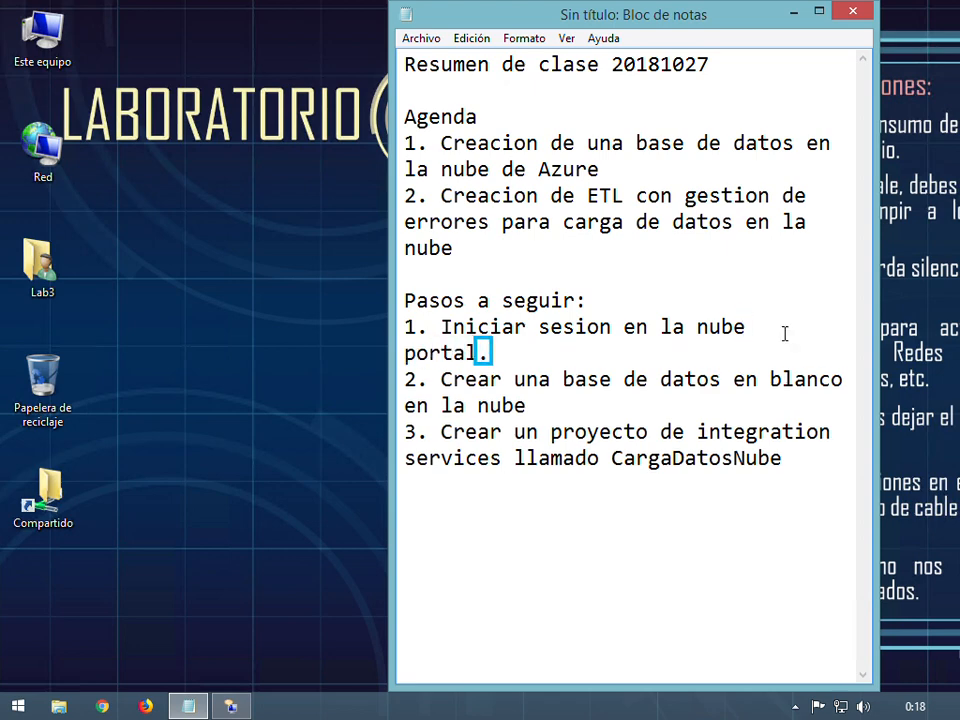
type("azure.com")
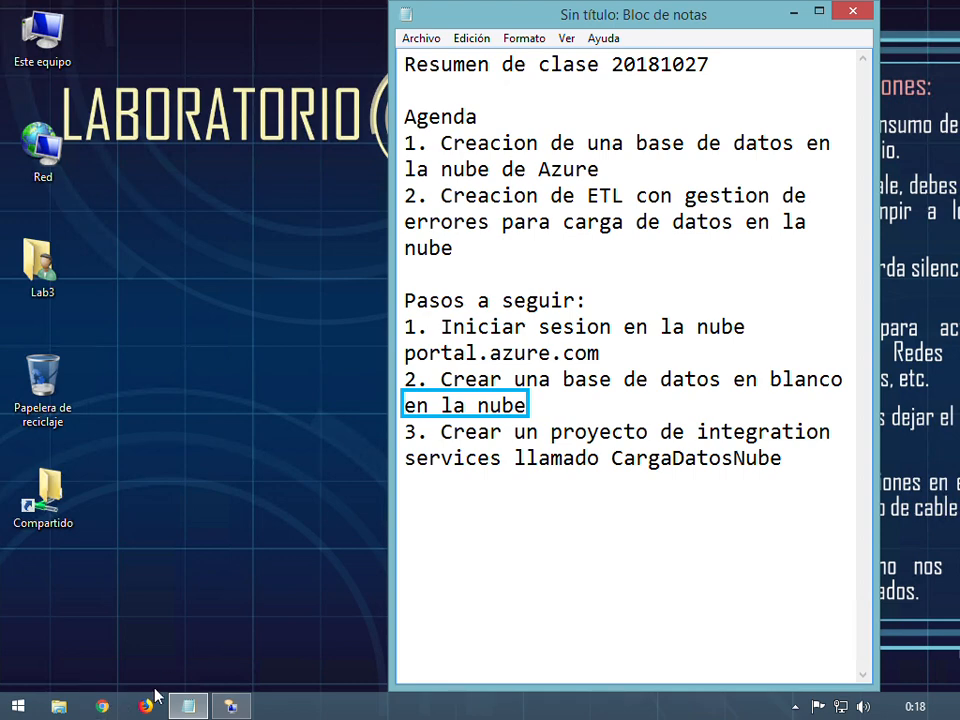
left_click(101, 708)
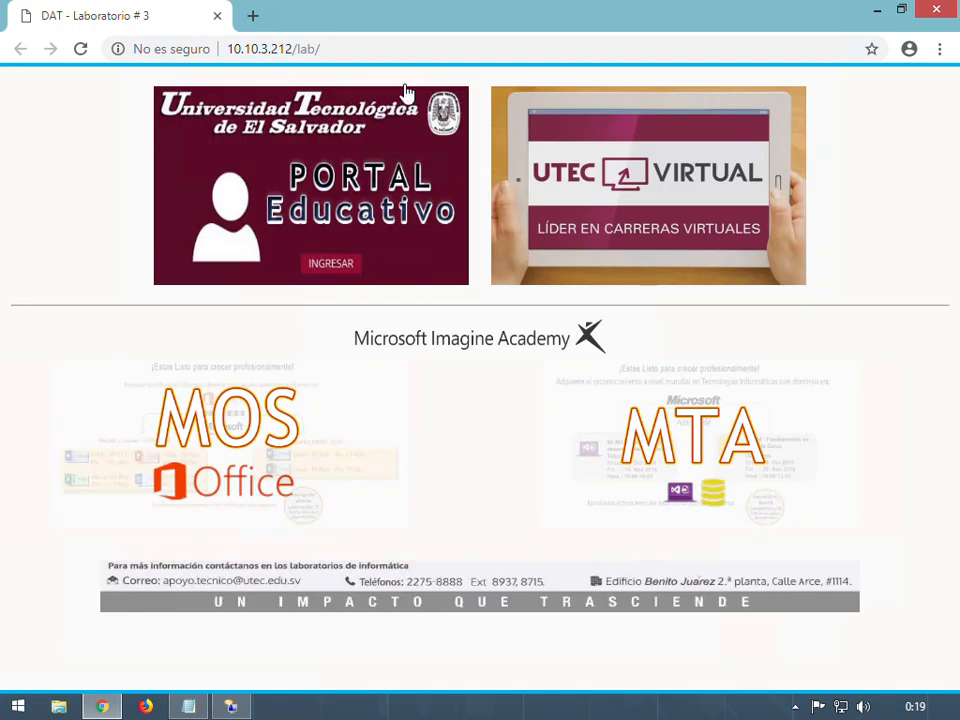
Load portal.azure.com in the browser address bar
left_click(407, 57)
left_click(407, 57)
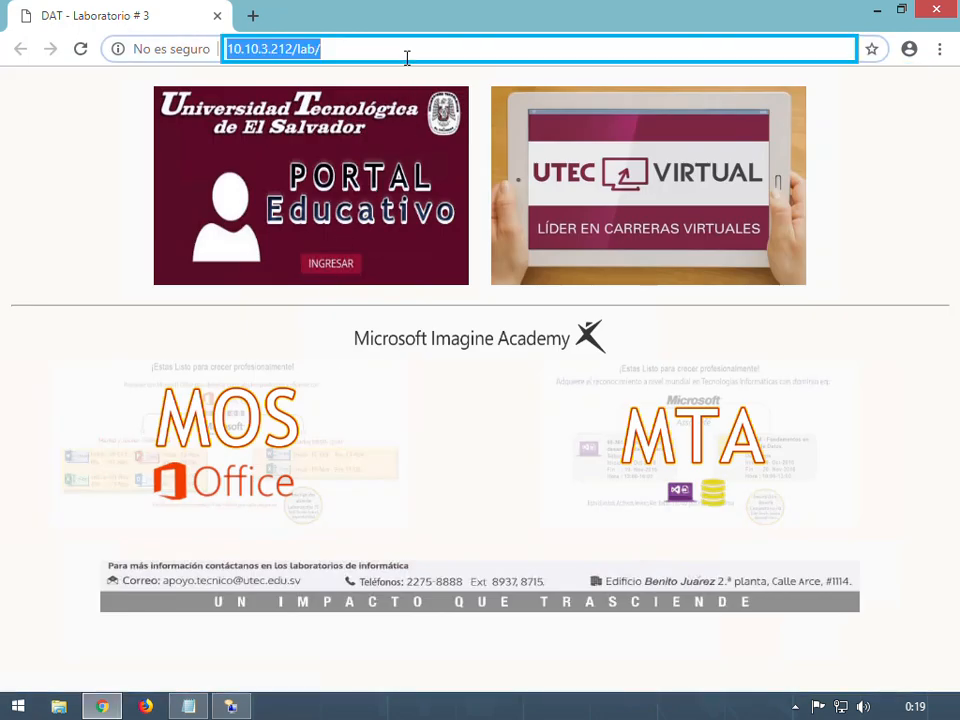
type("portal.")
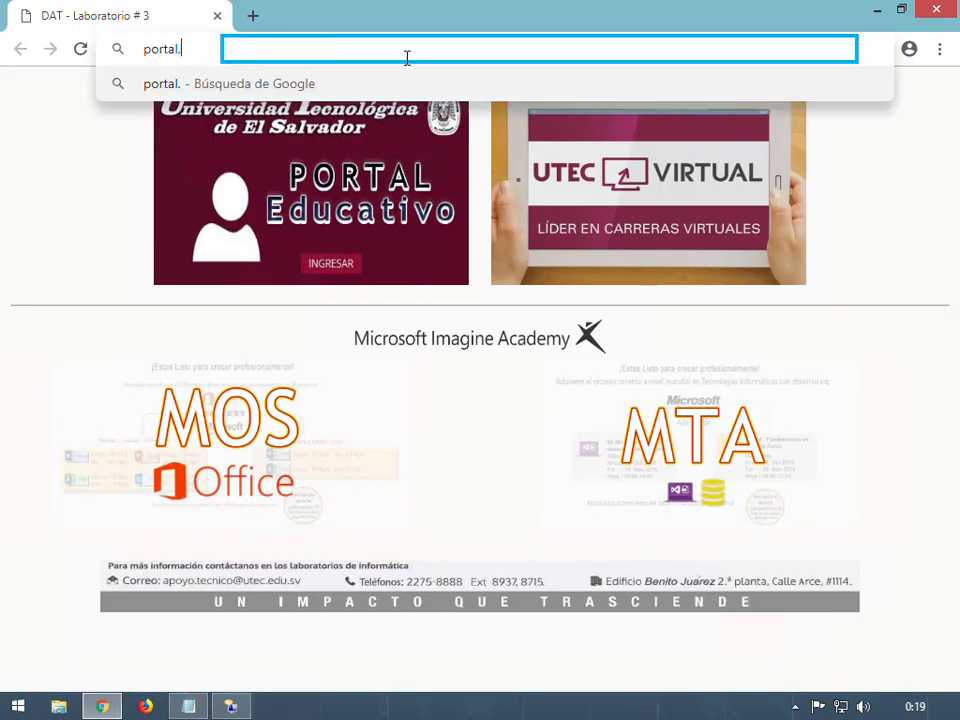
type("azure.com")
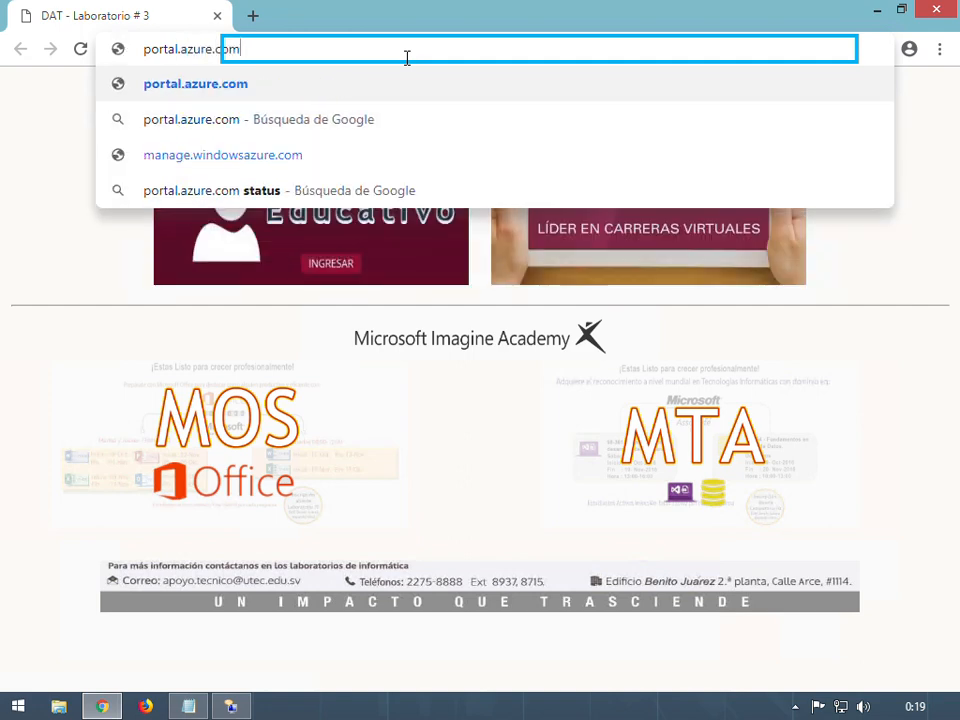
key("Return")
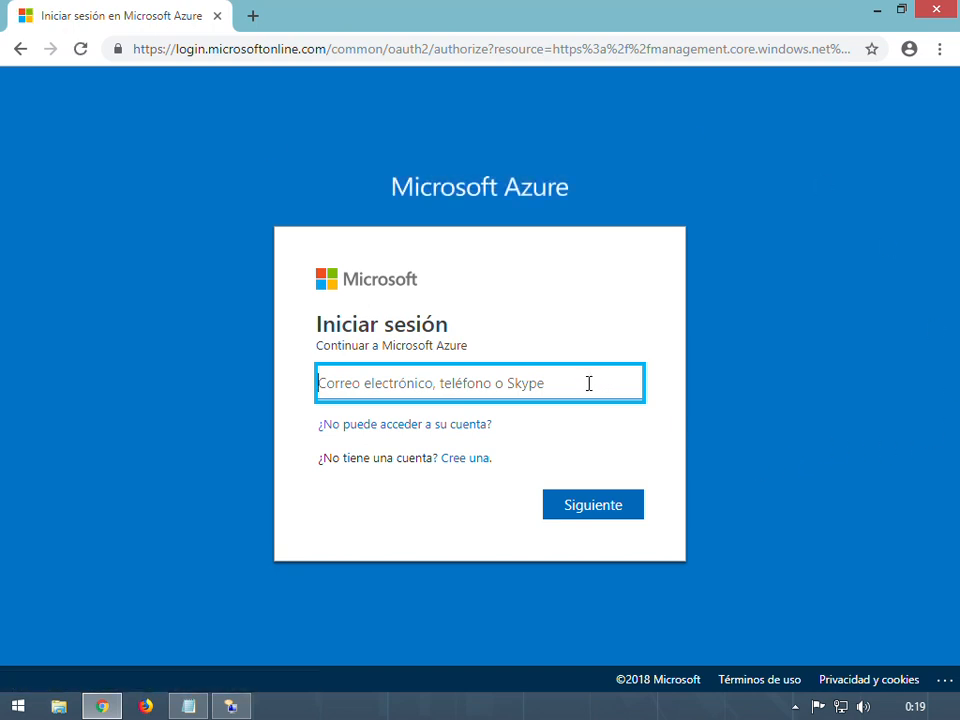
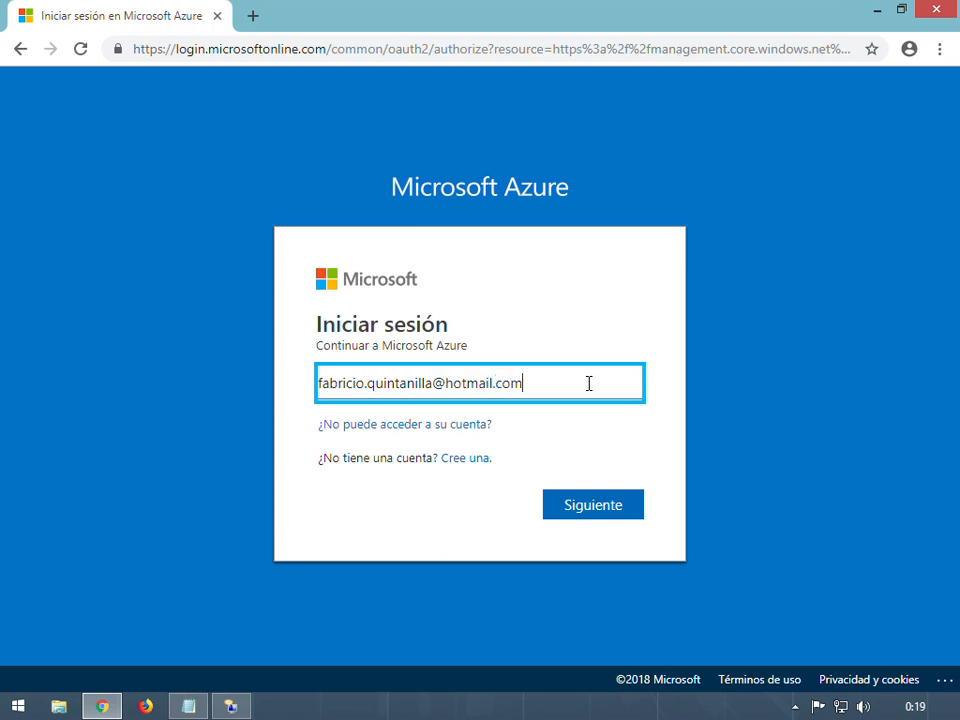
Sign in with the account e-mail and password, declining to save the password and staying signed in
key("Return")
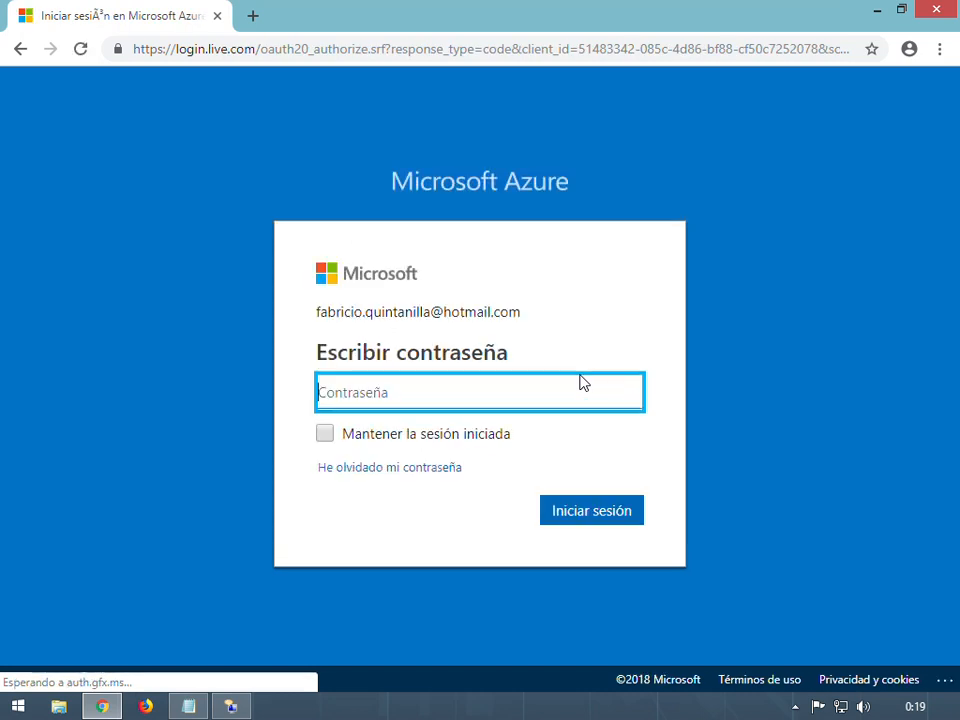
type("•••••••••")
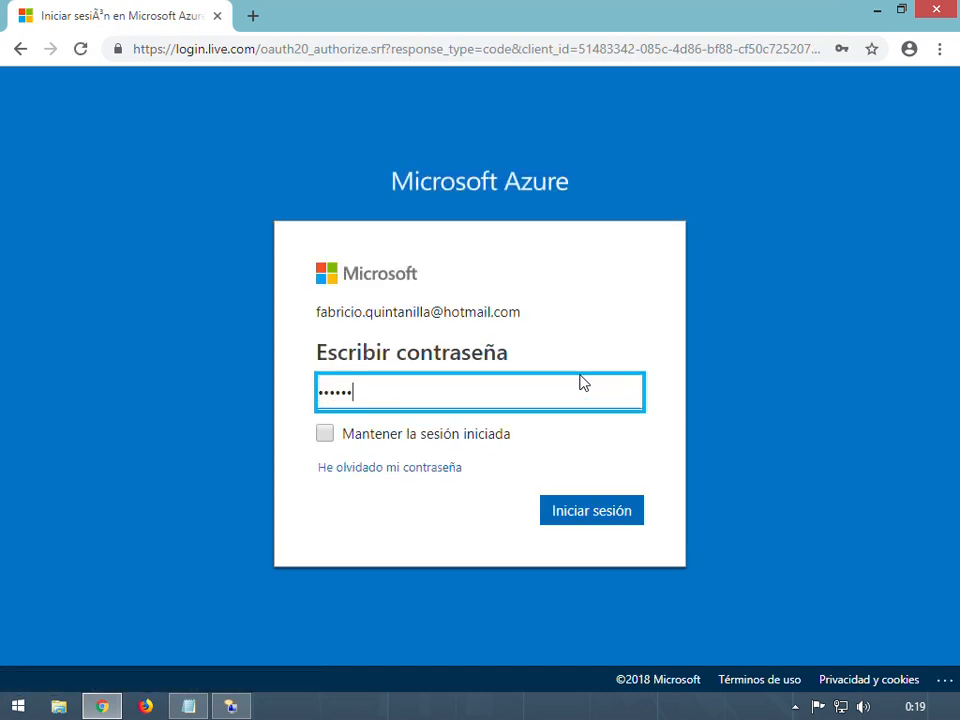
key("Return")
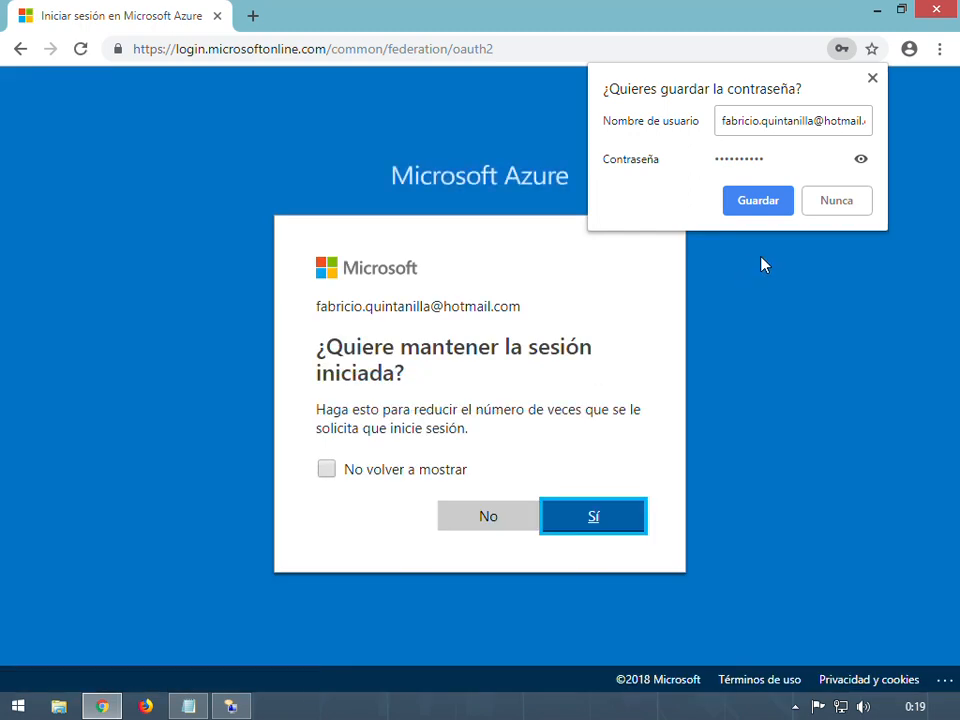
left_click(855, 202)
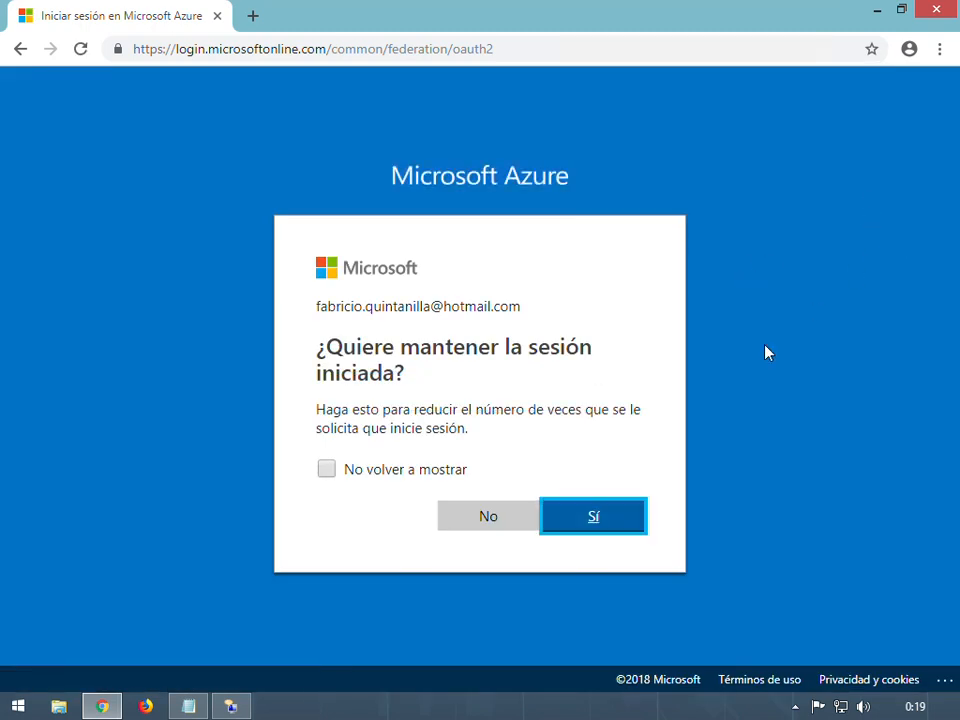
left_click(619, 519)
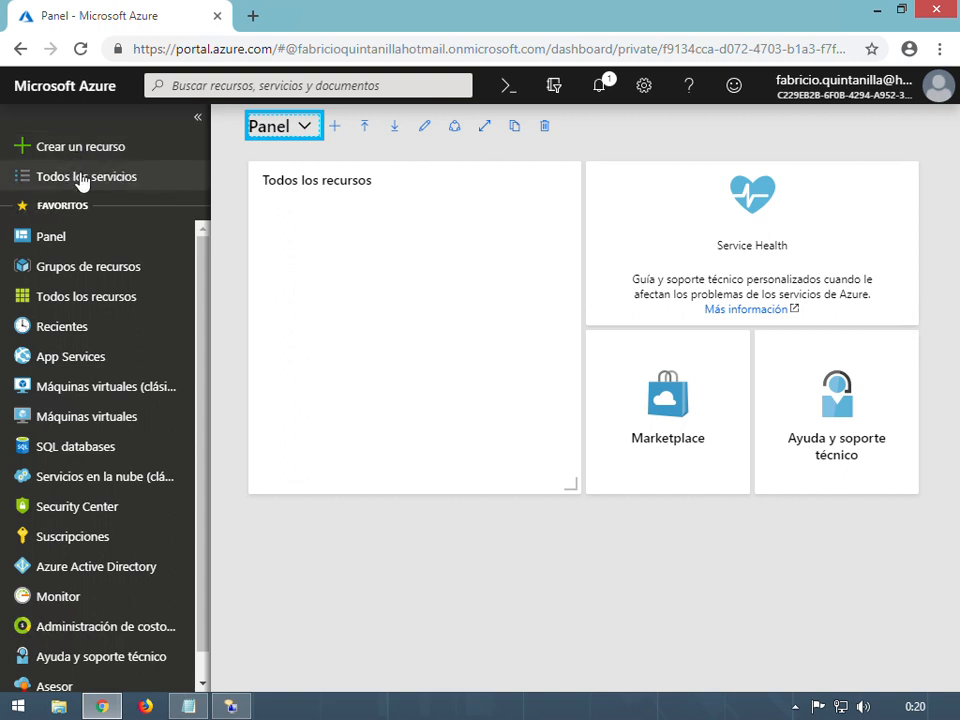
Open Todos los servicios from the dashboard's left sidebar
left_click(117, 188)
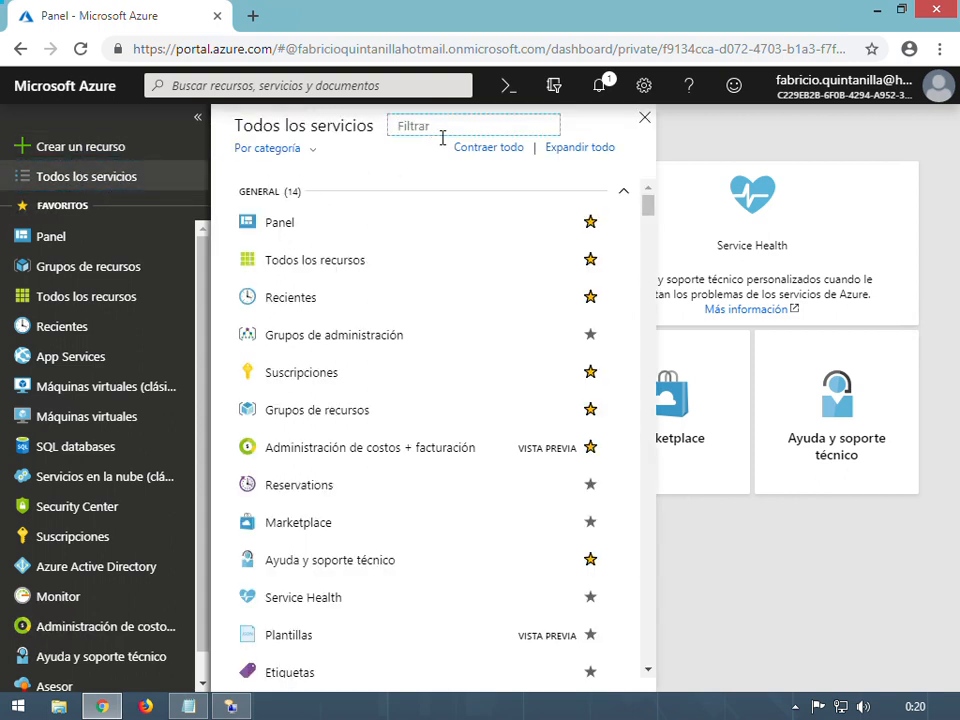
Filter the services list by 'sql' to show SQL databases and SQL servers
type("sql")
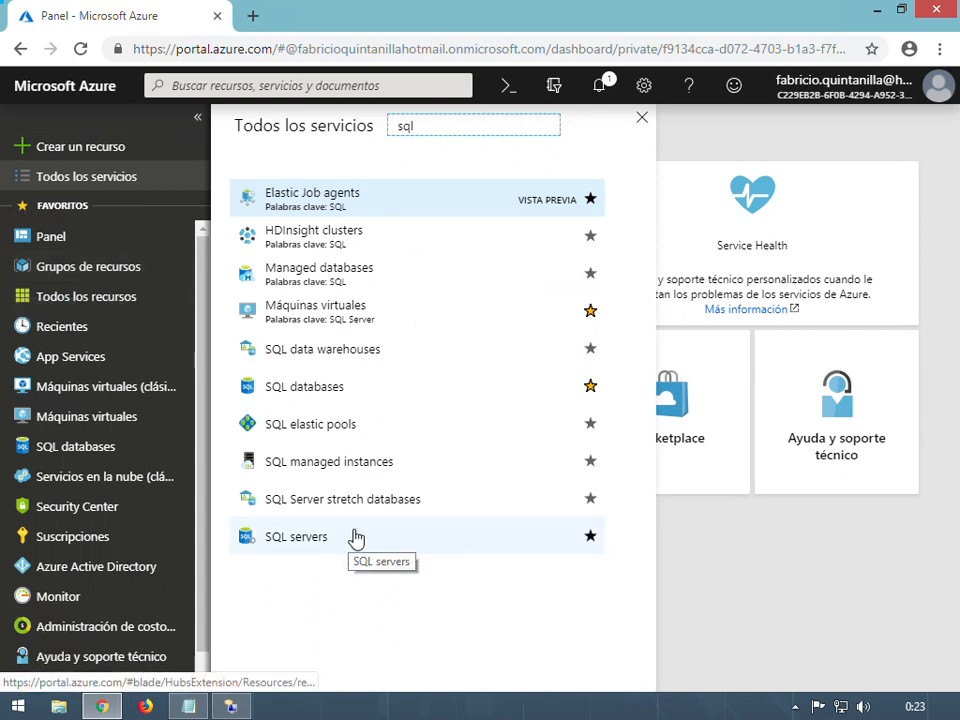
Open SQL databases and choose + Agregar, which fails with a Marketplace error
left_click(346, 395)
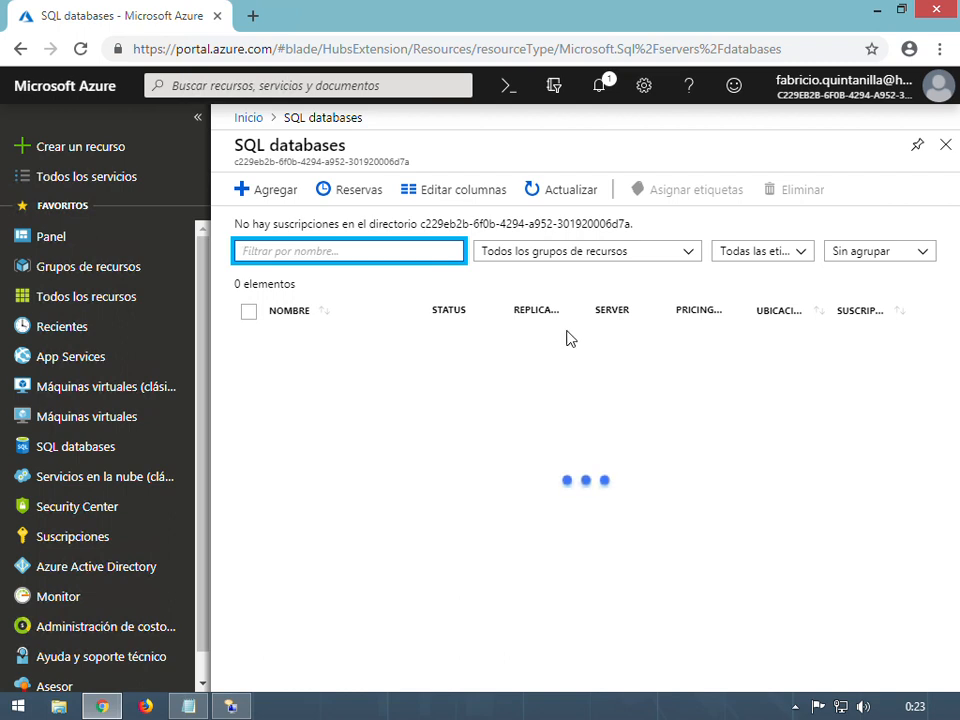
left_click(283, 195)
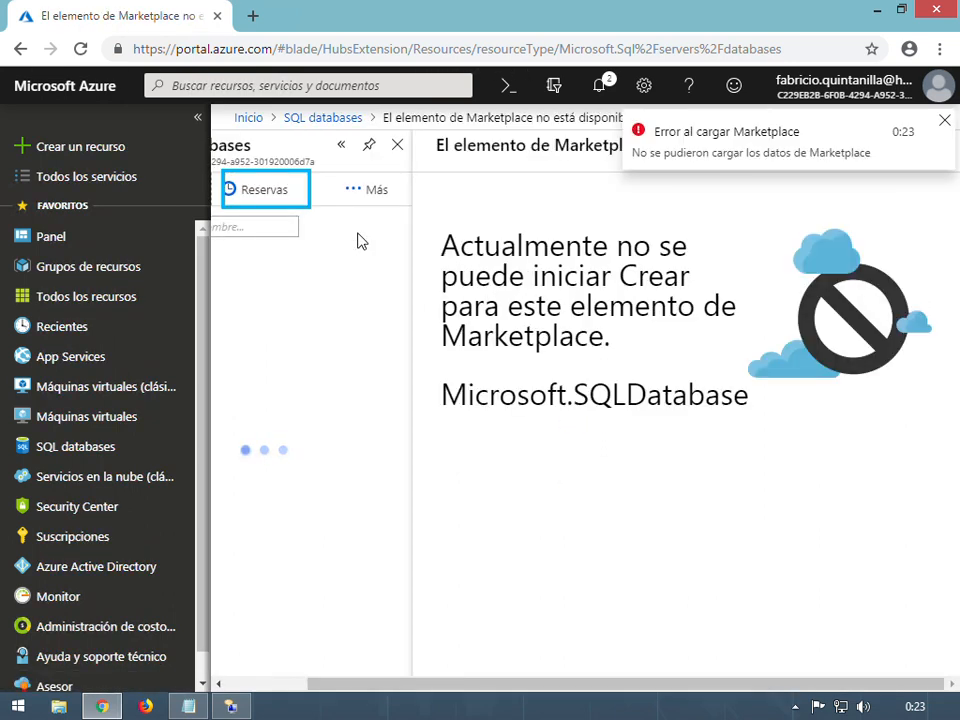
Dismiss the Marketplace error, retry Agregar, and reload the SQL databases page
left_click(270, 685)
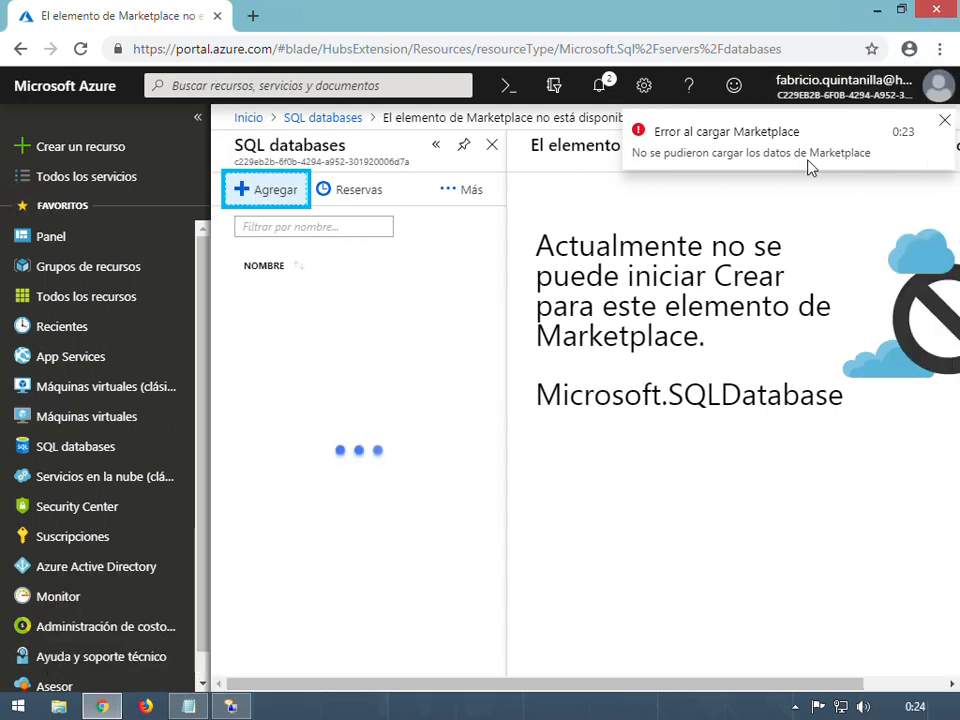
left_click(944, 119)
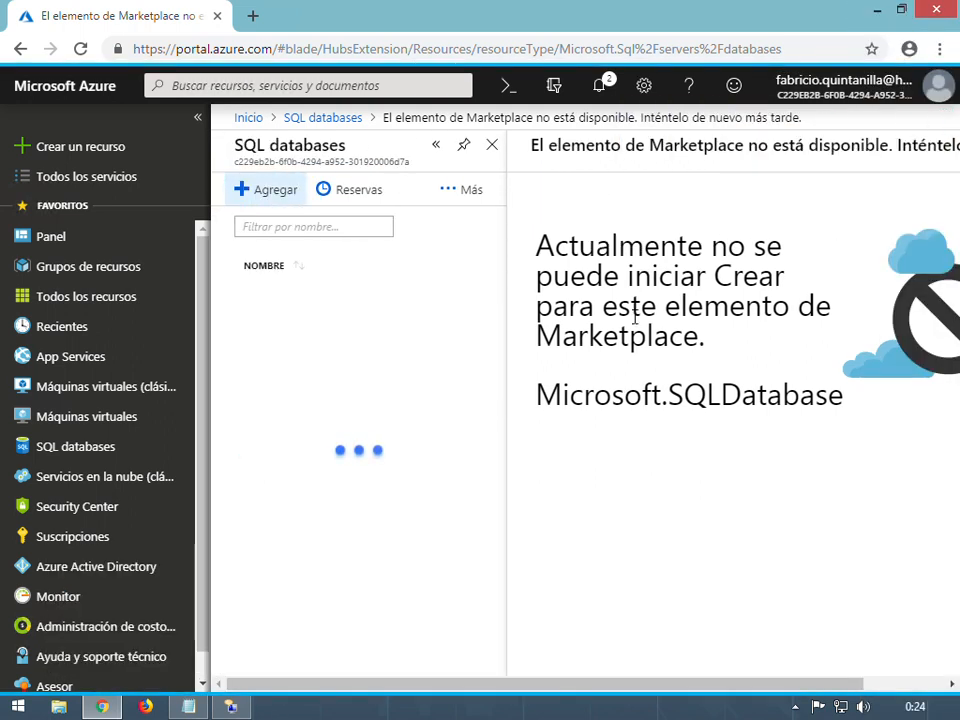
left_click(265, 193)
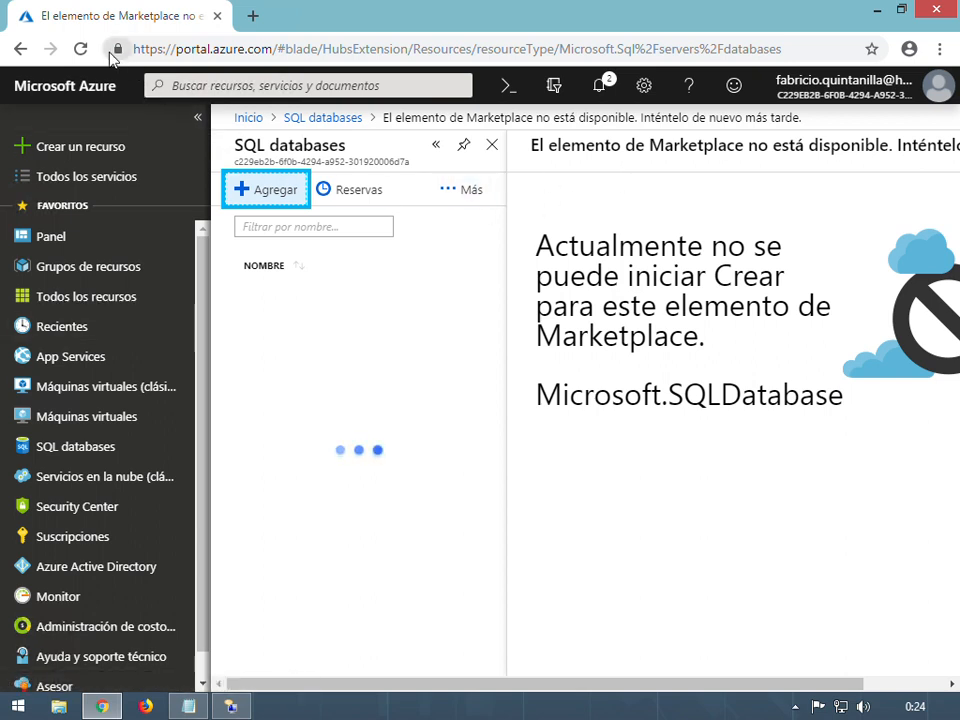
left_click(80, 49)
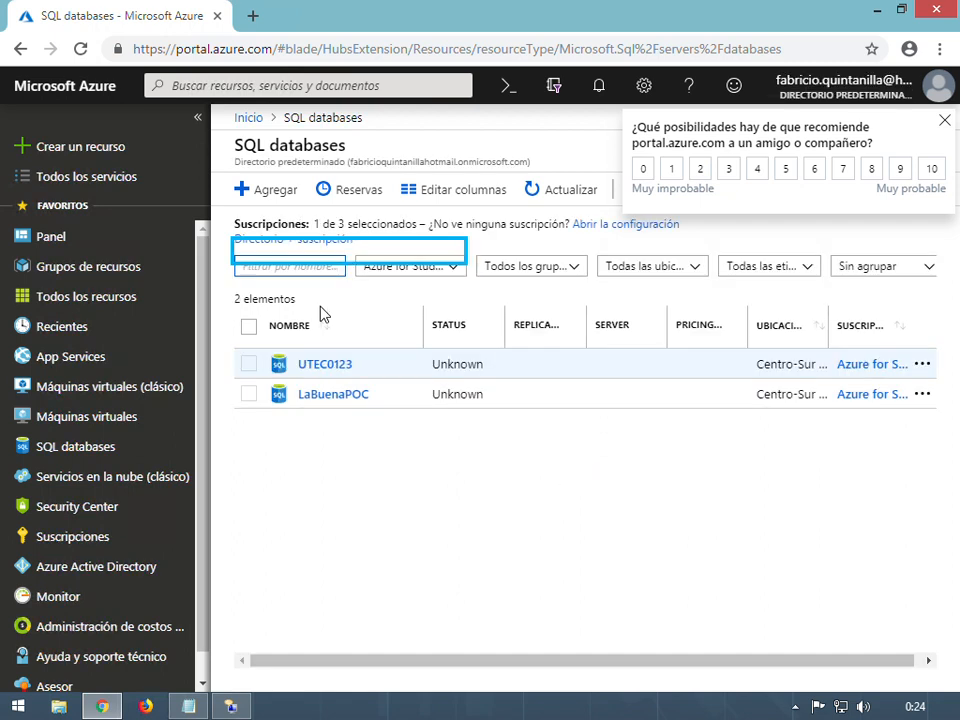
Start a new SQL database, dismiss the survey, and name it Personas
left_click(288, 191)
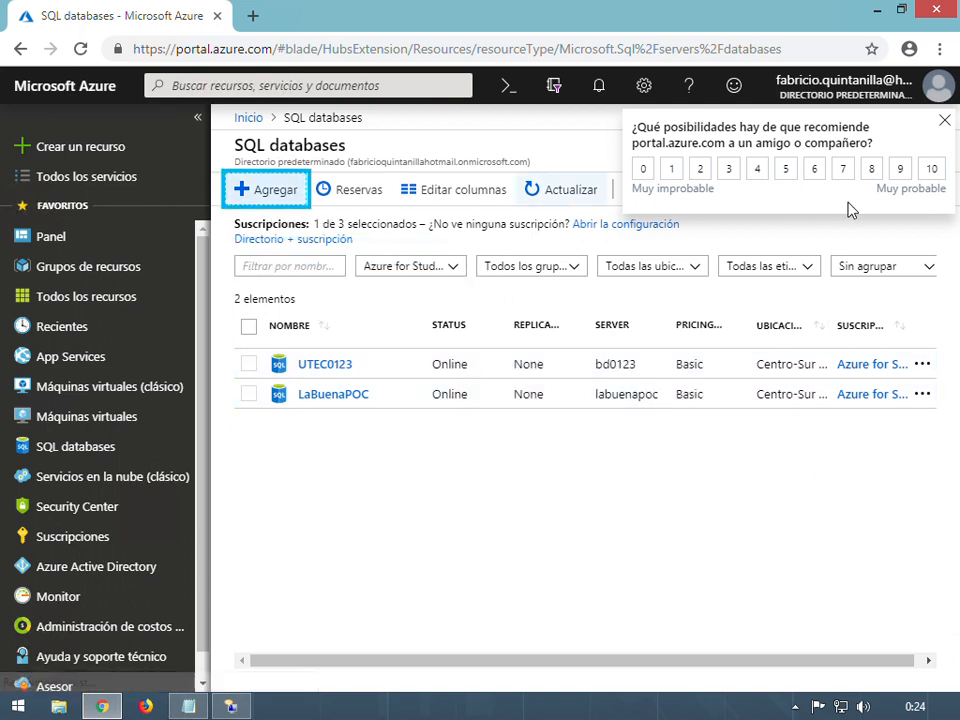
left_click(945, 121)
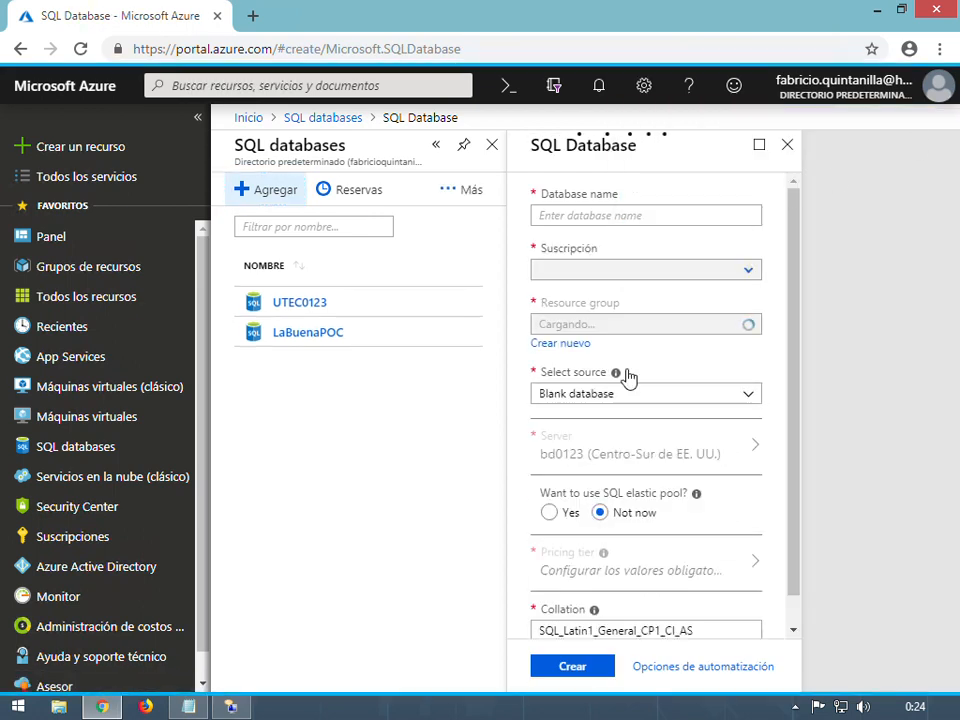
left_click(611, 222)
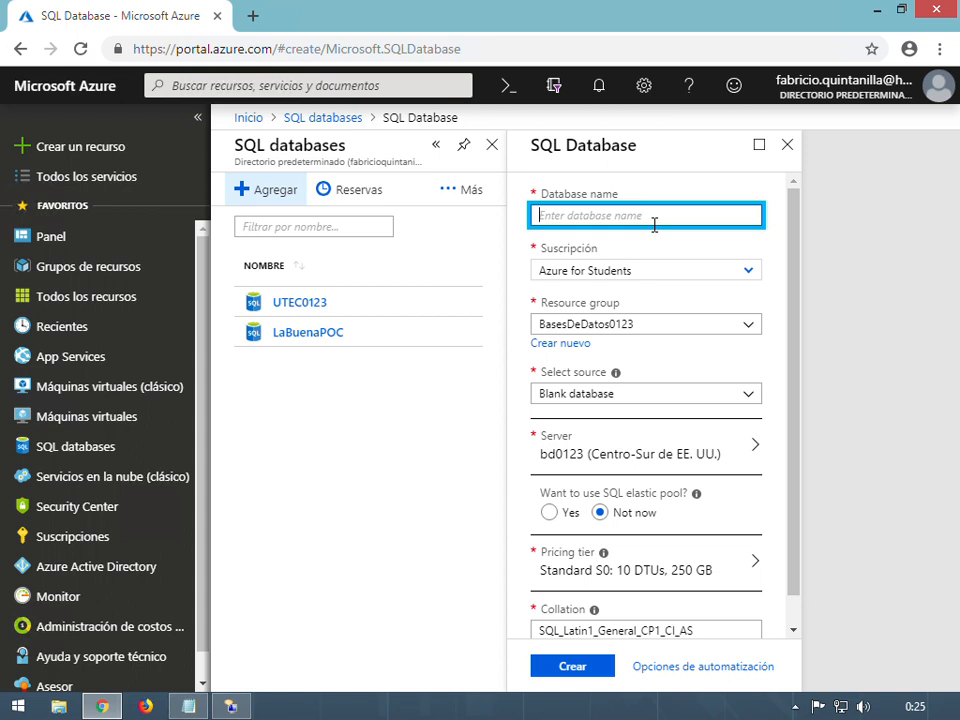
type("Personas")
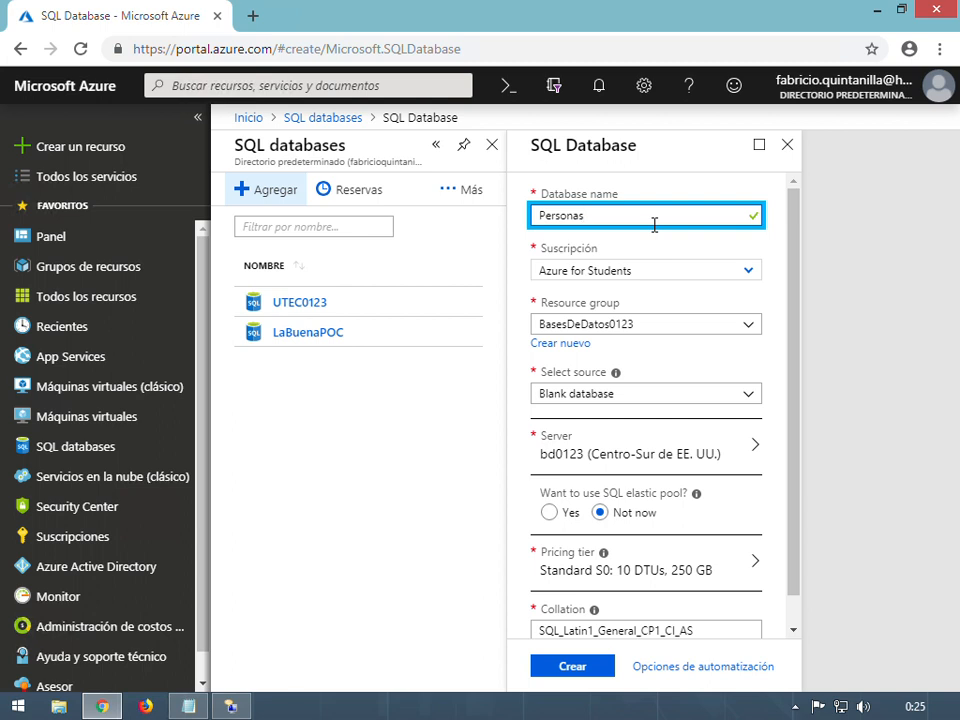
Keep Azure for Students as subscription and BasesDeDatos0123 as resource group
left_click(754, 275)
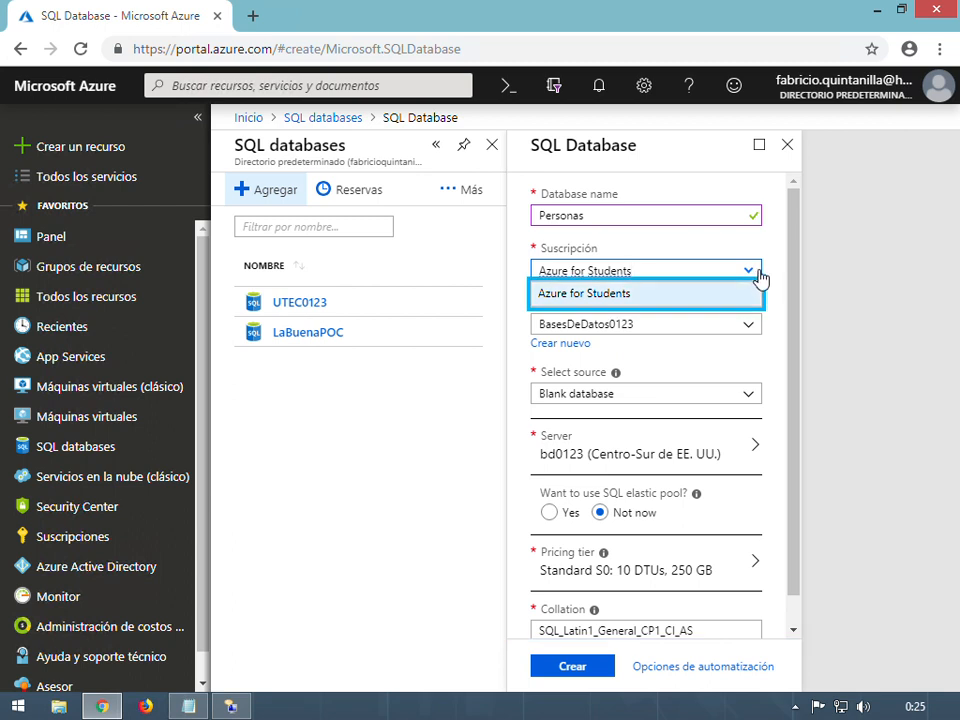
left_click(758, 277)
left_click(757, 277)
left_click(748, 270)
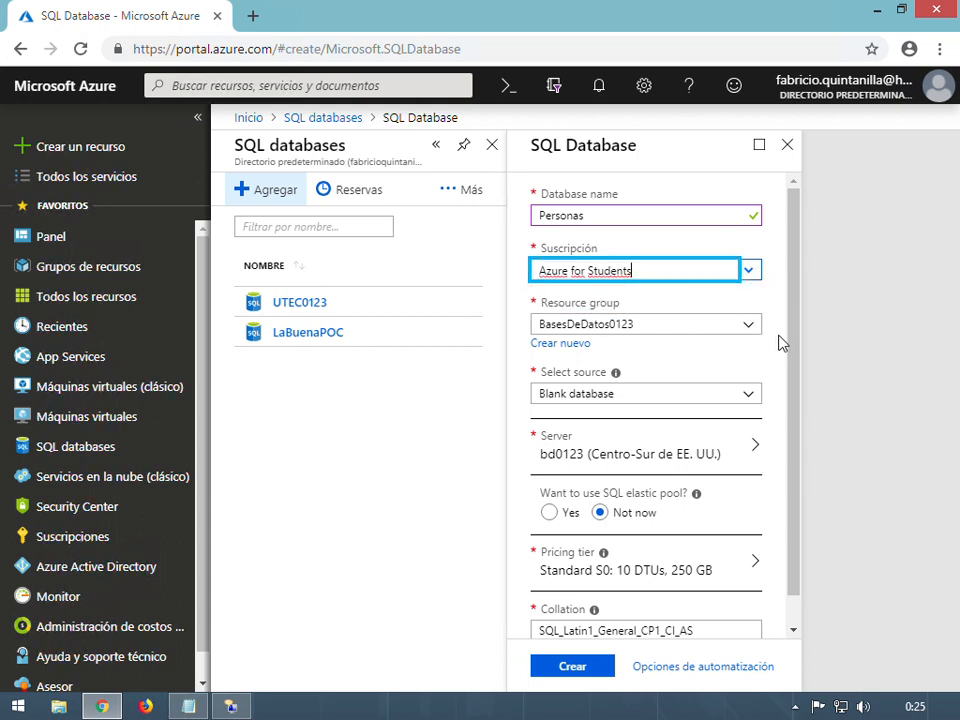
left_click(758, 332)
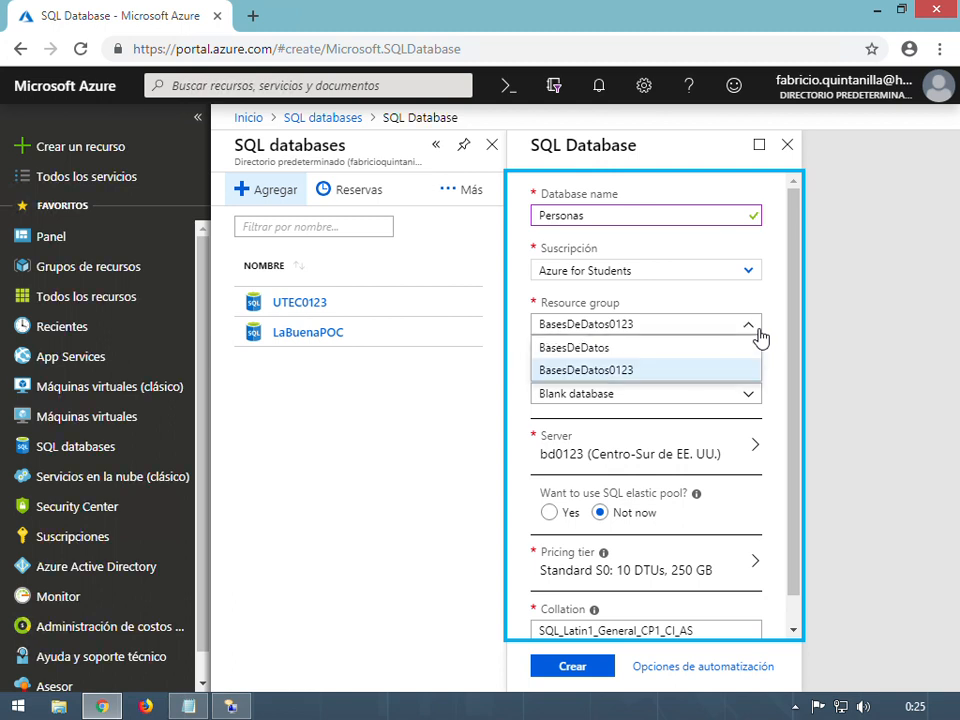
left_click(760, 332)
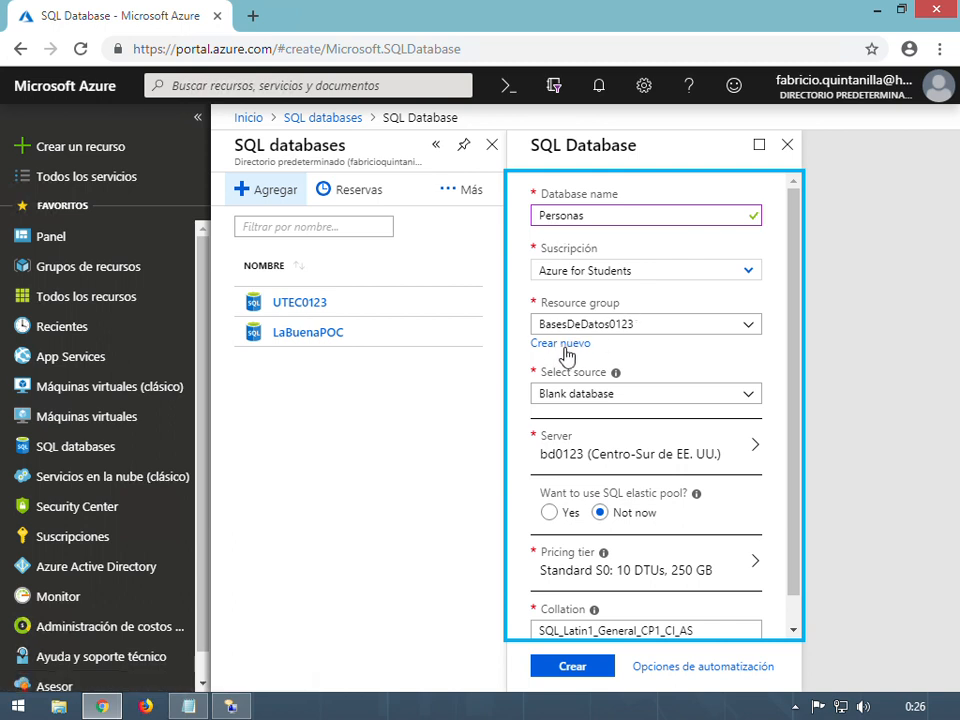
left_click(563, 344)
left_click(645, 475)
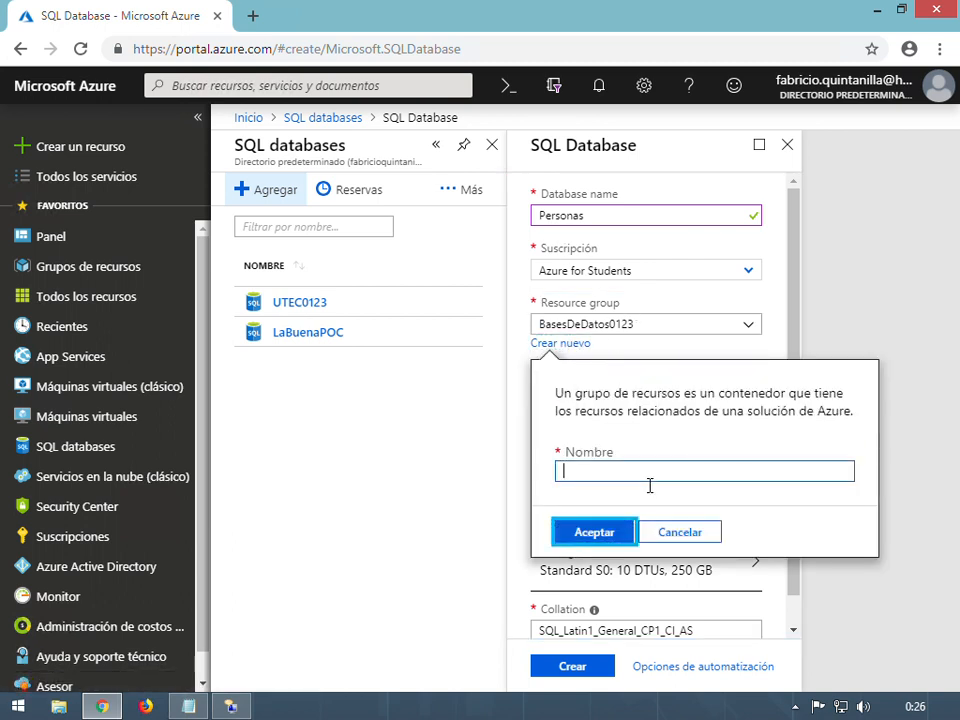
type("UTEC")
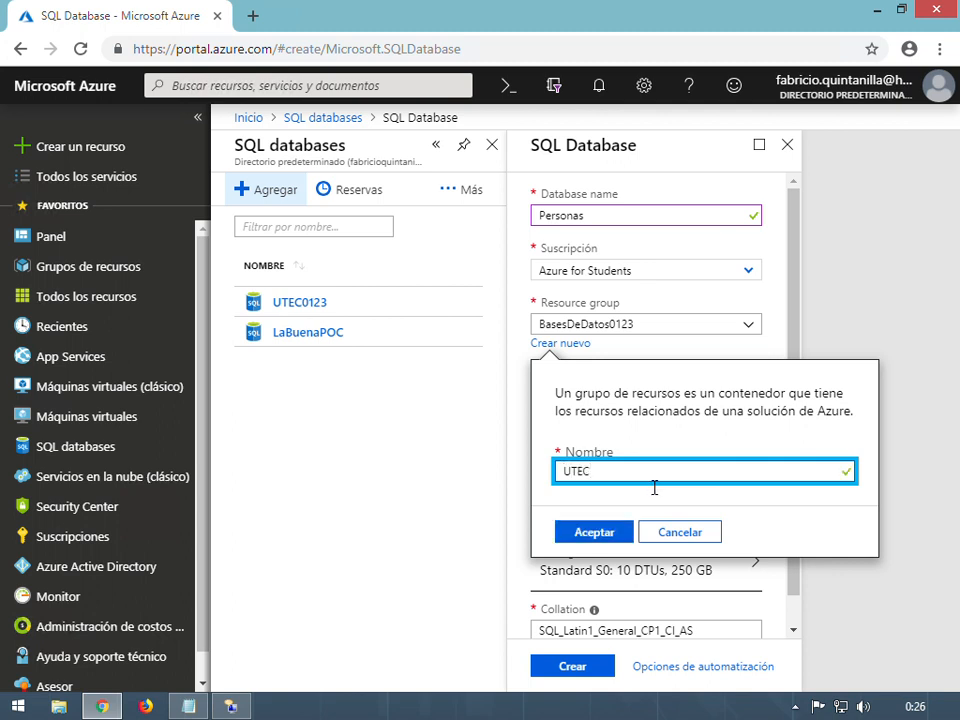
type("2201")
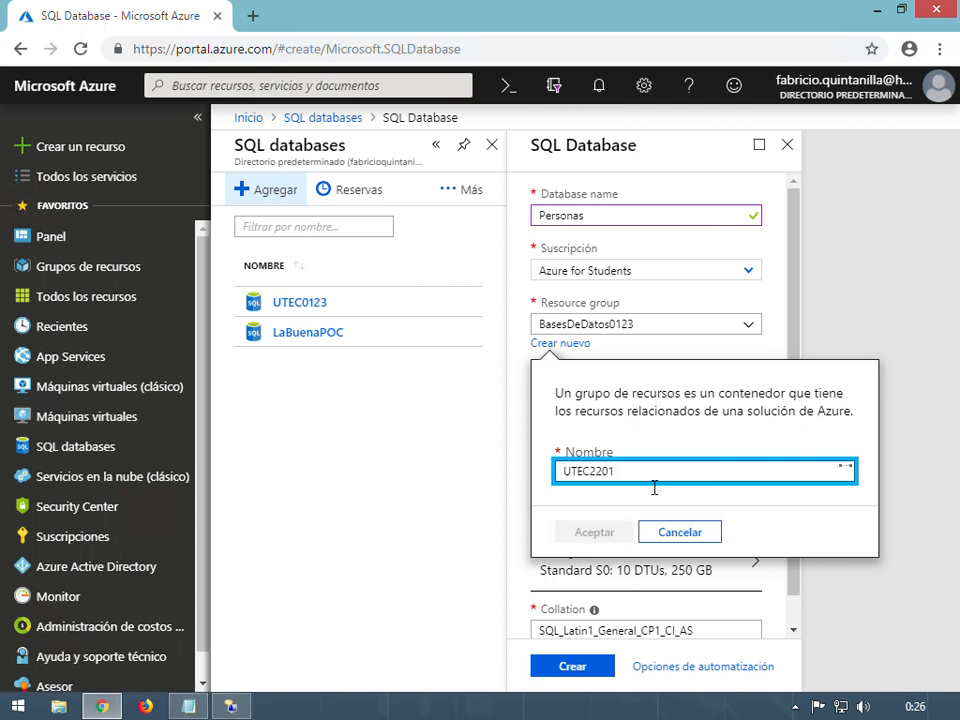
type("1981")
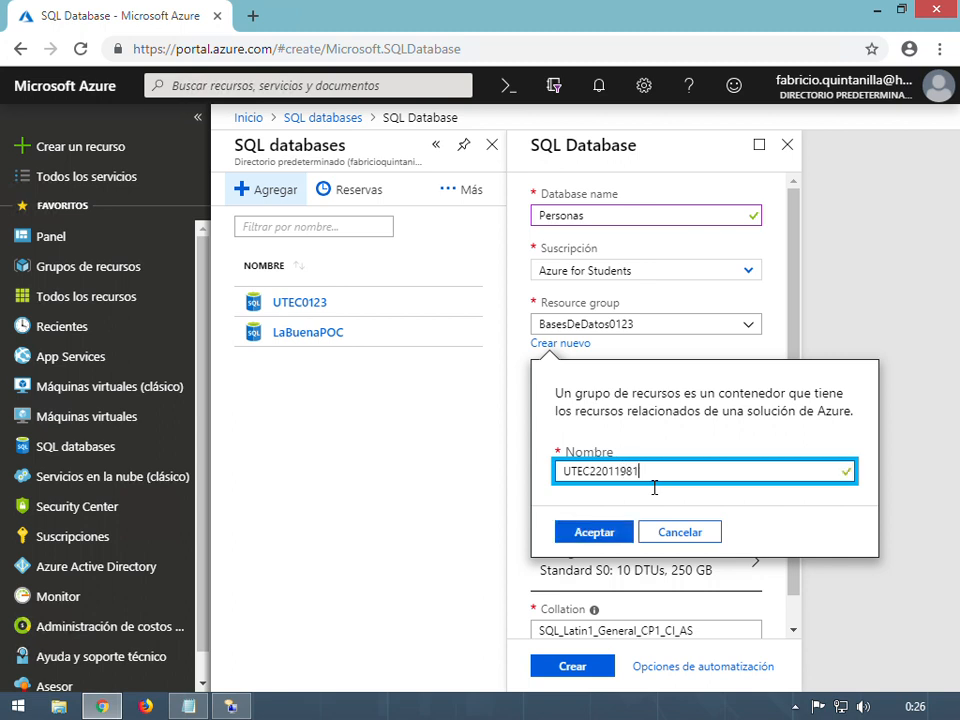
left_click(613, 540)
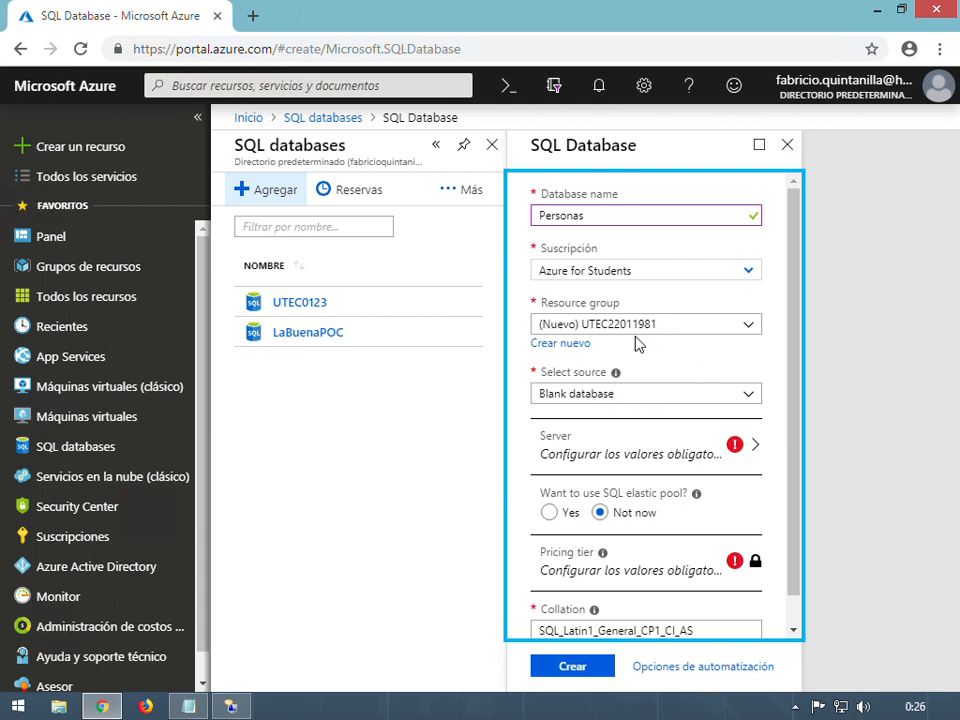
left_click(766, 400)
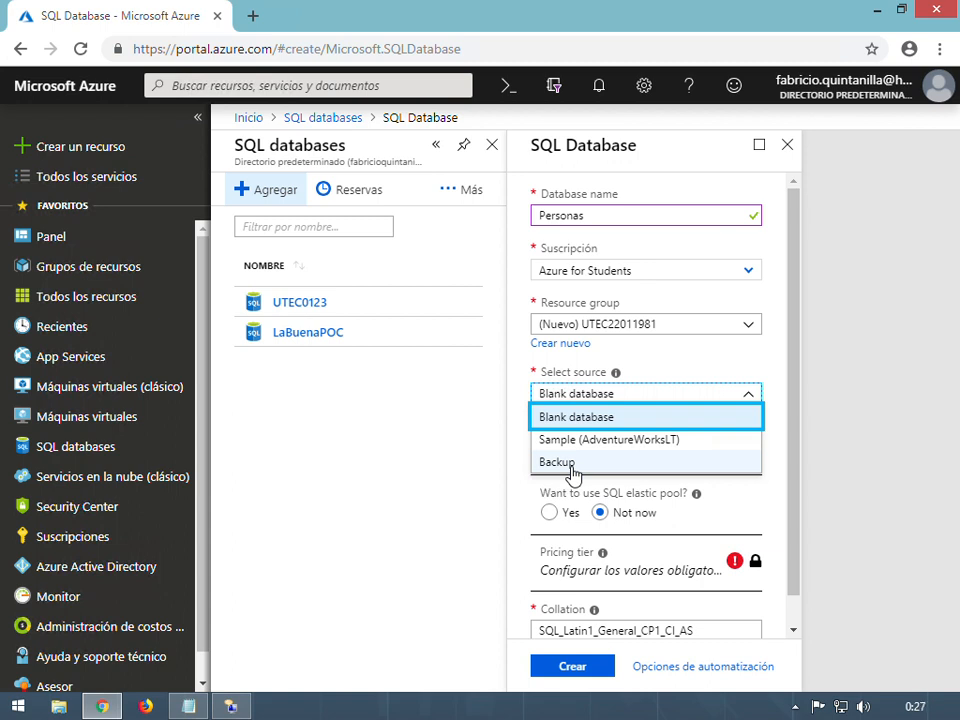
Keep Blank database as the source and open the Server pane listing bd0123 and labuenapoc
left_click(598, 418)
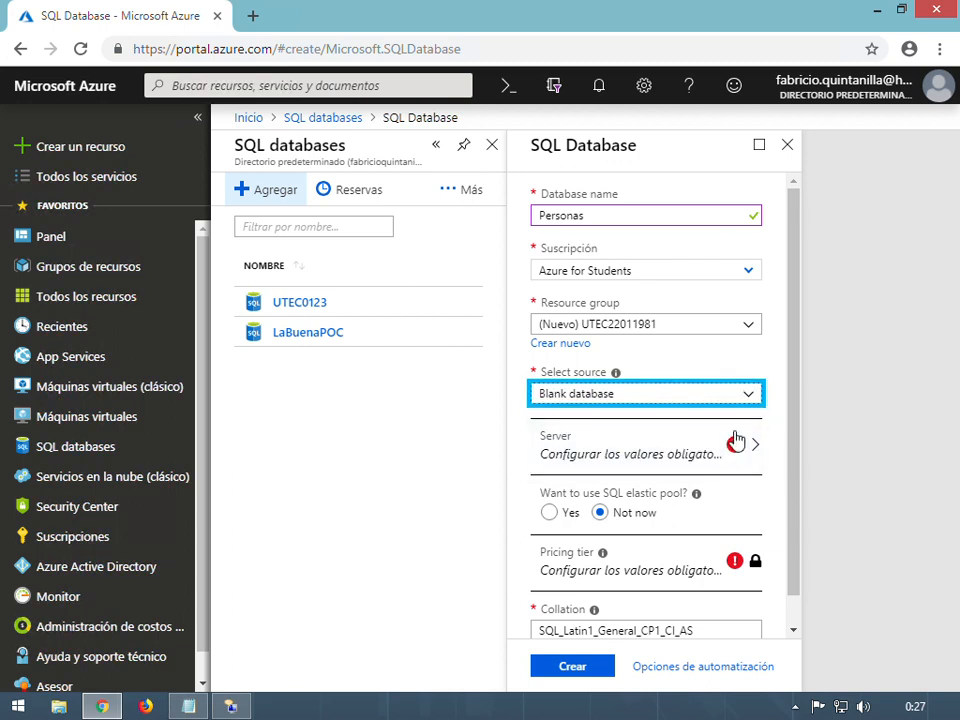
double_click(786, 447)
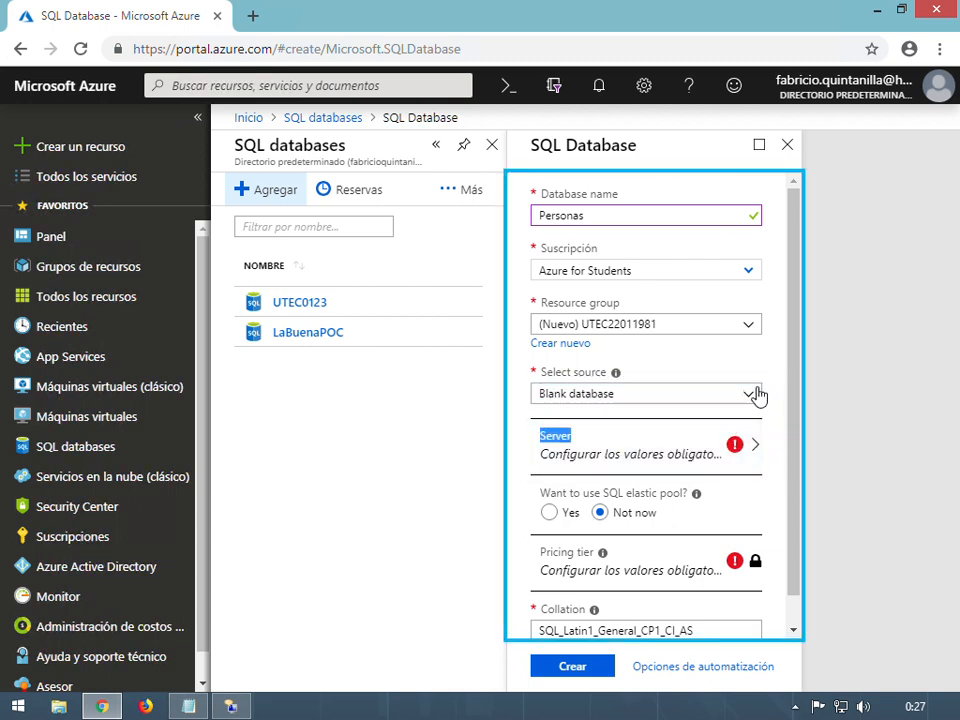
left_click(618, 458)
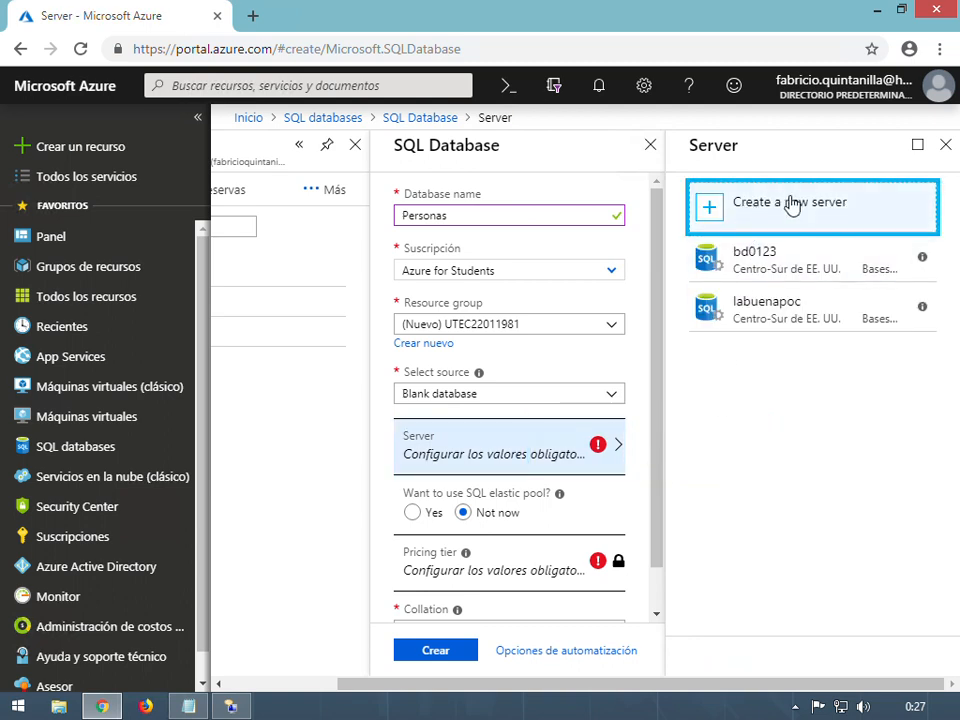
Create server utec22011981 with an admin login and confirmed password, then select it
left_click(766, 212)
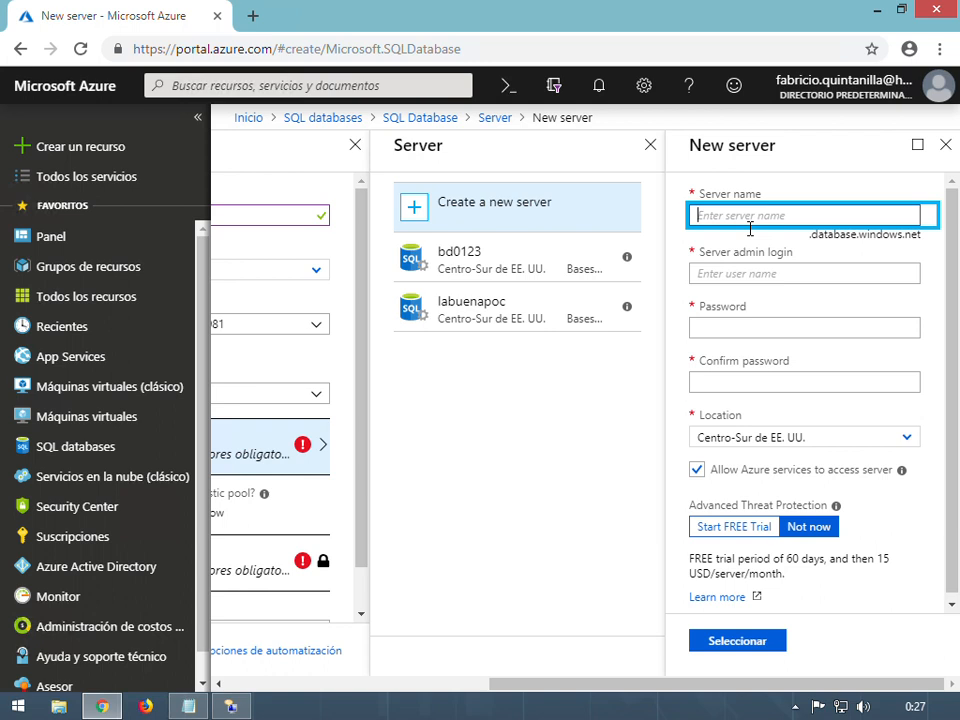
type("utec22011")
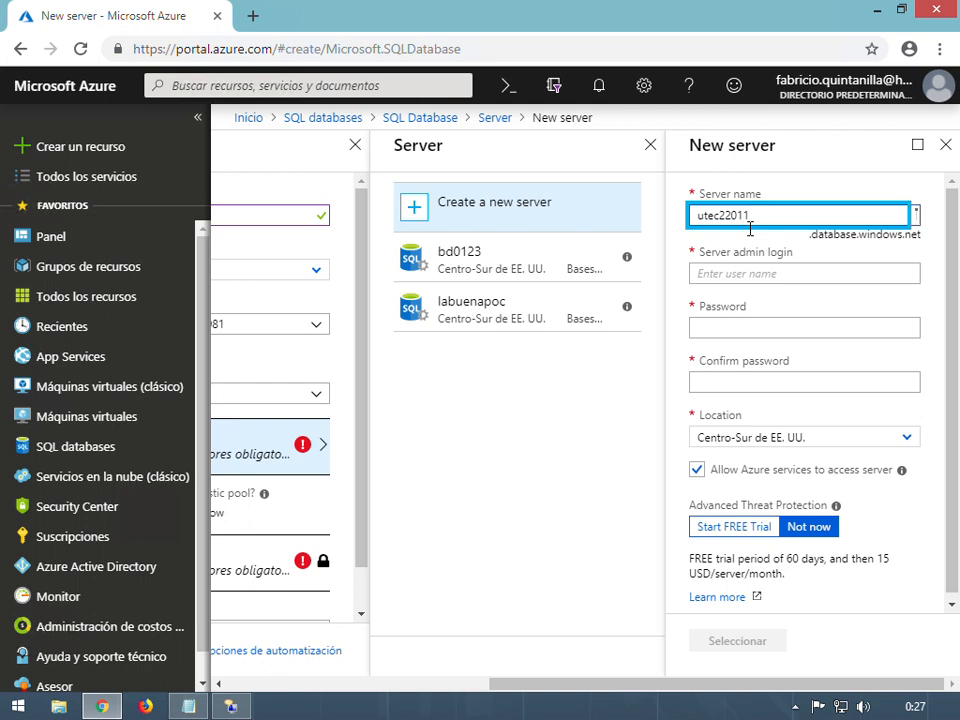
type("981")
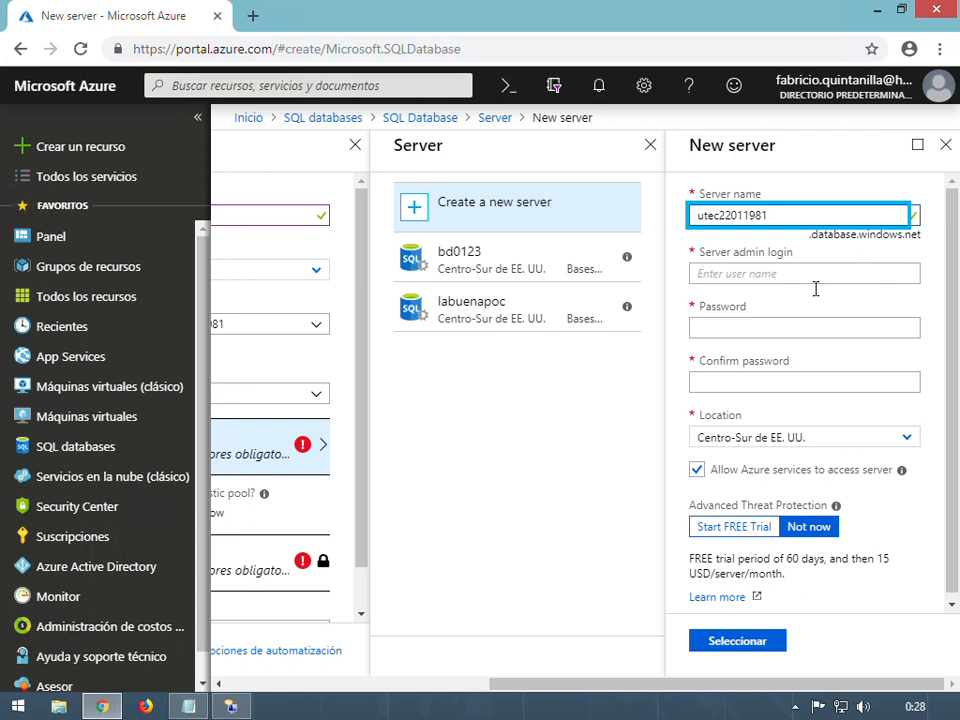
left_click(765, 276)
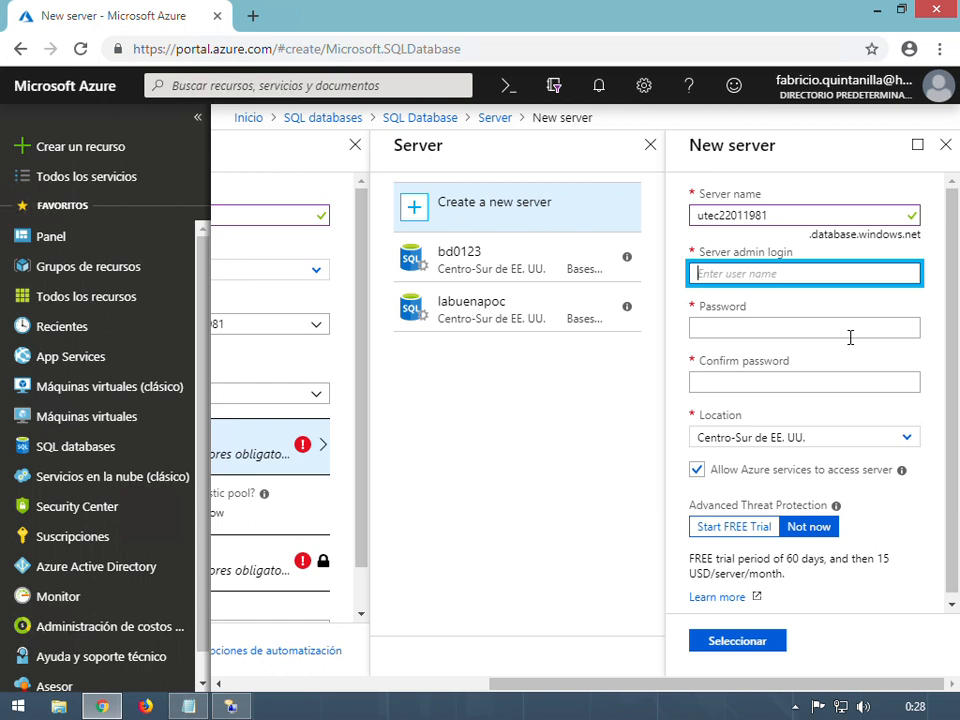
left_click(850, 337)
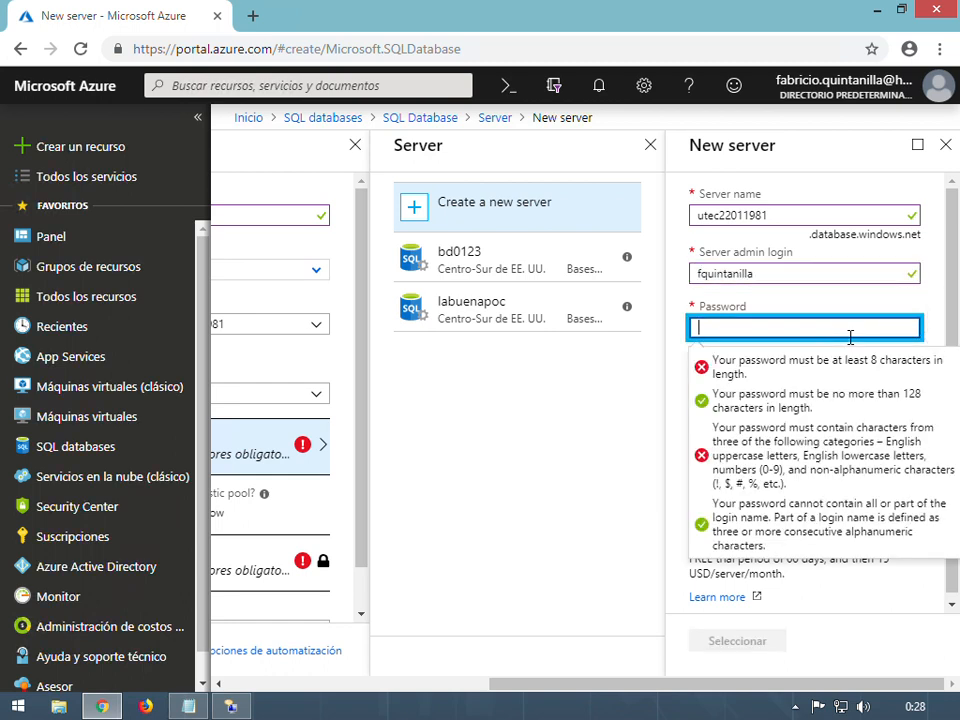
type("P•••••••")
key("Tab")
type("•••")
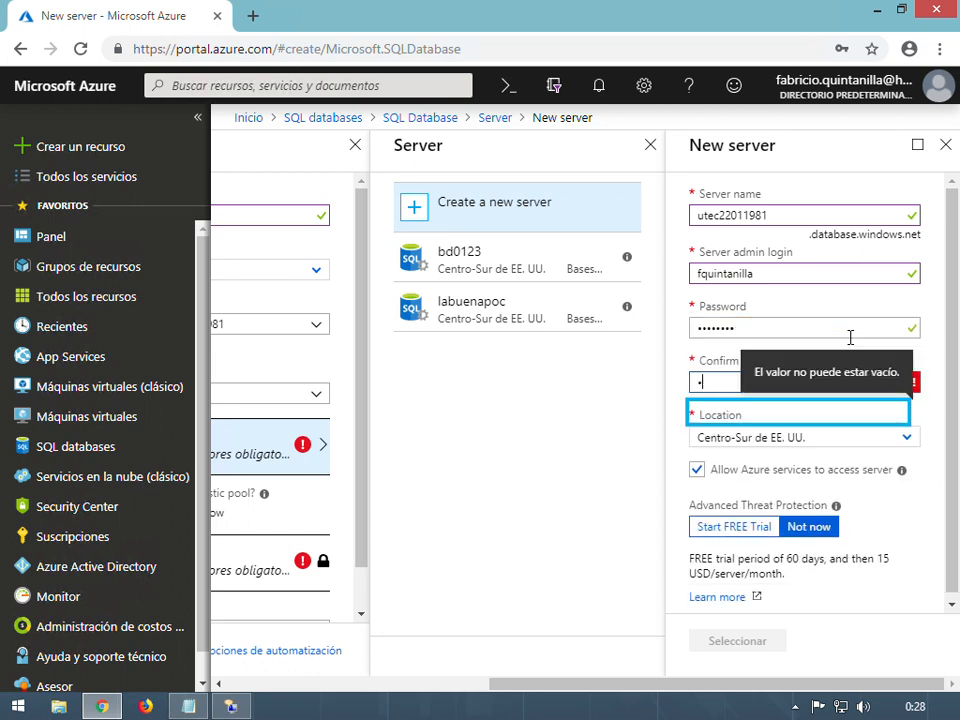
type("•••••")
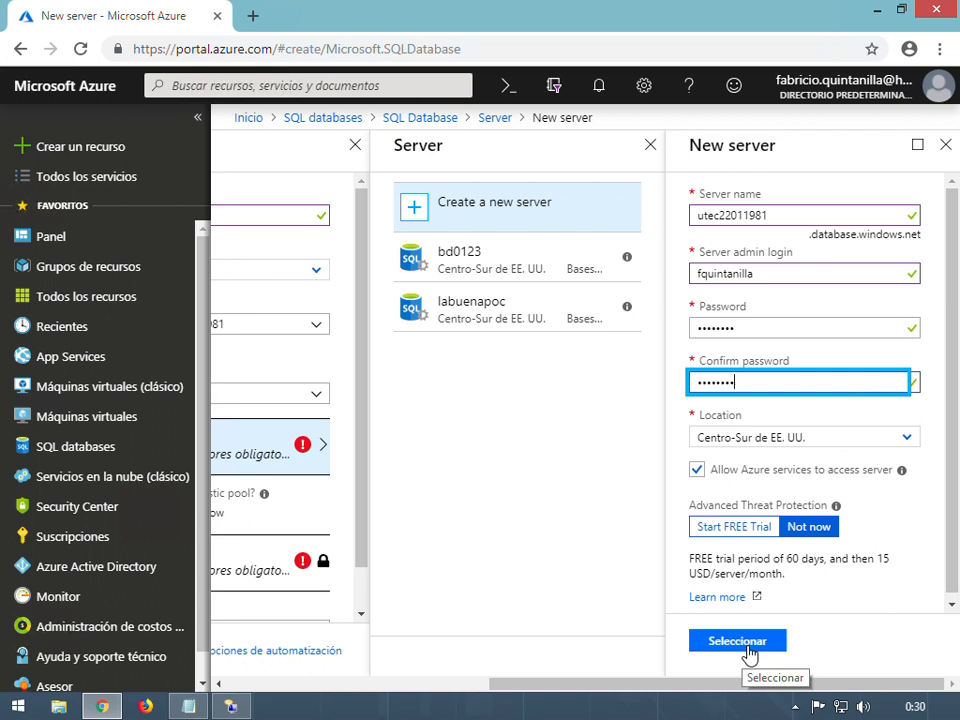
left_click(754, 649)
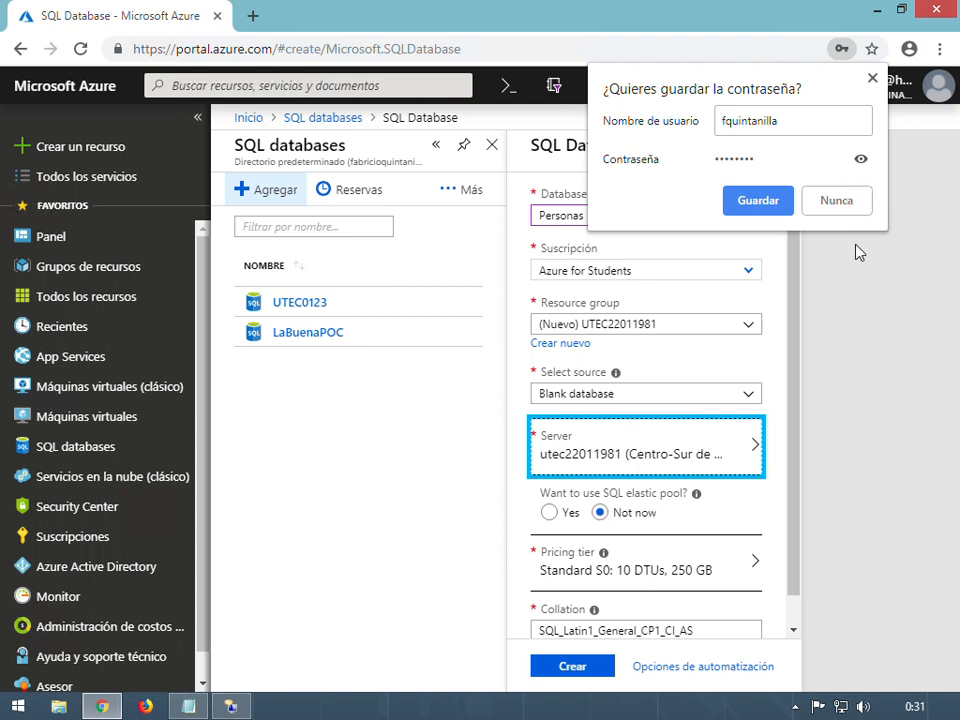
Decline the browser's save-password prompt and bring up the Personas database's pricing tier options
left_click(846, 202)
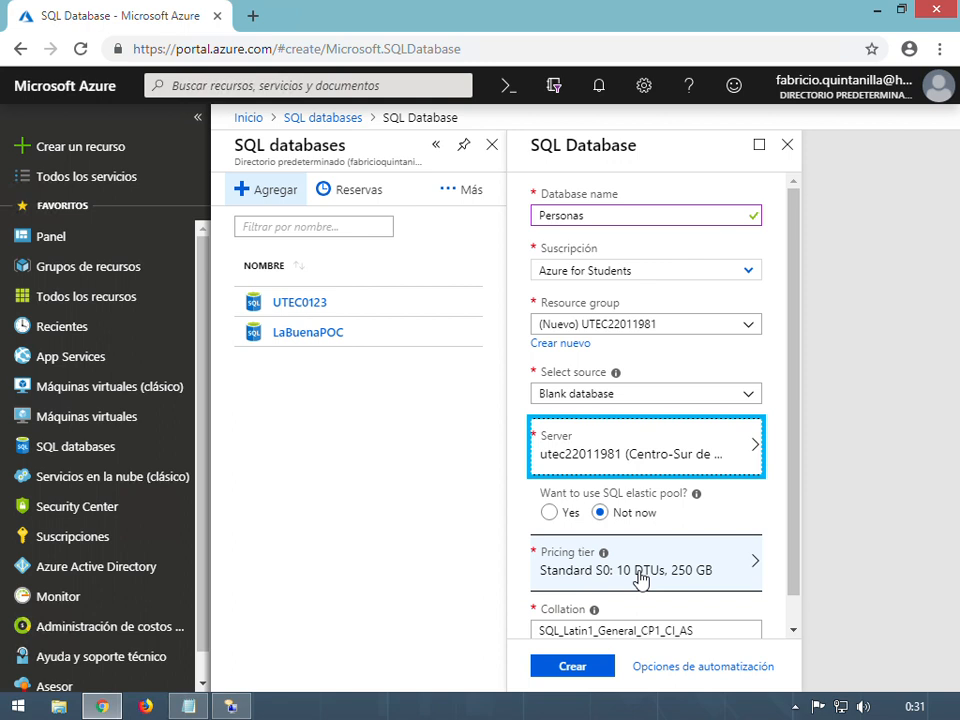
left_click(641, 578)
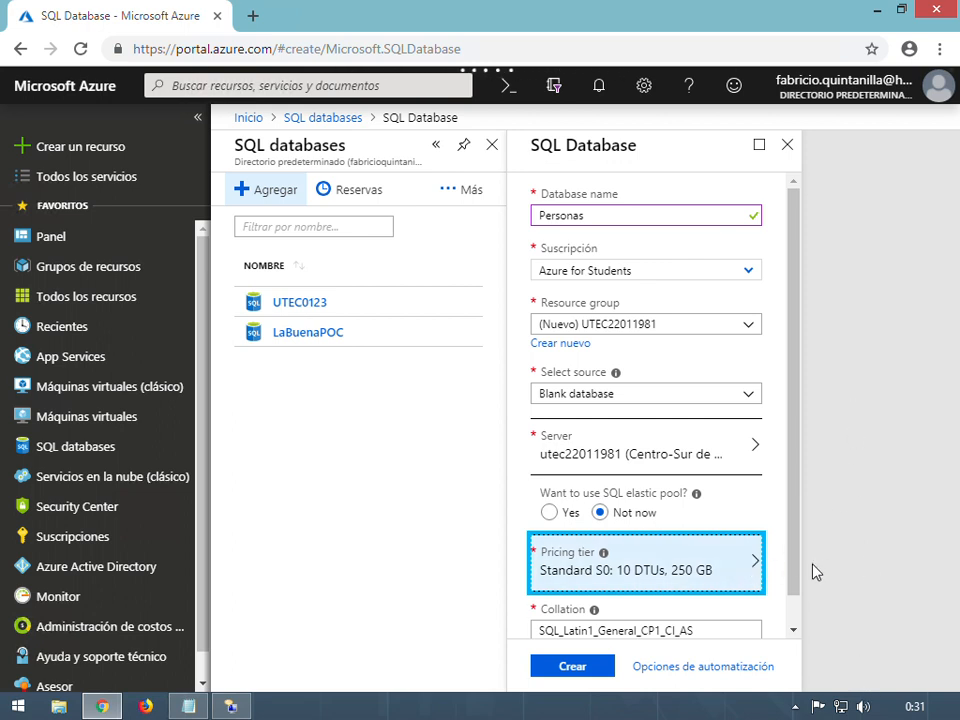
scroll(726, 506, "down", 1)
scroll(797, 515, "up", 1)
left_click_drag(794, 391, 791, 497)
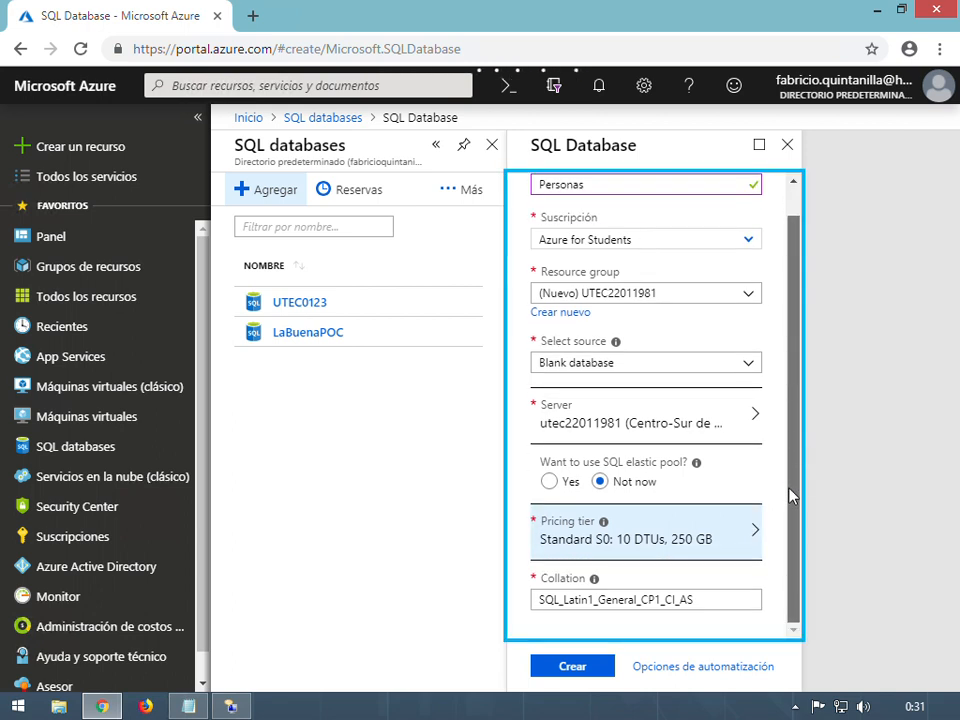
Select the Basic tier (5 DTUs, 2 GB) and open the 'What is a DTU?' article in a new tab
left_click(739, 521)
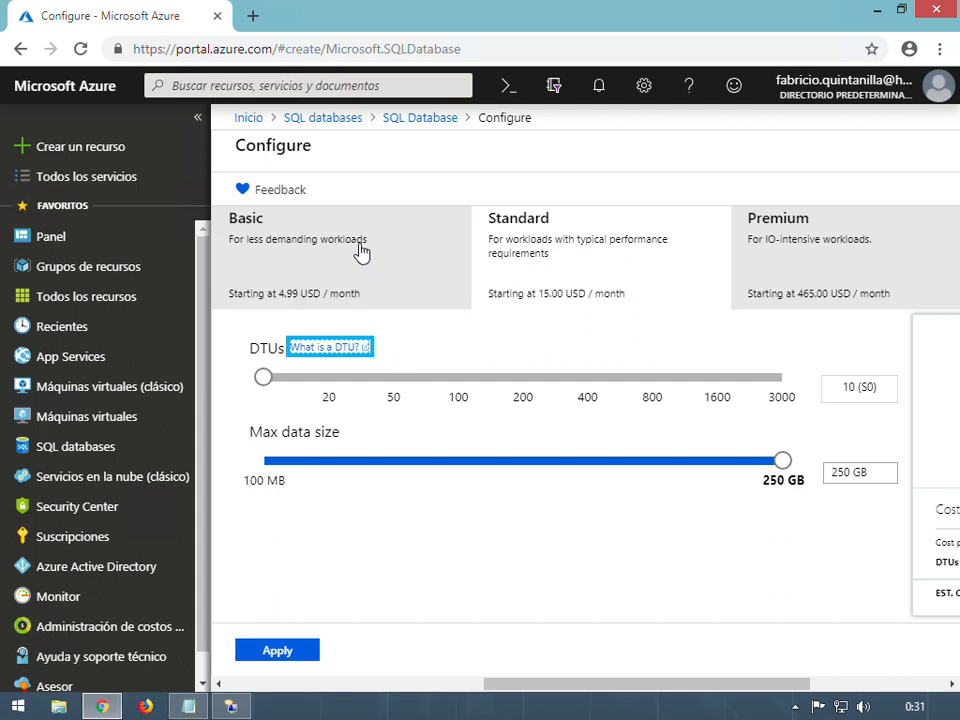
left_click(300, 245)
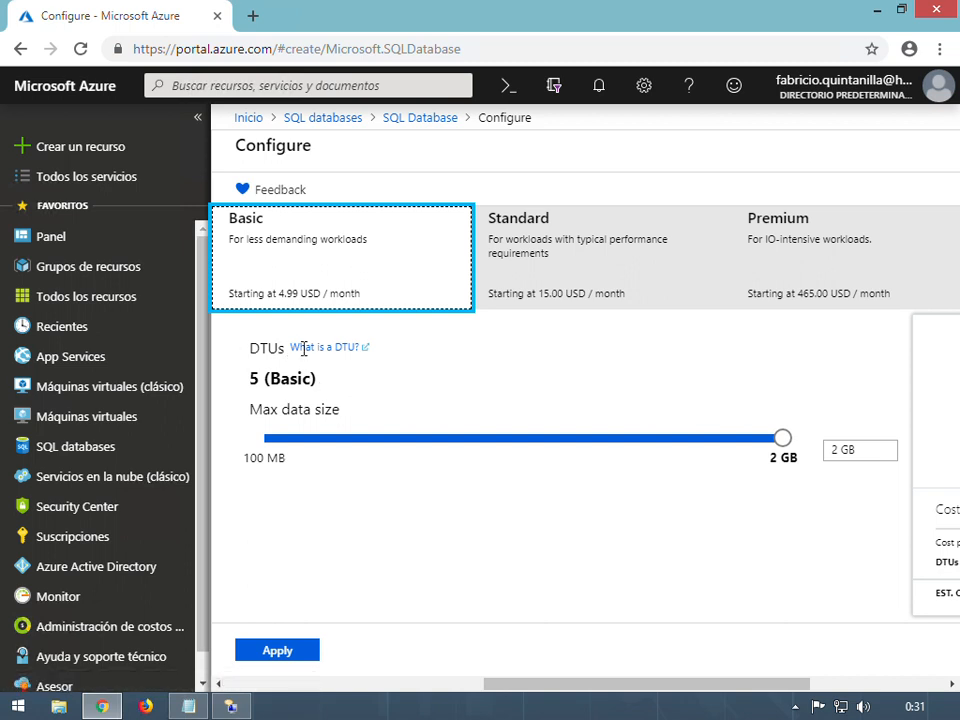
left_click(356, 355)
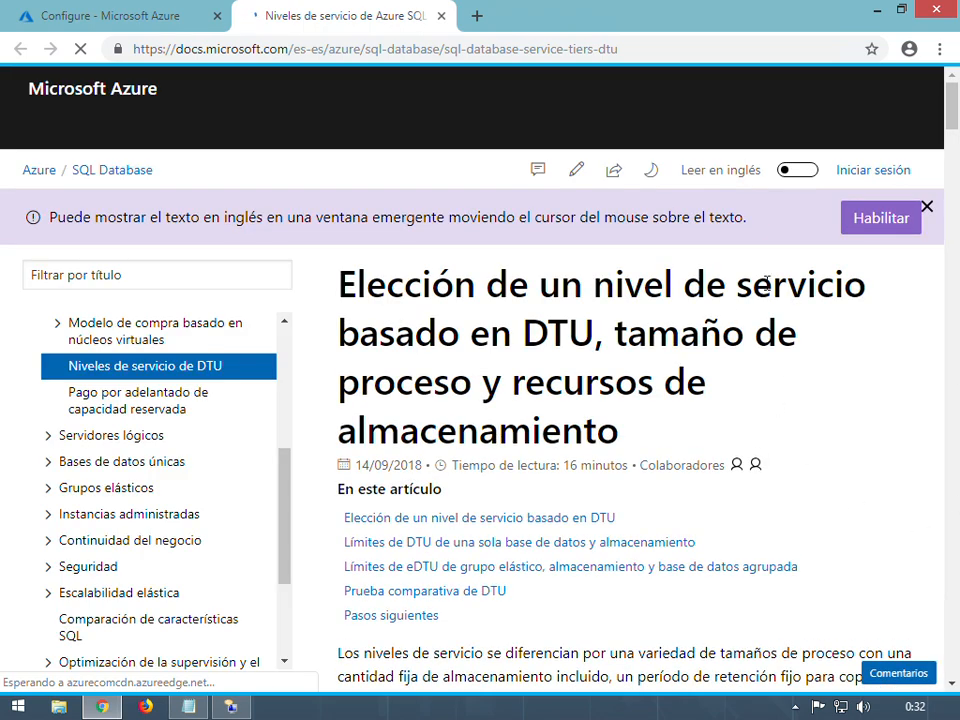
Scroll the DTU service tier article to the single-database limits: Basic 2 GB/5 DTUs, Standard 1 TB/3000, Premium 4 TB/4000
scroll(705, 402, "down", 2)
scroll(705, 402, "down", 2)
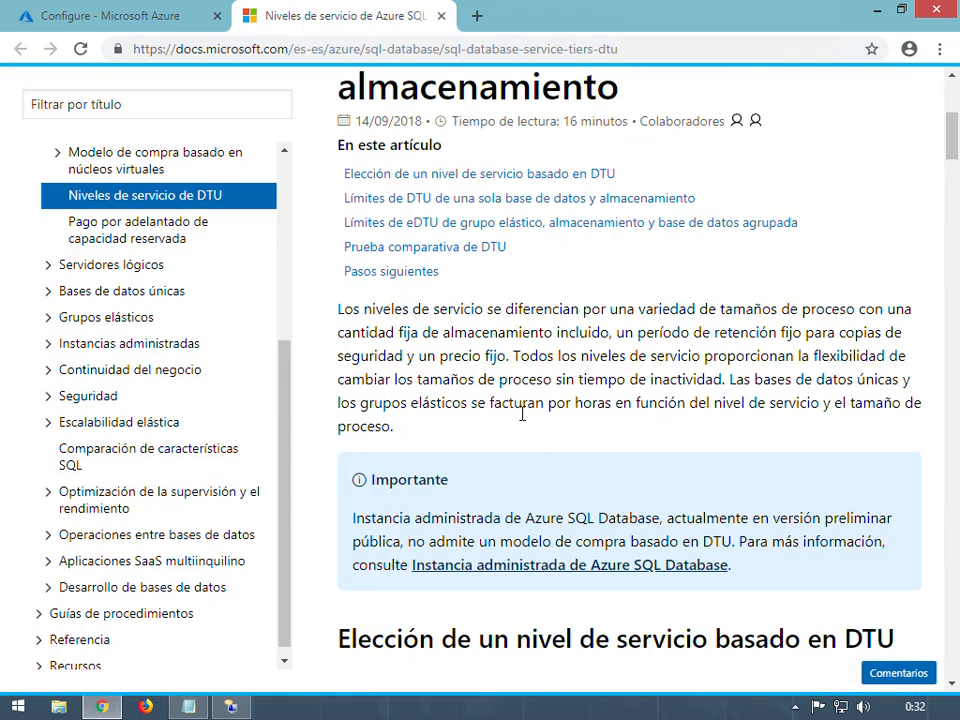
scroll(520, 412, "down", 2)
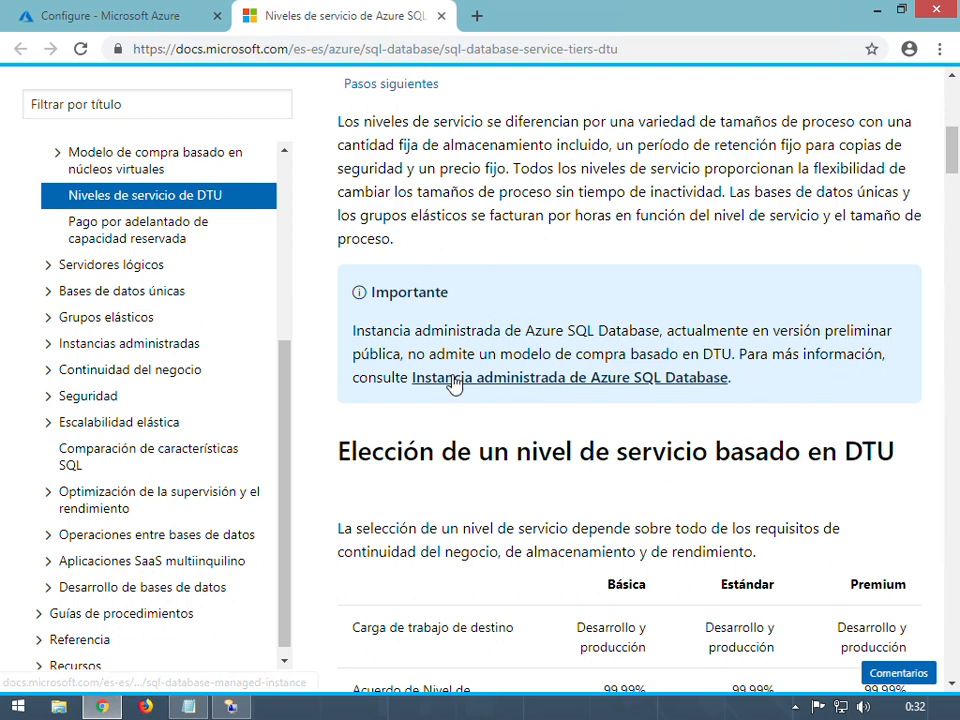
scroll(604, 401, "down", 2)
scroll(604, 401, "down", 1)
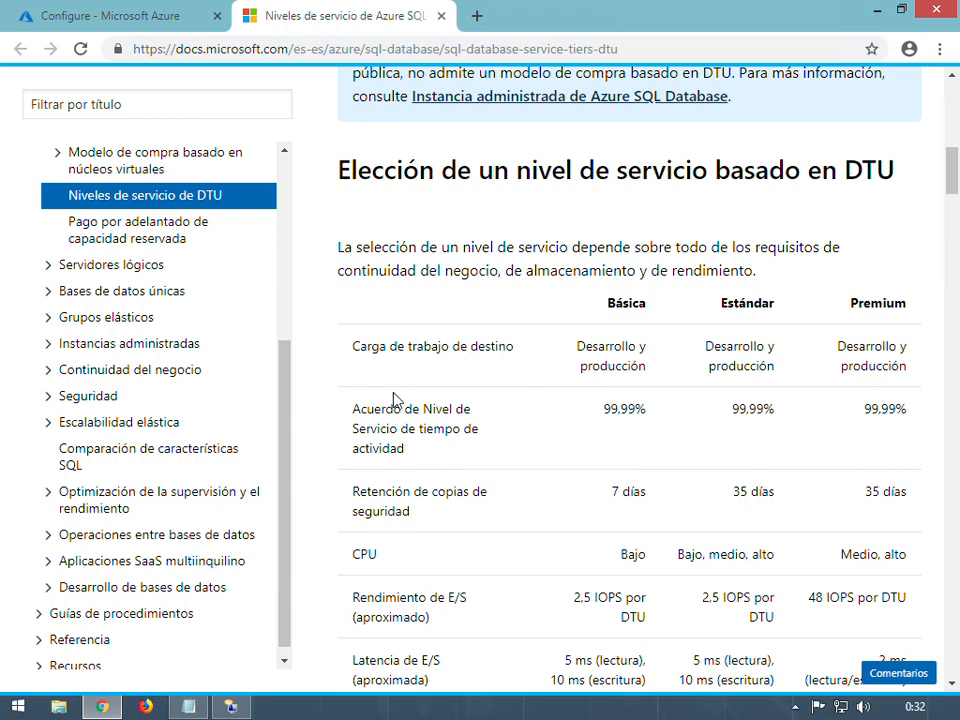
scroll(504, 315, "up", 1)
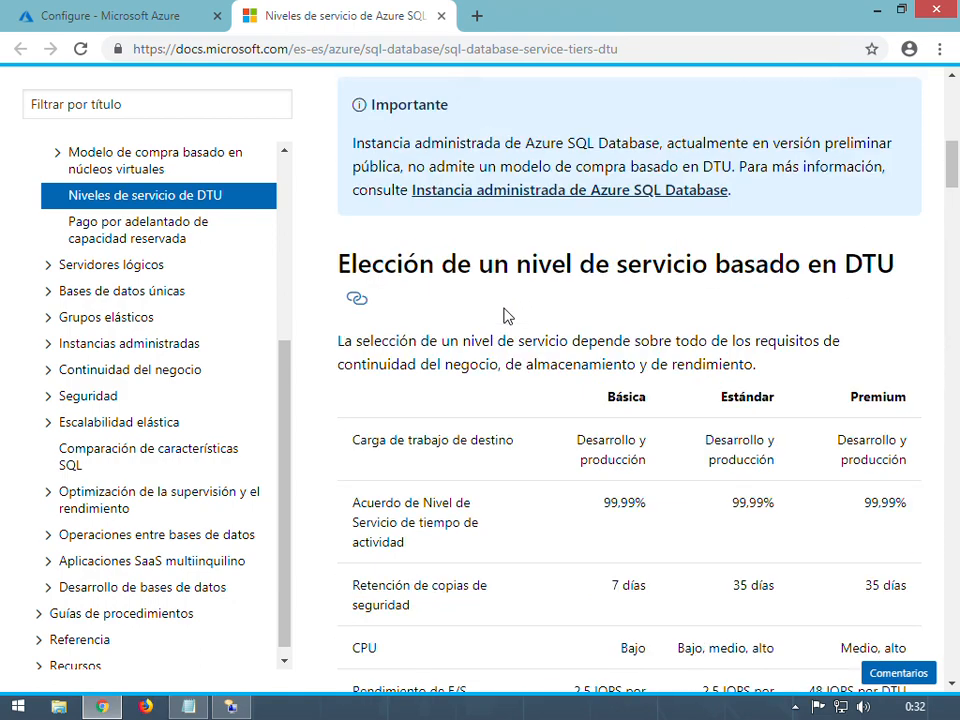
scroll(600, 293, "up", 3)
scroll(600, 293, "up", 1)
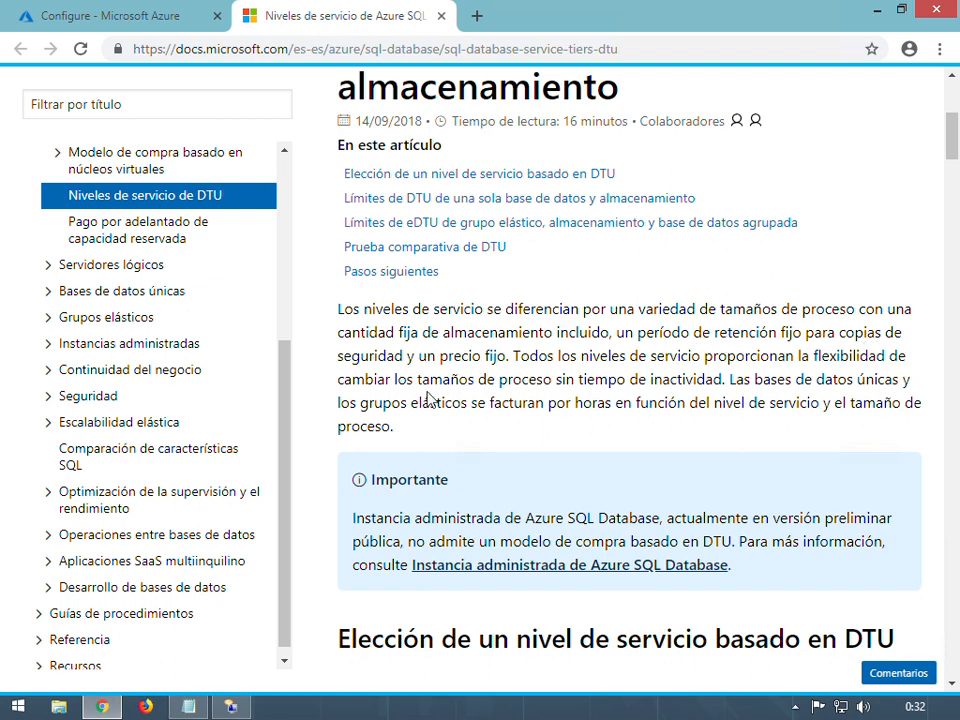
scroll(500, 440, "down", 2)
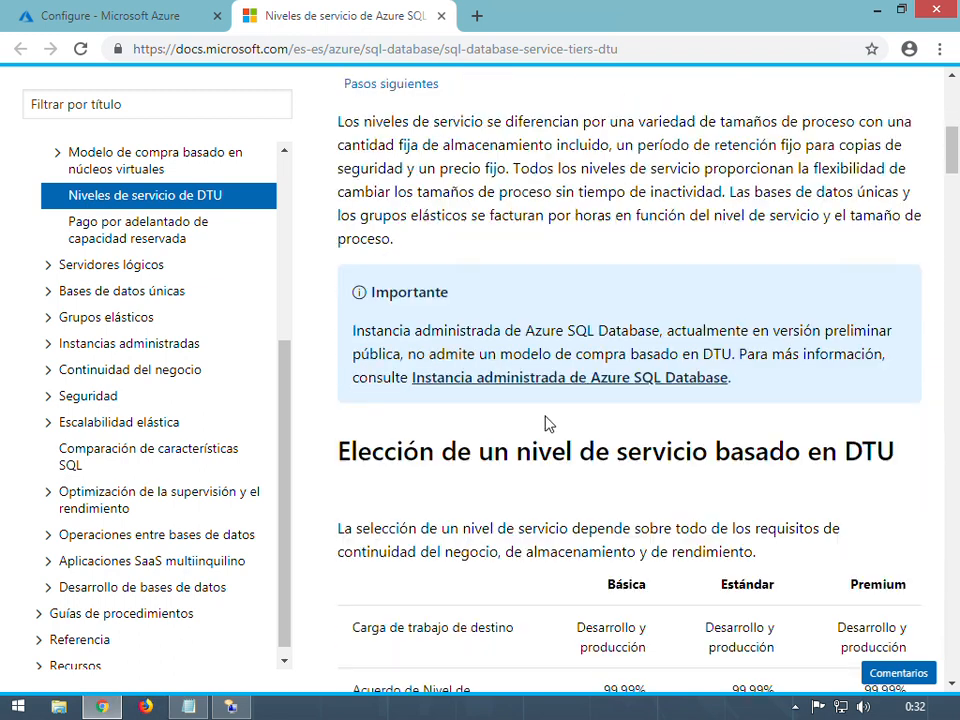
scroll(556, 400, "down", 10)
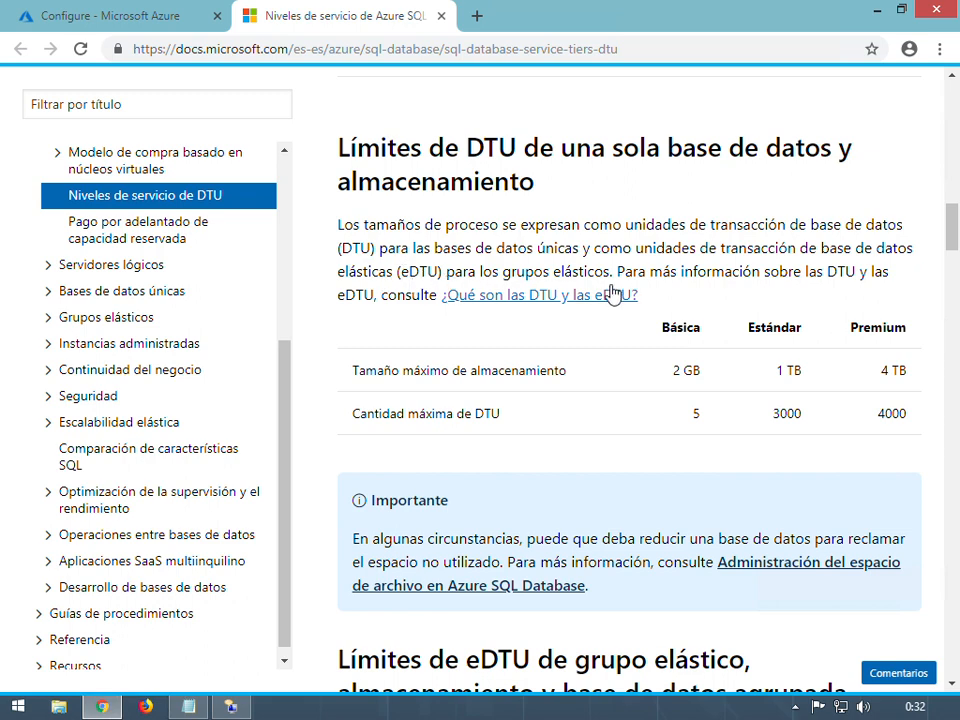
Open '¿Qué son las DTU y las eDTU?' and scroll to the DTU versus vCore comparison table
left_click(537, 297)
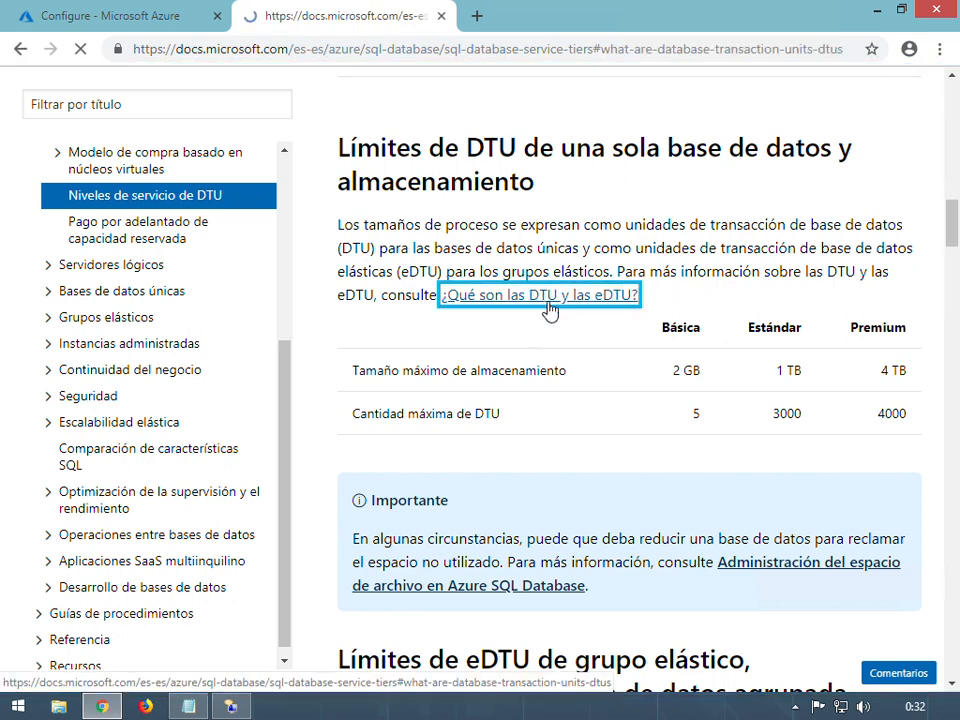
scroll(740, 380, "down", 5)
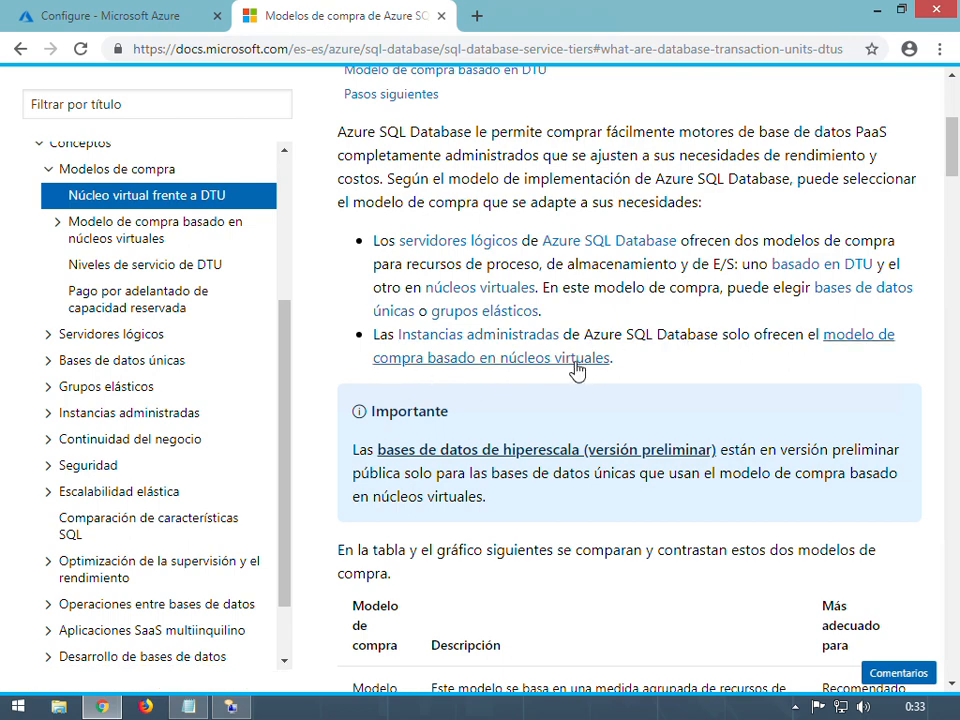
scroll(653, 435, "down", 5)
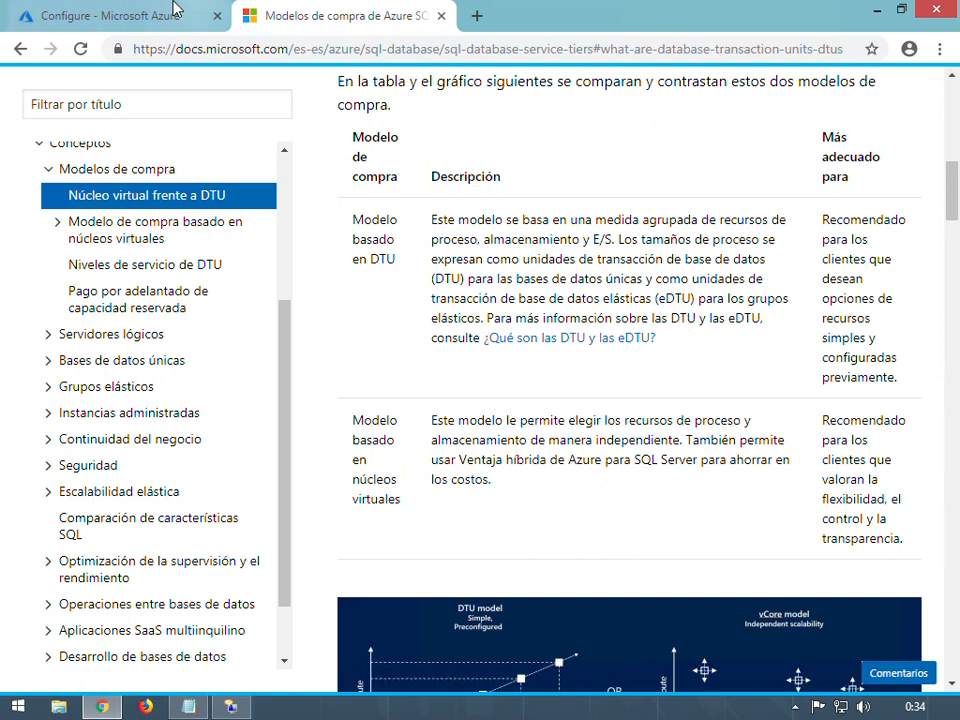
Back on the Configure - Microsoft Azure tab, apply the Basic, 2 GB tier
left_click(125, 18)
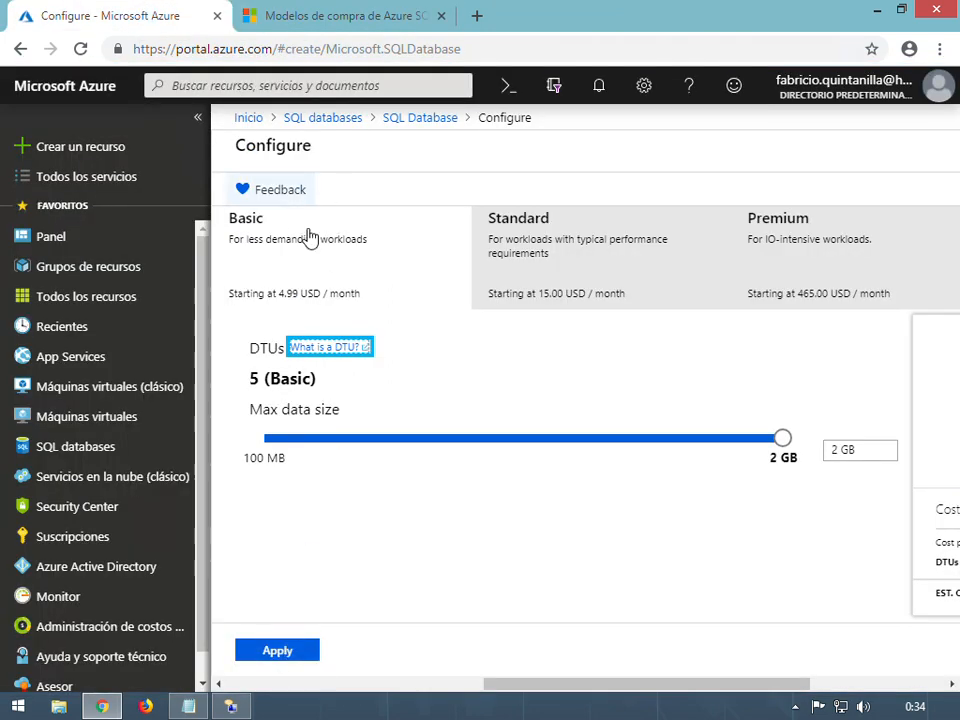
left_click(288, 657)
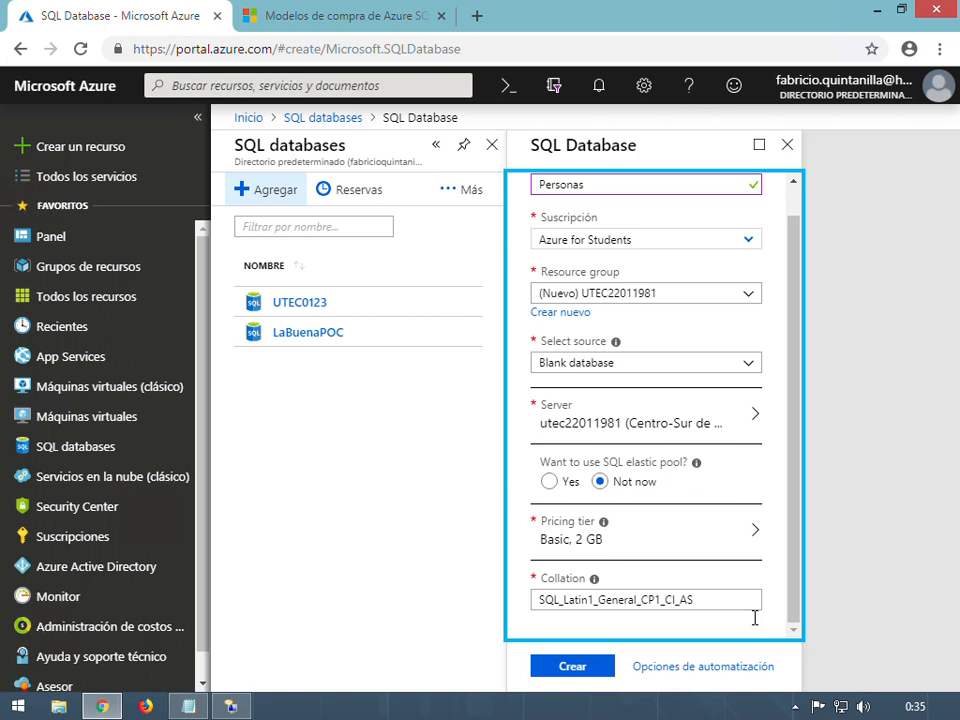
Check the SQL_Latin1_General_CP1_CI_AS collation and create the Personas database with Crear
left_click(740, 604)
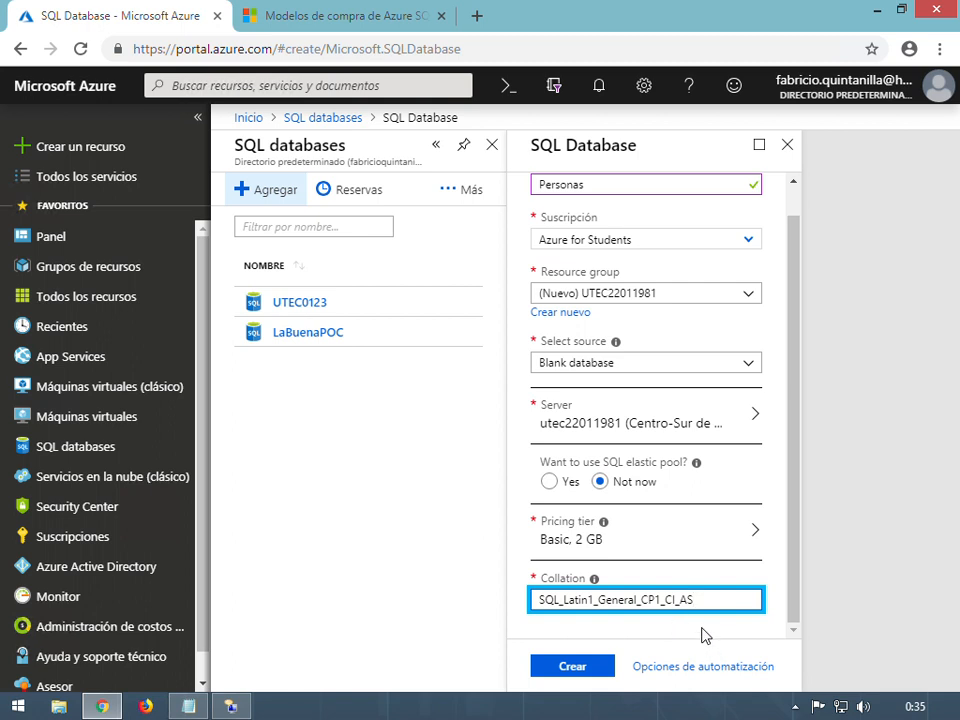
left_click(584, 672)
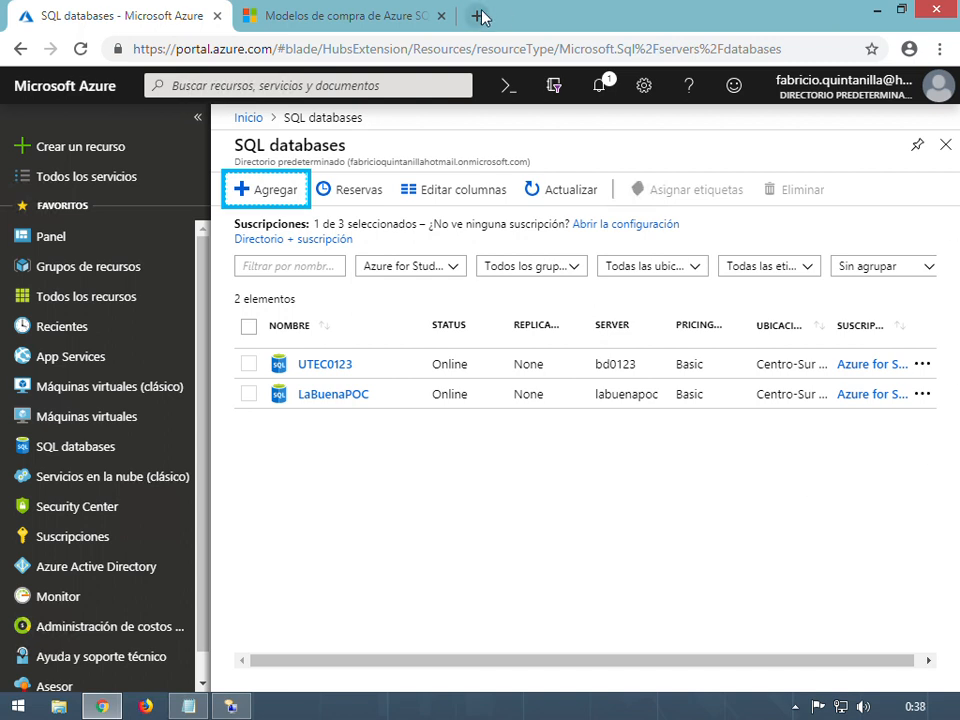
Check the deployment notifications, then refresh the list until Personas shows Online at Basic
left_click(602, 90)
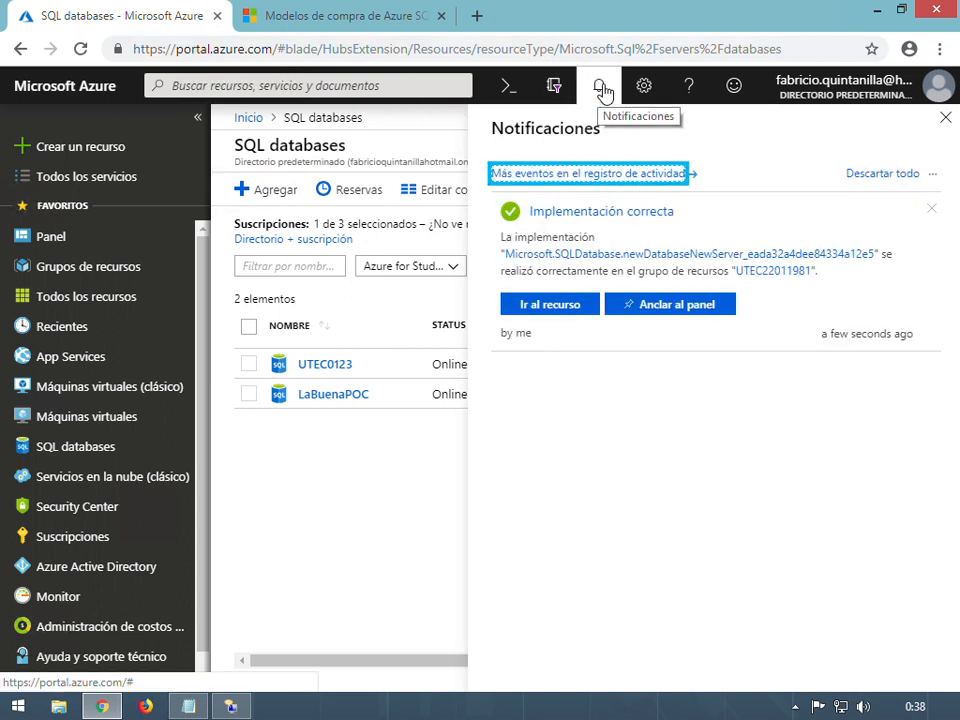
left_click(602, 90)
left_click(575, 198)
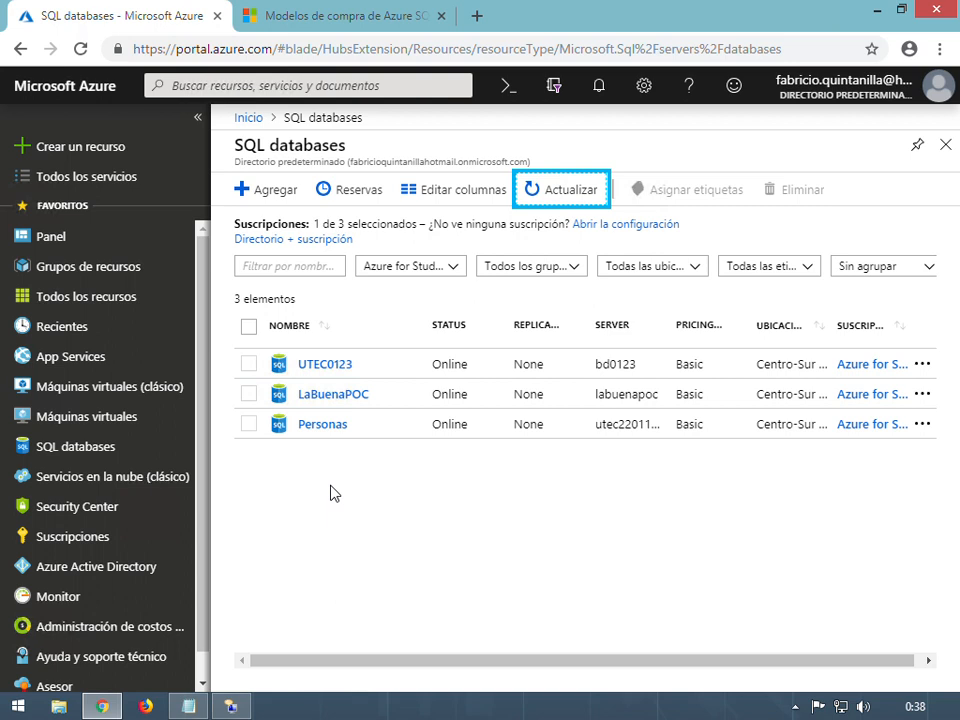
Open Personas from the SQL databases list to view its overview on server utec22011981.database.windows.net
left_click(329, 430)
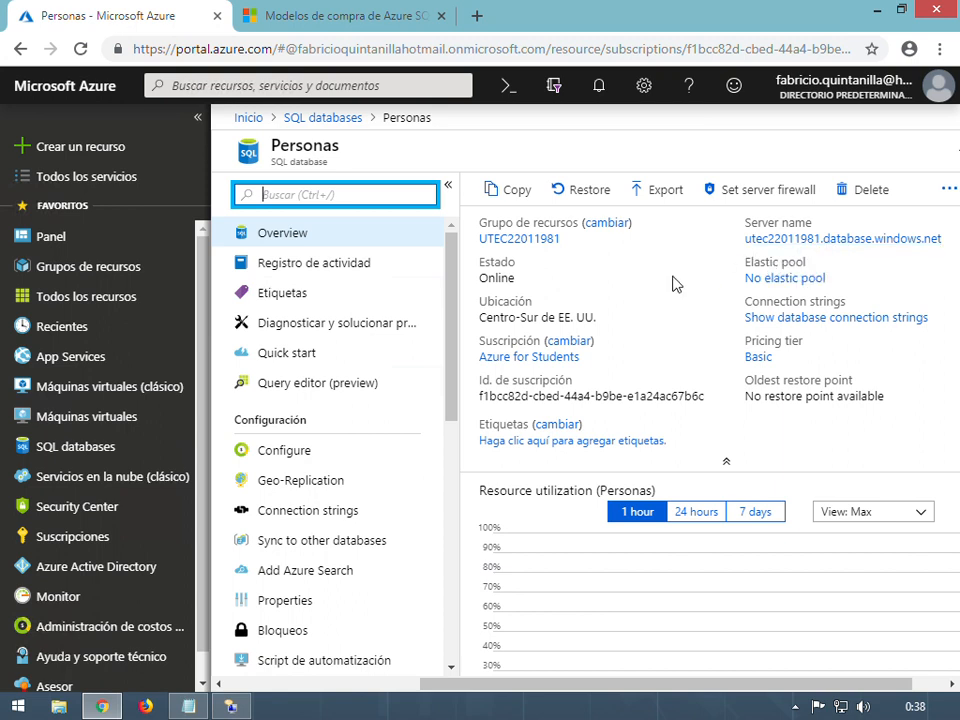
mouse_move(873, 330)
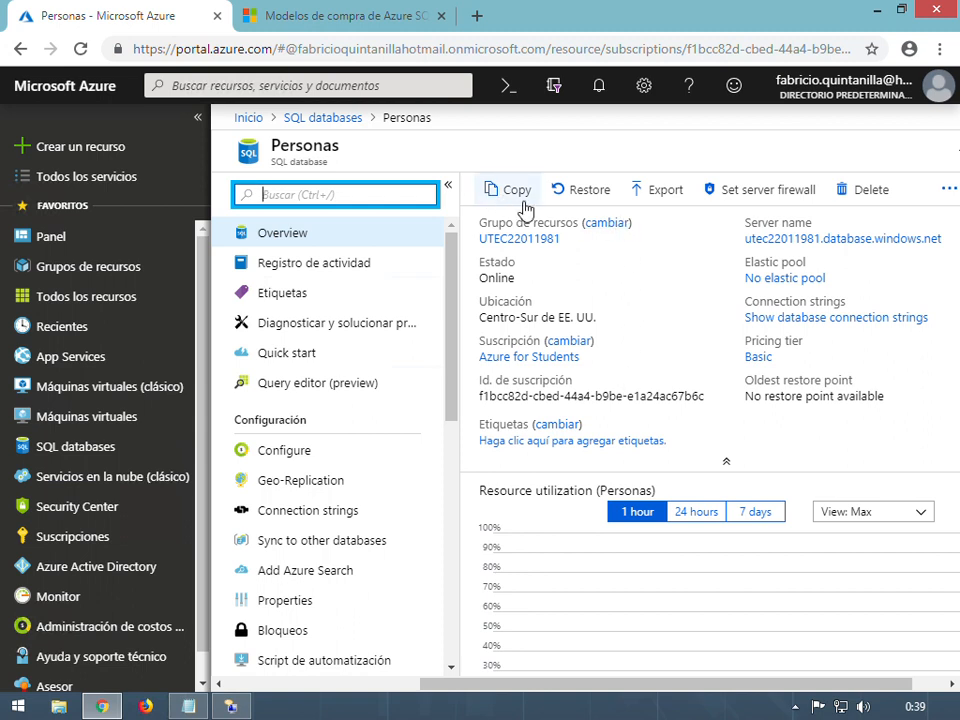
left_click(791, 199)
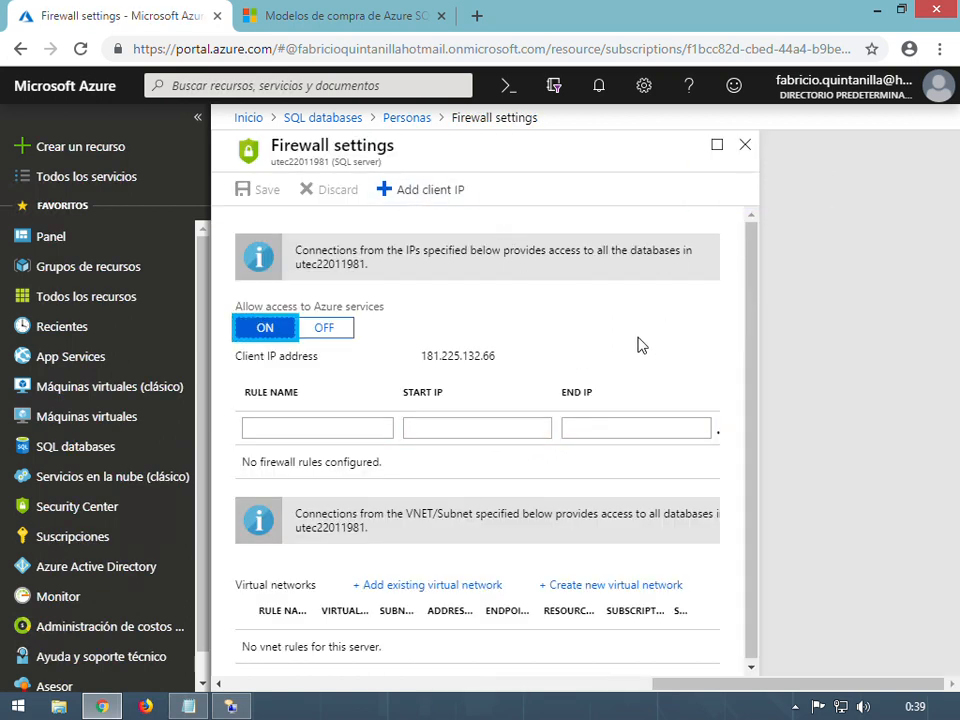
left_click_drag(236, 358, 324, 364)
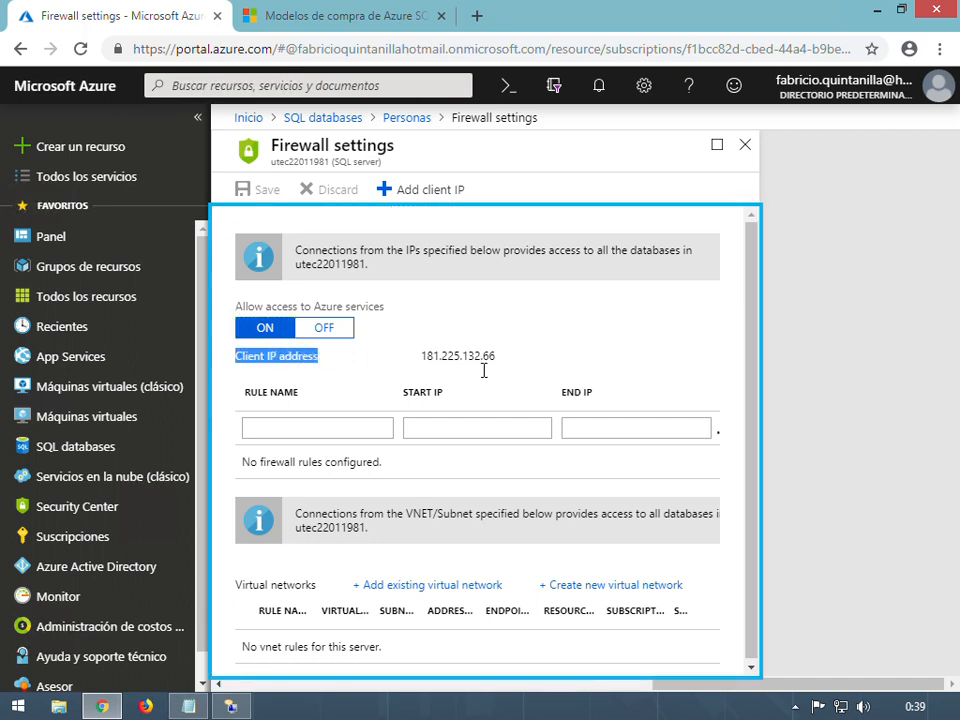
left_click_drag(430, 374, 400, 354)
left_click(405, 356)
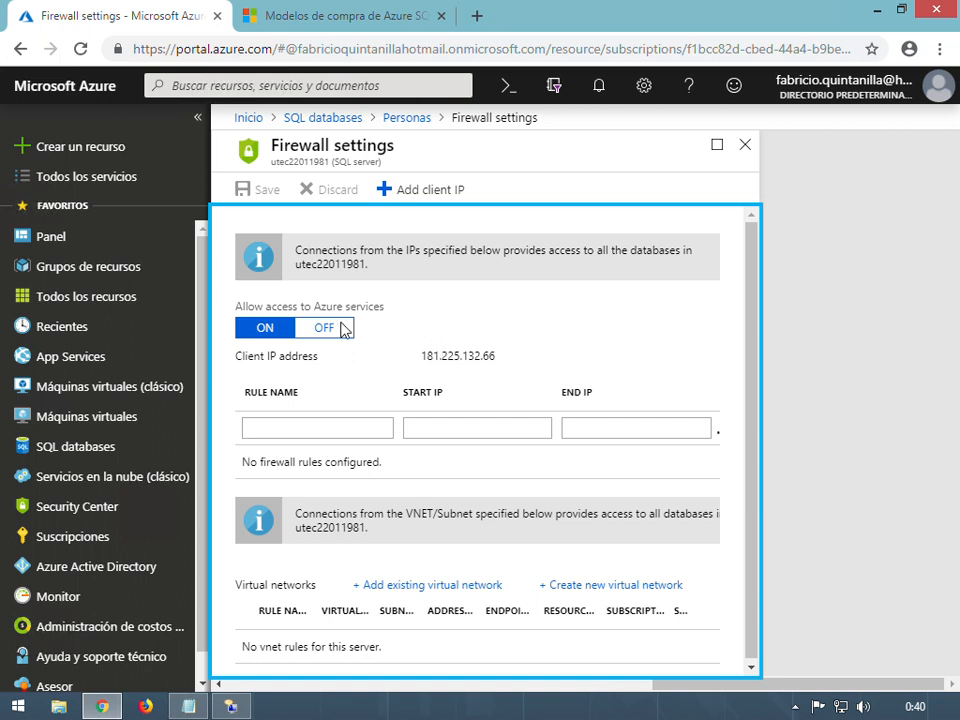
left_click(428, 198)
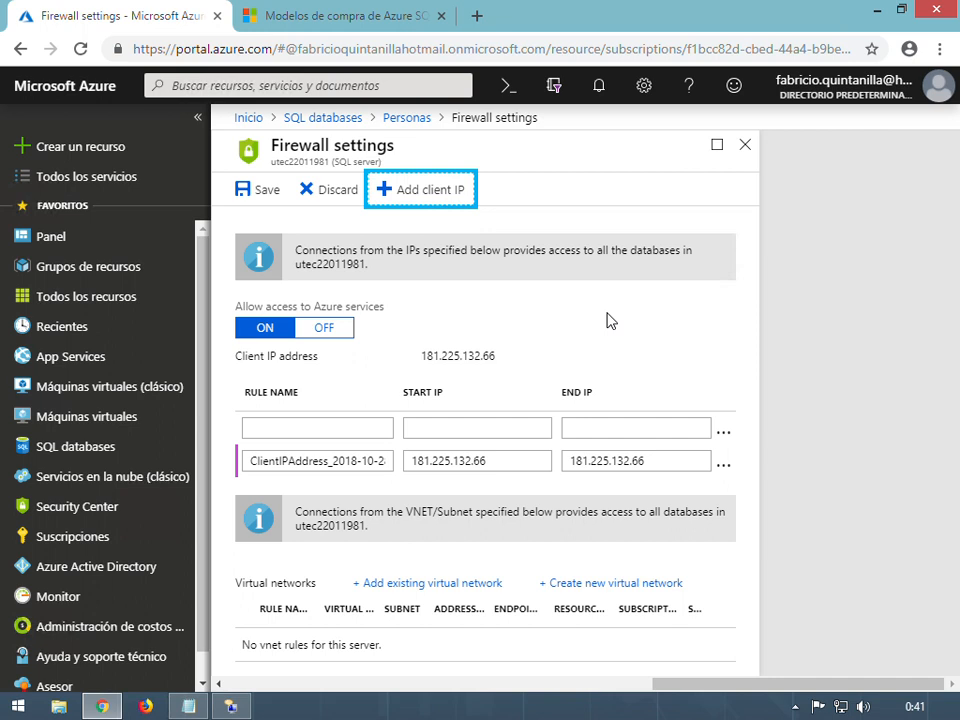
left_click(241, 189)
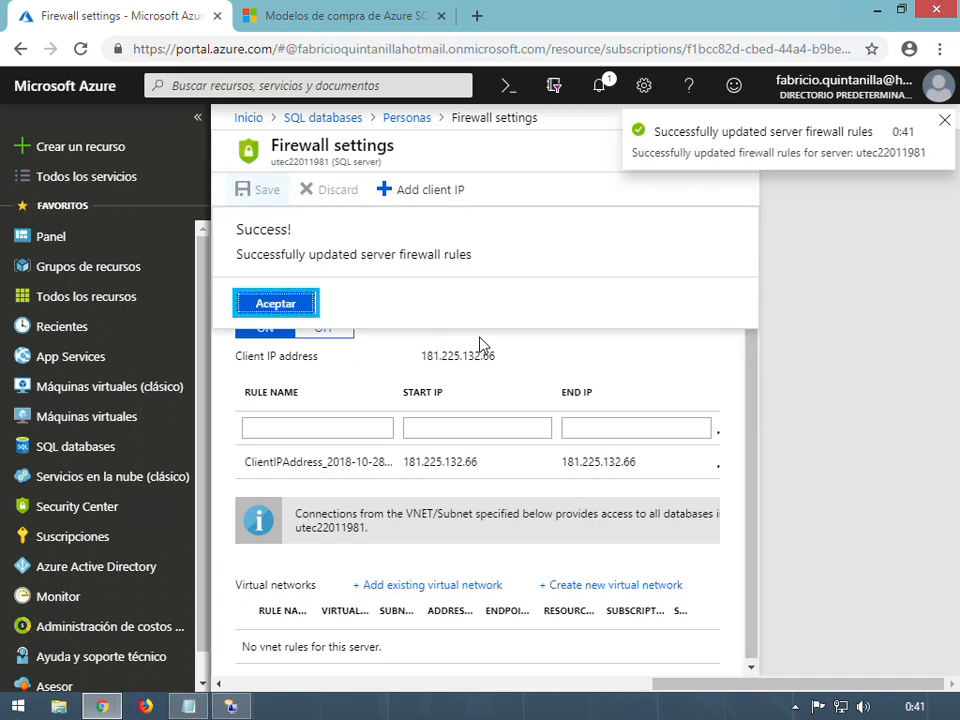
left_click(268, 302)
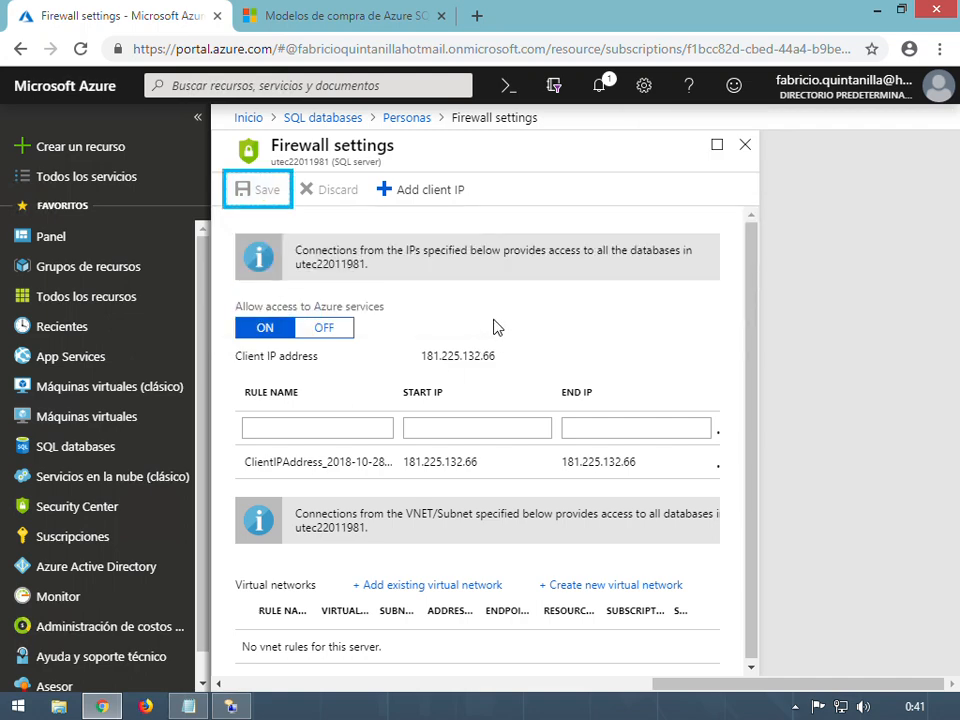
Return to the Personas overview and copy the server name utec22011981.database.windows.net
left_click(417, 125)
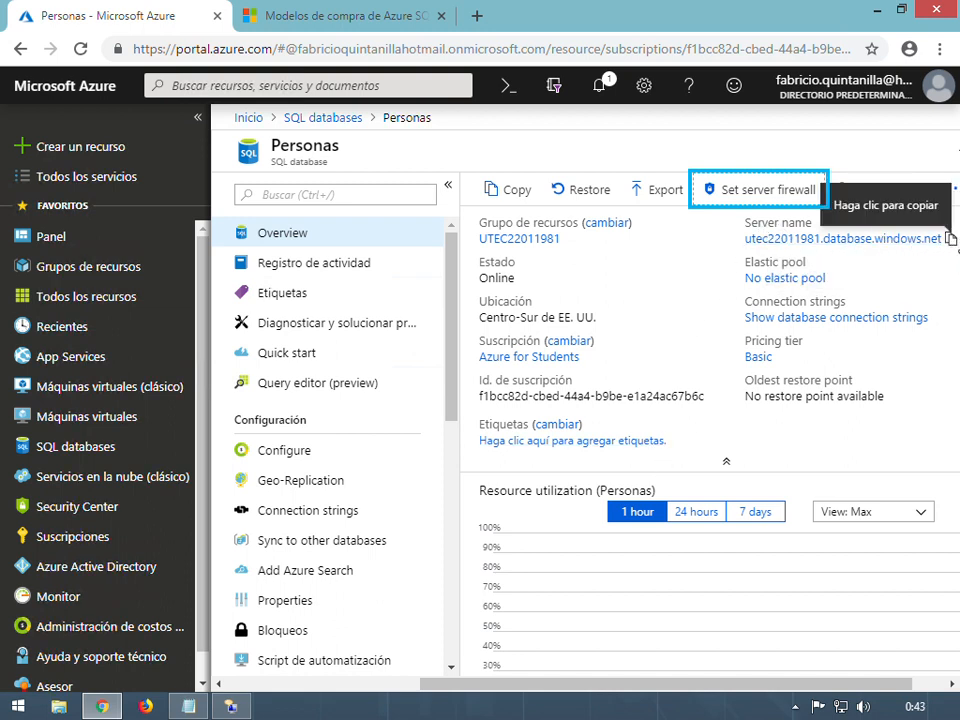
left_click(951, 240)
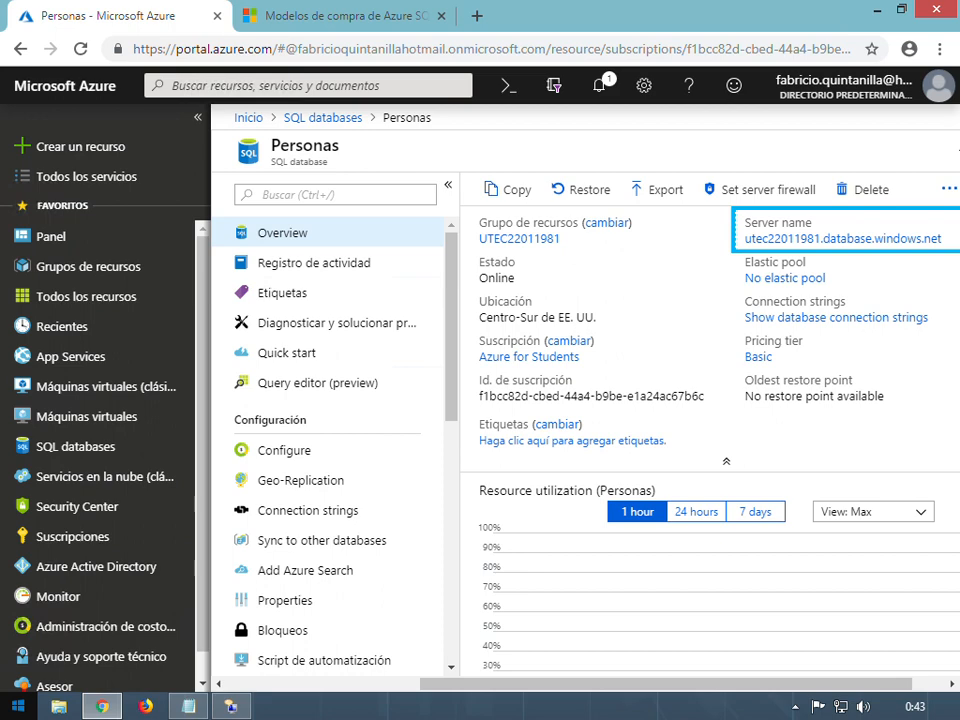
Search Start for 'management' and launch SQL Server 2014 Management Studio, closing the accidental Narrator window
left_click(18, 706)
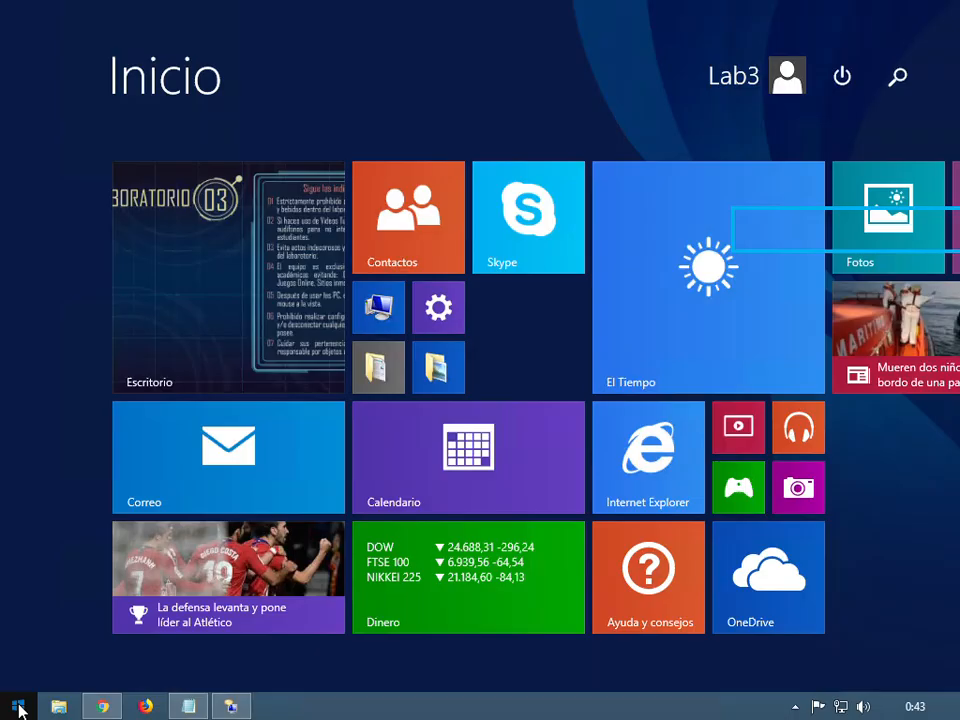
type("management Studio")
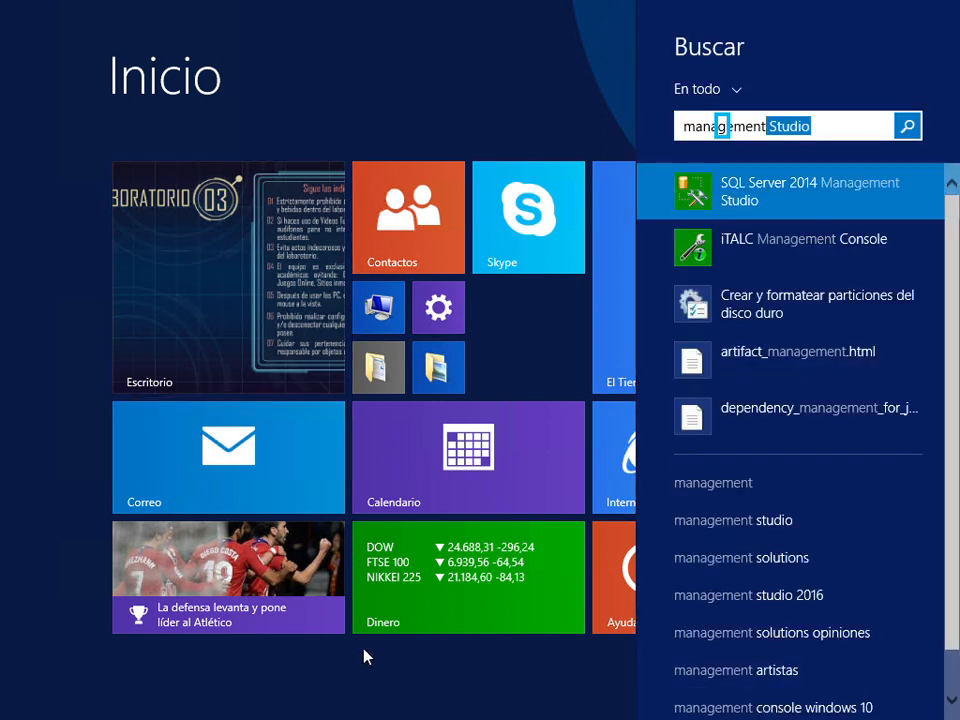
key("Return")
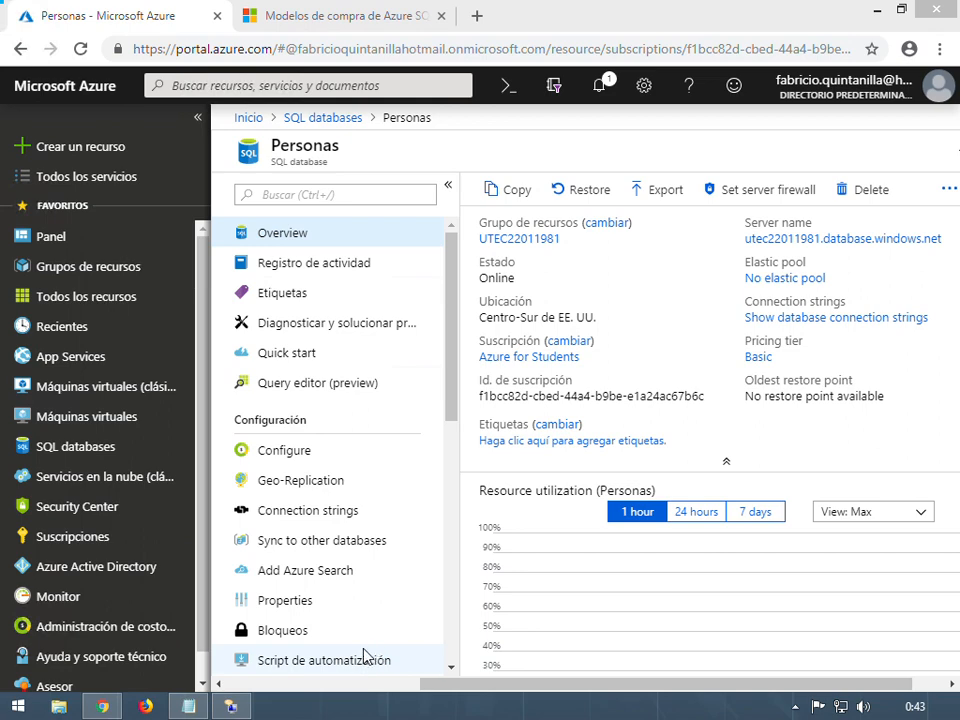
left_click(233, 708)
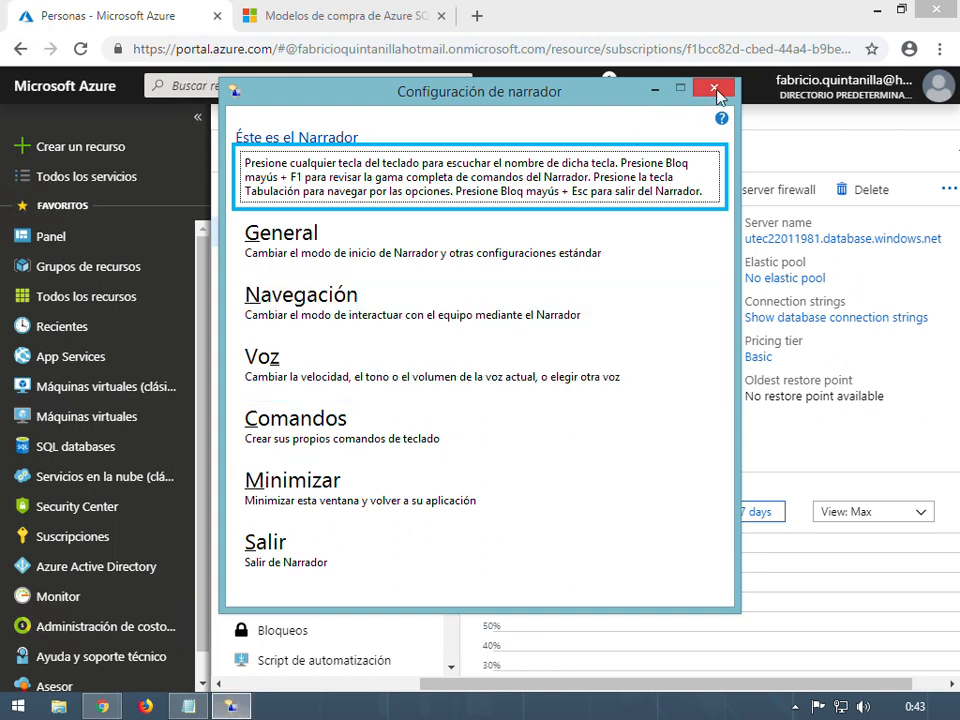
left_click(714, 88)
left_click(20, 708)
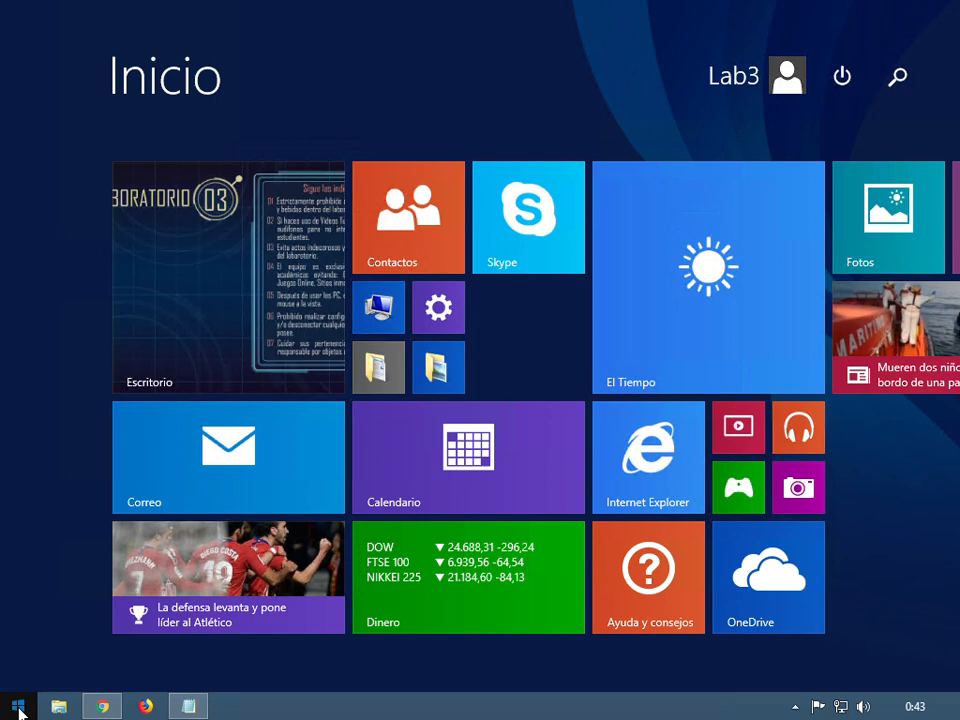
type("management Studio")
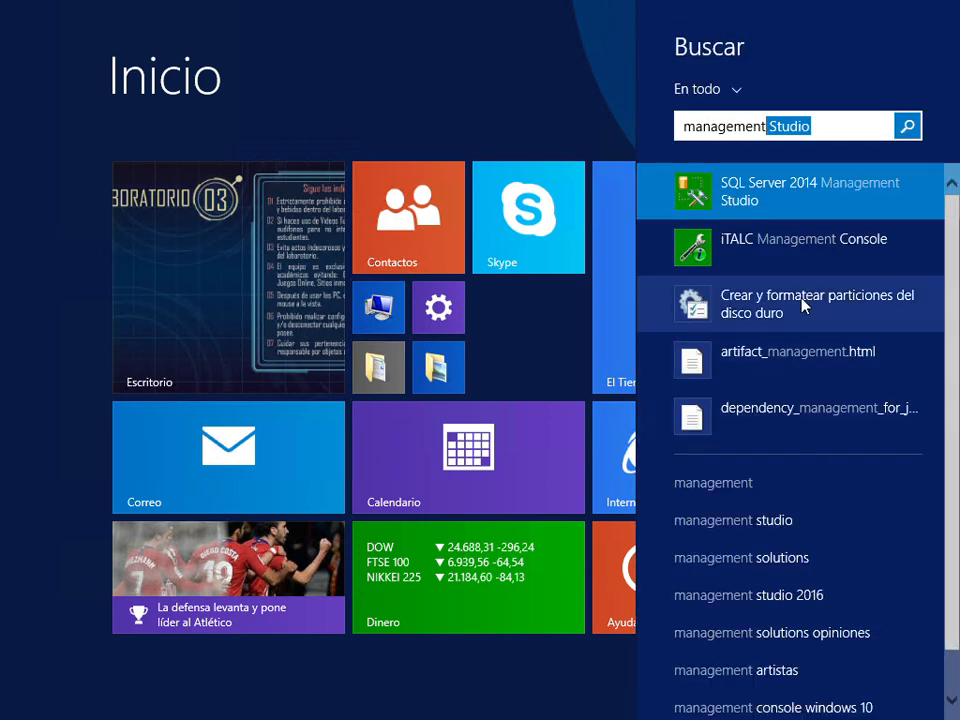
left_click(810, 194)
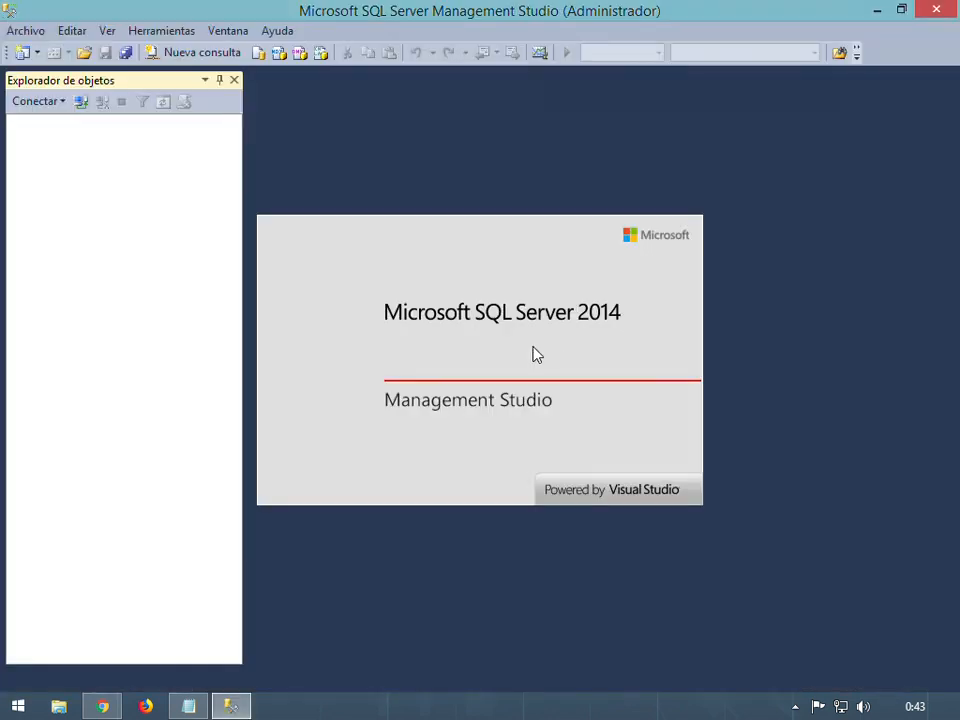
Connect to utec22011981.database.windows.net using SQL Server authentication with the account's login and password
left_click(465, 384)
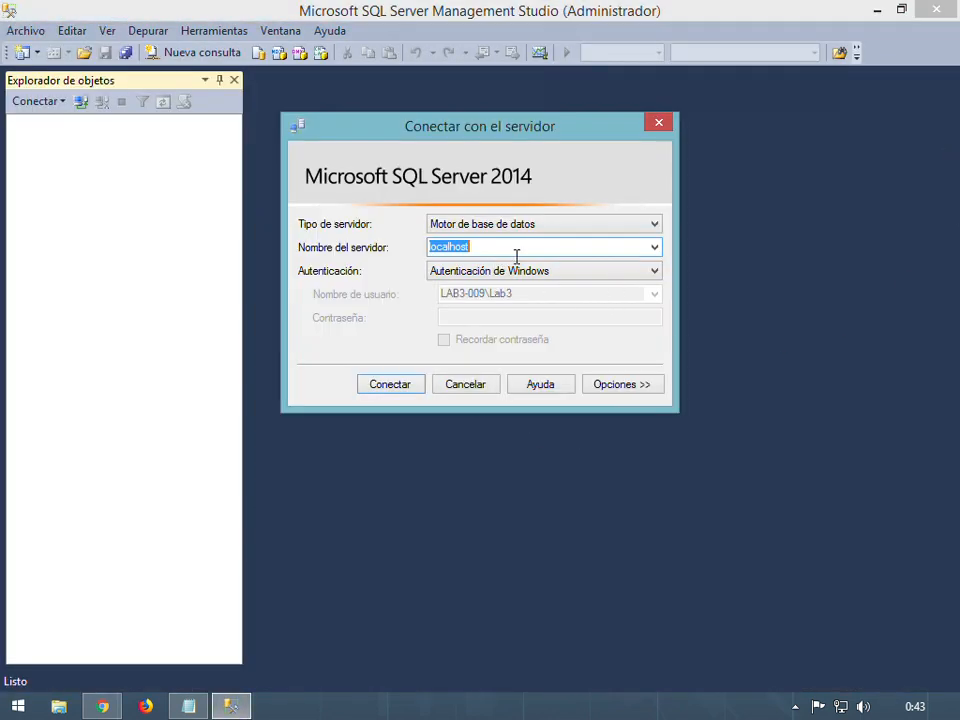
left_click_drag(518, 256, 357, 252)
key("BackSpace")
key("ctrl+v")
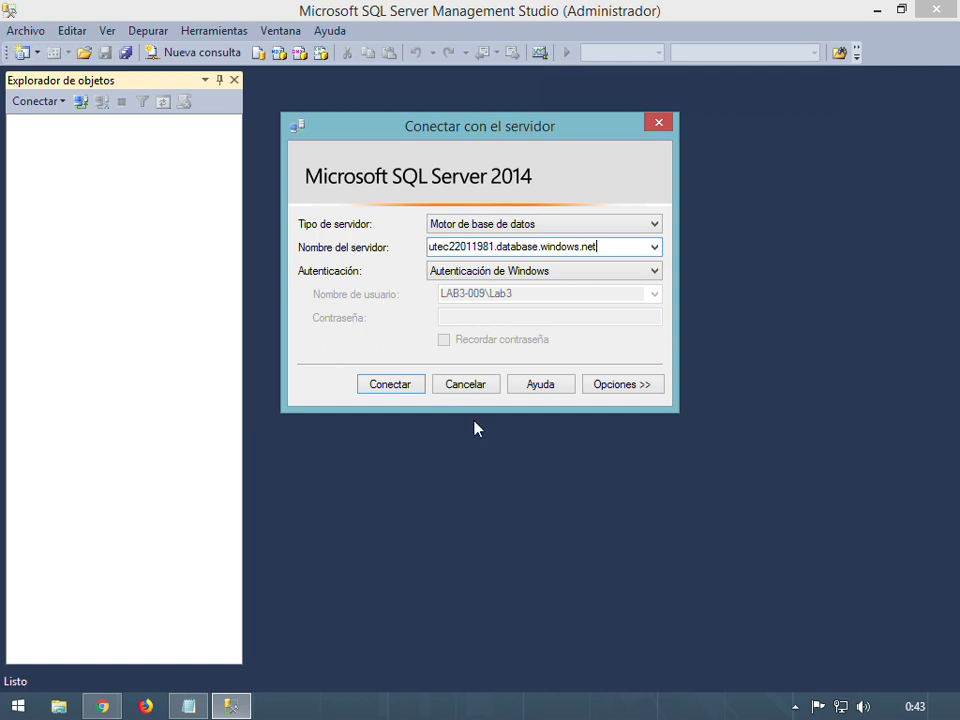
left_click(520, 272)
left_click(519, 300)
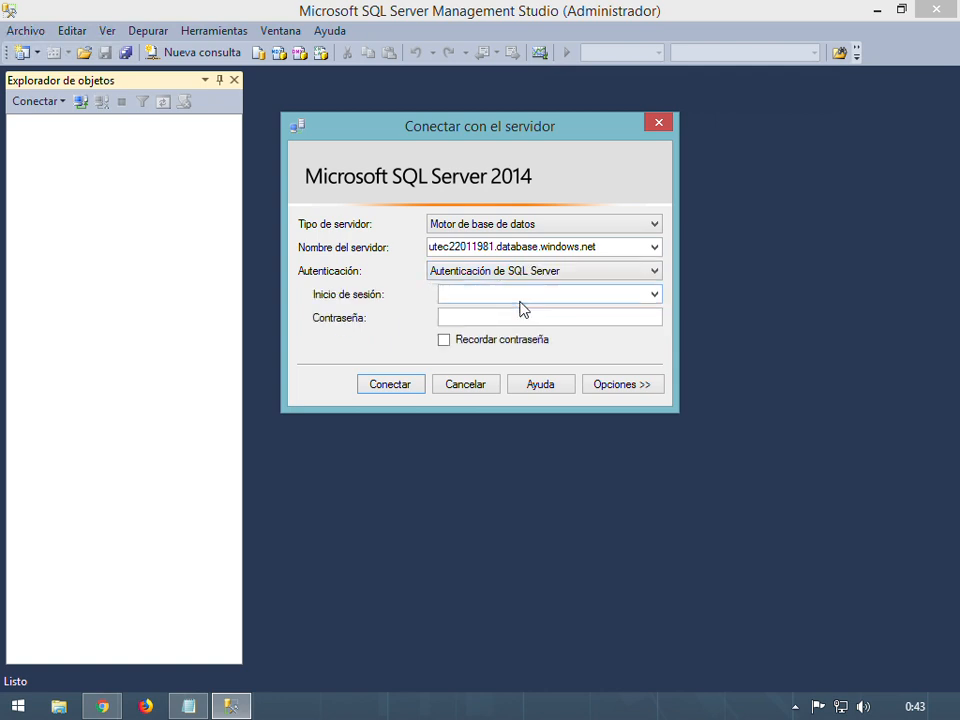
left_click(441, 294)
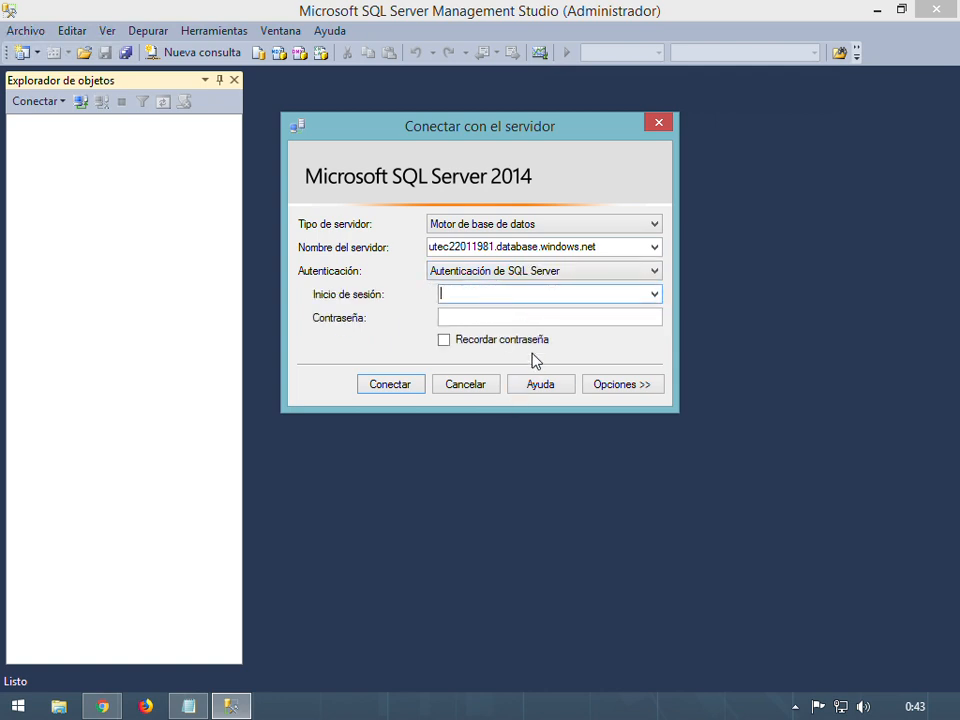
key("Tab")
type("****")
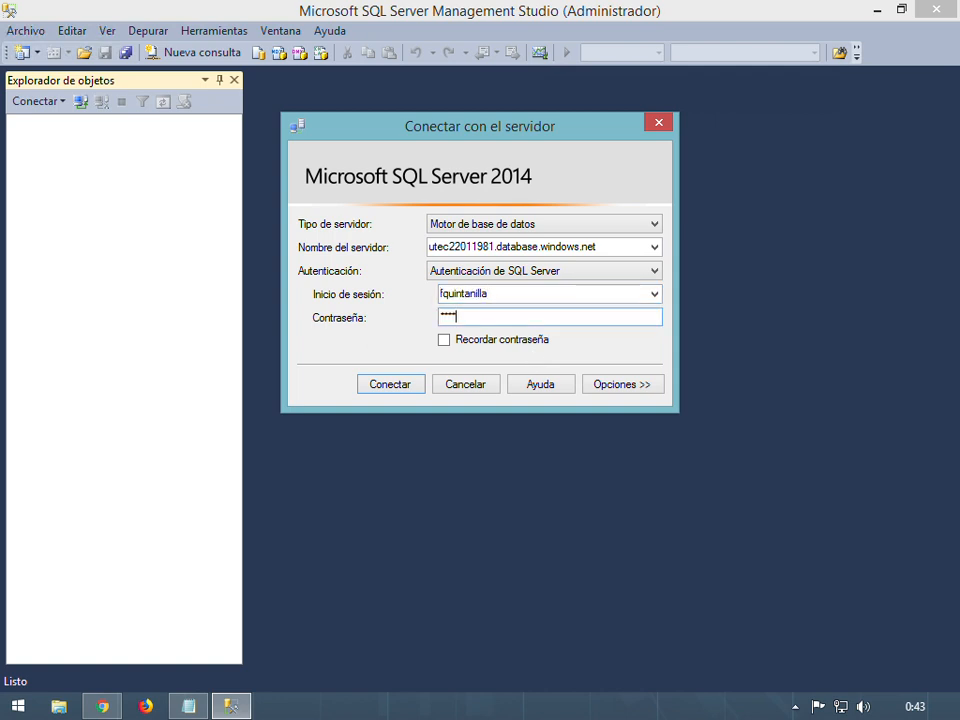
type("****")
left_click(385, 393)
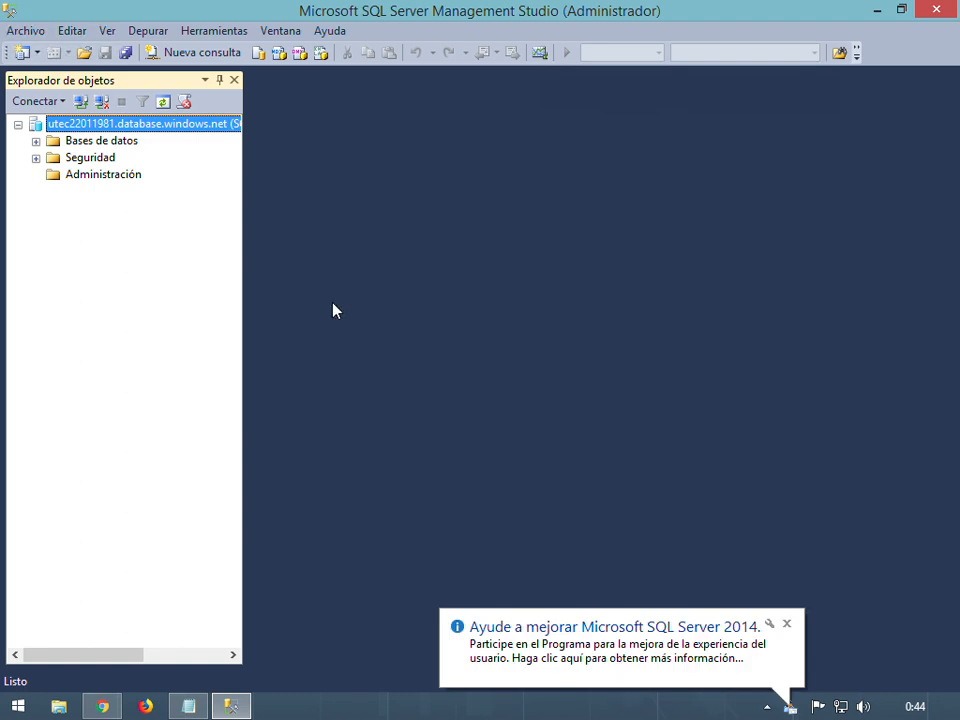
Dismiss the notification, expand Bases de datos, and open a new query window
left_click(787, 624)
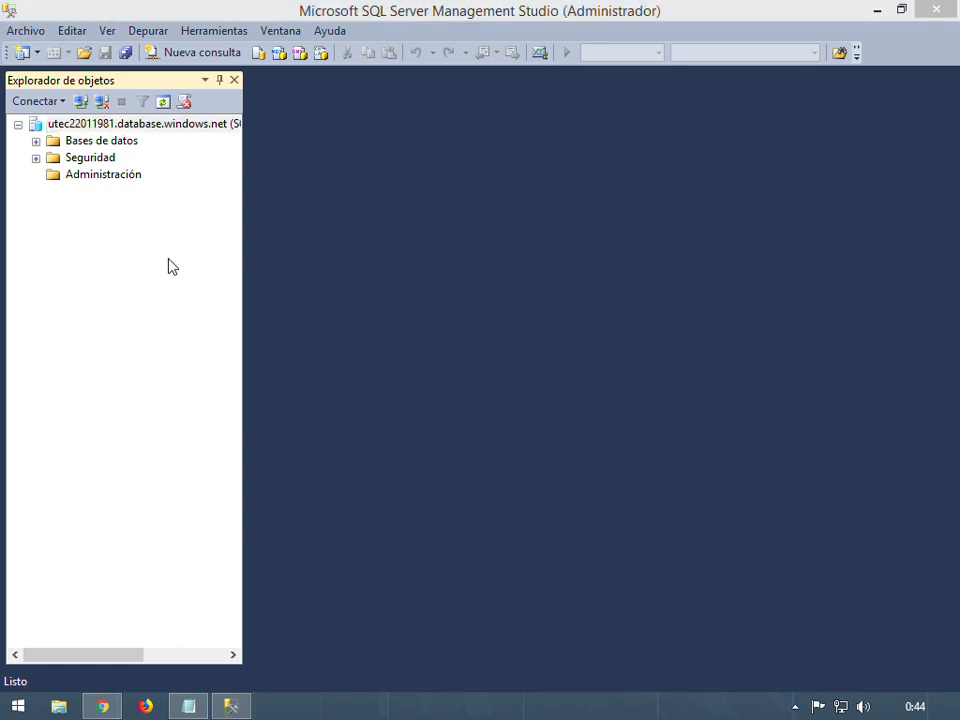
left_click(36, 141)
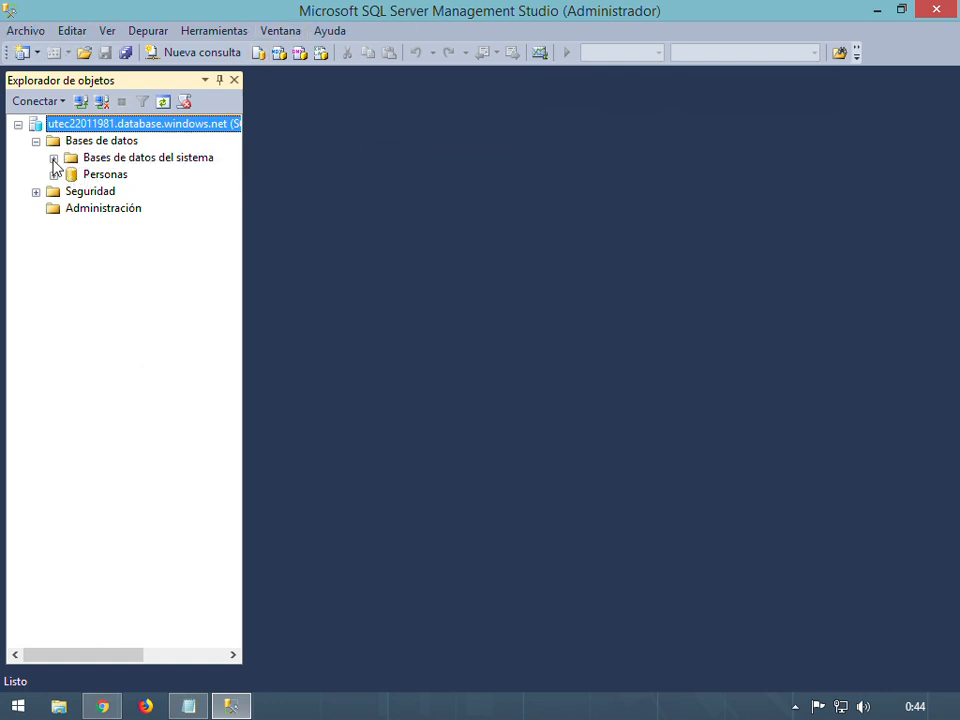
left_click(182, 56)
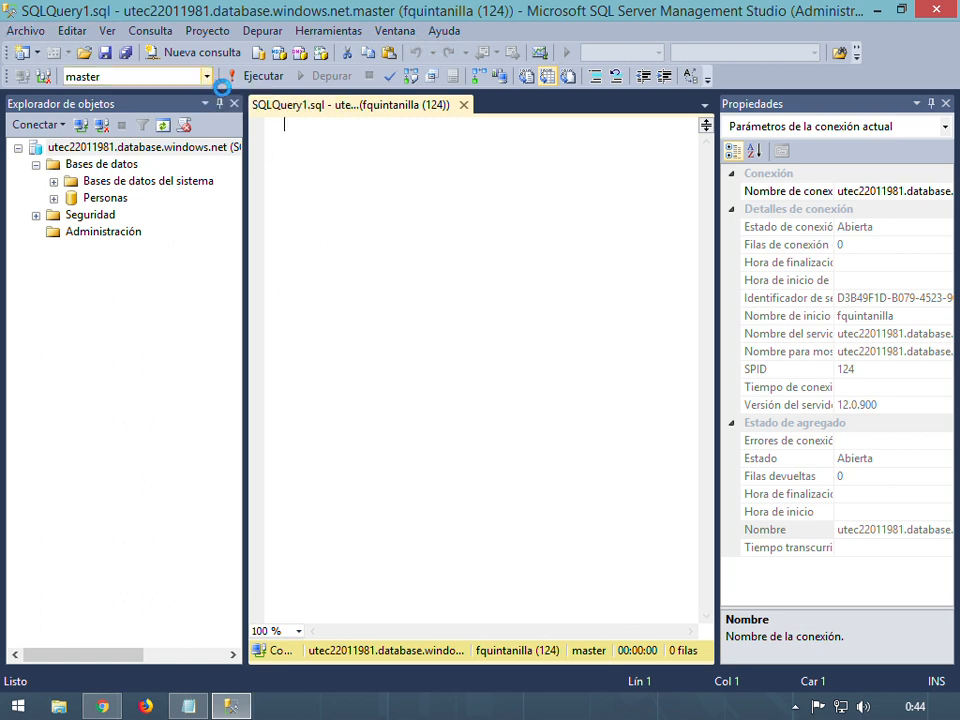
Target the PERSONAS database, set the editor font size to 14, and close the Properties pane
left_click(209, 77)
left_click(90, 94)
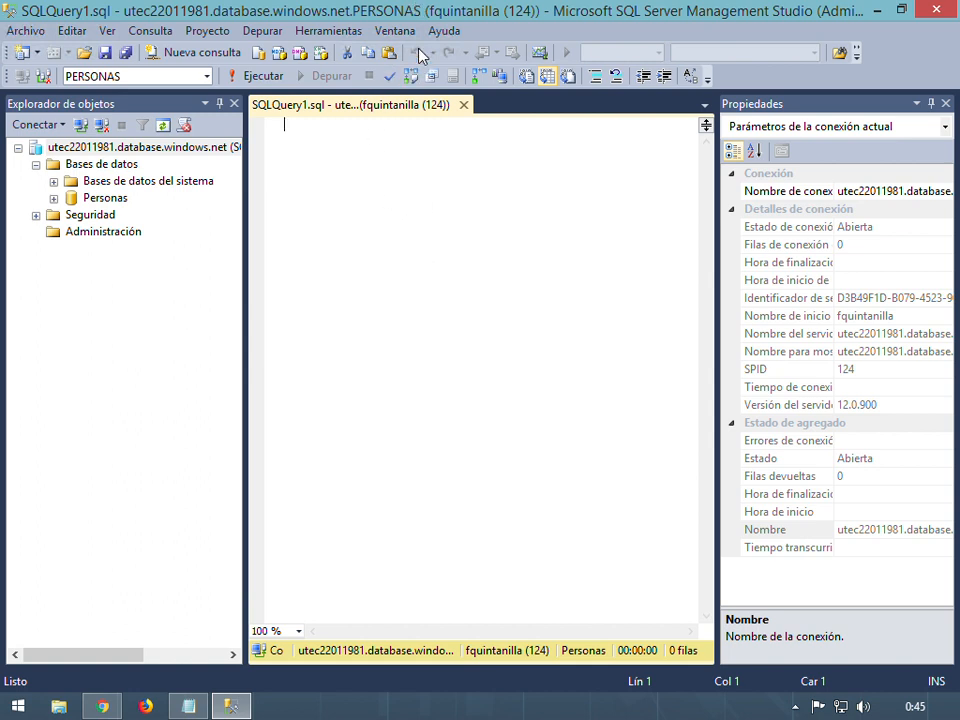
left_click(310, 32)
left_click(375, 210)
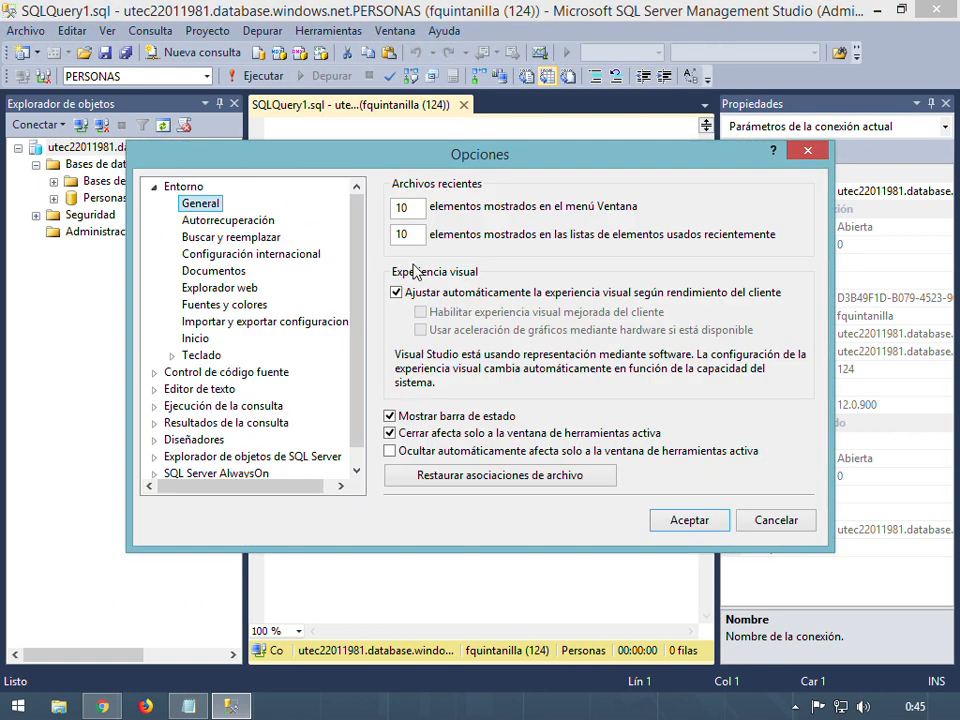
left_click(210, 305)
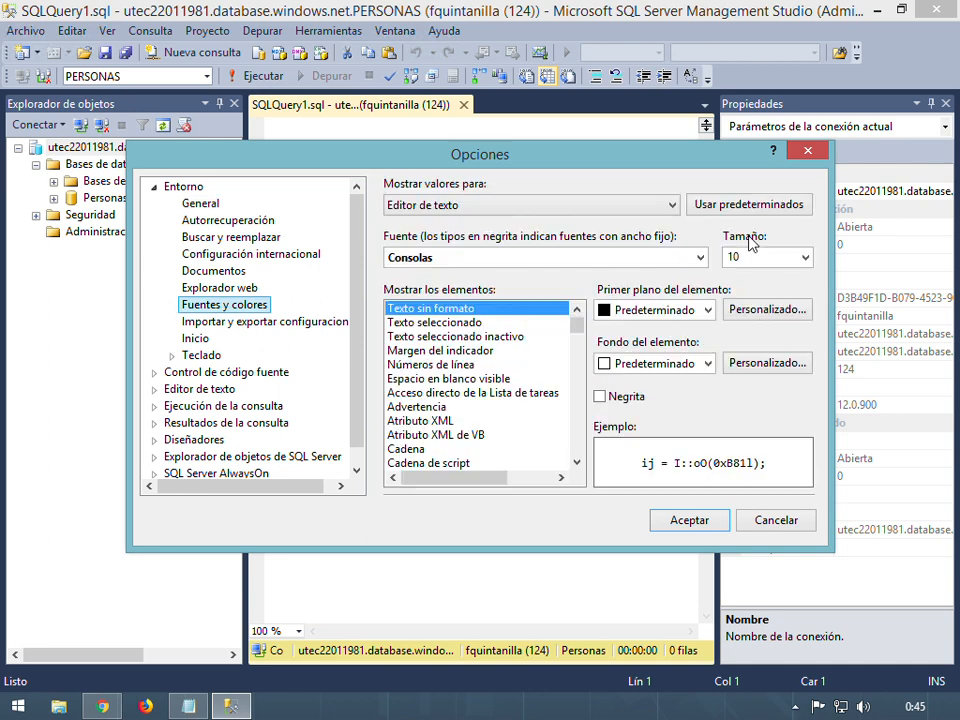
left_click(805, 257)
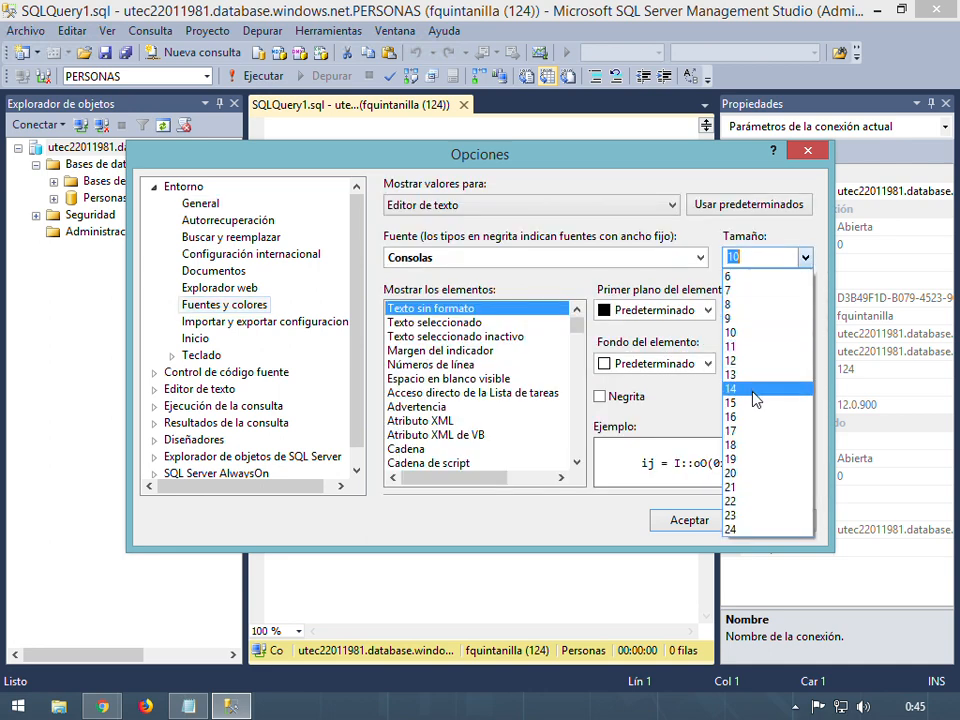
left_click(784, 389)
left_click(694, 531)
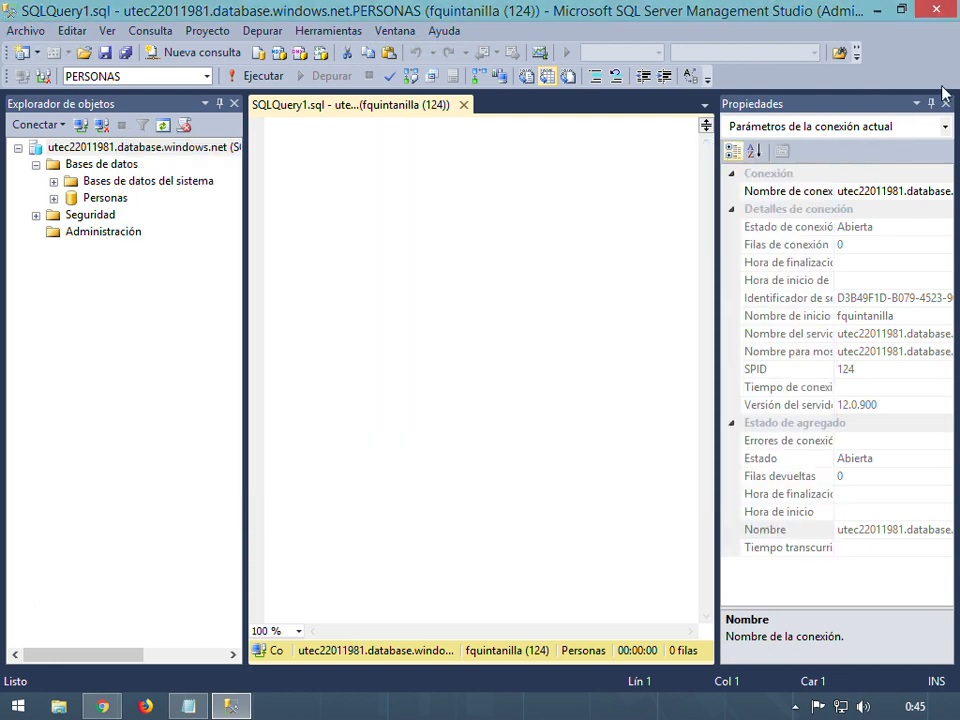
left_click(931, 103)
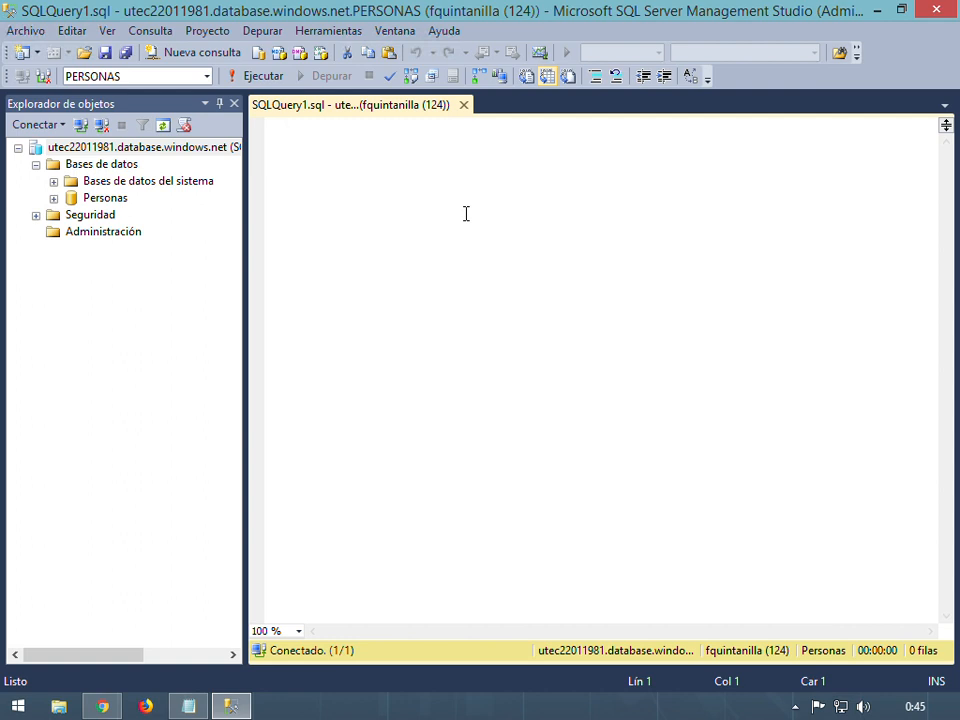
Type 'create table Persona(' with PersonaID int primary key and Nombre varchar(100) columns
type("create ")
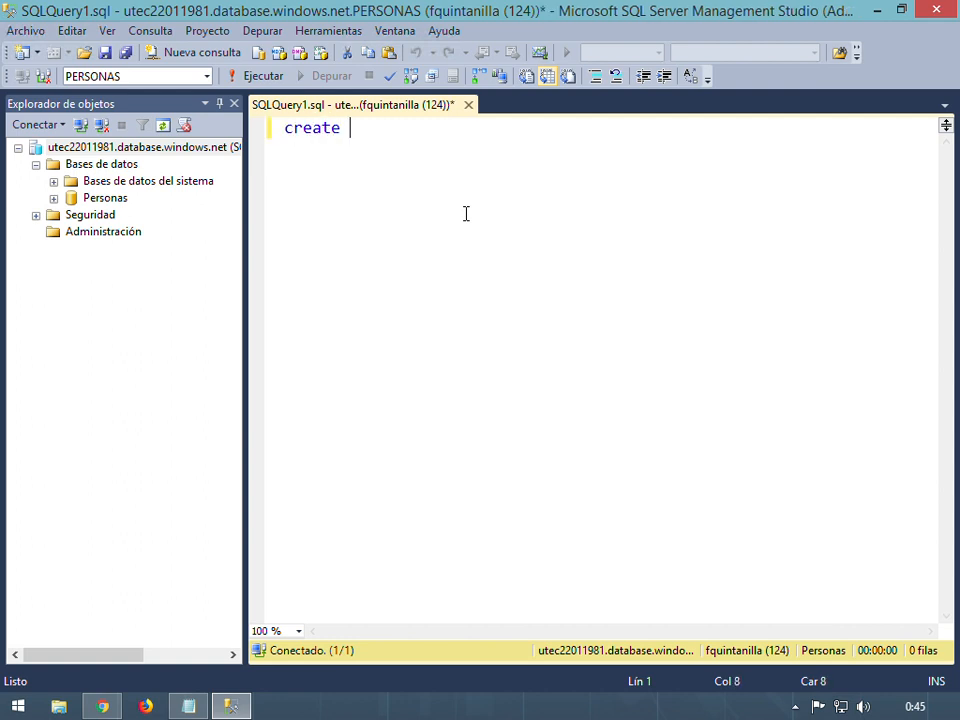
type("table ")
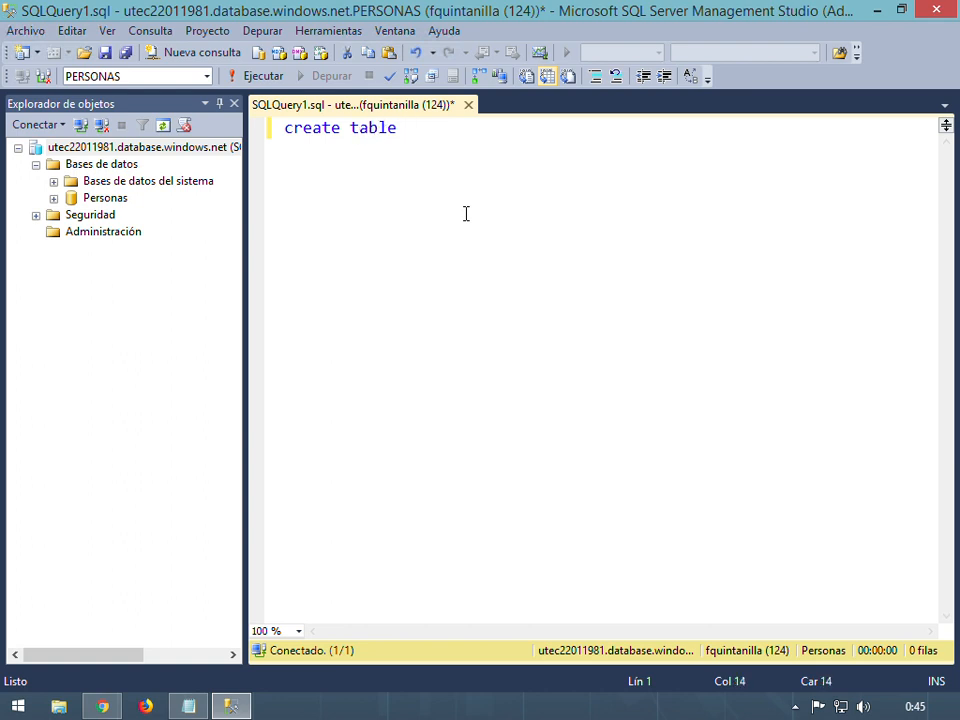
type("Persona(")
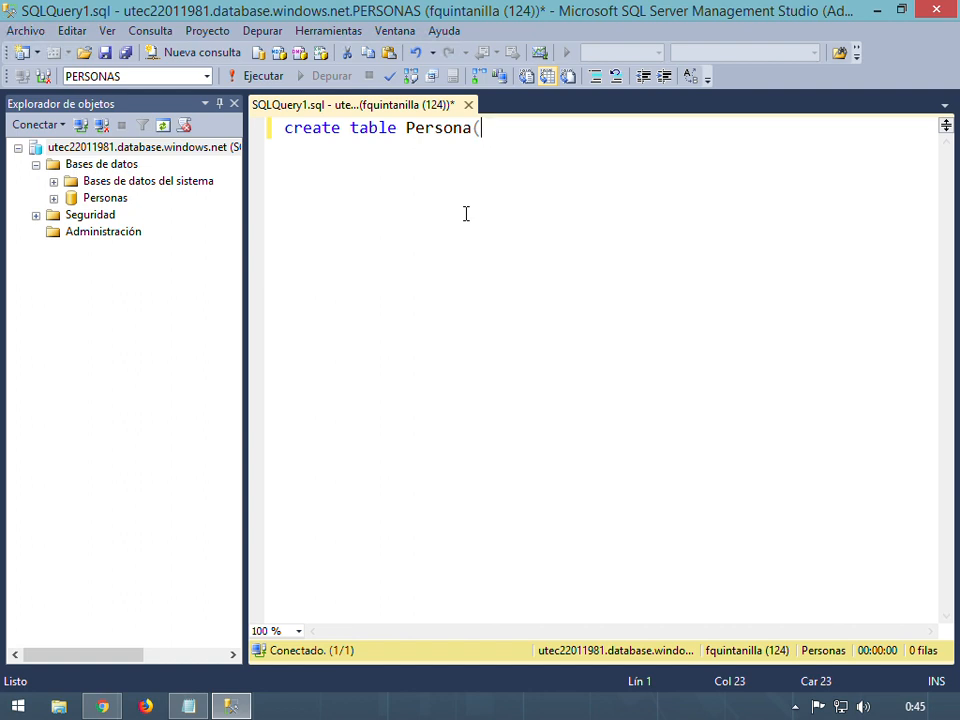
key("Return")
type("PersonaID")
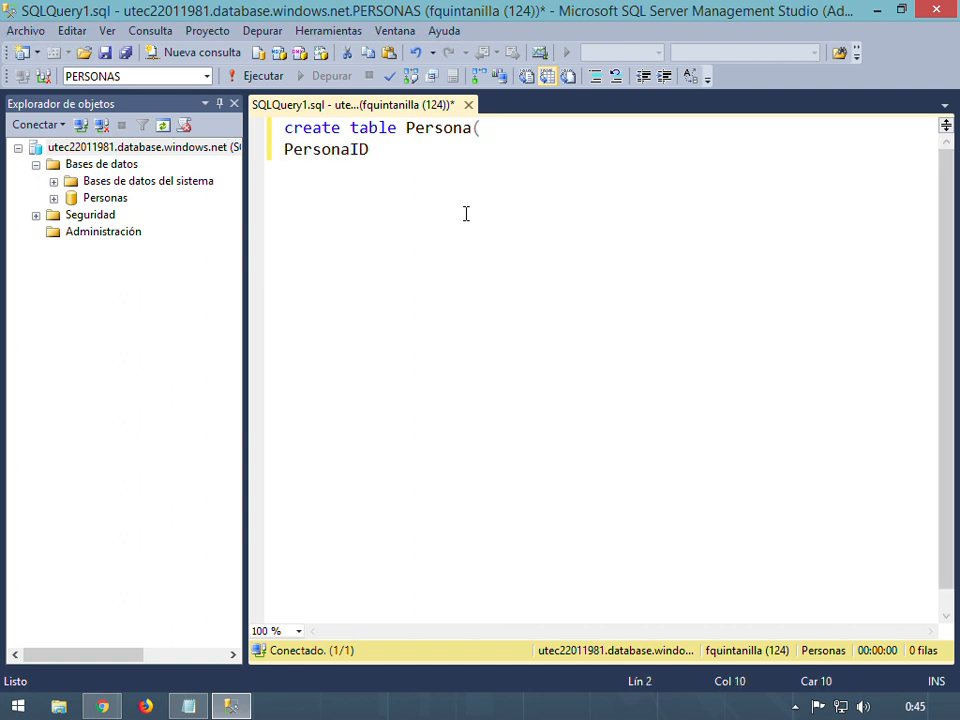
type(" int primary key,")
key("Return")
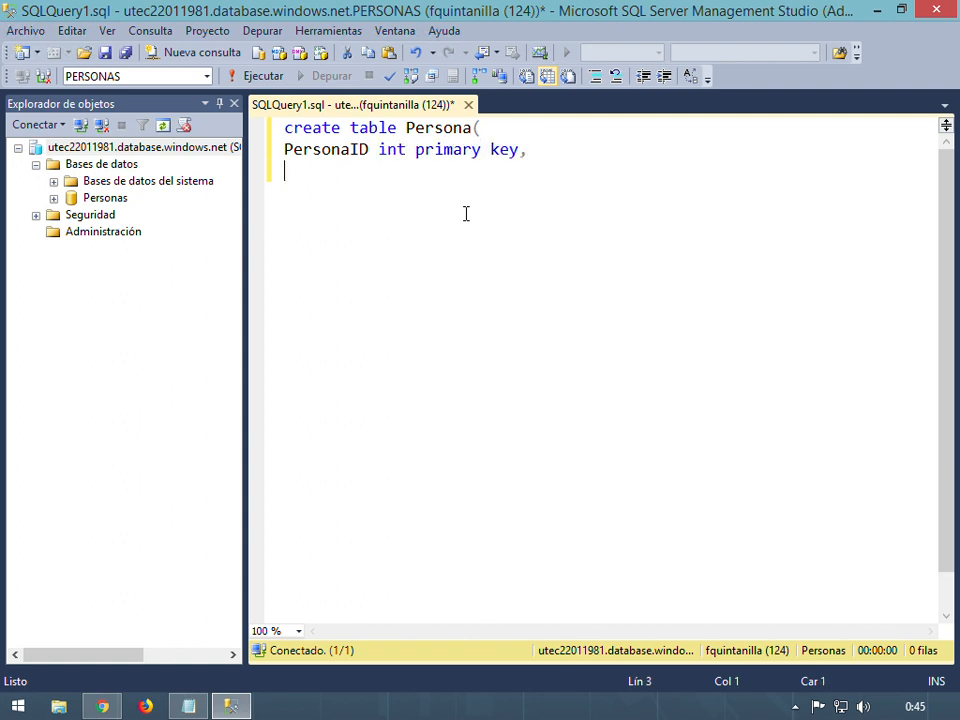
type("Nombre,")
key("BackSpace")
key("BackSpace")
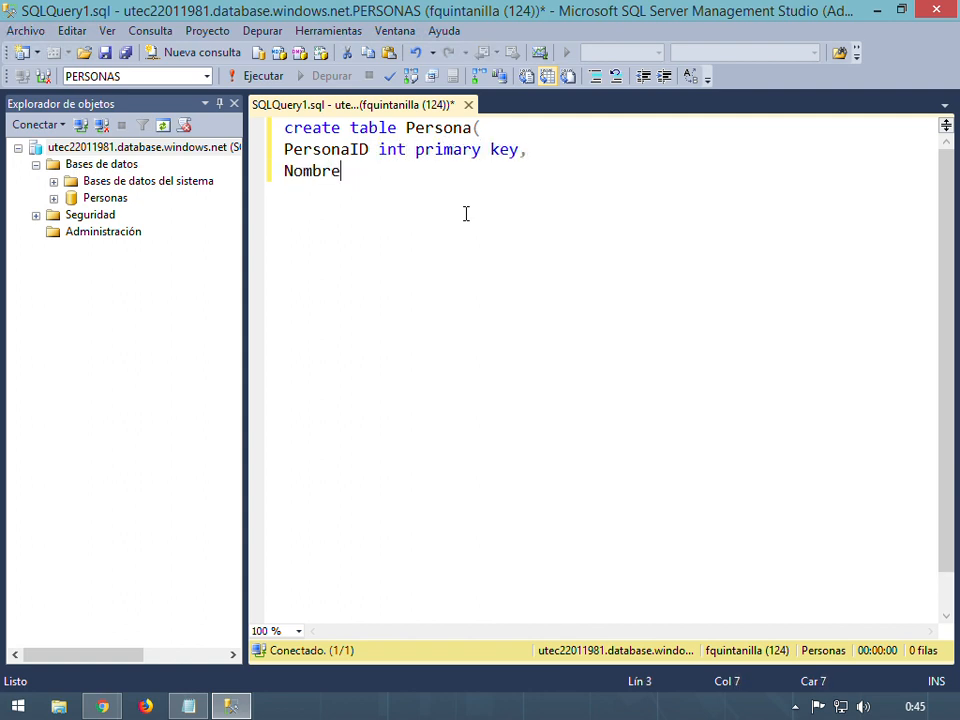
type("varchar(")
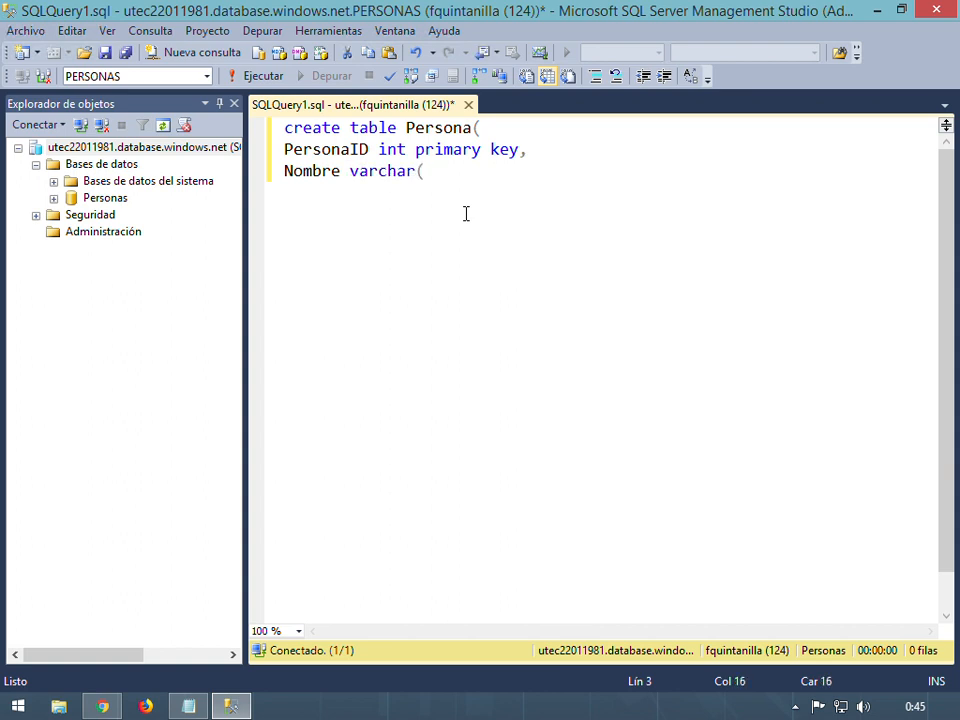
type("100),")
key("Return")
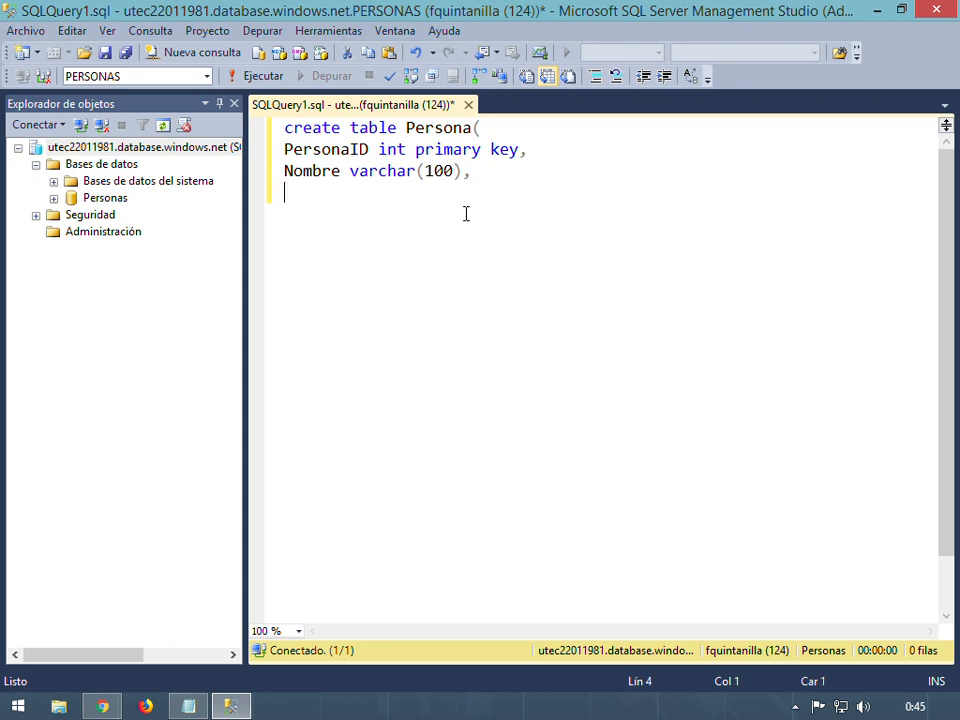
Add Apellido varchar(100) and DUI varchar(100) columns, then begin the FechaNacimiento line
type("Apelli")
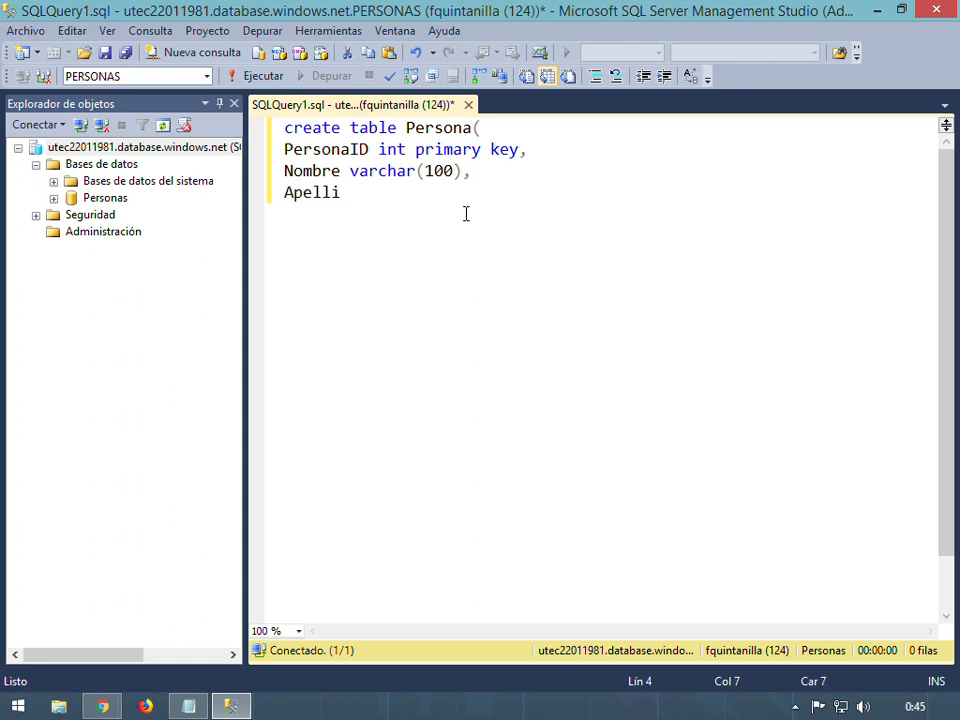
type("do varchar(!")
key("BackSpace")
type("10")
key("BackSpace")
key("BackSpace")
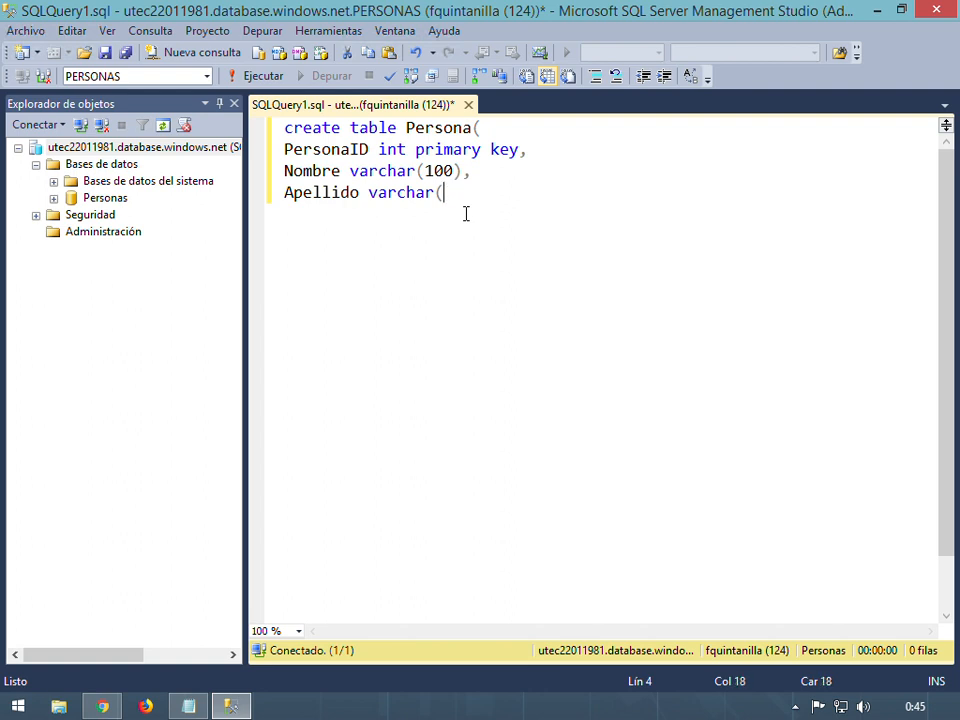
type("100),")
key("Return")
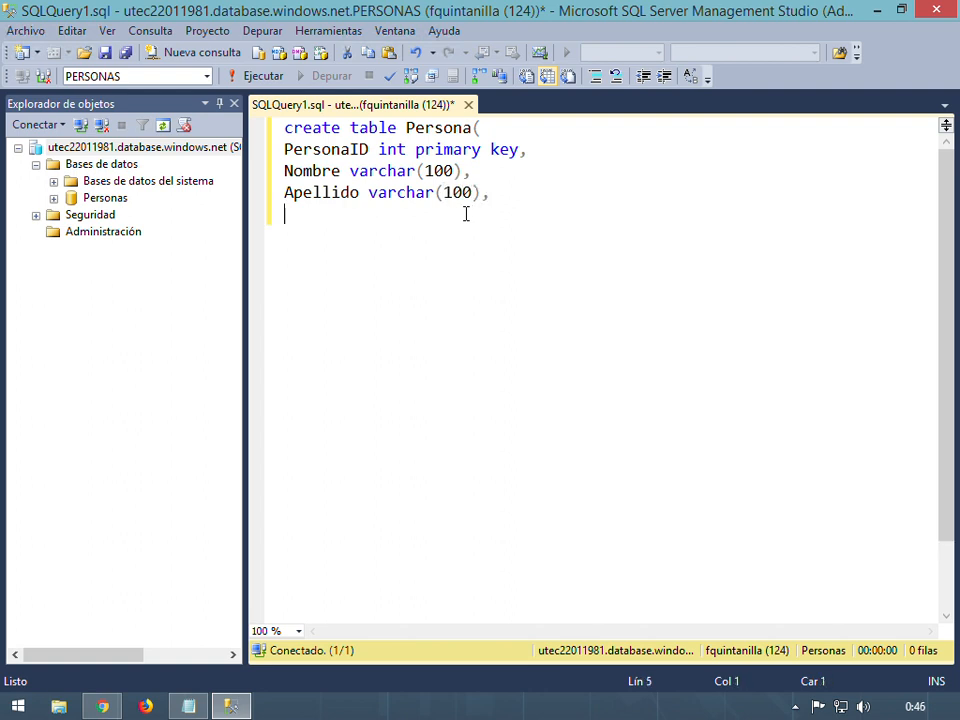
type("DUI varchar(!00")
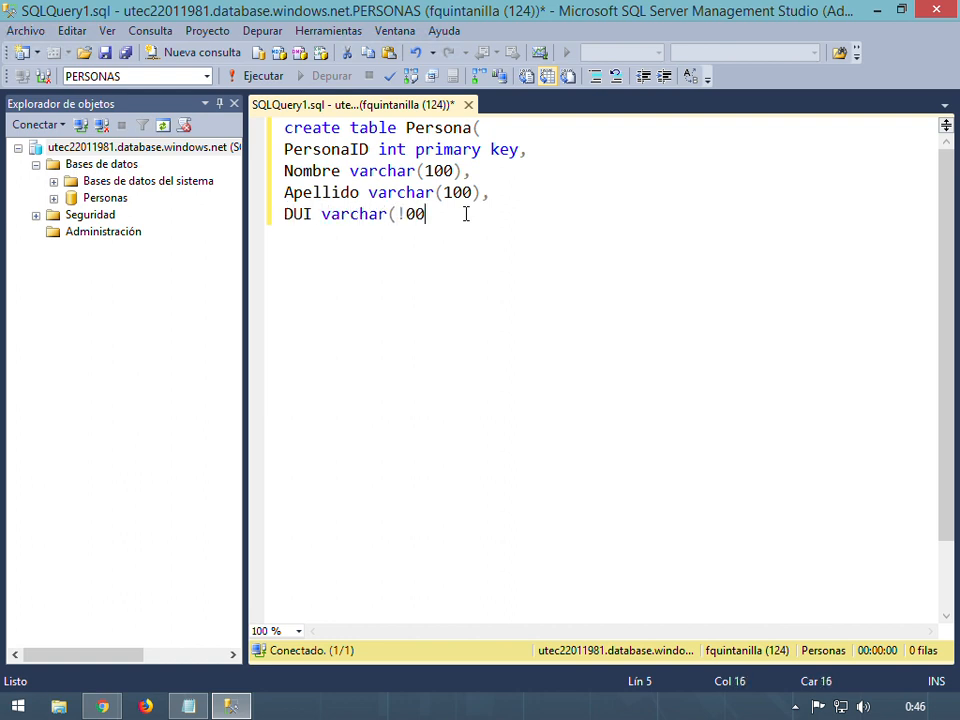
key("BackSpace")
key("BackSpace")
key("BackSpace")
type("199")
key("BackSpace")
key("BackSpace")
type("00),")
key("Return")
type("Fecha")
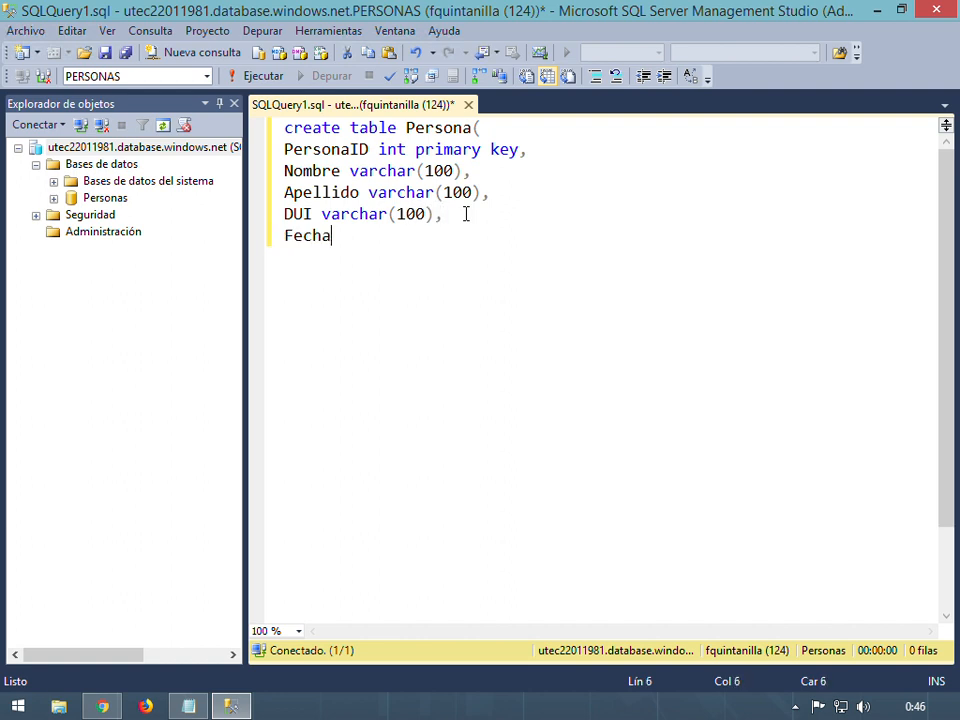
type("Nacime")
Finish the columns with FechaNacimiento Datetime and Direccion varchar(500), closing the table definition
key("BackSpace")
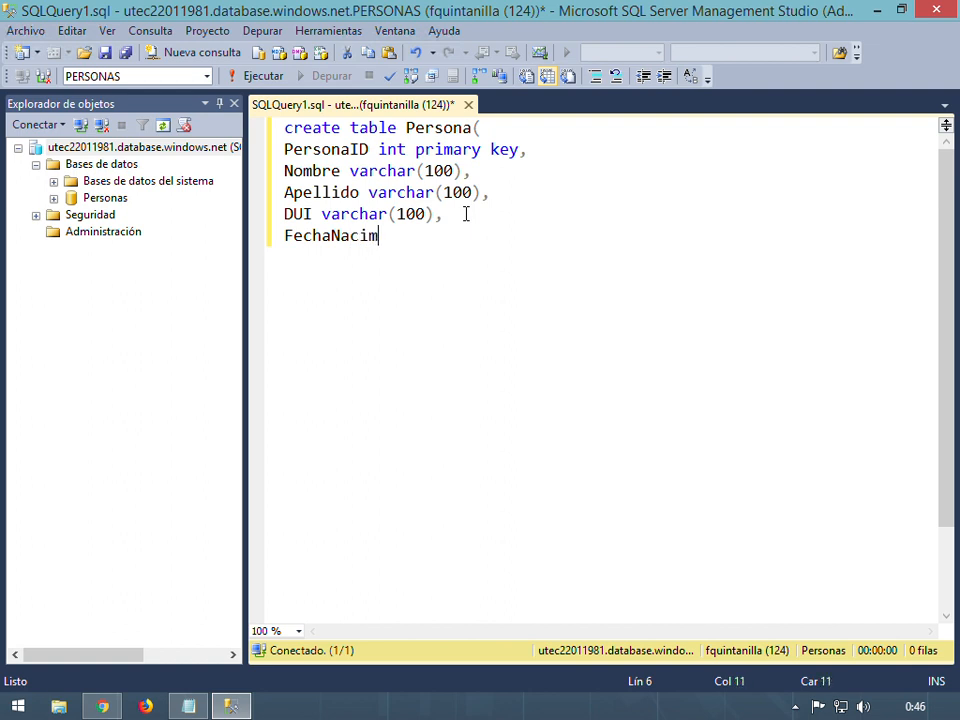
type("iento Datetime")
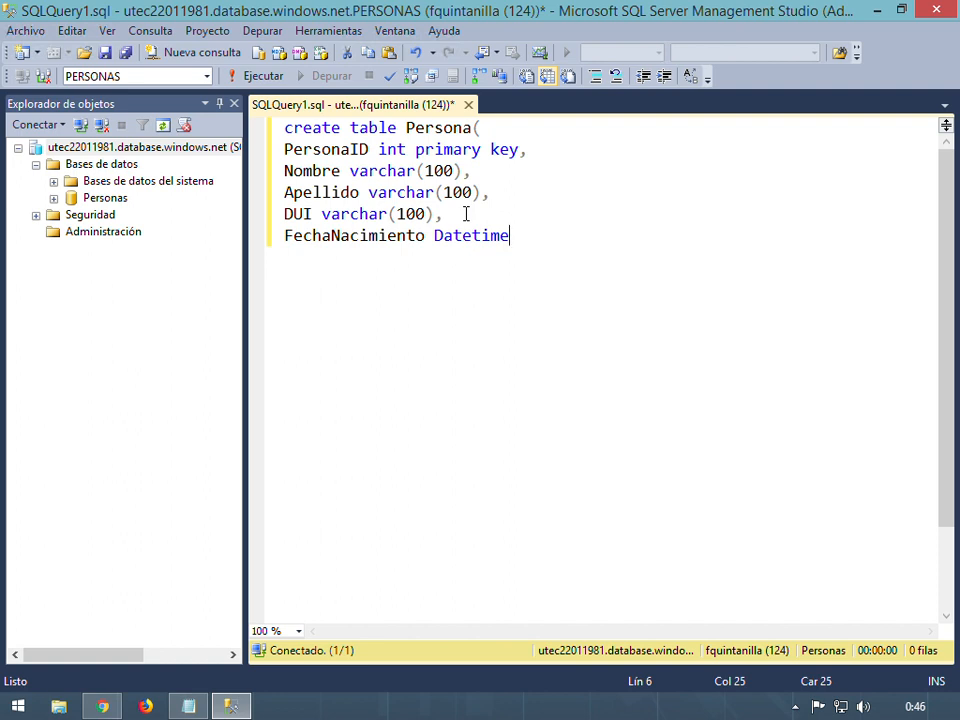
type(",")
key("Return")
type("Direccion")
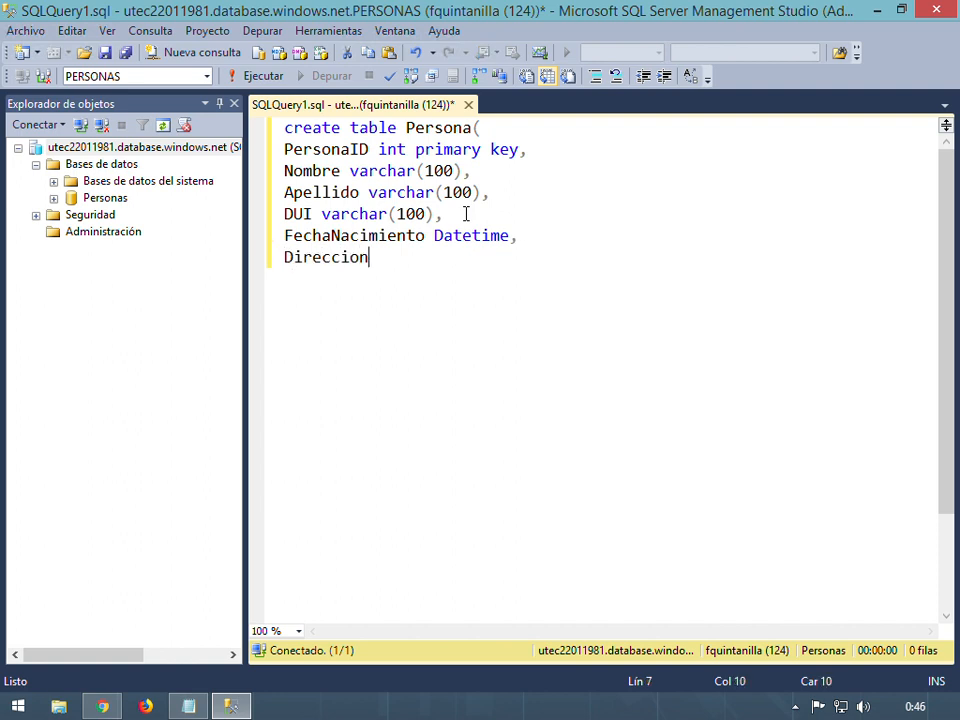
type(" varchar1")
key("BackSpace")
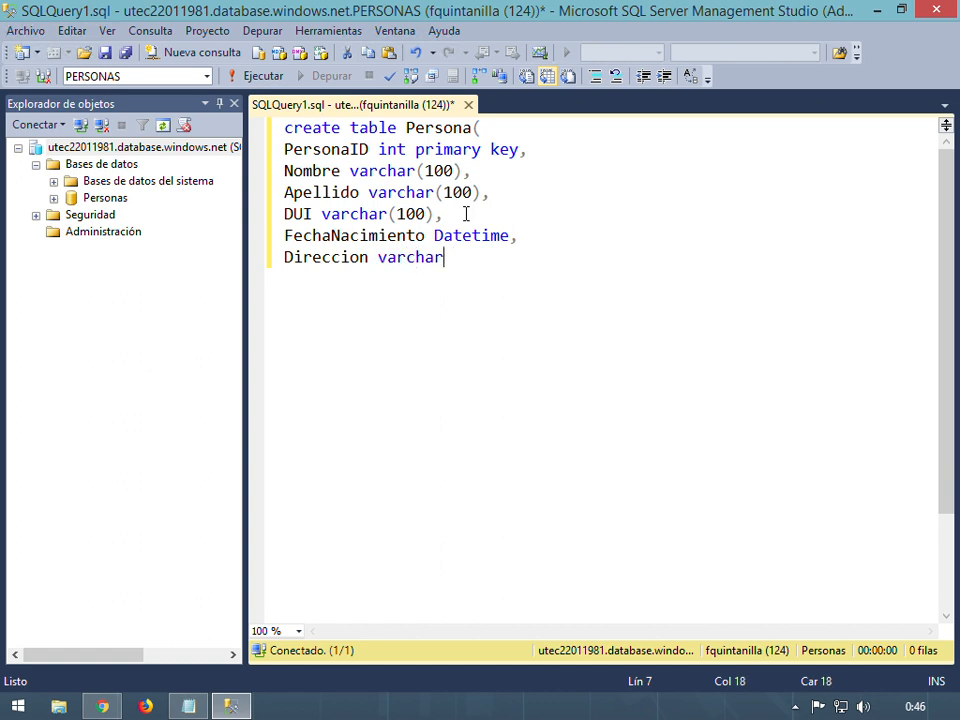
type("(500))")
Add a 'go' line and begin a second 'create table' statement
key("Return")
type("go")
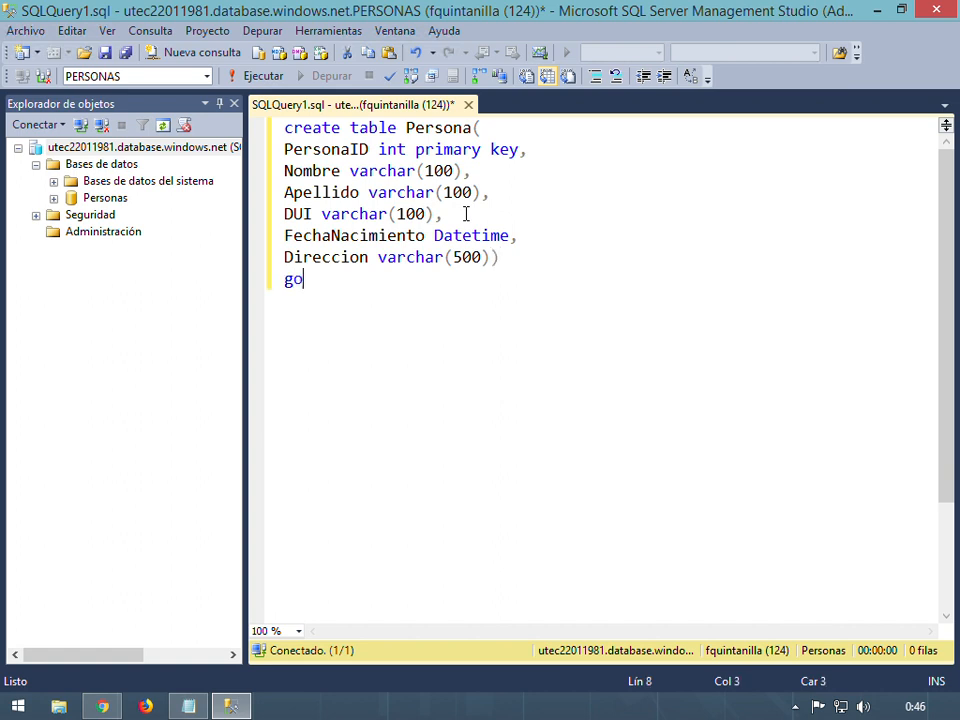
key("Return")
key("Return")
type("create")
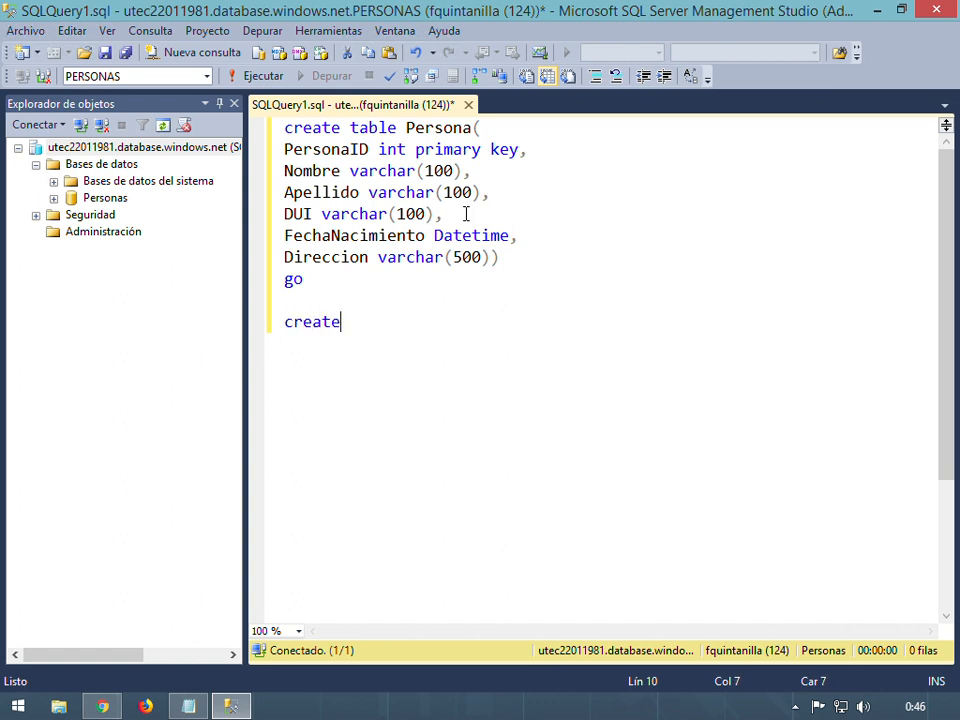
type(" table")
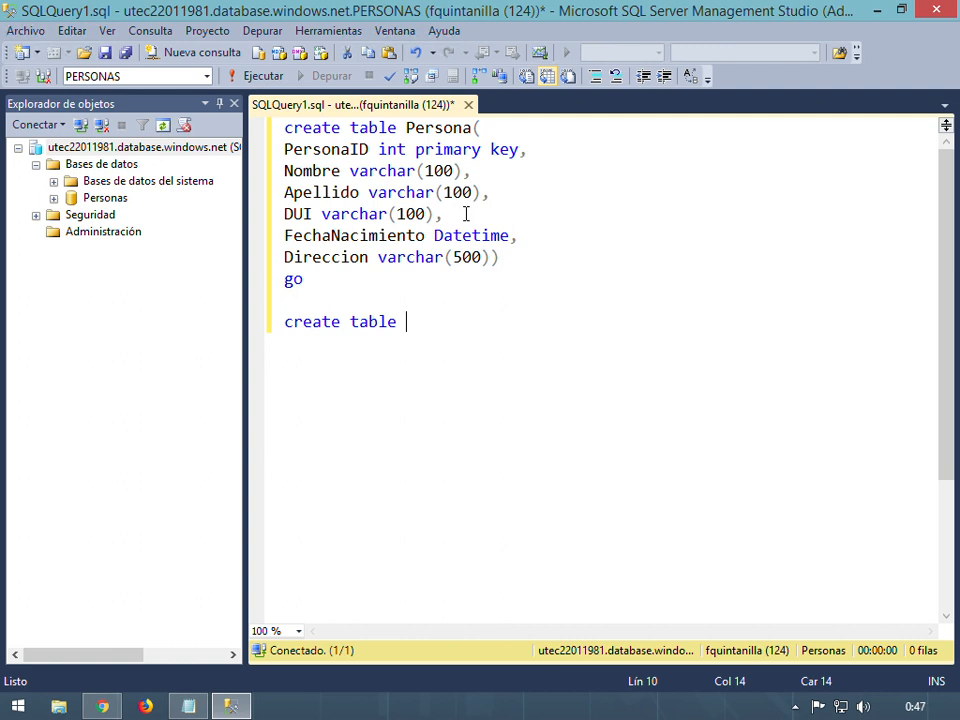
Start the Terminal table with a TerminalID int primary key column
type("Terminal(")
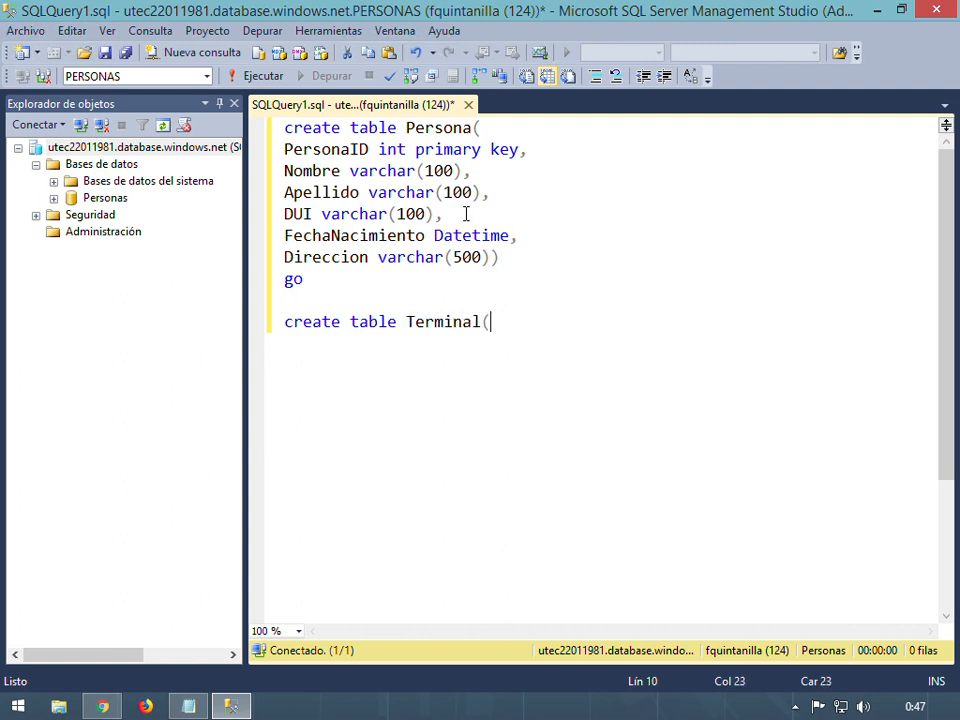
key("Return")
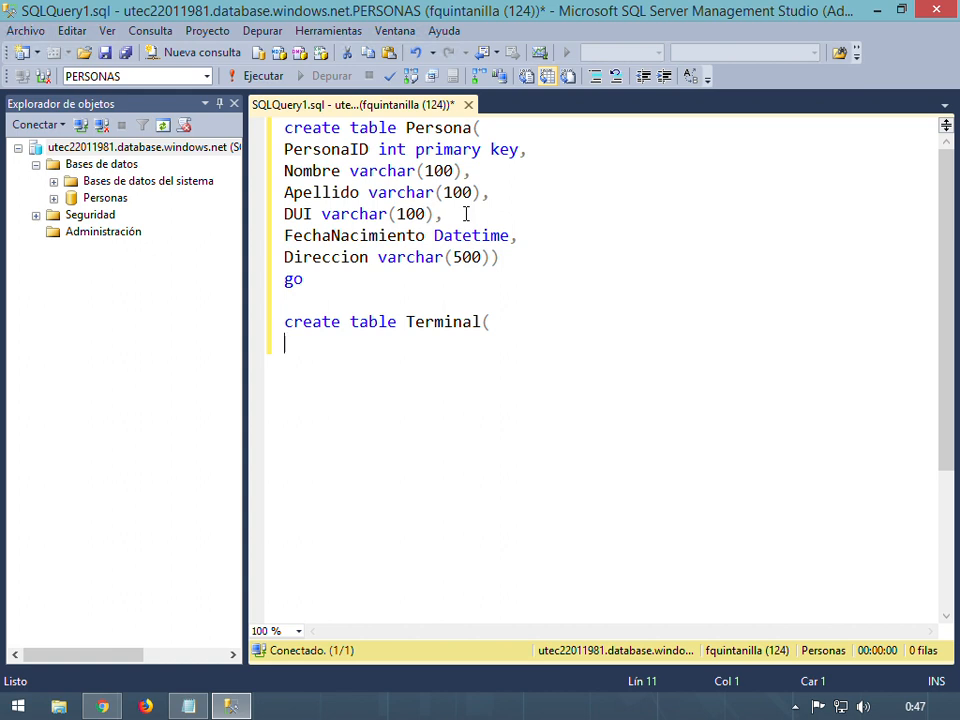
type("TErmin")
key("BackSpace")
key("BackSpace")
key("BackSpace")
key("BackSpace")
key("BackSpace")
type("erminal")
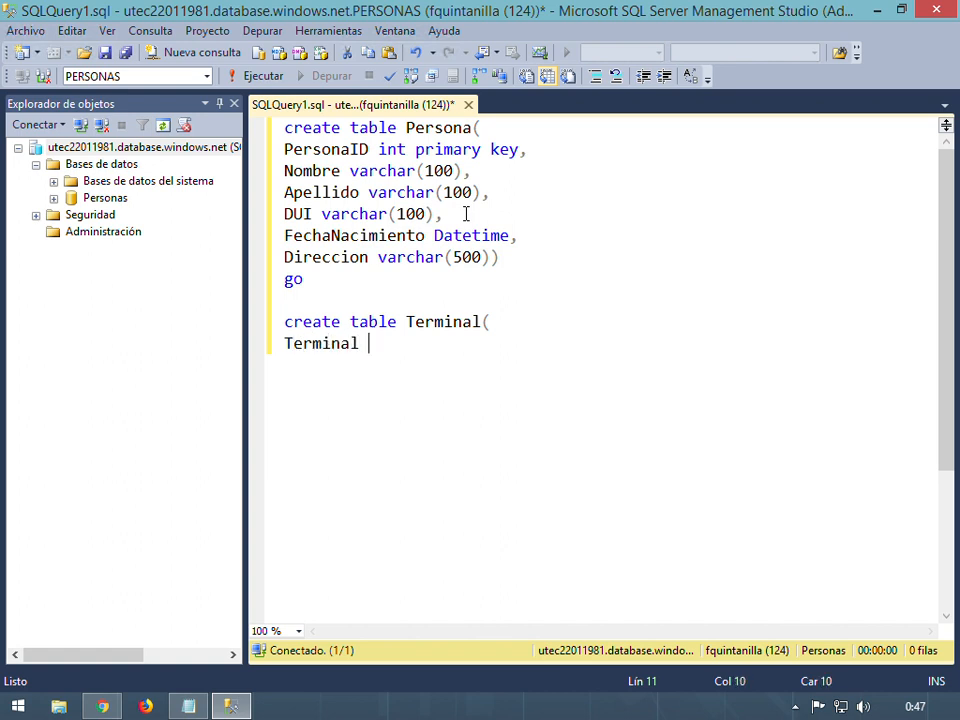
key("BackSpace")
type("ID int p")
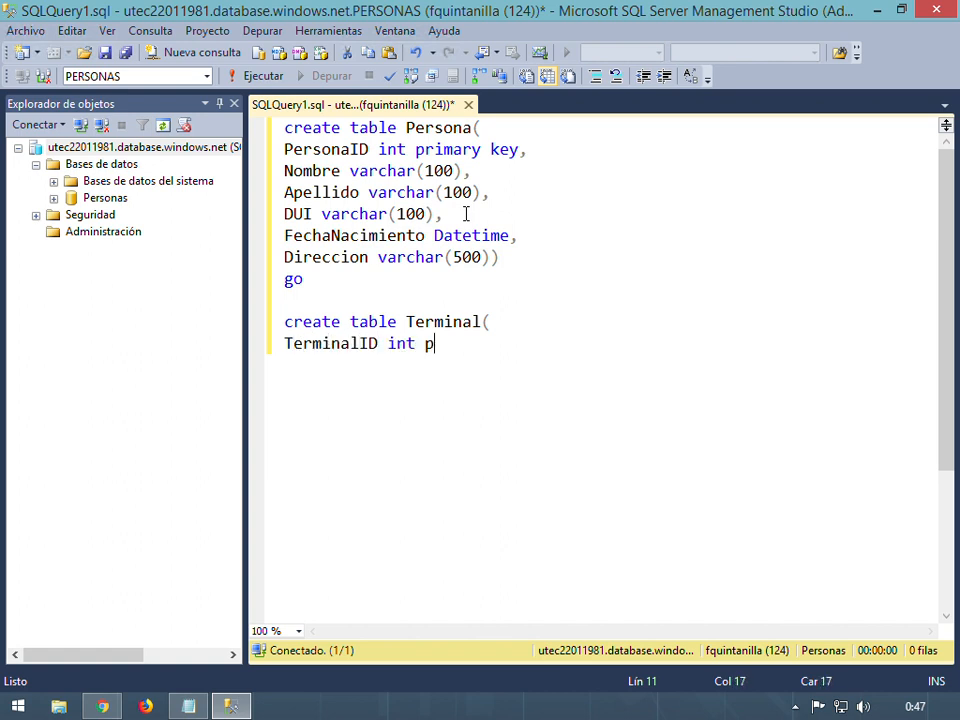
type("rimary key")
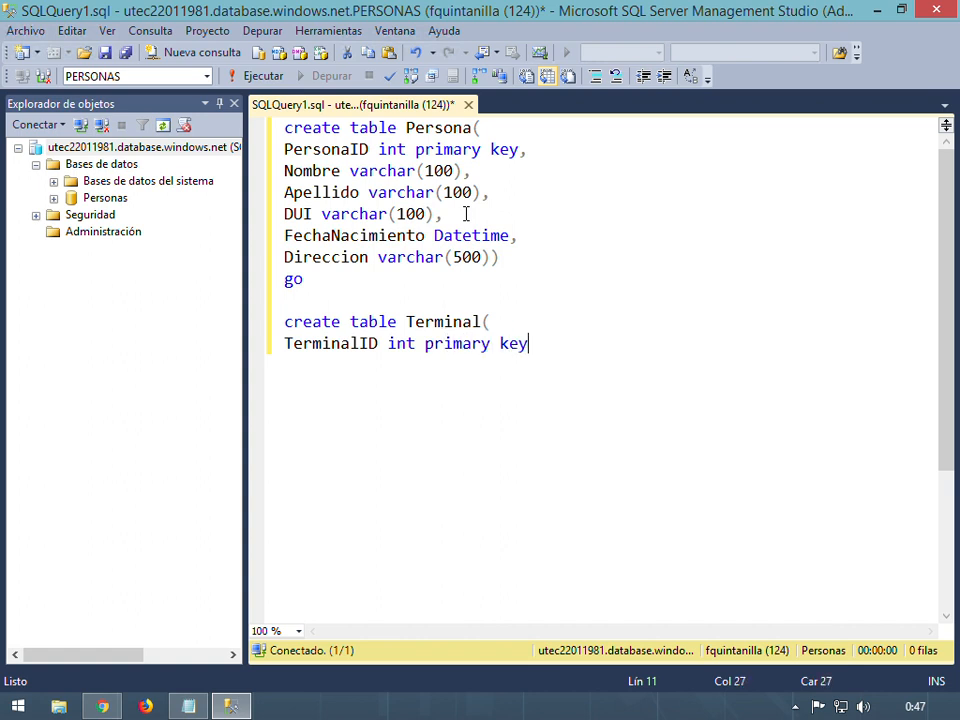
type(",")
key("Return")
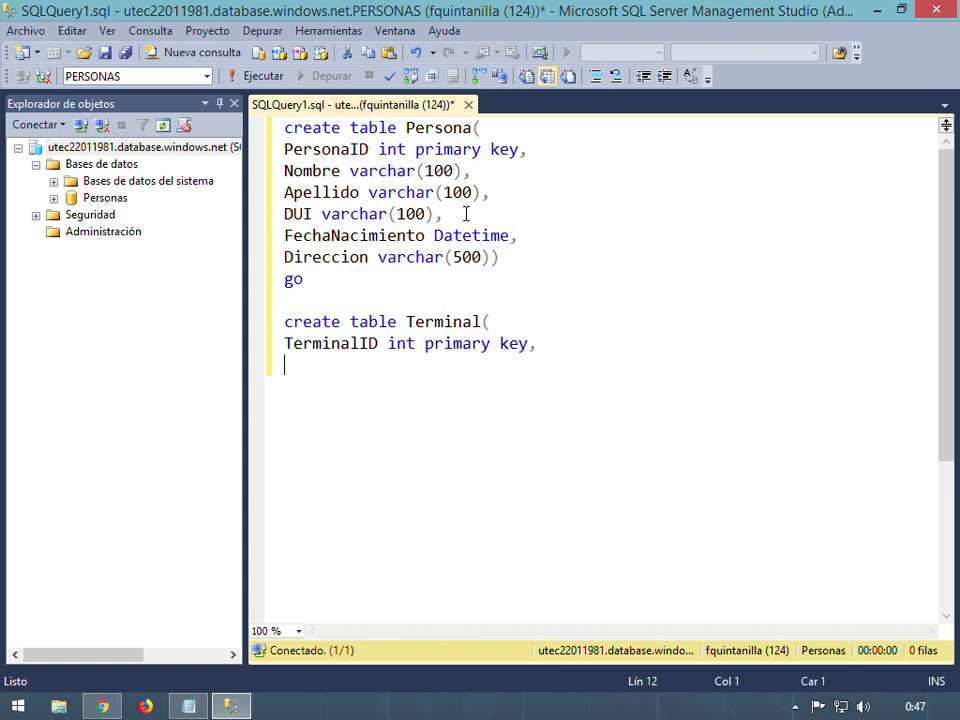
Add NombreTerminal varchar(100) and DireccionIP varchar(25) columns
type("NombreTe")
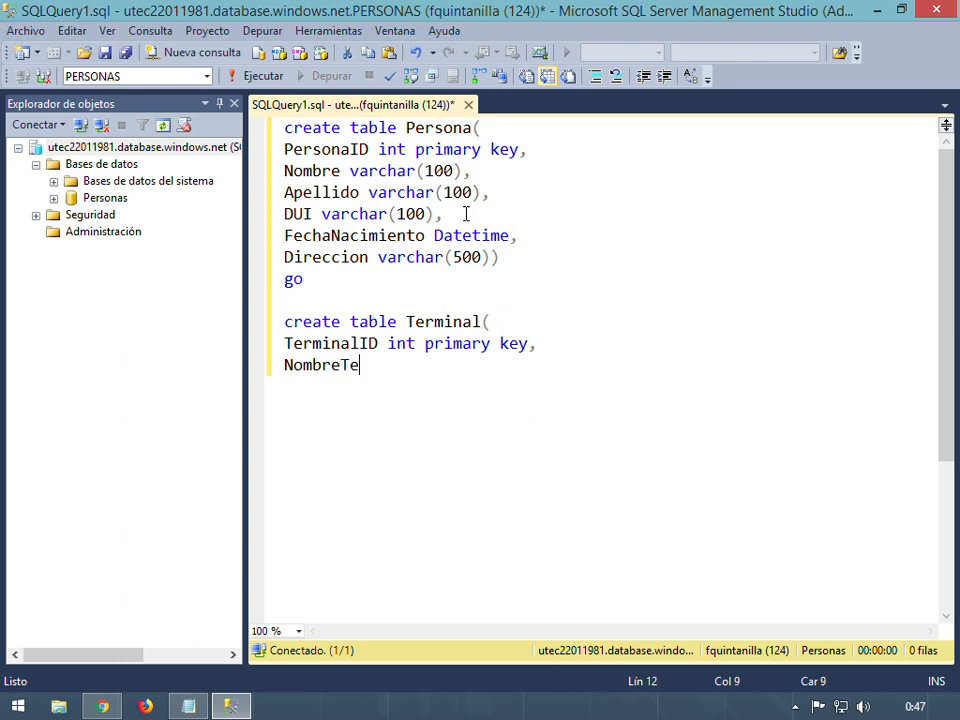
type("rminal")
key("BackSpace")
type("l ")
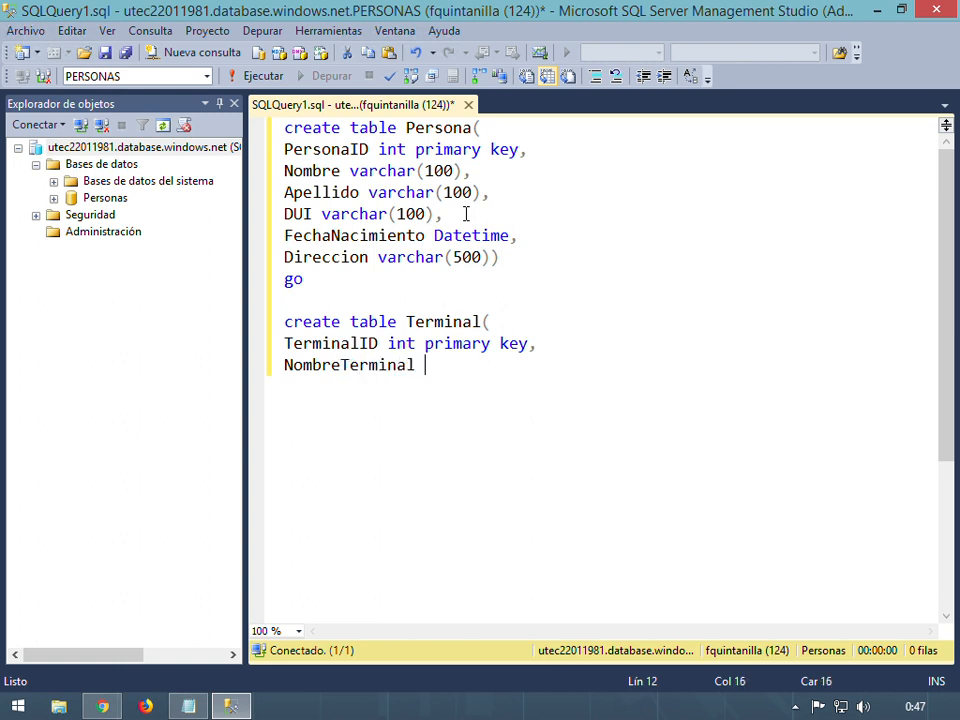
type("varchar(100")
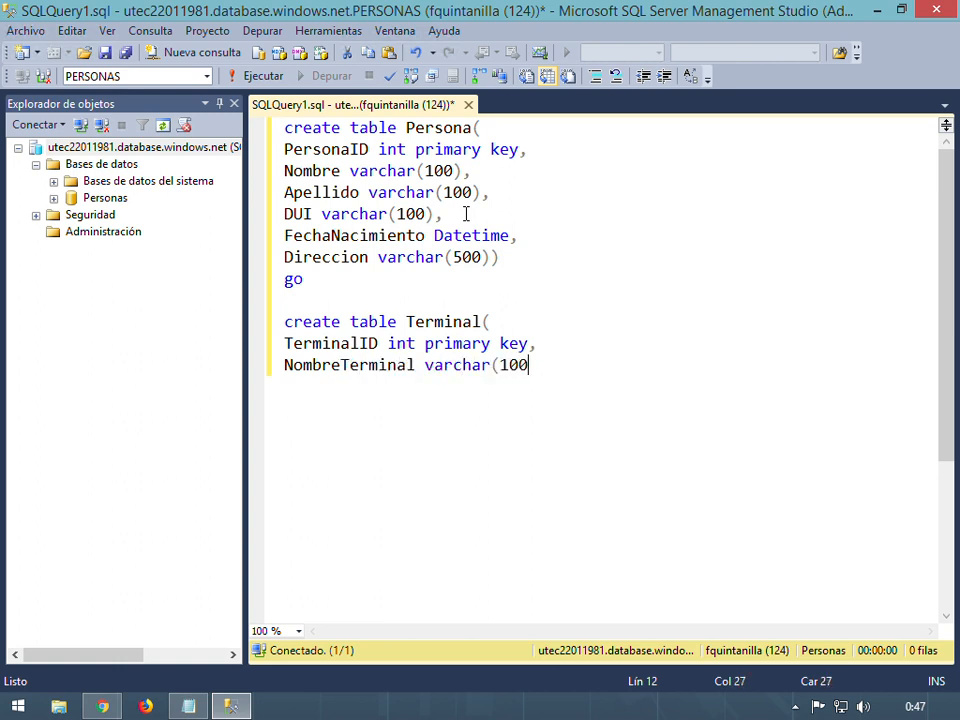
type(").")
key("Return")
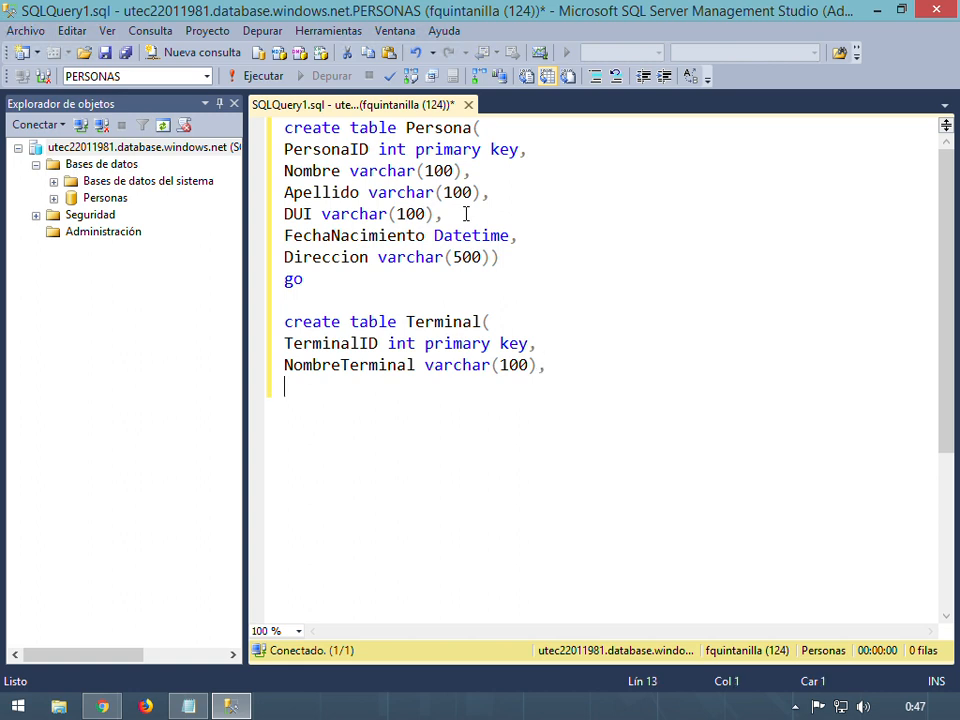
type("Direccion")
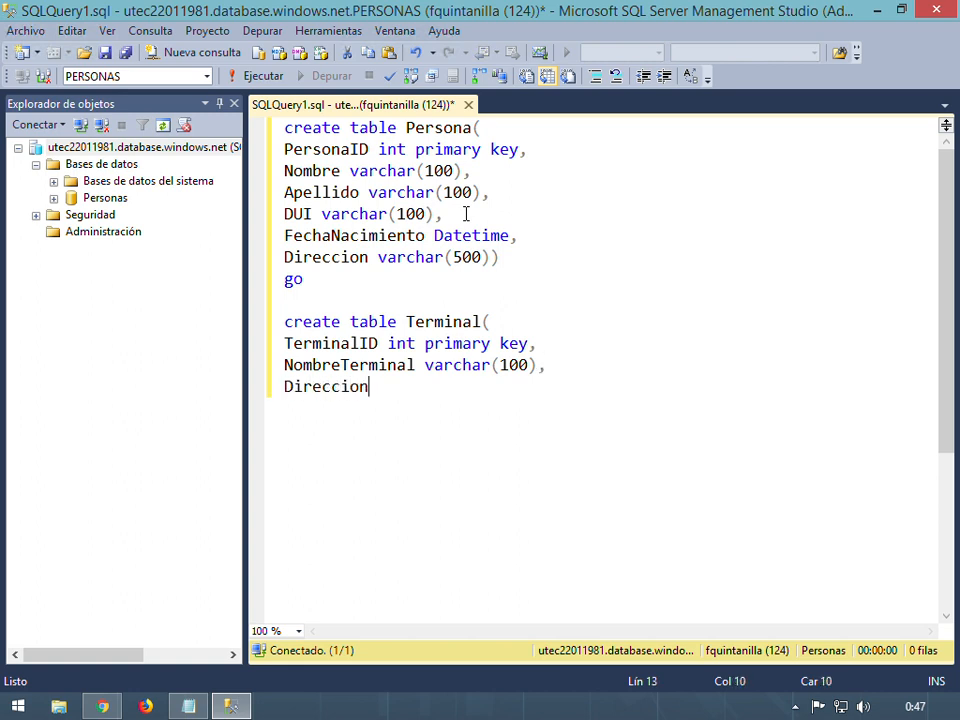
type("IP varchar(")
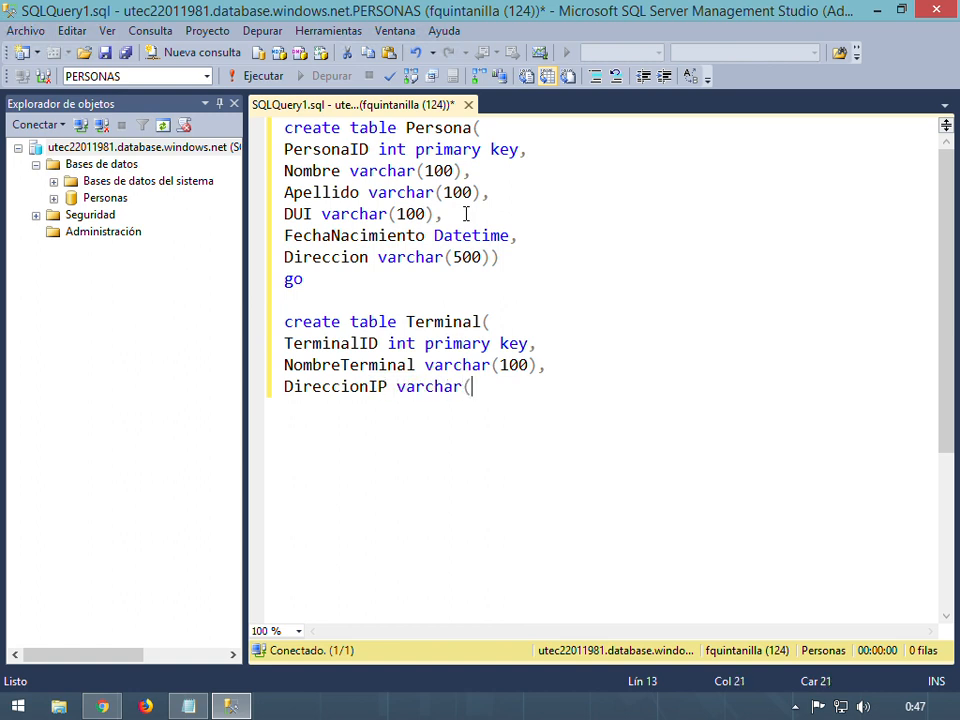
type("25),")
key("BackSpace")
type(",ç")
key("BackSpace")
Close the table with SistemaOperativo varchar(100), add 'go', and begin another create table
key("Return")
type("Sis")
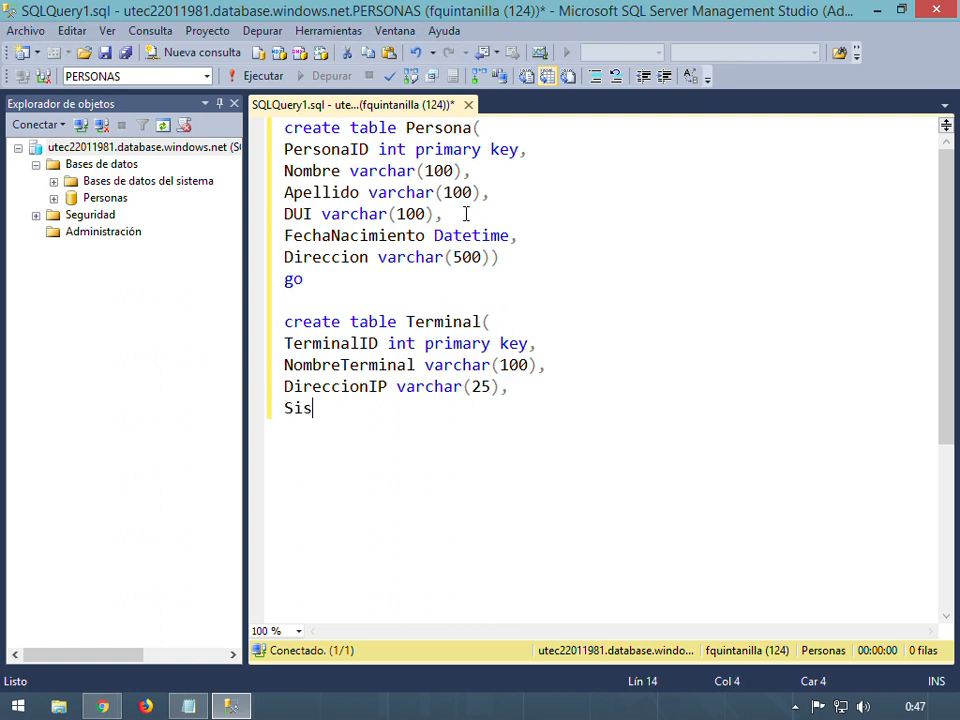
type("temaOperati")
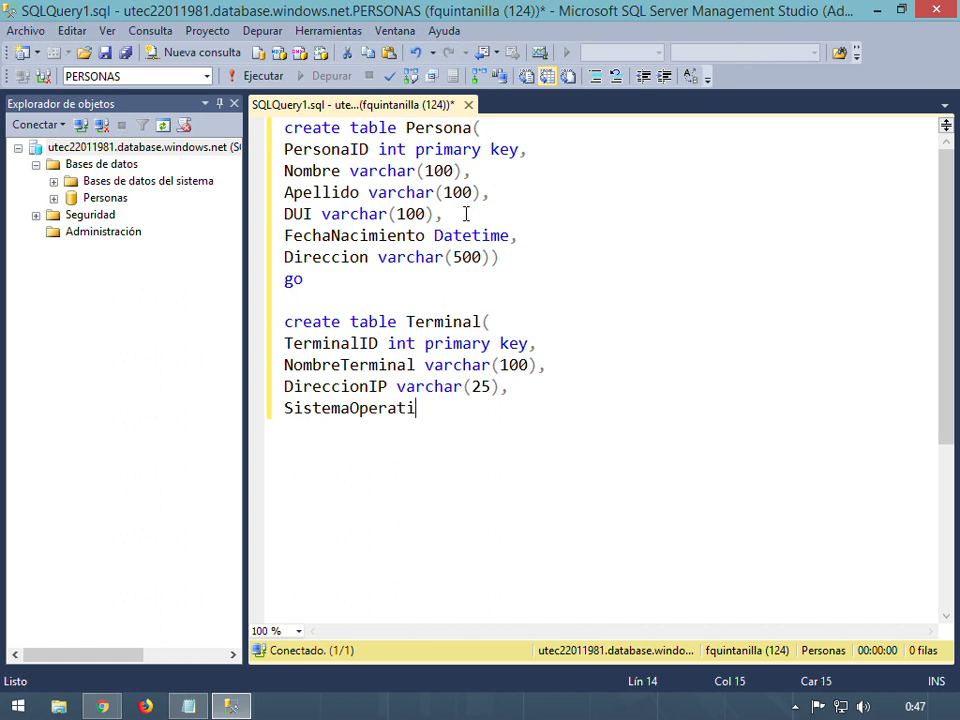
type("vo varchar(1")
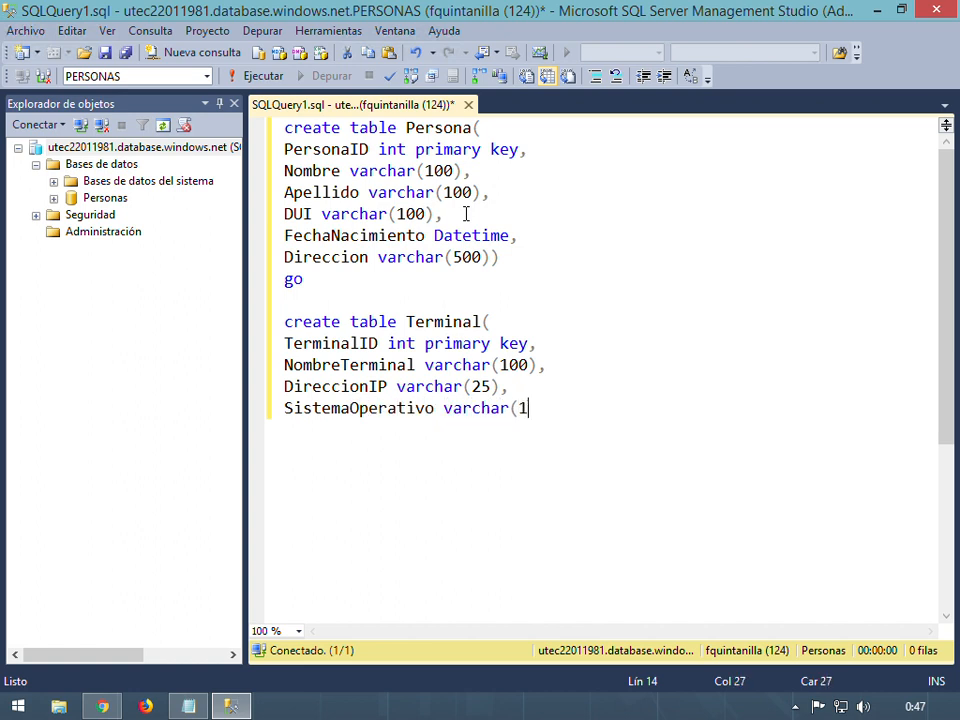
type("00))")
key("Return")
type("go")
key("Return")
key("Return")
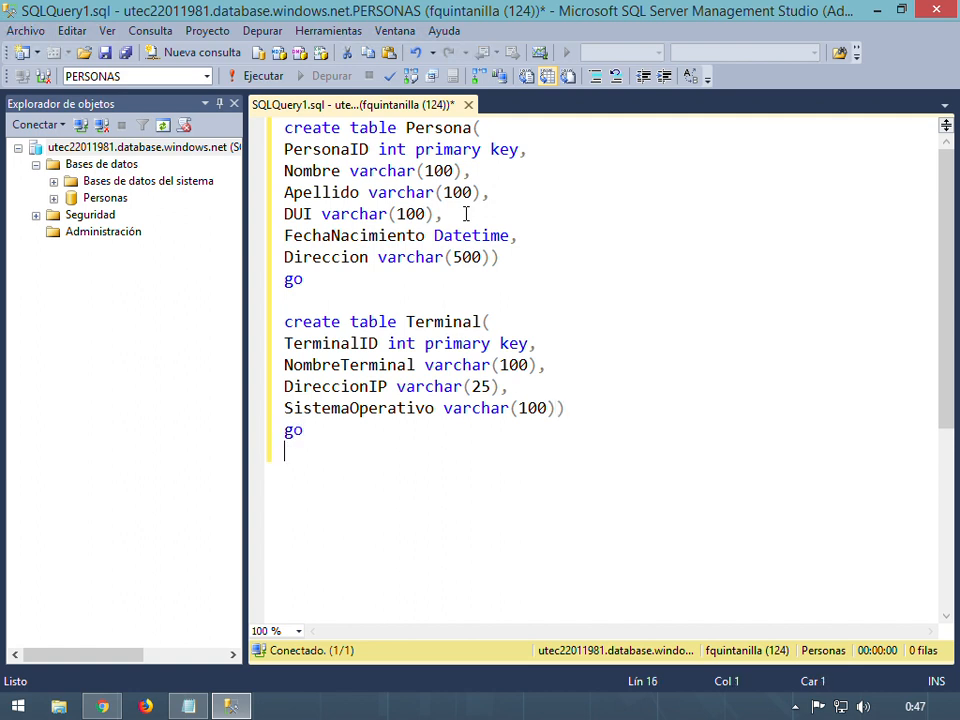
type("create table ")
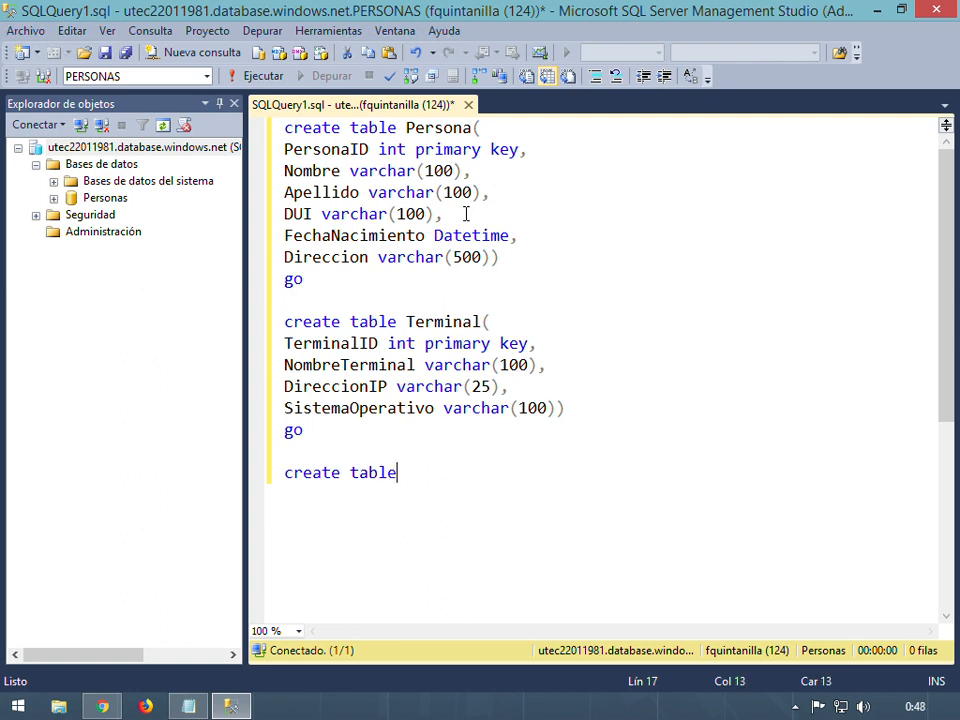
type("Sesio")
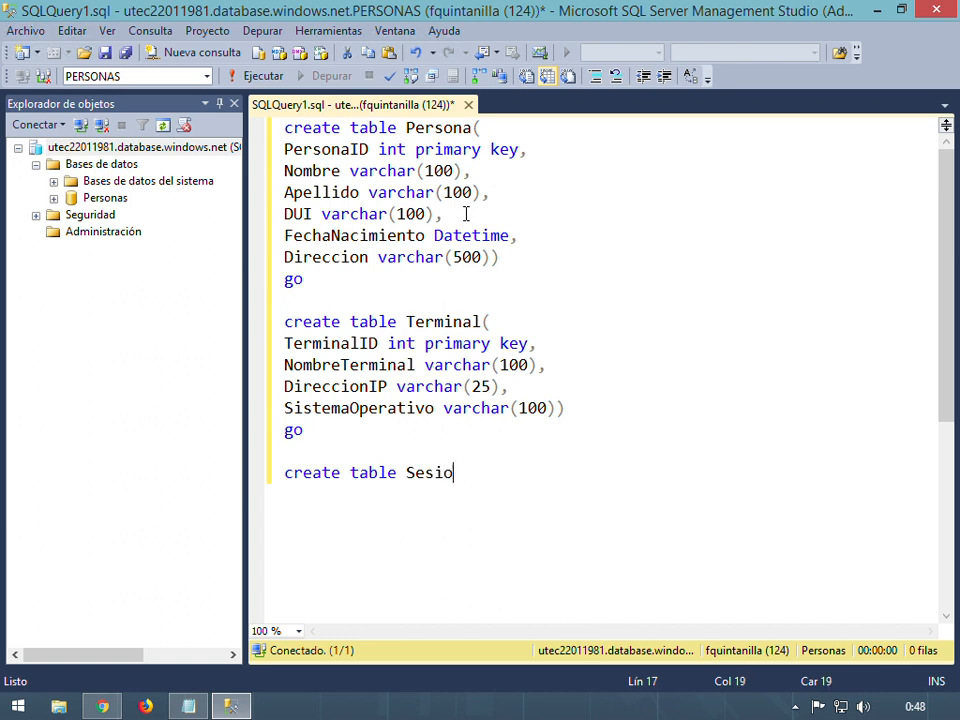
Name the third table Sesiones and add PersonaID int foreign key referencing Persona(PersonaID)
type("nes(")
key("Return")
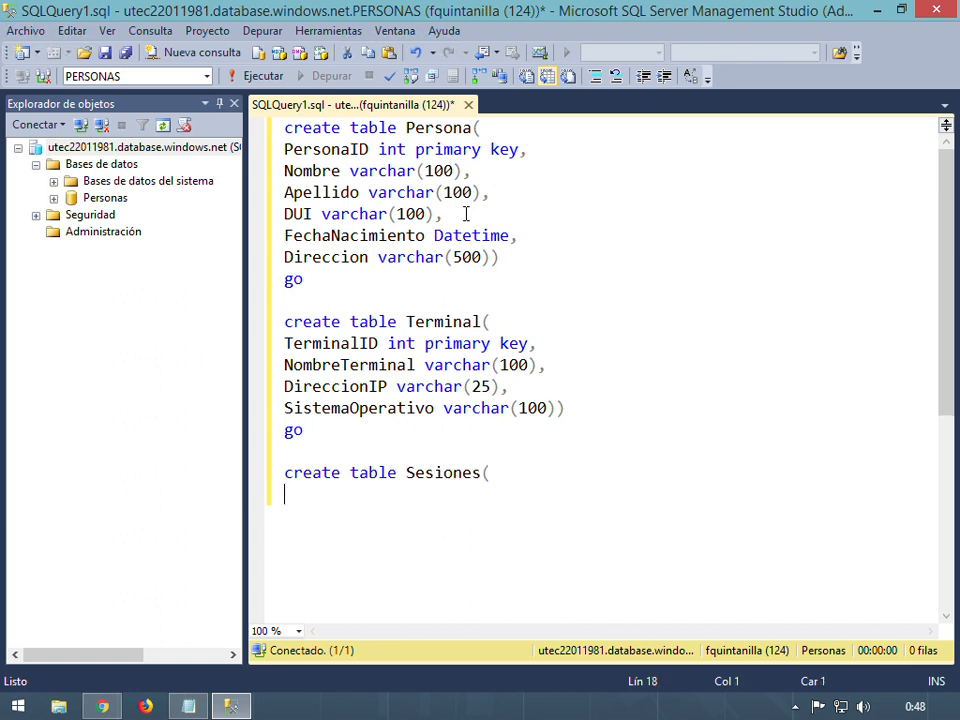
type("PersonaID int for")
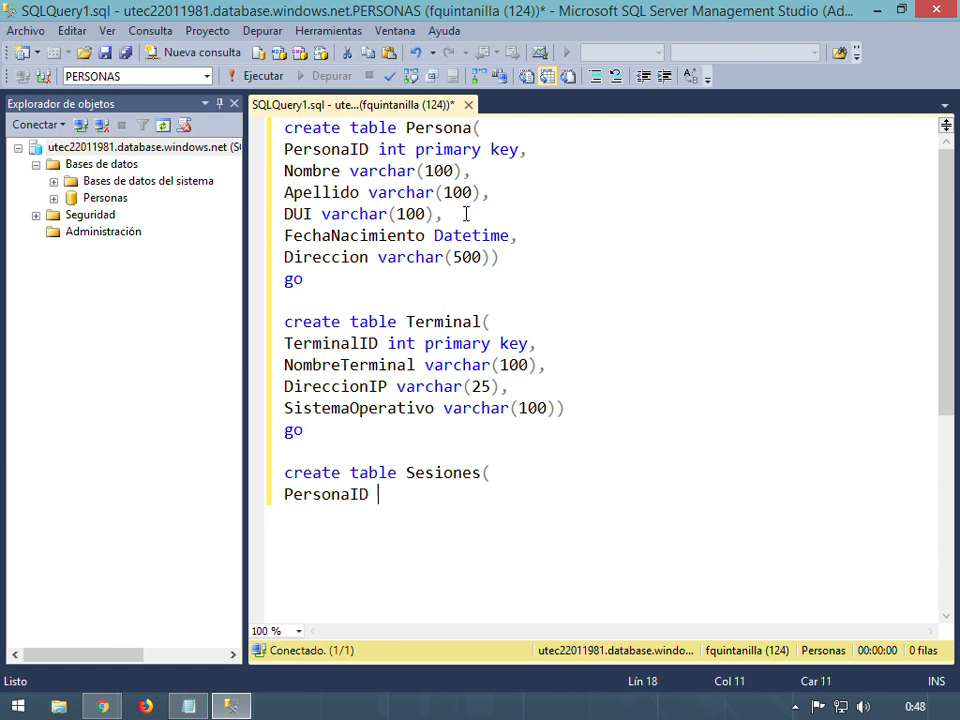
type("e")
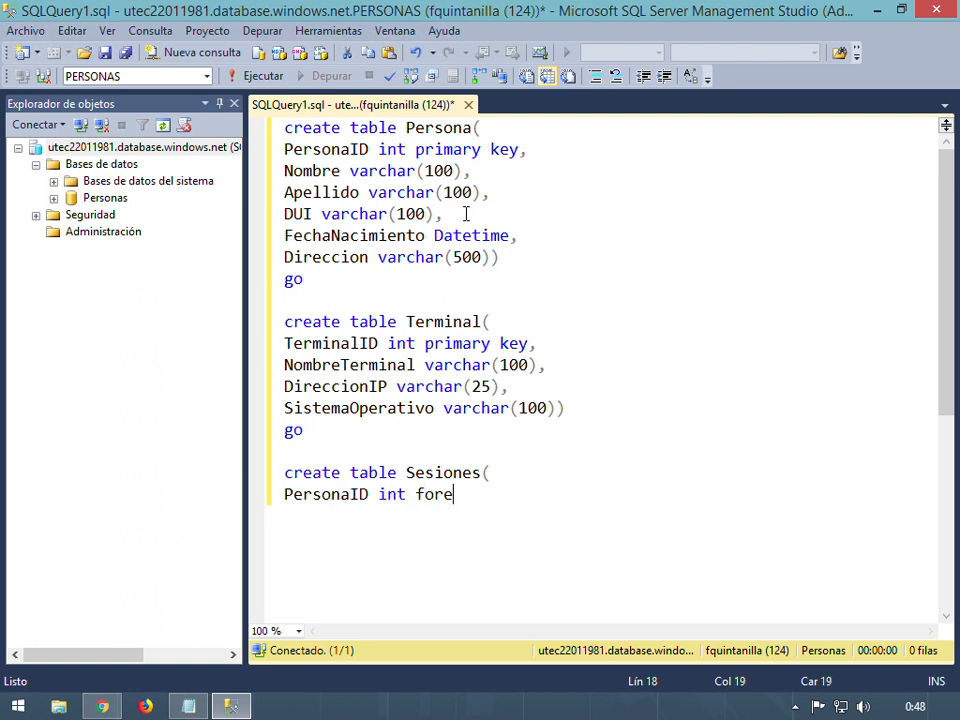
type("ign key re")
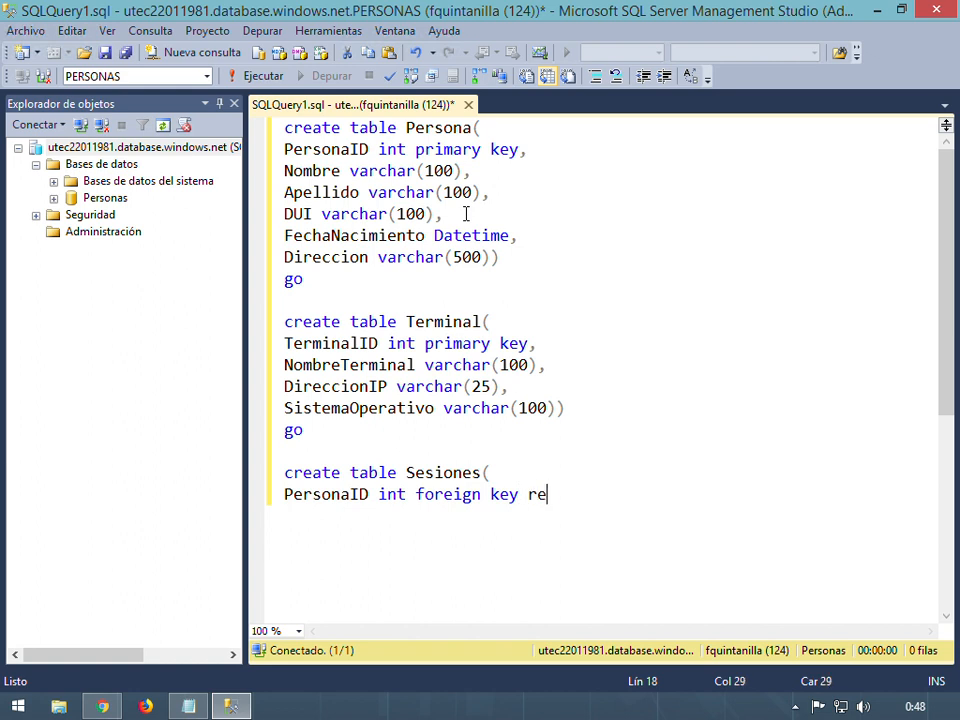
type("ferences Persona(")
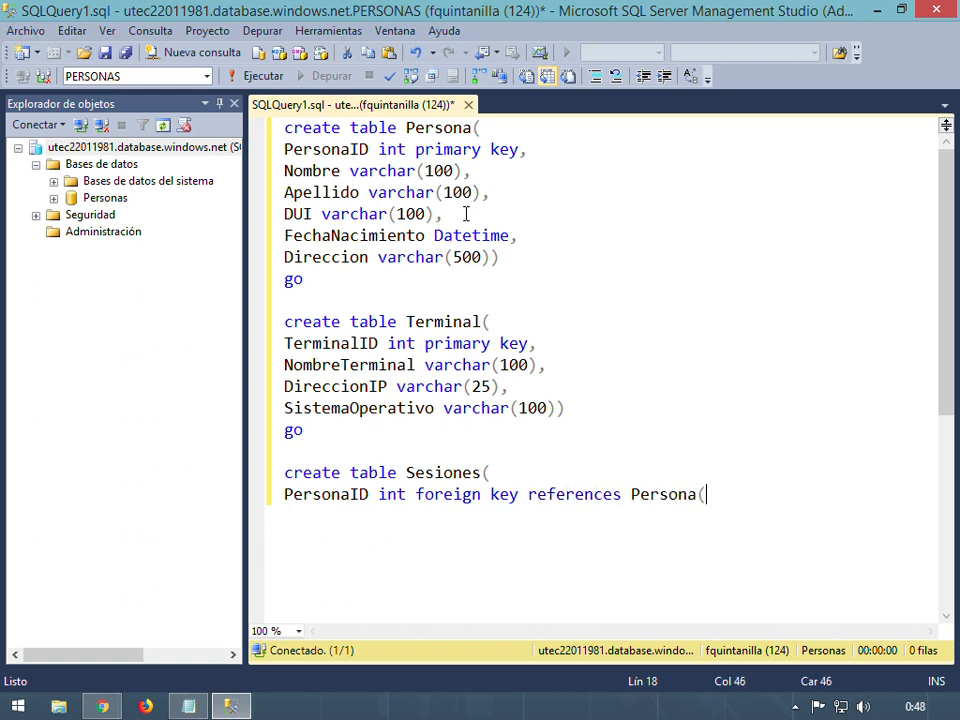
type("Persona")
type("ID),")
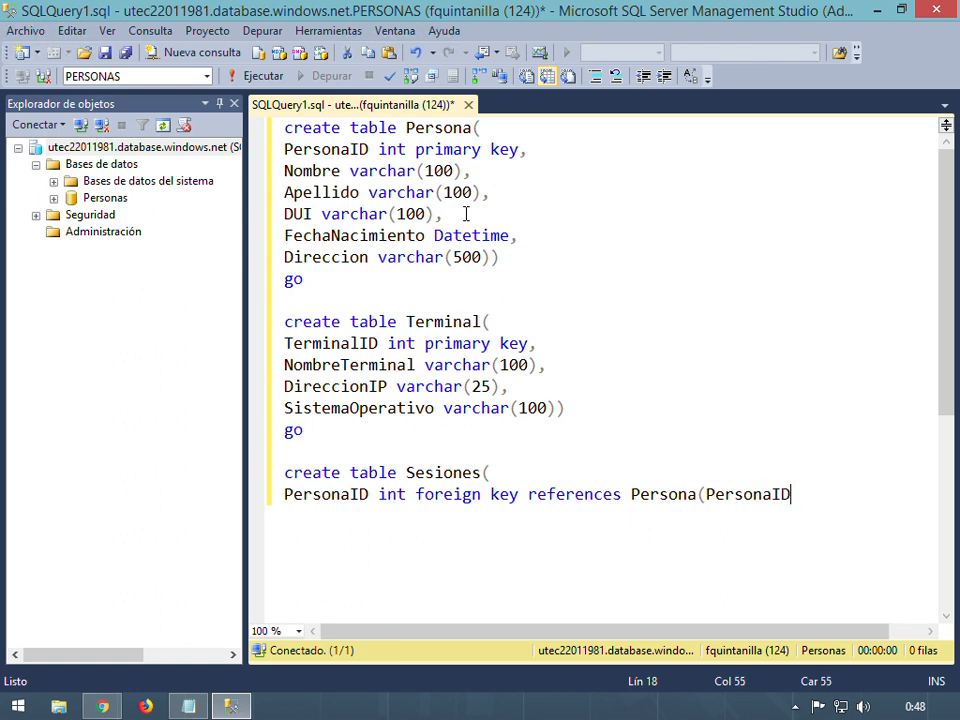
key("Return")
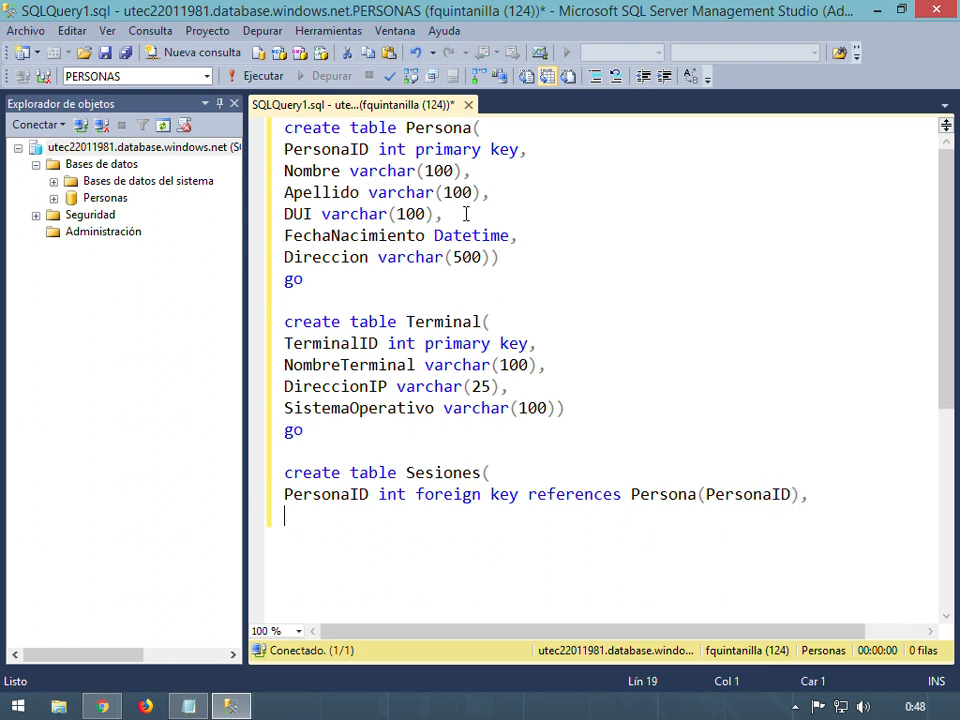
Add TerminalID int foreign key referencing Terminal(TerminalID), then begin a FechaSesion datetime column
type("TerminalID")
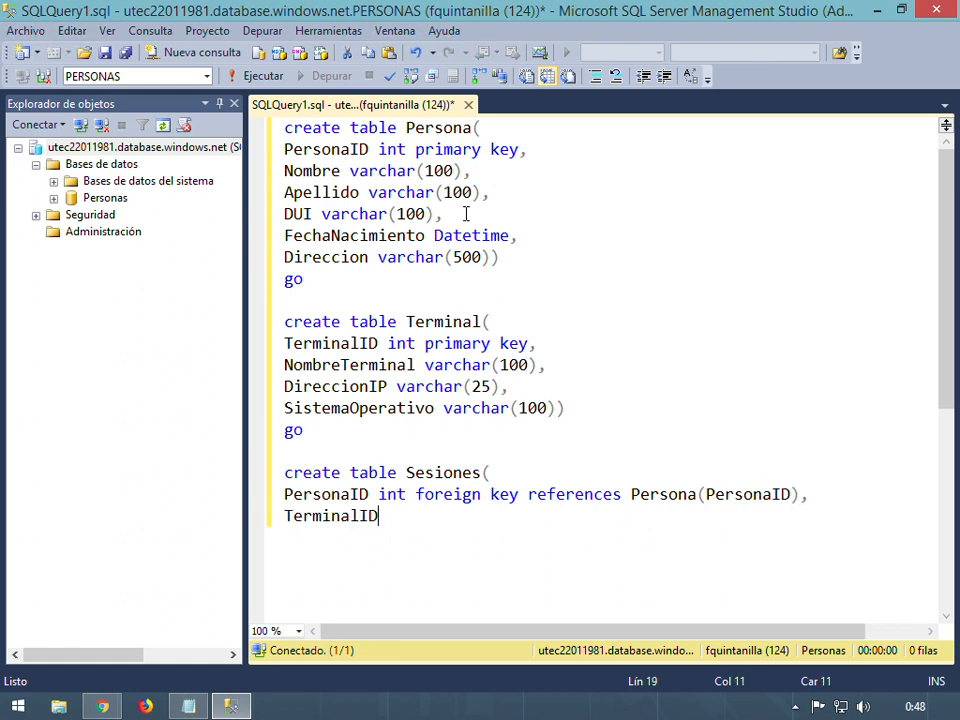
type(" int foreign key references ")
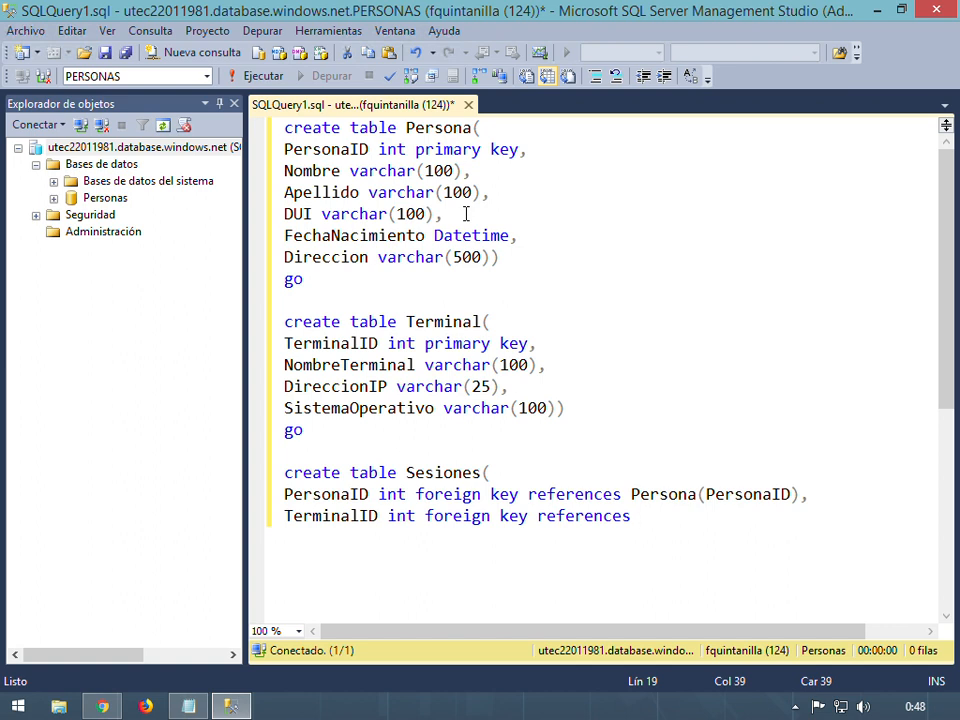
type("Terminal")
type("(")
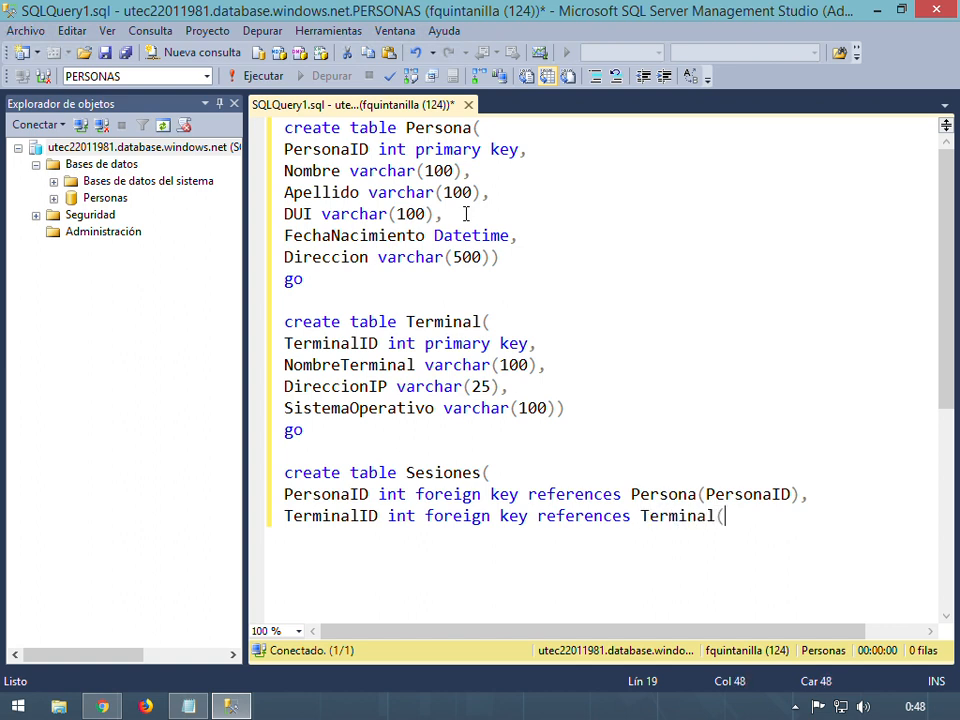
type("Termi")
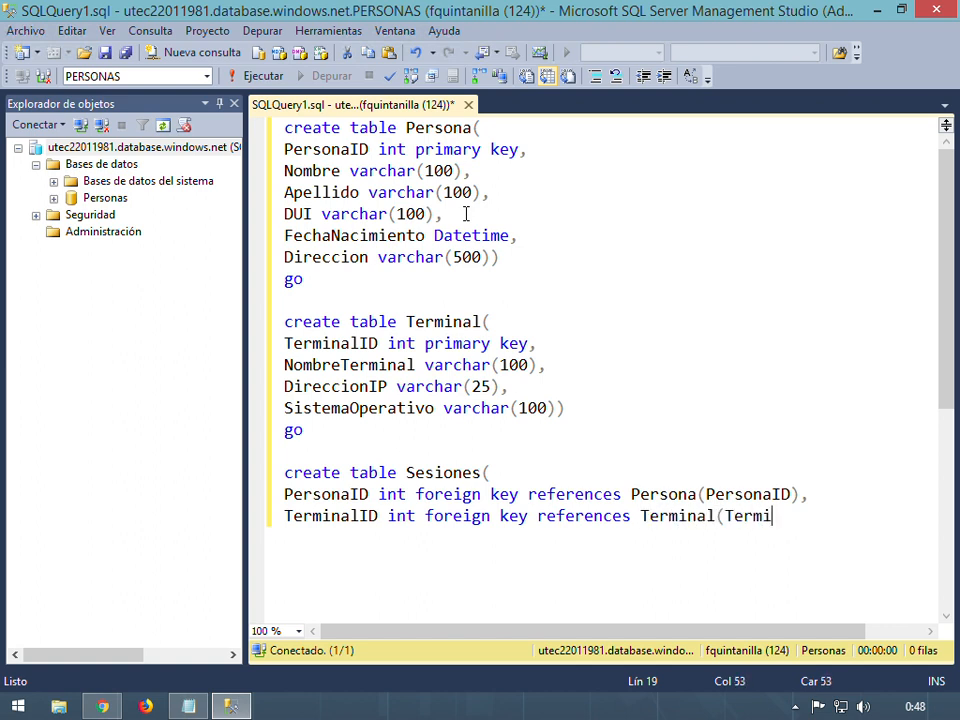
type("nalID),")
key("Return")
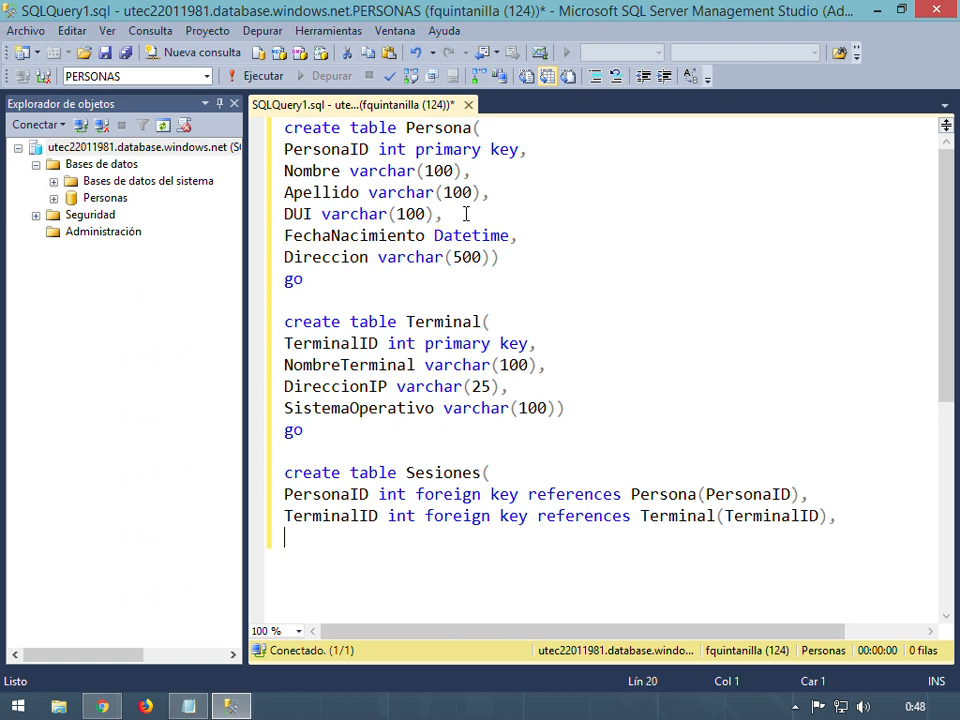
type("FechaSesion ")
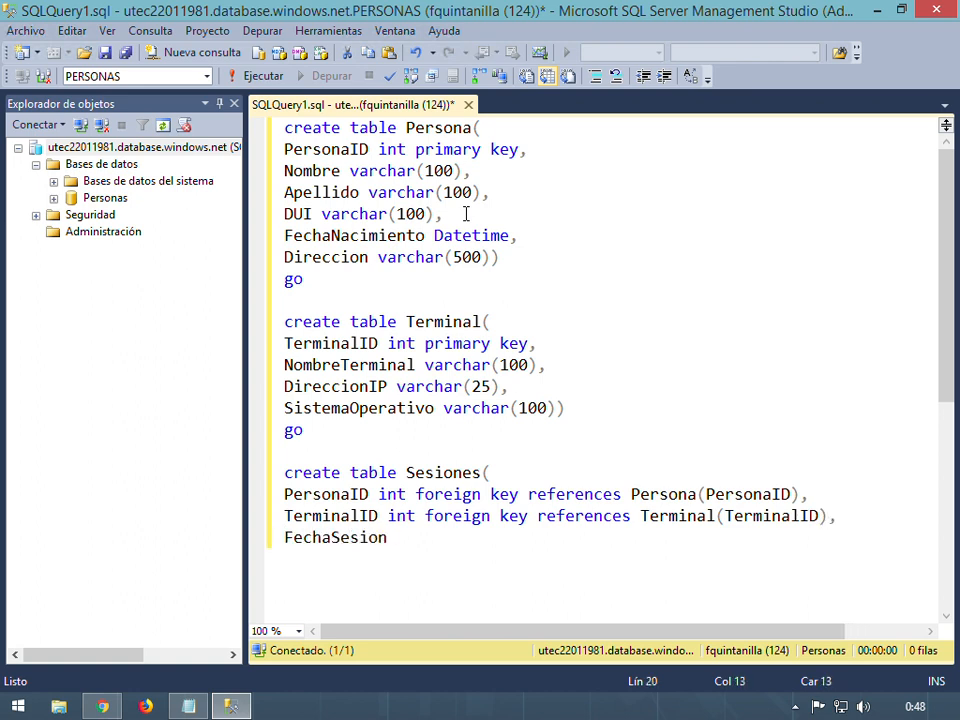
type("datetime")
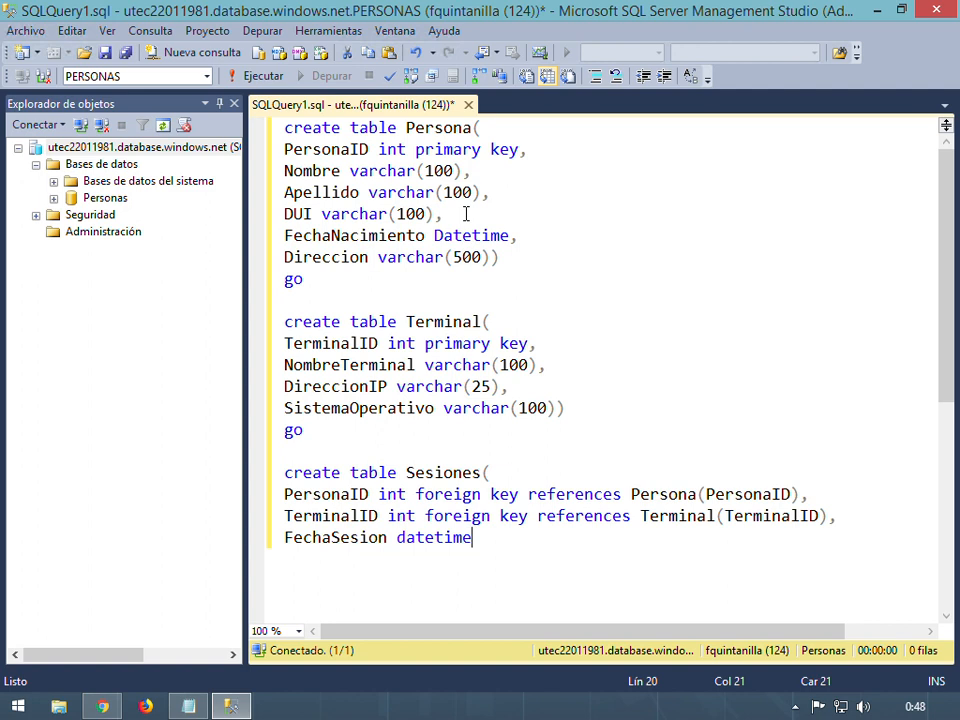
Rename the date column to FechaInicioSesion and add a FechaFinSesion datetime column
type(")")
key("Left")
key("Left")
key("Left")
key("Left")
key("Left")
key("Left")
key("Left")
key("Left")
key("Left")
key("Left")
key("Left")
key("Left")
key("Left")
key("Left")
key("Left")
key("Left")
type("Inicio")
key("BackSpace")
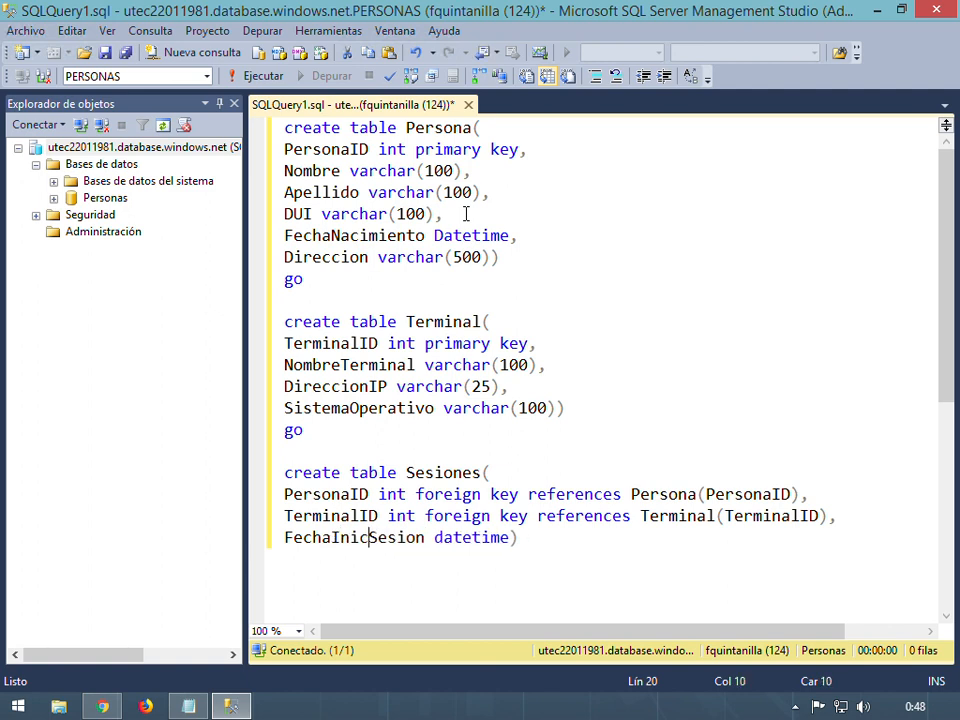
type("io")
key("Right")
key("Right")
key("Right")
key("Right")
key("Right")
key("Right")
key("Right")
key("Right")
key("Right")
key("Right")
key("Right")
key("Right")
key("Right")
key("Right")
key("Right")
key("Right")
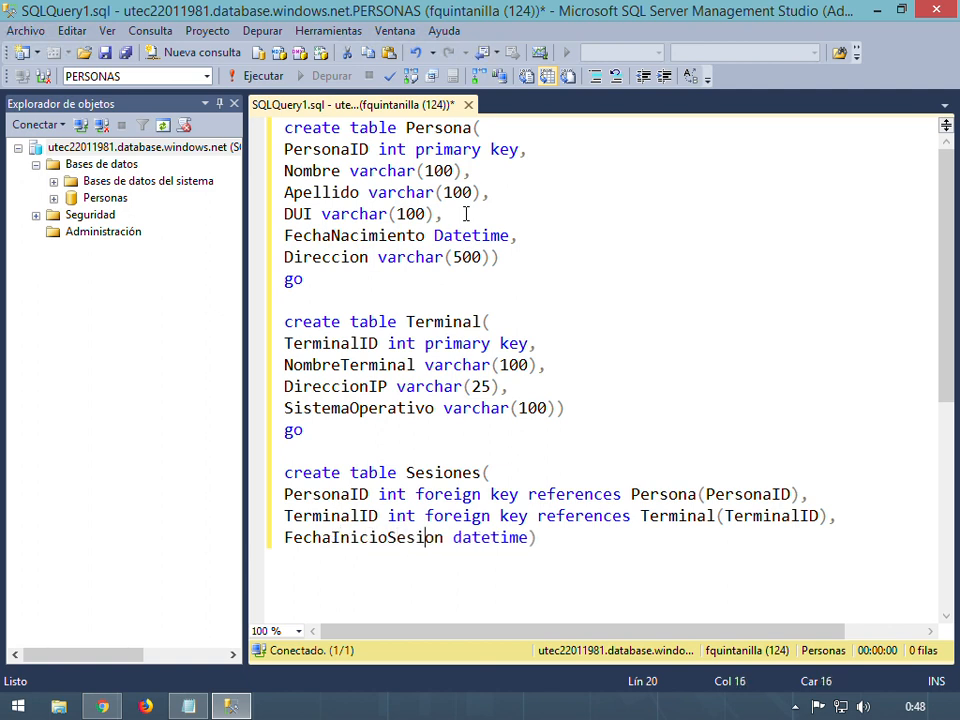
key("Left")
type(",")
key("Return")
type("FechaFinSes")
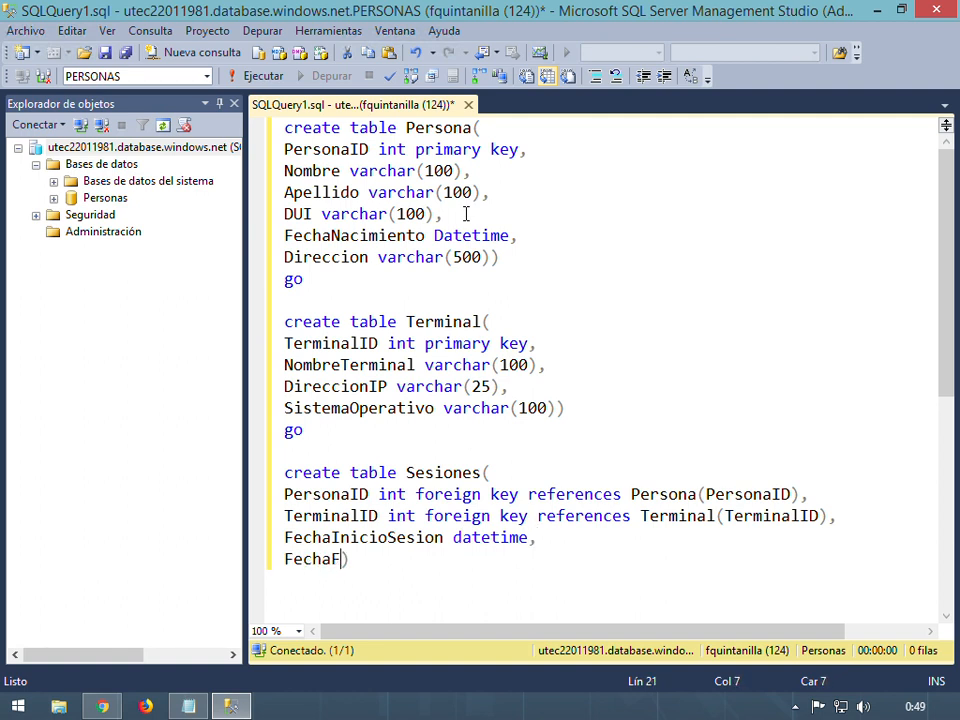
type("ion datetim")
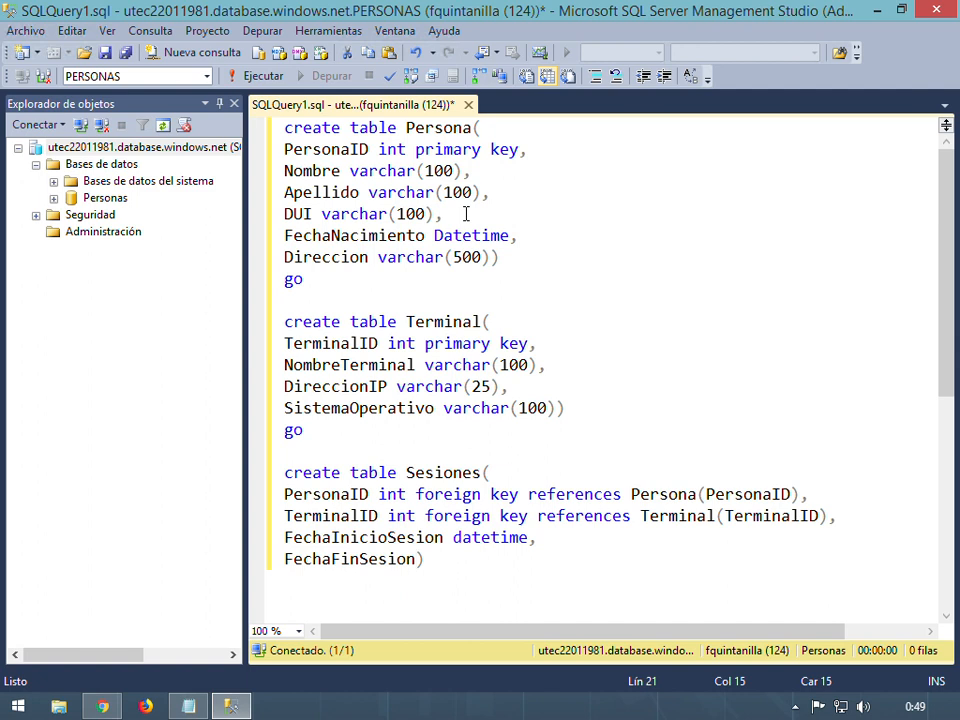
type("e")
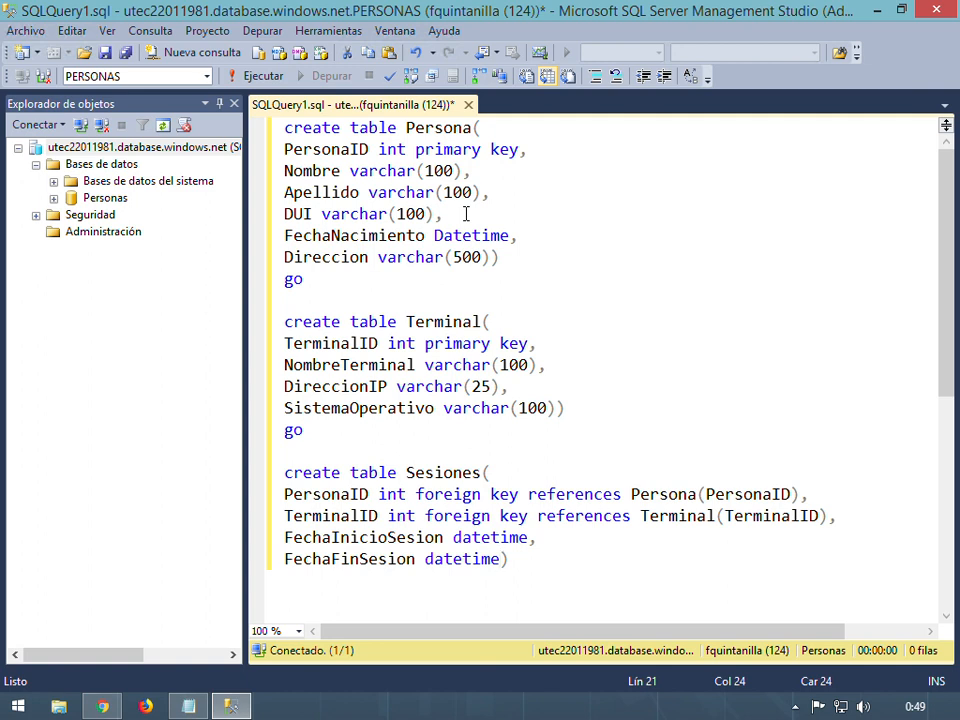
Give FechaInicioSesion a default of getdate() and add 'go' after the Sesiones table
key("Up")
key("Right")
key("Right")
key("Right")
key("Right")
key("Left")
type("defaul")
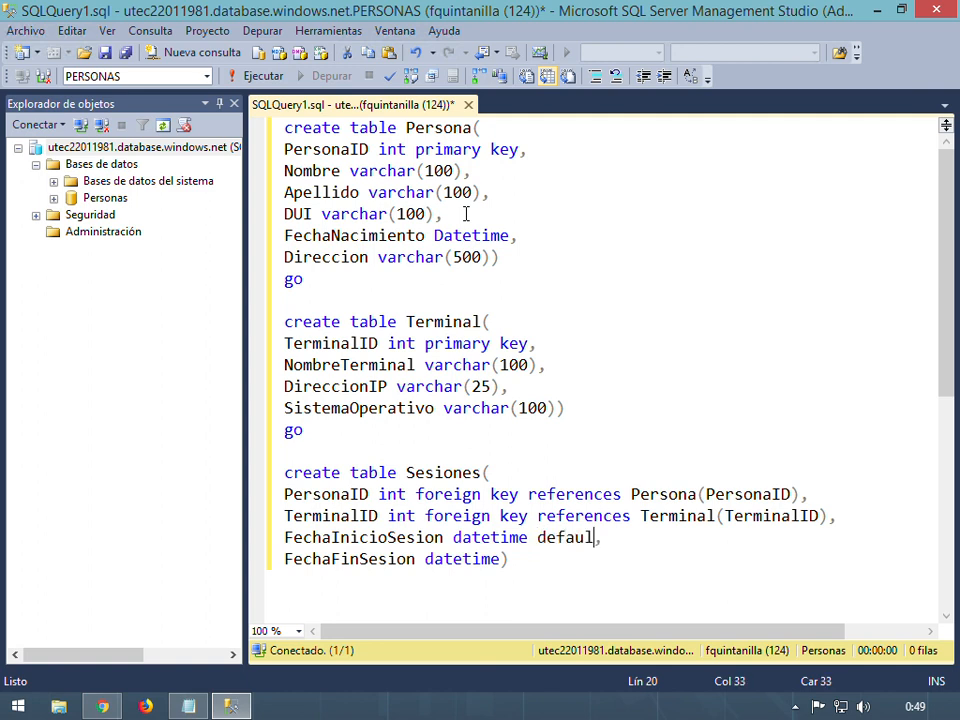
type("t getdate")
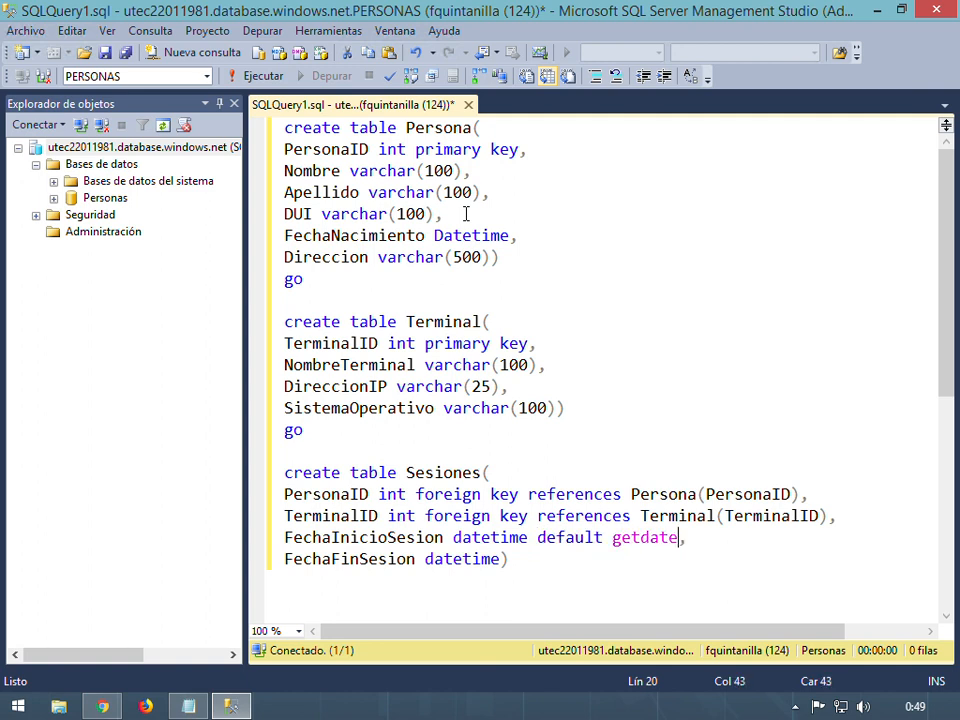
type("()")
key("Down")
key("Return")
type("go")
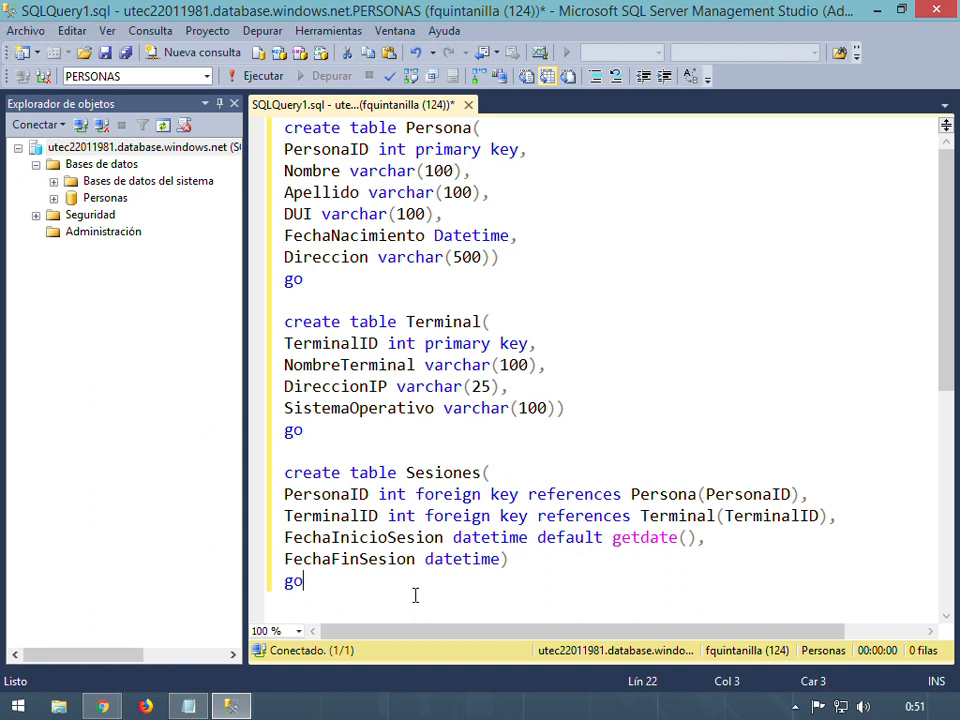
Run the table-creation script, enlarge the editor, and expand the Personas database
left_click(258, 76)
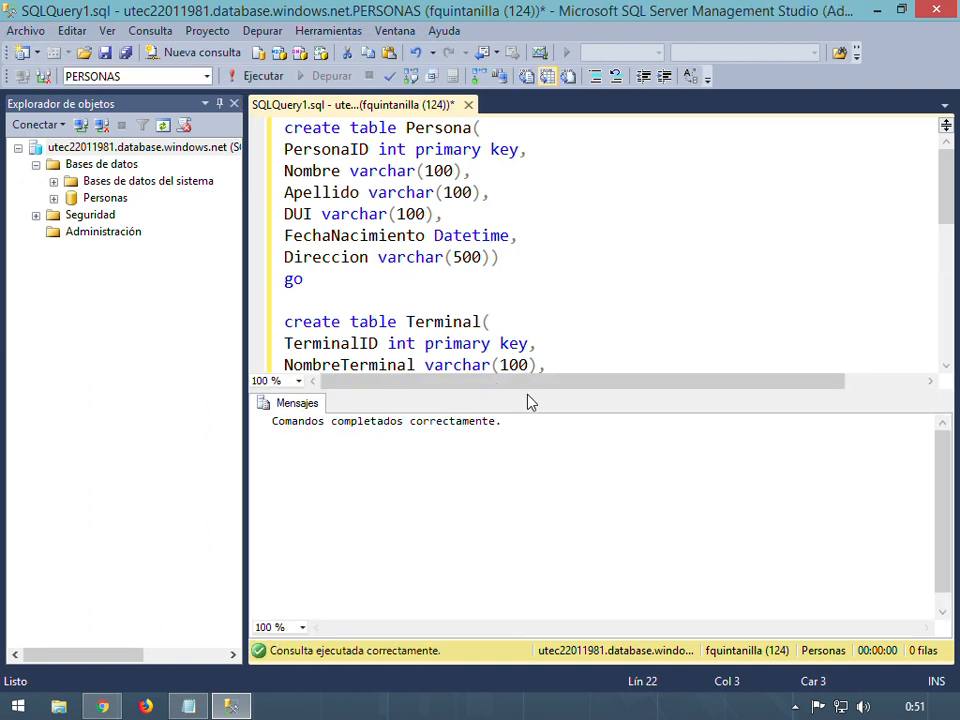
left_click_drag(533, 398, 533, 590)
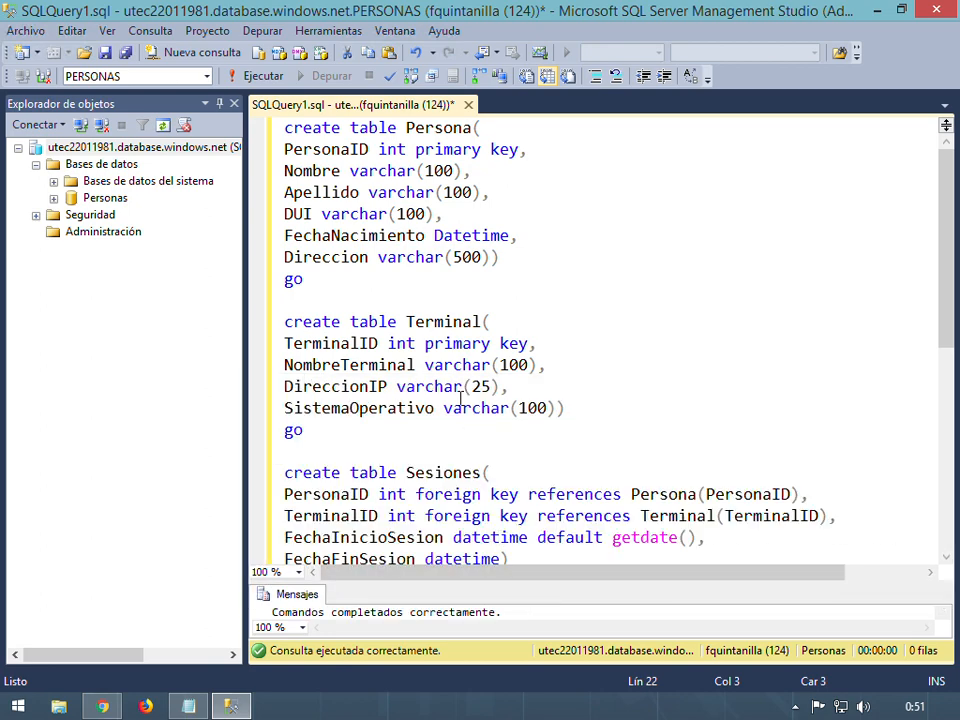
left_click(54, 198)
Expand Personas' Tablas folder to list dbo.Persona, dbo.Sesiones and dbo.Terminal
left_click(72, 215)
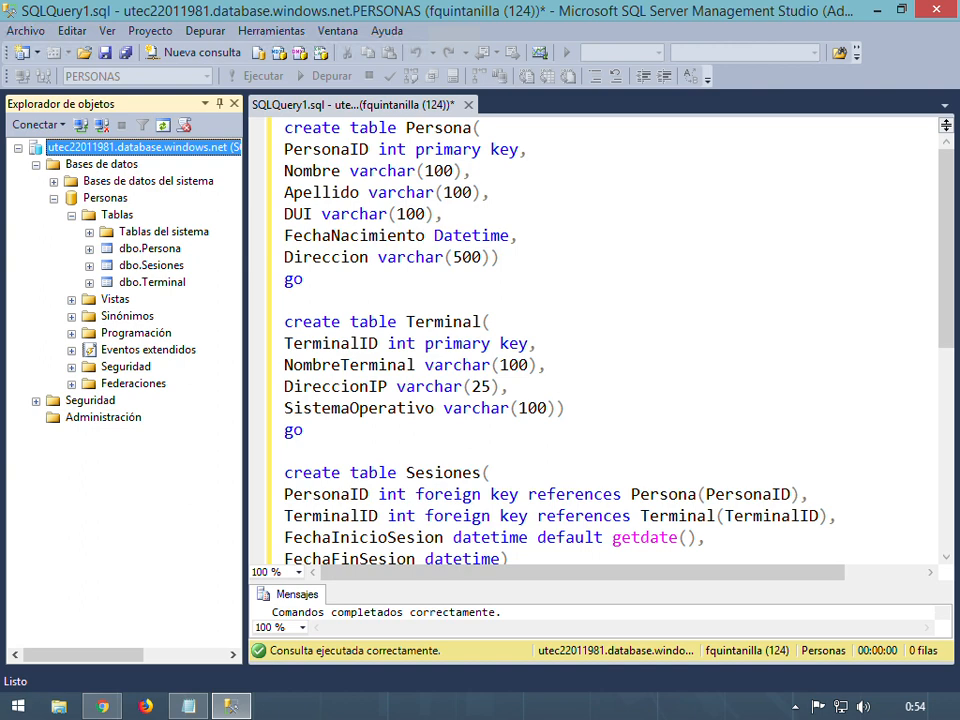
Return to the end of the table script, then bring up the Windows Start screen
left_click(623, 455)
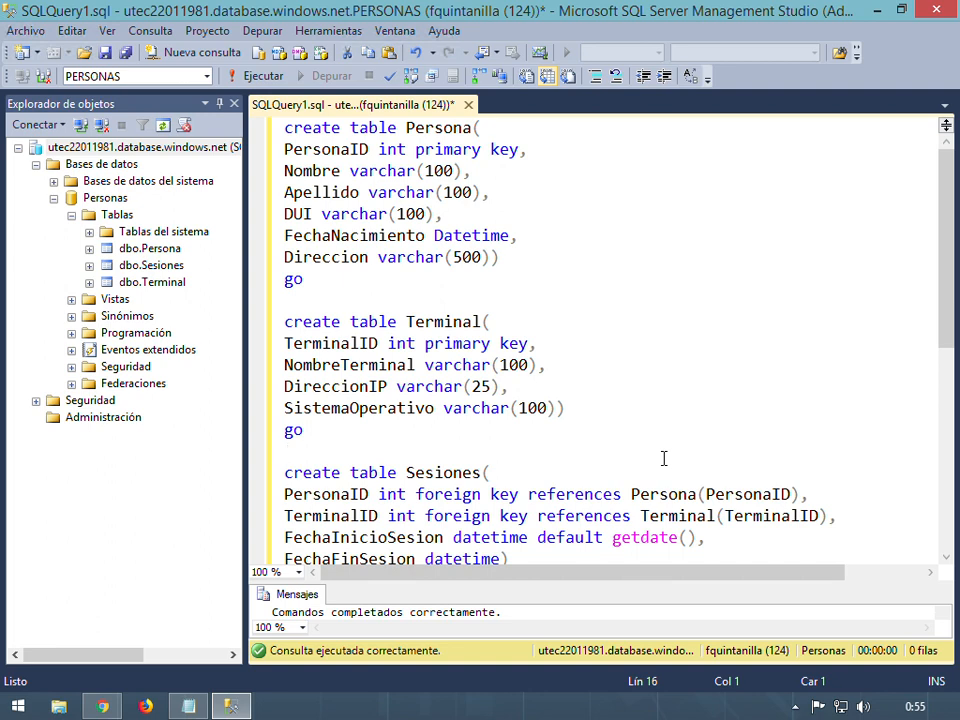
left_click(536, 432)
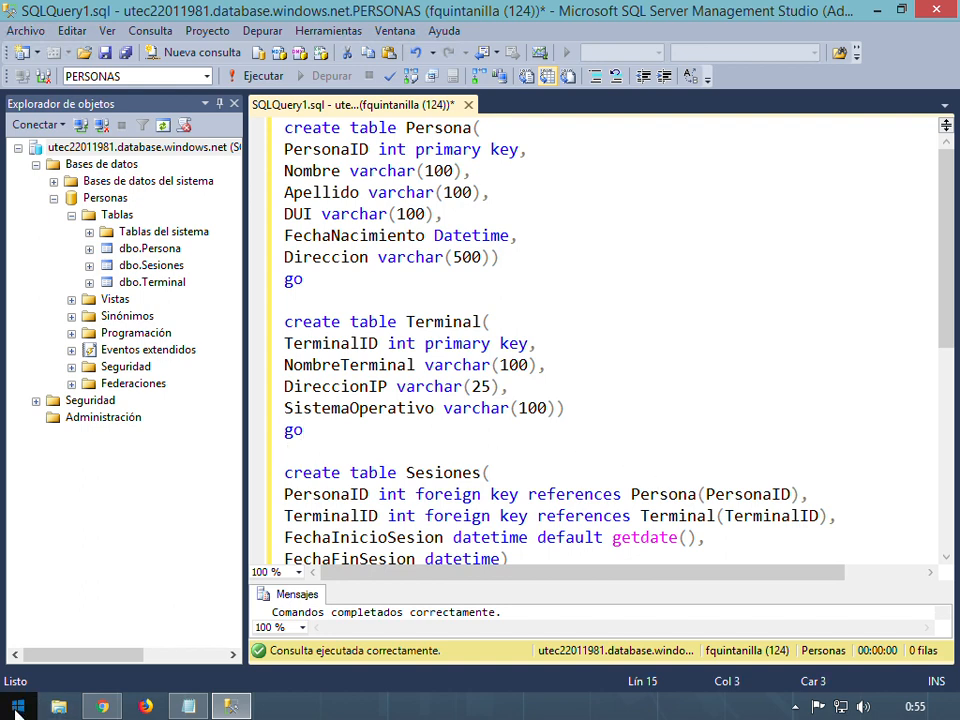
left_click(18, 711)
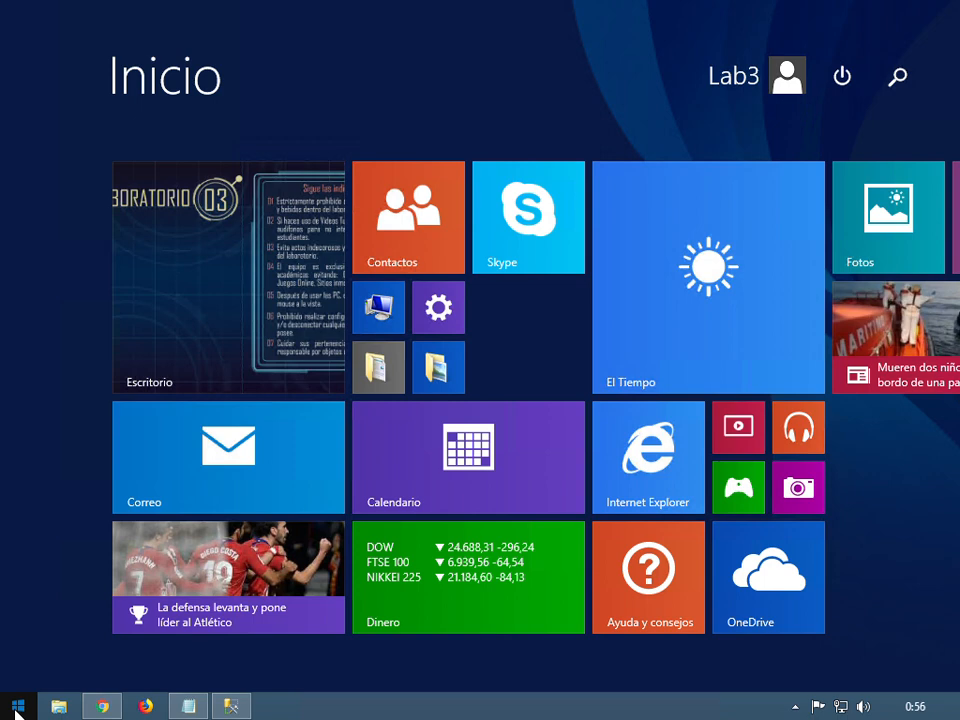
Search Start for 'notepad' and launch Bloc de notas
type("notepad")
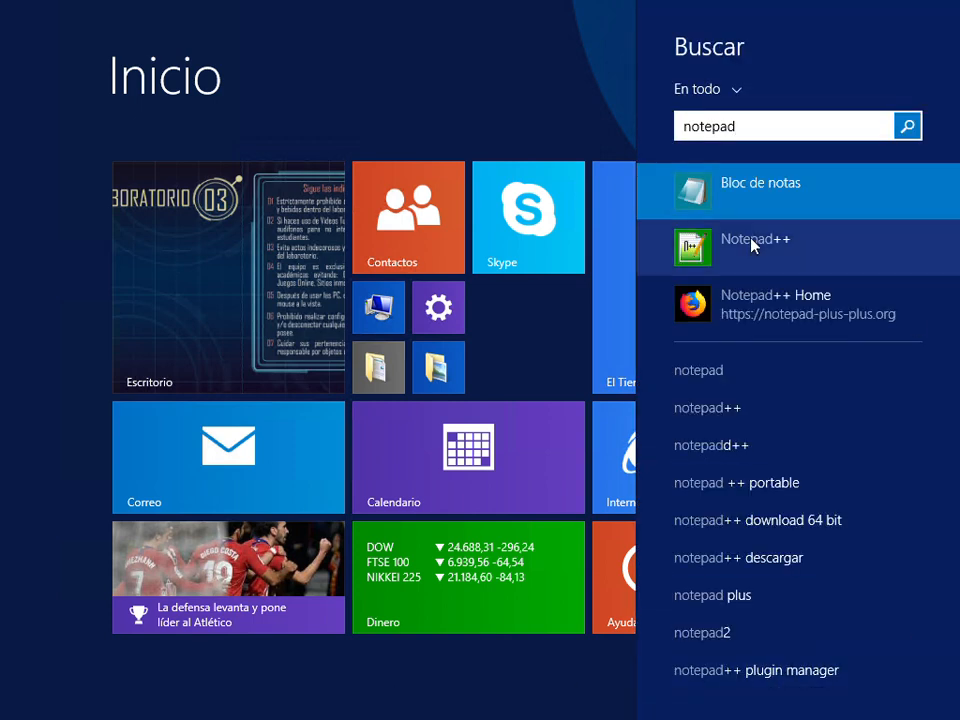
left_click(760, 186)
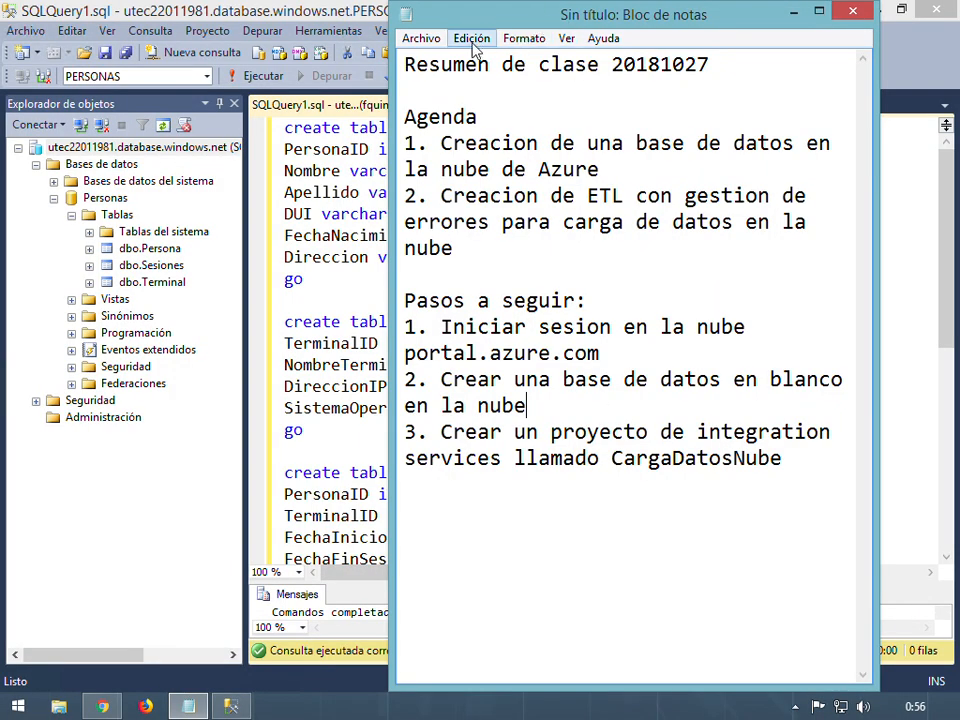
Open a second Notepad window, narrow it, and place it below the class summary
right_click(188, 704)
left_click(165, 620)
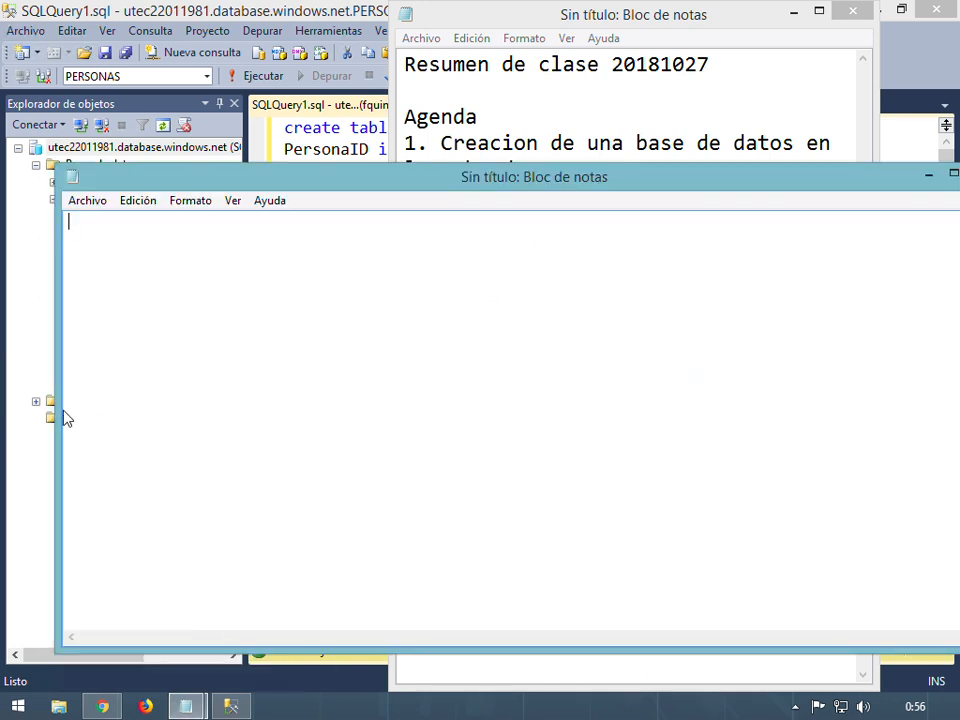
left_click_drag(69, 410, 272, 405)
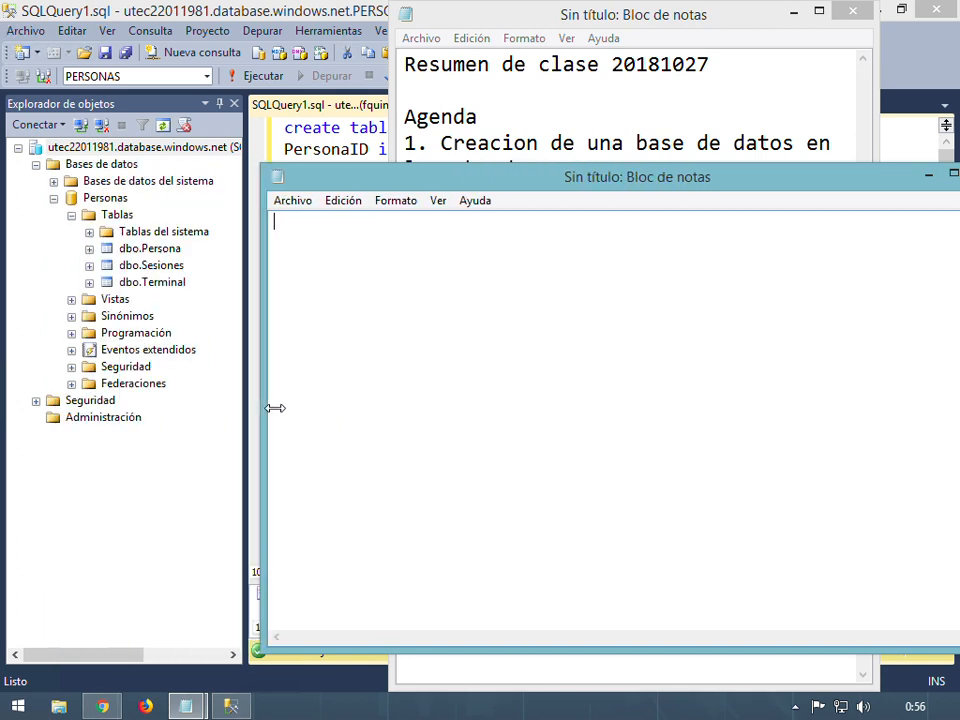
left_click_drag(649, 186, 561, 317)
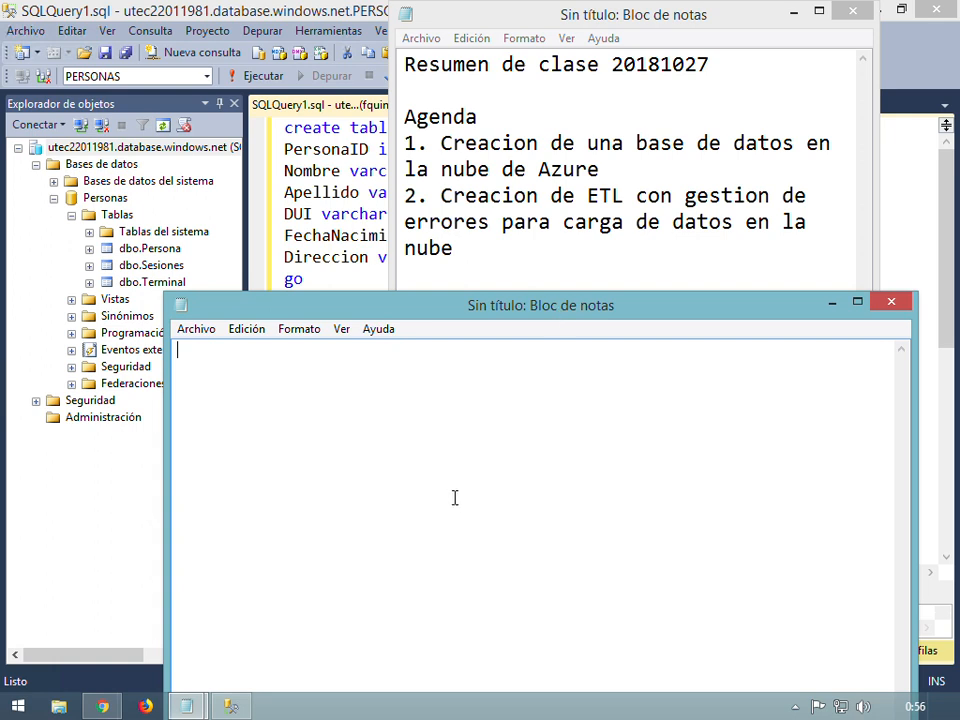
Type the header 'PersonaID, Nombre, Apellido, DUI, FechaNacimiento,Direccion'
type("PersonaID, Nomb")
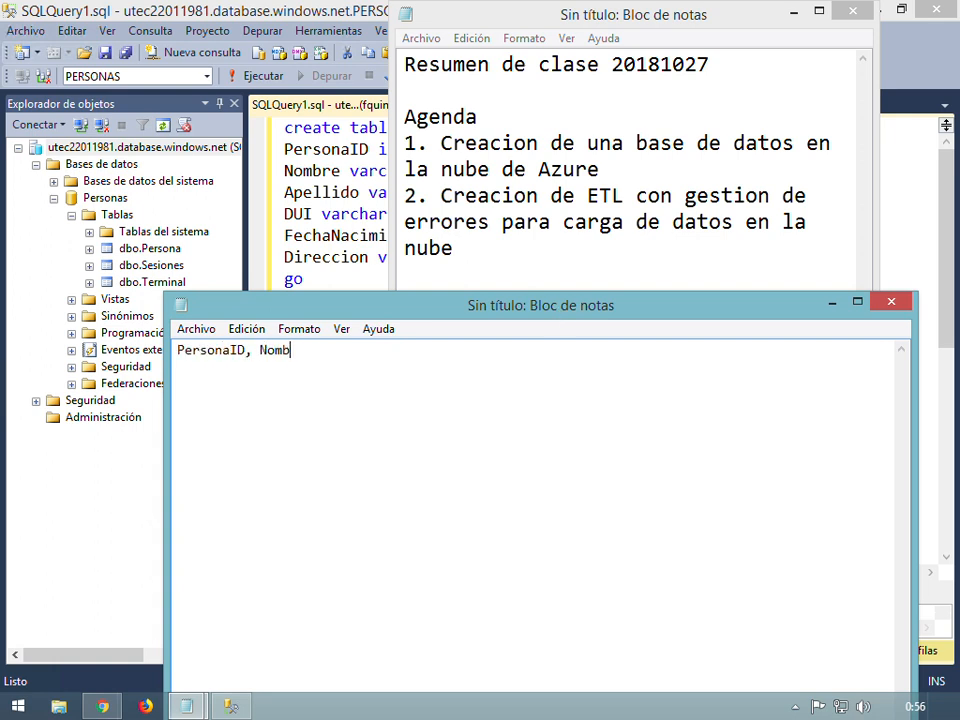
type("re, Apellido,")
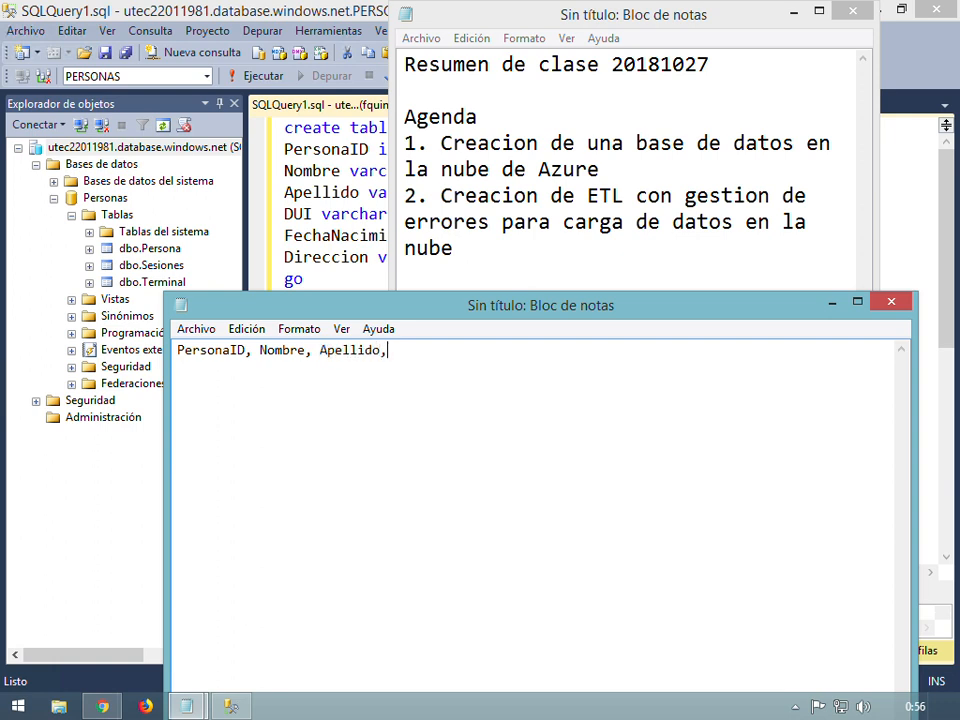
type(" DUI, FechaNAcimie")
key("BackSpace")
key("BackSpace")
key("BackSpace")
key("BackSpace")
key("BackSpace")
key("BackSpace")
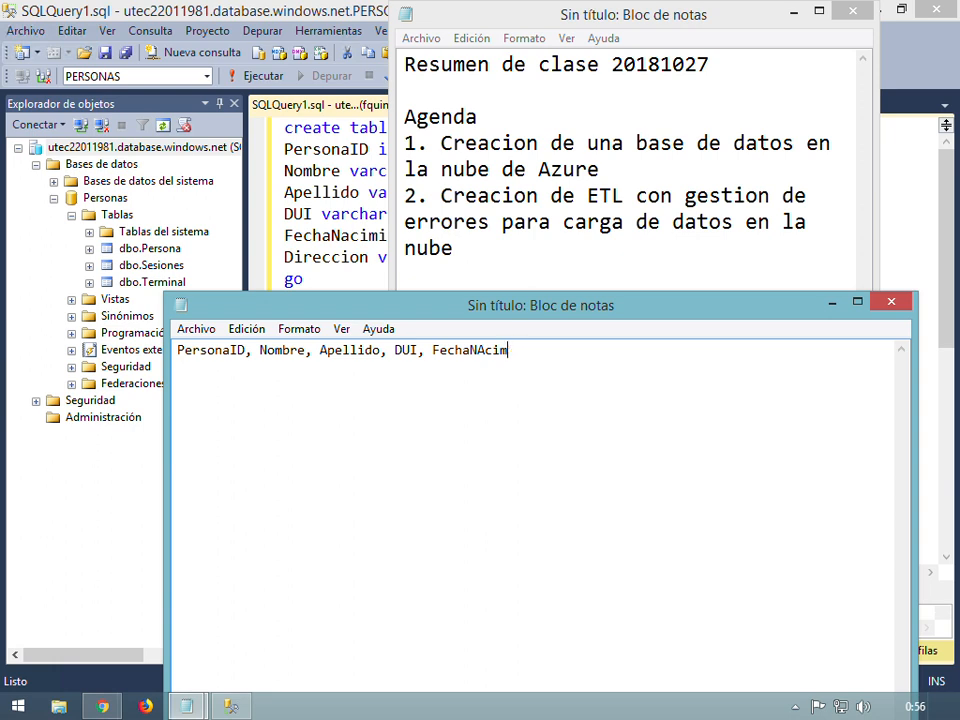
type("acimiento,Direccion")
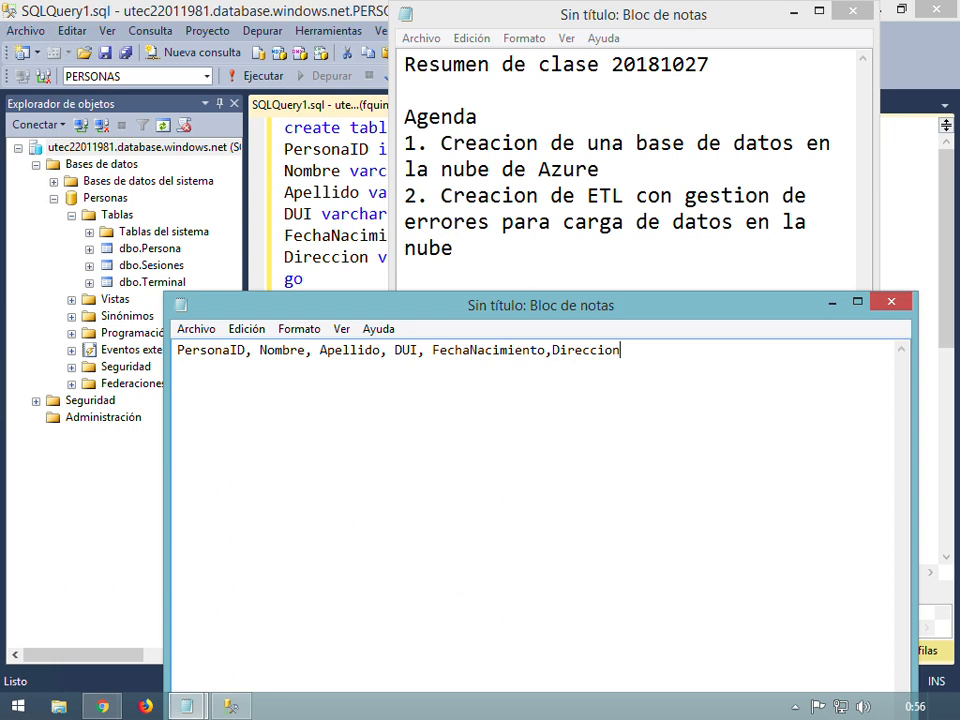
Add a first data row: ID 1, a first name, surname, DUI number, 20000101, San Salvador
key("Return")
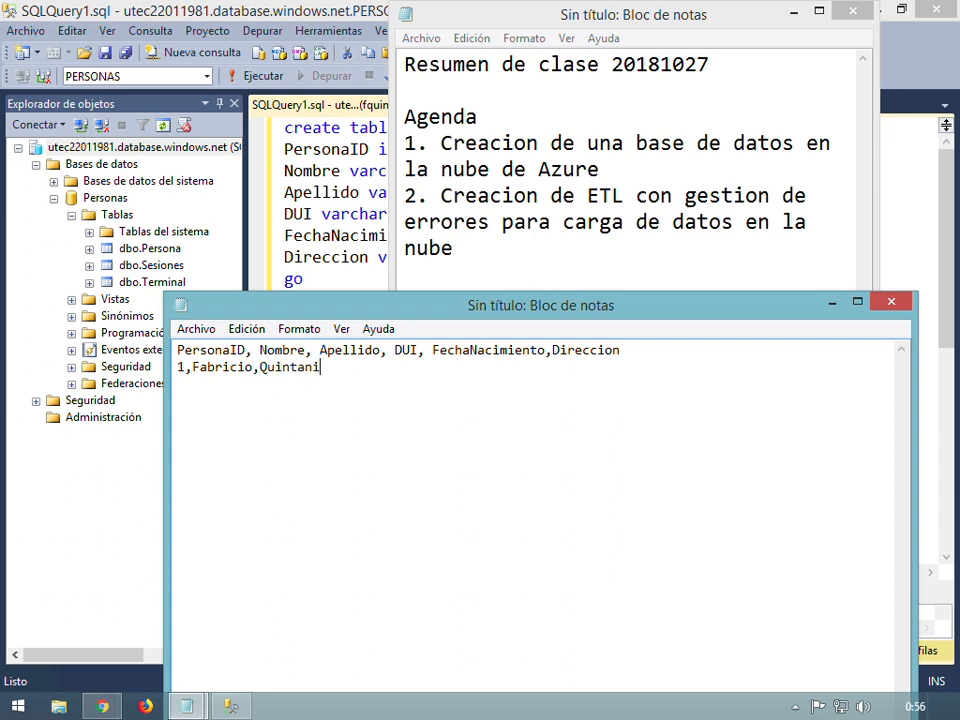
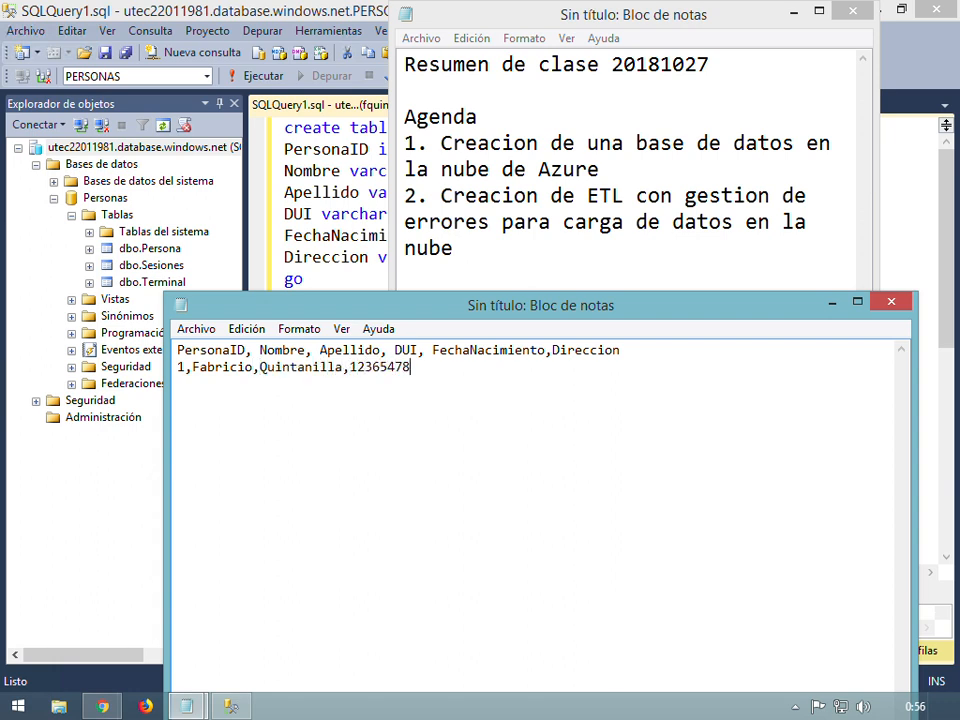
type(",")
type("20000101")
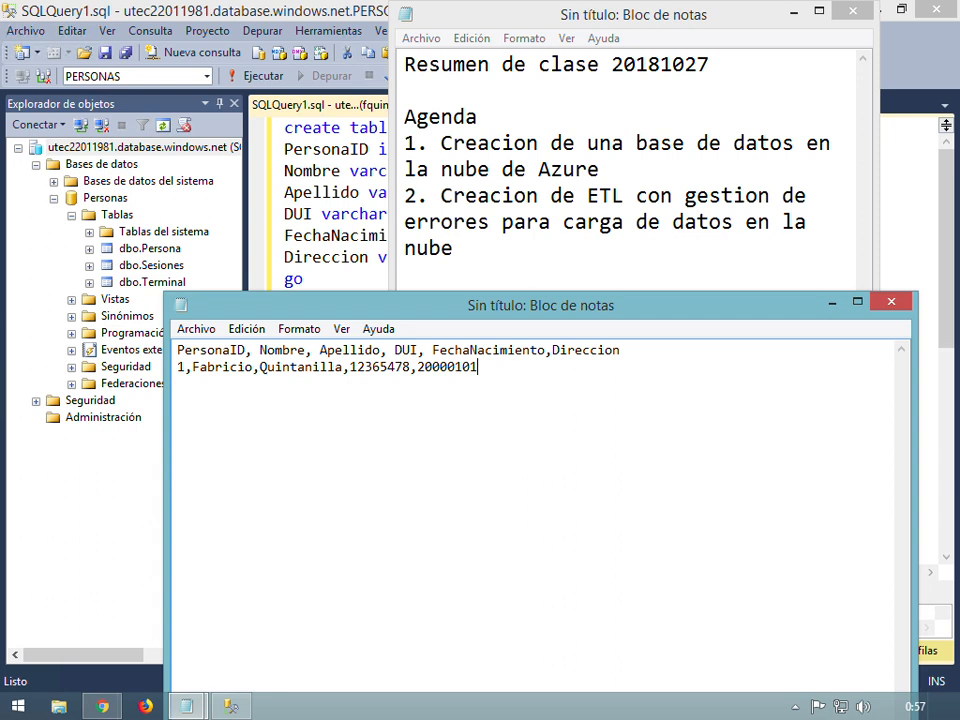
type(",San Salvador")
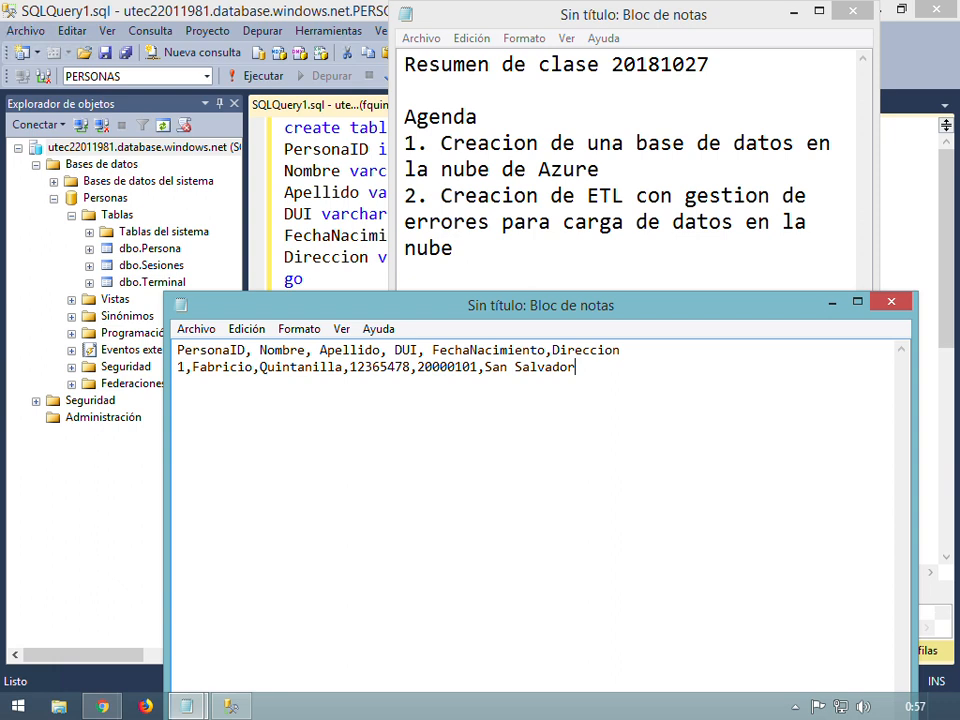
Copy the first record and paste duplicates below it to make ten identical rows
key("shift+Home")
key("ctrl+c")
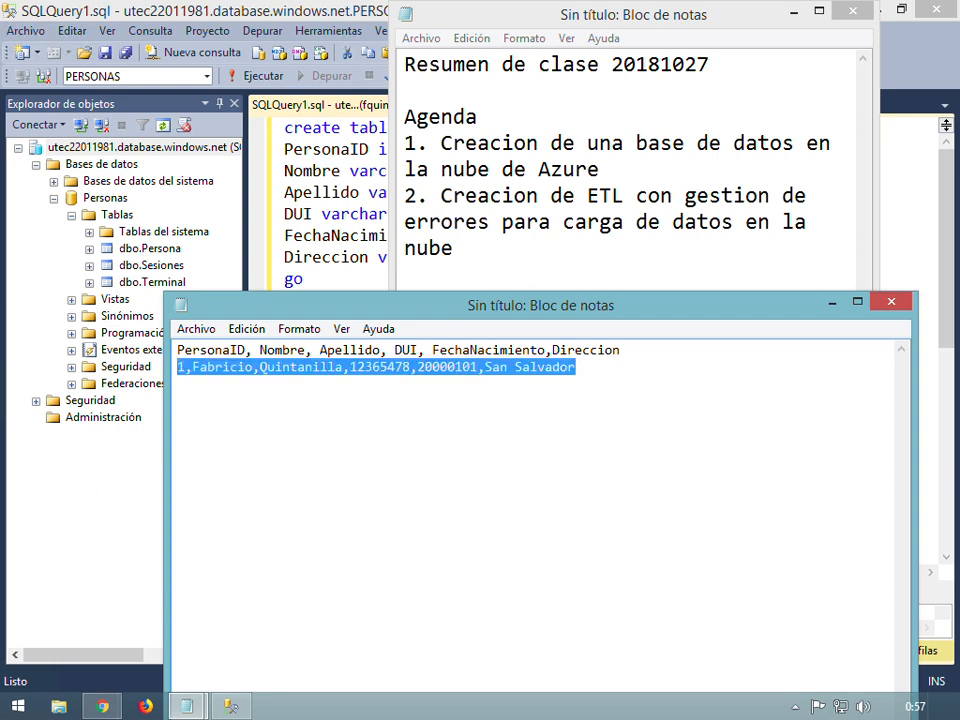
key("Right")
key("Return")
key("ctrl+v")
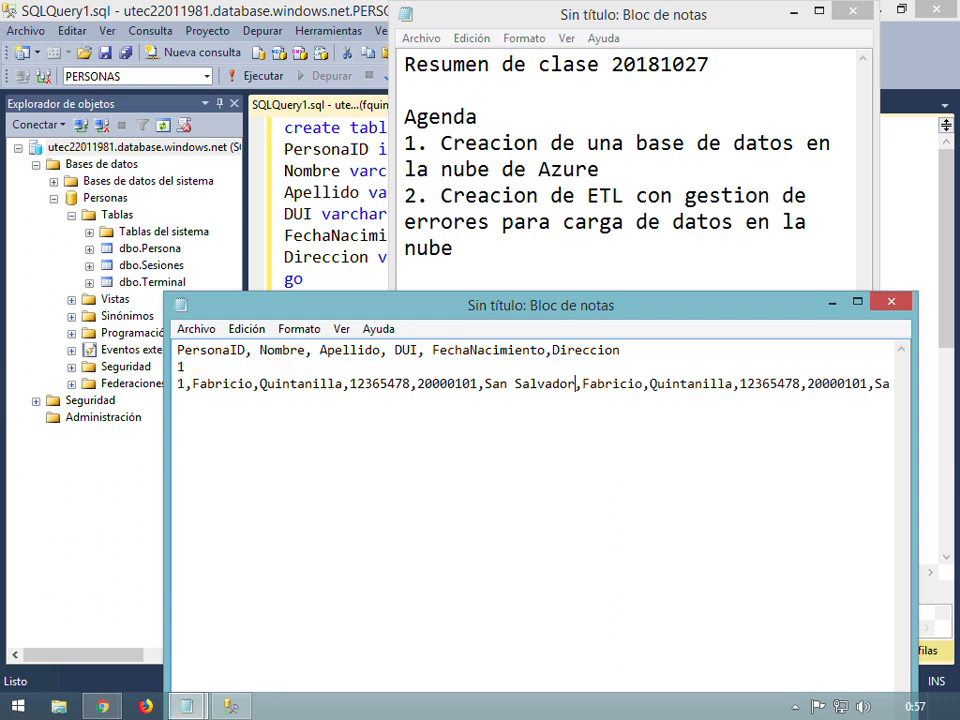
key("ctrl+z")
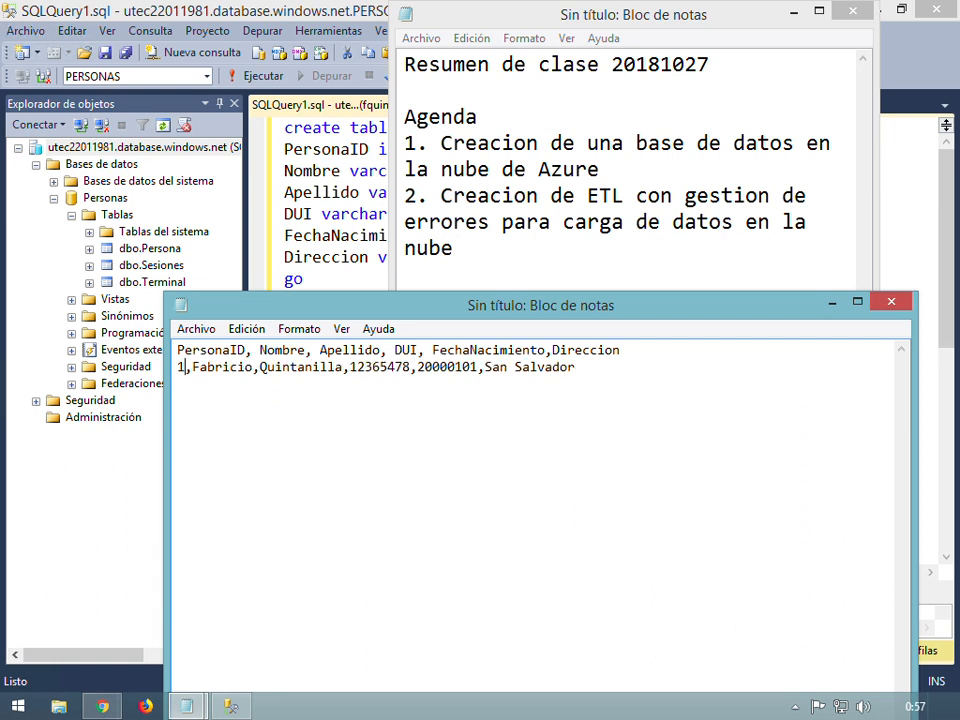
key("End")
key("Return")
key("ctrl+v")
key("Return")
key("ctrl+v")
key("ctrl+v")
key("ctrl+v")
key("ctrl+v")
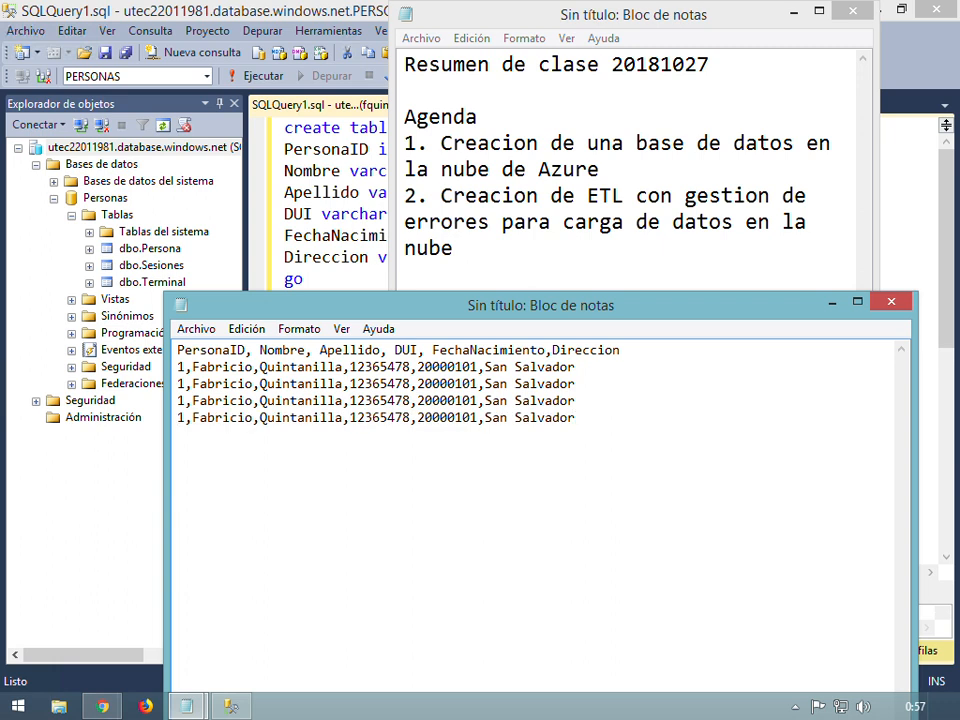
key("ctrl+v")
key("ctrl+v")
key("ctrl+v")
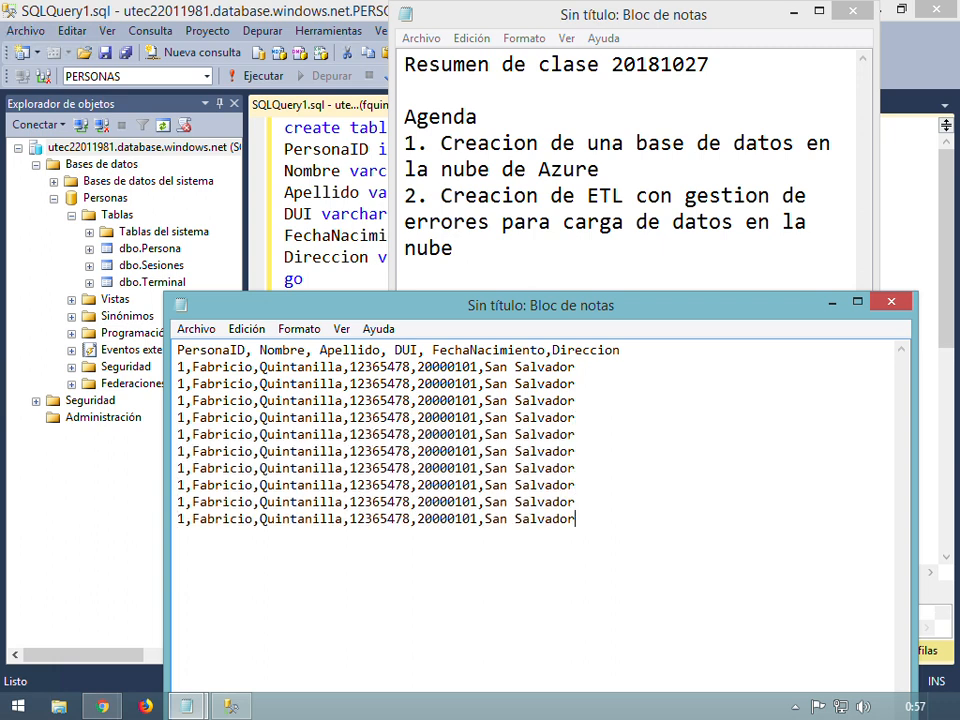
Renumber the duplicated records' PersonaID values 2 through 10
left_click(187, 383)
key("BackSpace")
type("2")
key("Down")
key("Left")
key("BackSpace")
type("3")
key("Down")
key("BackSpace")
type("4")
key("Down")
key("BackSpace")
type("5")
key("Down")
key("BackSpace")
type("6")
key("Down")
key("BackSpace")
type("7")
key("Down")
key("BackSpace")
type("8")
key("Down")
key("BackSpace")
type("9")
key("Down")
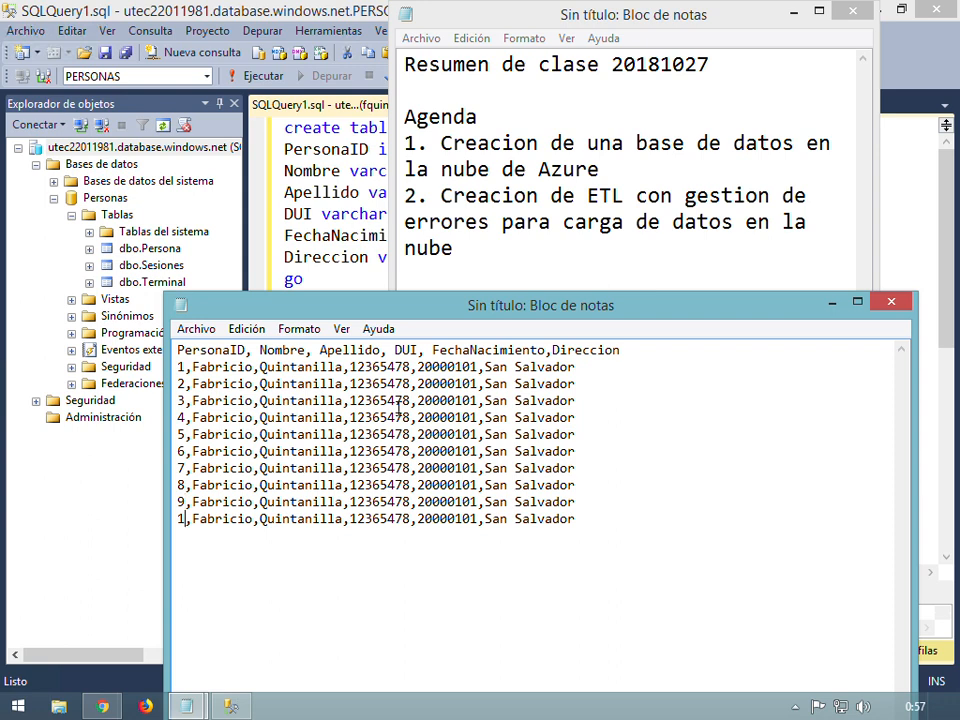
type("0")
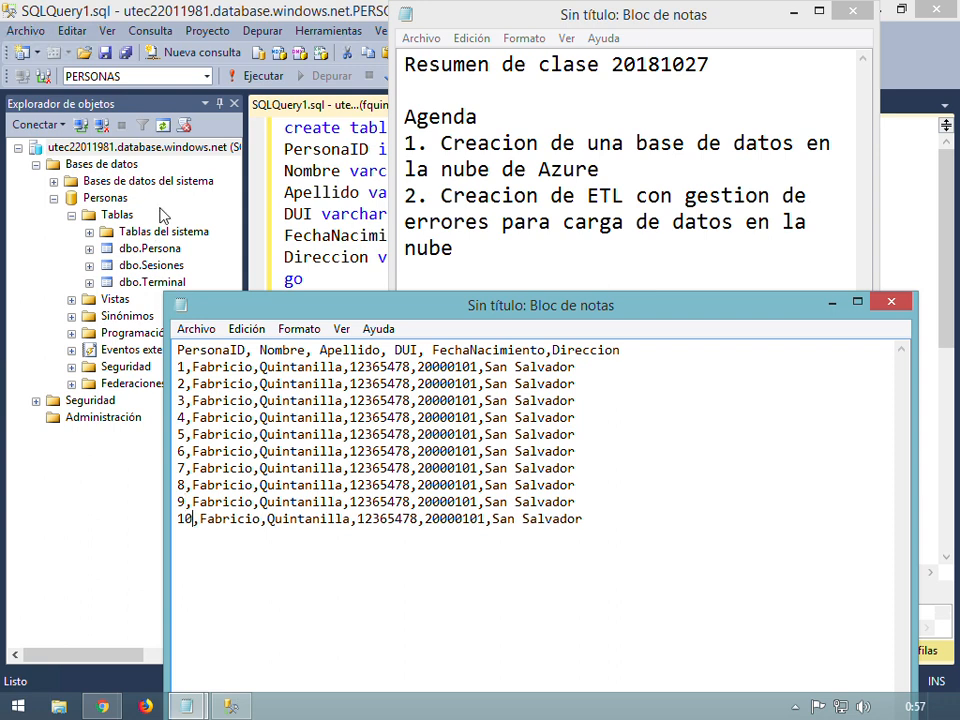
Number the names from the second record onward by appending digits 1 through 9
triple_click(251, 398)
left_click(252, 384)
key("ctrl+shift+Left")
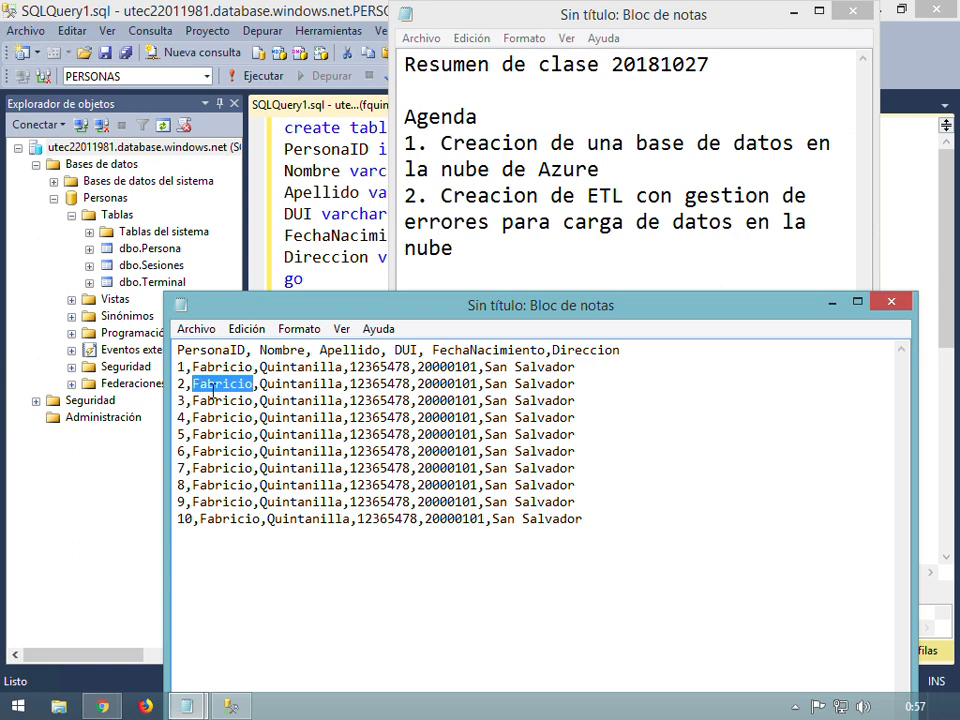
key("Right")
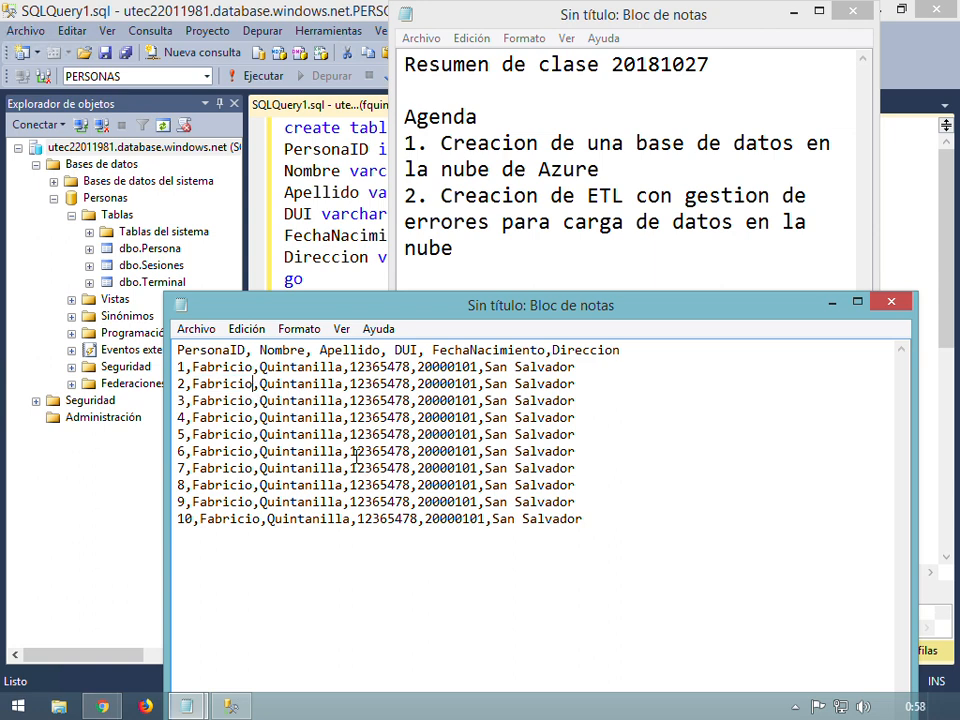
type("1")
key("Down")
key("Left")
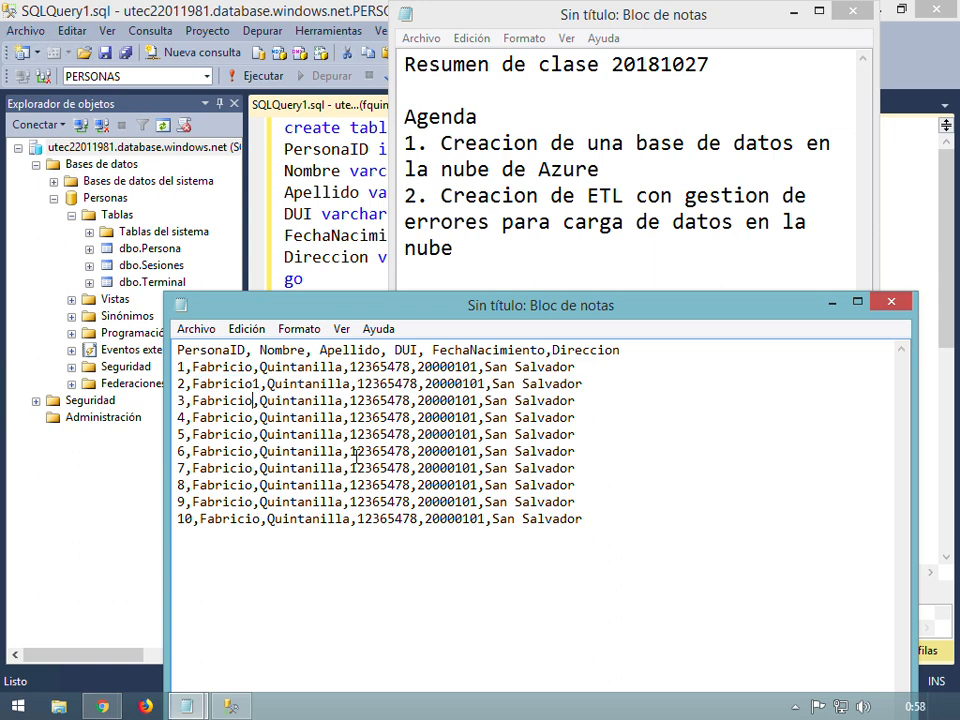
type("2")
key("Down")
key("Left")
type("3")
key("Down")
key("Left")
type("4")
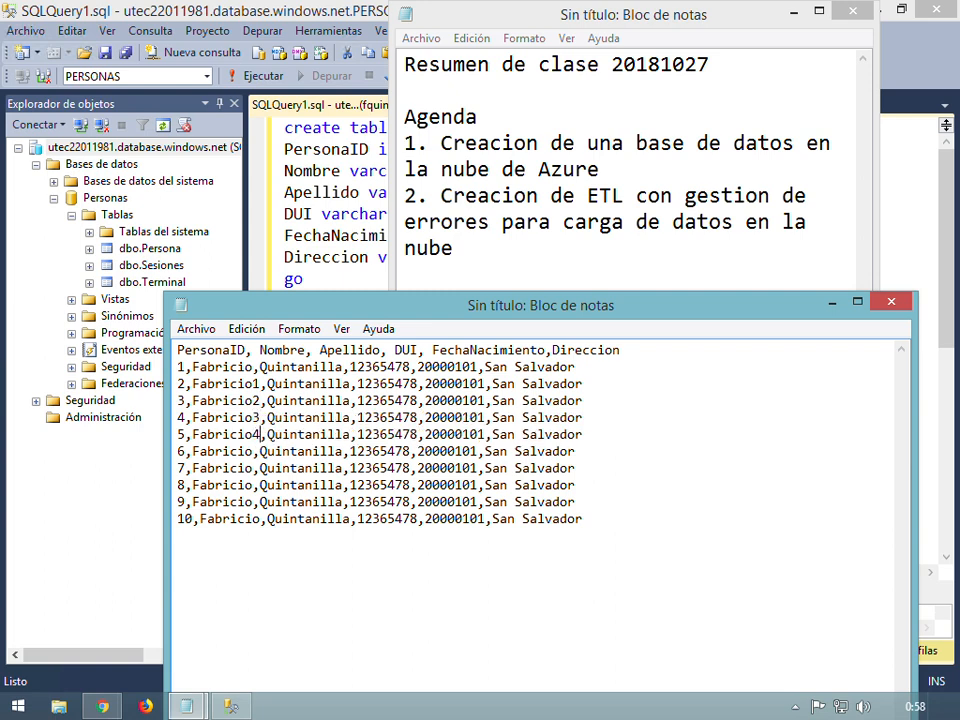
key("Down")
key("Left")
type("6")
key("Down")
key("Left")
key("Up")
key("Delete")
type("5")
key("Down")
key("Left")
type("6")
key("Down")
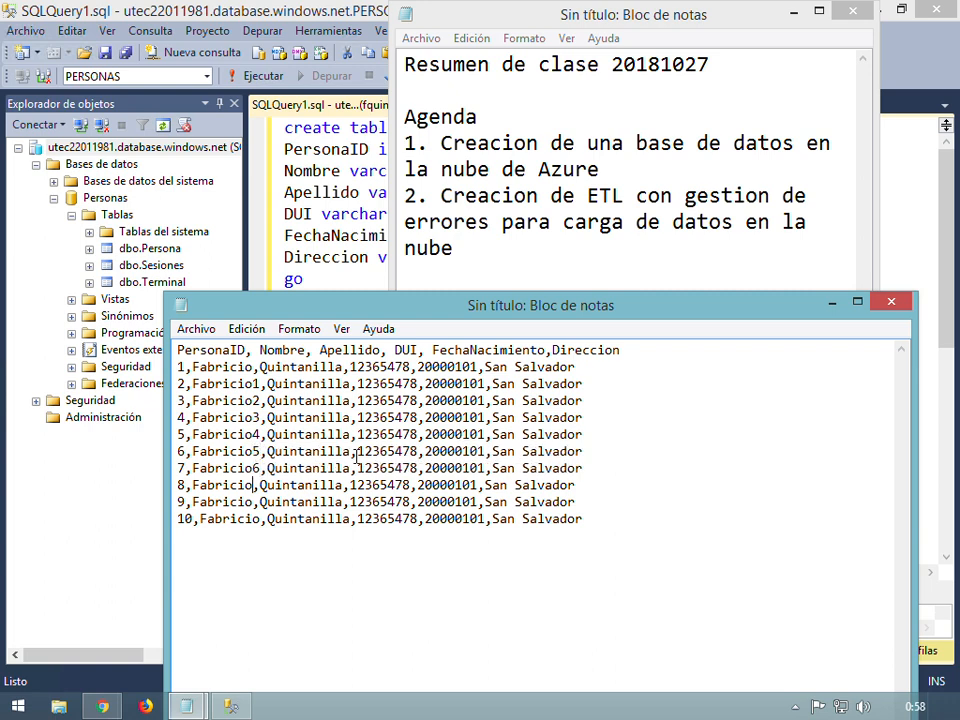
key("Left")
type("7")
key("Down")
key("Left")
type("8")
key("Down")
key("Left")
type("9")
key("Right")
key("Right")
key("Right")
key("Right")
key("Right")
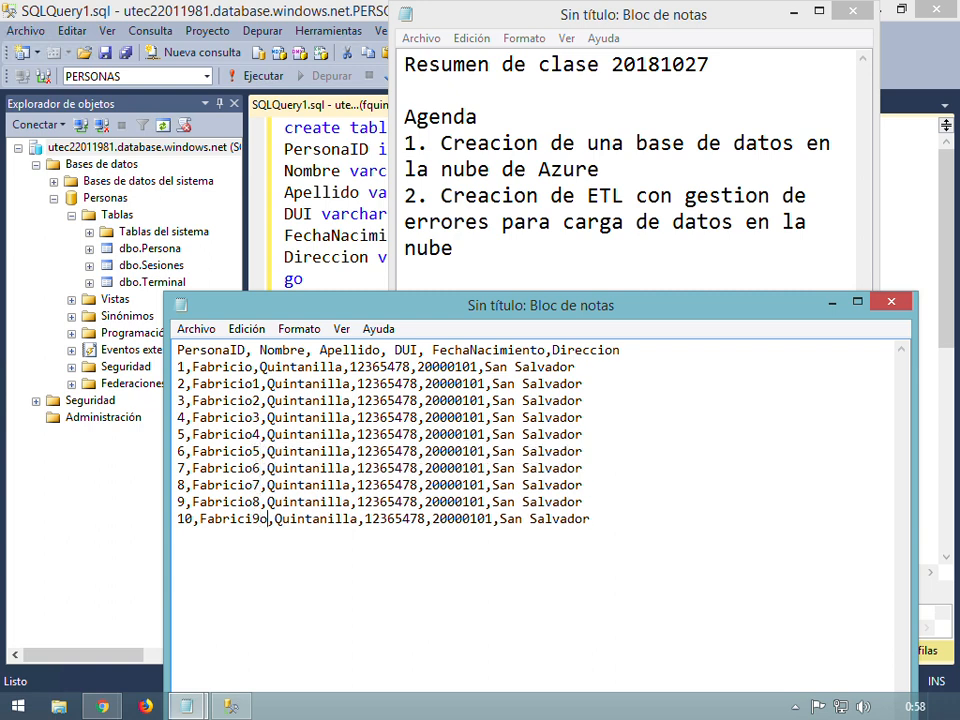
key("Left")
key("Left")
key("Left")
key("Left")
key("Left")
key("BackSpace")
key("Right")
type("9")
key("Right")
key("Right")
key("Right")
key("Right")
key("Right")
key("Right")
key("Right")
Append numbers 2 through 10 to the surnames of records 2 to 10
key("Up")
key("Up")
key("Up")
key("Up")
key("Up")
key("Up")
key("Up")
key("Up")
key("Right")
key("Right")
key("Right")
type("2")
key("Down")
key("Left")
type("3")
key("Down")
key("Left")
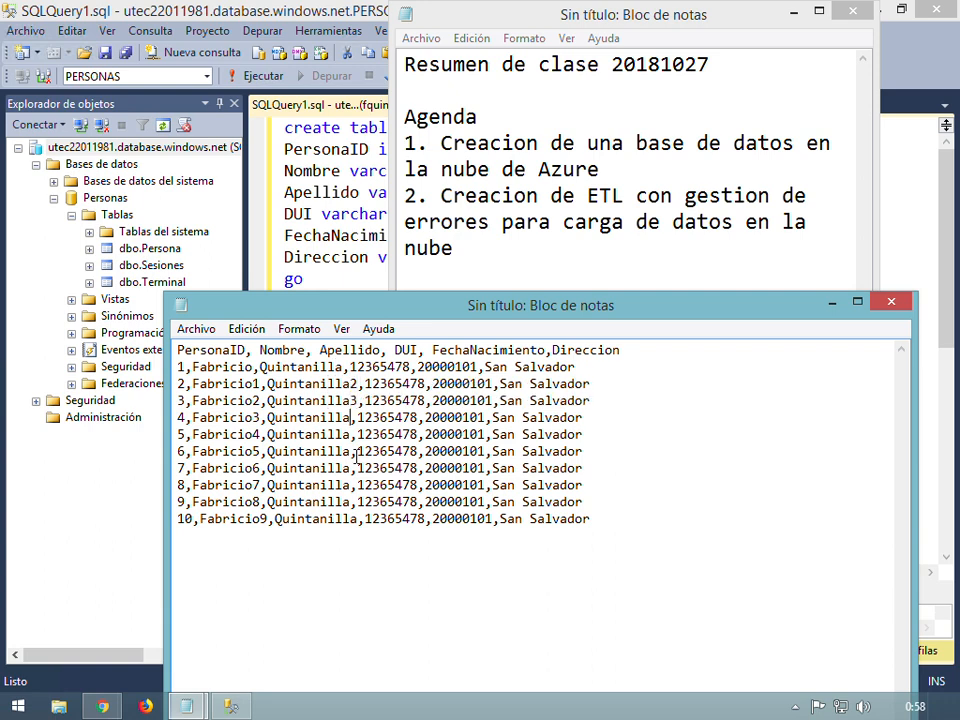
type("4")
key("Down")
key("Left")
type("5")
key("Down")
key("Left")
type("6")
key("Down")
key("Left")
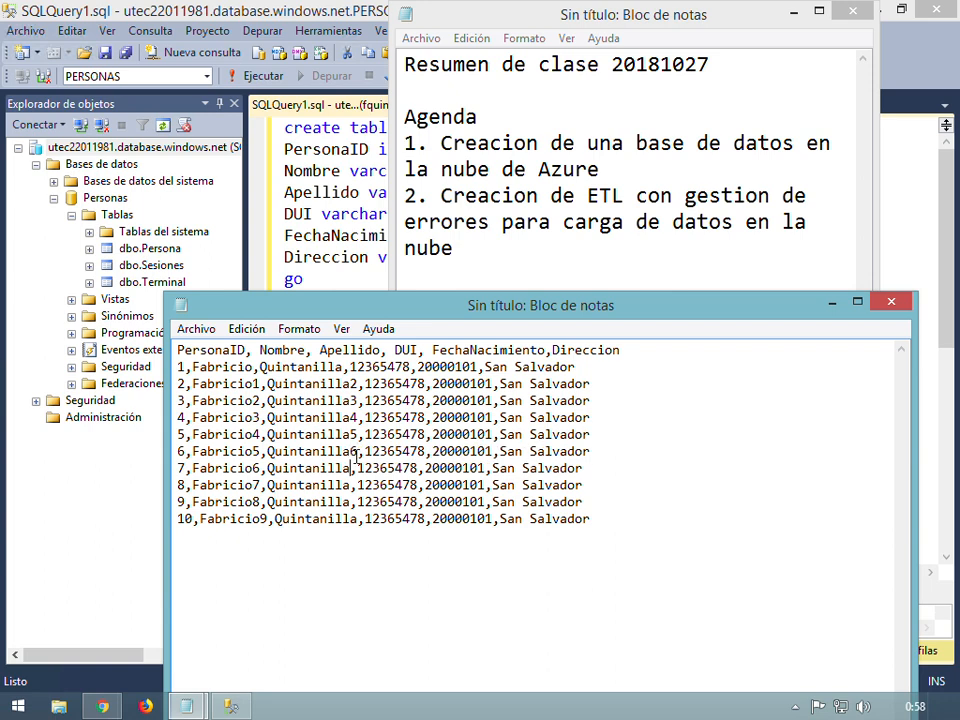
type("7")
key("Down")
key("Left")
type("8")
key("Down")
key("Left")
type("9")
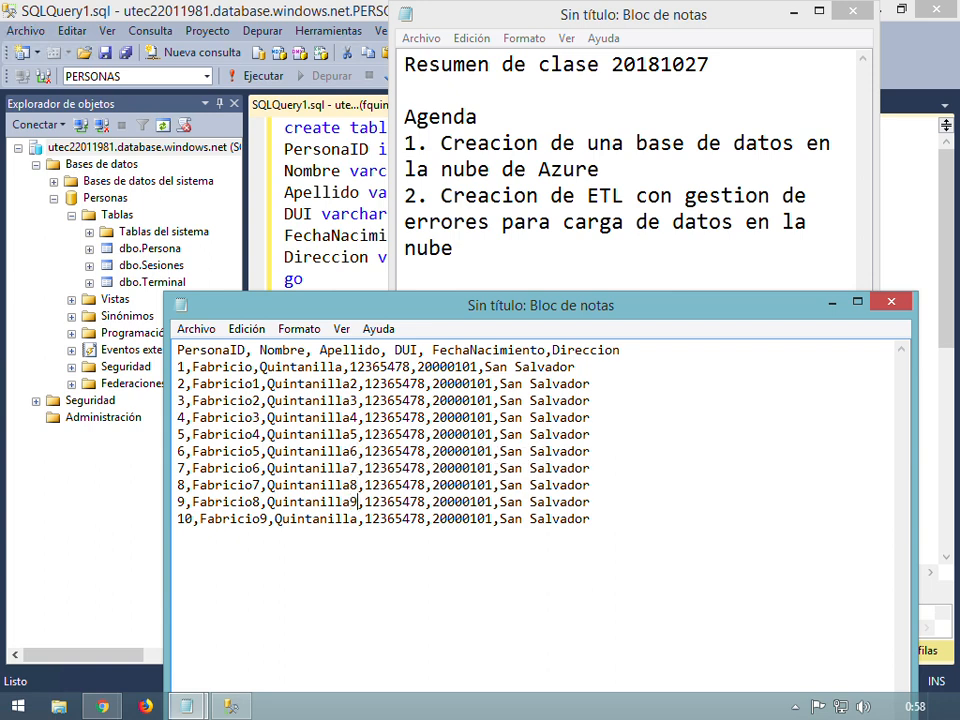
key("Down")
type("10")
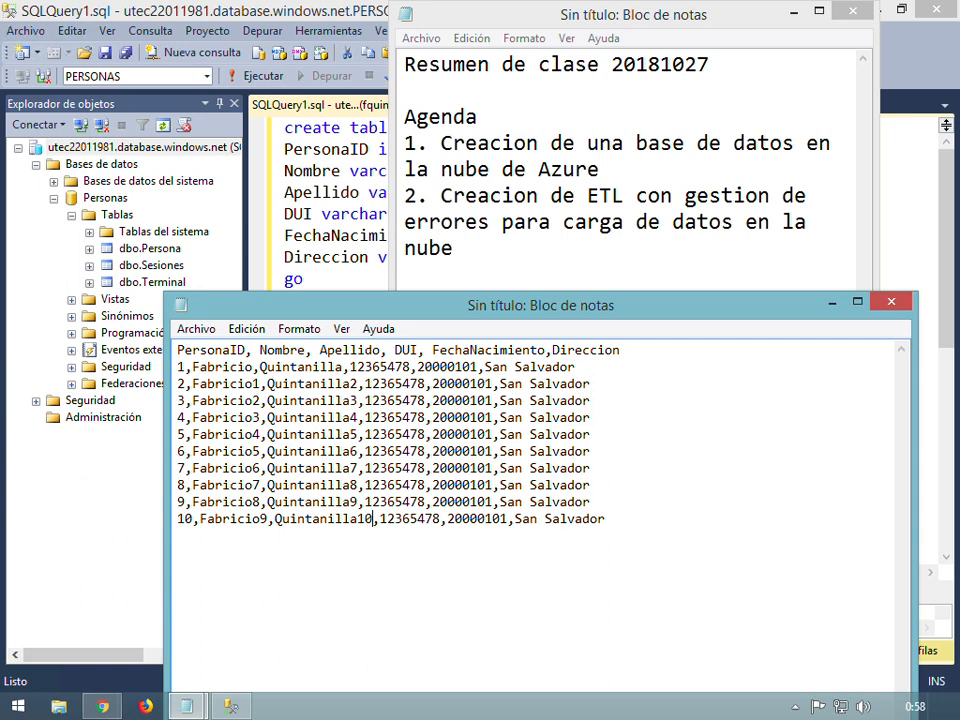
Make each record's DUI distinct by appending a different final digit
key("Up")
key("Up")
key("Up")
key("Up")
key("Up")
key("Up")
key("Up")
key("Down")
key("Right")
key("Right")
key("Right")
key("Up")
key("Up")
key("Right")
key("Right")
key("Right")
key("Right")
type("0")
key("Down")
key("Left")
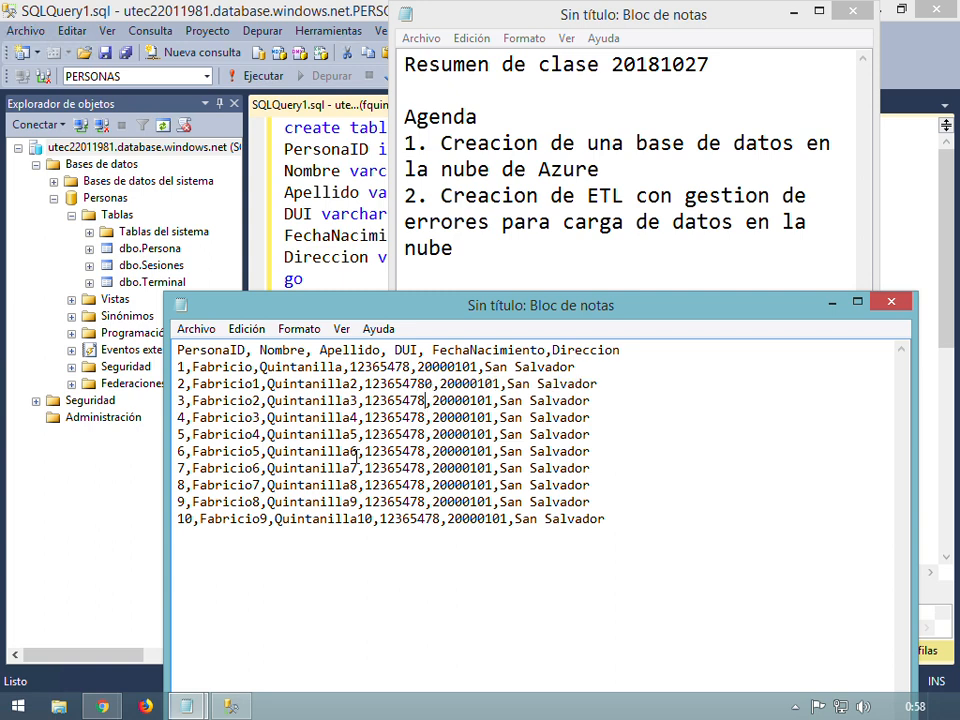
type("1")
key("Down")
key("Left")
type("2")
key("Down")
key("Left")
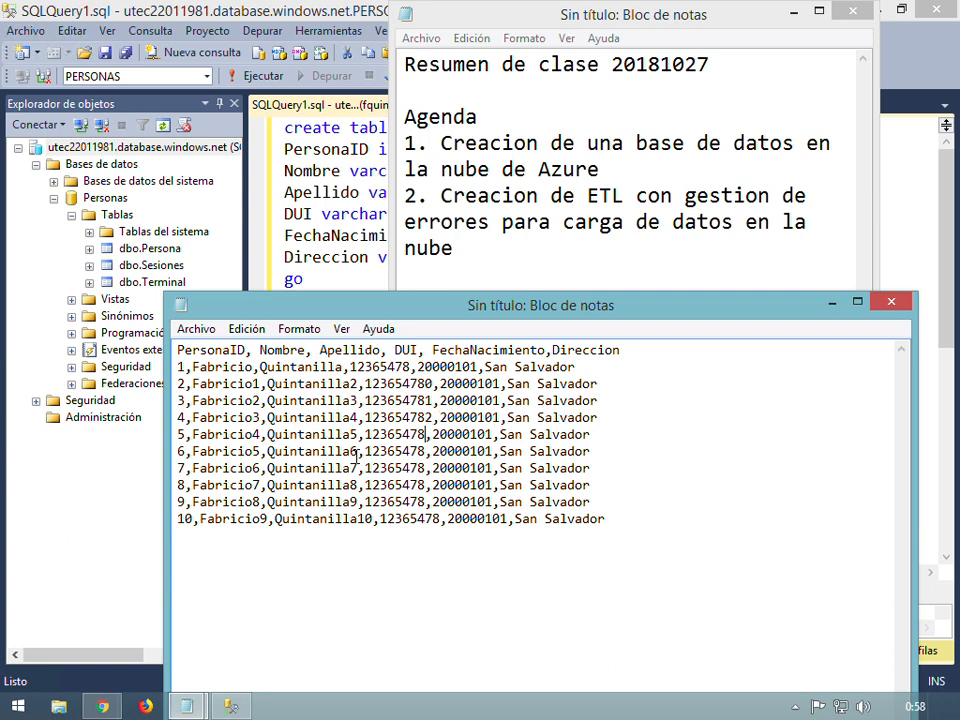
type("3")
key("Down")
key("Left")
type("4")
key("Down")
key("Left")
type("5")
key("Down")
key("Left")
type("6")
key("Down")
key("Left")
type("7")
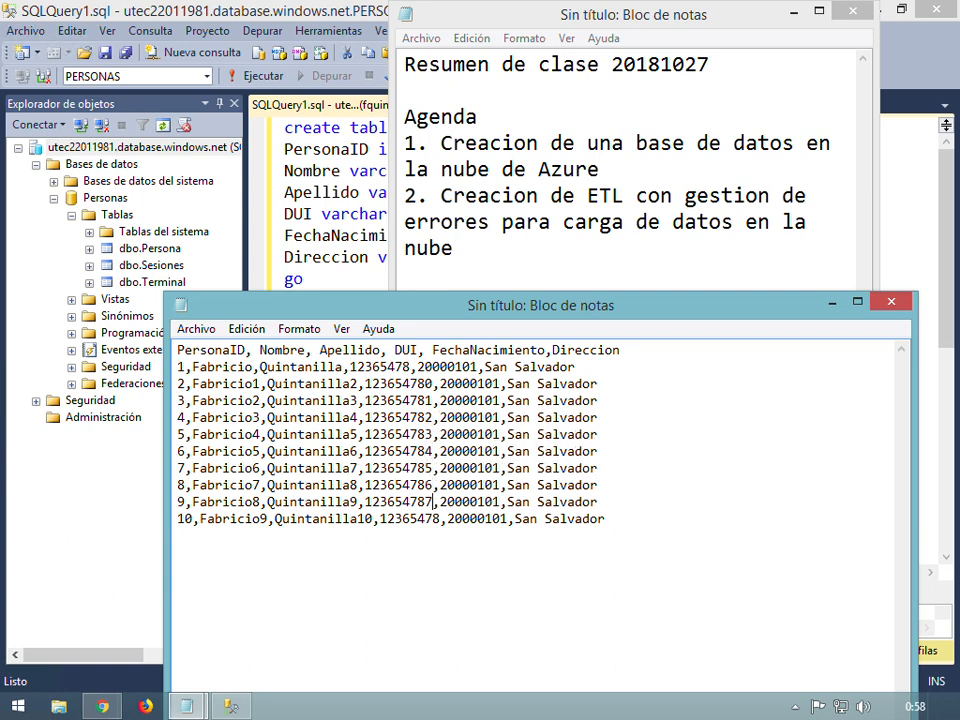
key("Down")
key("Left")
key("Right")
key("Right")
type("9")
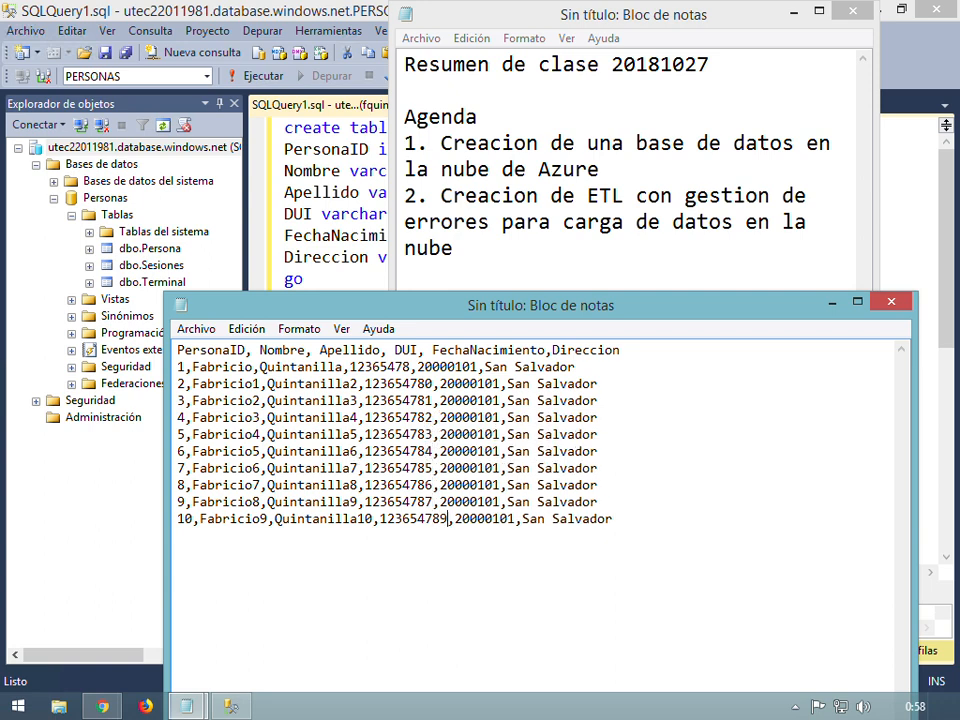
key("Right")
Change the birth dates of rows 3, 4 and 5 to 19900101, 19950101 and 19980101
key("Up")
key("Up")
key("Up")
key("Up")
key("Up")
key("Up")
key("Up")
key("Delete")
key("BackSpace")
key("BackSpace")
key("BackSpace")
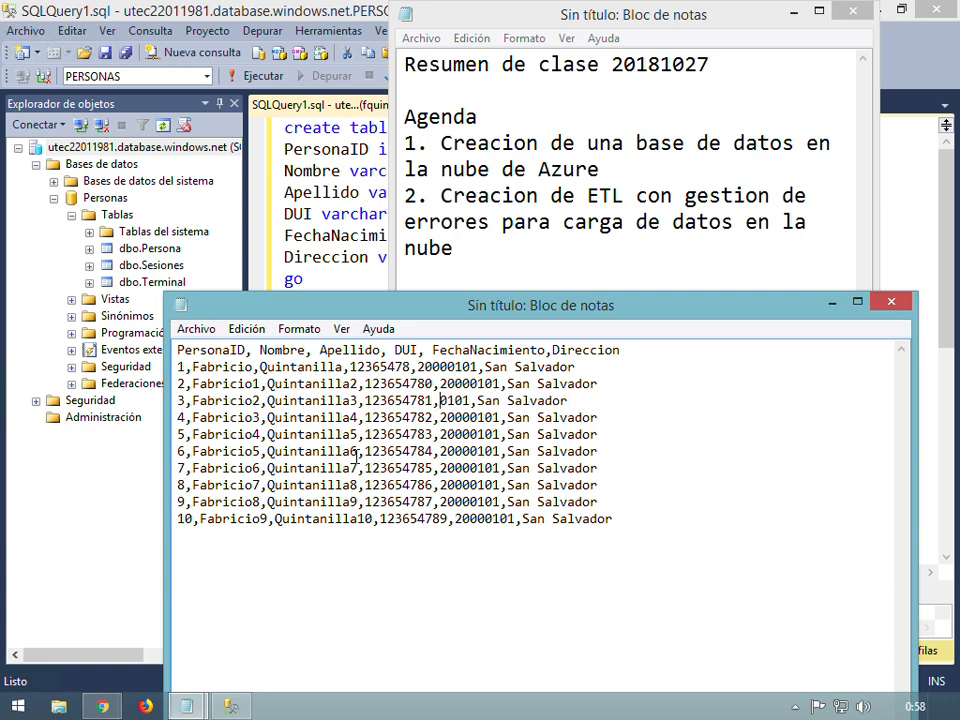
type("1990")
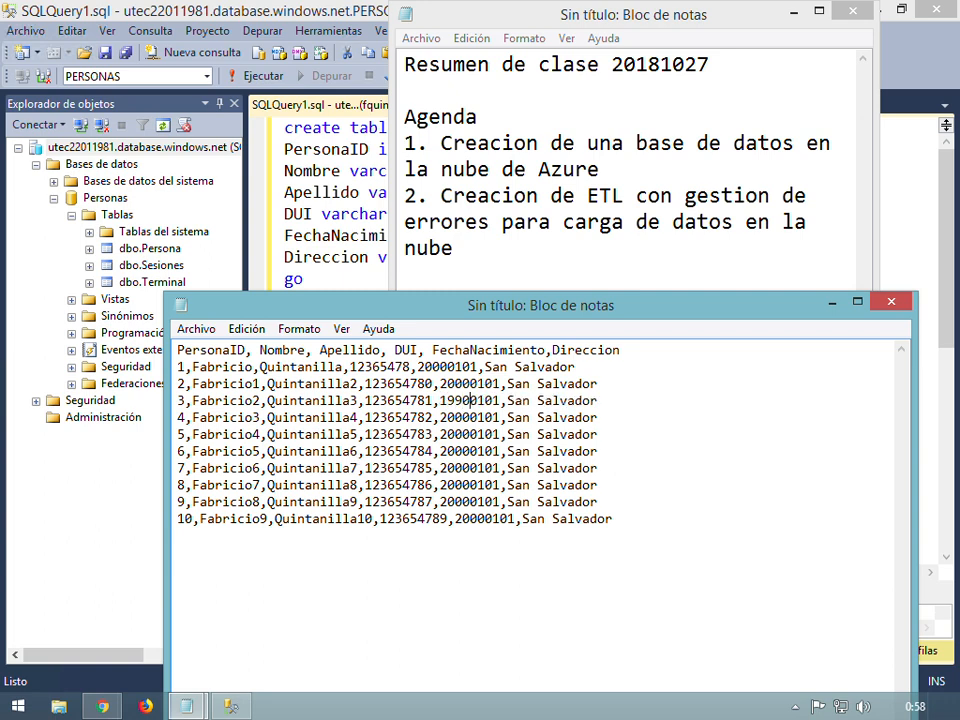
key("Down")
key("BackSpace")
key("BackSpace")
key("BackSpace")
key("BackSpace")
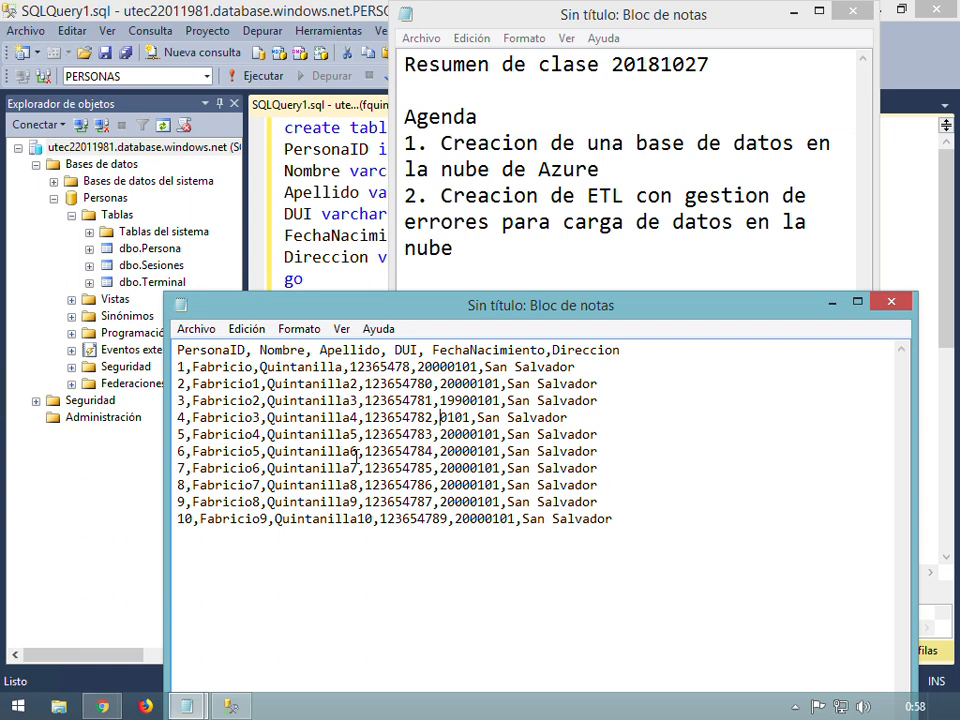
type("1195")
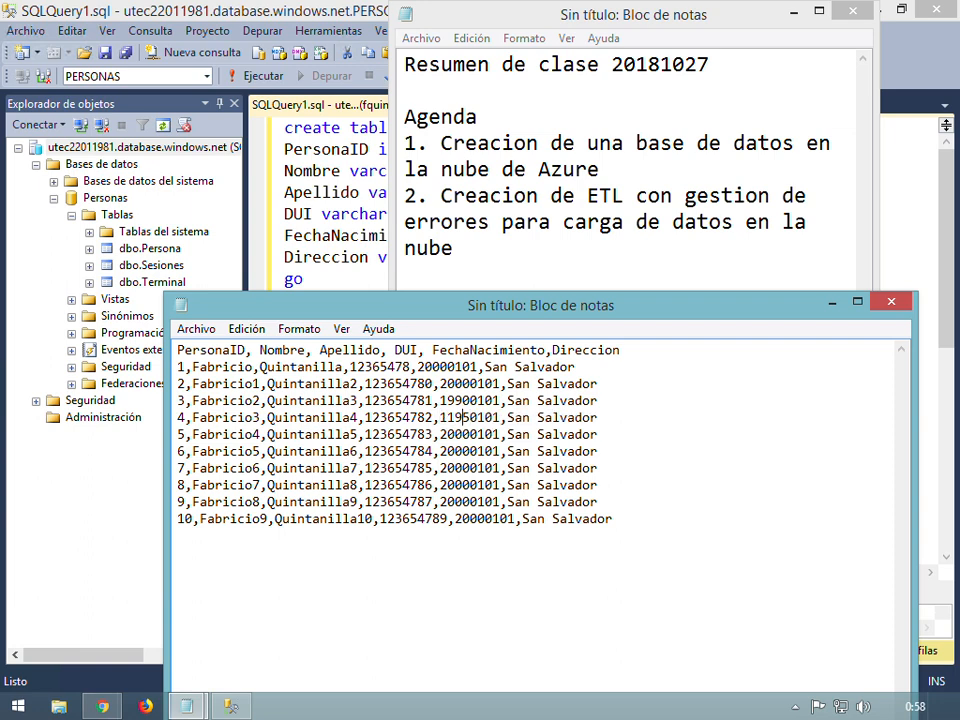
key("Left")
key("Left")
key("BackSpace")
key("Right")
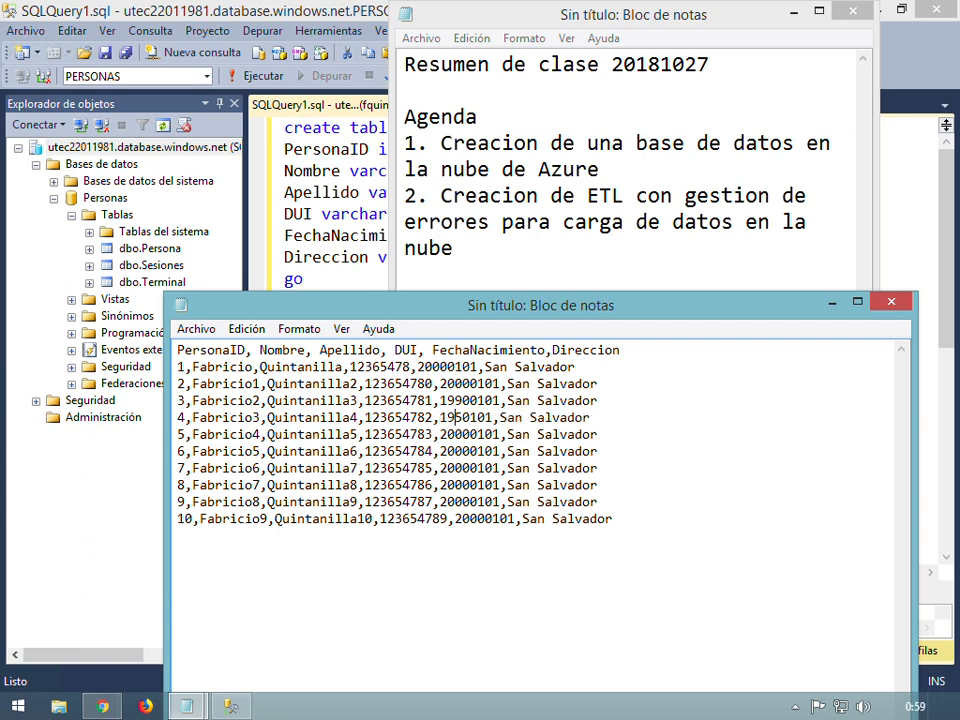
type("9")
key("Down")
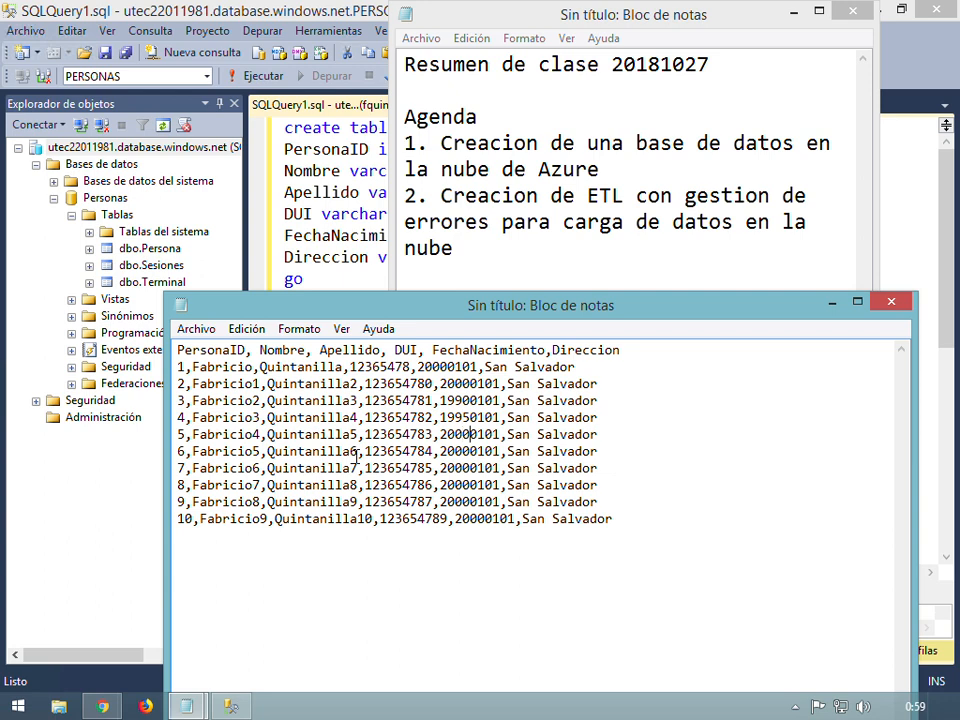
key("BackSpace")
key("BackSpace")
key("BackSpace")
key("BackSpace")
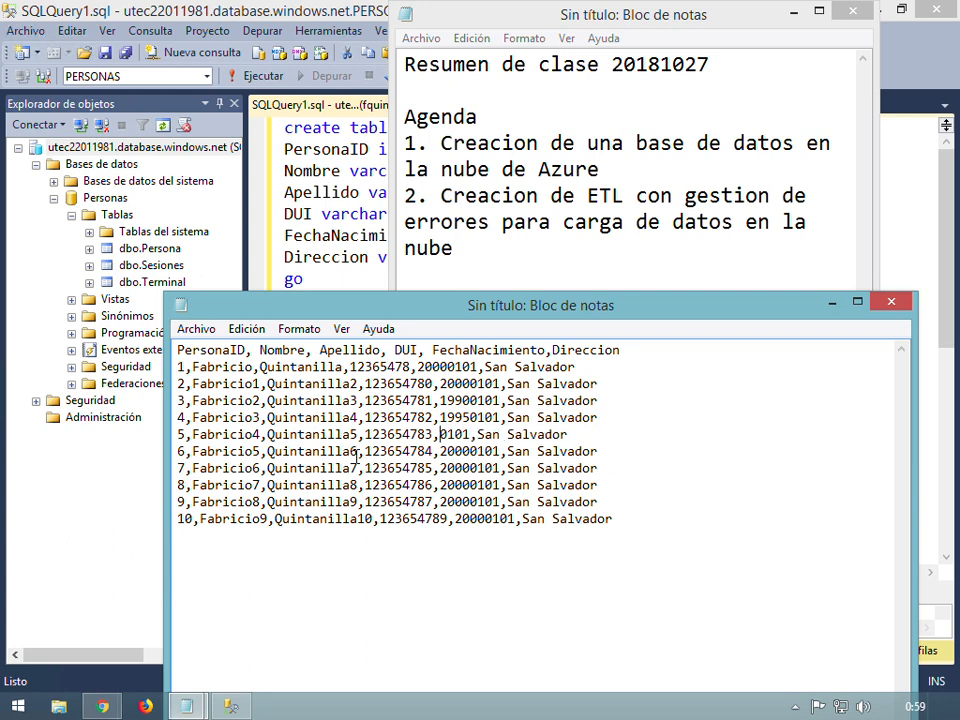
type("1998")
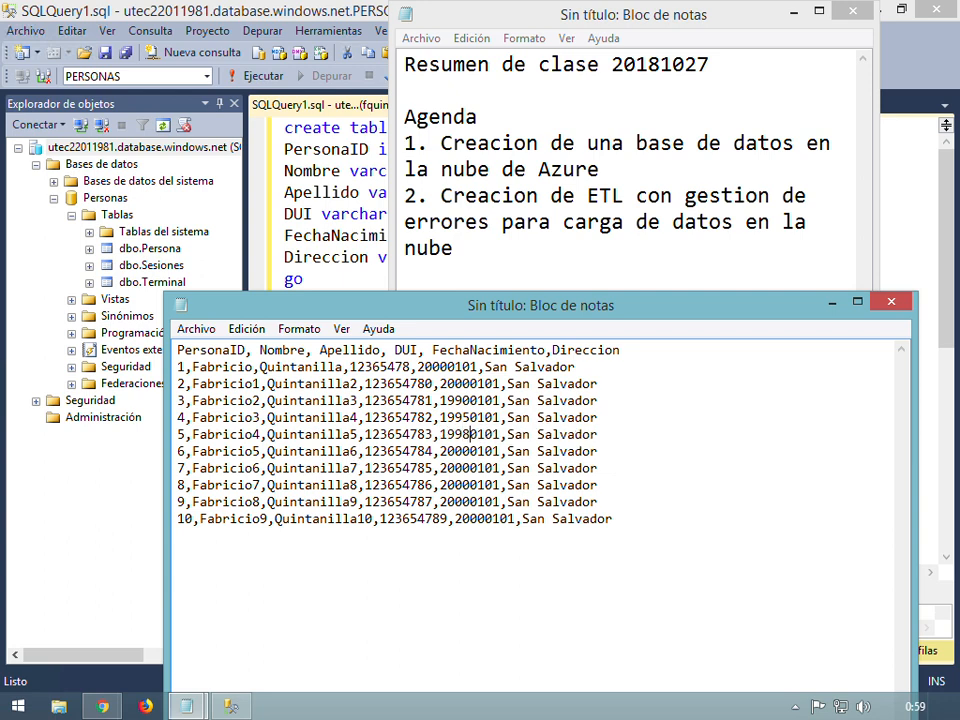
Change the birth dates of rows 6–10 to 20100101, 20150101, 20010101, 20020101 and 20030101
key("Down")
key("BackSpace")
key("BackSpace")
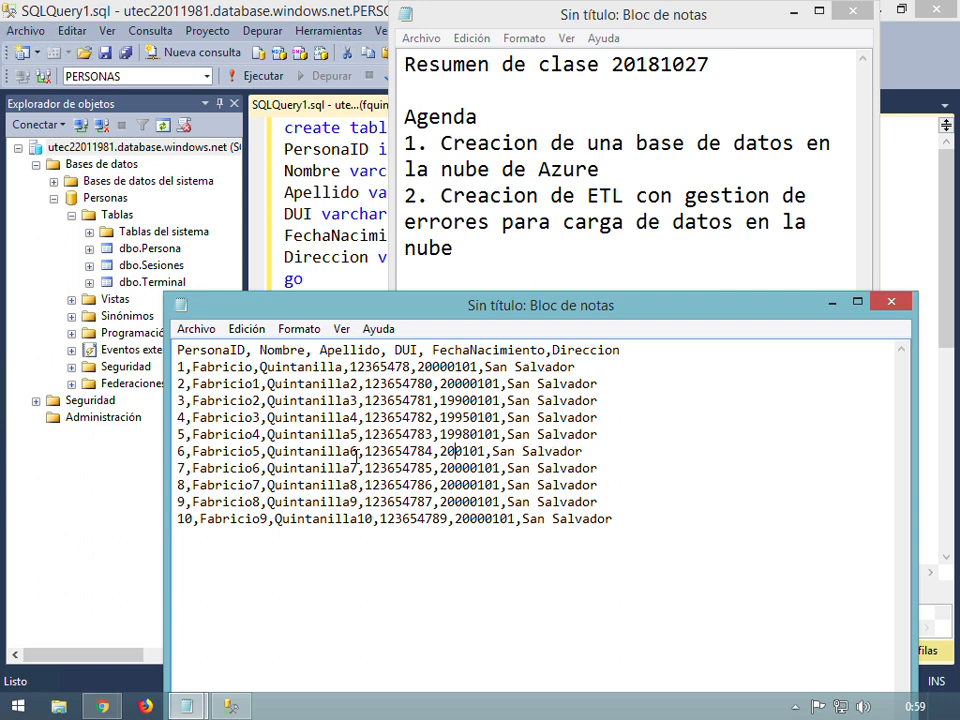
type("10")
key("Down")
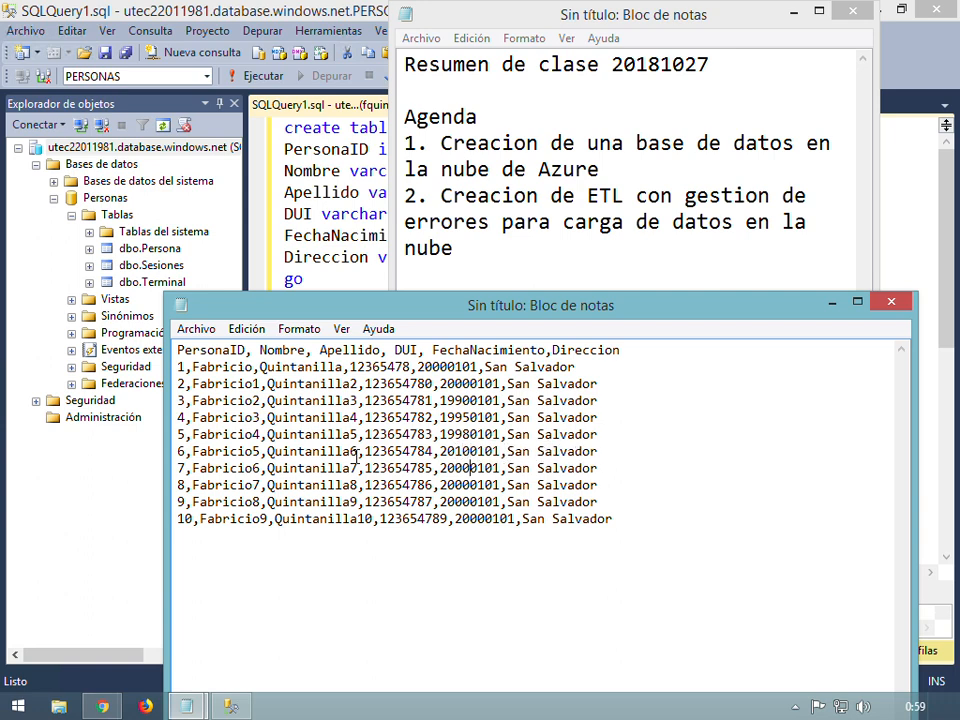
key("BackSpace")
key("BackSpace")
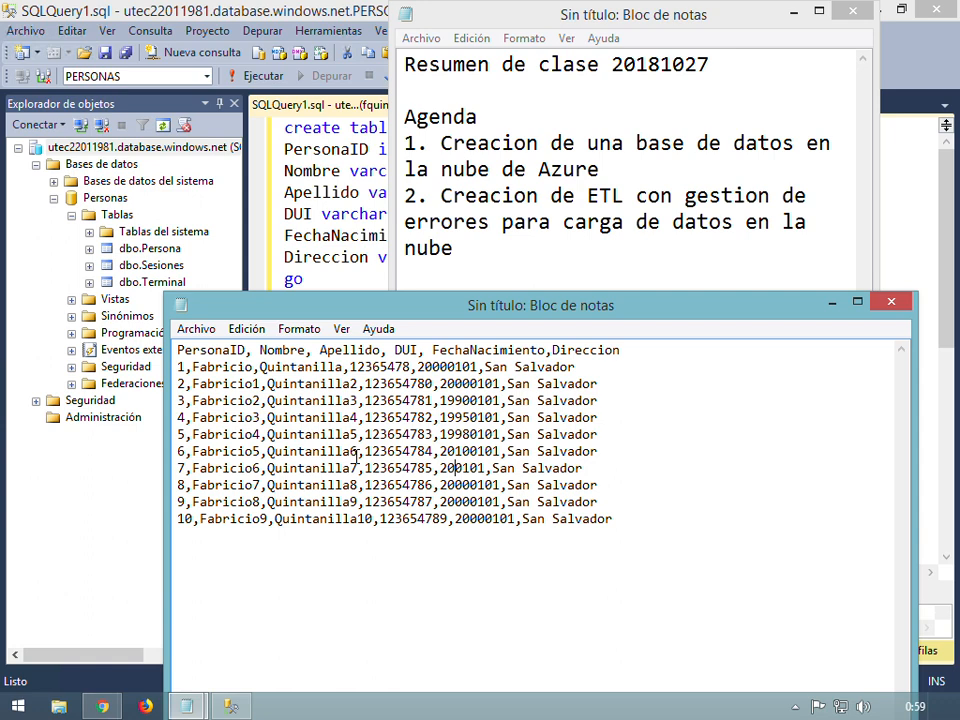
type("15")
key("Down")
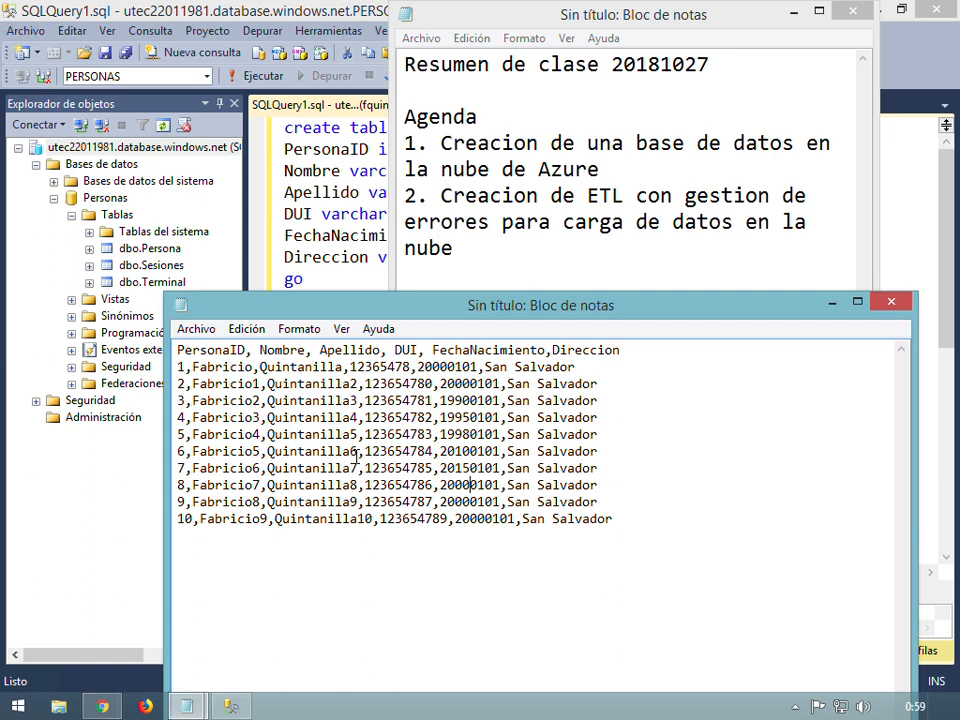
key("BackSpace")
type("1")
key("Down")
key("BackSpace")
type("2")
key("Down")
key("Right")
key("BackSpace")
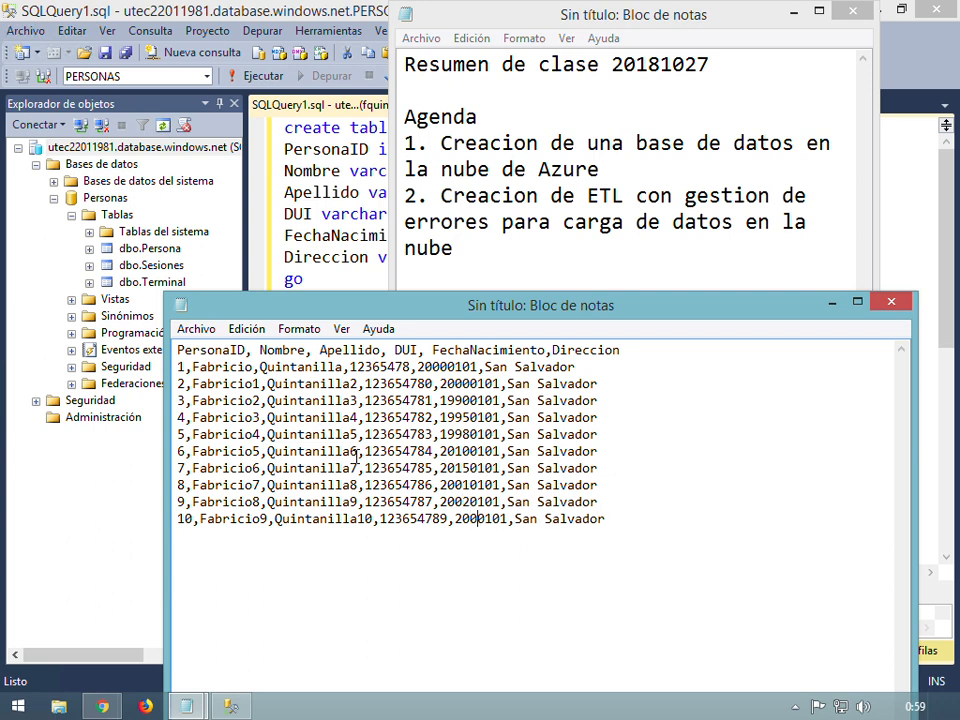
type("3")
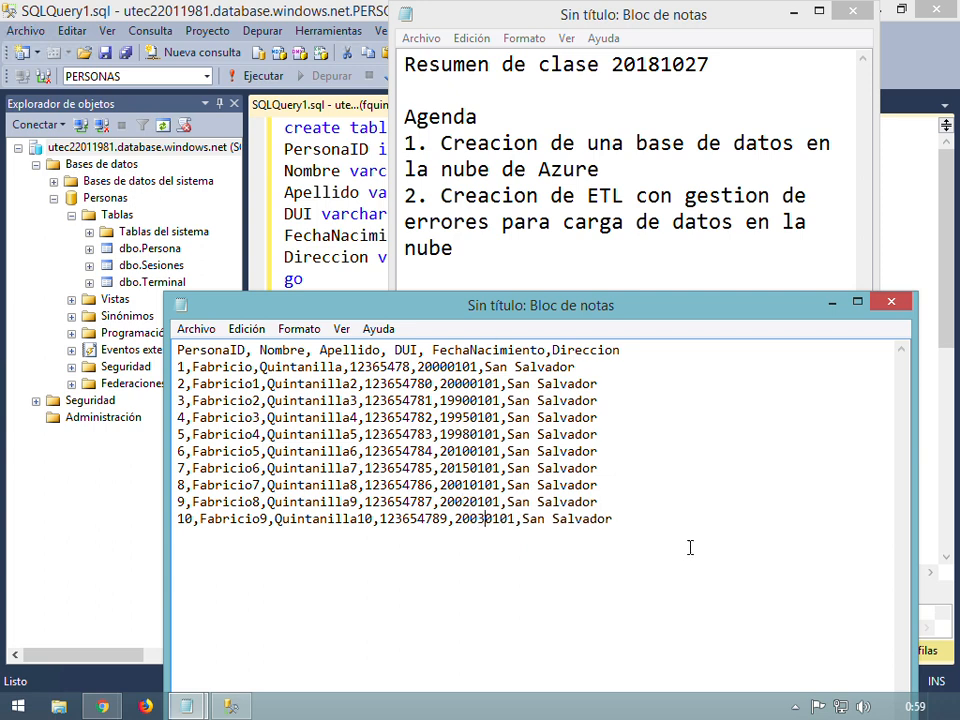
Replace Salvador with Santa Ana in row 3's address
double_click(552, 401)
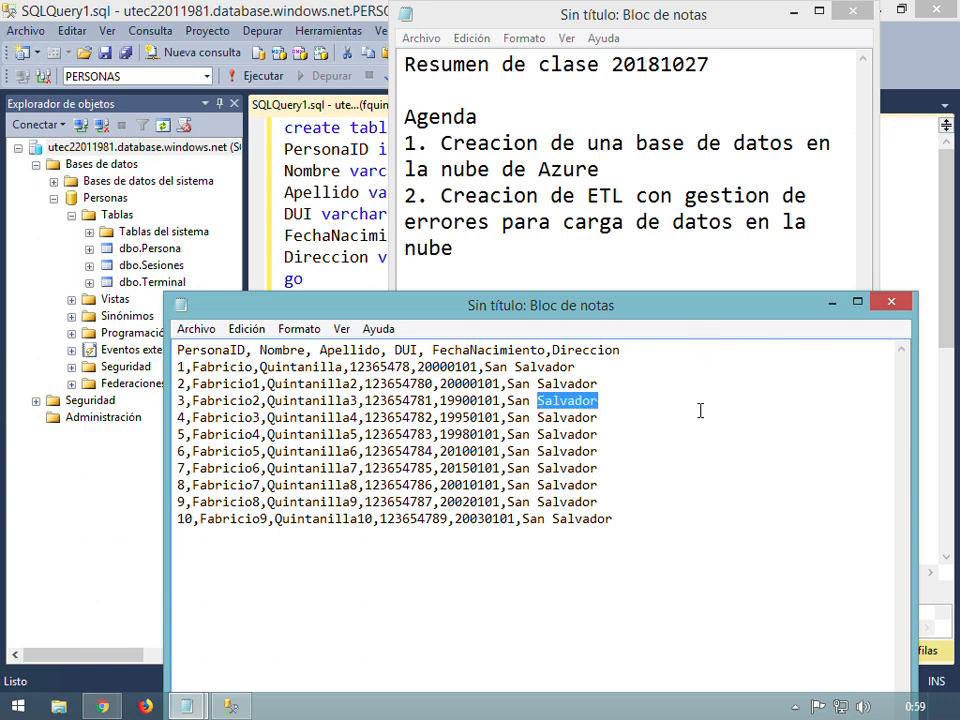
key("BackSpace")
key("BackSpace")
type("ta Aa")
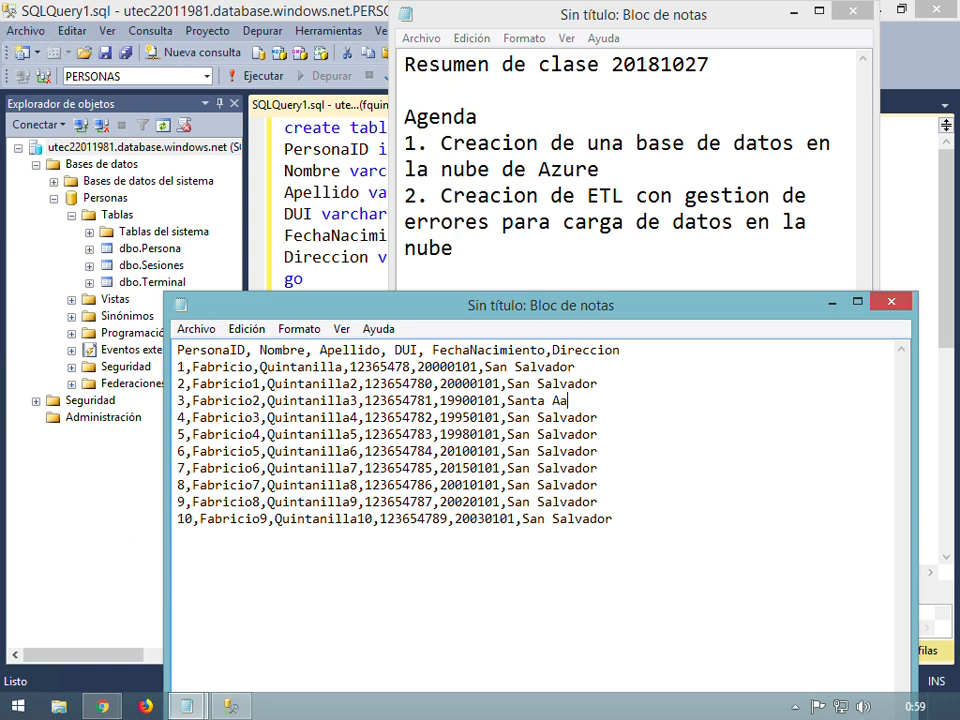
key("BackSpace")
type("ma")
key("BackSpace")
key("BackSpace")
type("na")
Change row 4's address from San Salvador to San Miguel
left_click(700, 410)
key("BackSpace")
key("BackSpace")
key("BackSpace")
key("BackSpace")
key("BackSpace")
key("BackSpace")
key("BackSpace")
key("BackSpace")
type("Miguel")
Save the Notepad data as Persona.csv in D:\Data, with all file types shown
left_click(196, 328)
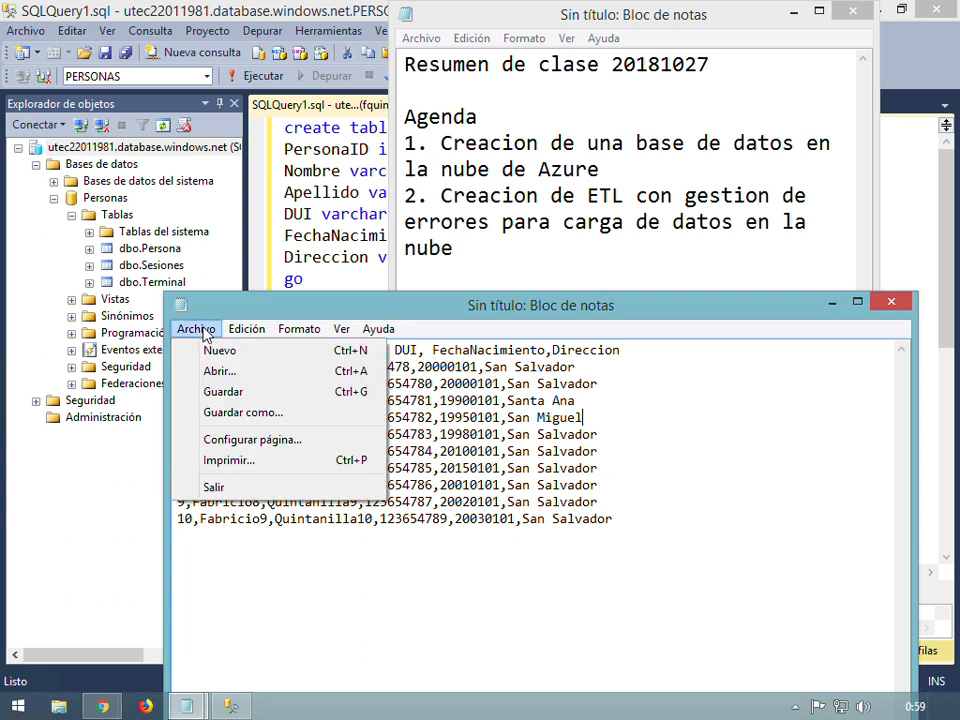
left_click(224, 391)
left_click_drag(453, 224, 643, 183)
left_click(459, 449)
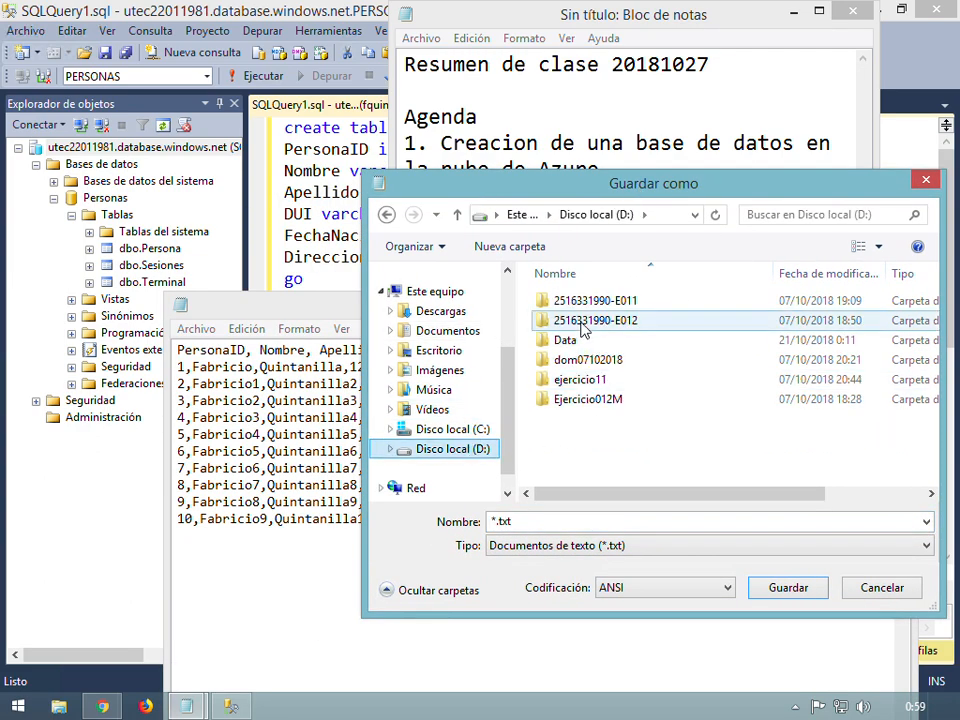
double_click(572, 340)
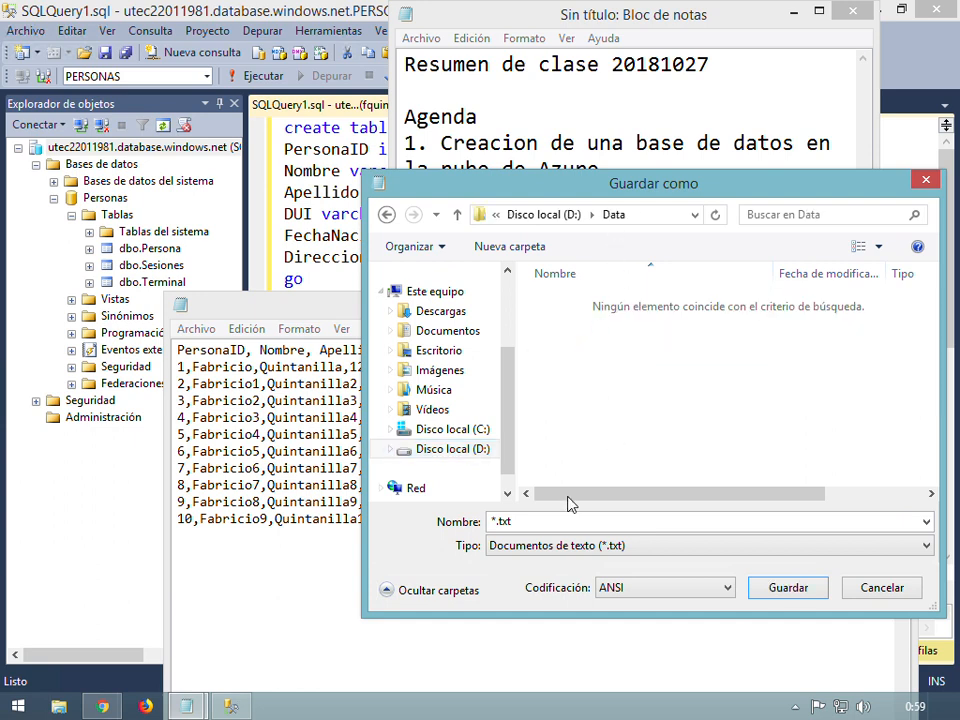
left_click(574, 544)
left_click(556, 580)
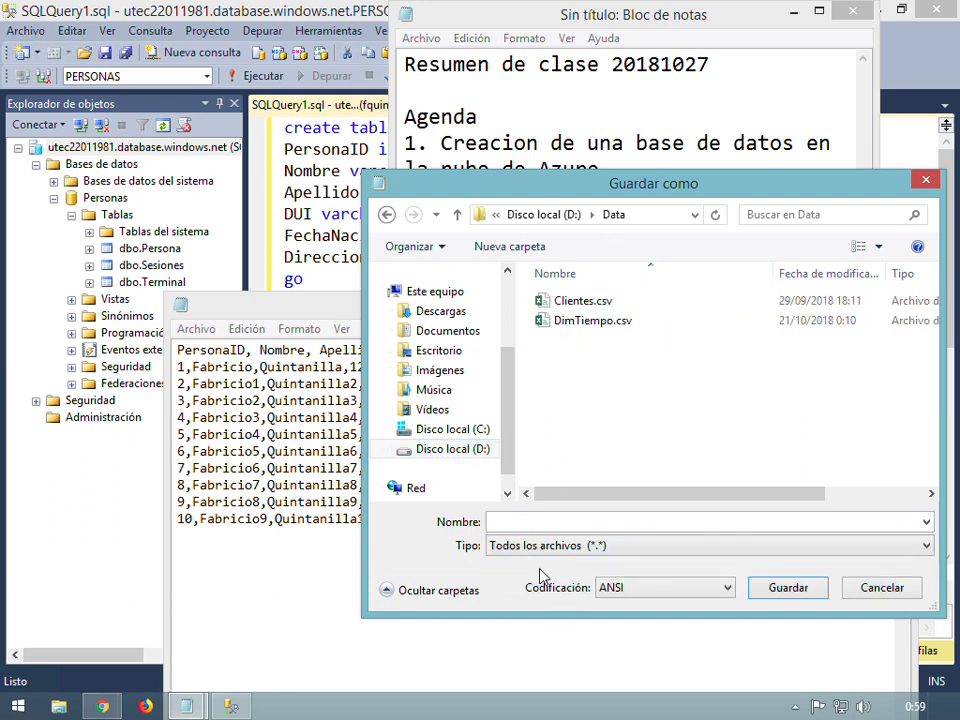
left_click(591, 521)
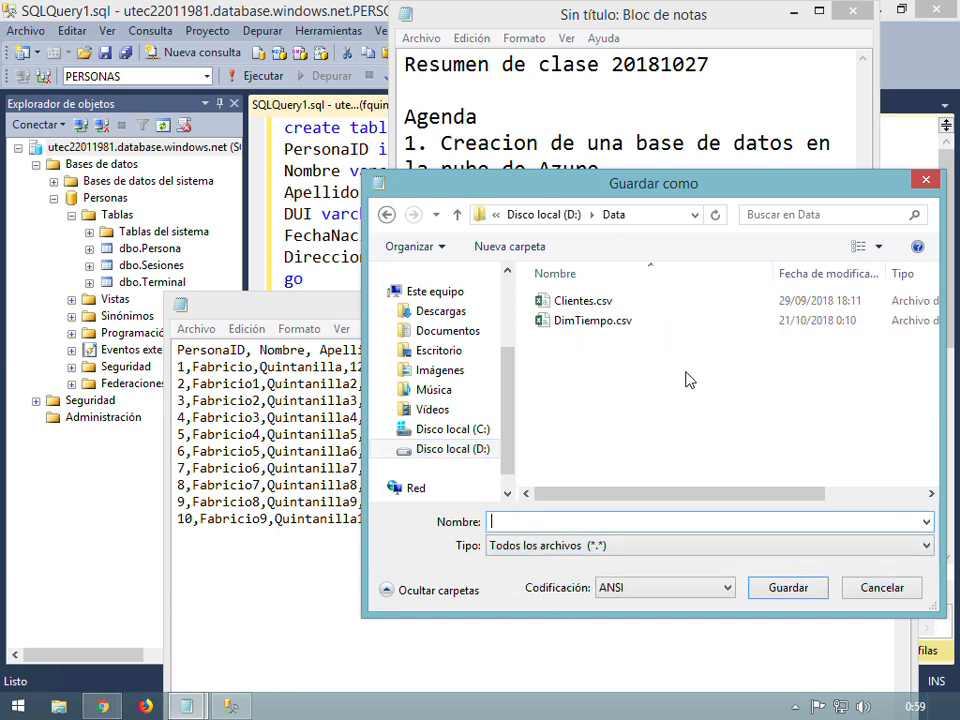
type("Persona")
type(".csv")
Confirm saving Persona.csv, close it, and bring the SSMS query window back into focus
left_click(769, 596)
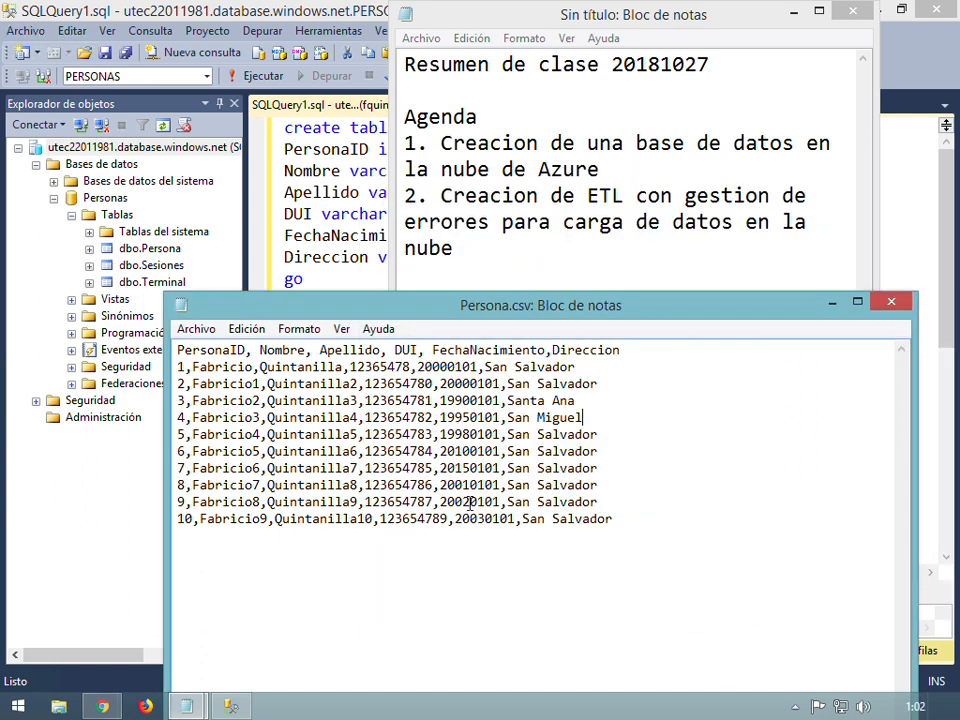
left_click(891, 301)
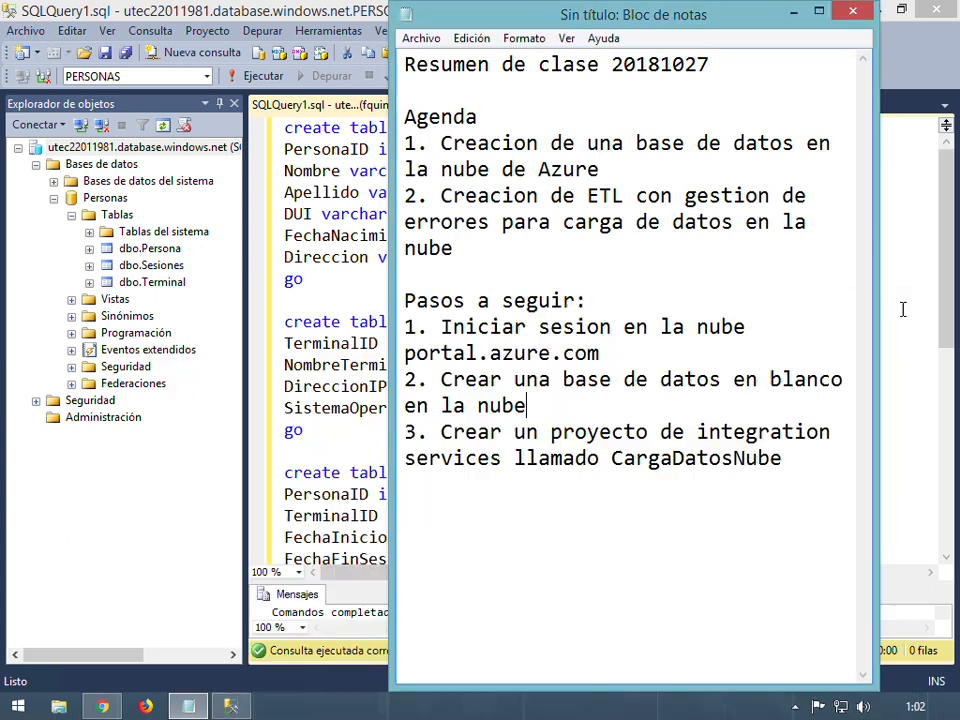
left_click(329, 511)
left_click(345, 444)
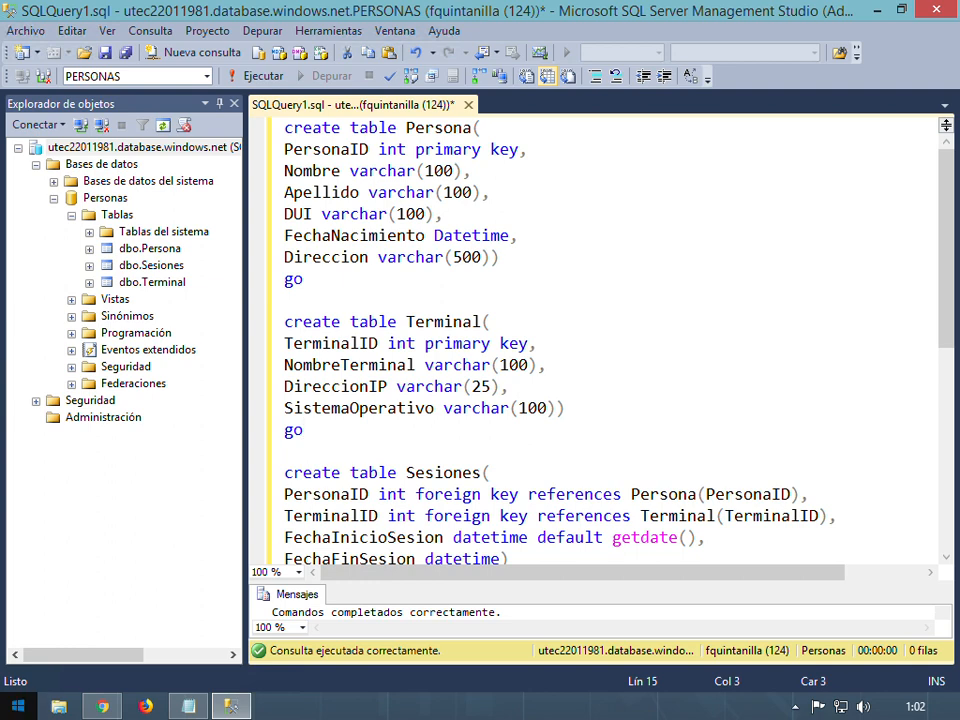
Search the Start screen for 'visual' and launch Visual Studio 2013 from the results
left_click(8, 712)
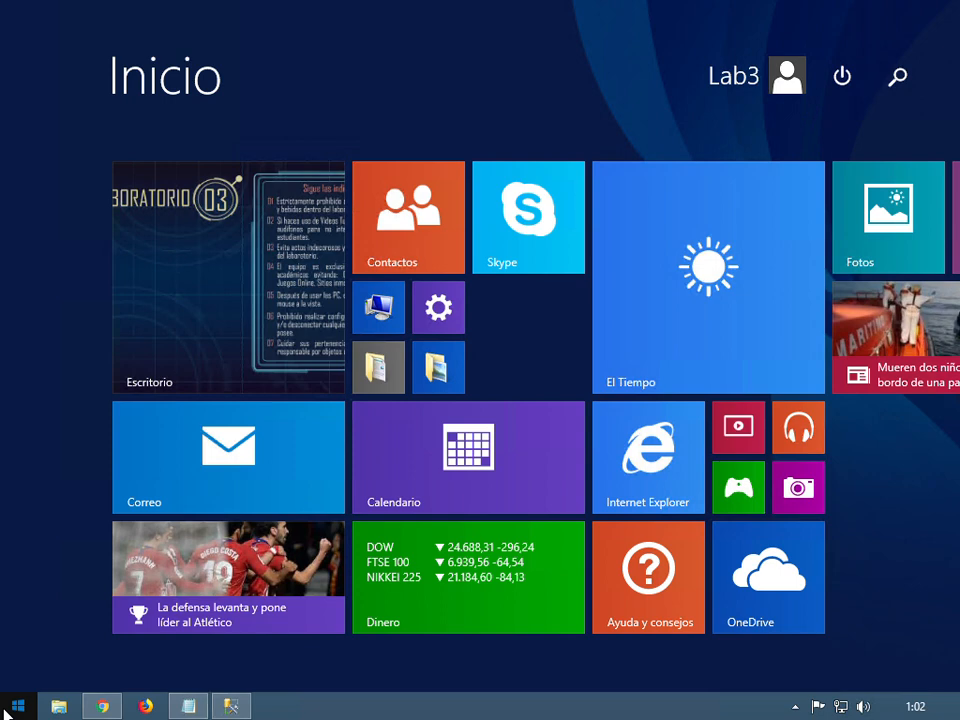
type("visual Studio 2013")
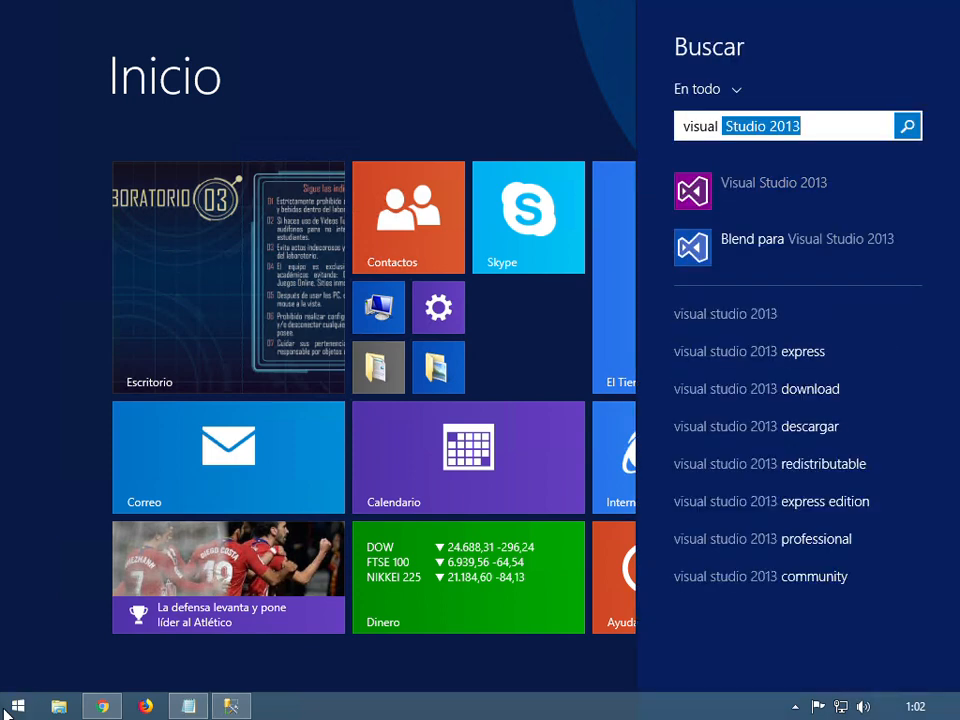
key("Return")
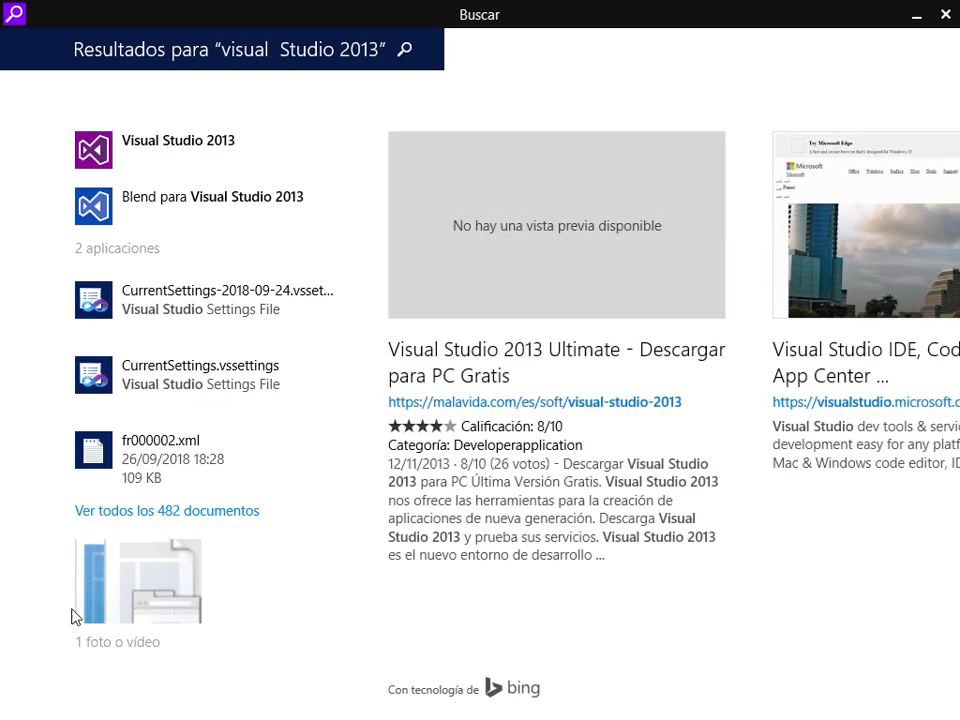
left_click(253, 147)
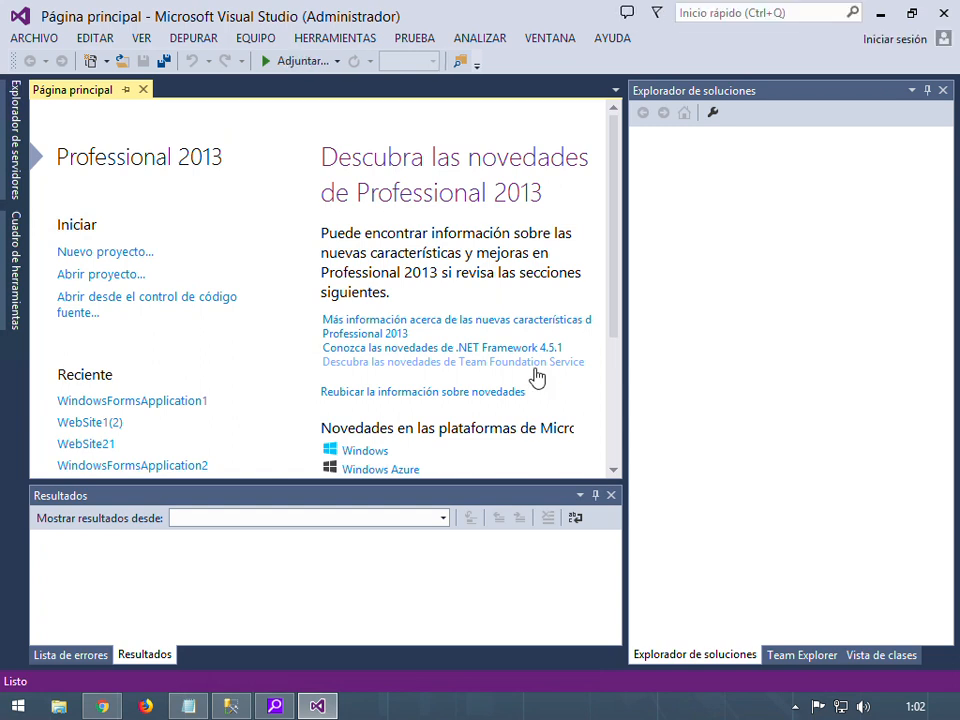
Create a Business Intelligence Integration Services project named CargarDatosPersona
left_click(596, 496)
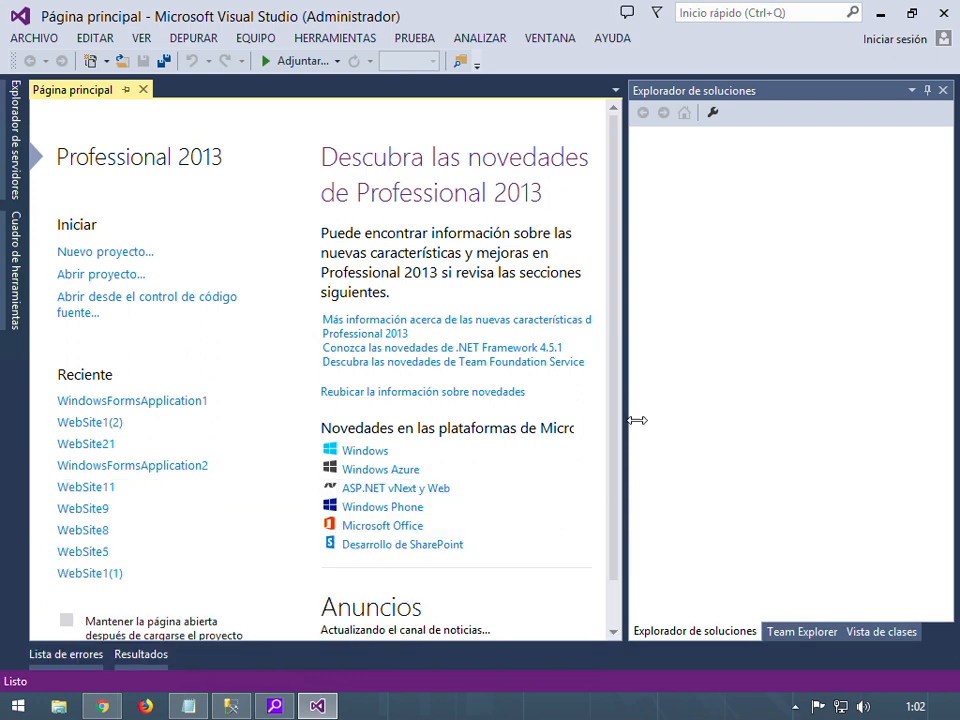
left_click_drag(630, 420, 686, 420)
left_click(80, 252)
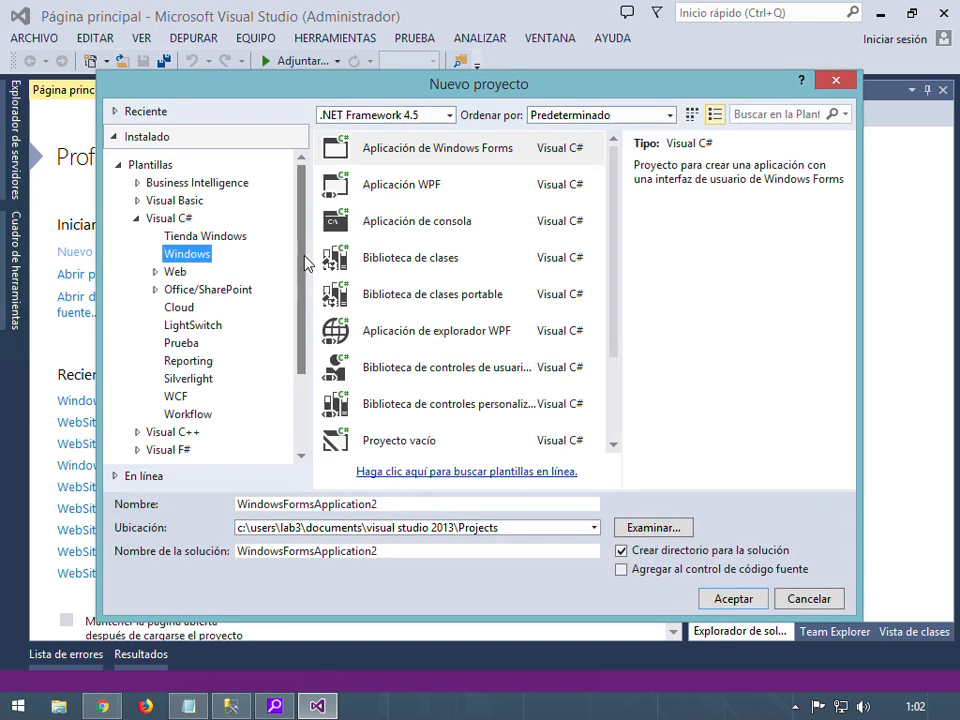
left_click(184, 187)
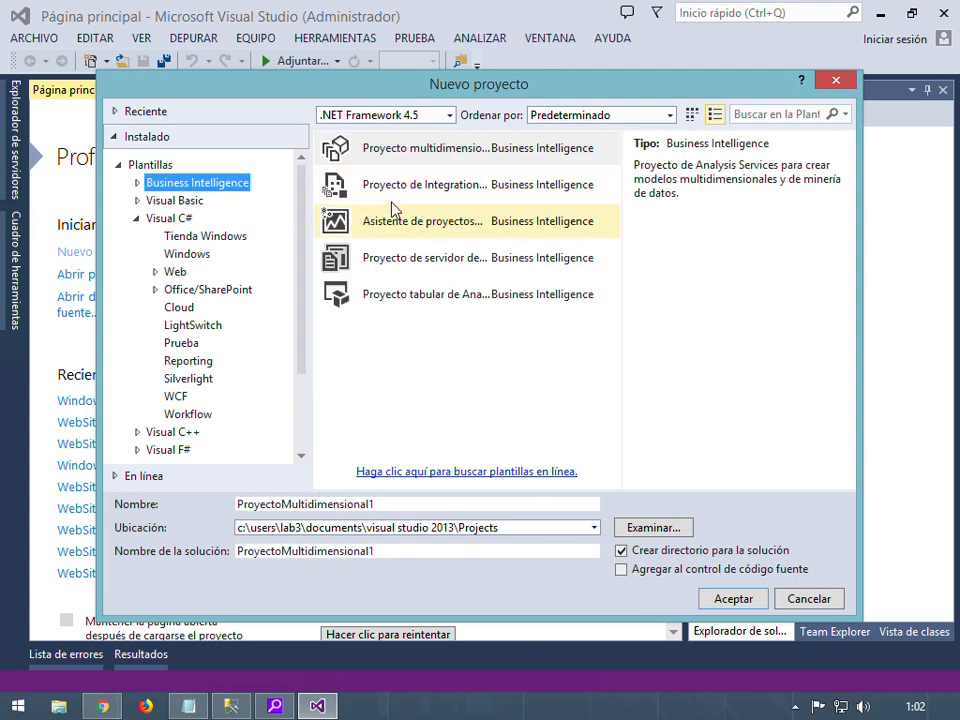
left_click(450, 198)
left_click(446, 506)
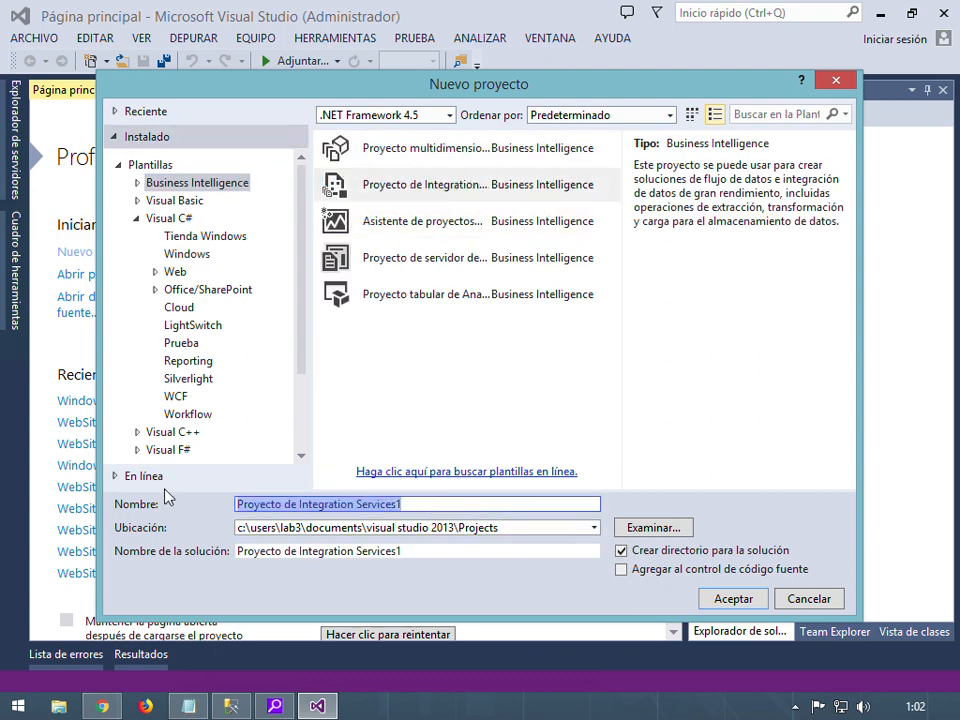
type("Car")
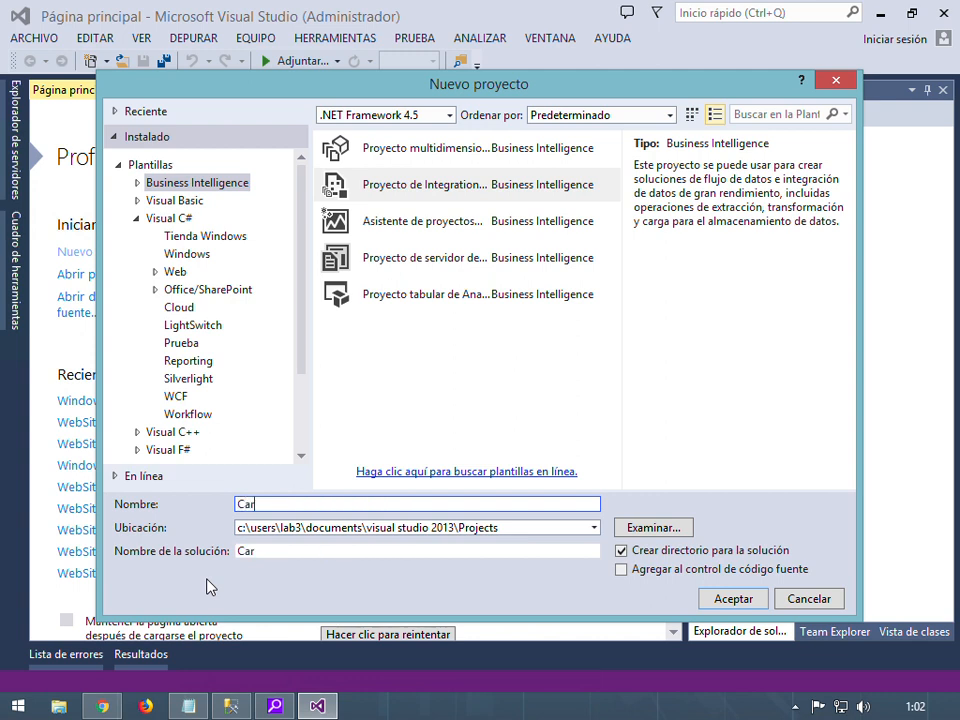
type("garDatosPerson")
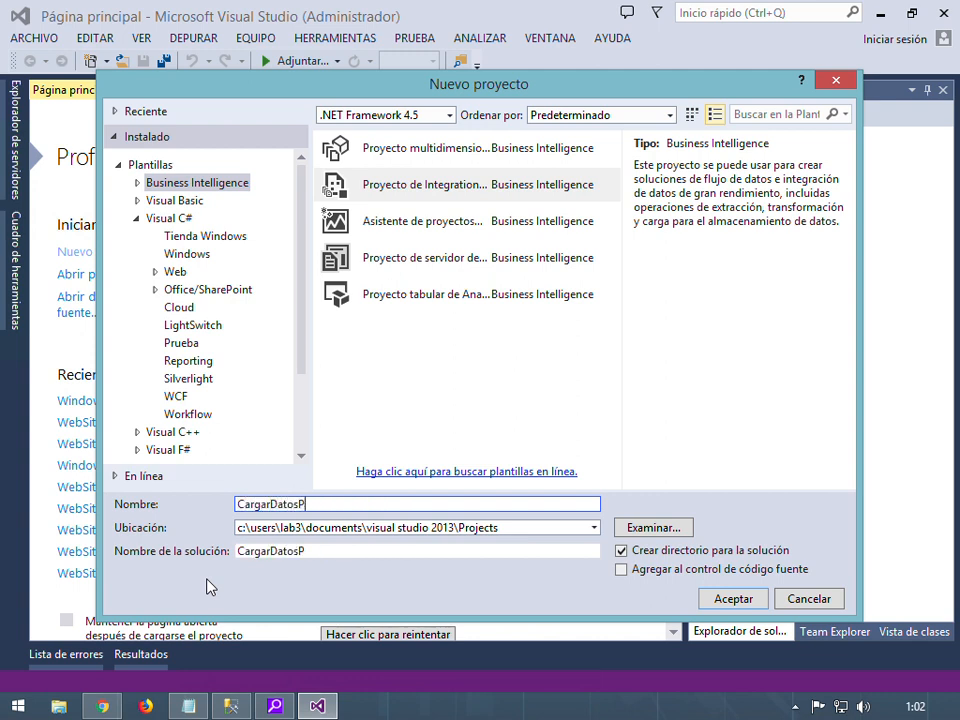
type("a")
left_click(735, 600)
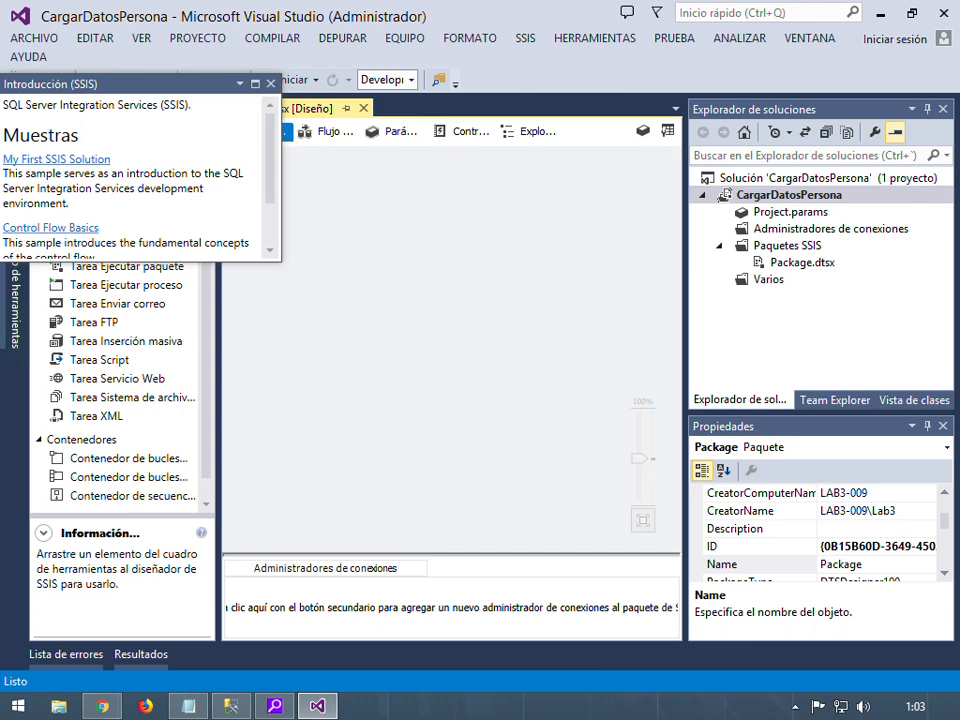
Close the SSIS introduction panel and reposition the Properties panel to widen the Package.dtsx designer
left_click(270, 84)
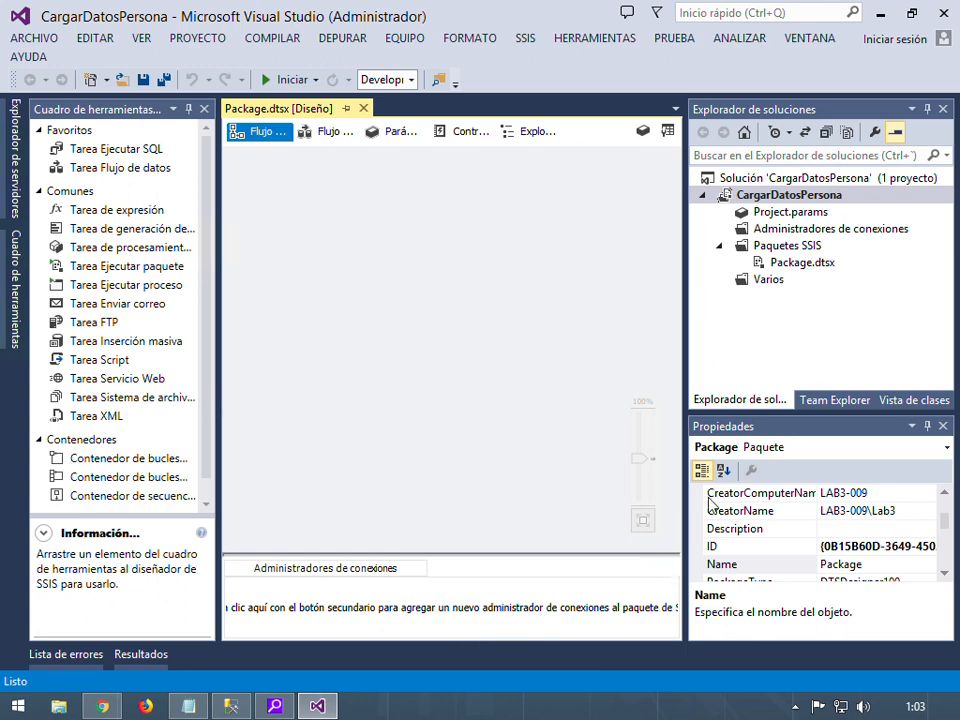
left_click_drag(776, 428, 824, 388)
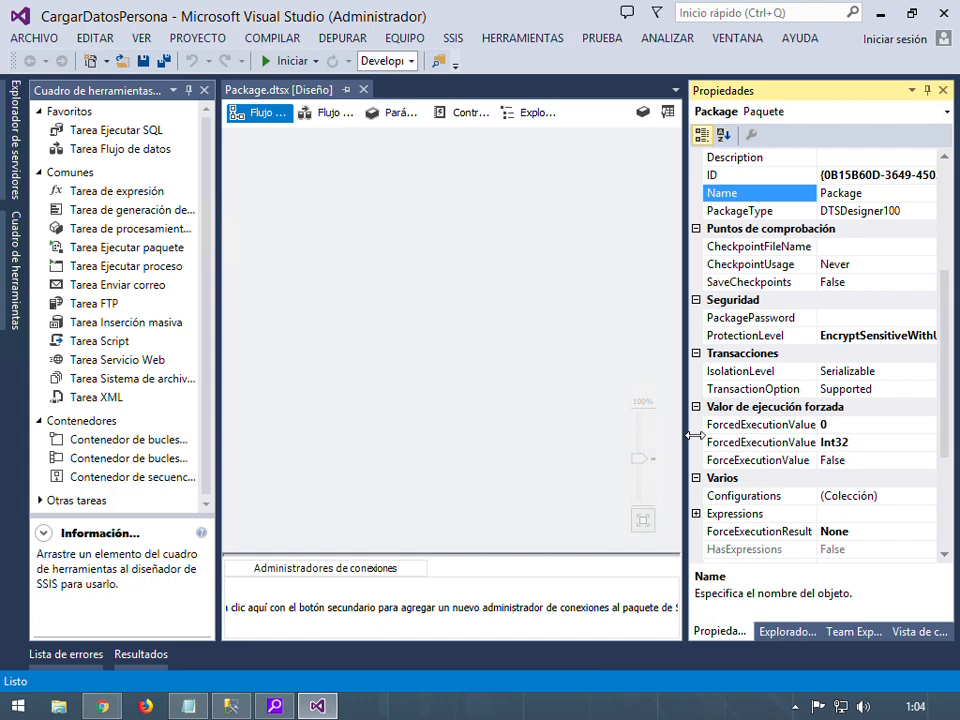
left_click_drag(694, 435, 739, 435)
left_click(332, 439)
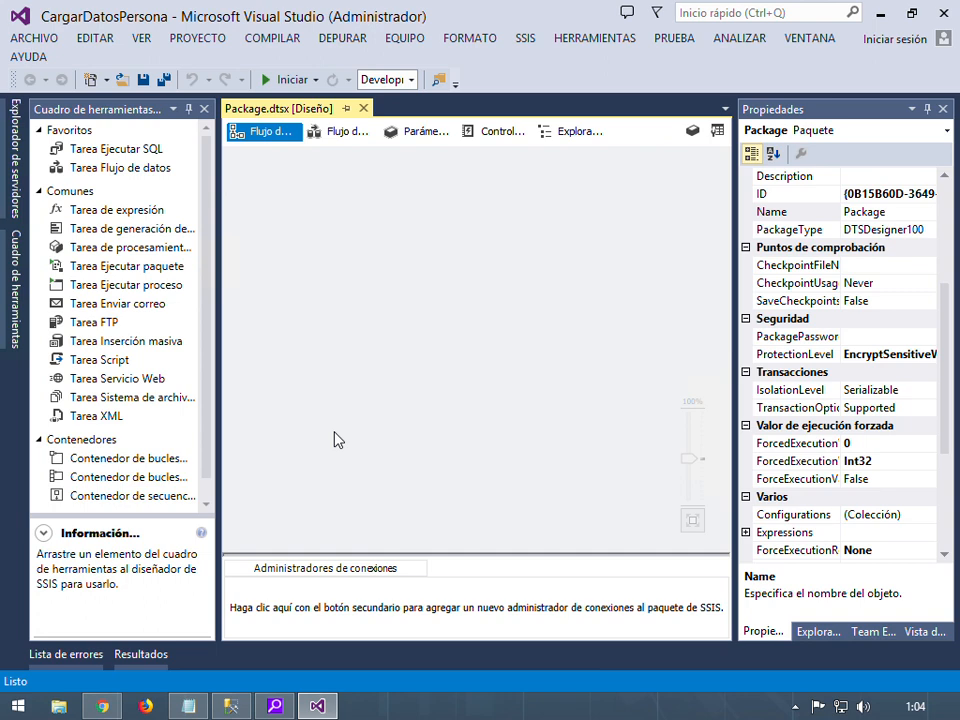
Add a new flat file connection named 'Archivo de personas' and browse for its source file
right_click(345, 607)
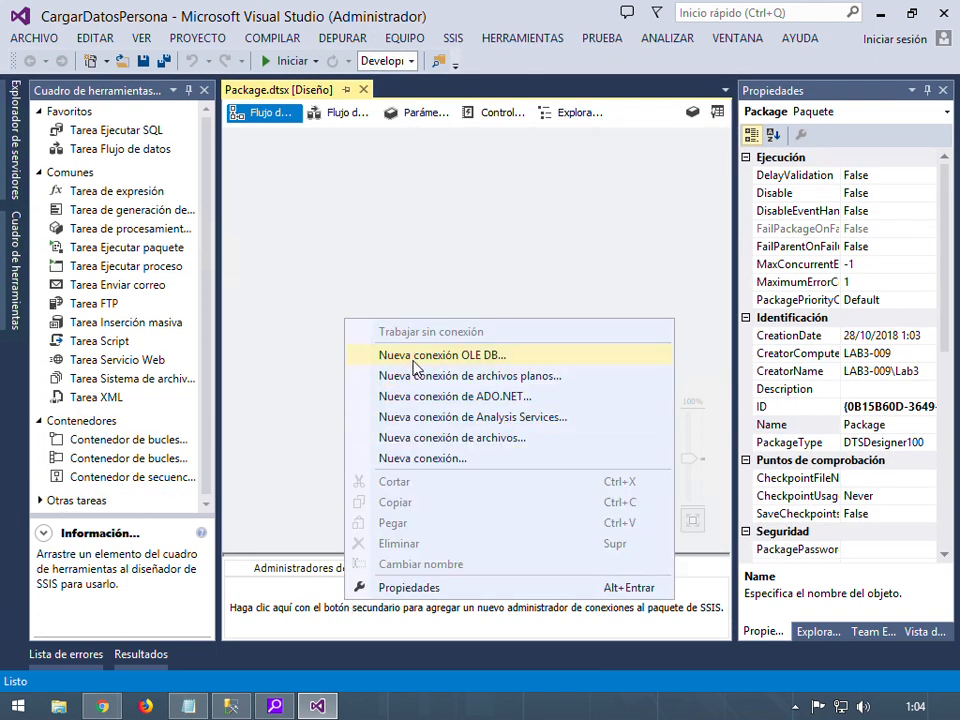
left_click(516, 385)
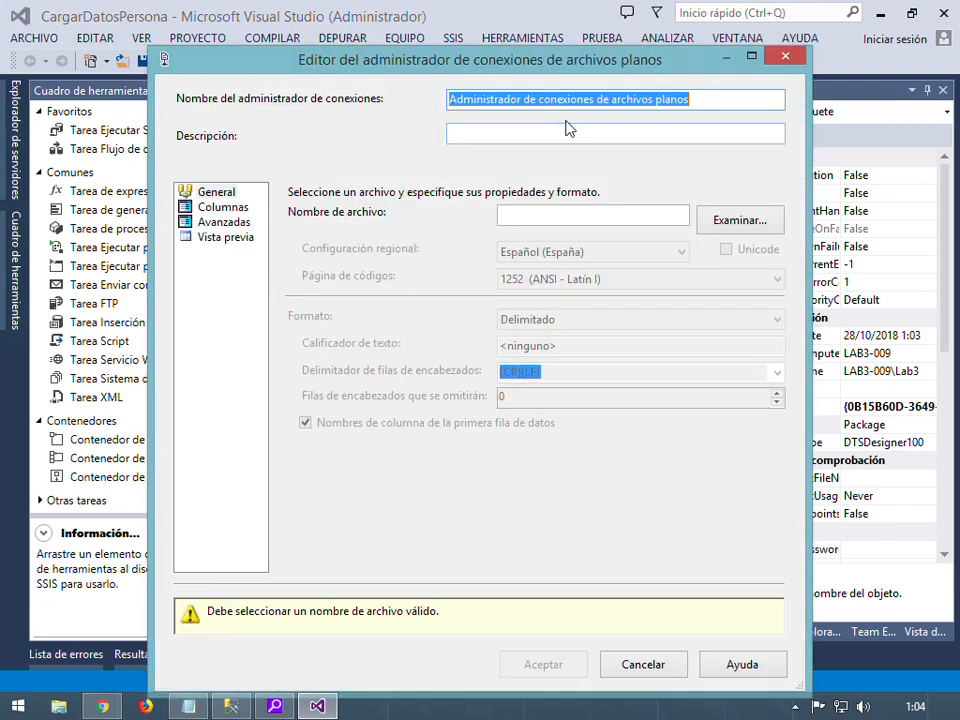
type("L")
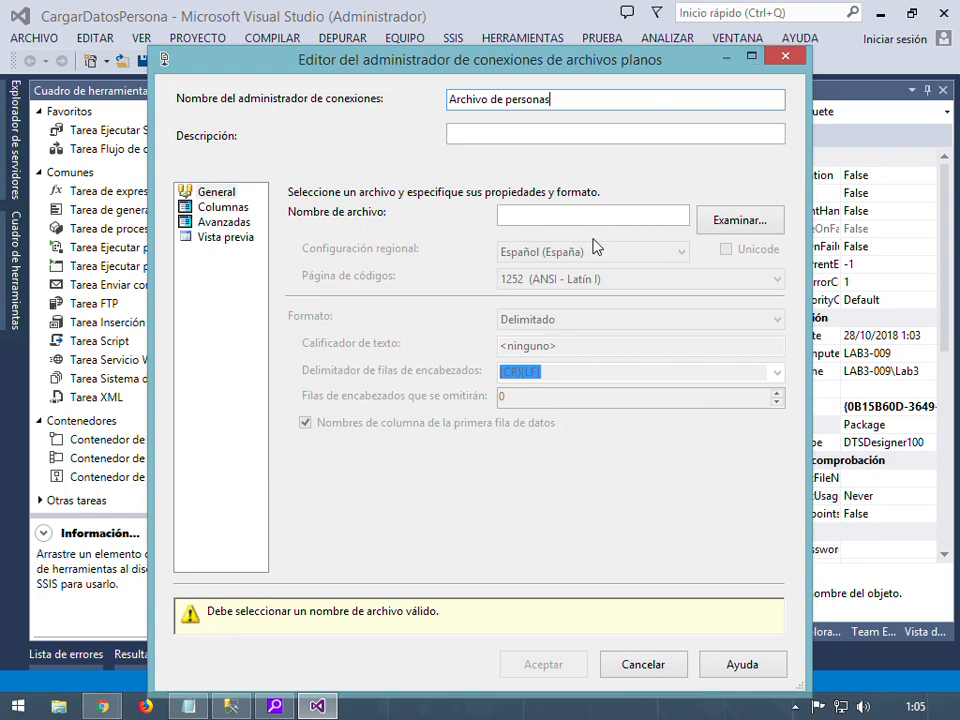
left_click(731, 226)
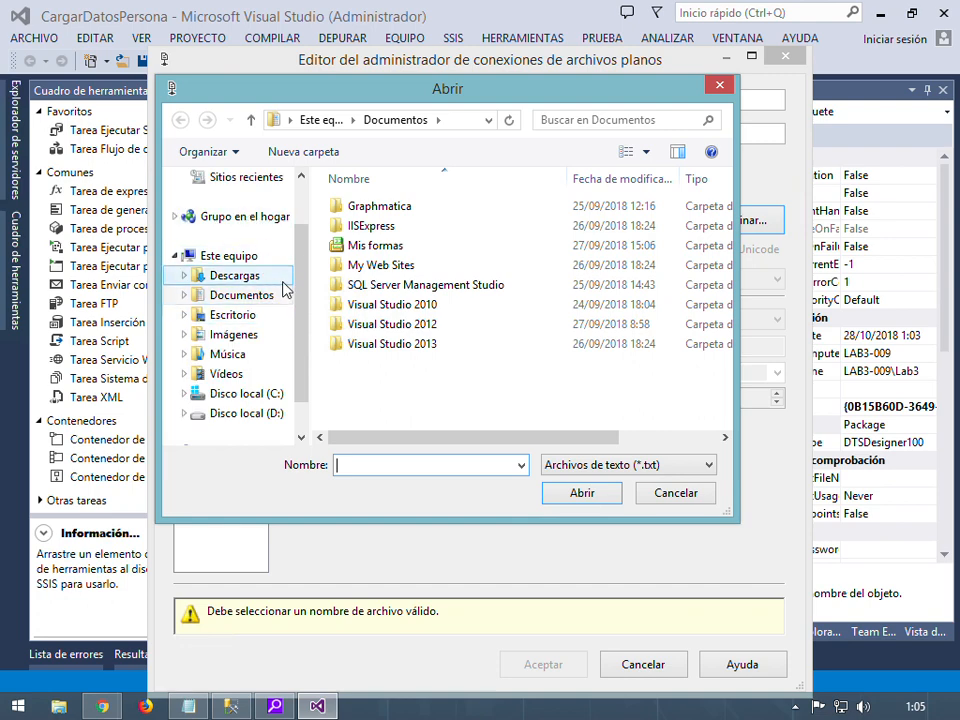
Pick Persona.csv from D:\Data, filtering the list to CSV files
left_click(264, 413)
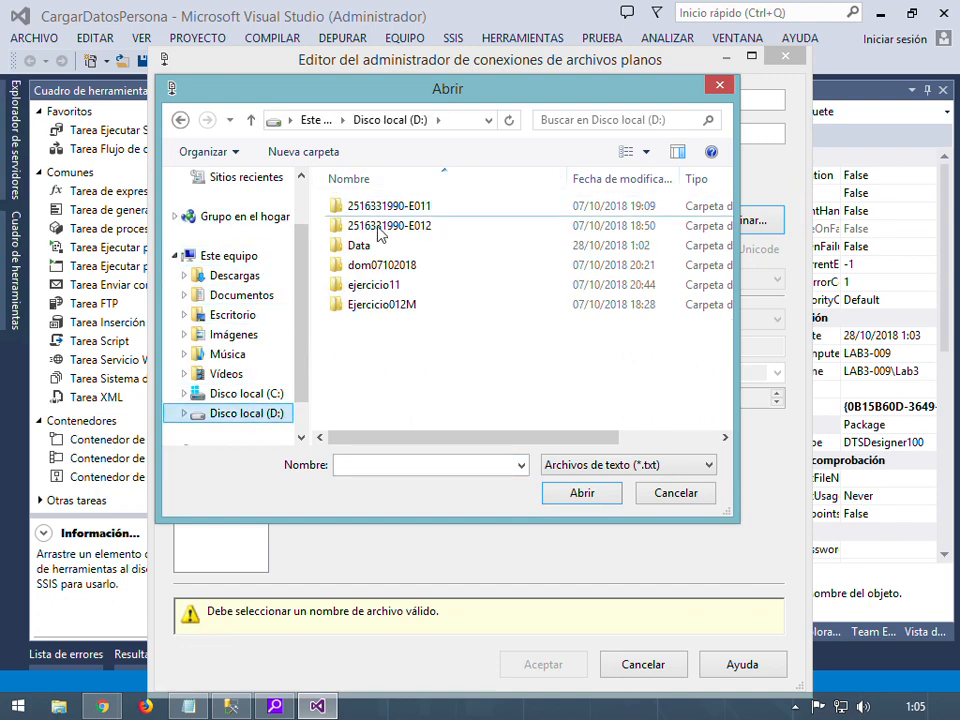
double_click(360, 246)
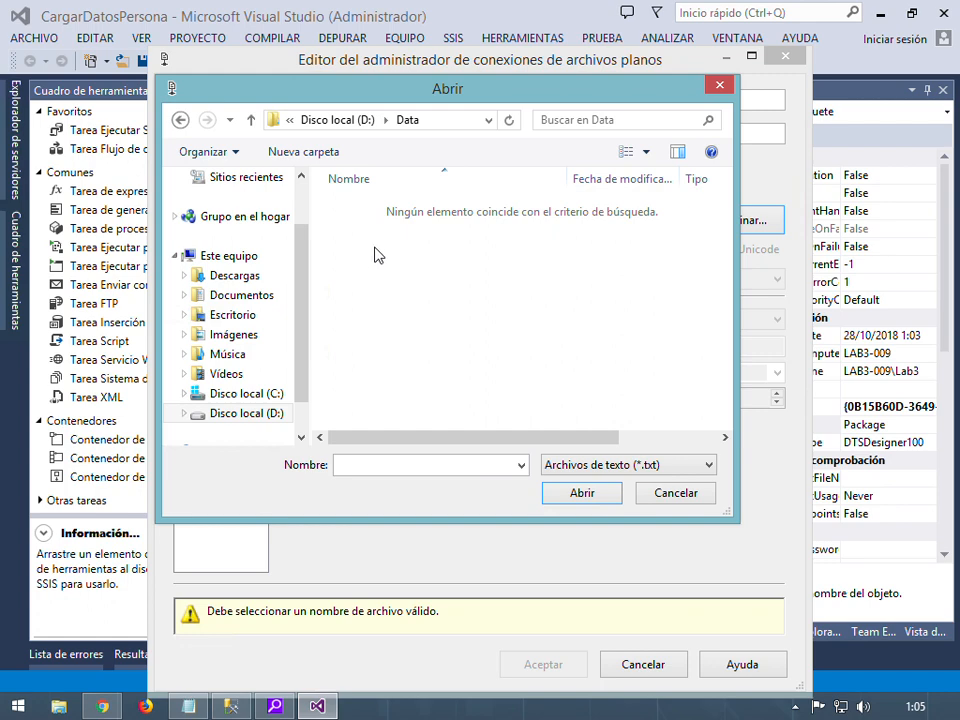
left_click(621, 465)
left_click(623, 497)
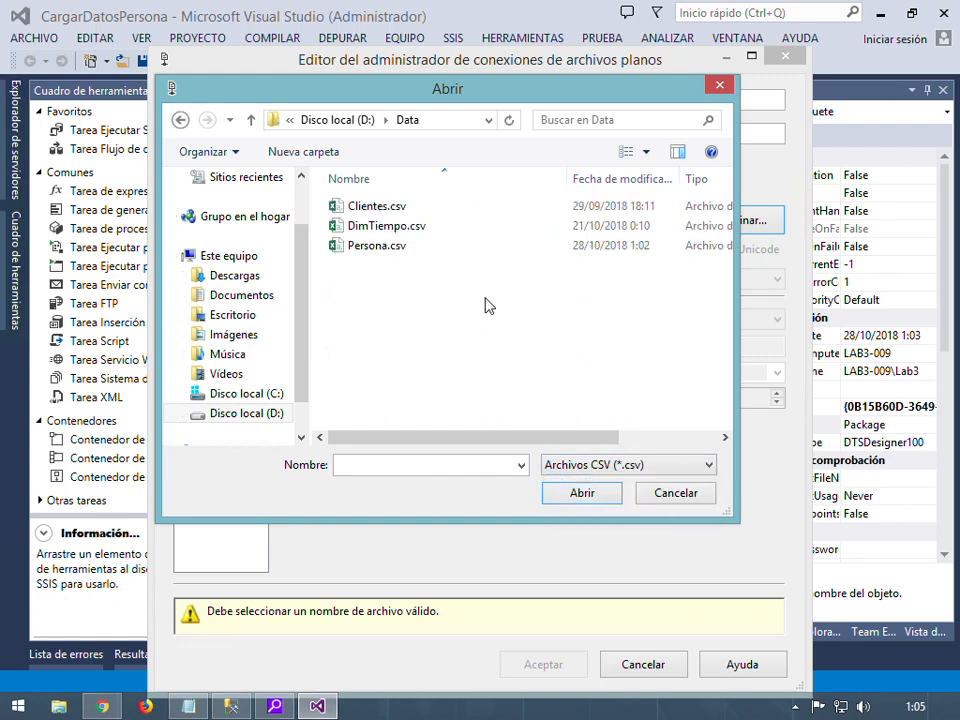
left_click(389, 252)
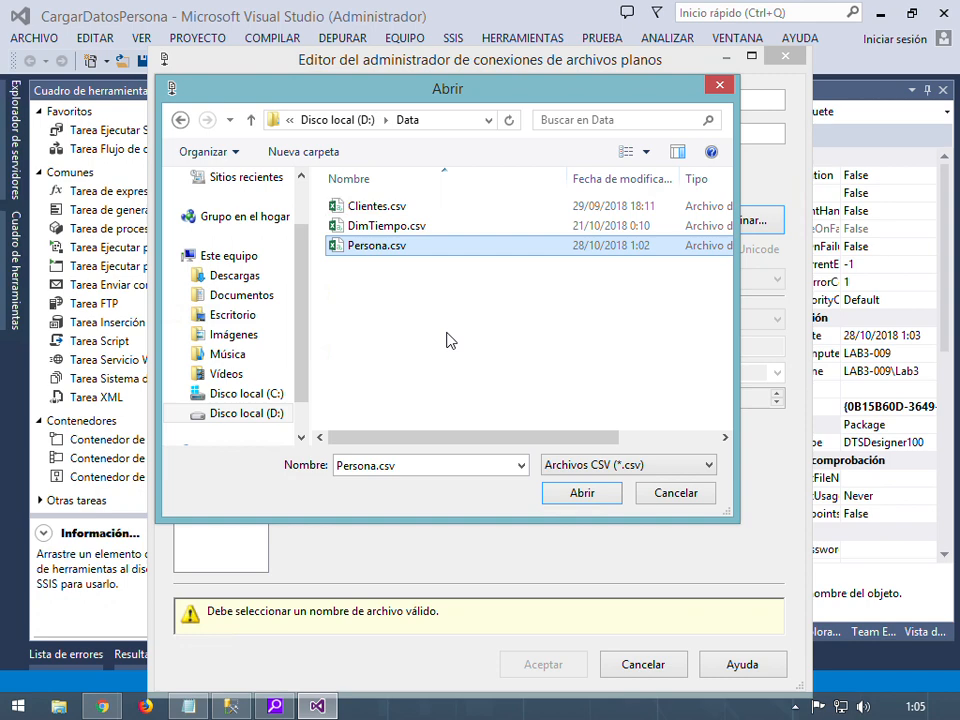
left_click(592, 495)
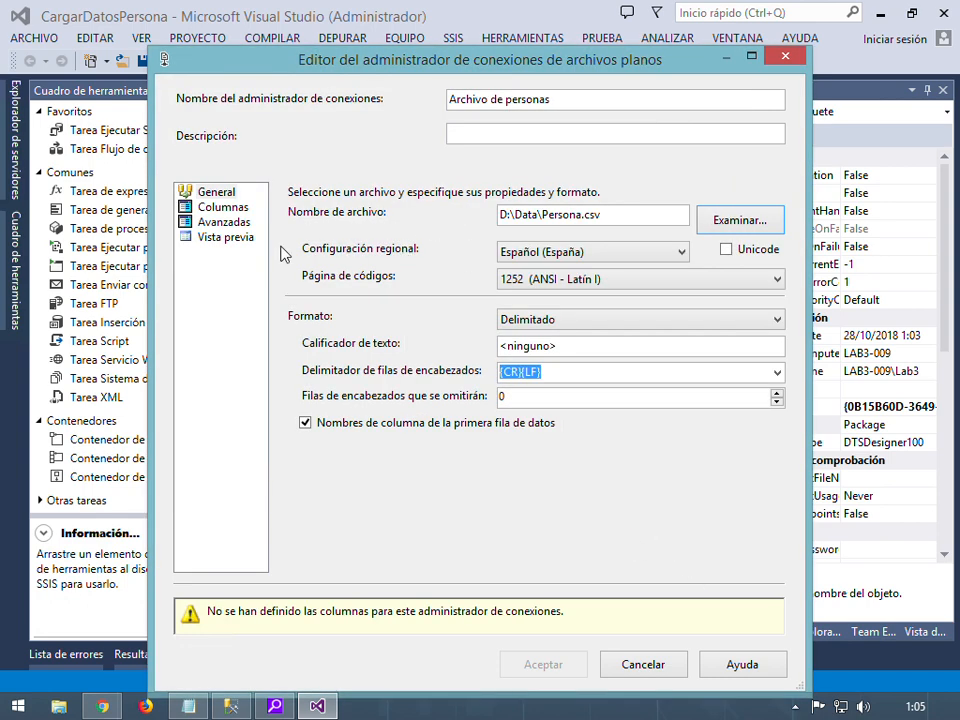
On the Advanced page, set FechaNacimiento's data type to date [DT_DATE]
left_click(240, 208)
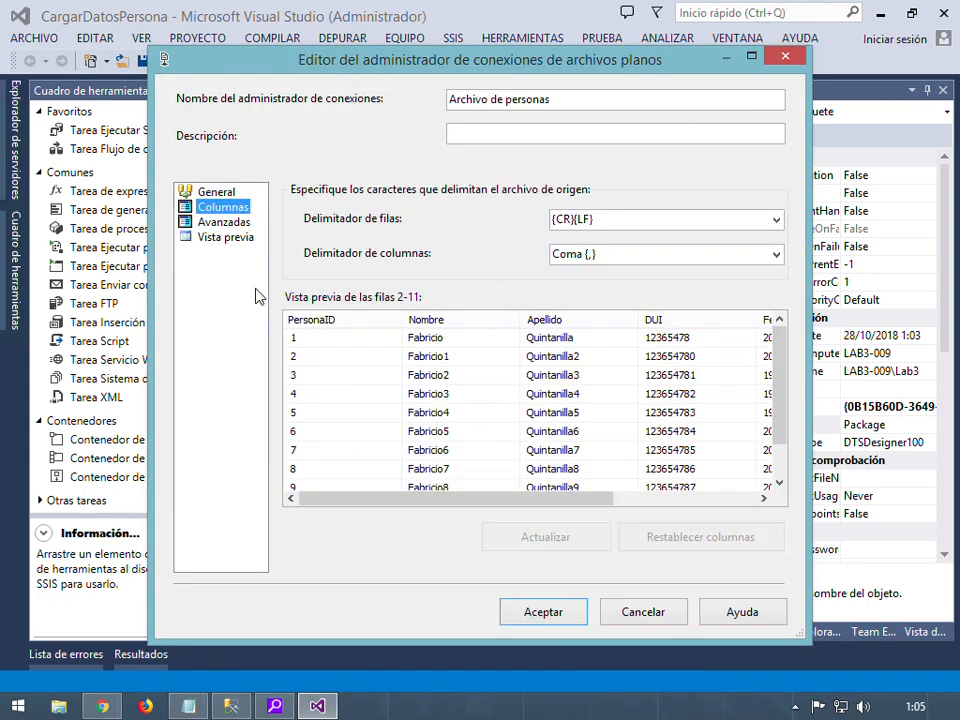
left_click(216, 222)
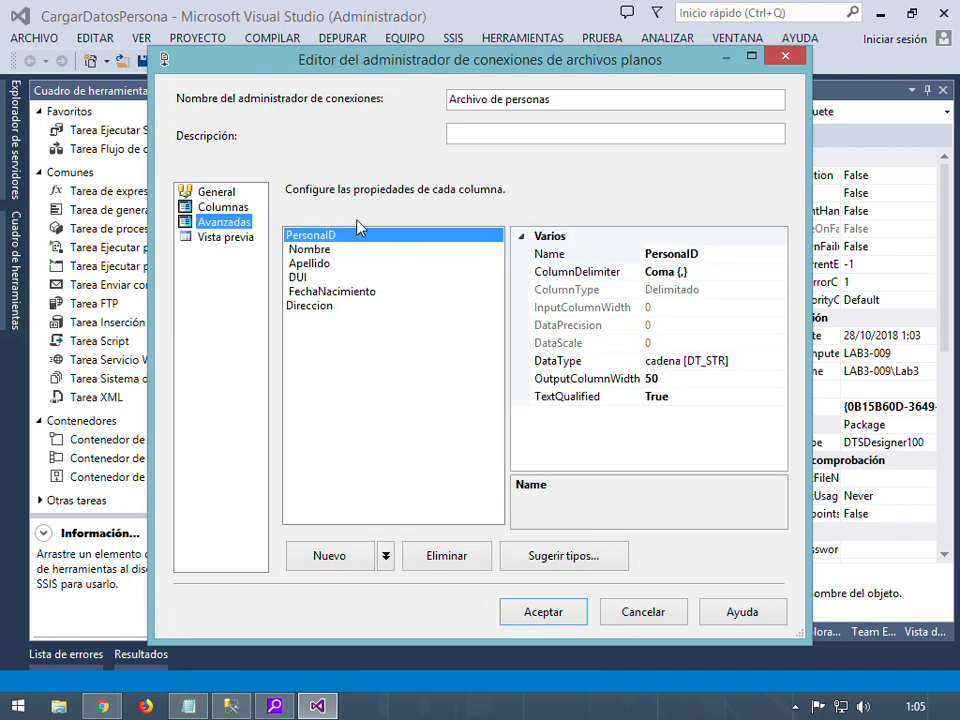
left_click(337, 293)
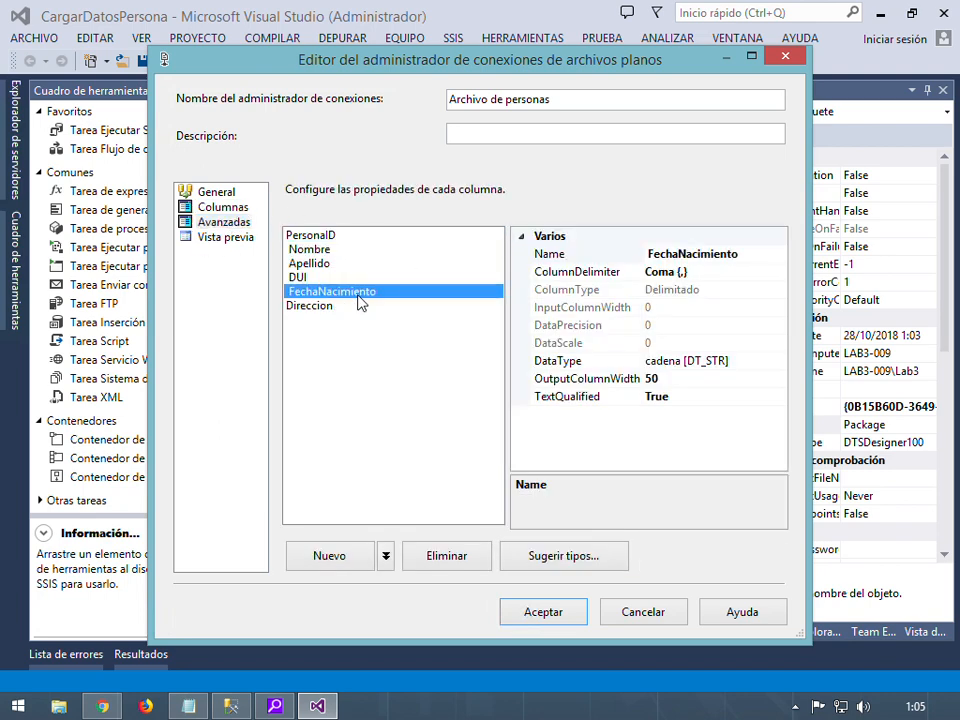
left_click(765, 362)
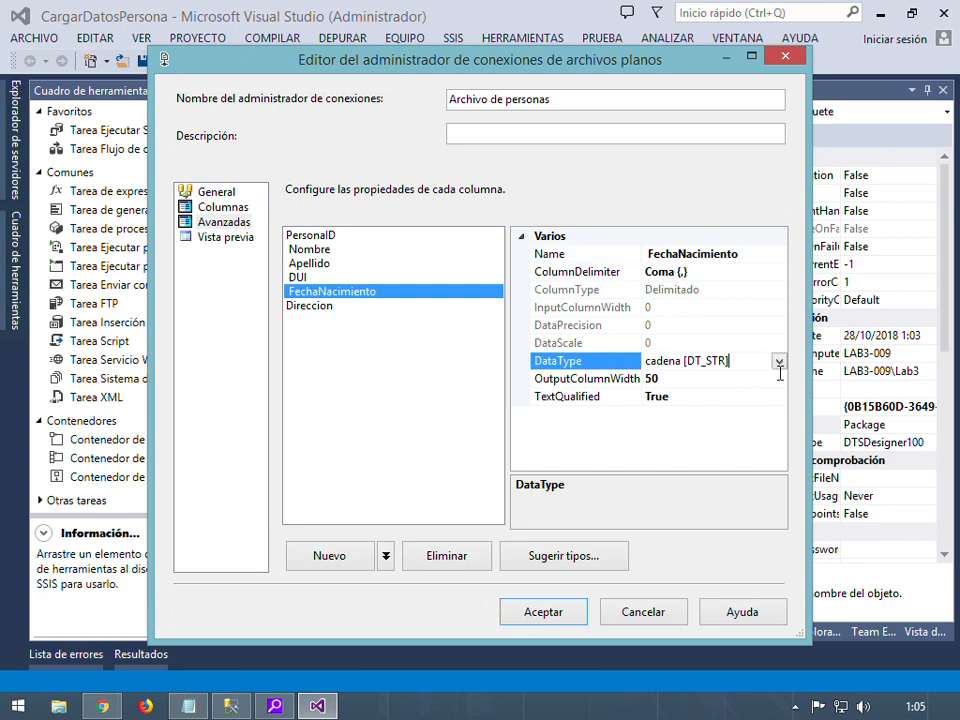
left_click(779, 361)
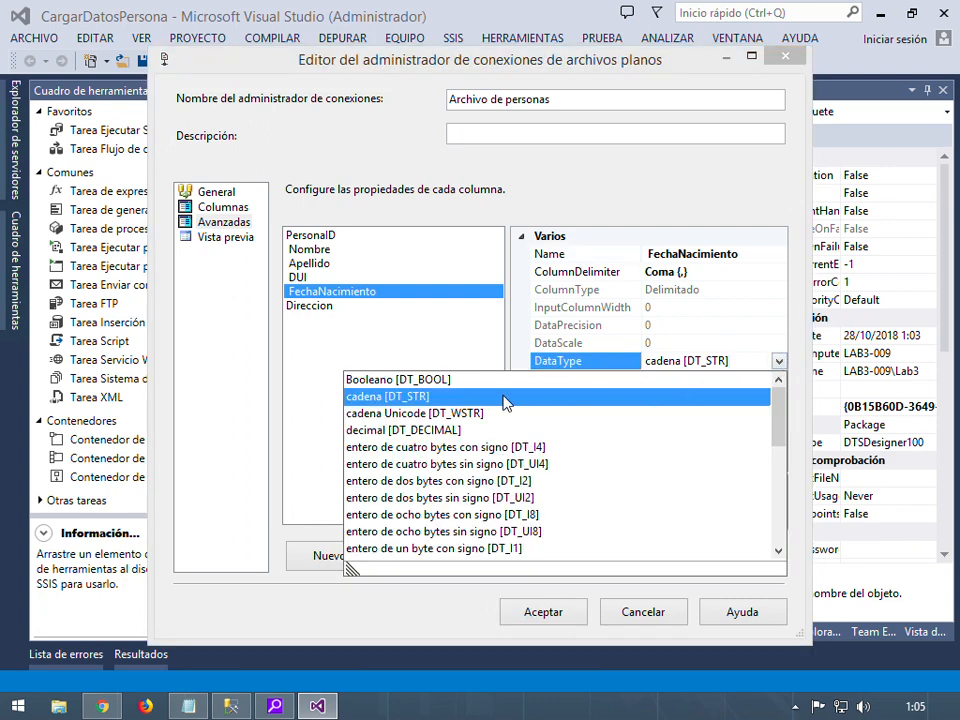
scroll(540, 463, "down", 3)
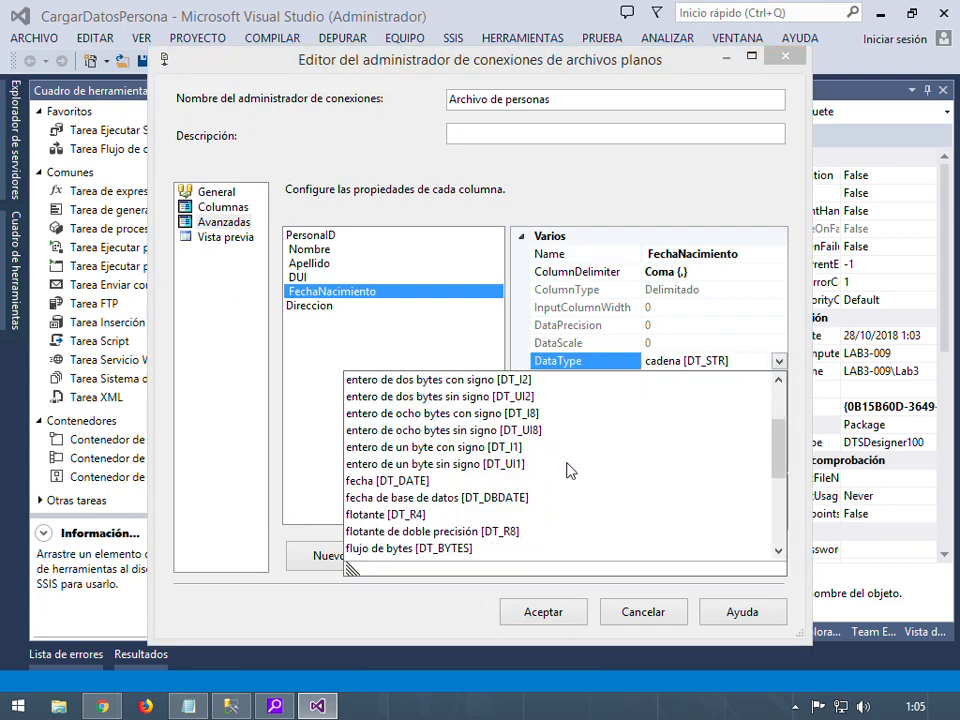
scroll(510, 500, "down", 1)
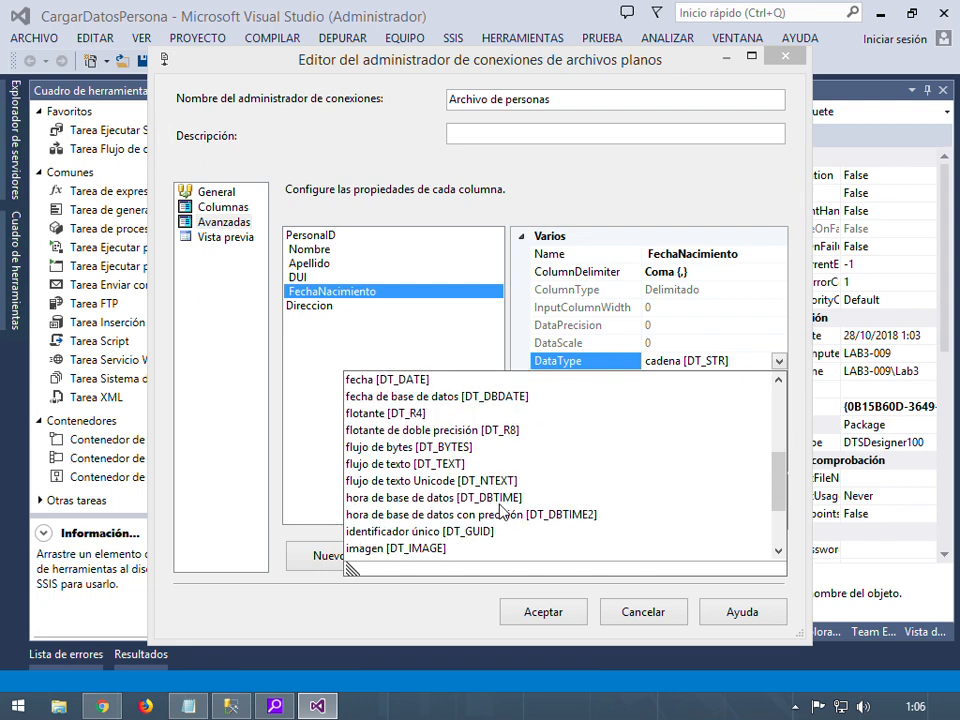
scroll(560, 520, "down", 1)
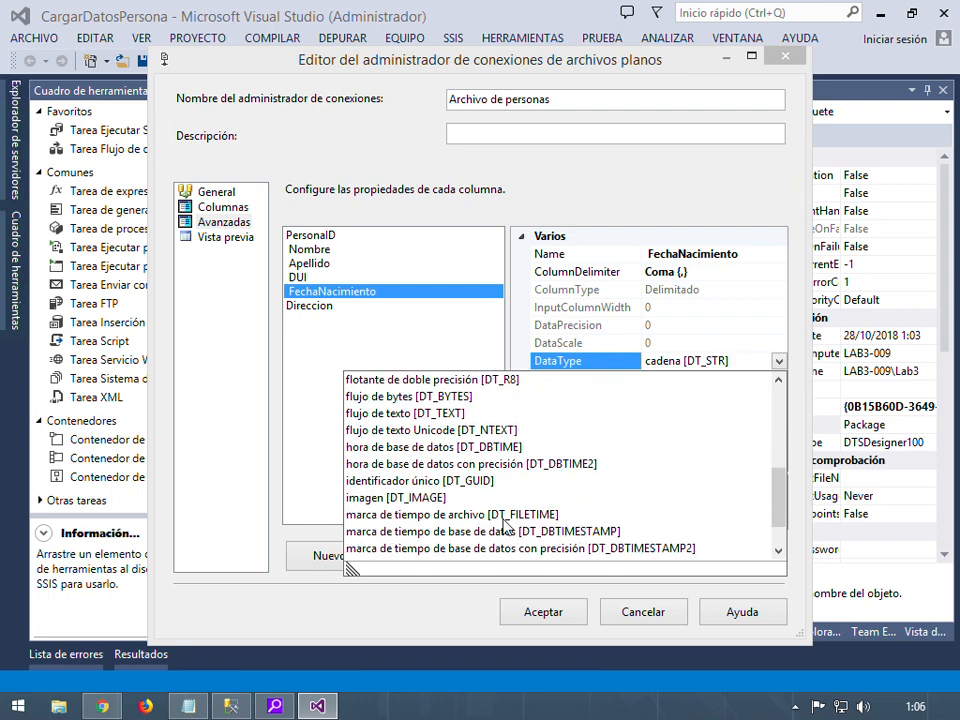
scroll(400, 440, "up", 5)
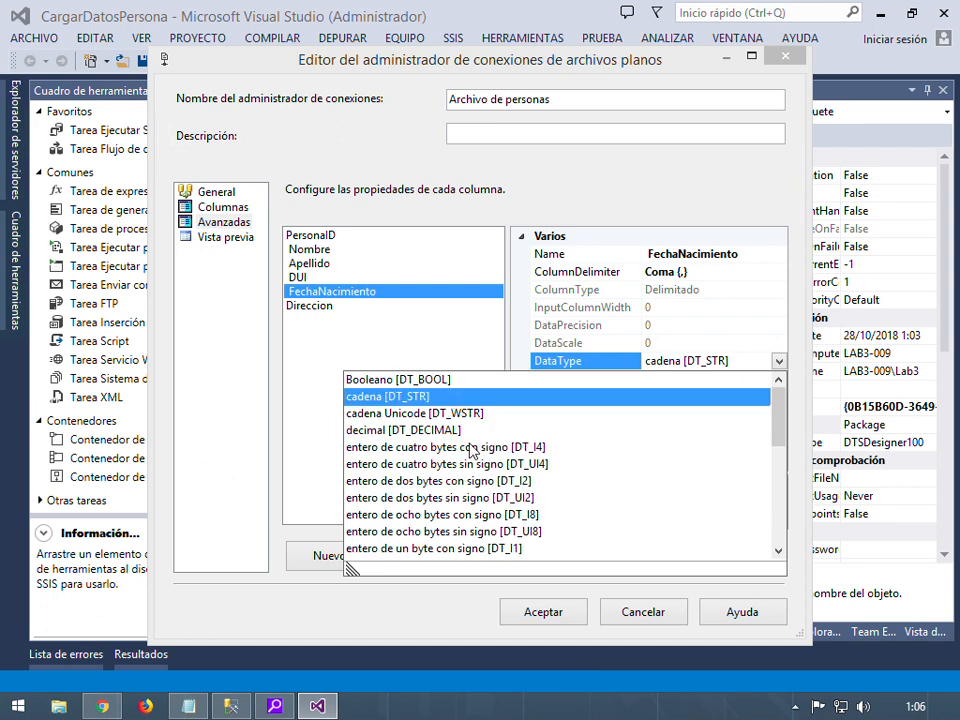
scroll(505, 490, "down", 3)
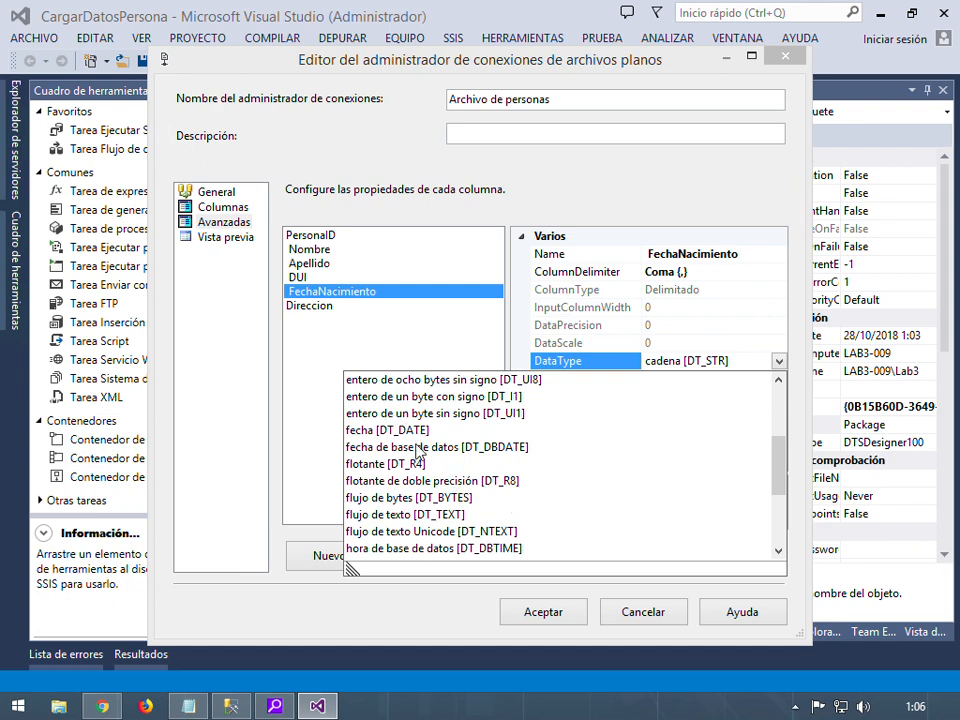
left_click(413, 436)
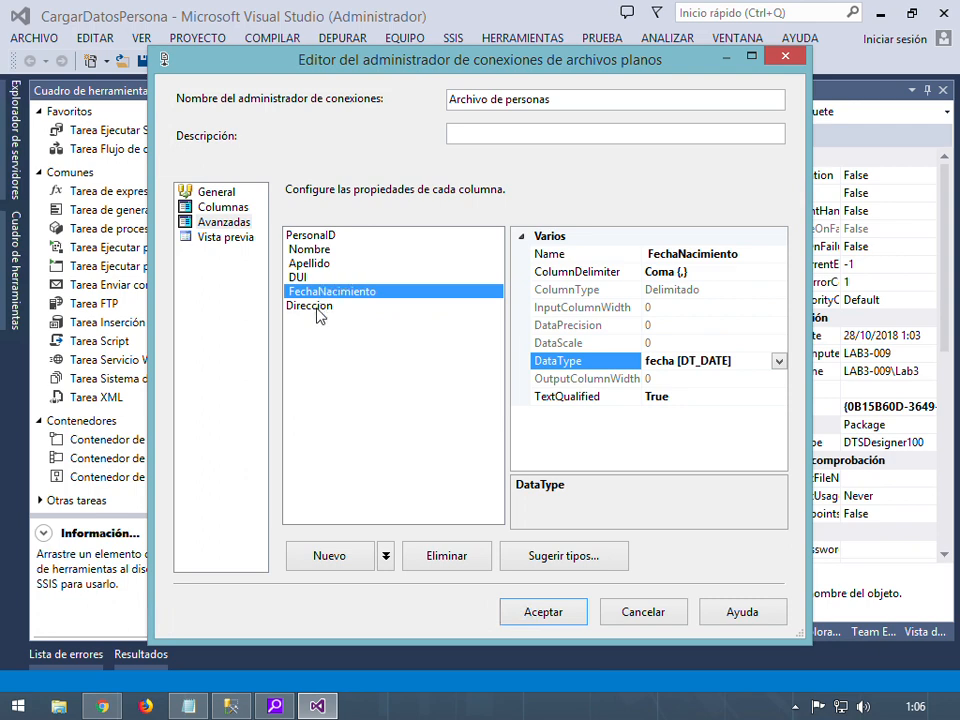
Change PersonalID's data type to four-byte signed integer DT_I4
left_click(315, 277)
left_click(318, 263)
left_click(319, 249)
left_click(320, 237)
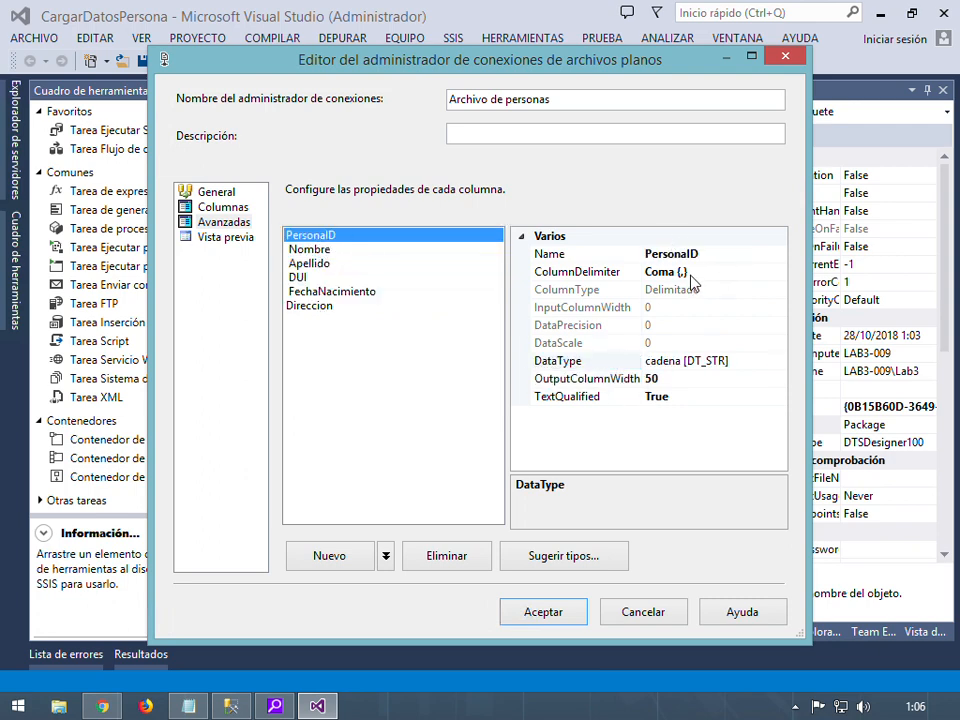
left_click(776, 360)
left_click(779, 362)
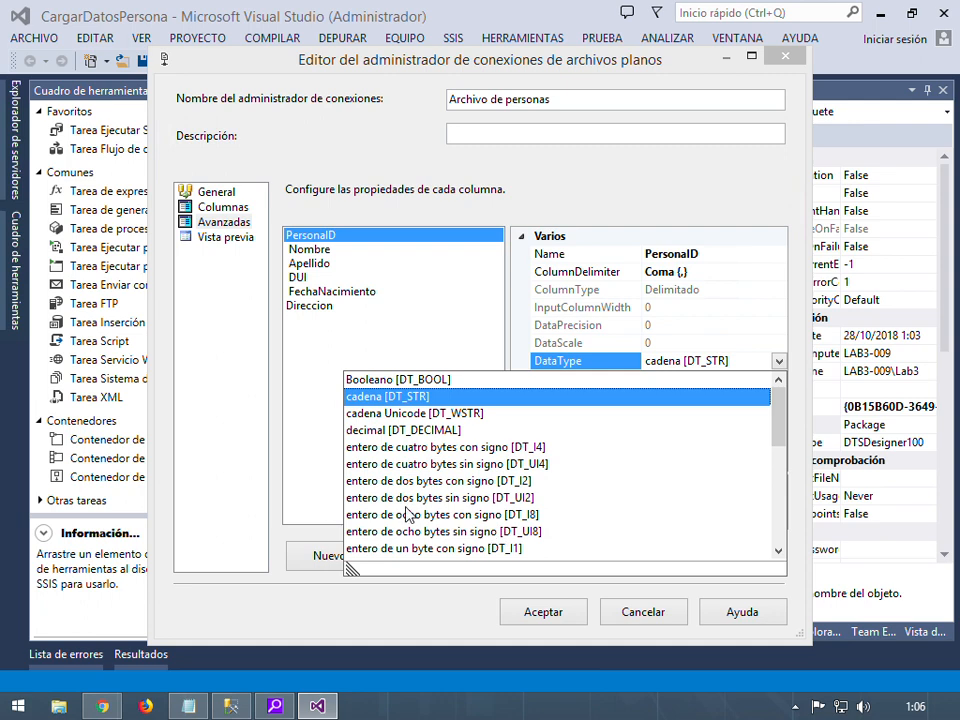
left_click(493, 481)
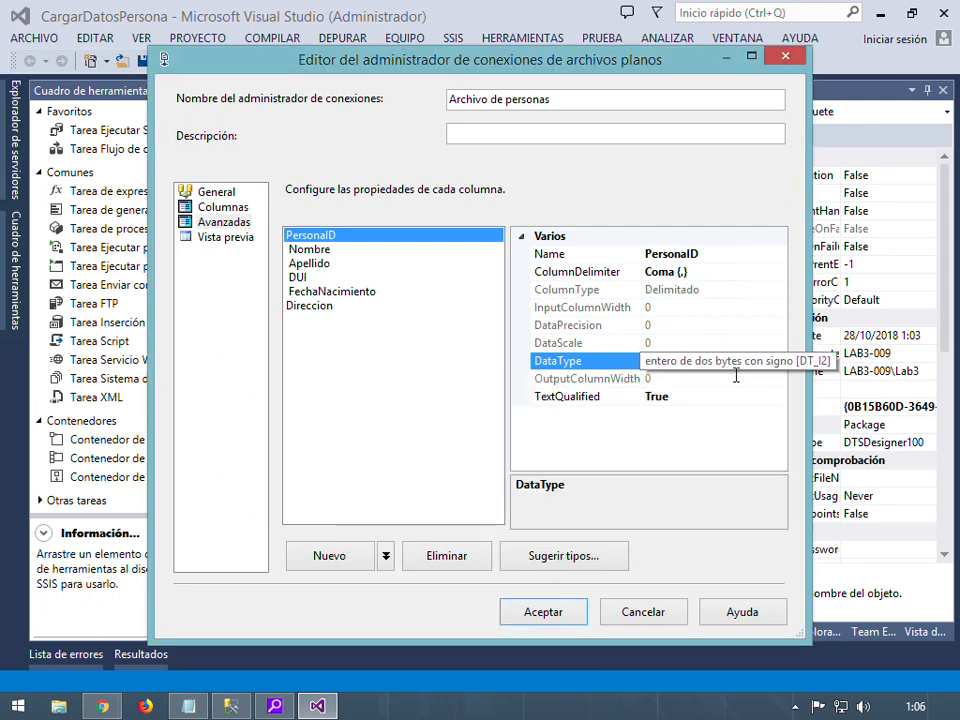
left_click(779, 361)
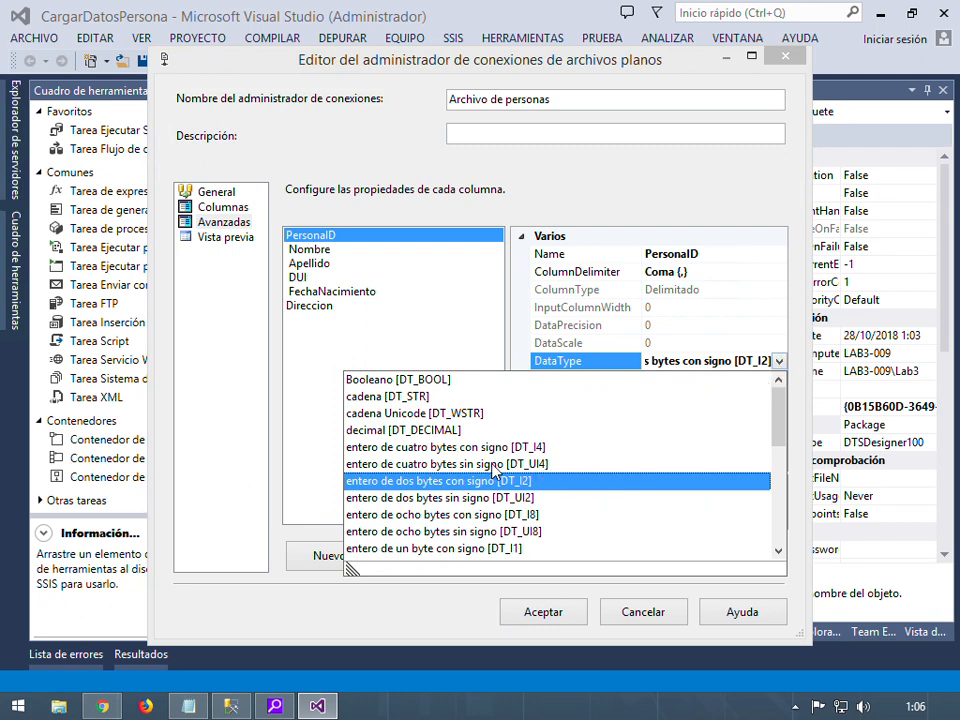
left_click(530, 447)
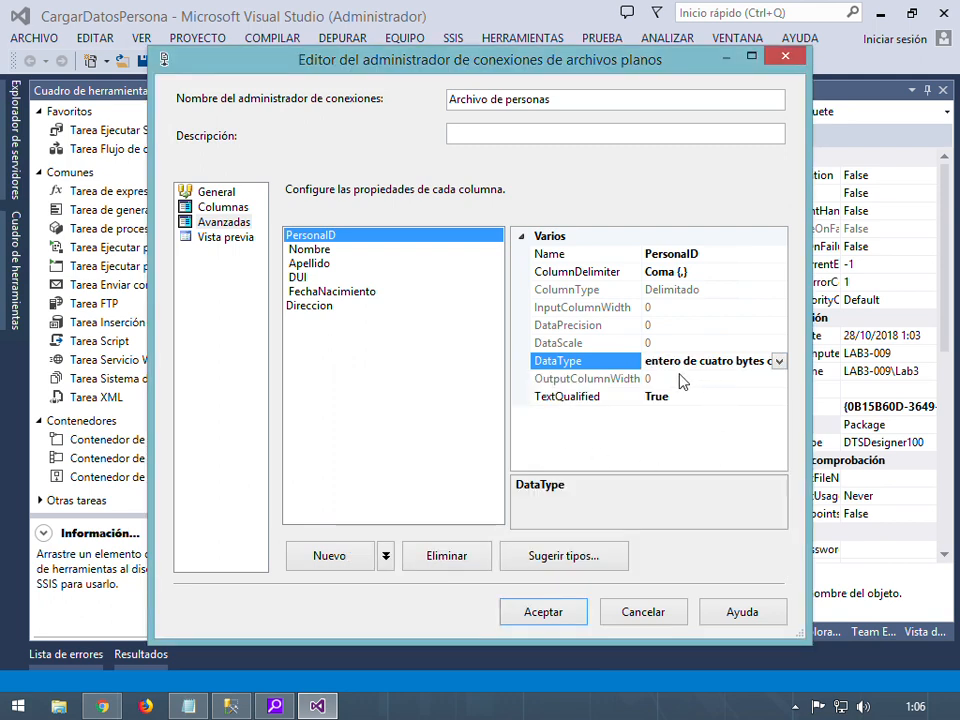
left_click(365, 382)
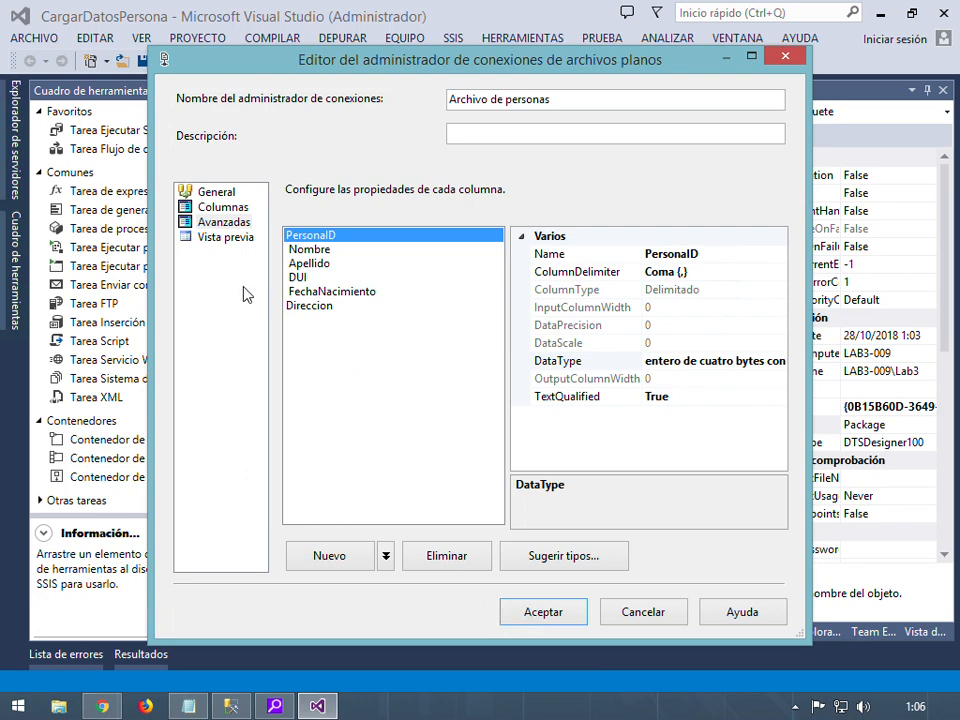
Preview the parsed rows to inspect the DUI and FechaNacimiento values
left_click(222, 238)
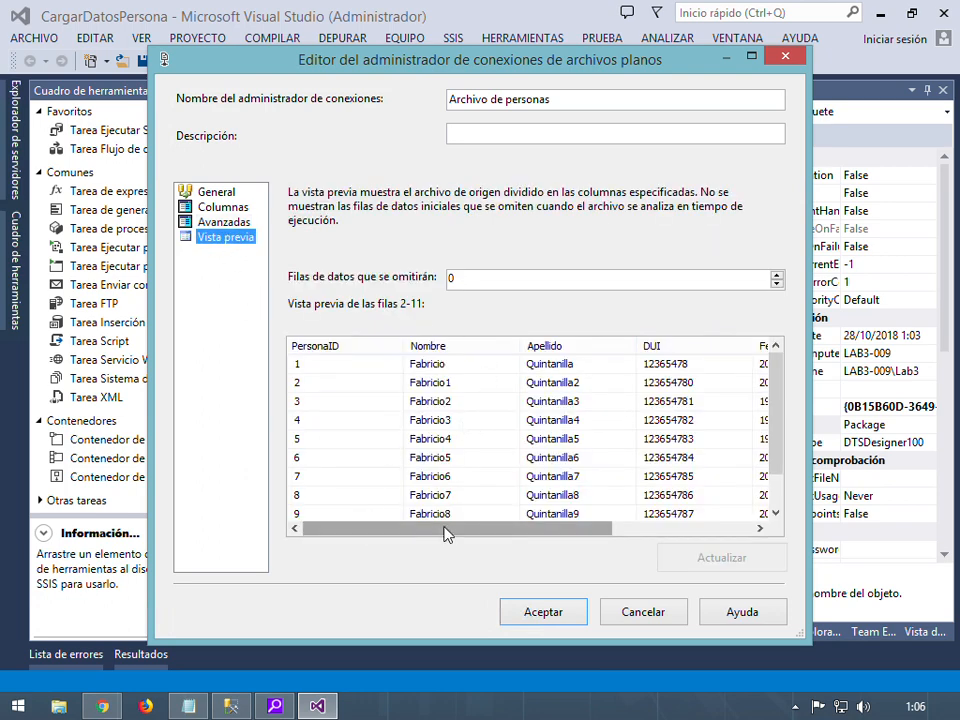
left_click_drag(456, 536, 621, 540)
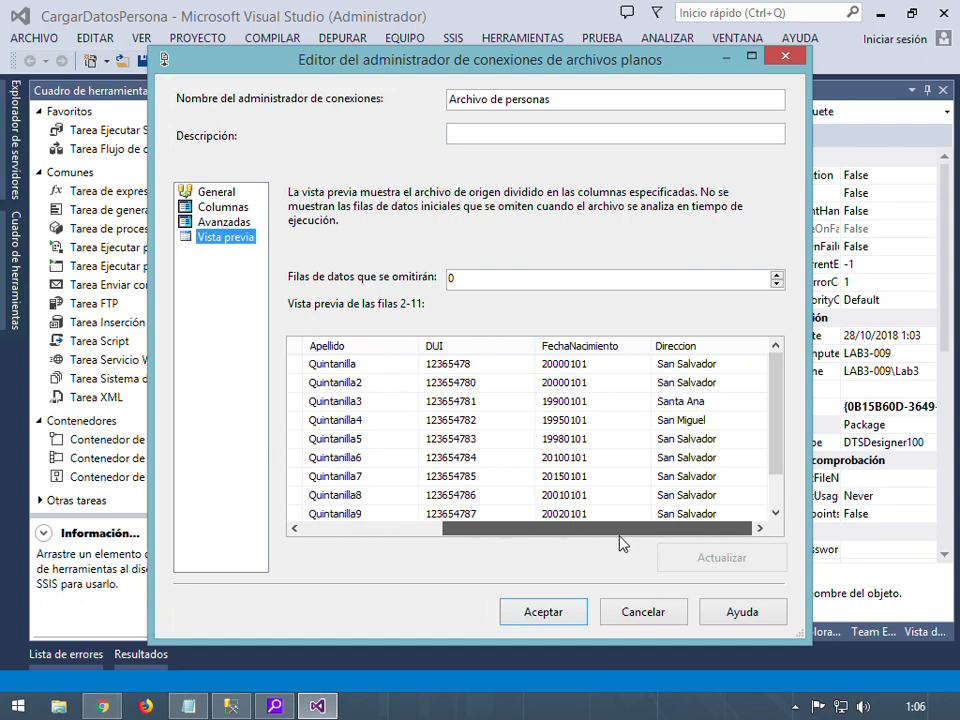
left_click(445, 384)
left_click(580, 366)
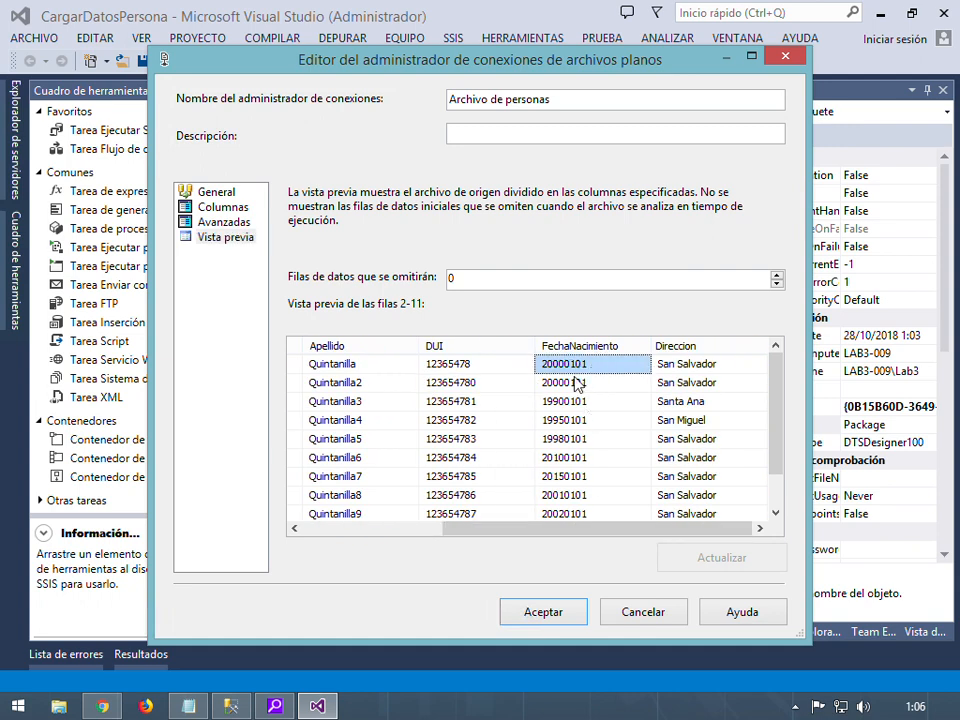
left_click_drag(570, 530, 321, 504)
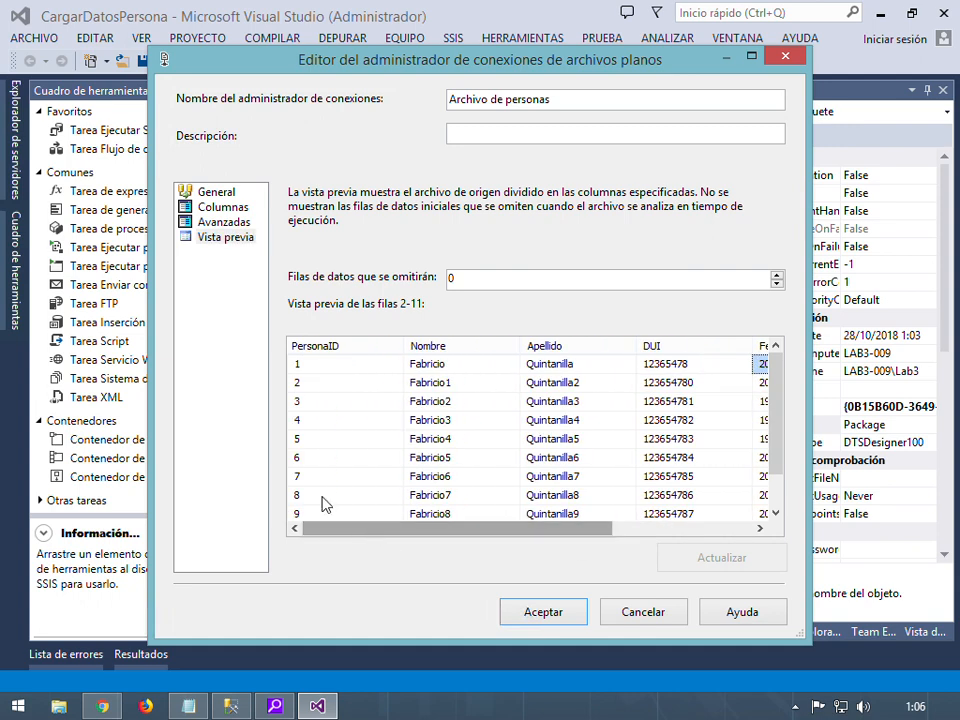
left_click(223, 207)
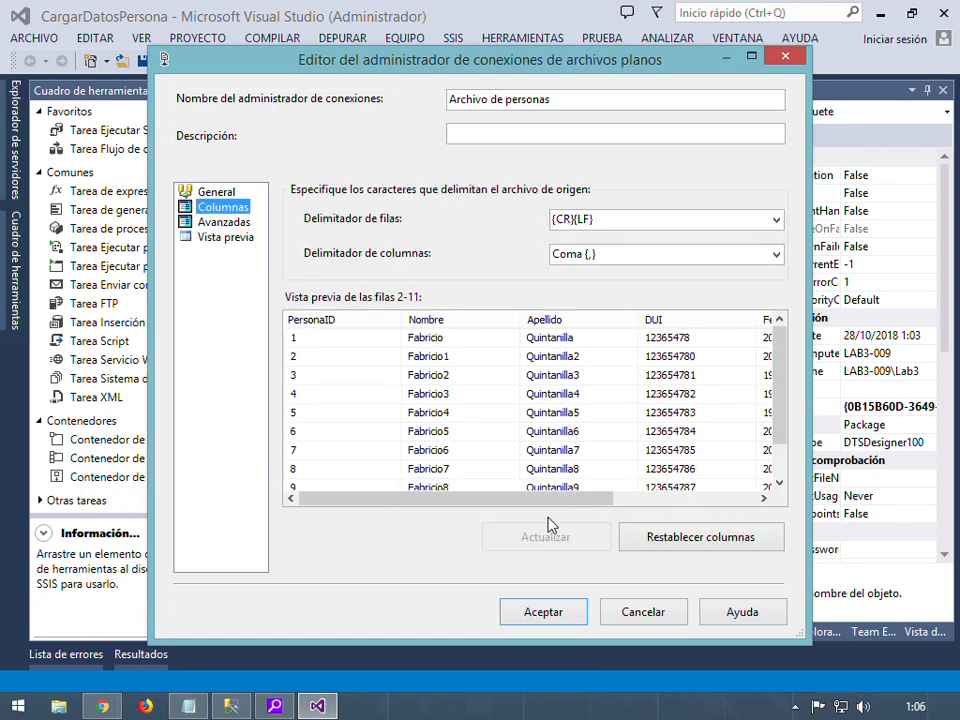
left_click_drag(519, 506, 443, 499)
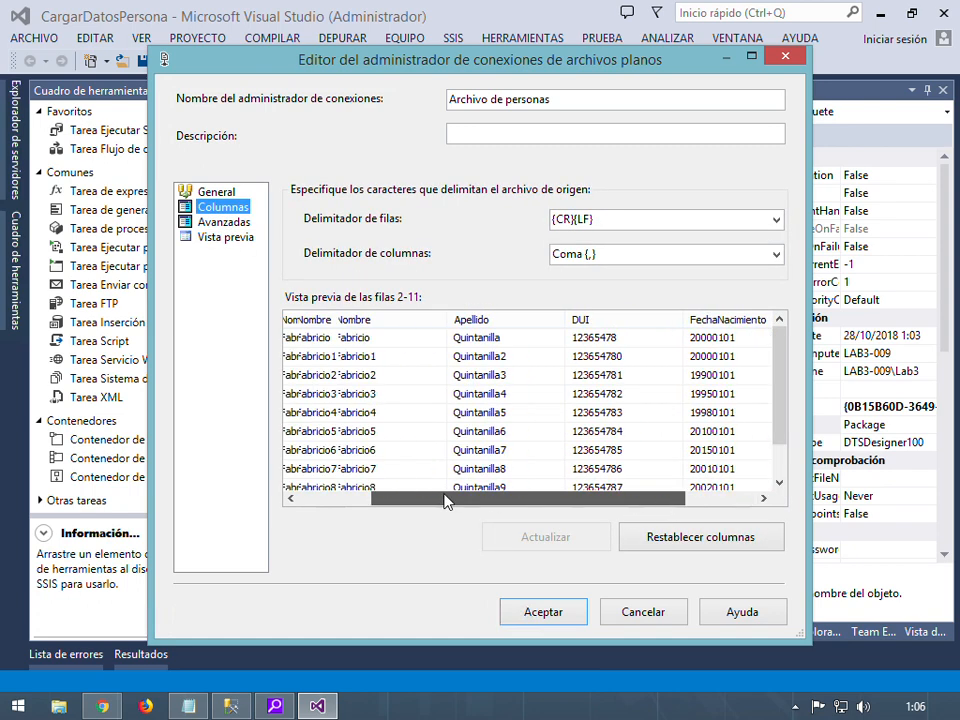
Change FechaNacimiento's data type to database date DT_DBDATE
left_click(222, 222)
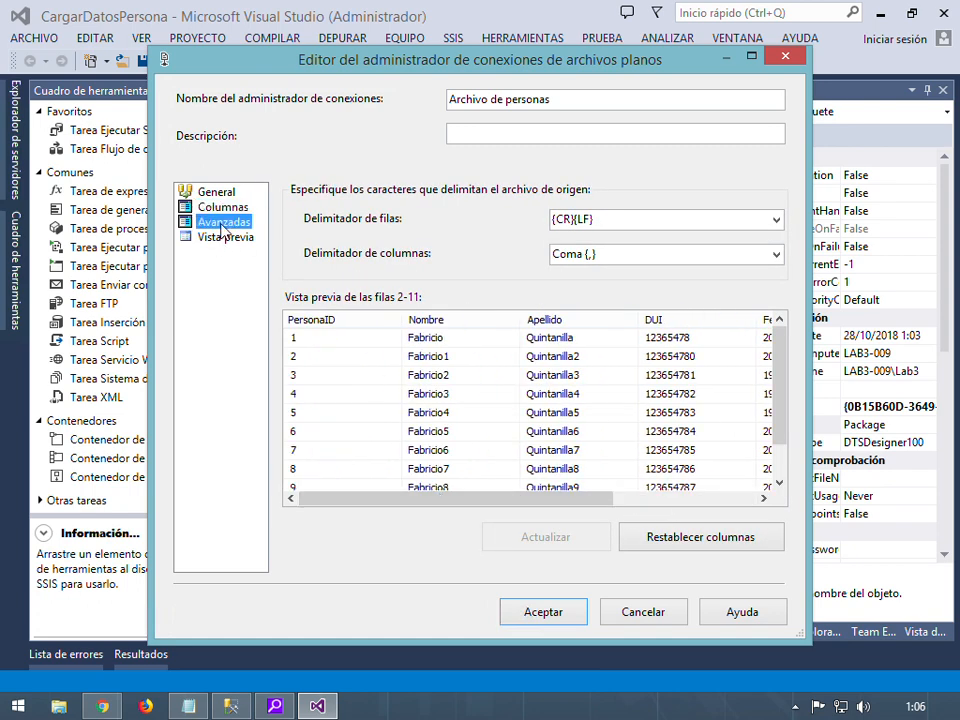
left_click(332, 291)
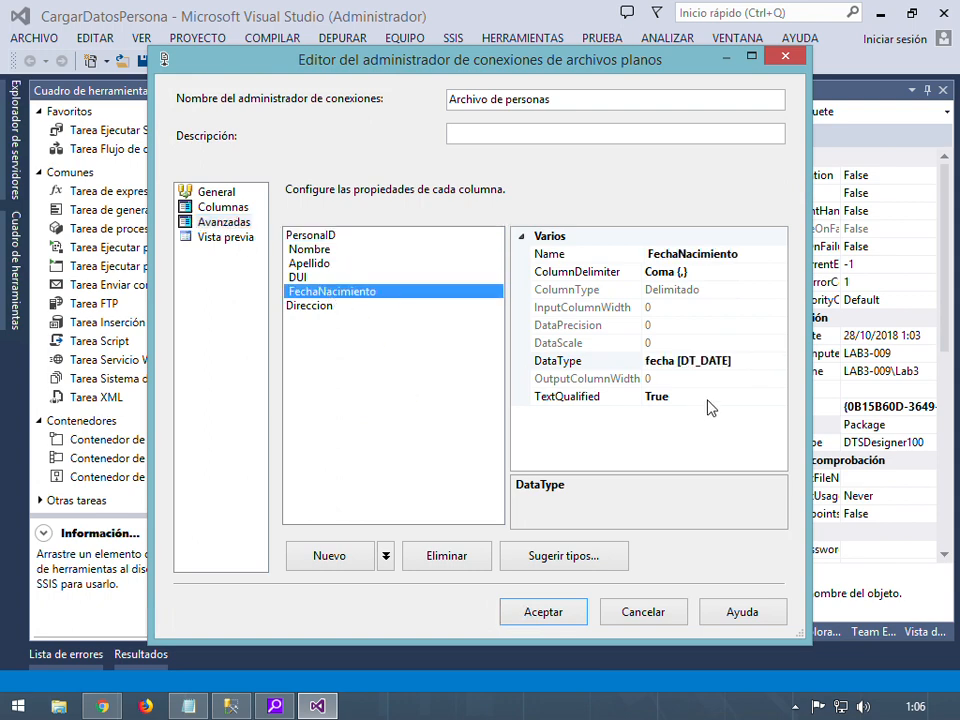
left_click(779, 364)
left_click(779, 362)
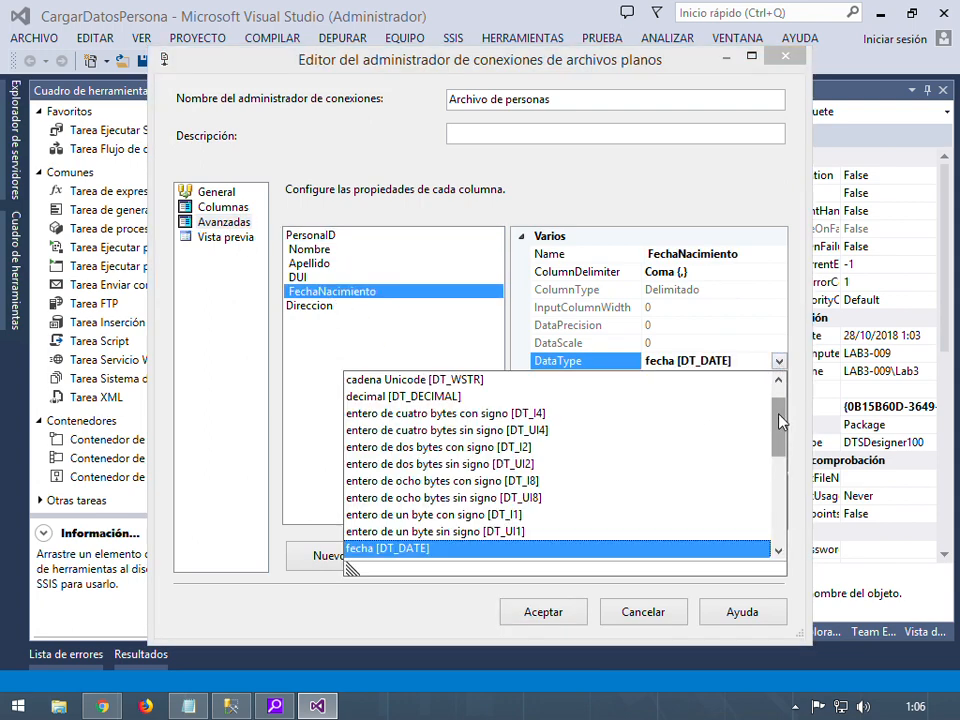
left_click_drag(780, 420, 776, 461)
left_click(519, 441)
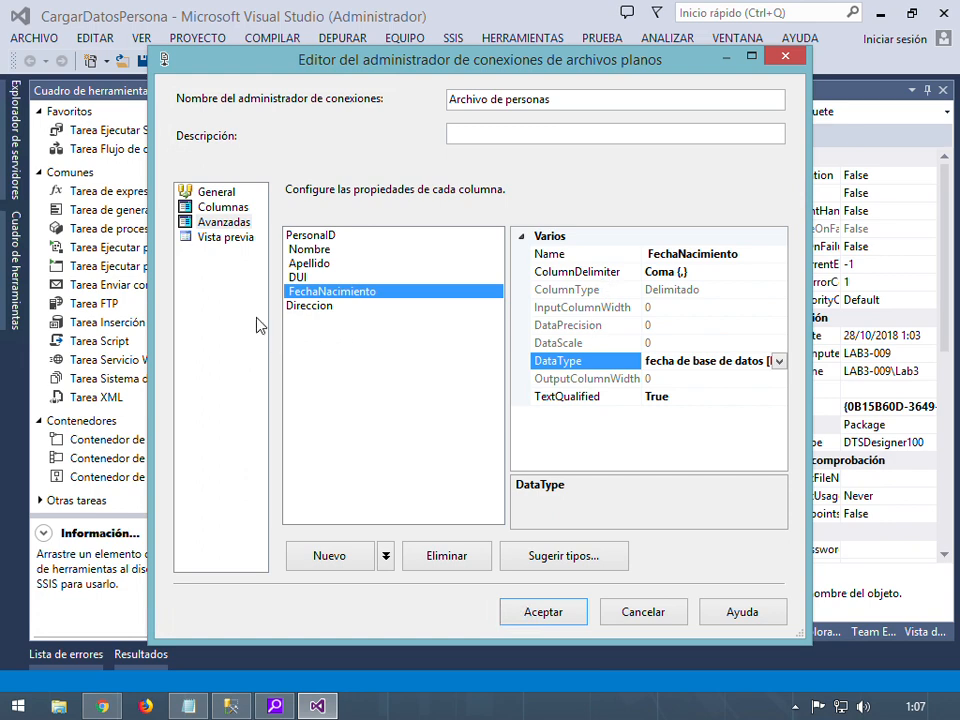
Recheck the date values in the preview and save the Archivo de personas connection
left_click(228, 240)
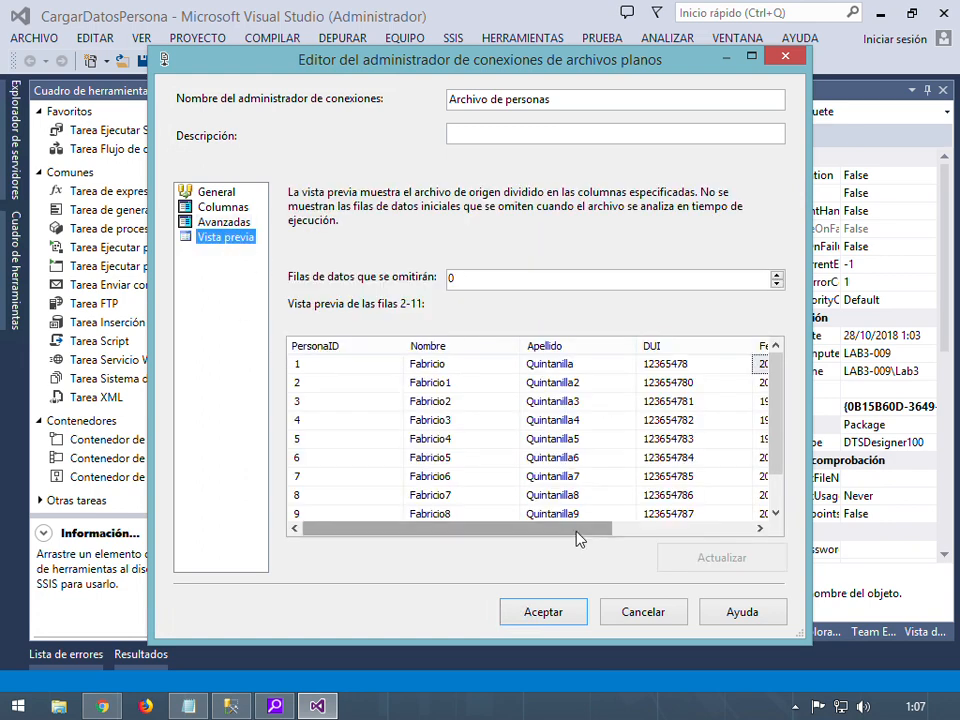
left_click_drag(536, 528, 615, 518)
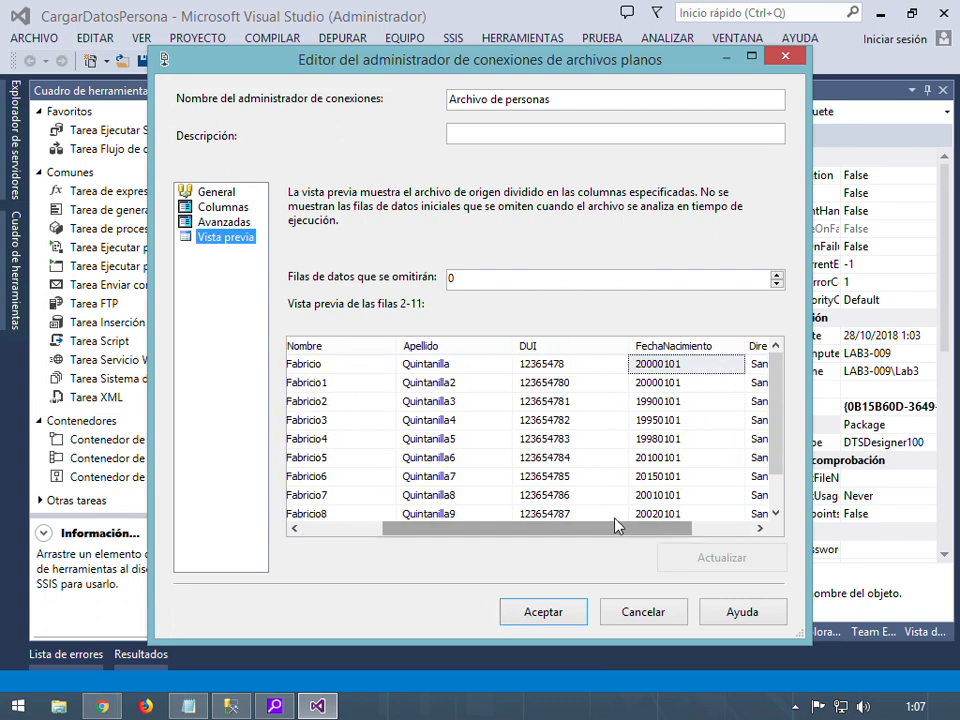
left_click(678, 385)
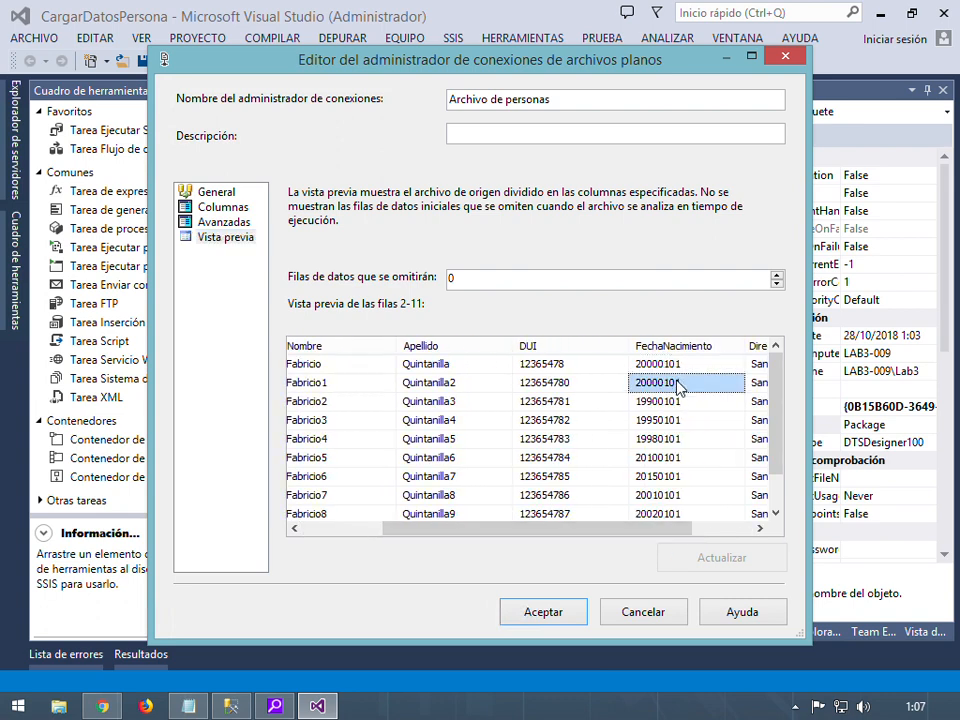
left_click(523, 612)
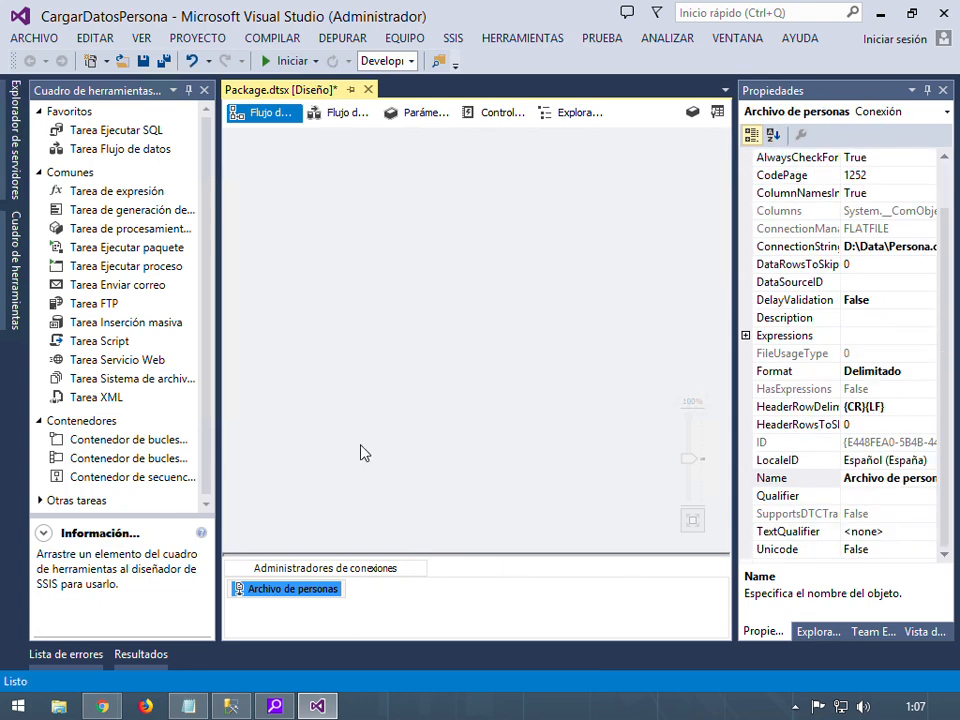
Reopen the Archivo de personas connection for editing from the connection managers
left_click(368, 612)
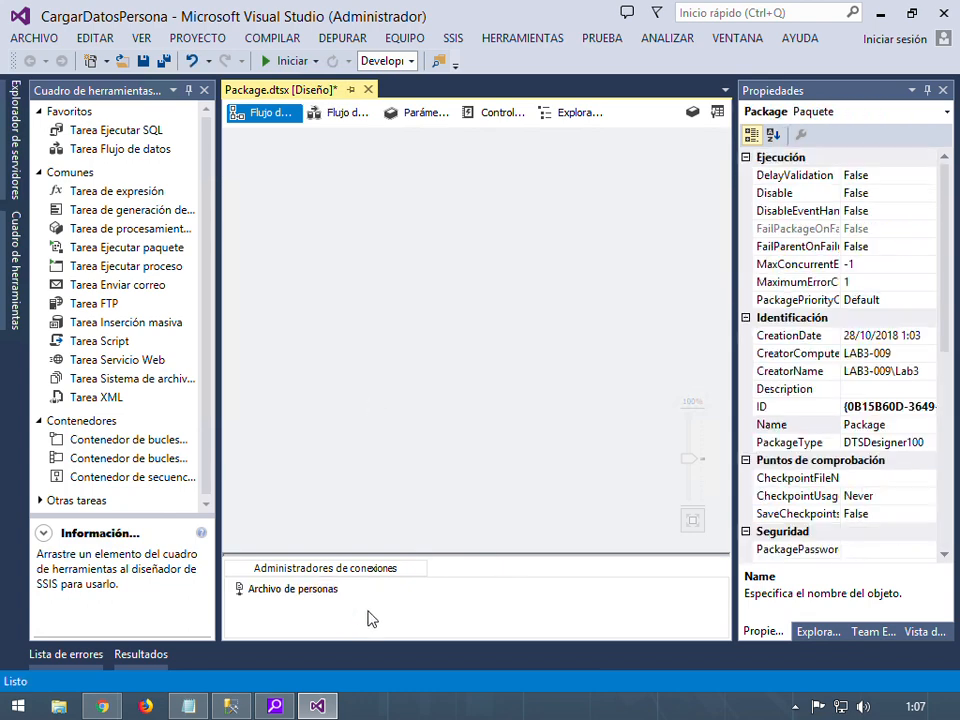
left_click(295, 594)
right_click(295, 594)
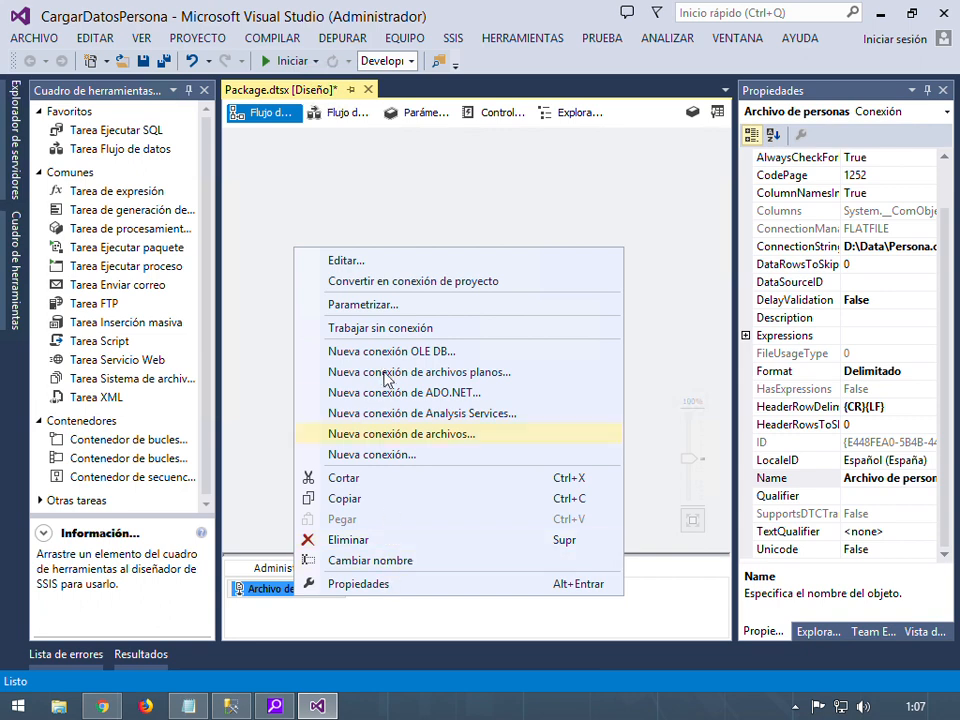
left_click(364, 260)
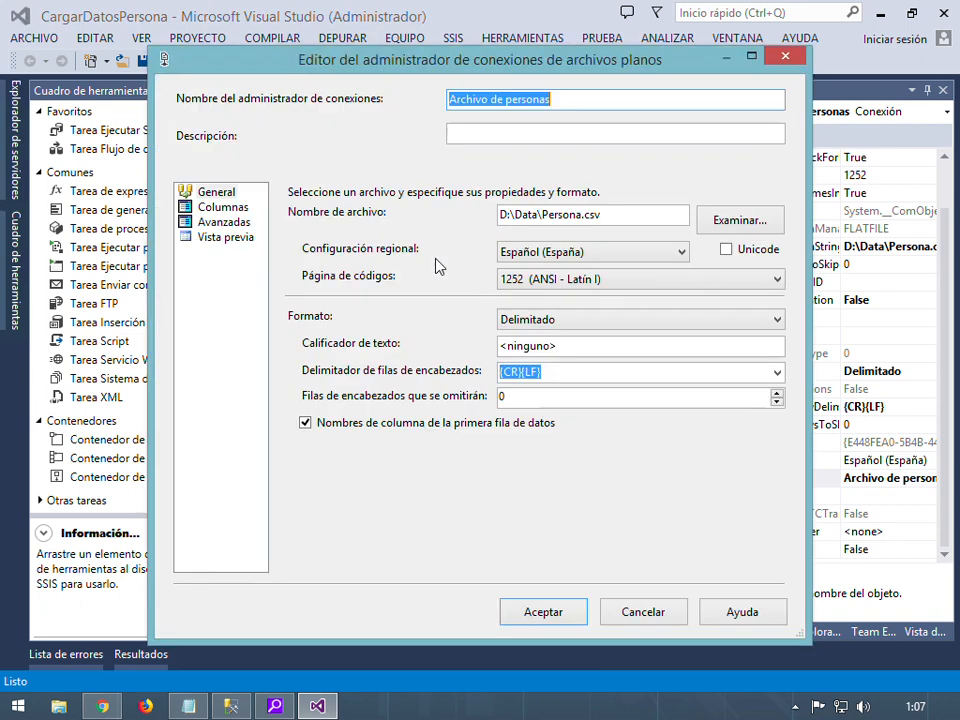
Adjust the Nombre and Direccion output widths (Direccion to 500) and save the column settings
left_click(220, 222)
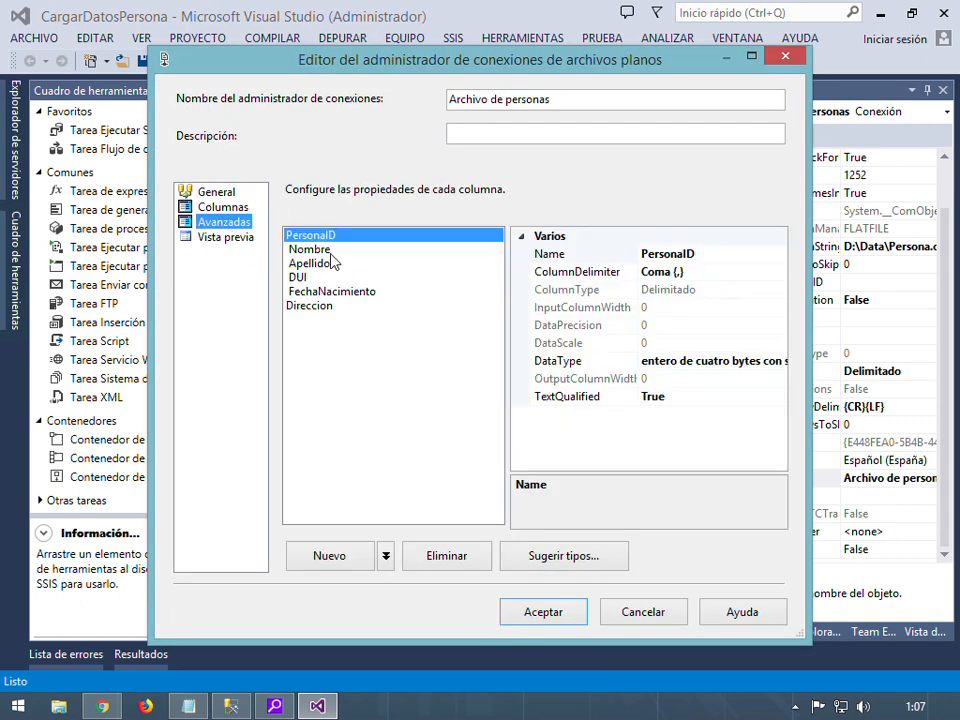
left_click(328, 250)
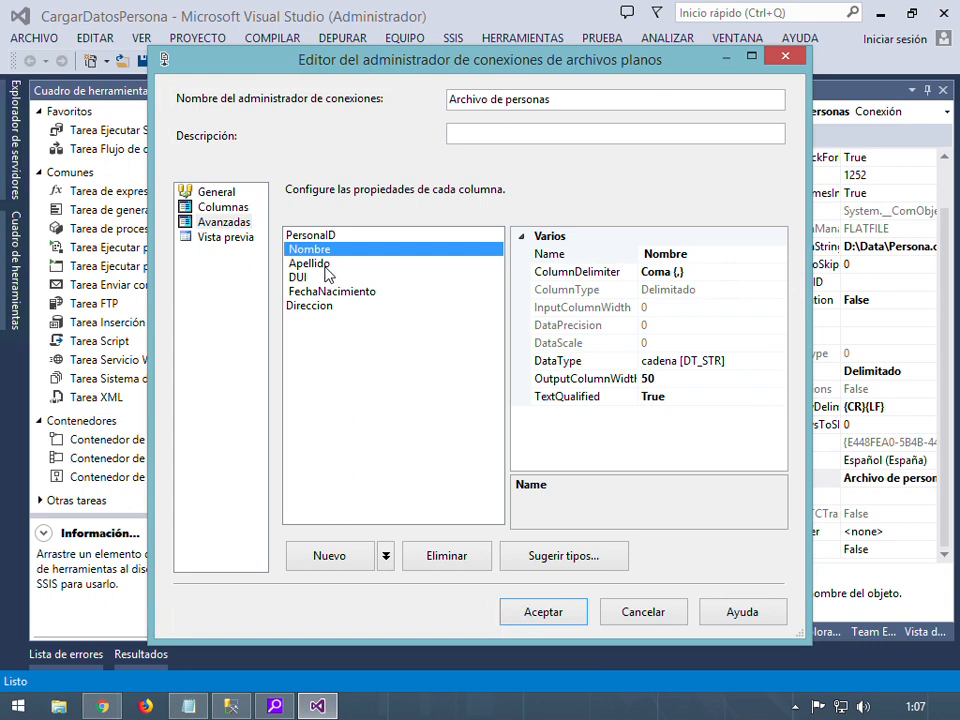
left_click(697, 385)
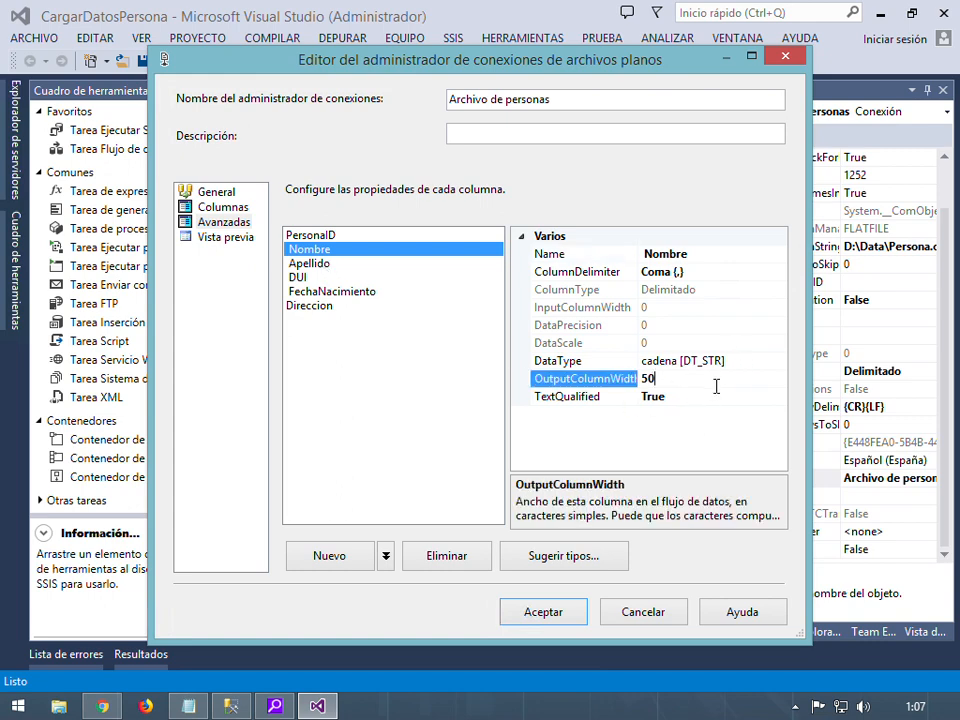
left_click(309, 310)
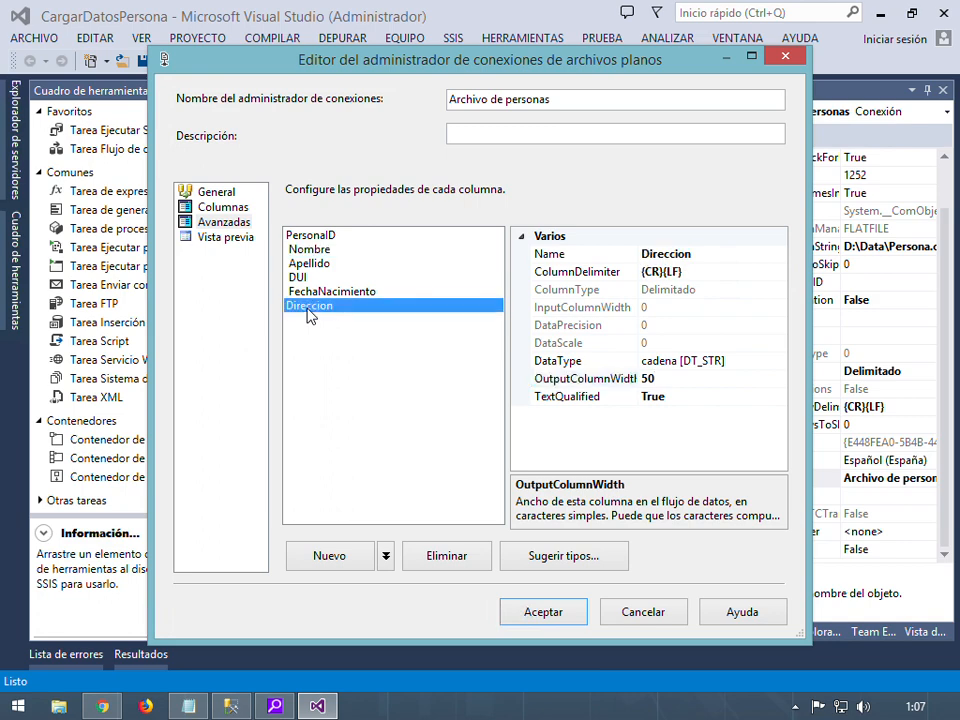
left_click(690, 385)
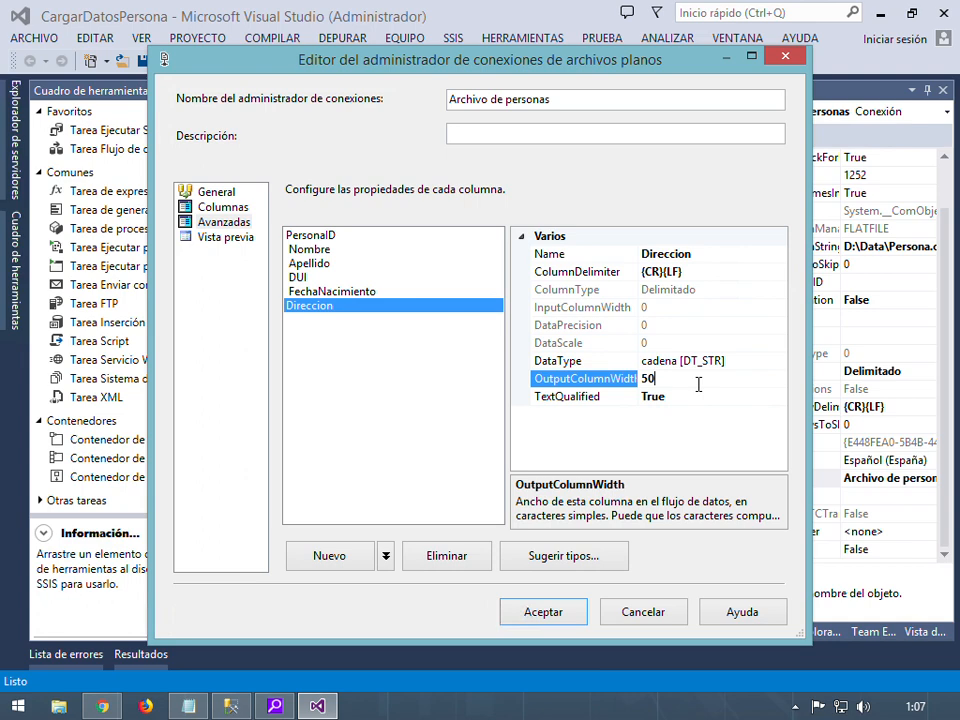
type("0")
left_click(580, 343)
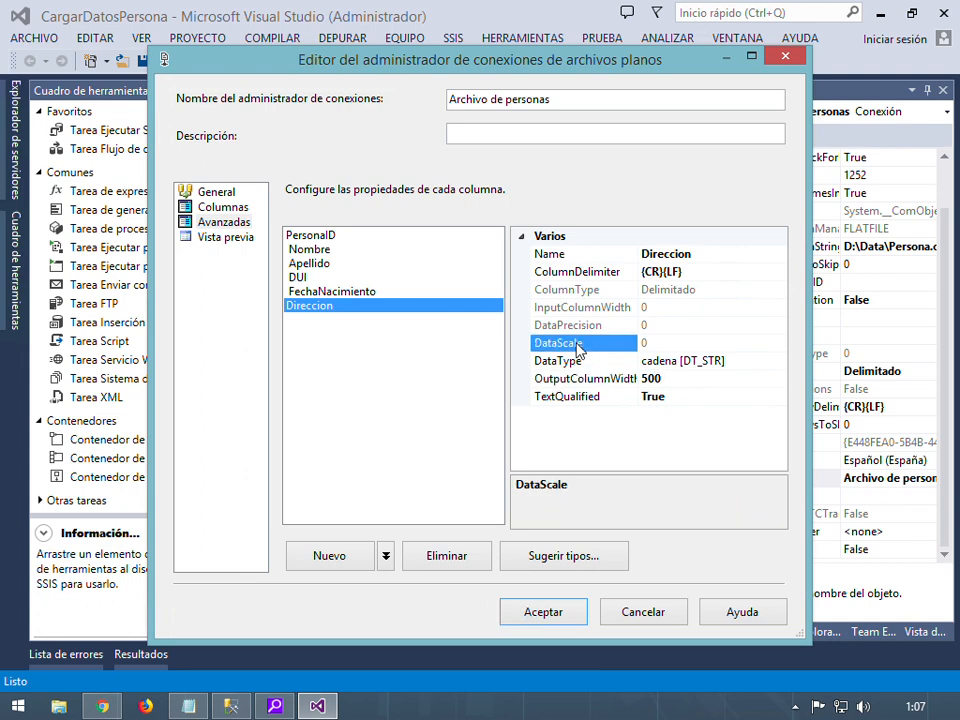
left_click(343, 293)
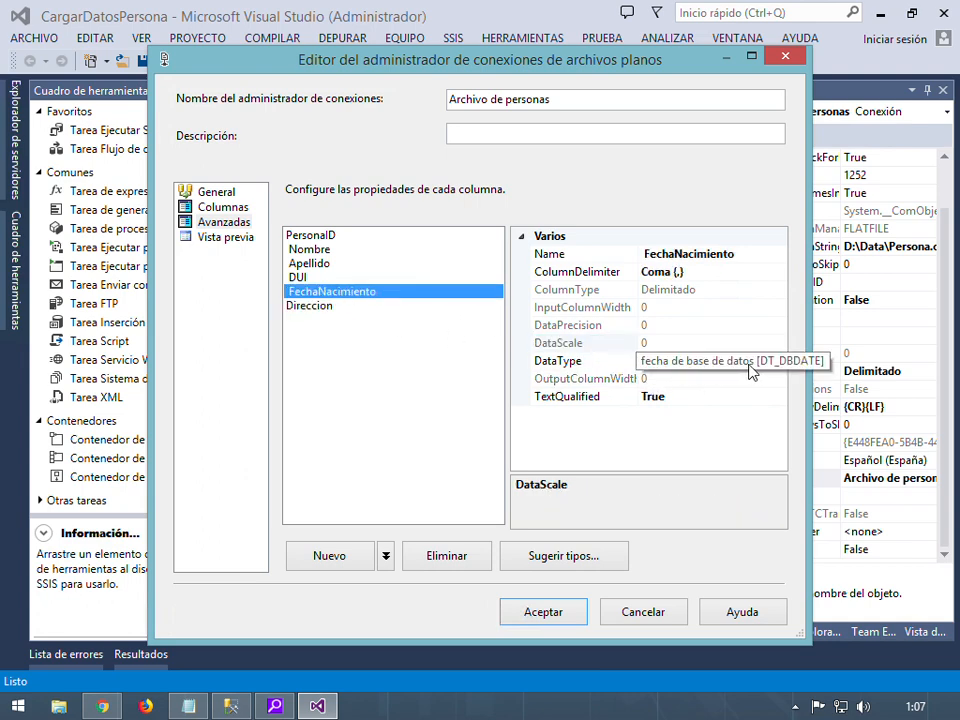
left_click(343, 238)
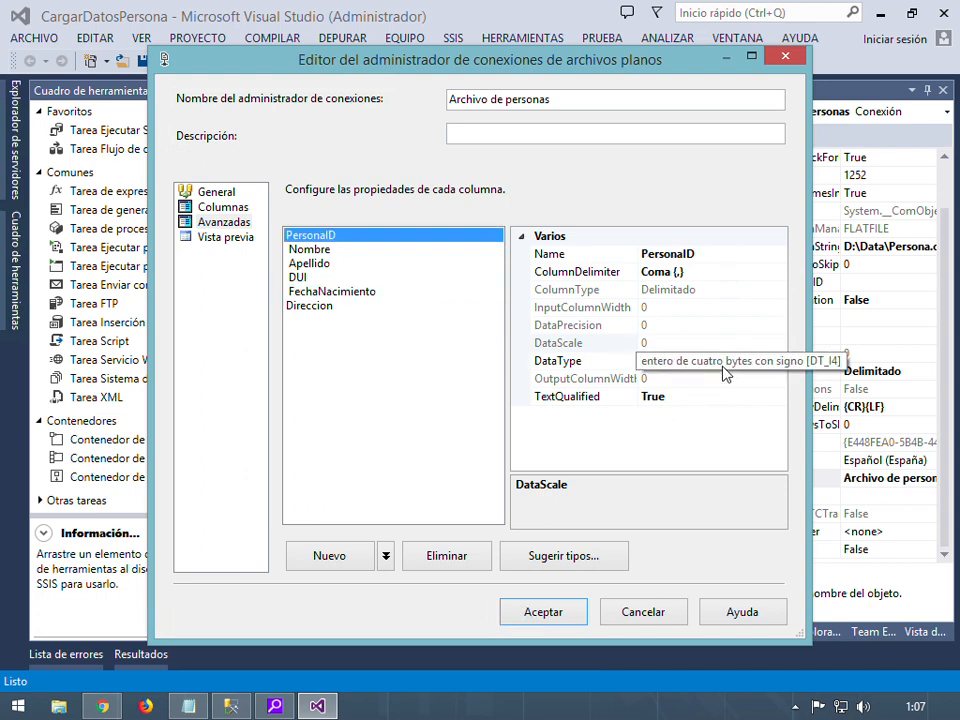
left_click(543, 612)
left_click(401, 371)
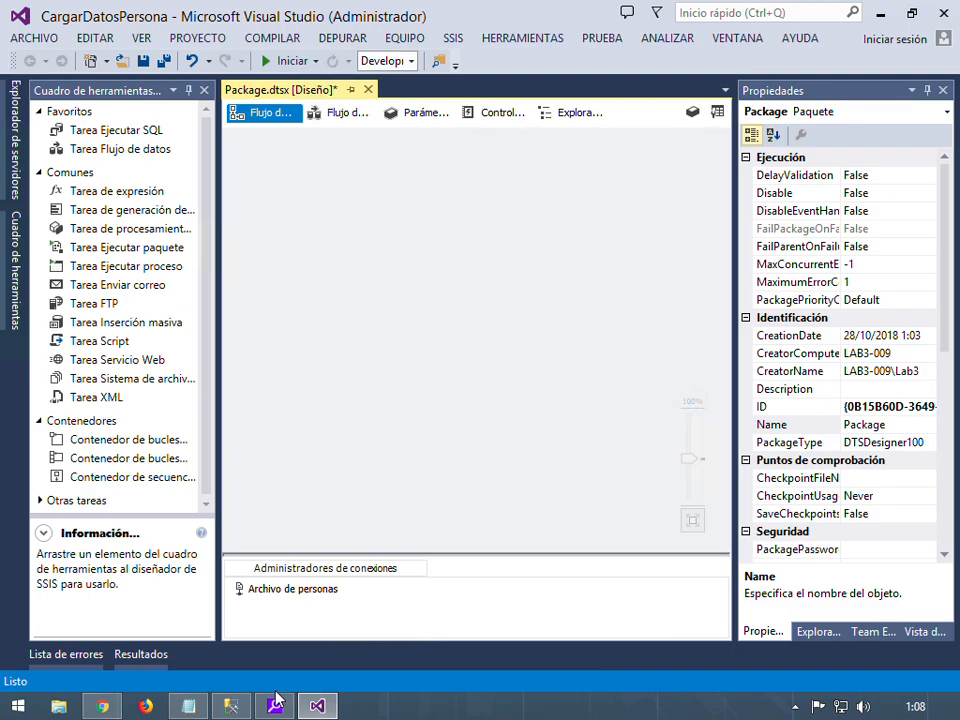
Copy the Personas server name utec22011981.database.windows.net from the Azure portal, then return to Visual Studio
mouse_move(274, 710)
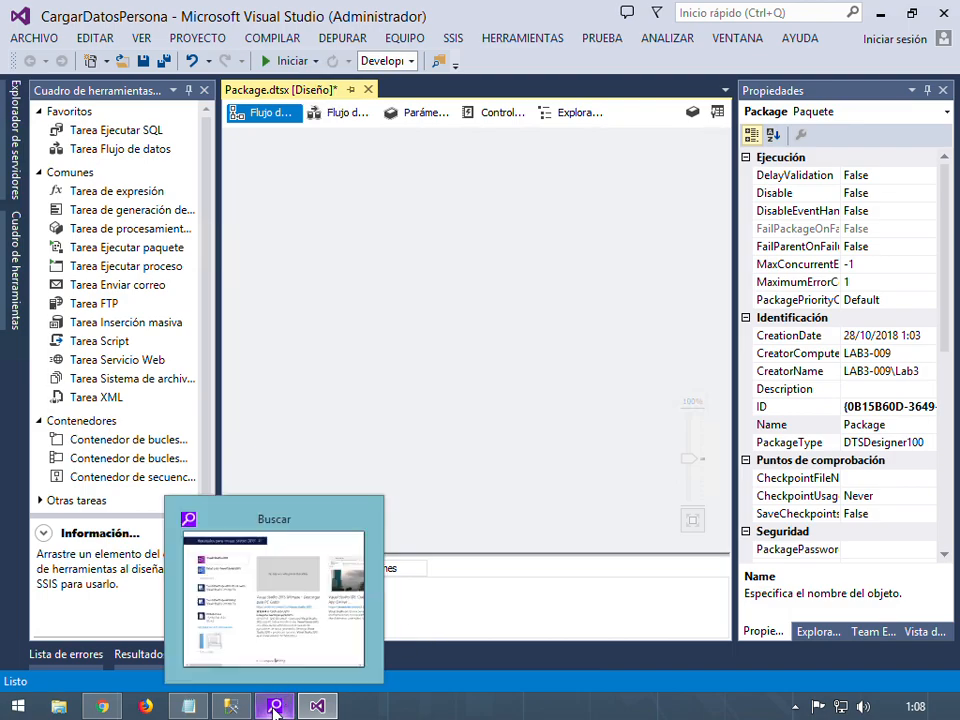
left_click(367, 519)
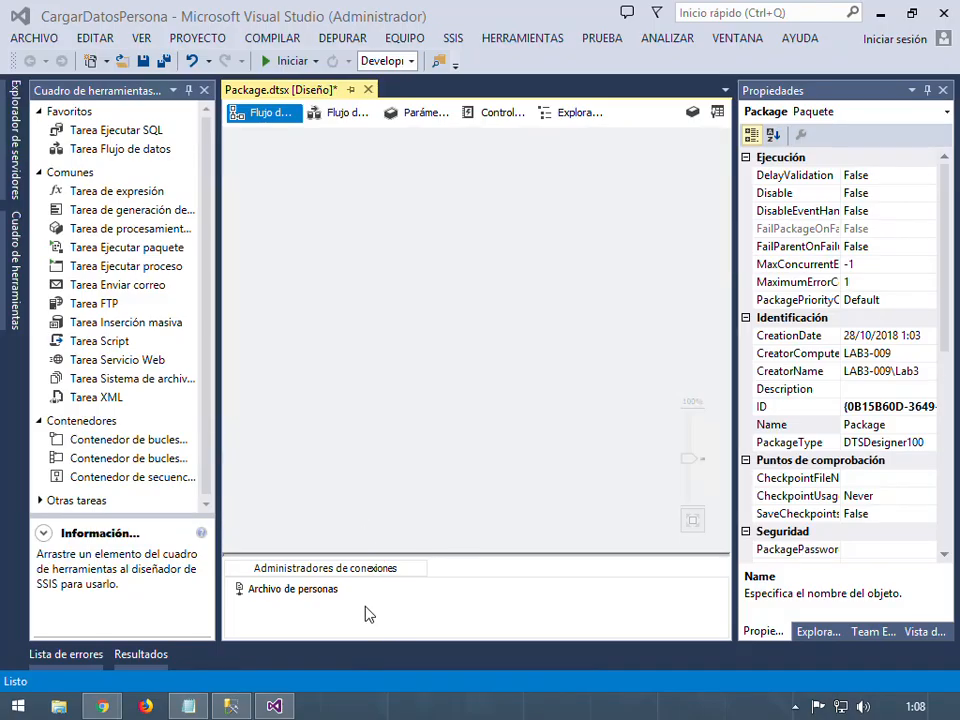
left_click(101, 707)
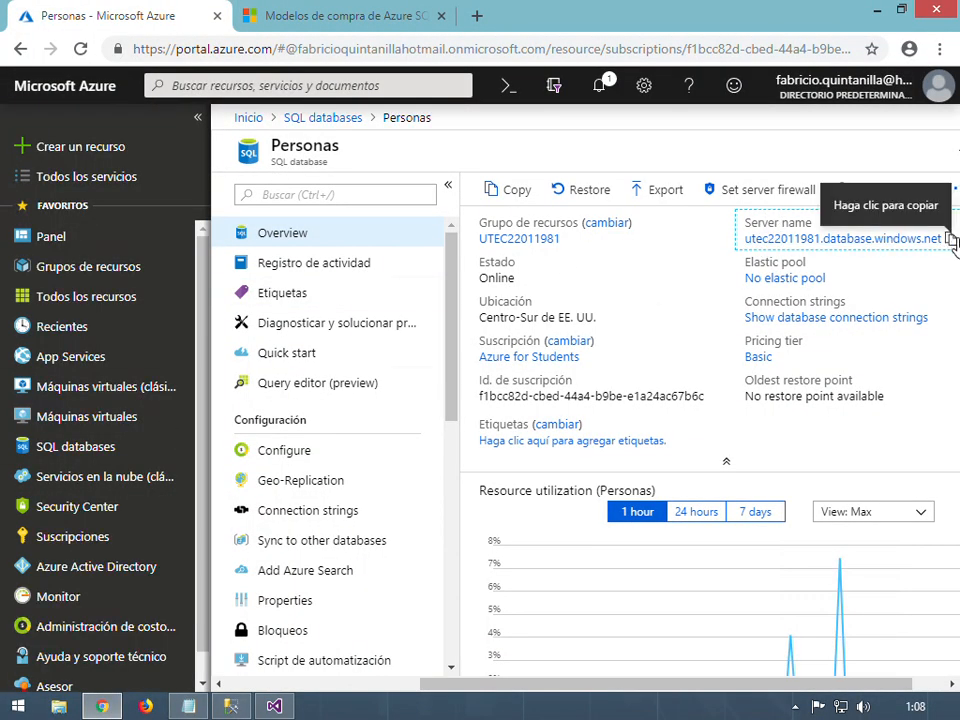
left_click(953, 240)
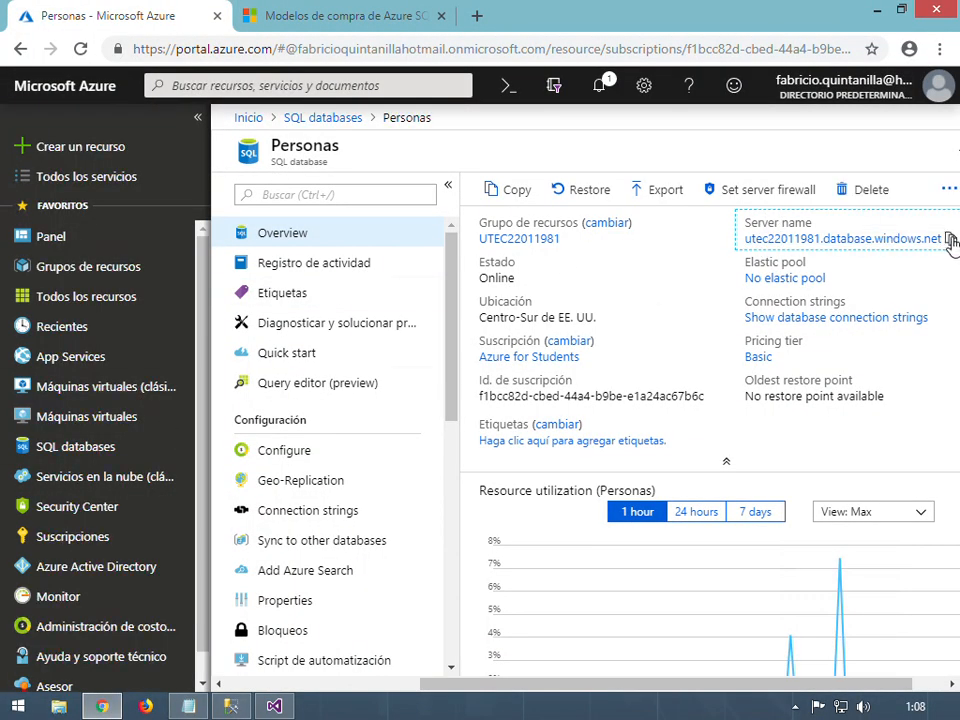
left_click(953, 240)
left_click(276, 706)
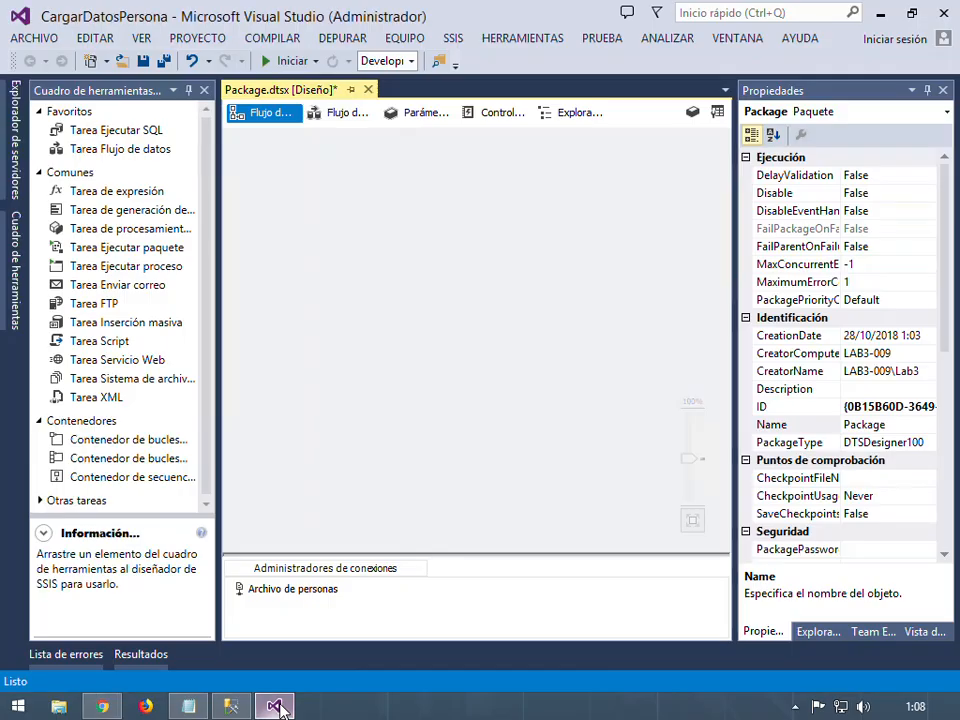
Start a new ADO.NET data connection and paste in the Azure server name
right_click(392, 609)
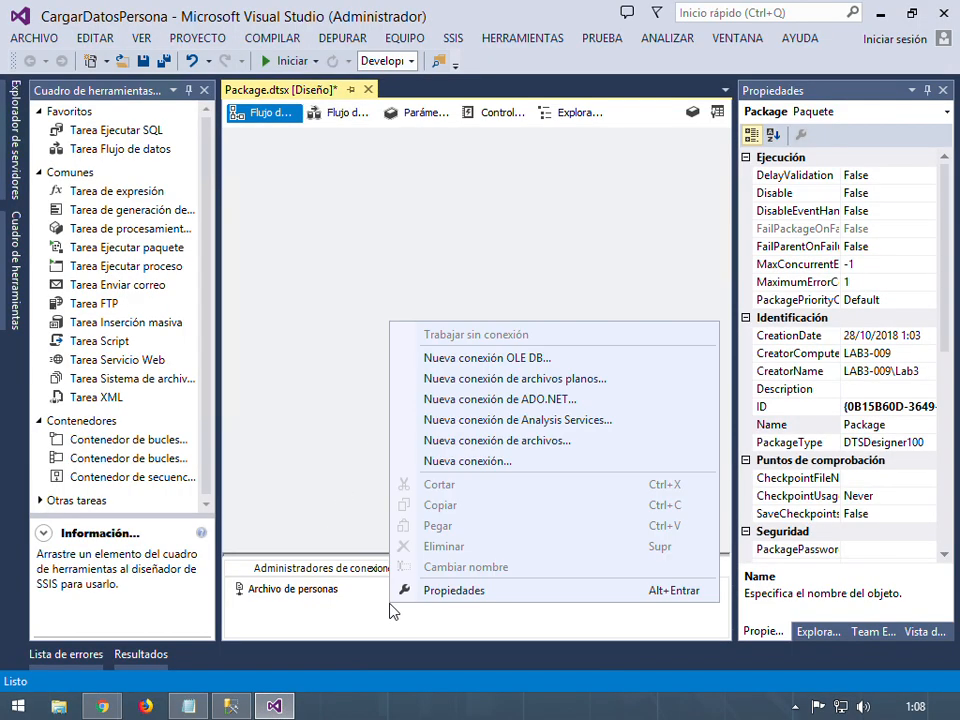
left_click(549, 400)
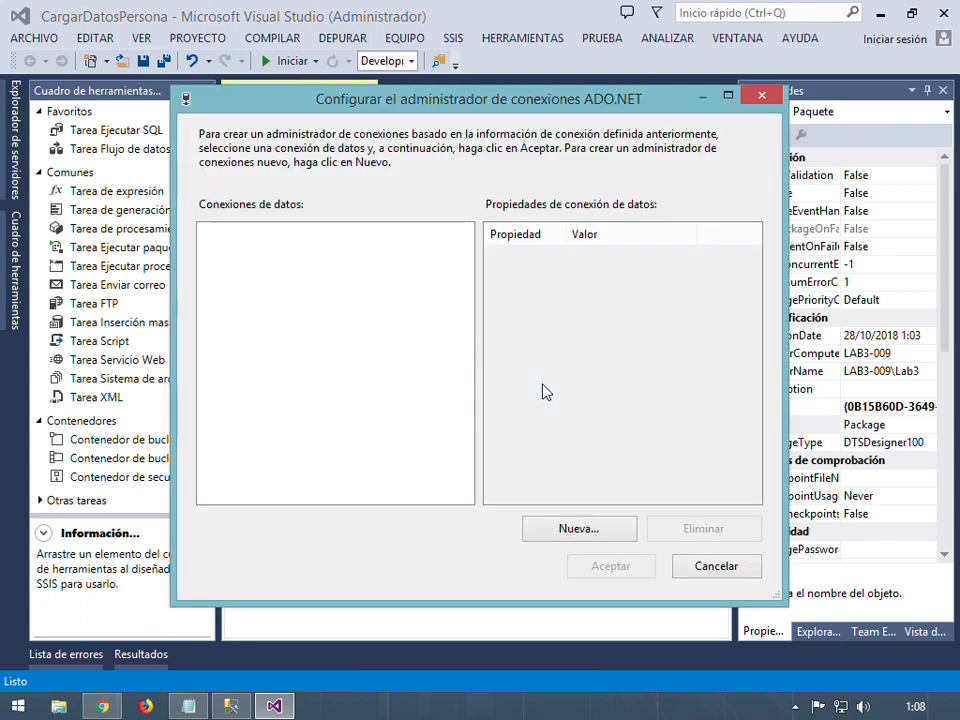
left_click(587, 527)
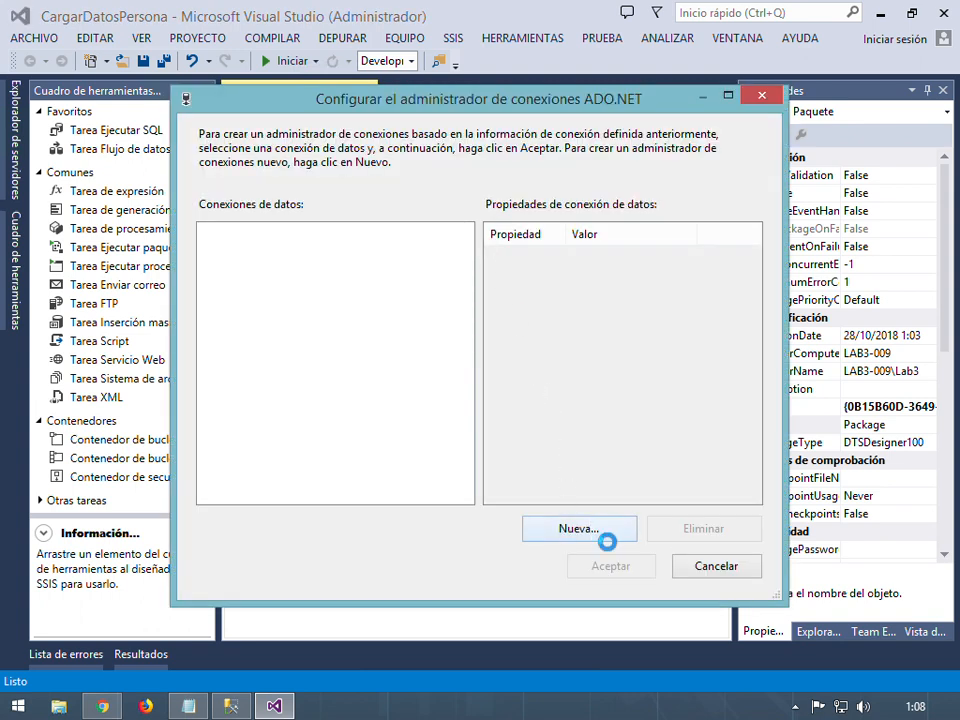
left_click(415, 175)
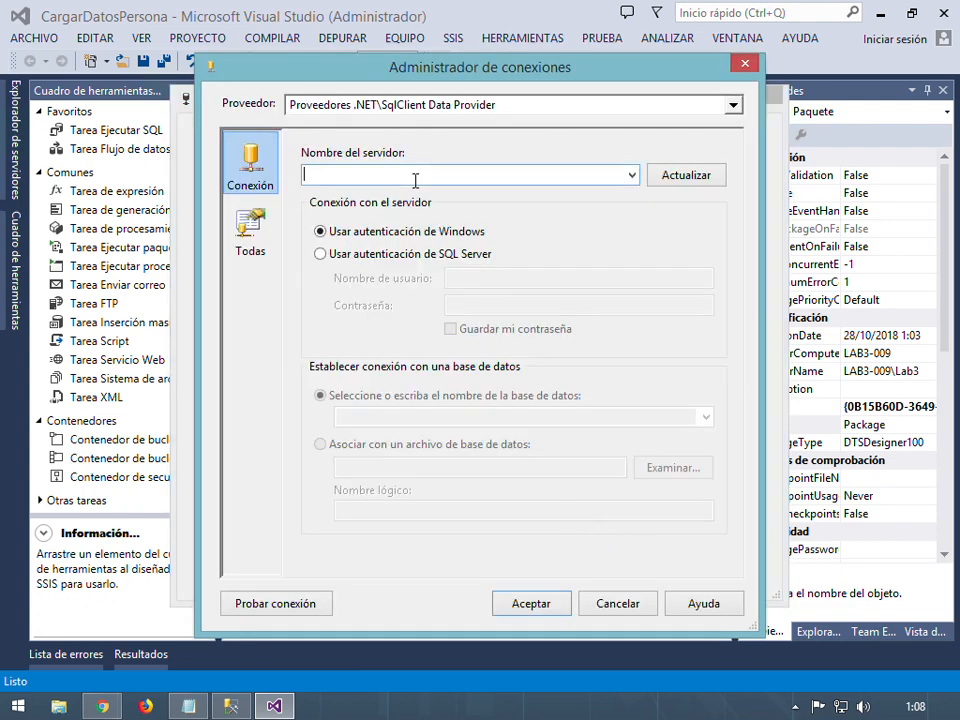
key("ctrl+v")
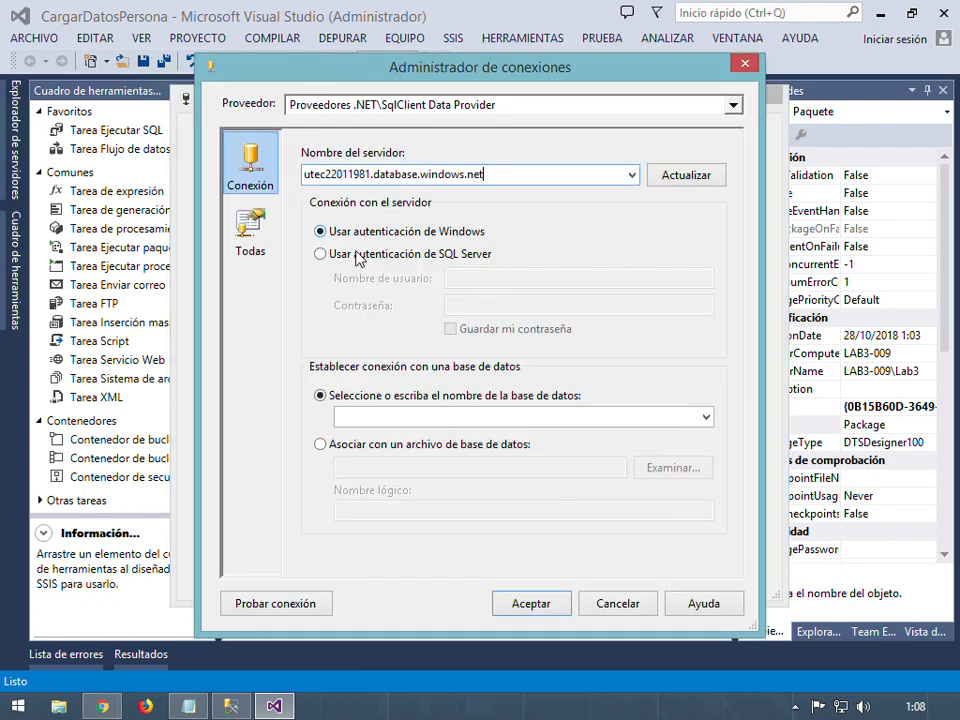
Use SQL Server authentication, enter the login user name and password, and save the password
left_click(393, 256)
left_click(503, 283)
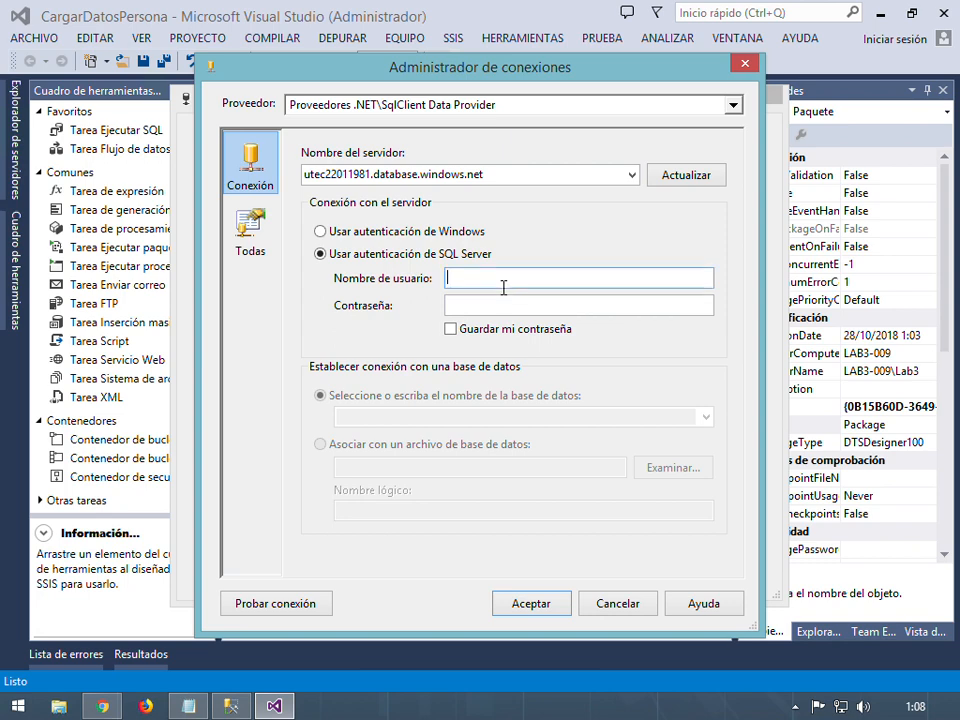
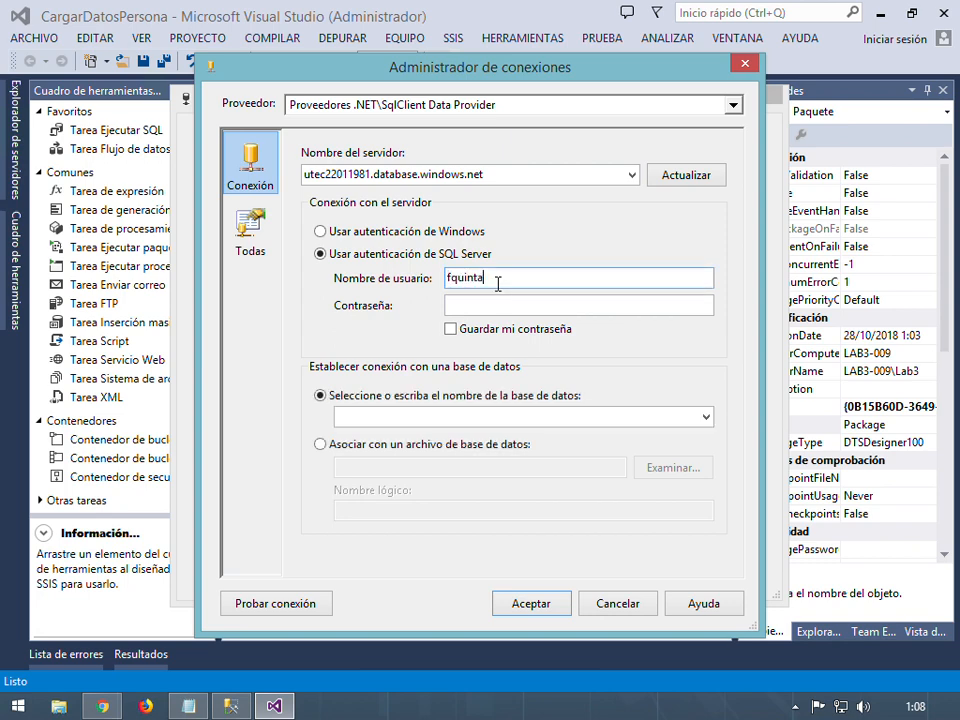
key("Tab")
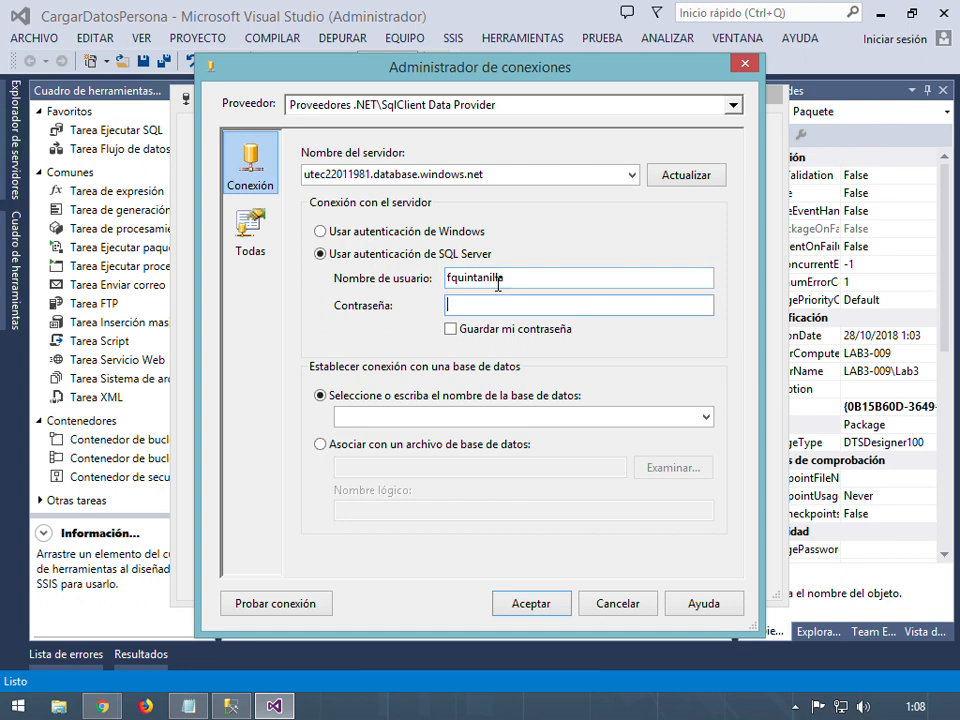
type("••••••••")
left_click(452, 329)
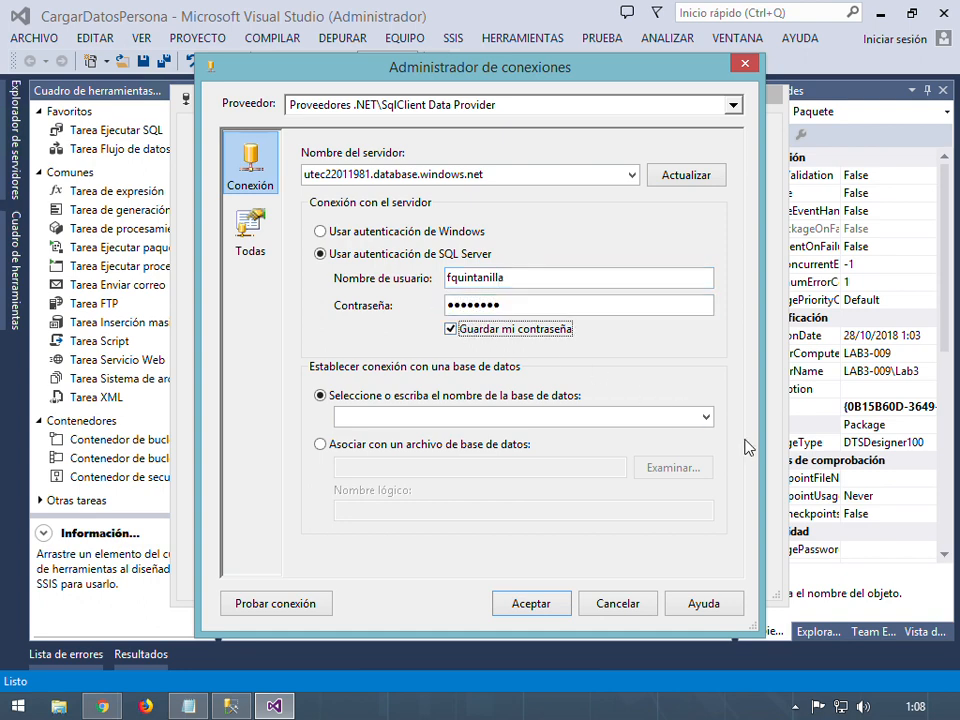
Pick the Personas database, test the connection, and name the manager 'Base de datos destino en la nube'
left_click(706, 418)
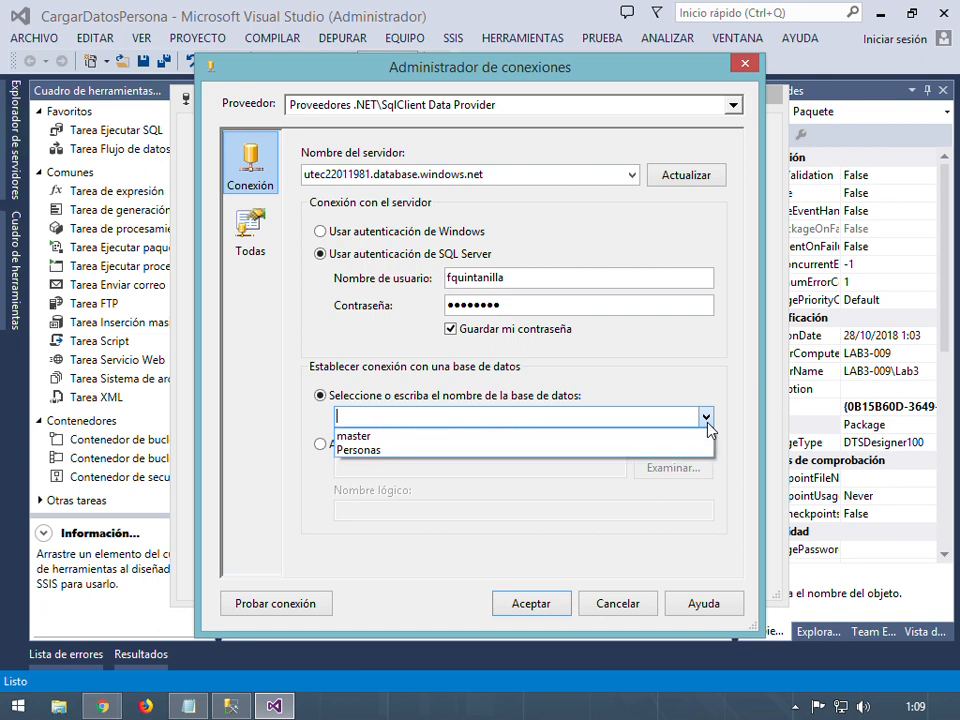
left_click(568, 452)
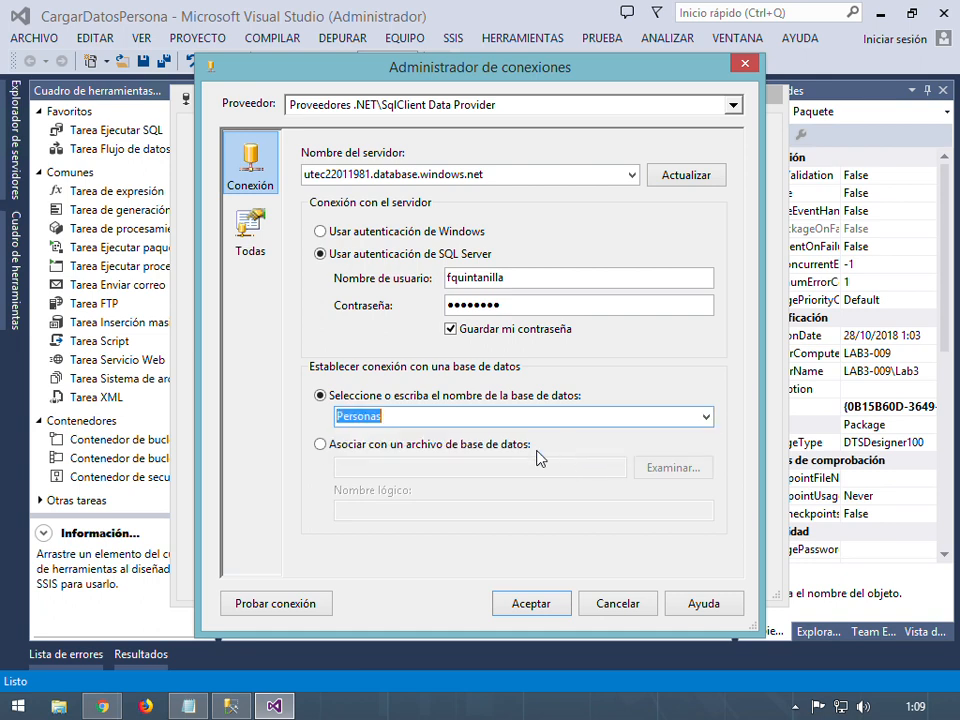
left_click(298, 607)
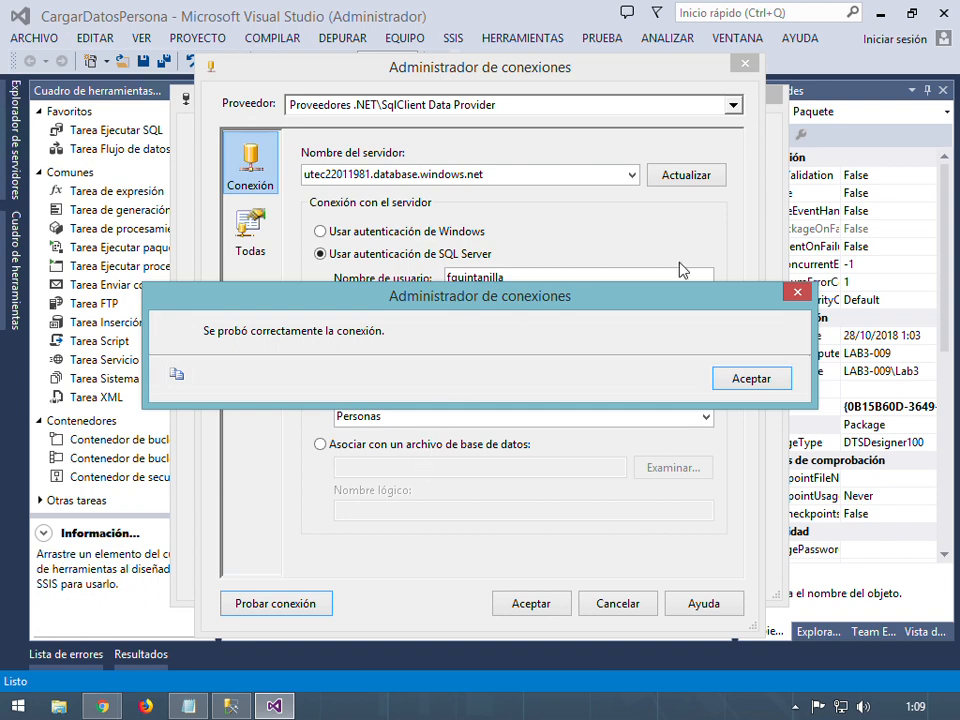
left_click(752, 378)
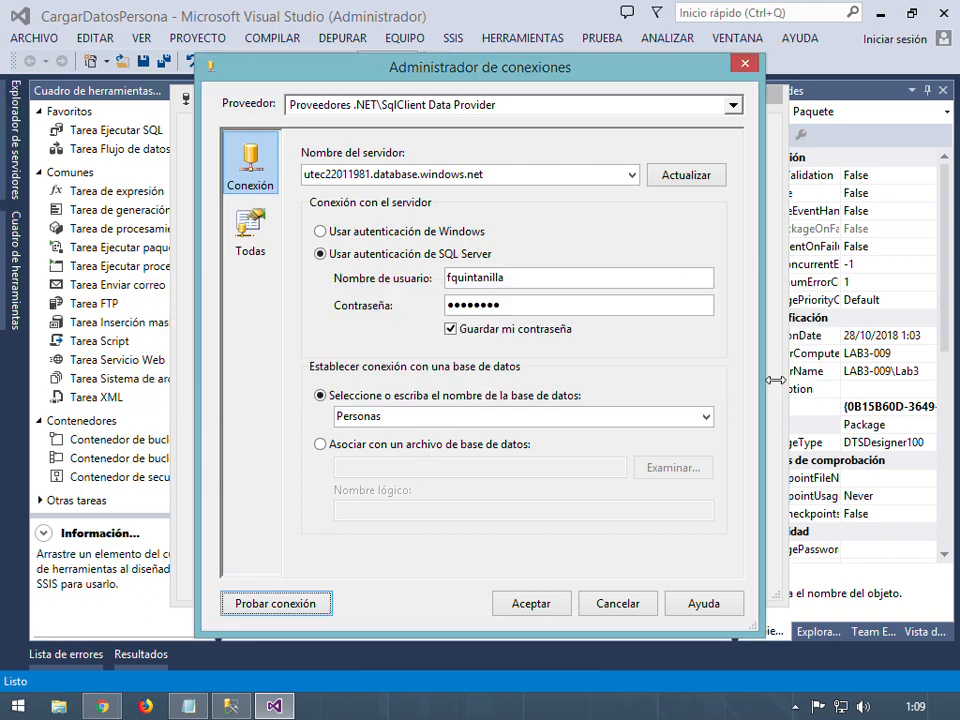
left_click(531, 604)
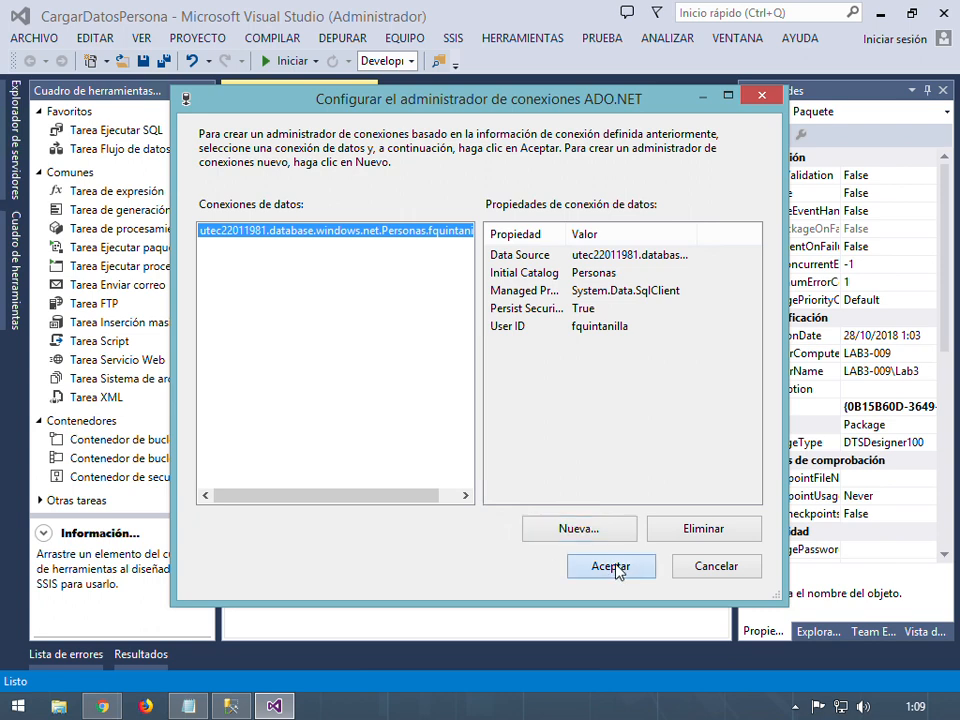
left_click(612, 567)
left_click(499, 591)
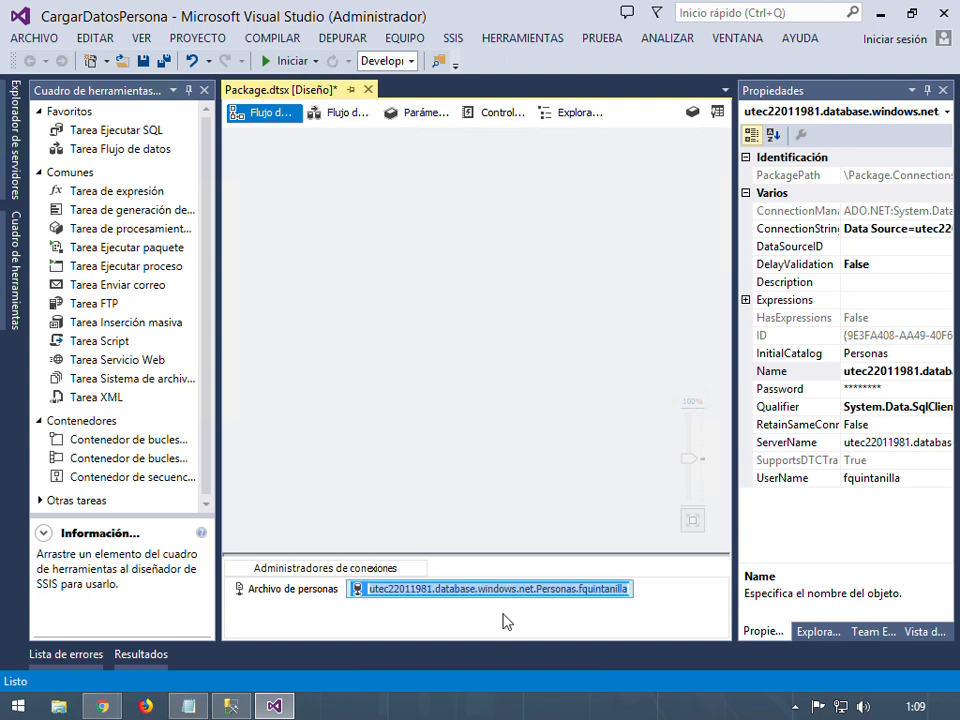
type("Base de dato")
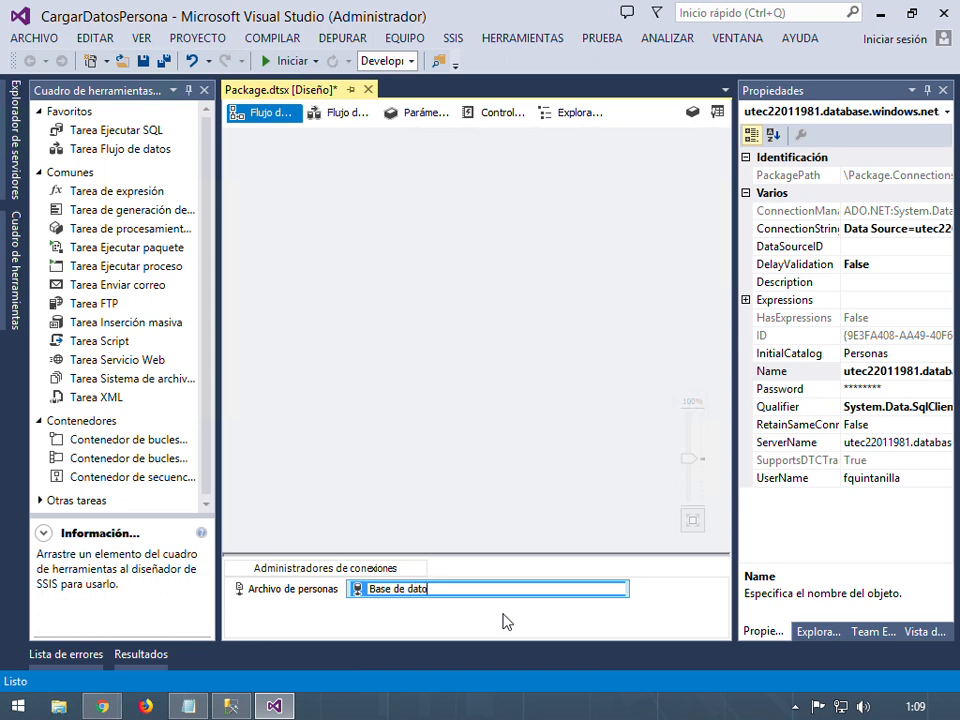
type("s destino en la nube")
Commit the connection name 'Base de datos destino en la nube' and return to the package design surface
key("Return")
left_click(545, 610)
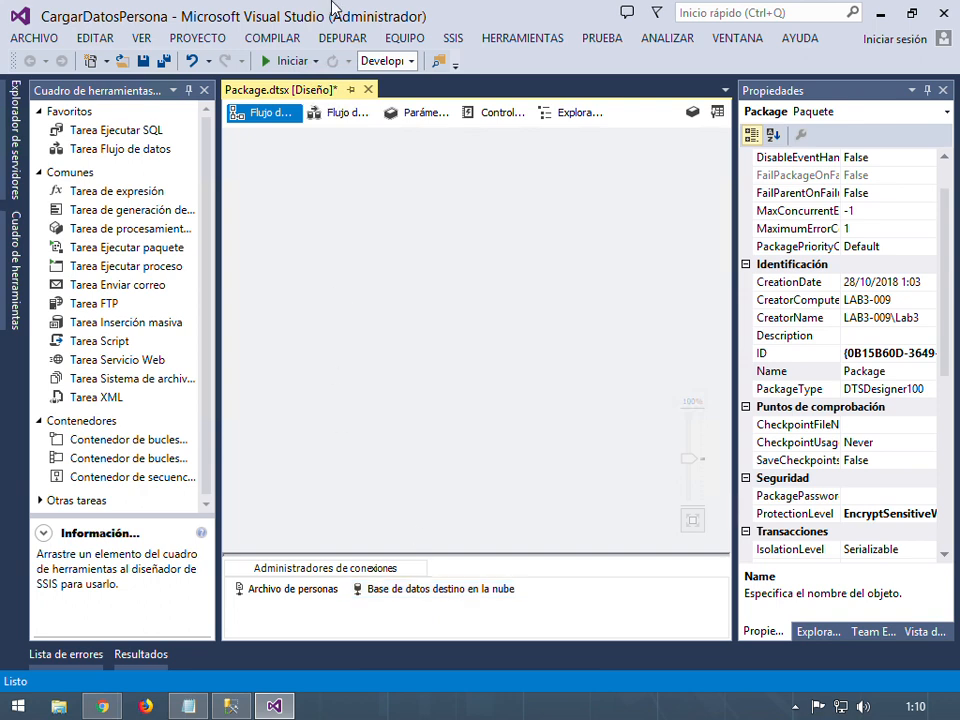
left_click(212, 280)
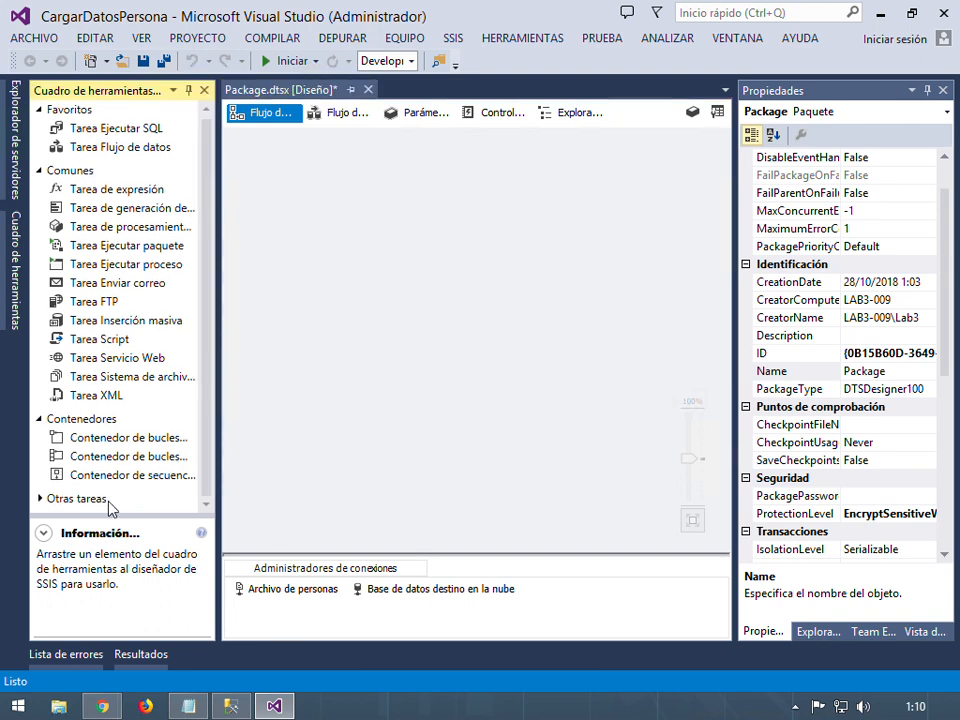
Add a Data Flow task to the control flow and name it 'Llenar tabla Persona'
left_click(204, 534)
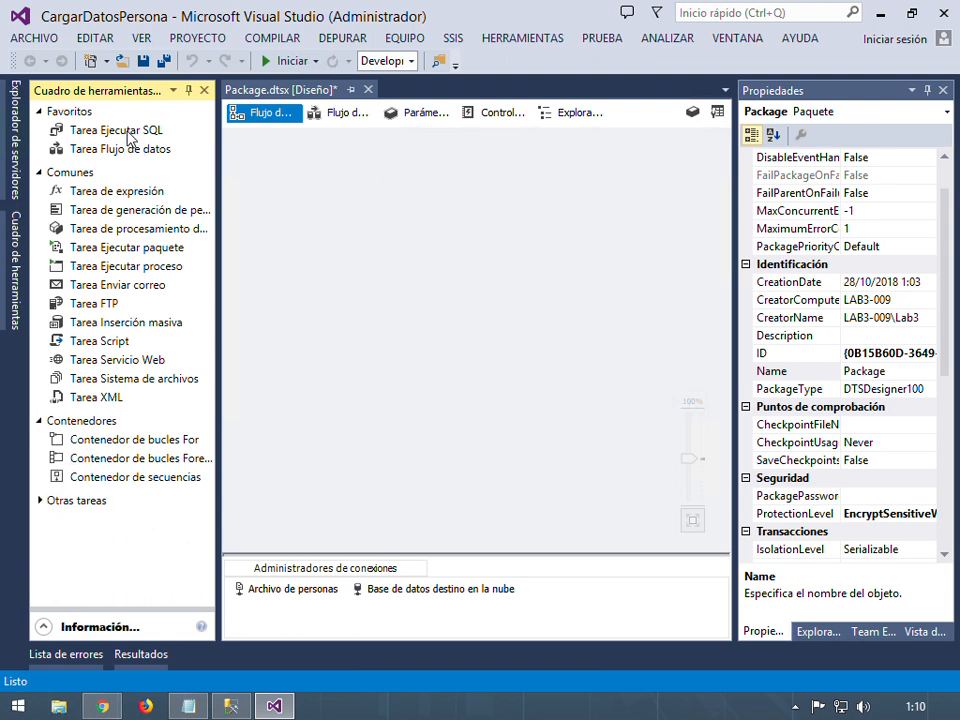
left_click_drag(113, 153, 291, 236)
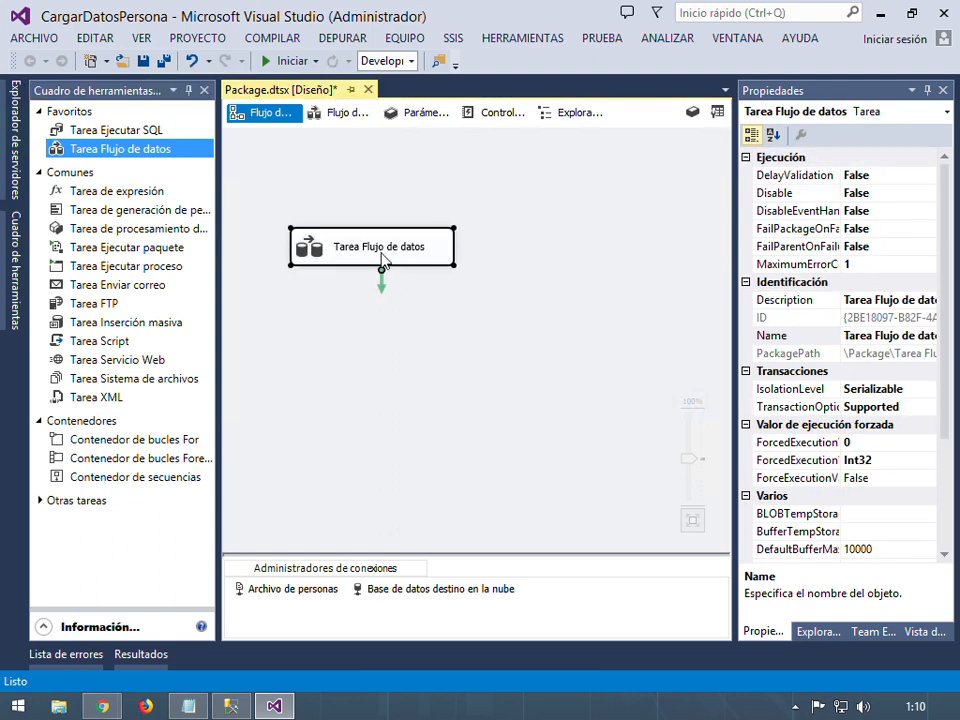
left_click(400, 263)
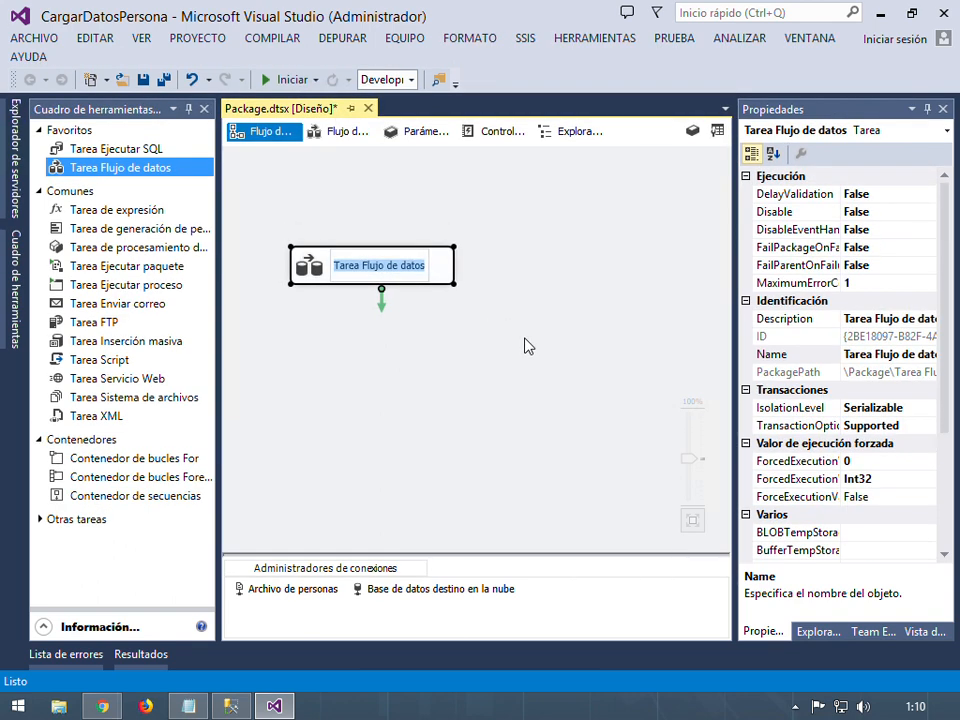
type("Llenar tabl")
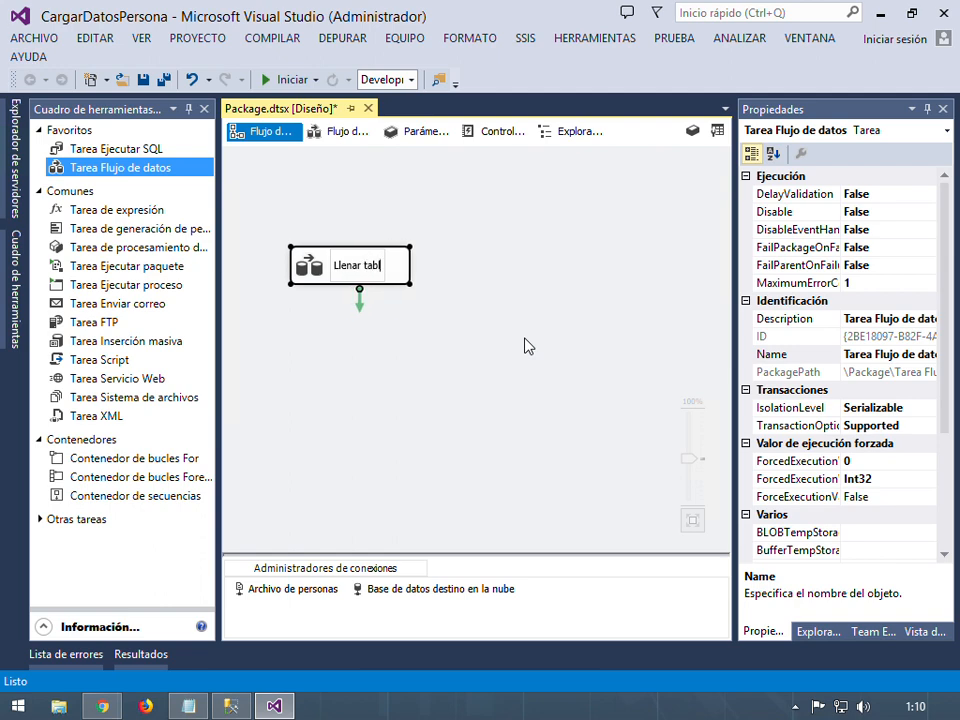
type("a Persona")
key("Return")
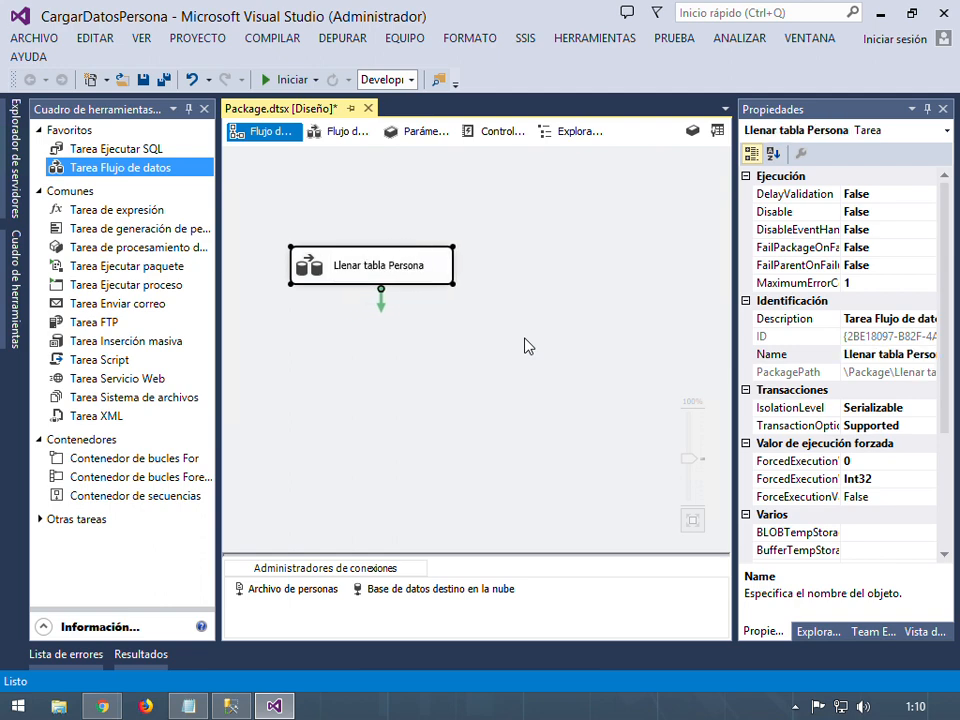
left_click(528, 345)
left_click(439, 281)
right_click(438, 278)
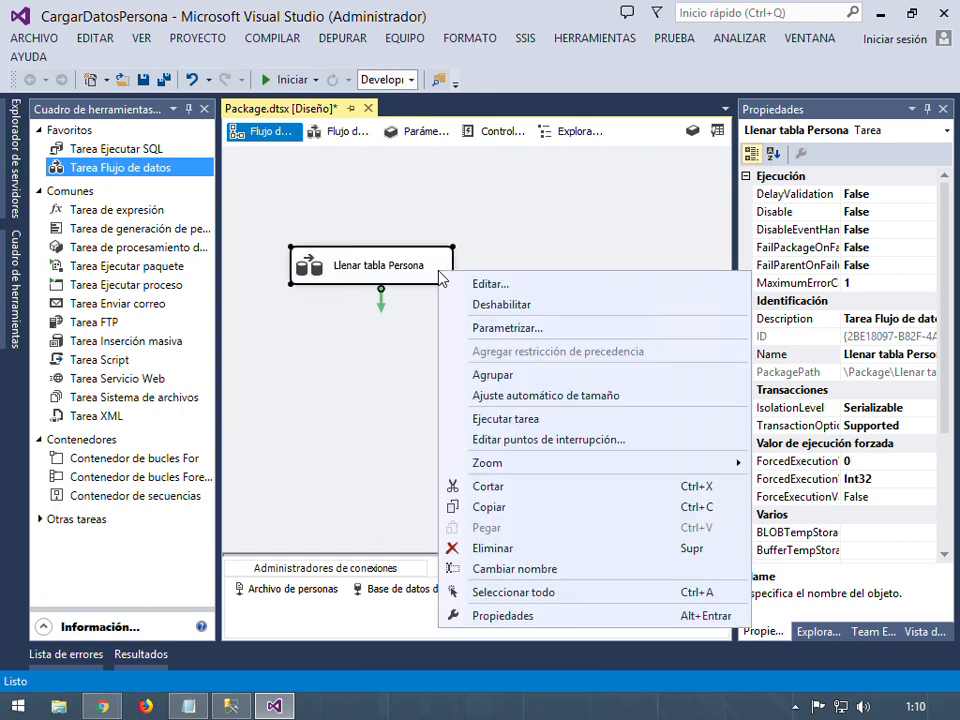
Inside the Llenar tabla Persona data flow, place an Origen de archivo plano from Otros orígenes
left_click_drag(426, 274, 421, 281)
double_click(421, 280)
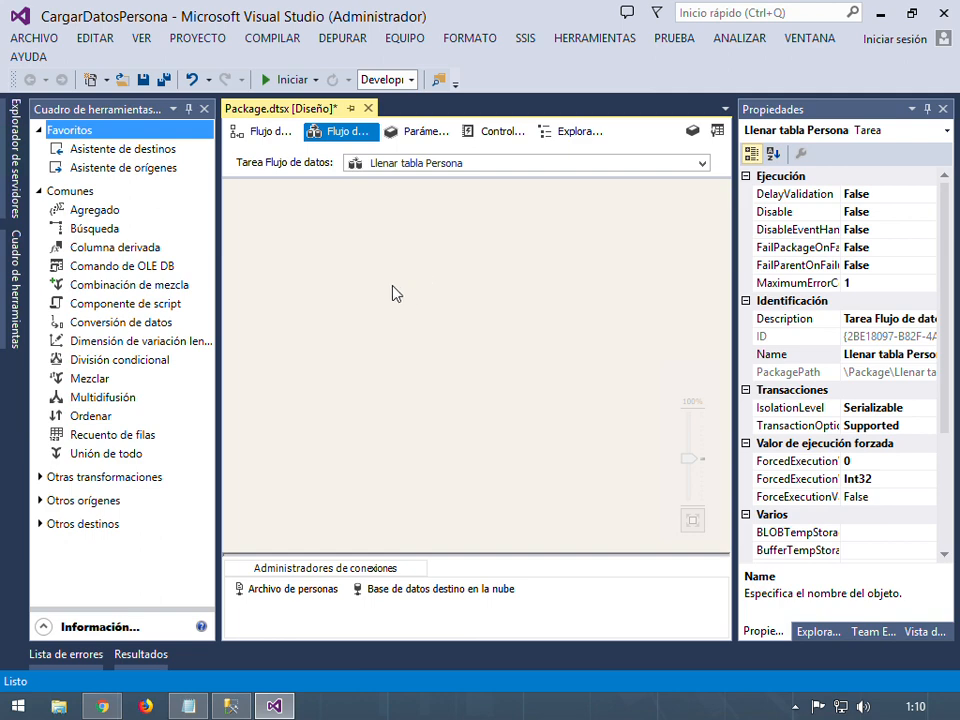
left_click(39, 501)
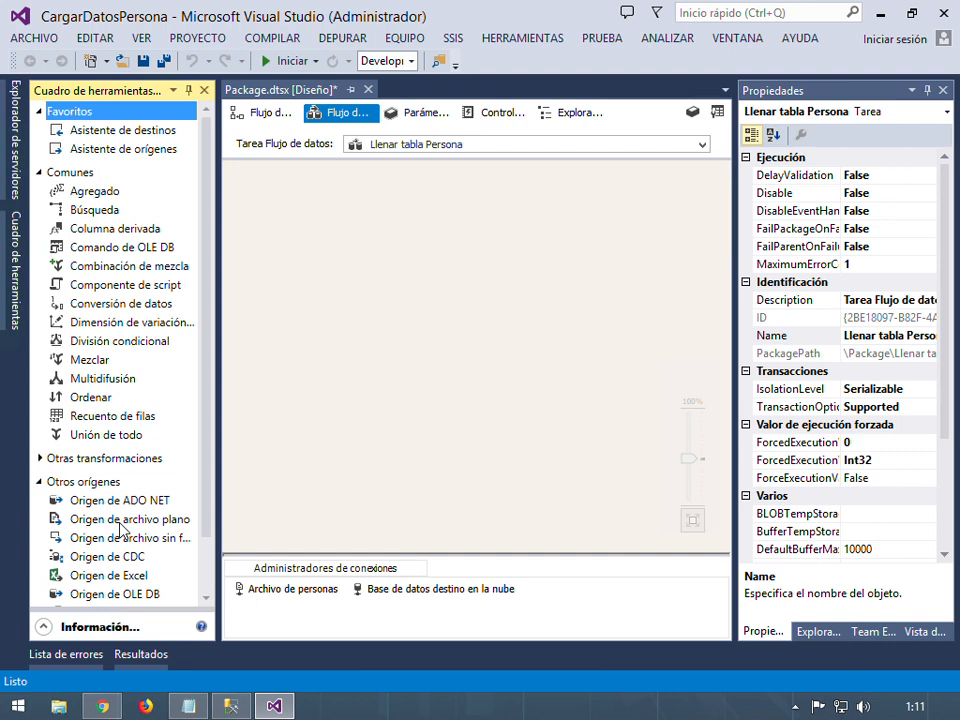
left_click_drag(120, 528, 423, 404)
left_click_drag(345, 250, 347, 252)
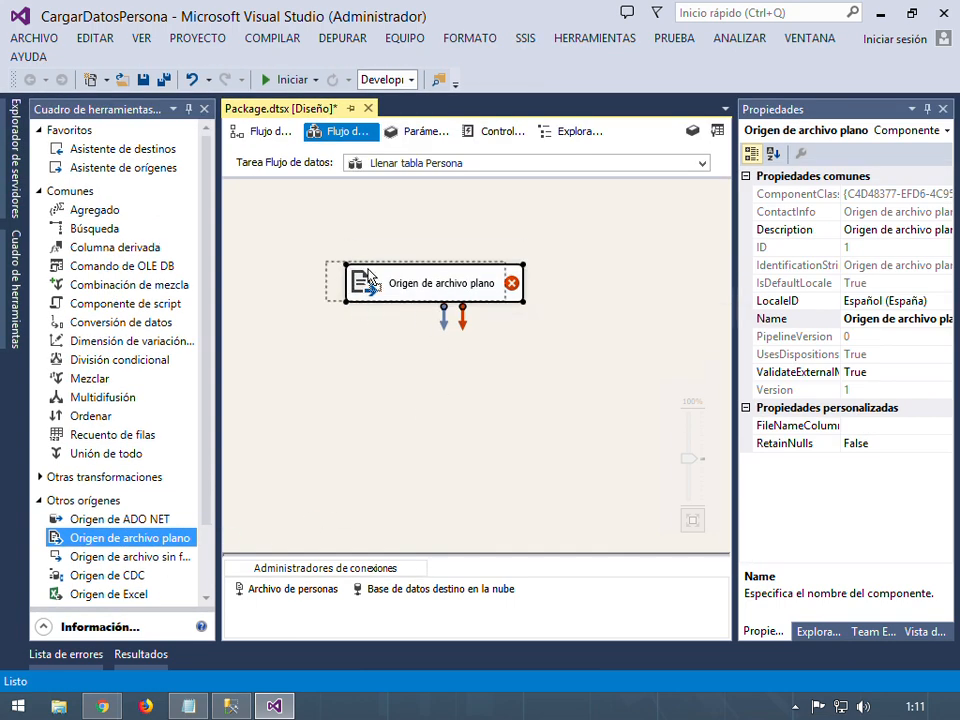
left_click_drag(440, 294, 374, 278)
Rename the flat file source to 'Leer Persona_csv' after the invalid name 'Leer Persona.dsv' is rejected
left_click(373, 272)
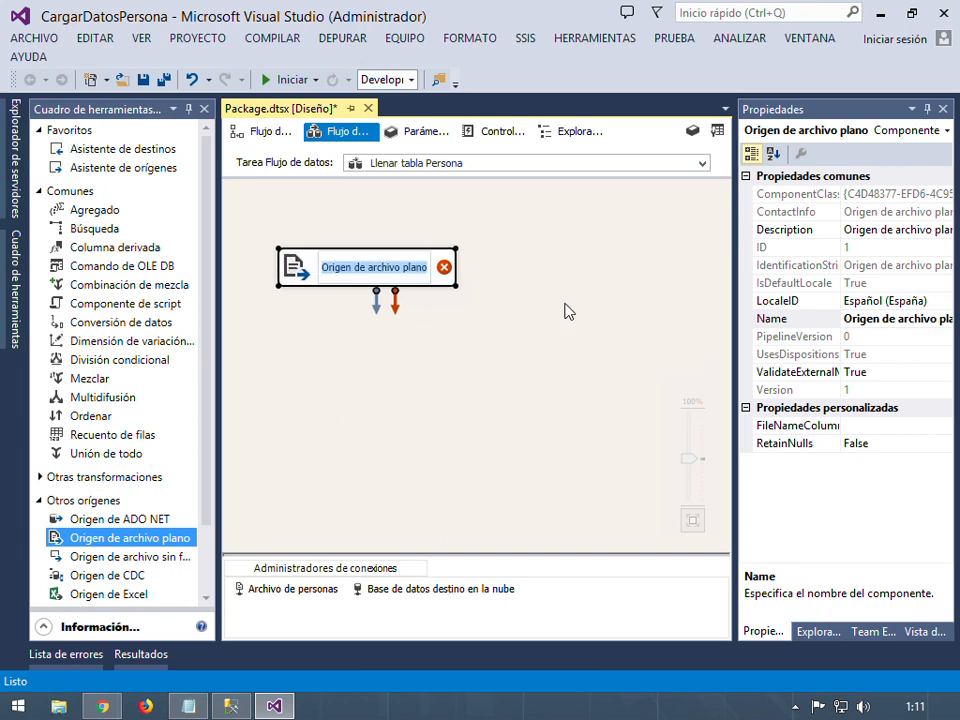
type("Leer")
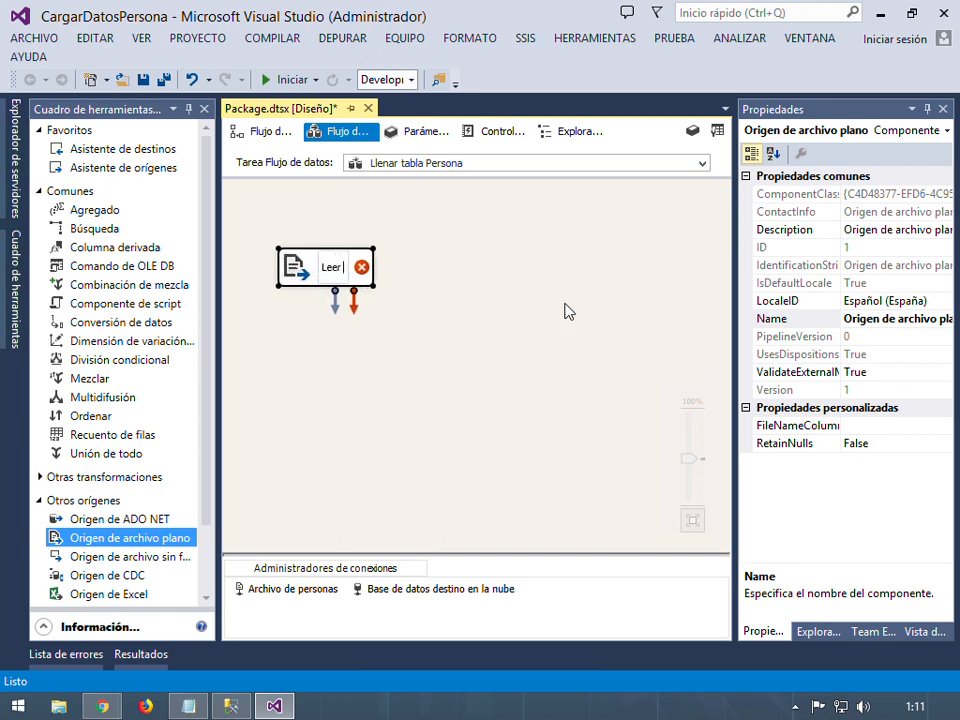
type(" Persona.")
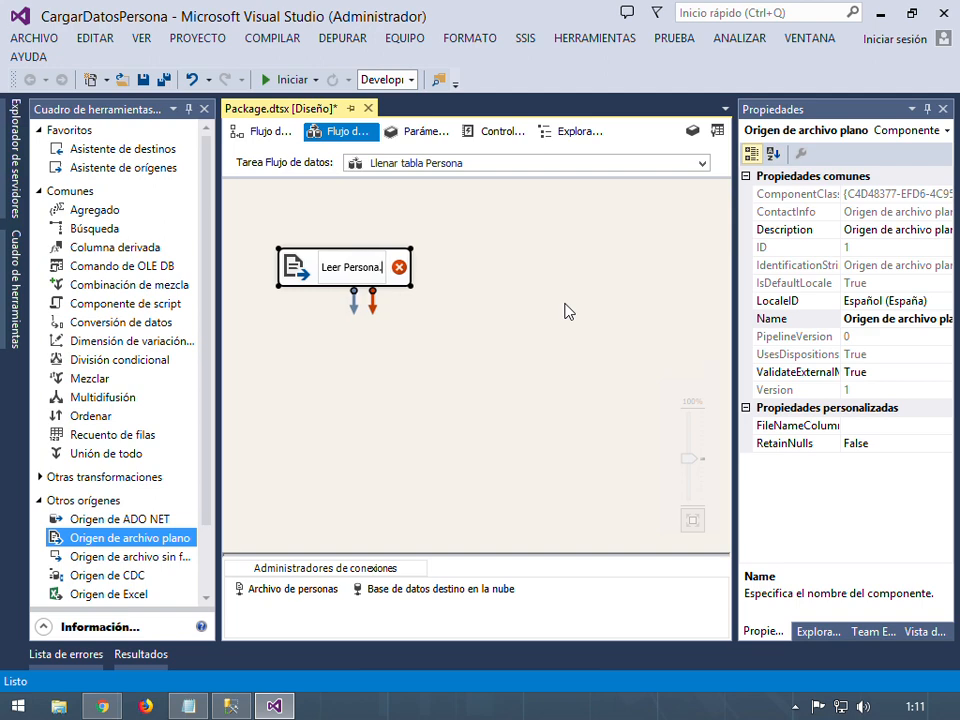
type("dsv")
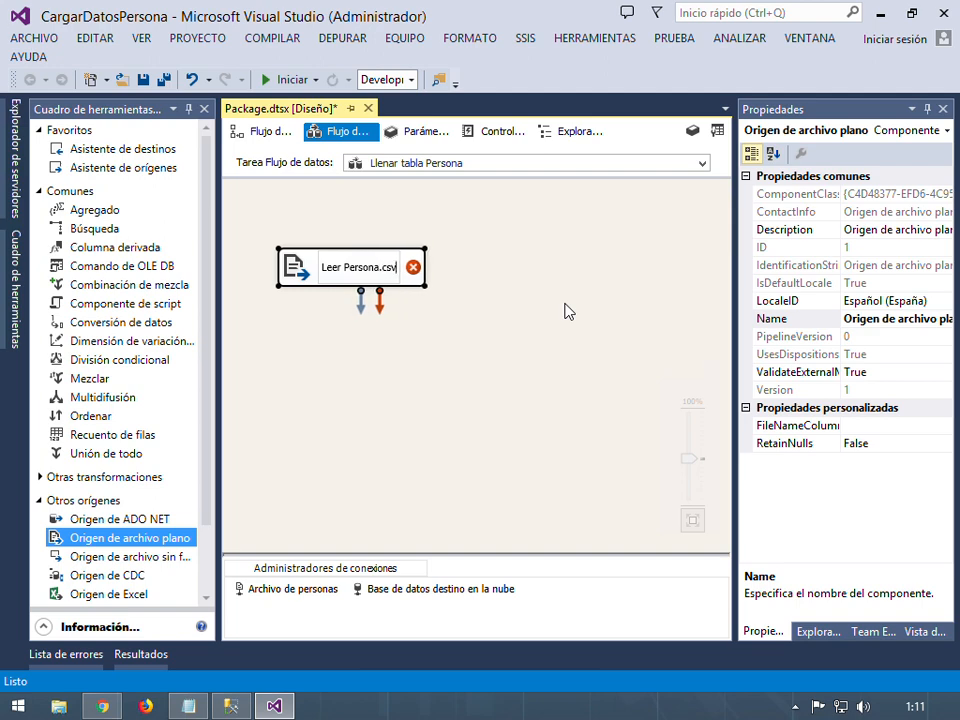
key("Return")
left_click(676, 452)
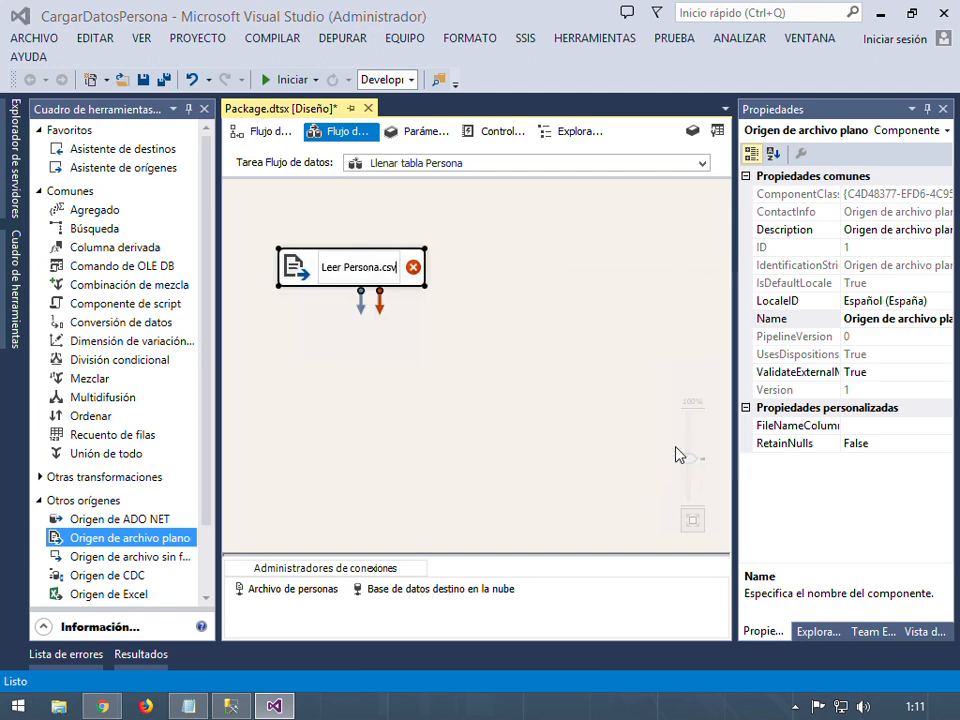
left_click(394, 270)
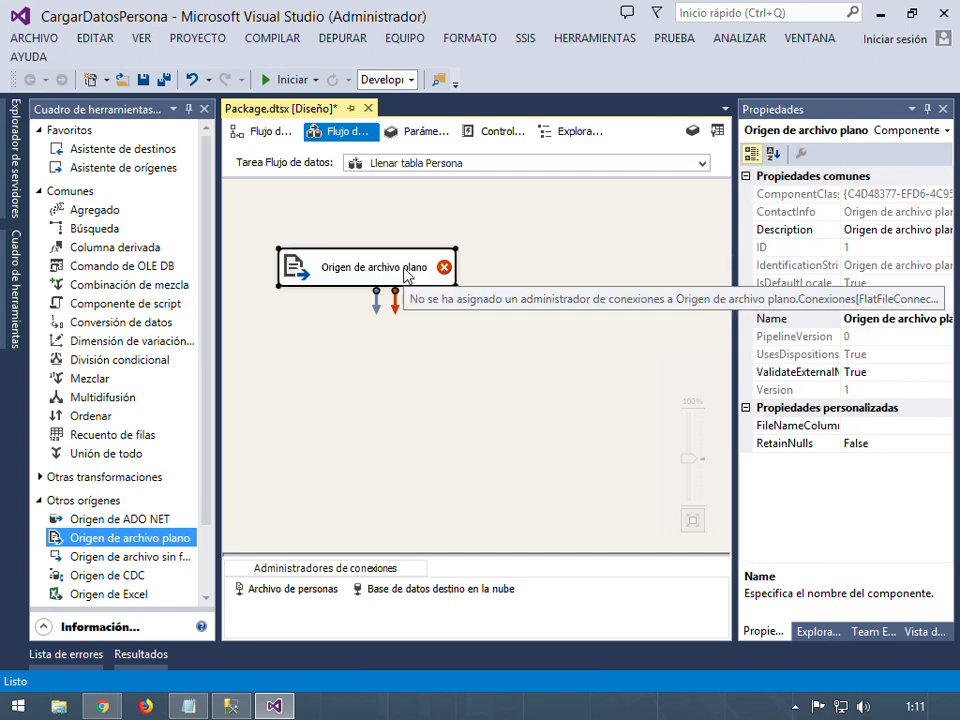
left_click(405, 270)
type("Leer")
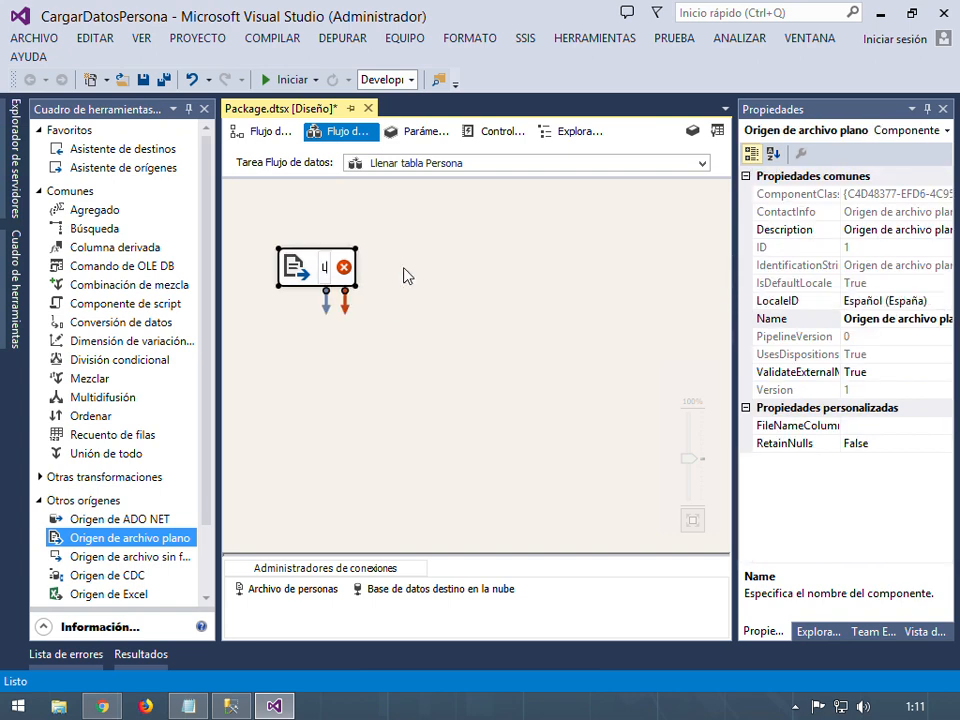
type(" Persona")
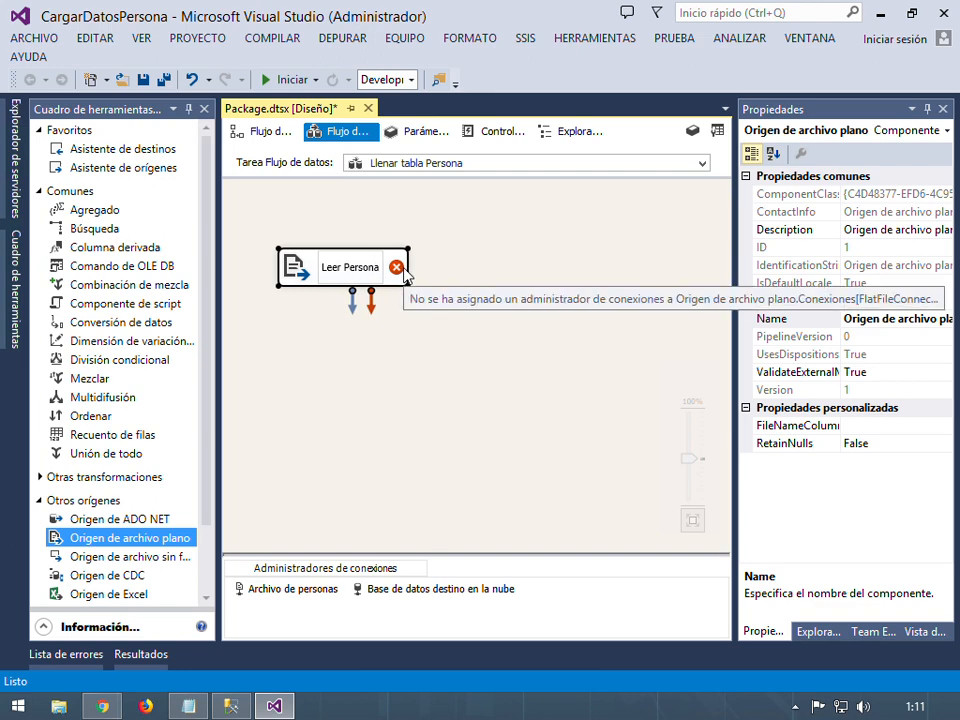
type("_csv")
key("Return")
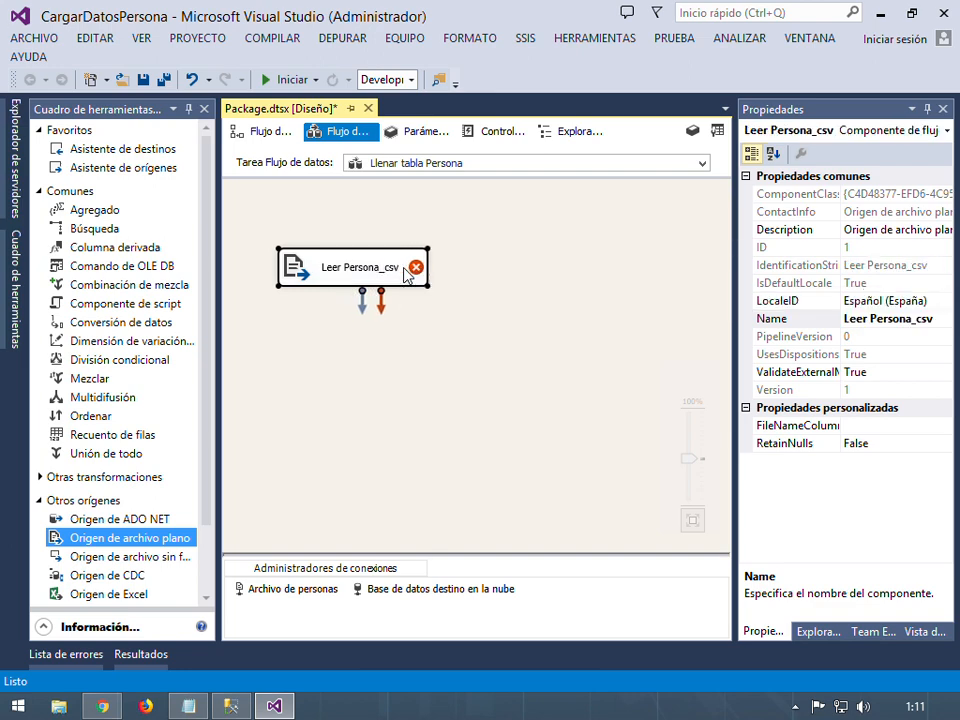
left_click(434, 340)
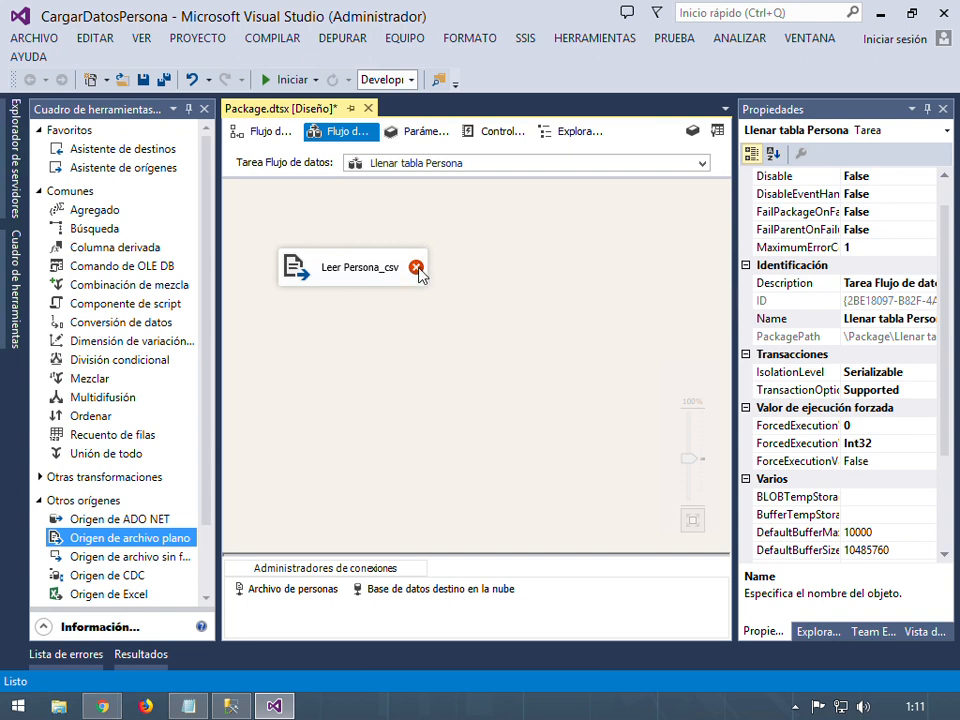
mouse_move(415, 268)
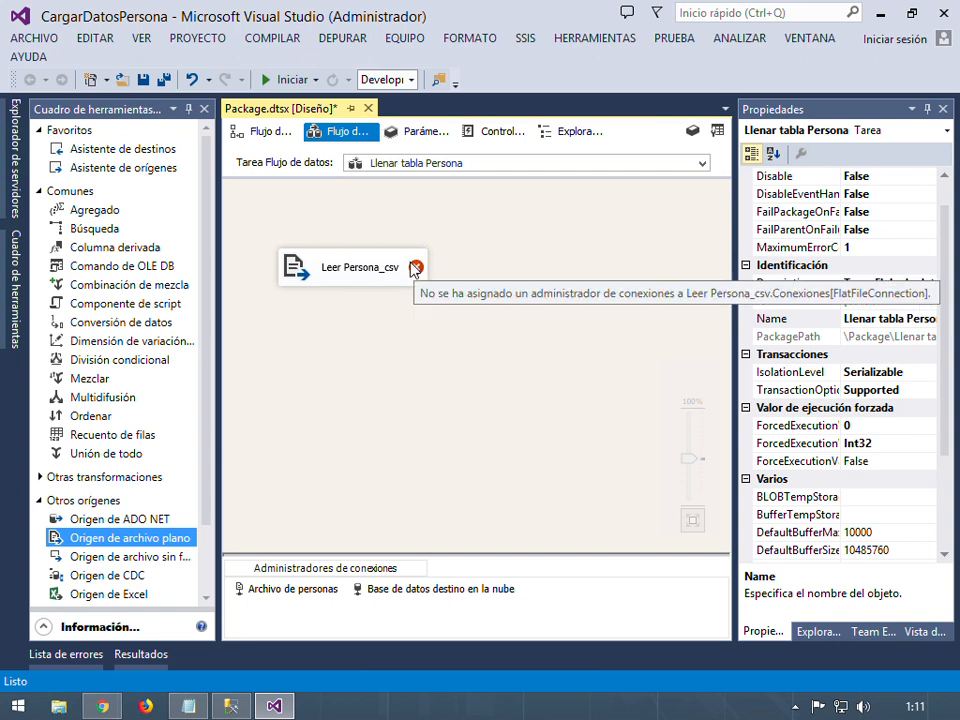
In the Leer Persona_csv editor, preview the Persona file rows, then view the six column mappings
double_click(415, 268)
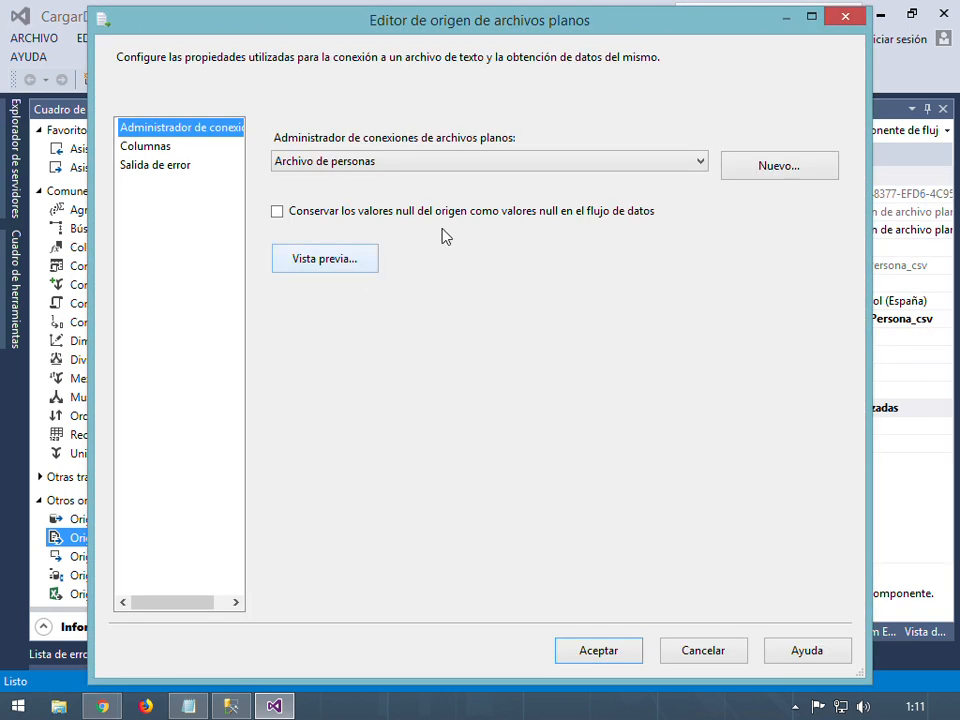
left_click_drag(498, 45, 580, 34)
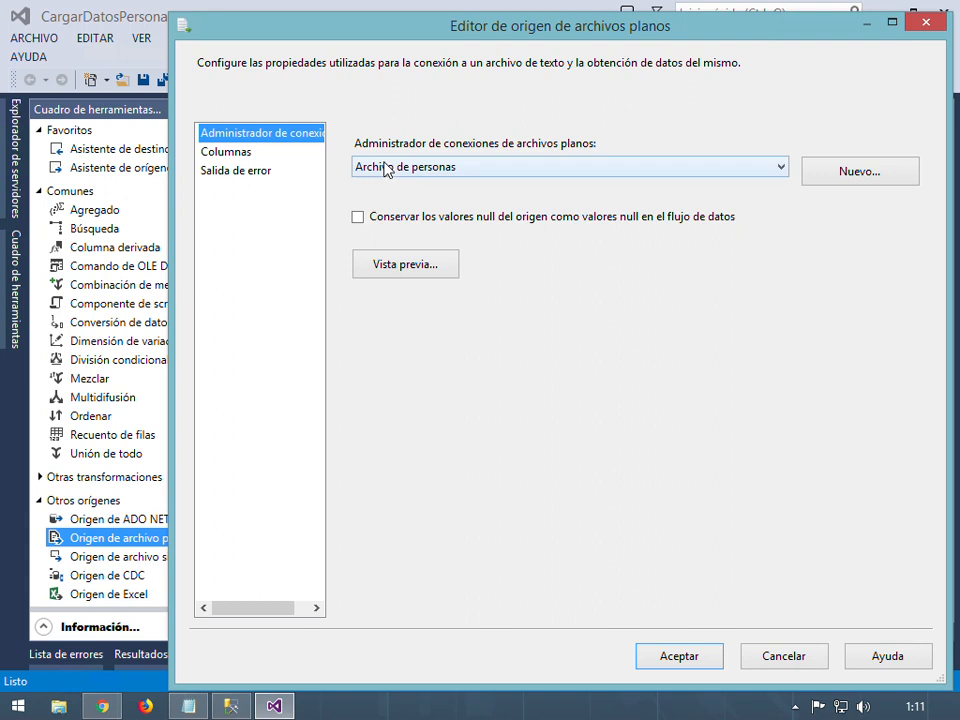
left_click(388, 265)
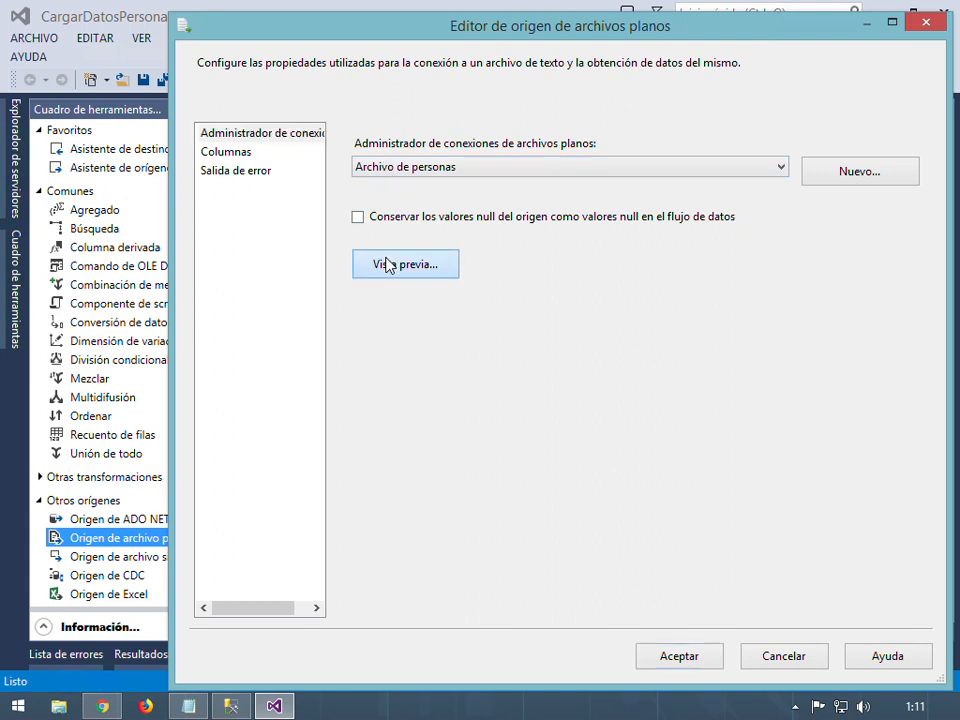
left_click_drag(431, 495, 489, 497)
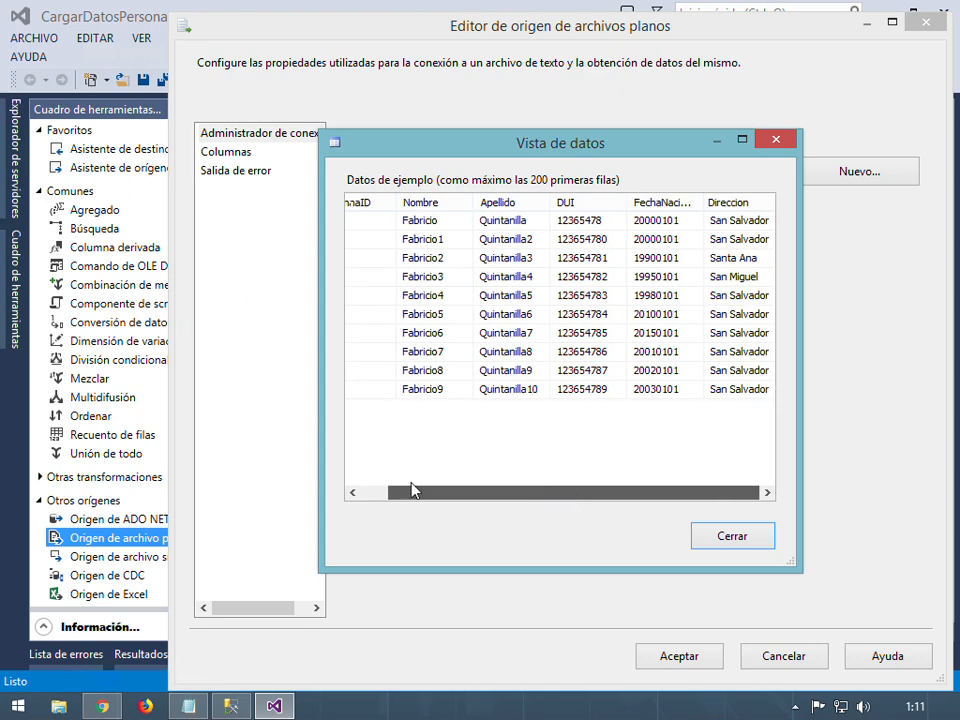
left_click_drag(414, 490, 386, 491)
left_click(739, 542)
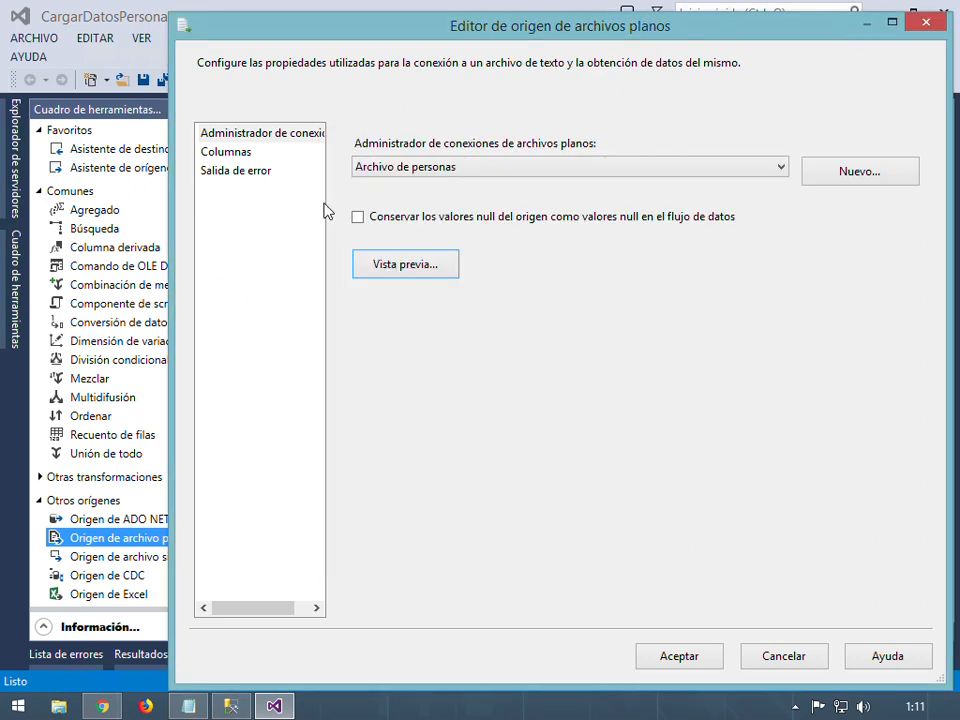
left_click(224, 152)
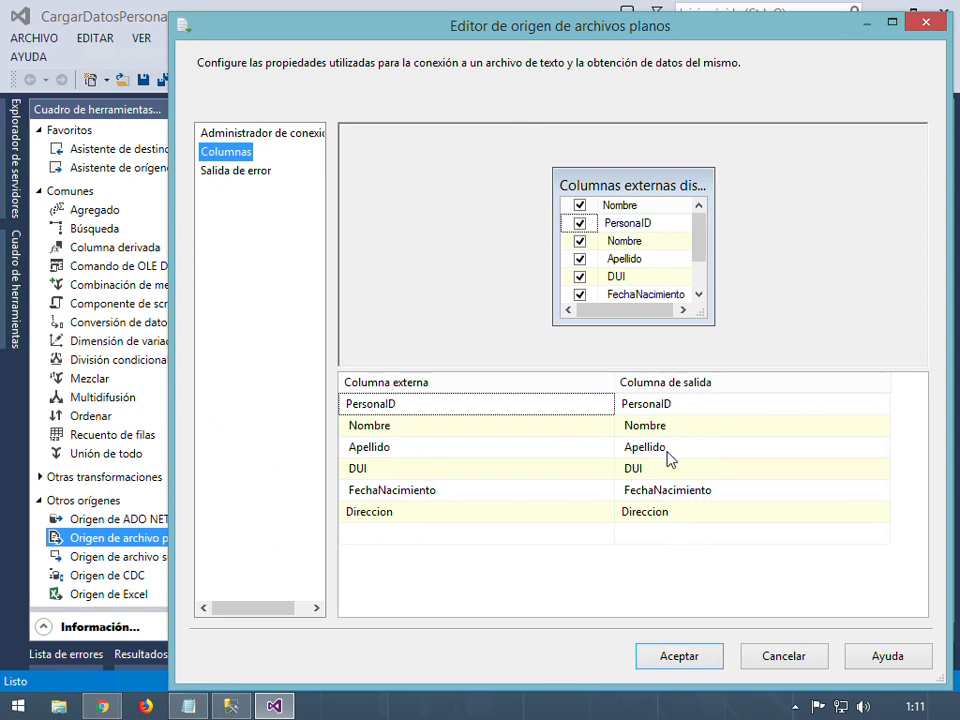
mouse_move(670, 459)
On the Salida de error page, select the source output row and list the error-handling choices
left_click(238, 176)
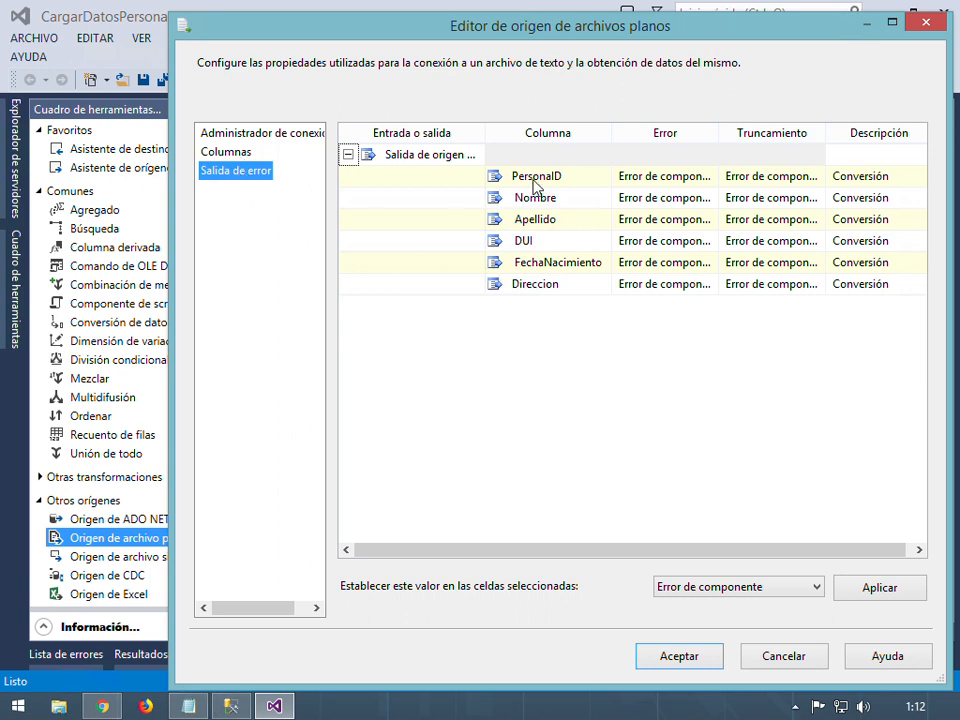
left_click(423, 160)
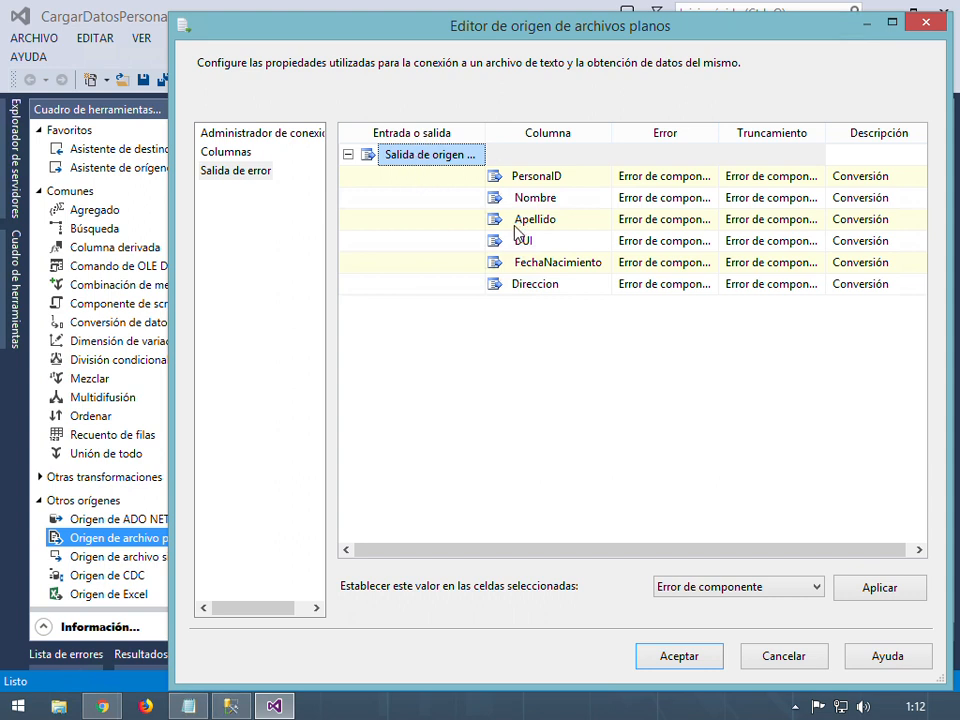
mouse_move(472, 550)
left_mouse_down()
mouse_move(643, 557)
mouse_move(490, 557)
left_mouse_up()
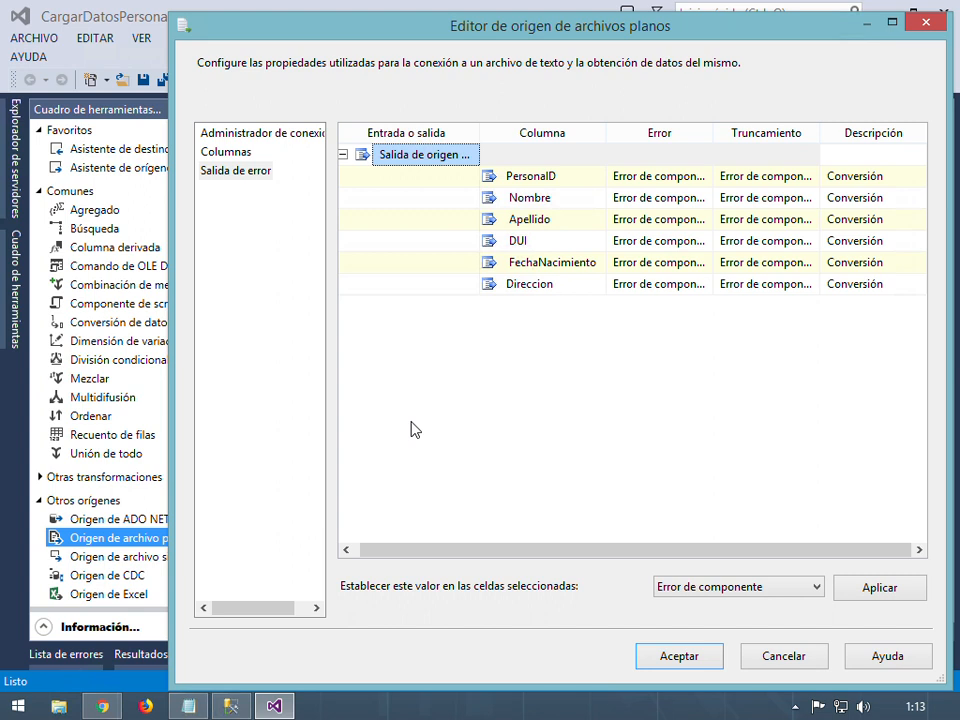
left_click(815, 588)
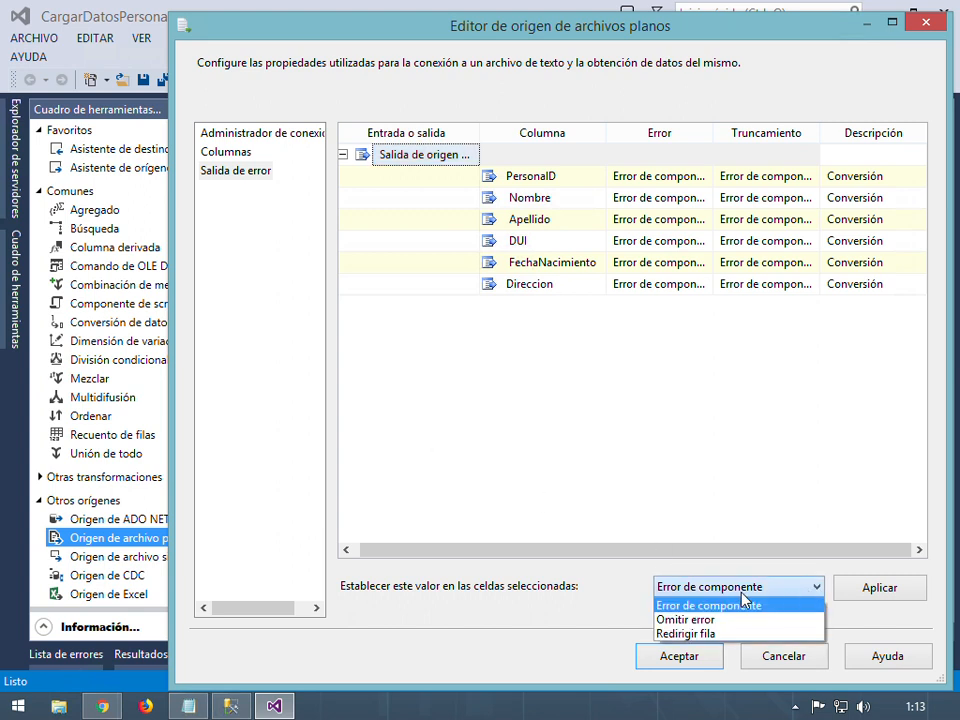
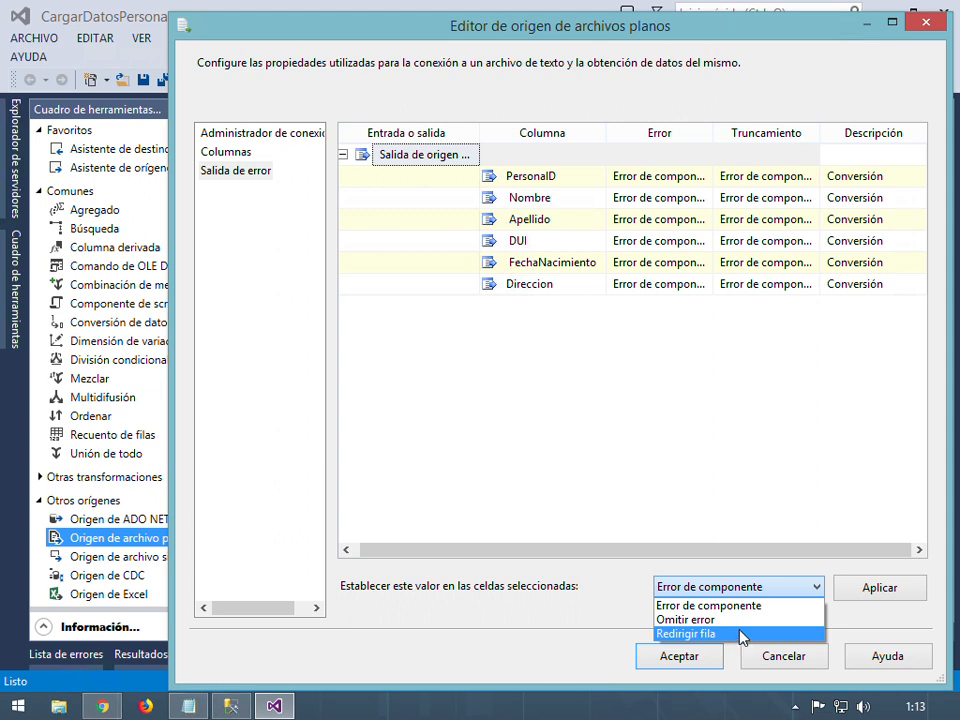
Try applying Redirigir fila to the selected cells, then widen the Error column
left_click(735, 636)
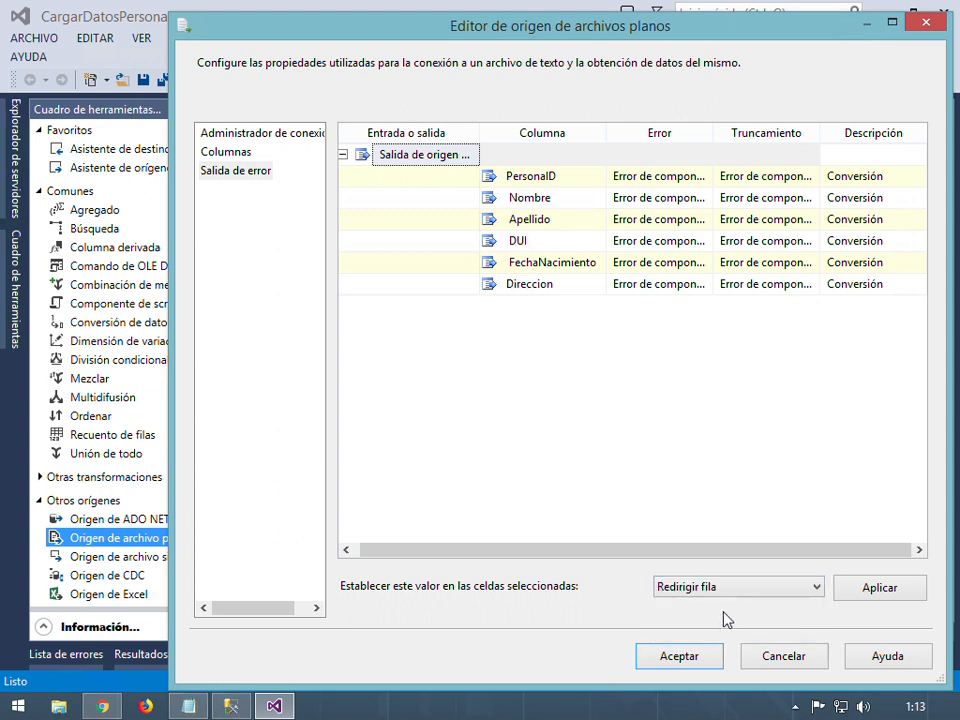
left_click(876, 594)
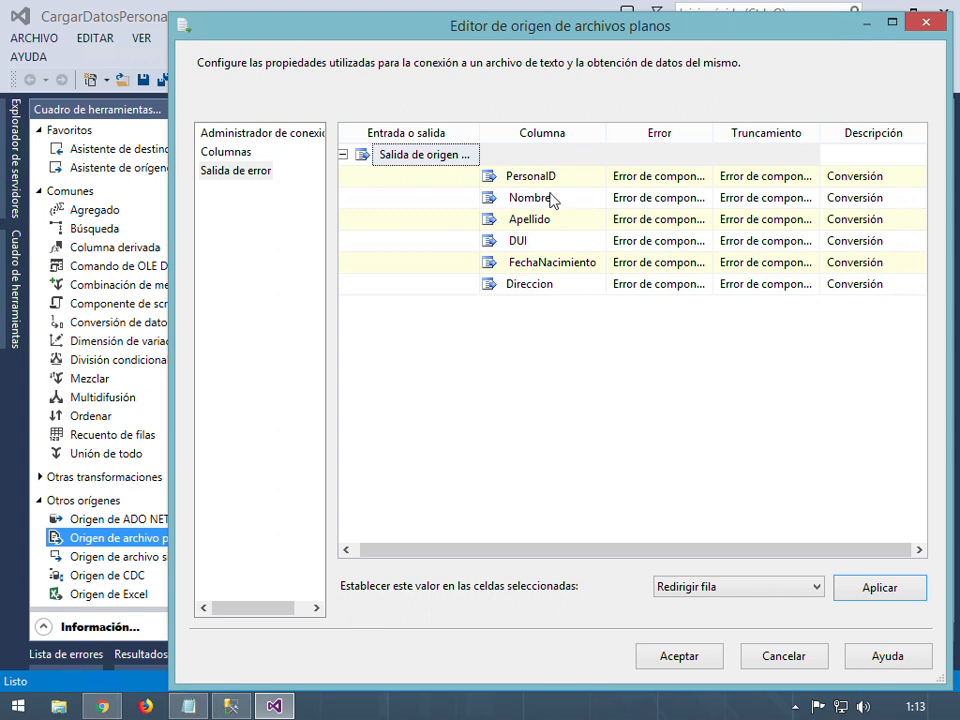
left_click(595, 182)
left_click(690, 178)
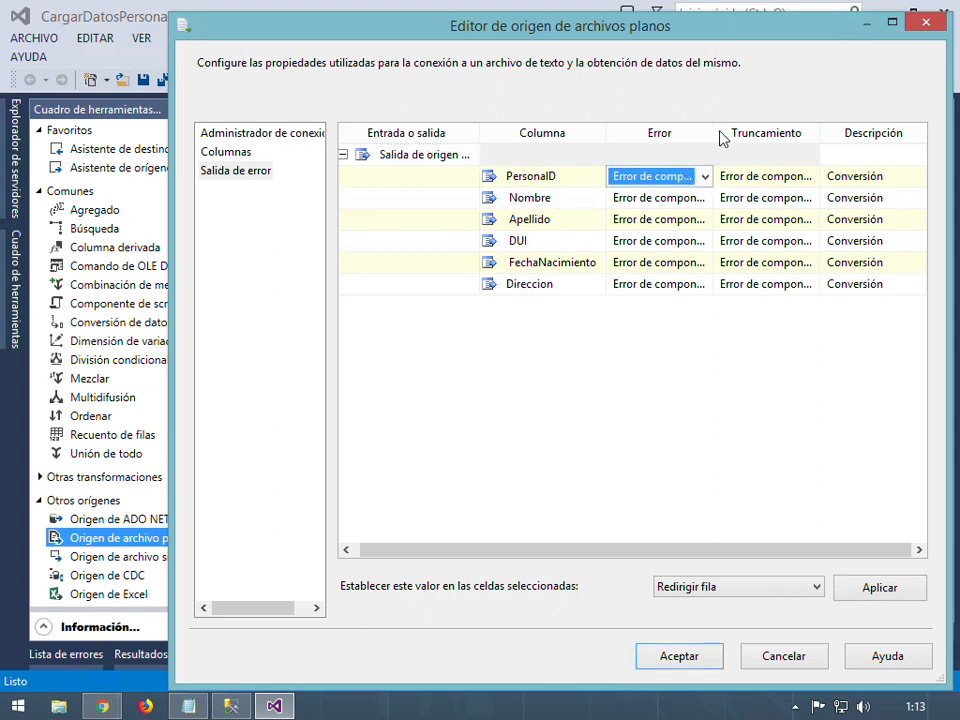
left_click_drag(737, 143, 800, 142)
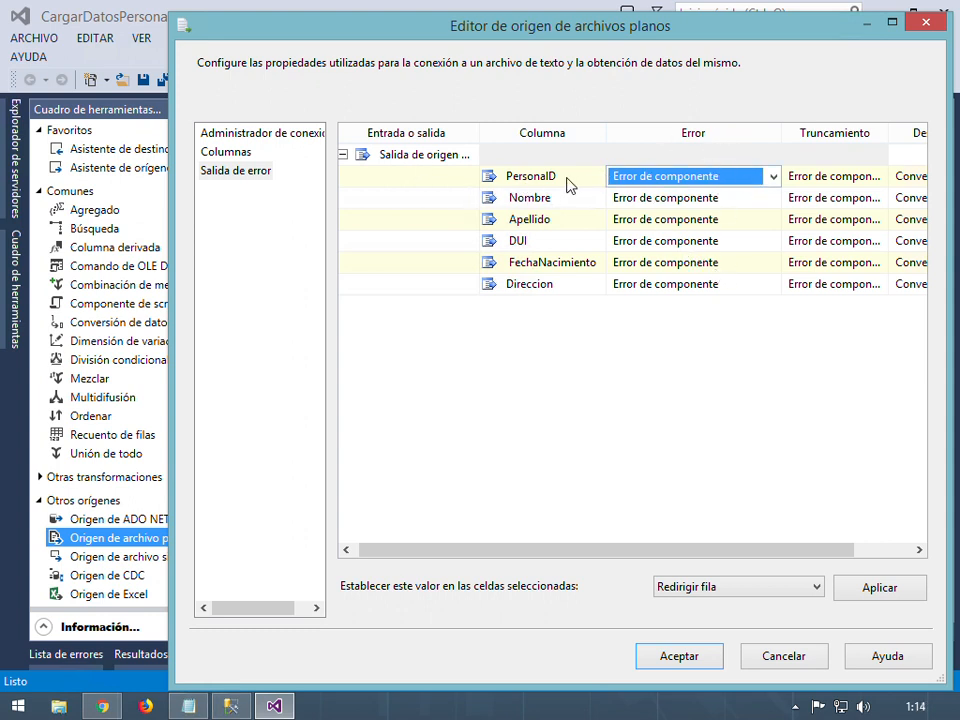
Set Error to Redirigir fila for PersonalID, Nombre and Apellido
left_click(772, 180)
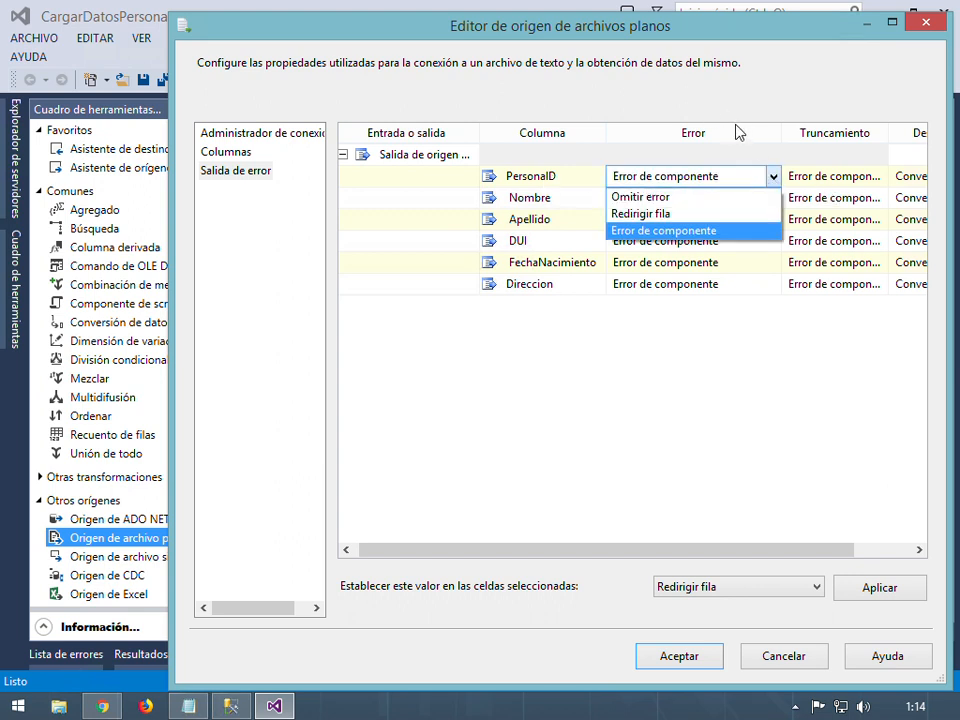
left_click(684, 213)
left_click(770, 202)
left_click(773, 198)
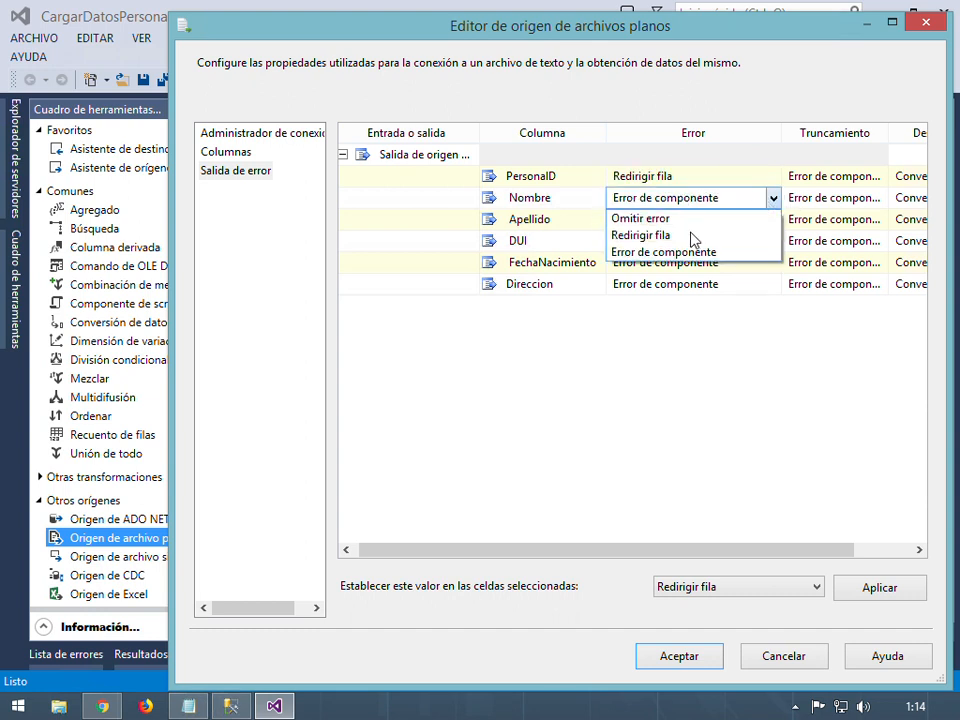
left_click(673, 236)
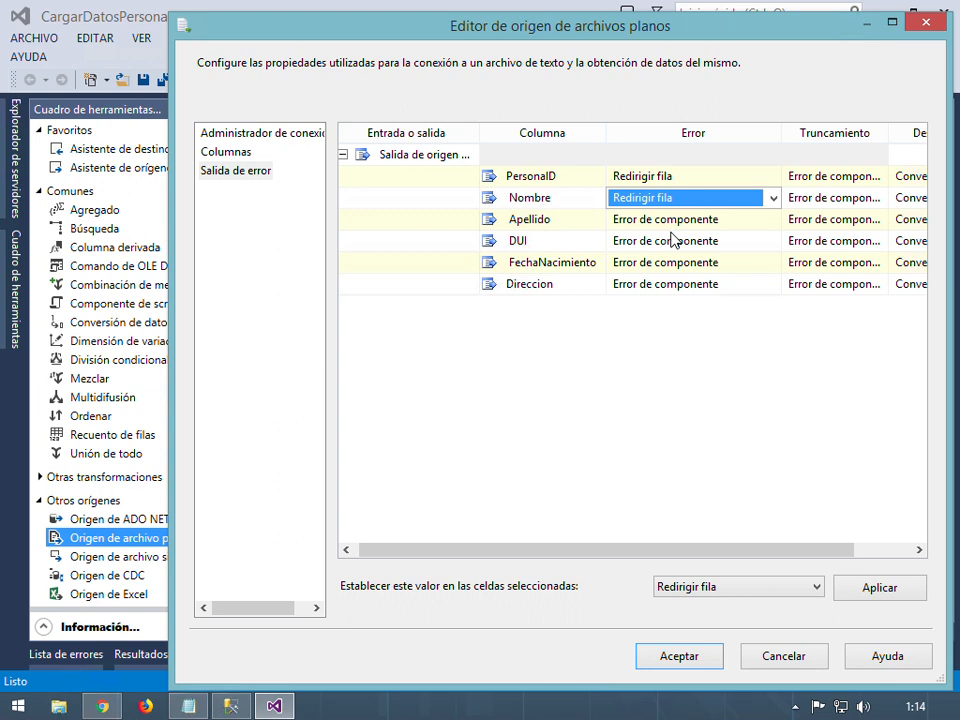
left_click(770, 222)
left_click(774, 220)
left_click(641, 257)
Set Error to Redirigir fila for DUI, FechaNacimiento and Direccion
left_click(767, 241)
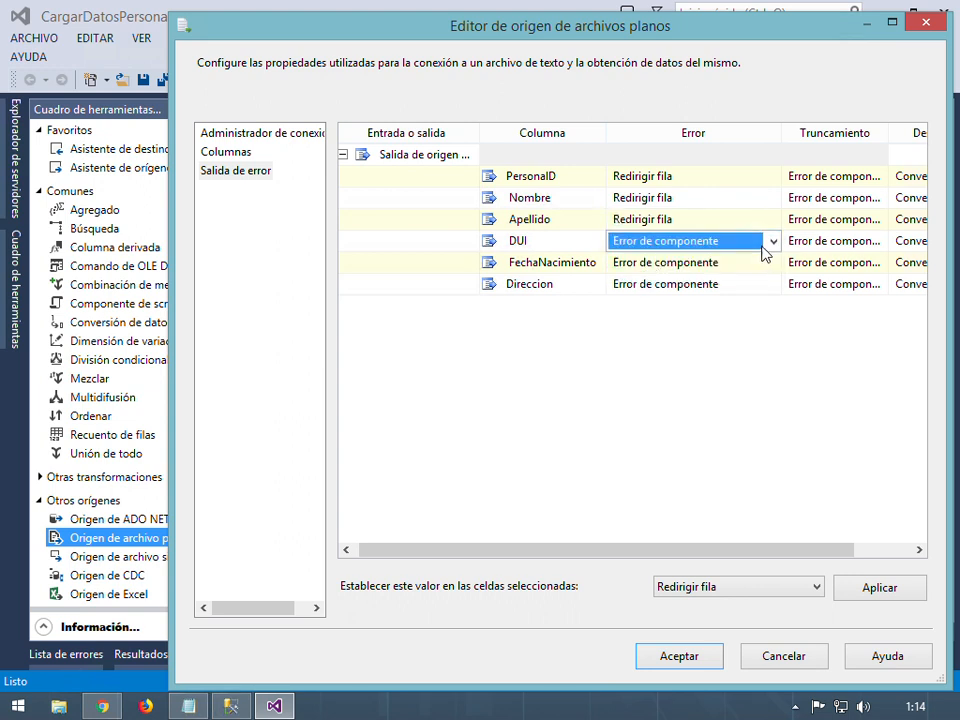
left_click(773, 241)
left_click(700, 278)
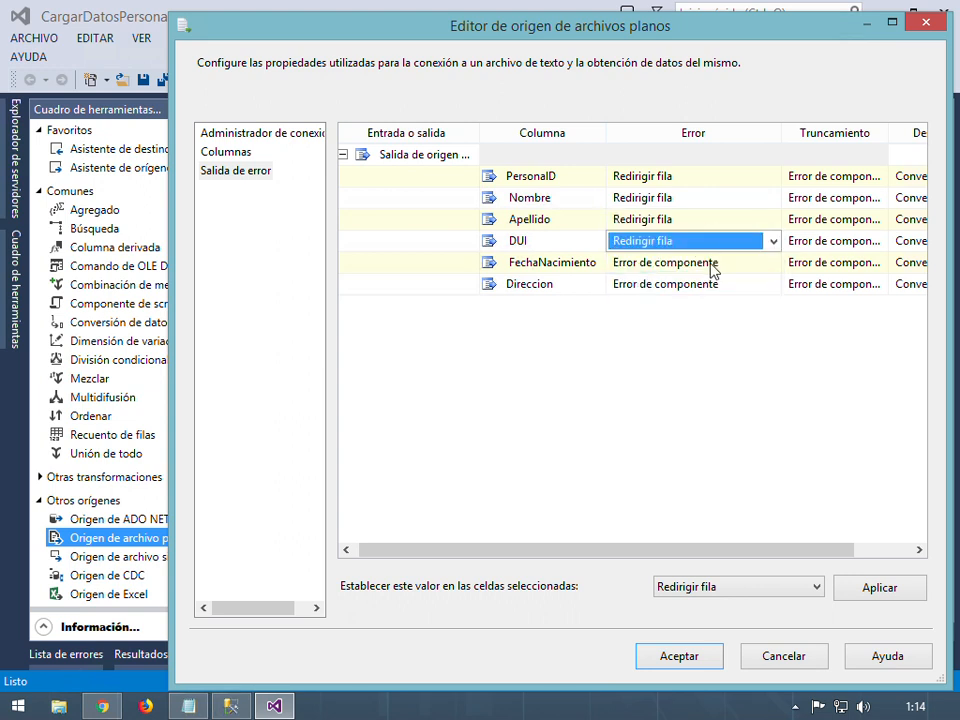
left_click(735, 264)
left_click(745, 265)
left_click(686, 300)
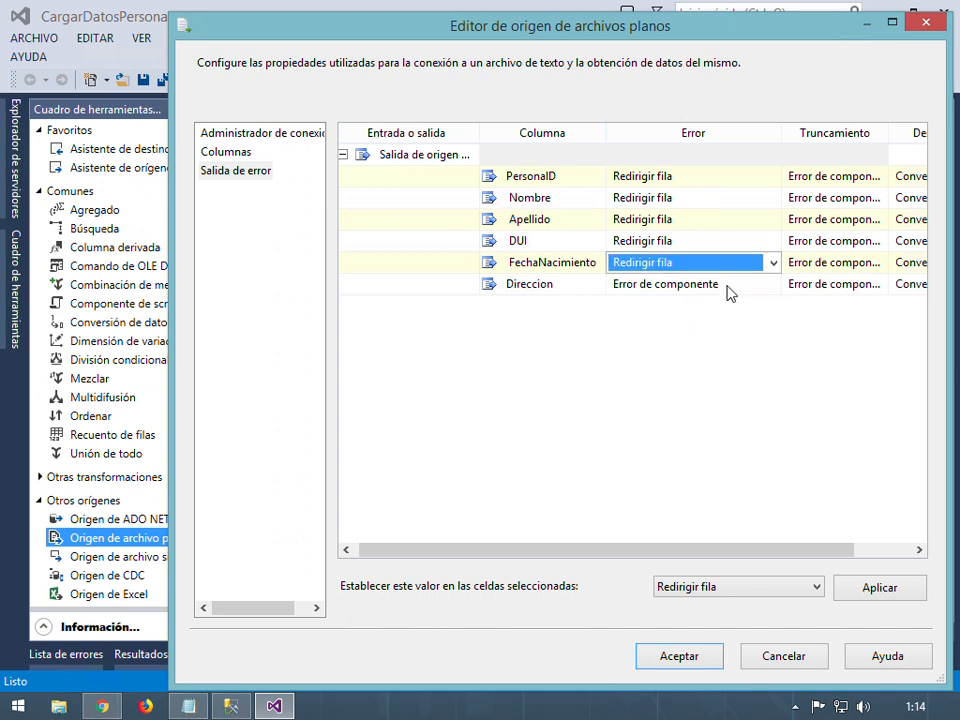
left_click(733, 287)
left_click(735, 286)
left_click(700, 322)
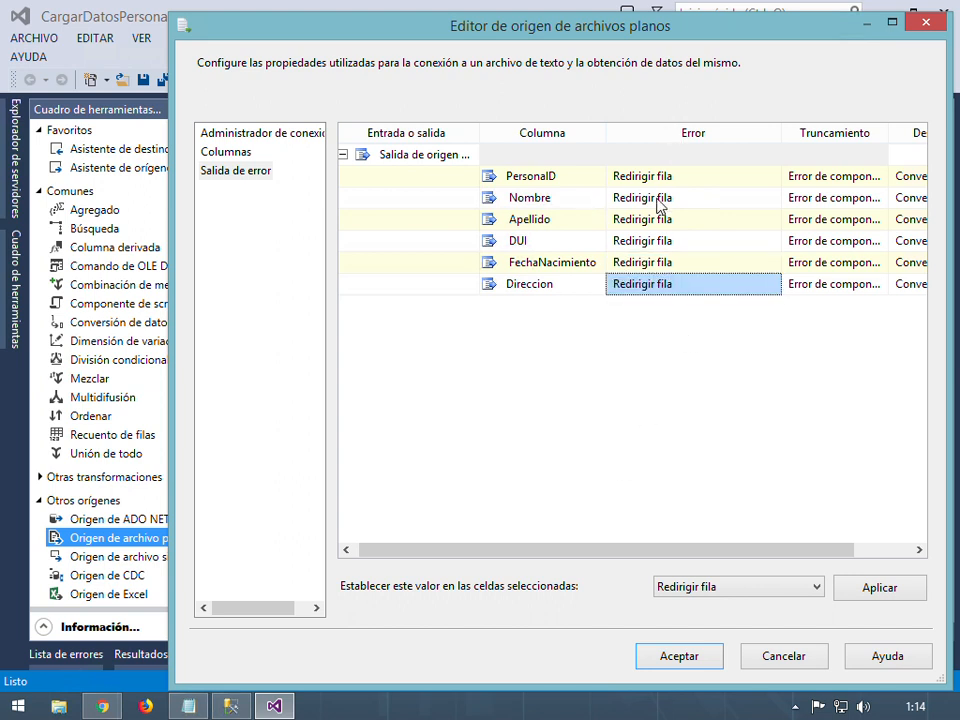
Widen the Truncamiento column and set PersonalID truncation to Redirigir fila
left_click_drag(589, 553, 648, 553)
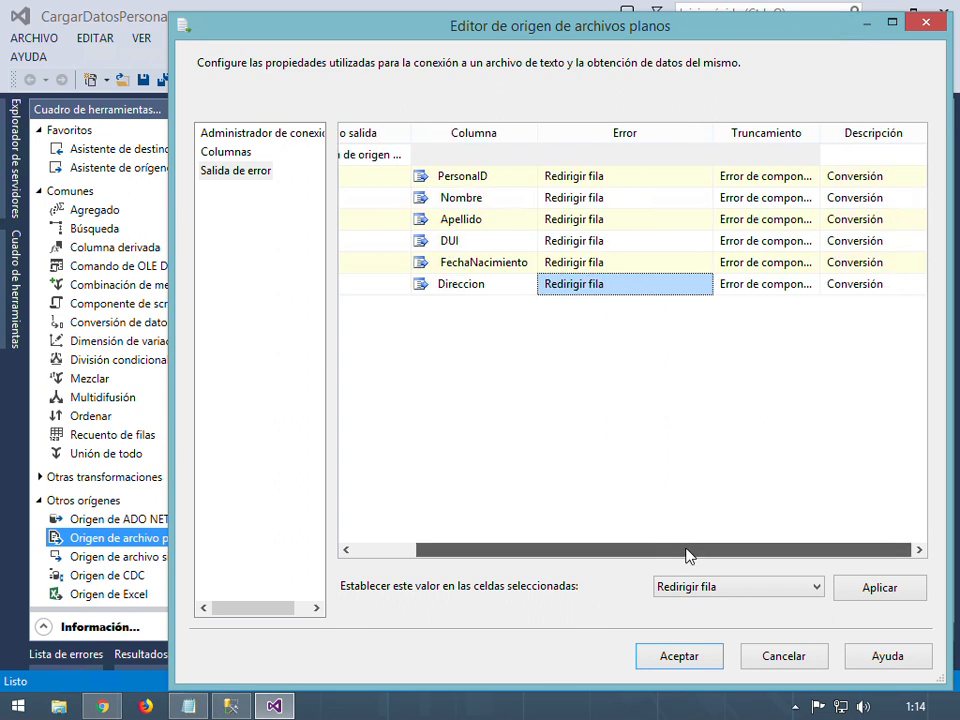
left_click_drag(822, 133, 876, 148)
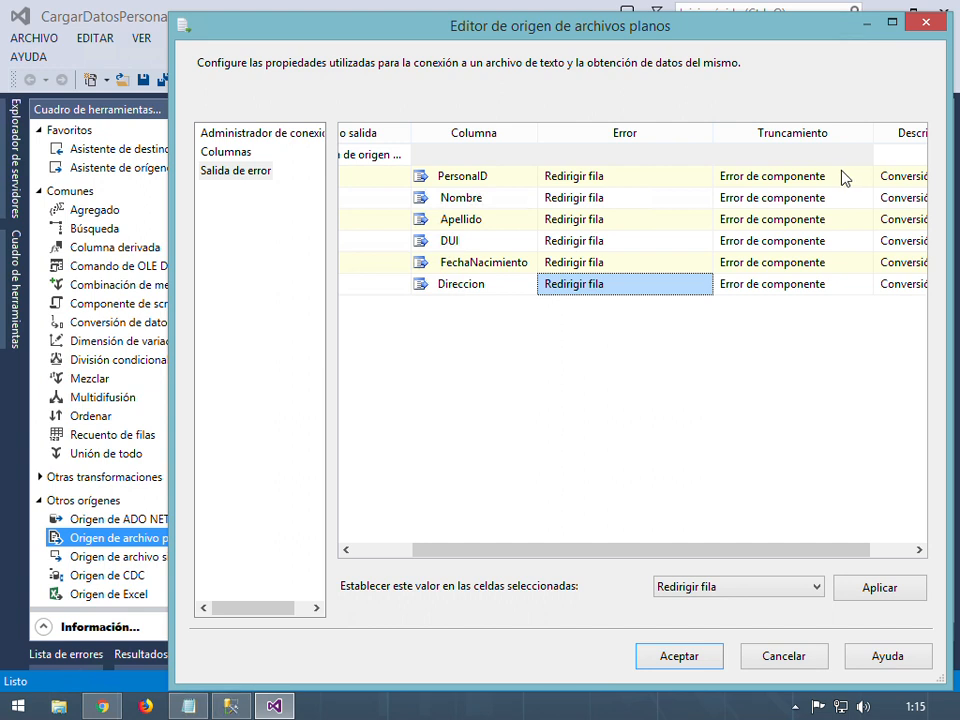
left_click(845, 177)
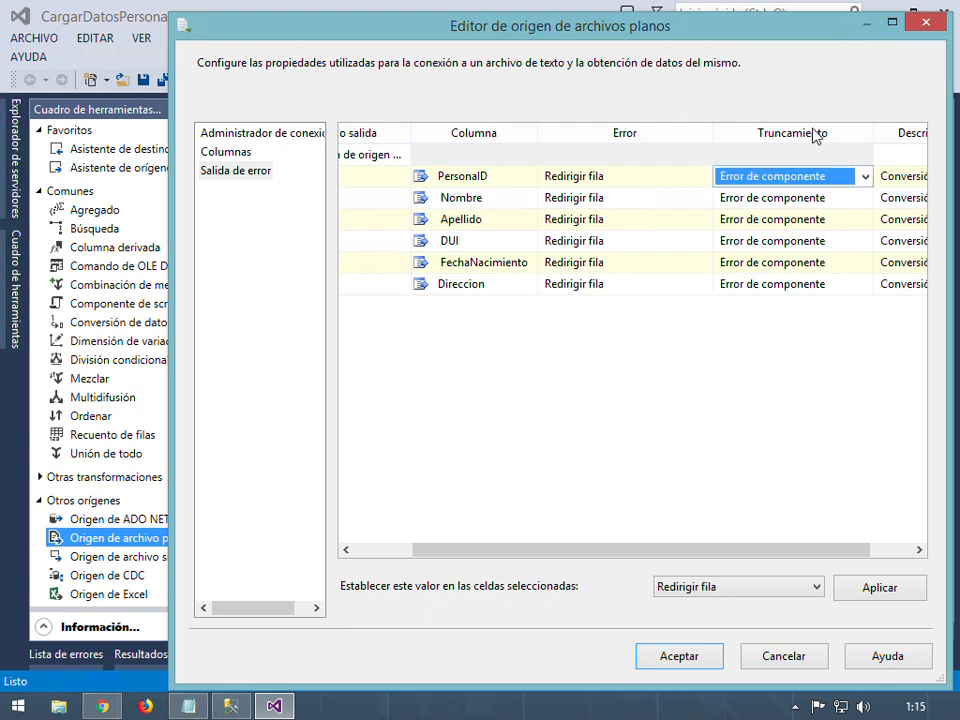
left_click(864, 177)
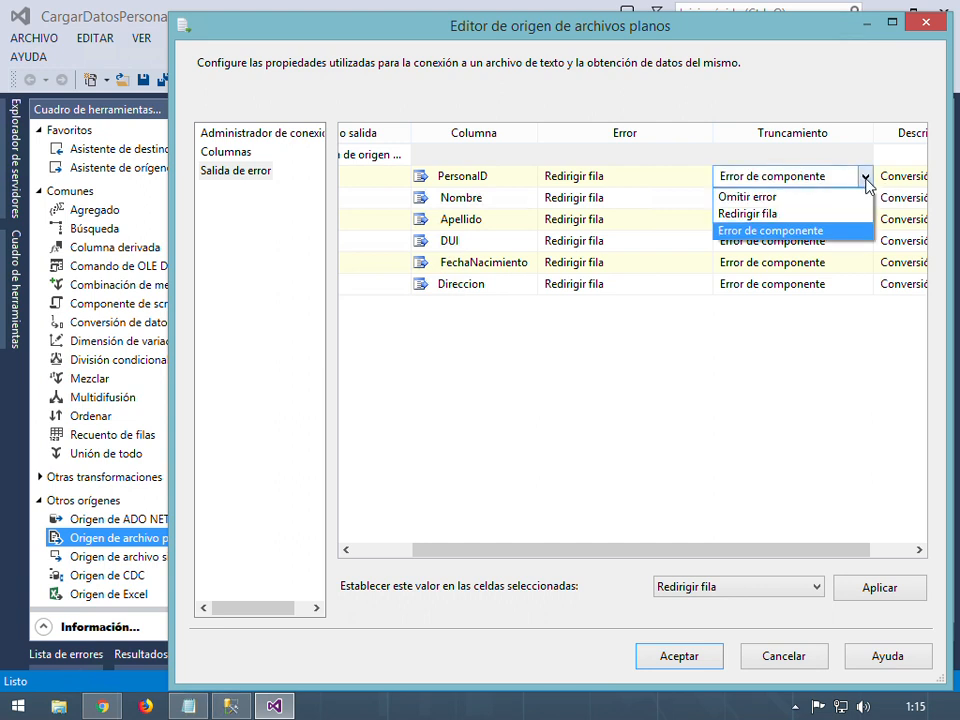
left_click(765, 214)
Set Truncamiento to Redirigir fila for Nombre and Apellido
left_click(858, 199)
left_click(865, 198)
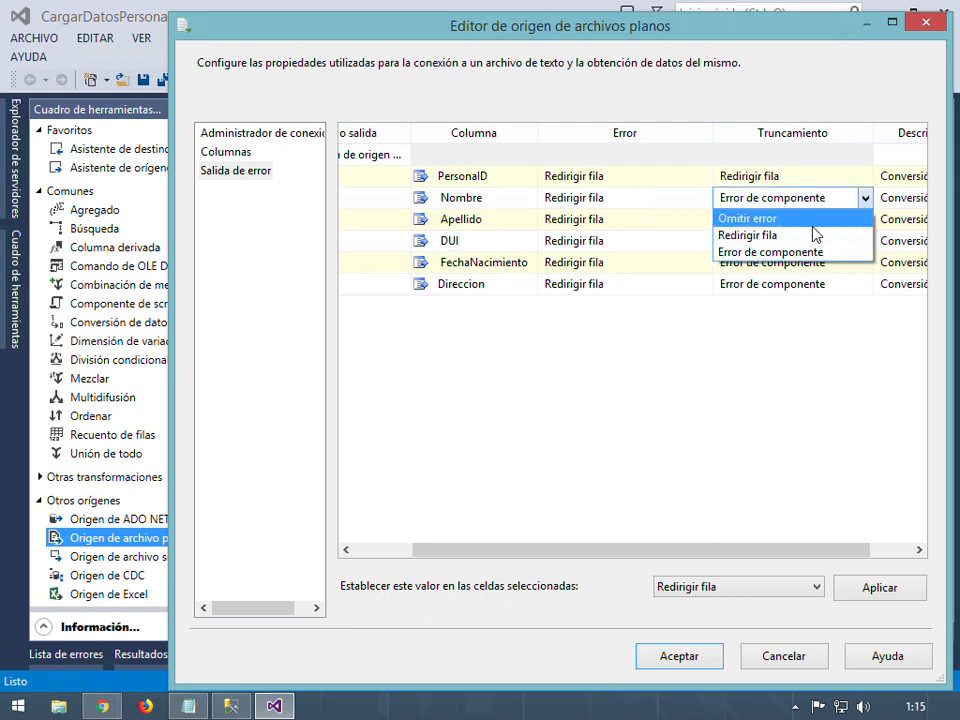
left_click(815, 238)
left_click(776, 241)
left_click(851, 221)
left_click(864, 219)
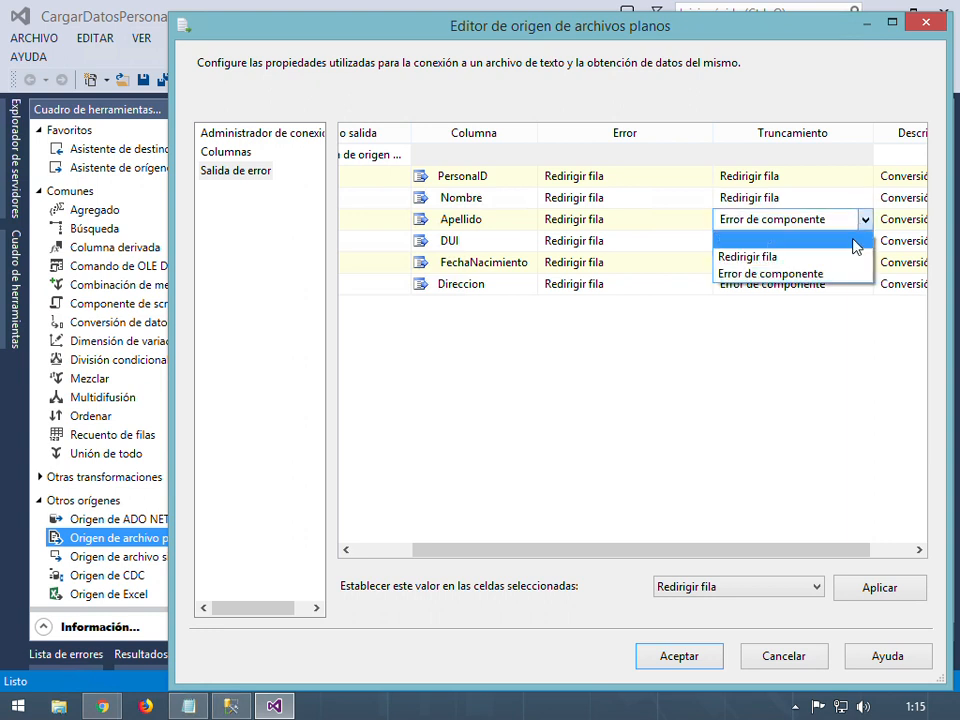
left_click(828, 258)
Set Truncamiento to Redirigir fila for DUI, FechaNacimiento and Direccion
left_click(844, 243)
left_click(865, 241)
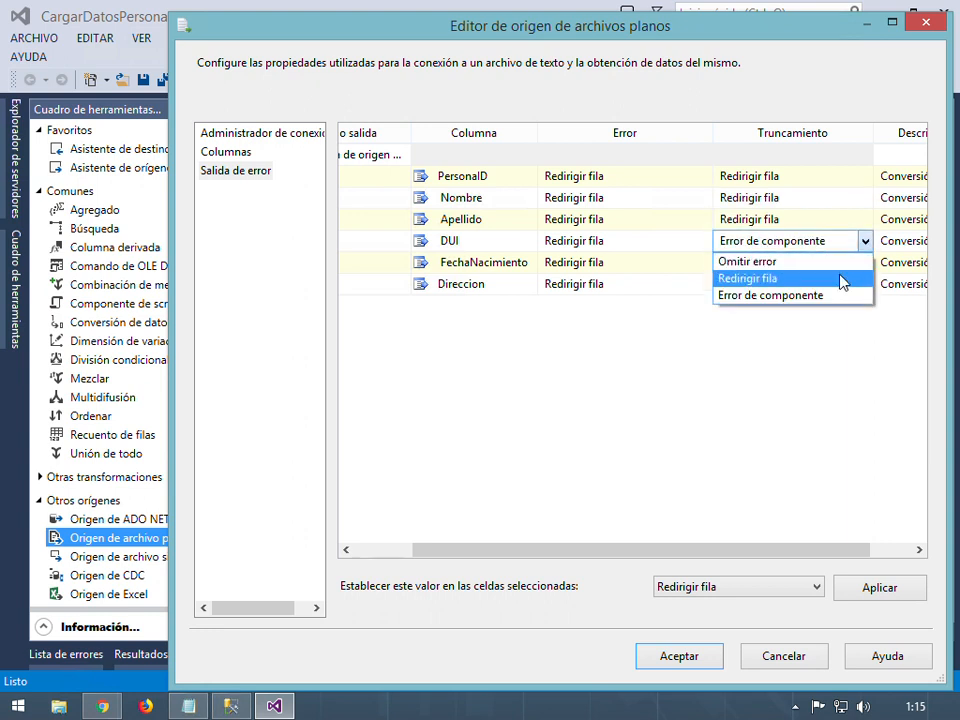
left_click(846, 277)
left_click(845, 268)
left_click(865, 262)
left_click(840, 298)
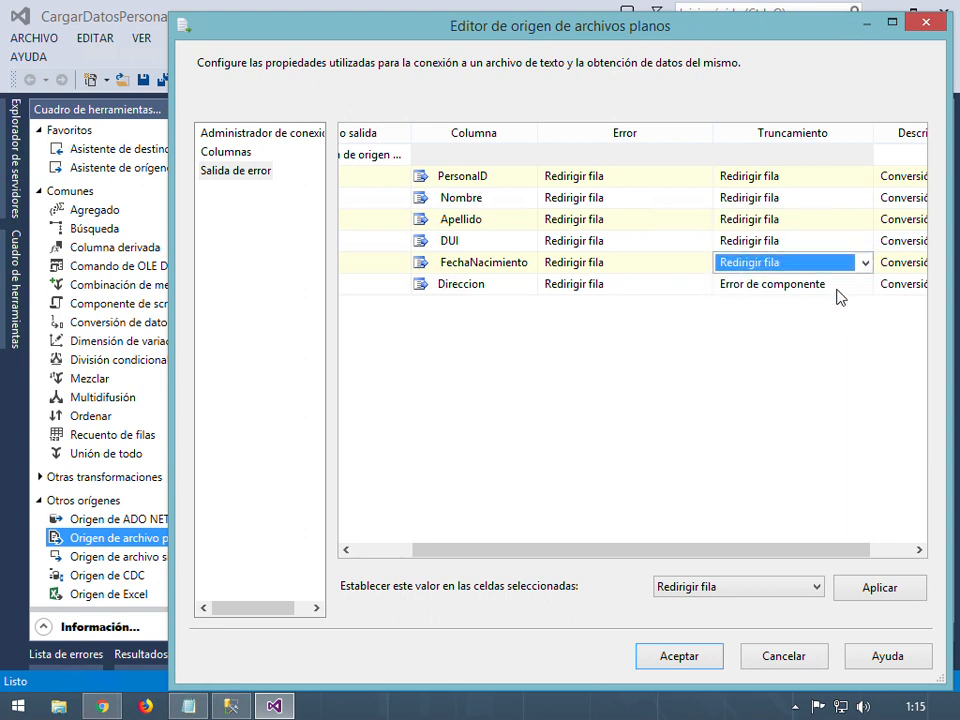
left_click(845, 288)
left_click(845, 286)
left_click(823, 322)
left_click(729, 371)
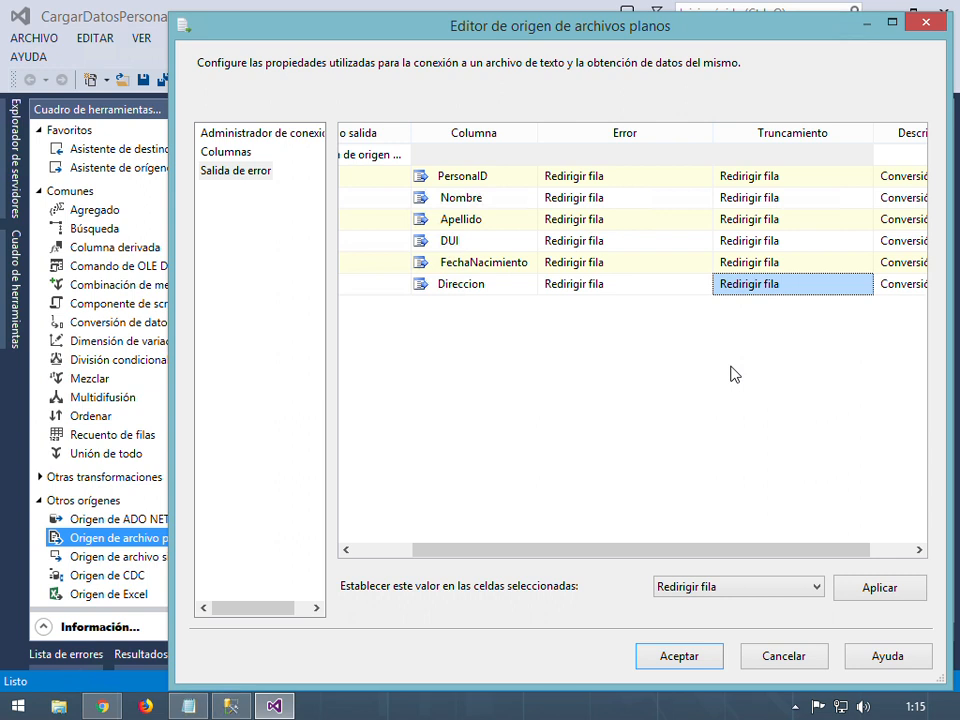
Accept the error output settings and inspect the Leer Persona_csv source's warning
left_click(680, 656)
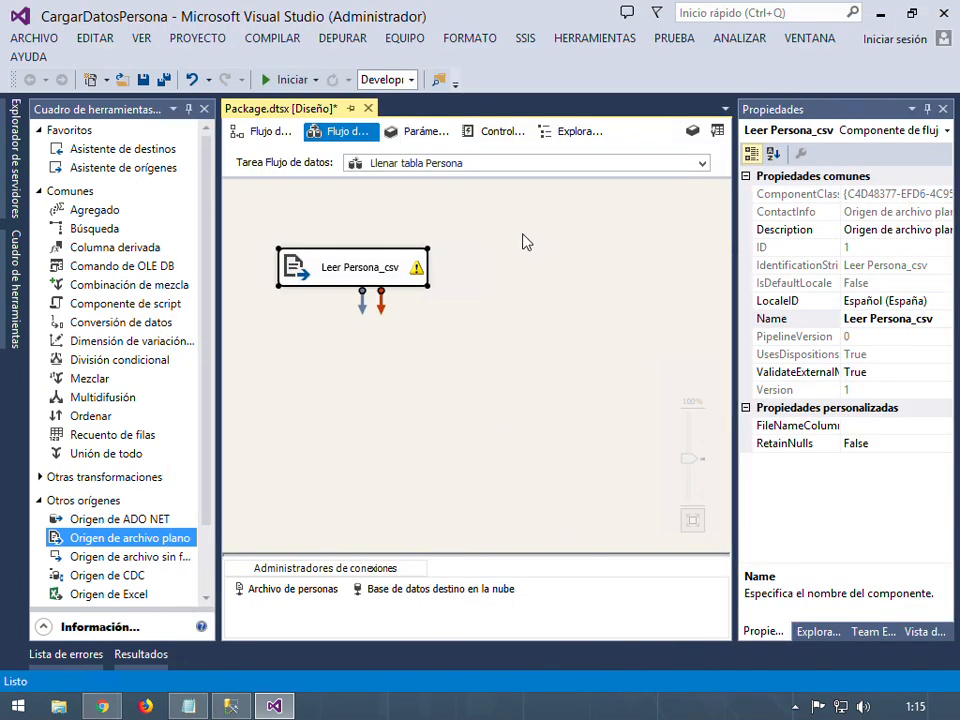
left_click(531, 336)
mouse_move(419, 276)
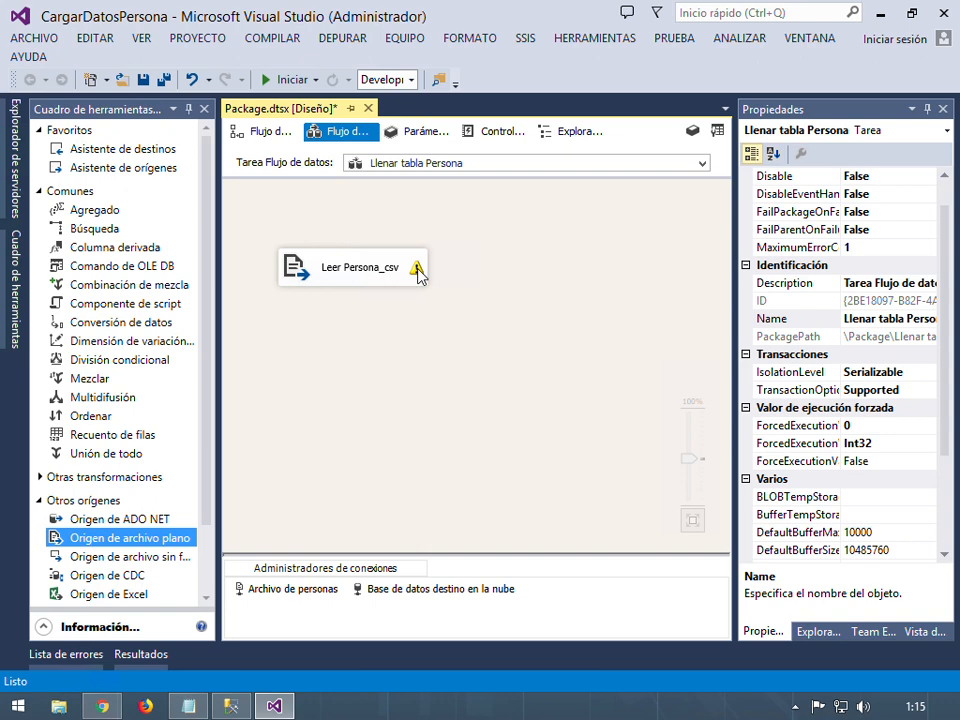
left_click(418, 276)
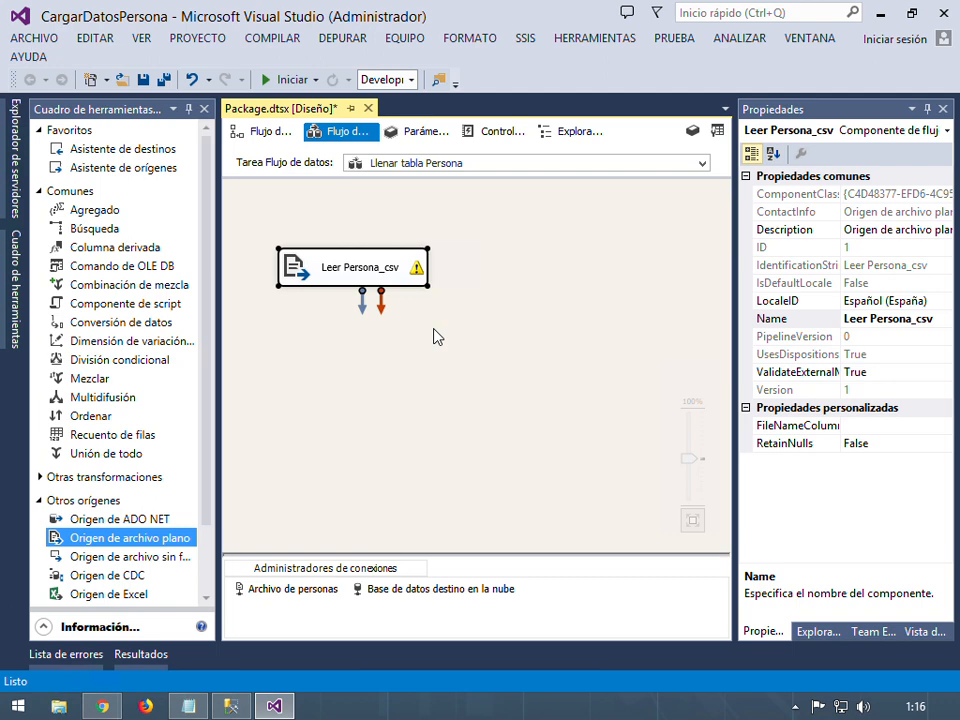
left_click(400, 350)
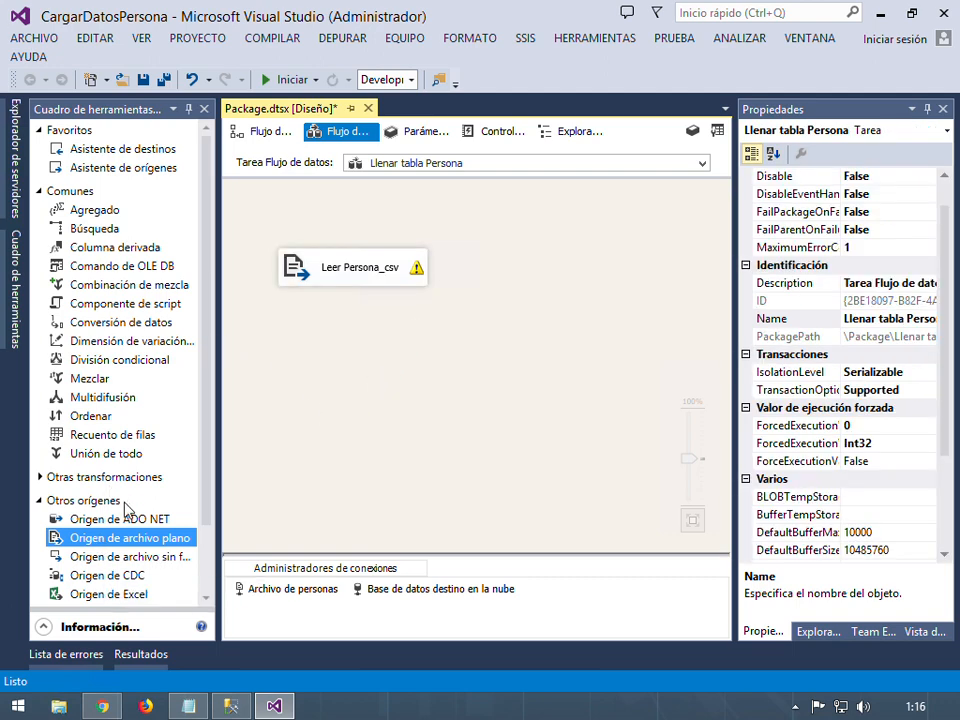
Browse the SSIS Toolbox and expand the Otros destinos components
left_click(39, 477)
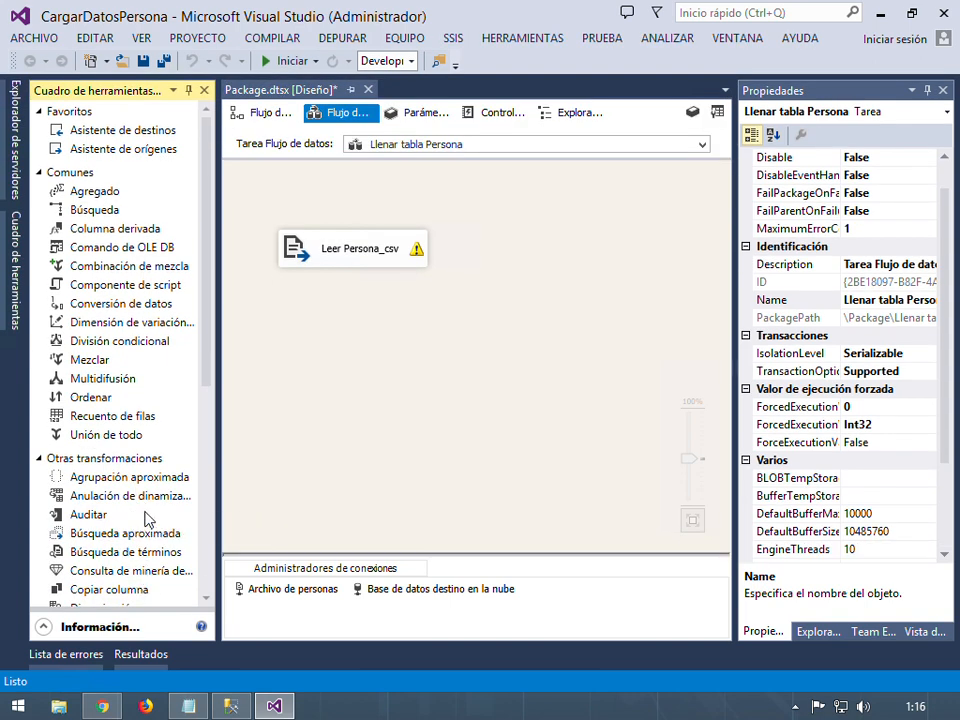
scroll(140, 511, "down", 7)
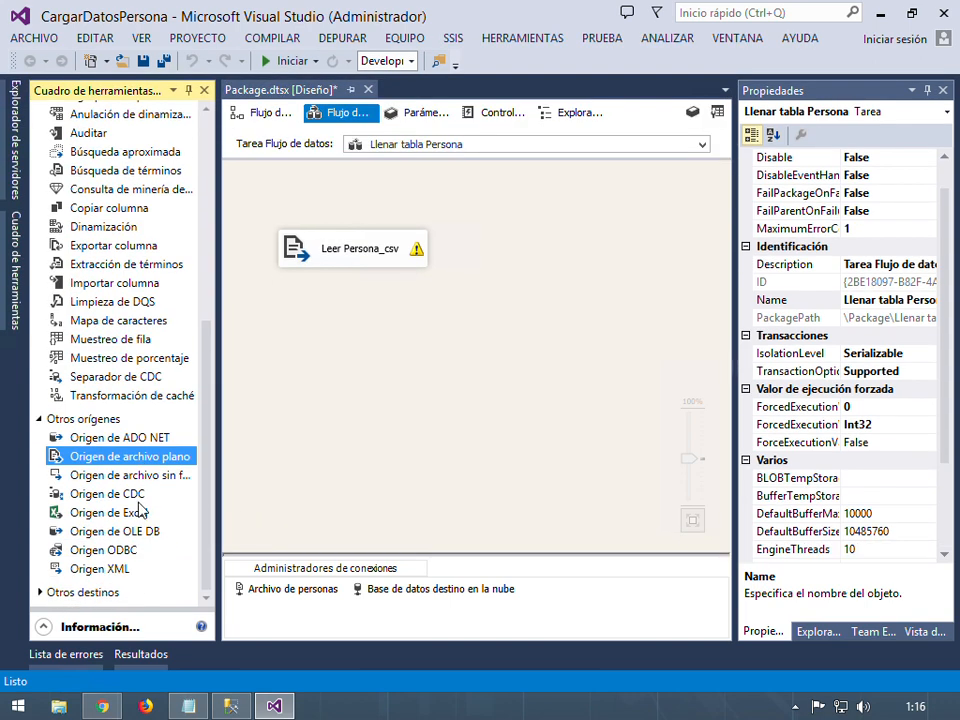
left_click(39, 592)
scroll(130, 555, "down", 5)
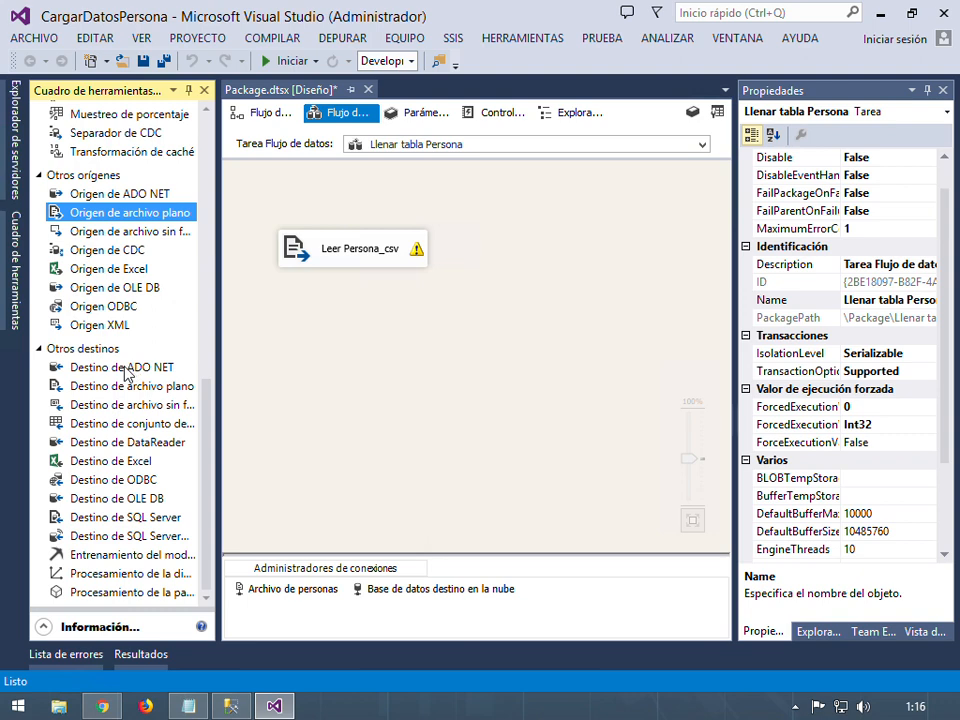
Add an ADO NET destination below the source and name it 'Escribir en tabla Persona'
left_click_drag(125, 372, 478, 366)
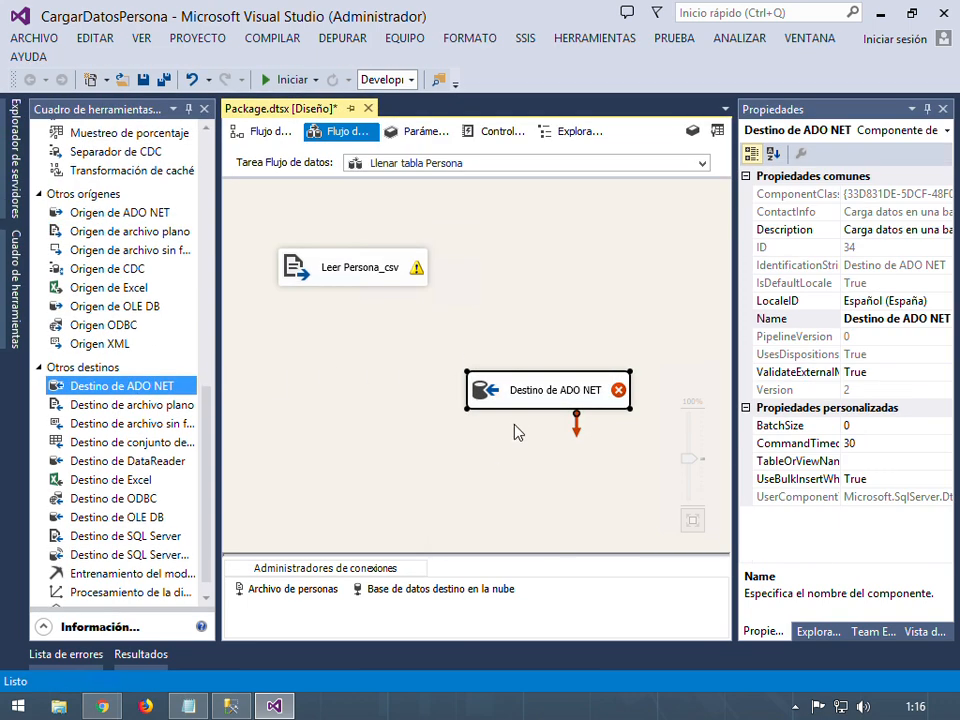
left_click(525, 391)
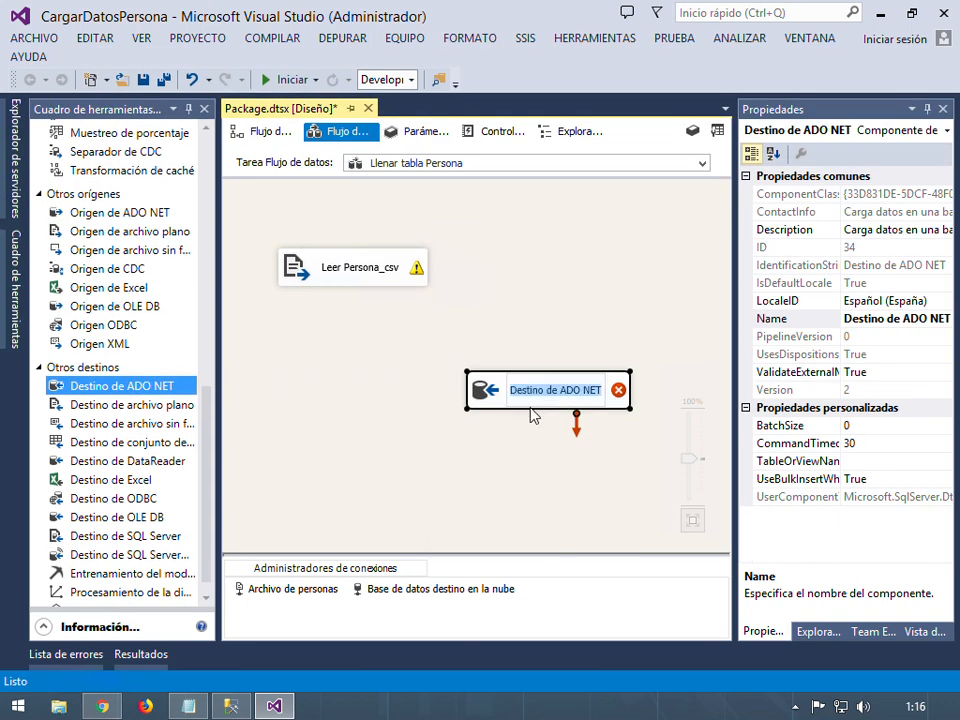
type("Escribir e")
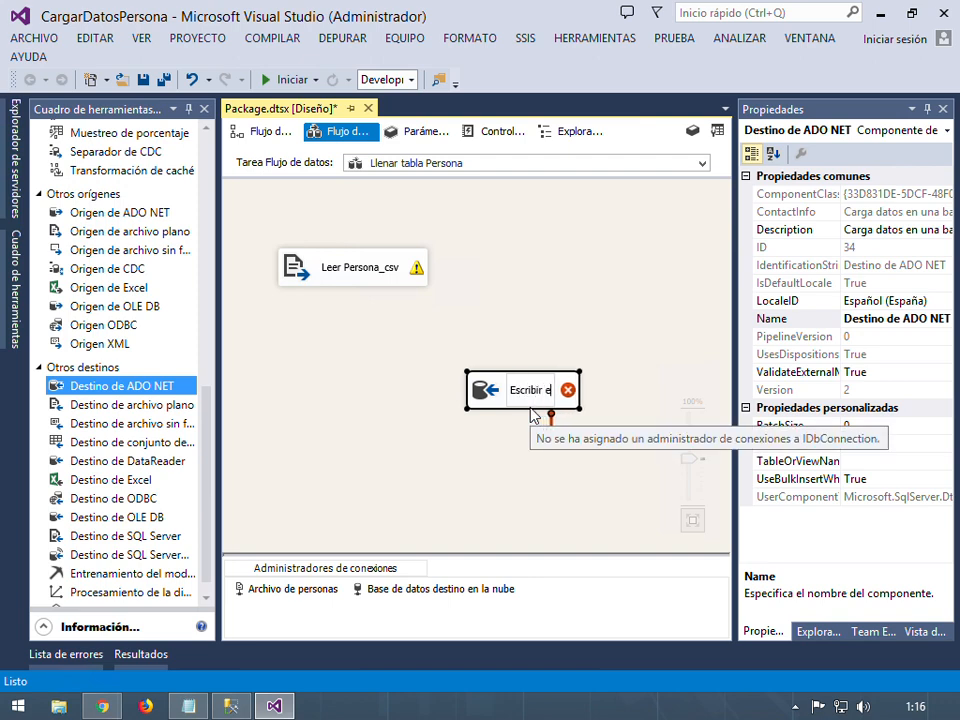
type("n tabla Persona")
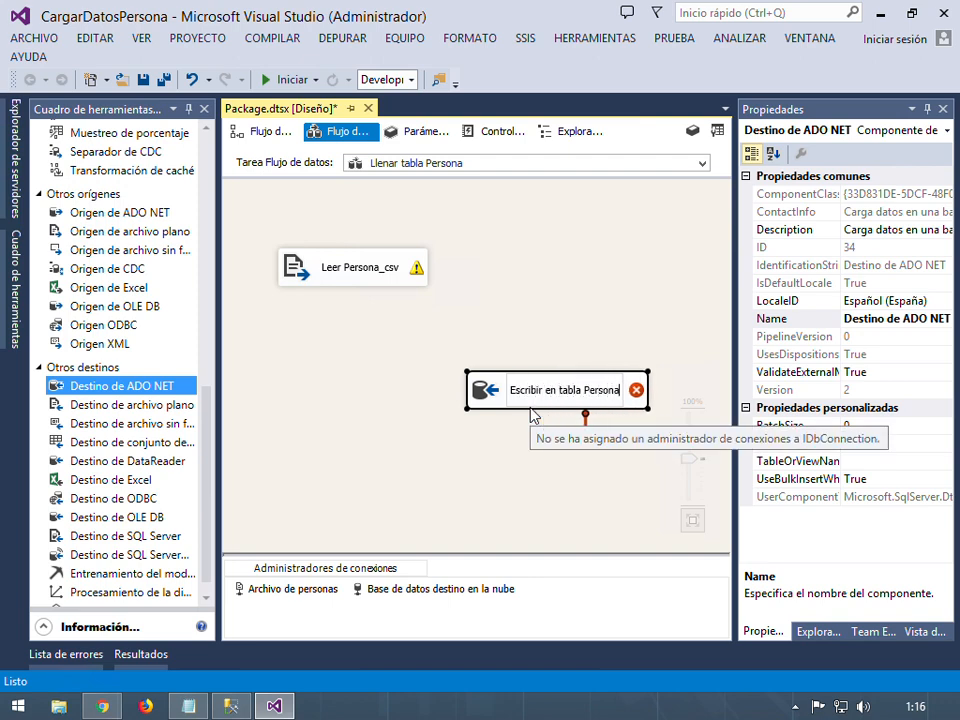
key("Return")
left_click(549, 456)
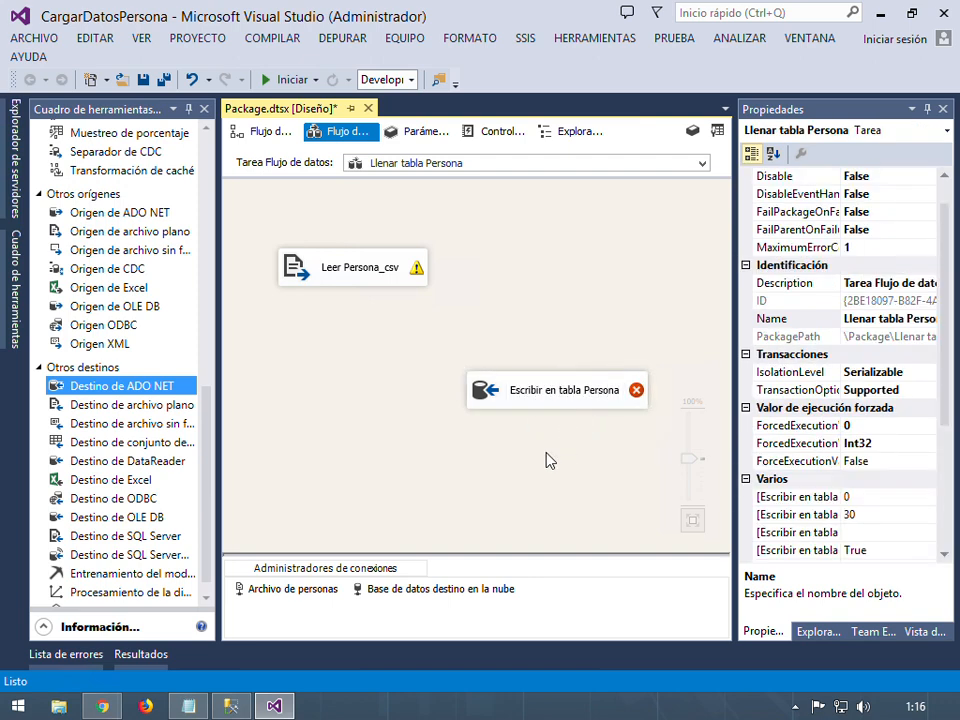
Connect Leer Persona_csv's output path to Escribir en tabla Persona
left_click(345, 280)
left_click_drag(363, 300, 518, 400)
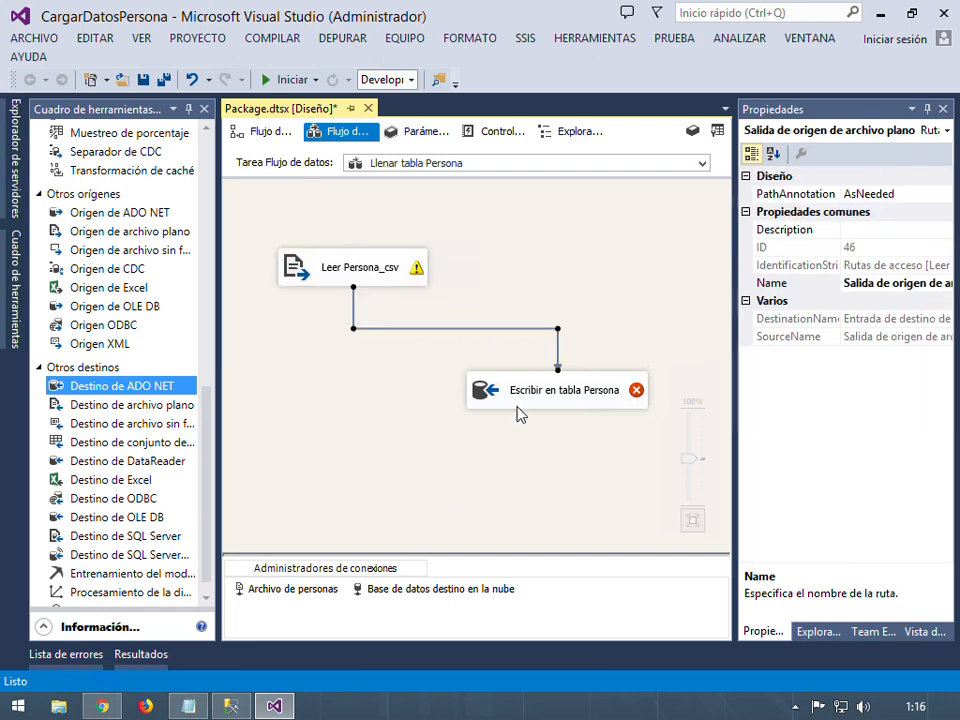
left_click(509, 443)
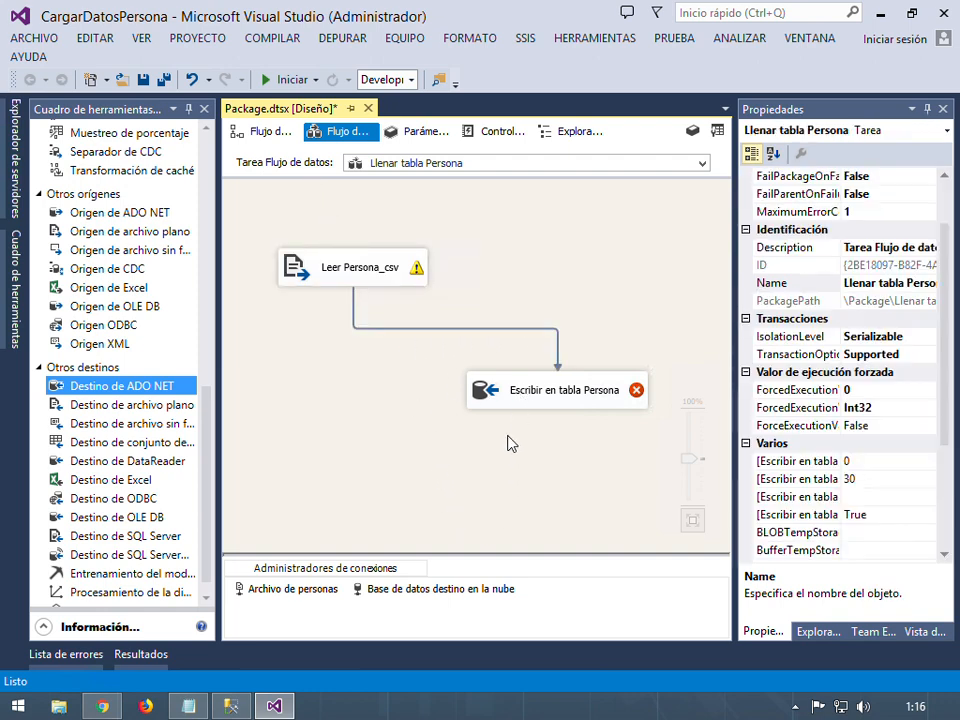
left_click(557, 405)
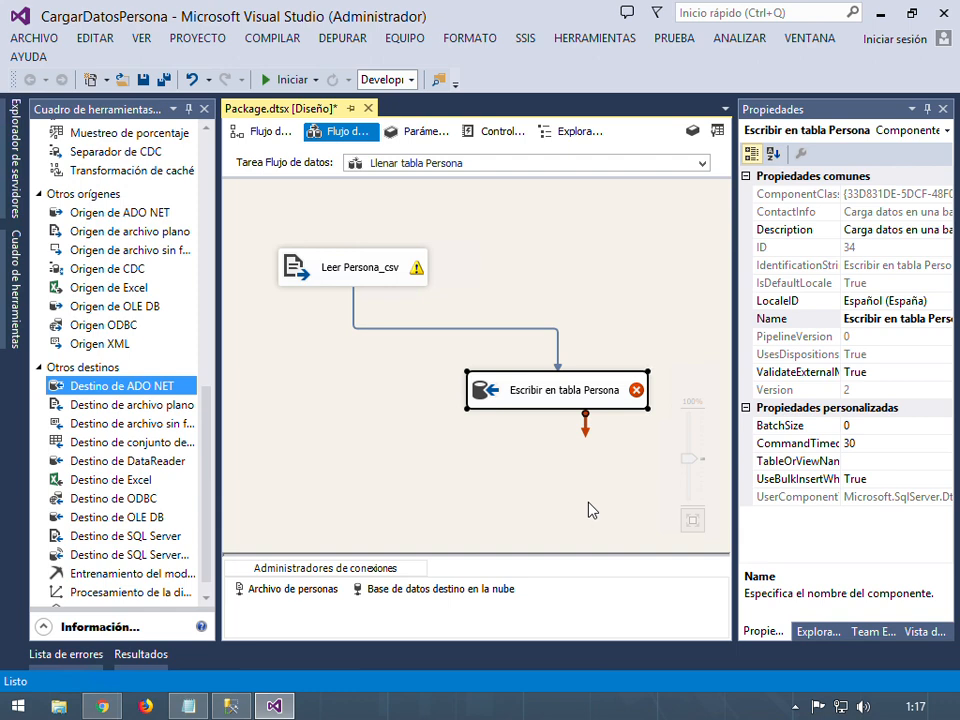
double_click(622, 403)
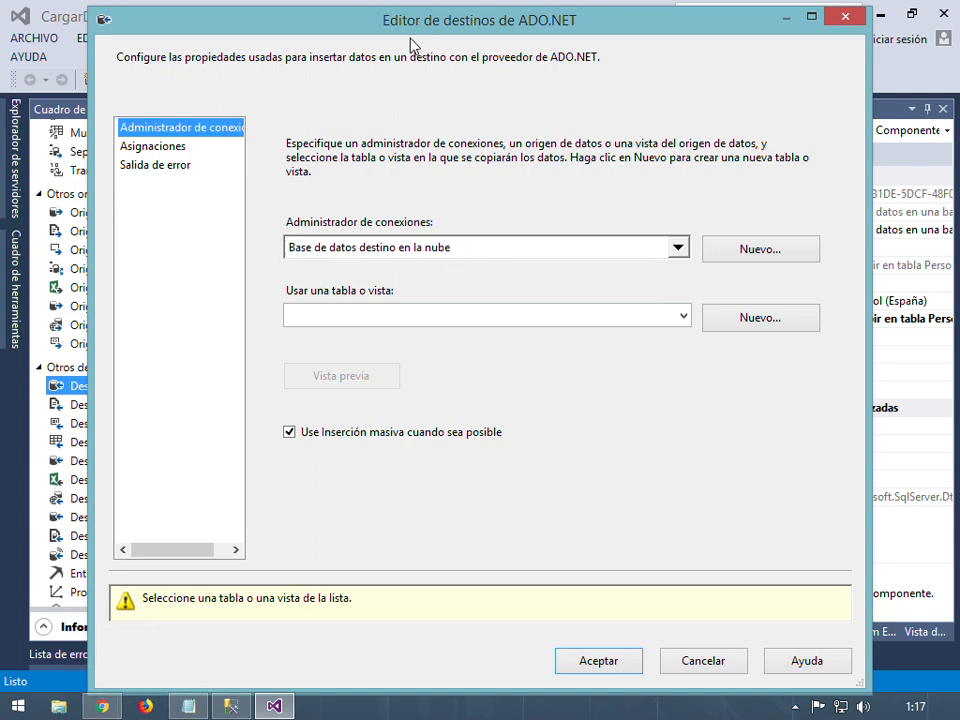
left_click_drag(422, 30, 735, 37)
left_click_drag(777, 46, 435, 32)
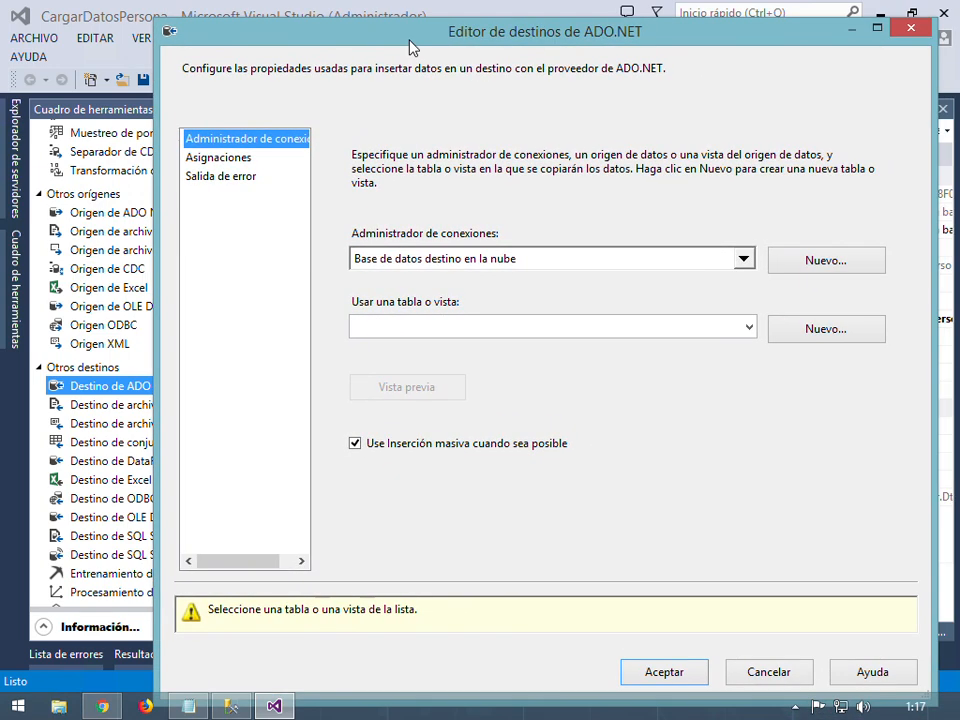
left_click(749, 327)
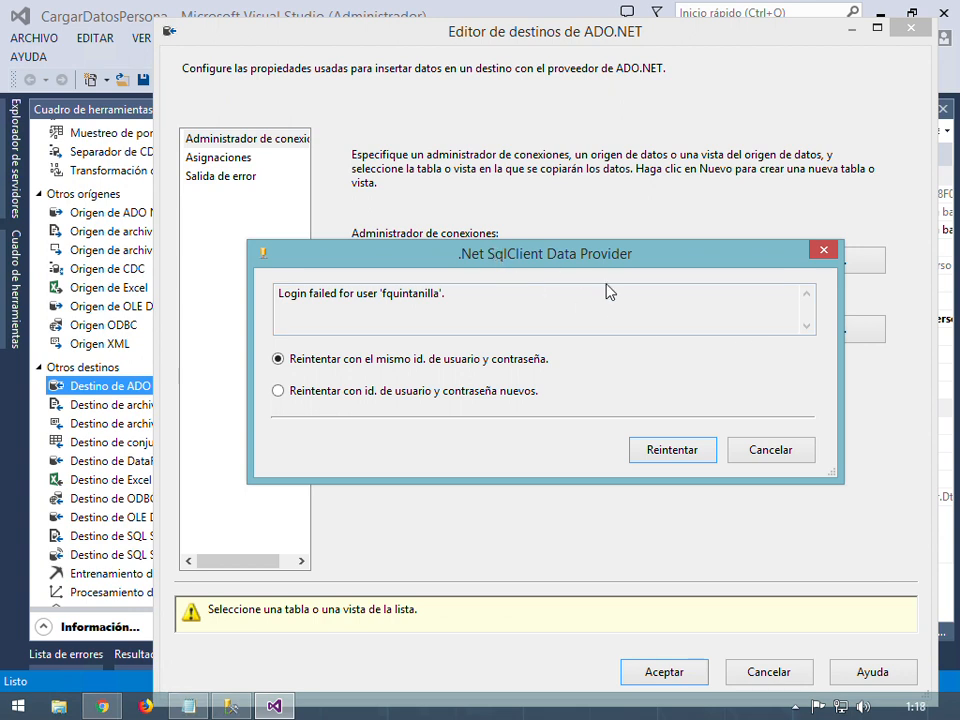
left_click(772, 451)
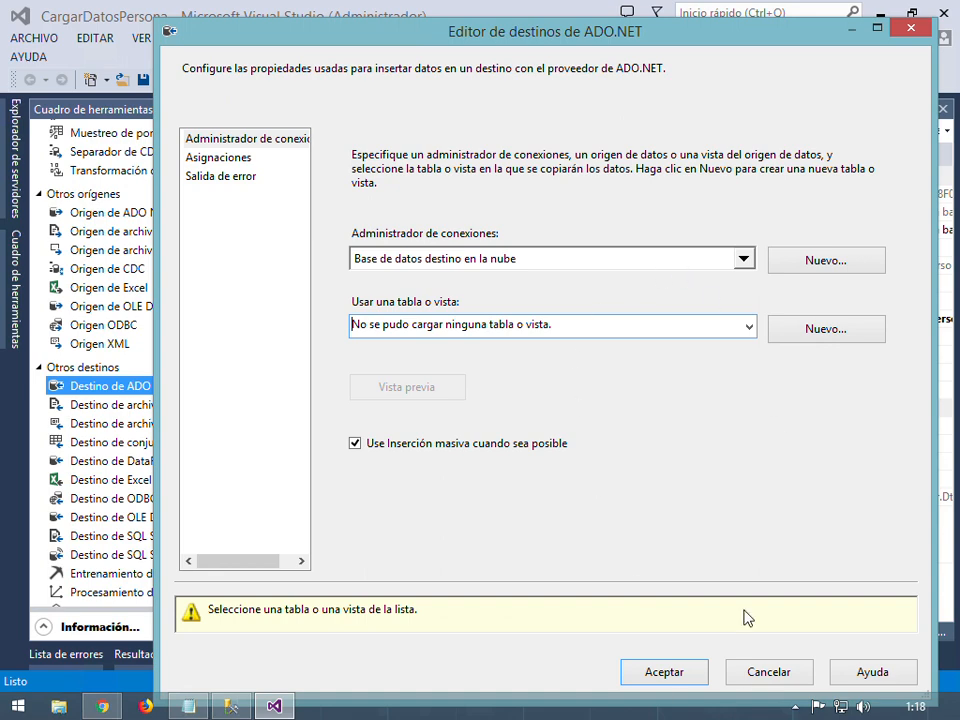
left_click(778, 675)
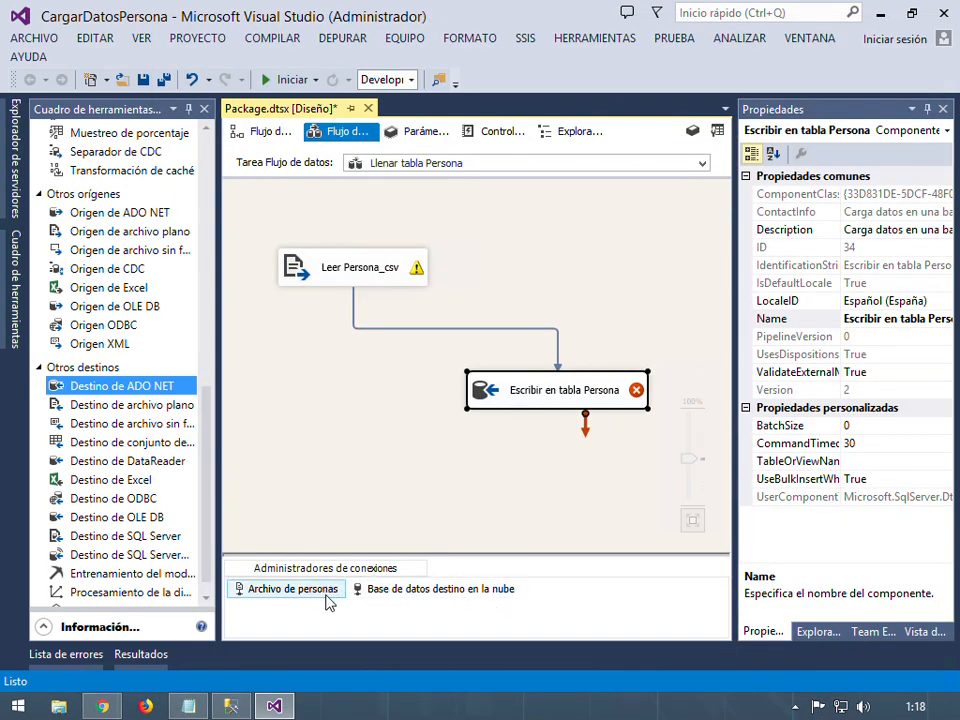
Re-enter the password for 'Base de datos destino en la nube', test successfully, and save
left_click(474, 597)
double_click(474, 597)
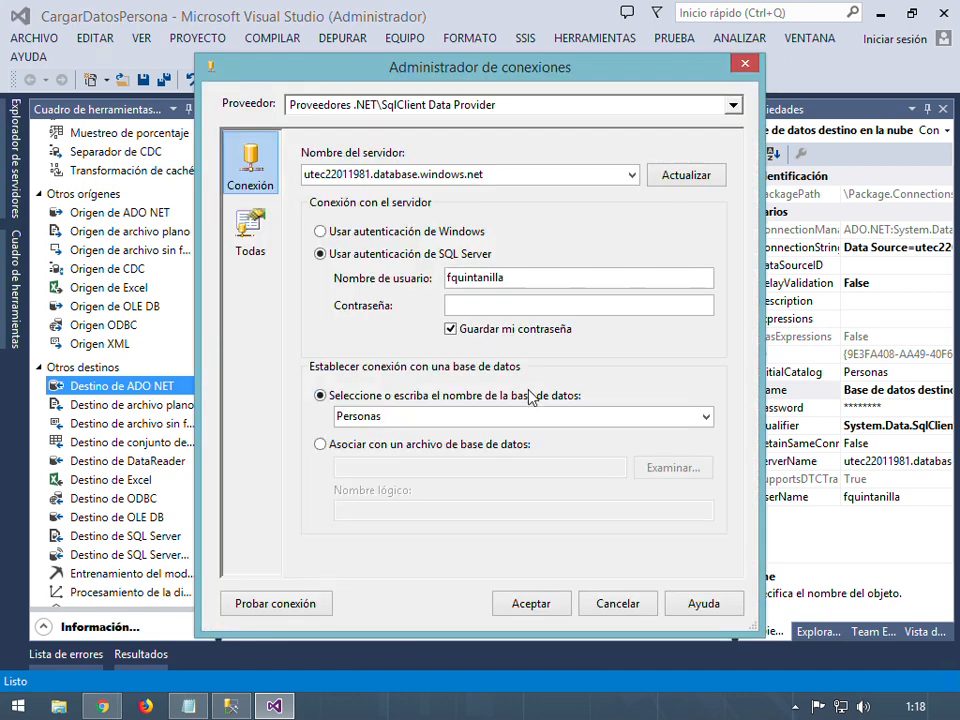
left_click(501, 312)
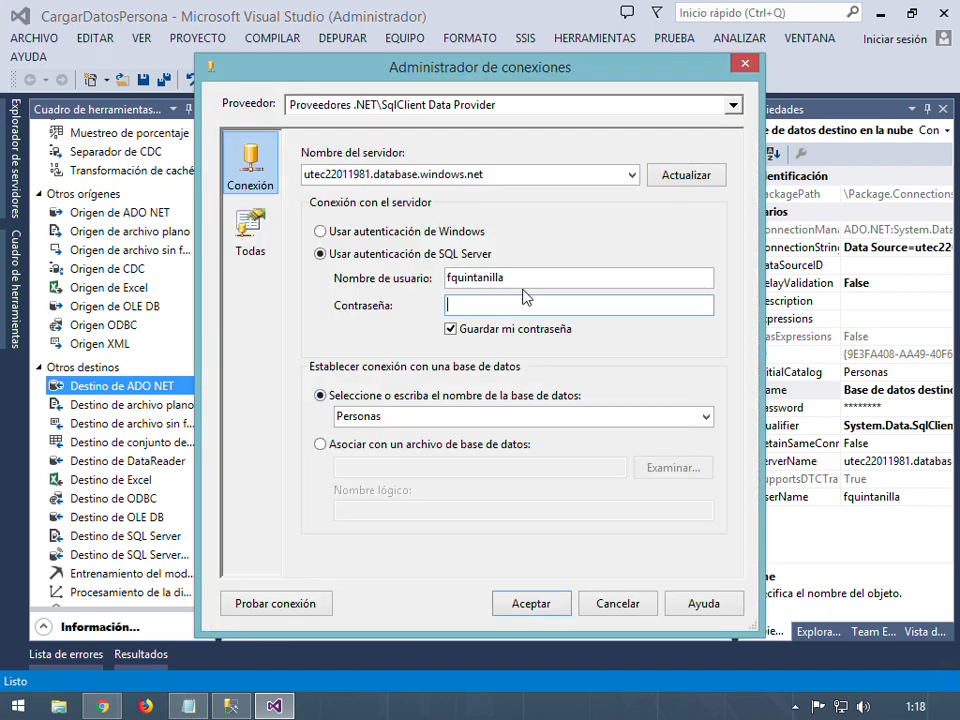
type("******")
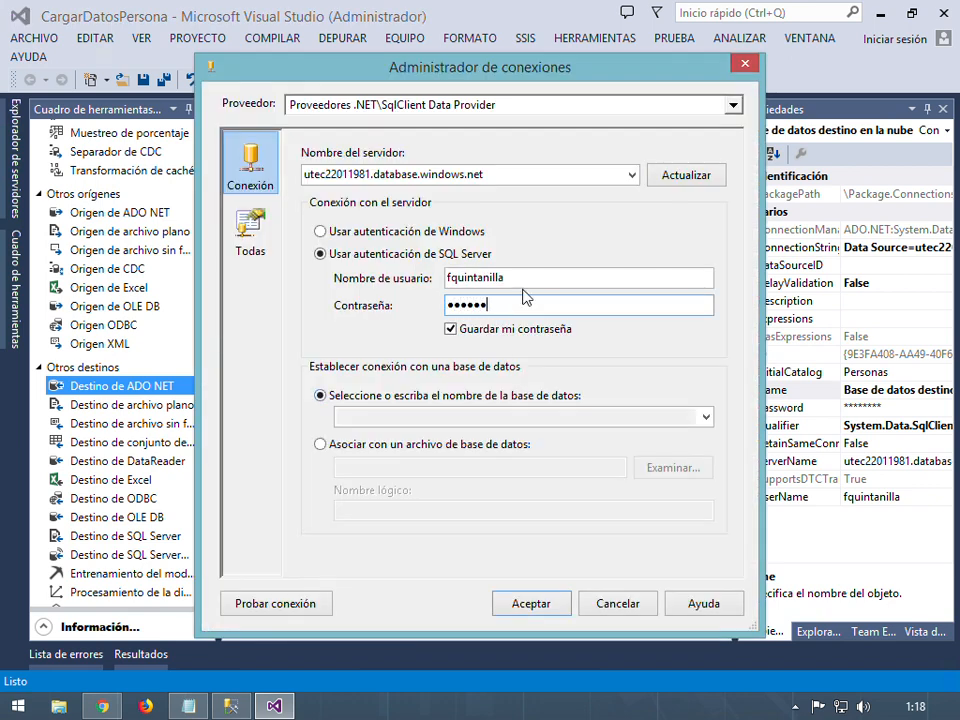
type("**")
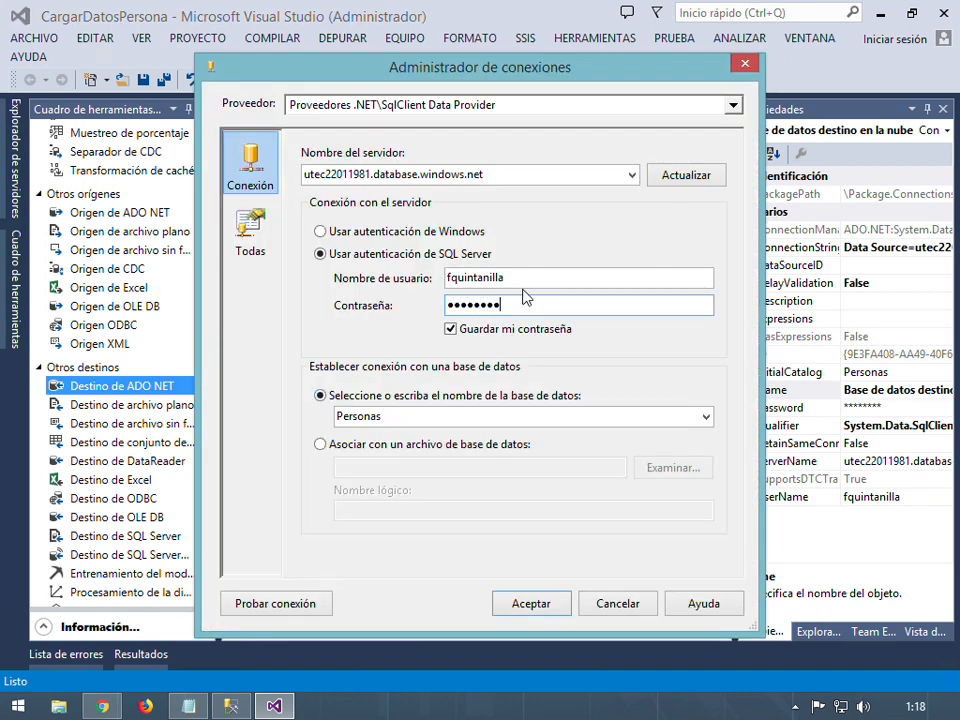
left_click(271, 606)
left_click(741, 379)
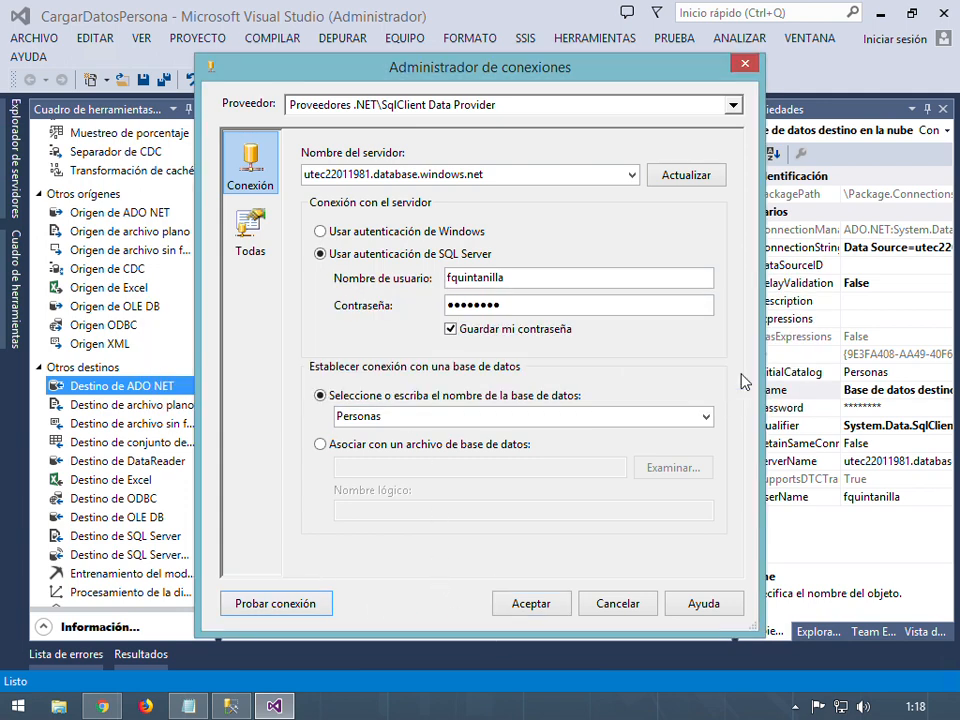
left_click(530, 606)
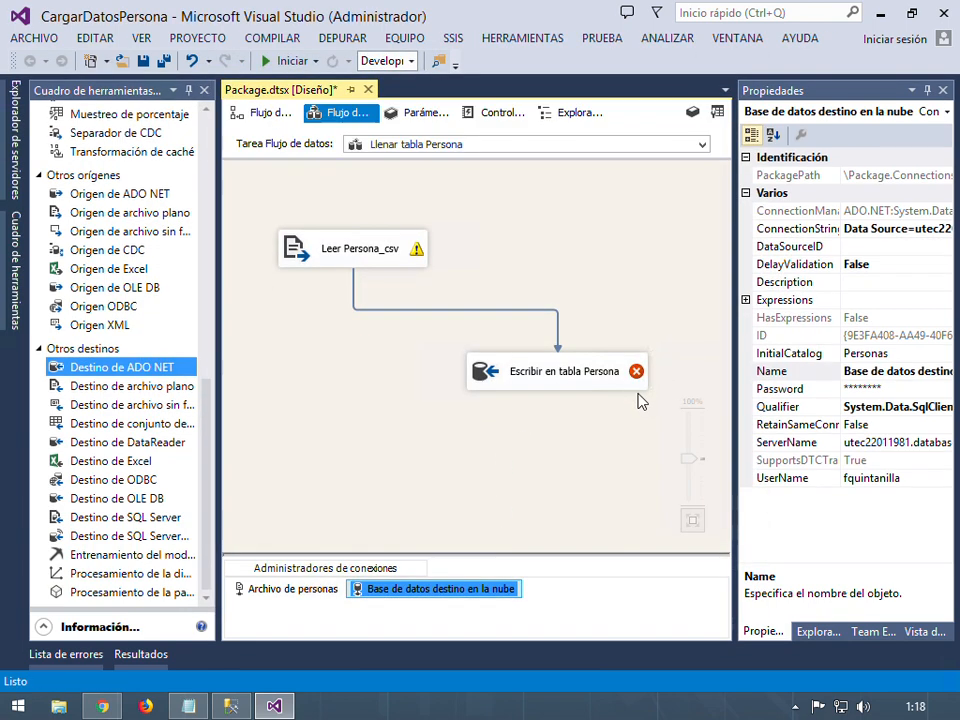
Point the destination at the "dbo"."Persona" table
double_click(630, 384)
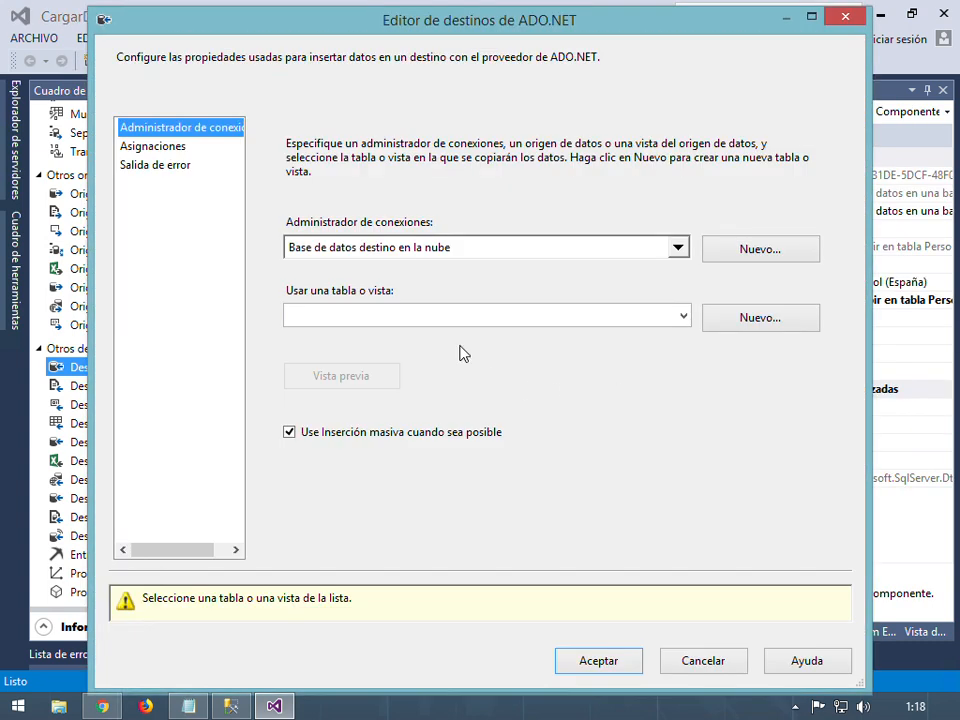
left_click(683, 317)
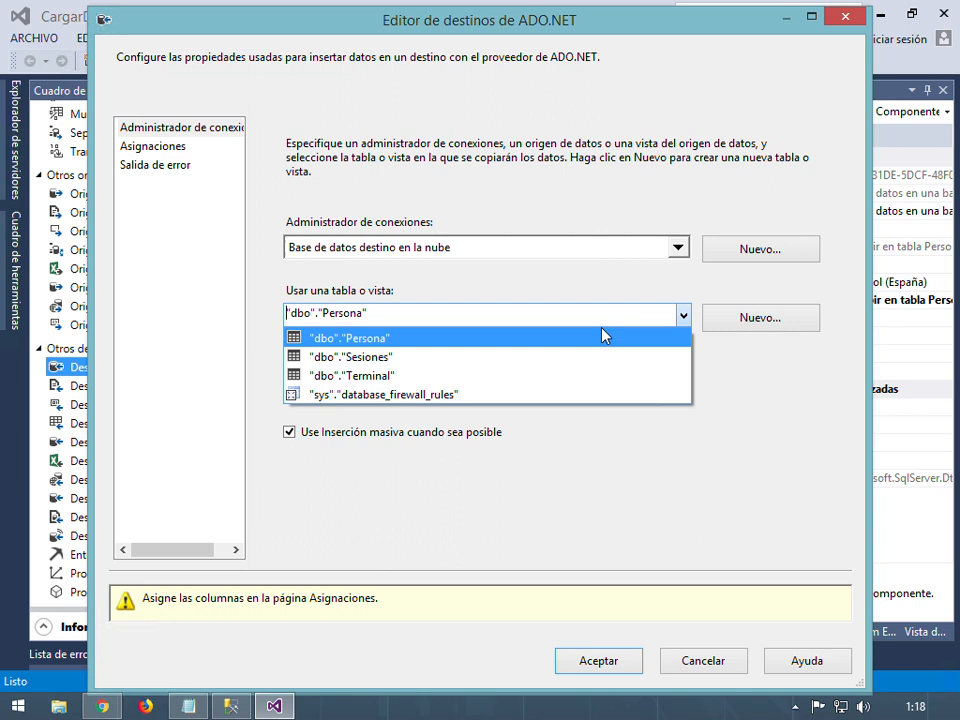
left_click(372, 340)
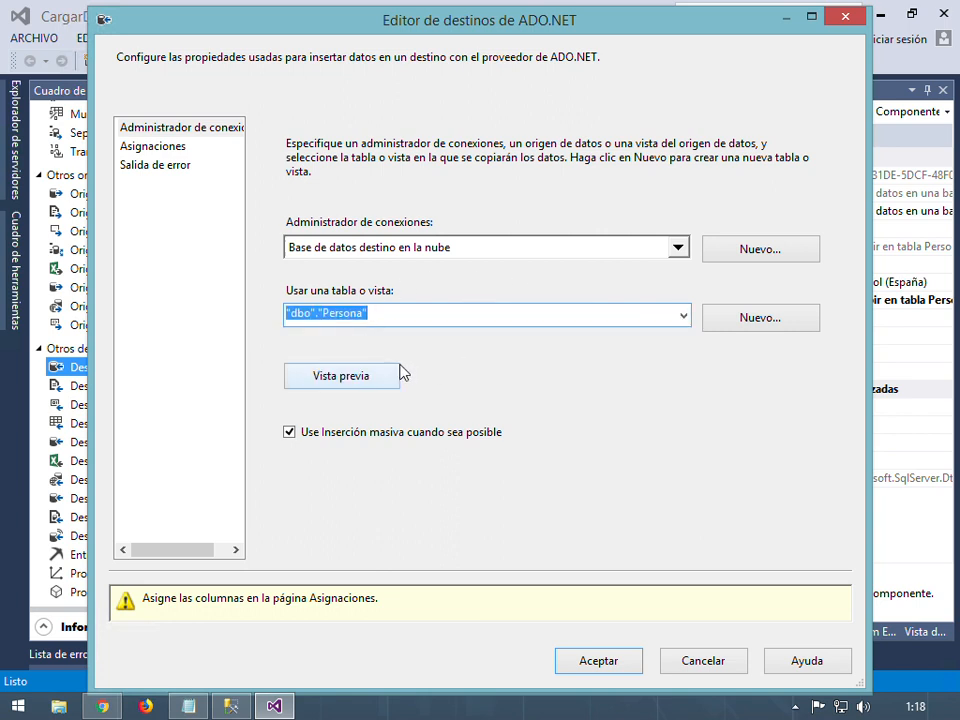
left_click(168, 150)
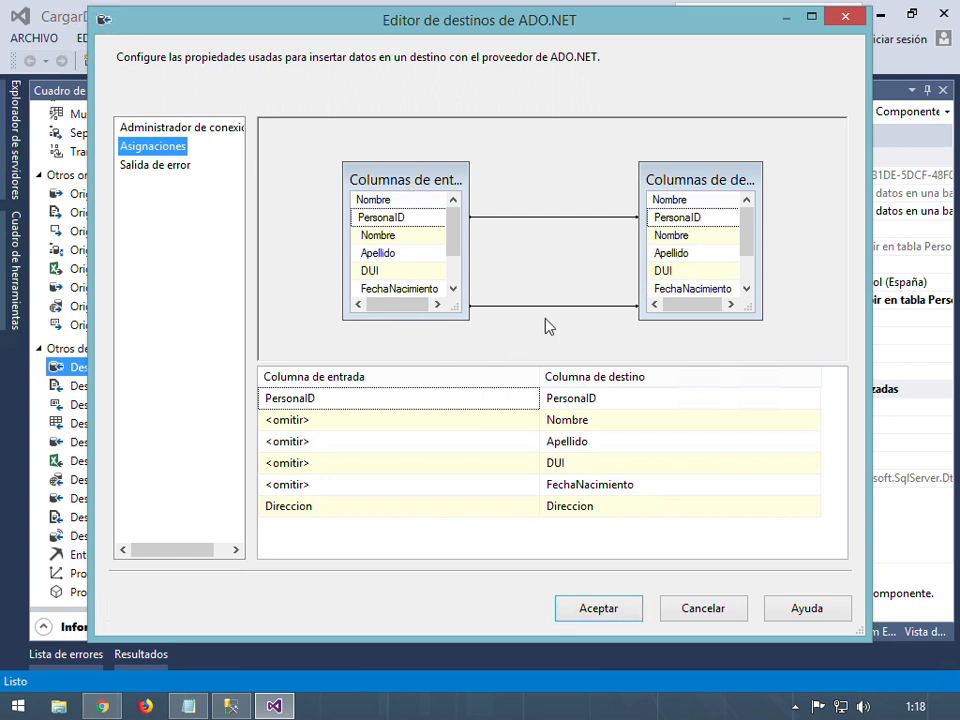
On Asignaciones, map input Nombre, Apellido and DUI to their matching destination columns
left_click_drag(463, 317, 472, 347)
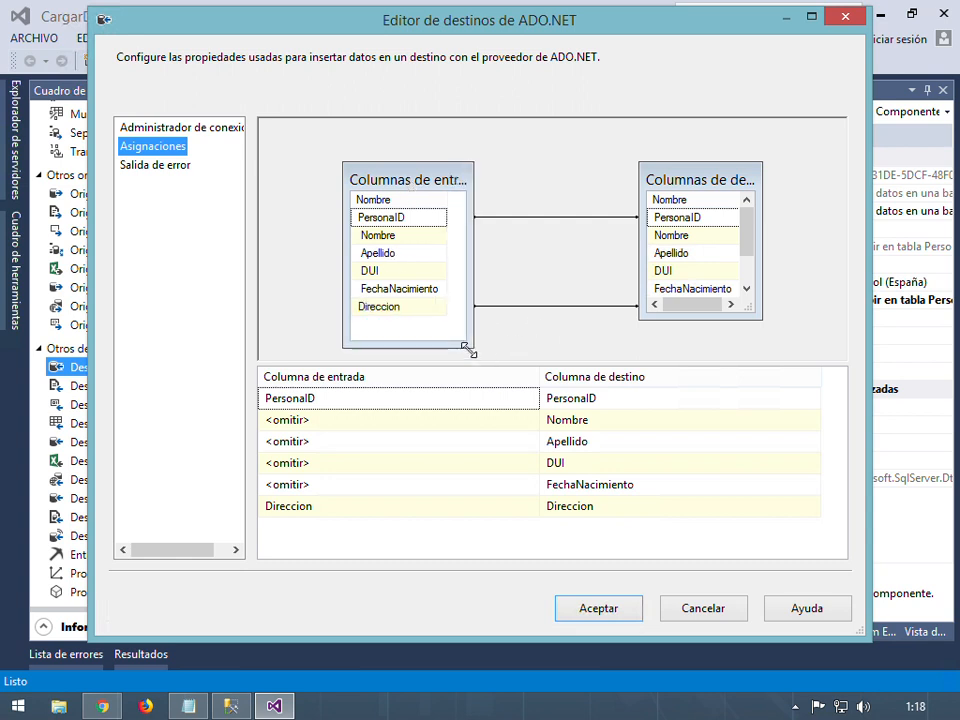
left_click_drag(747, 307, 791, 349)
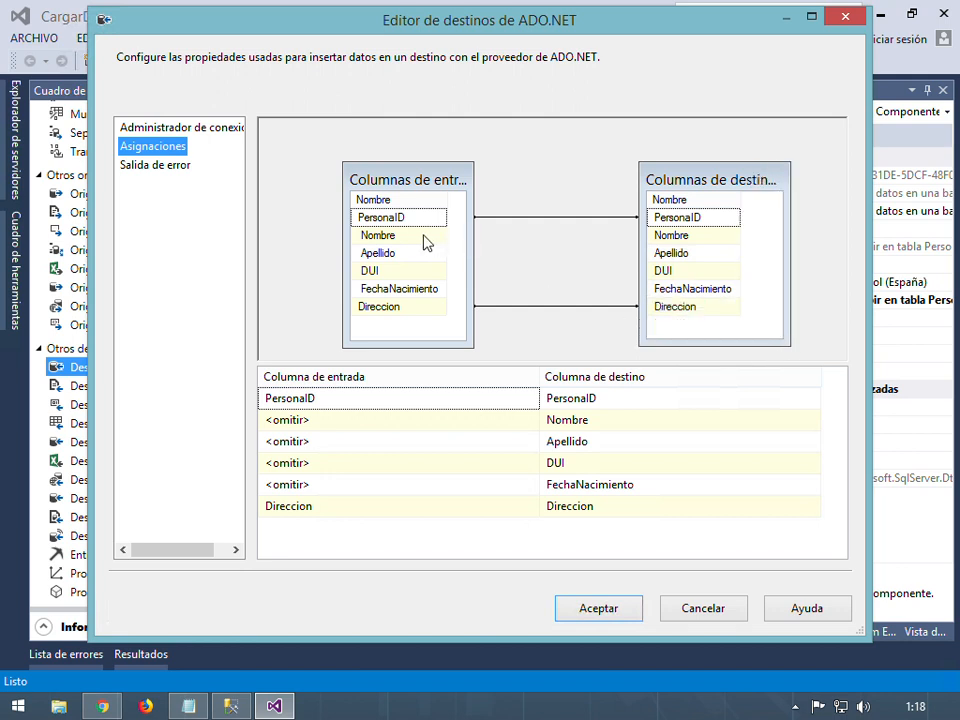
left_click_drag(426, 238, 669, 240)
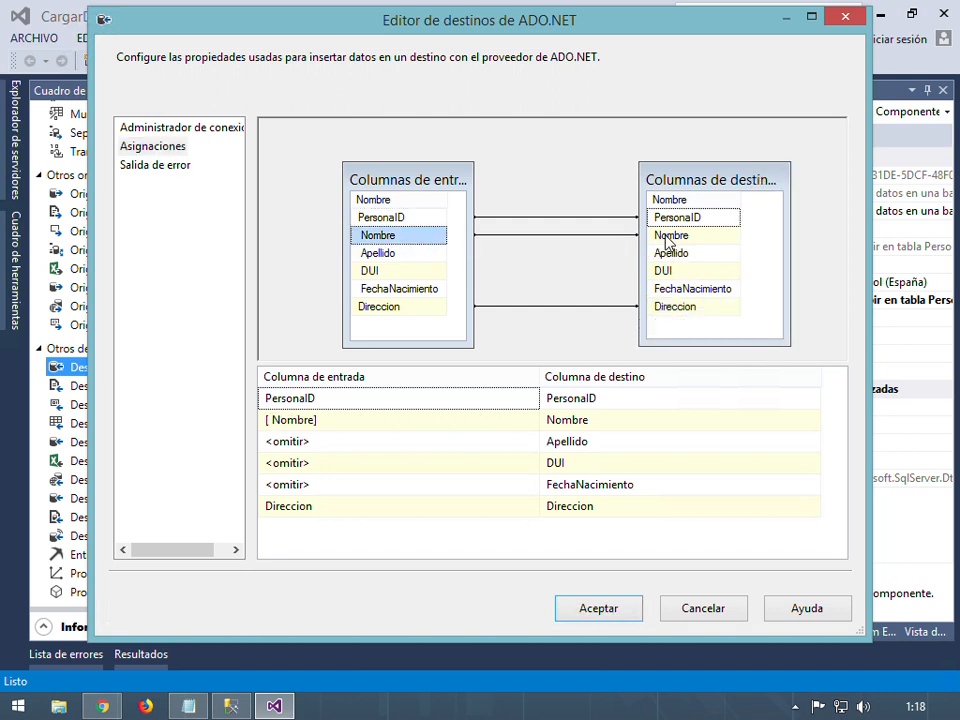
left_click(441, 258)
left_click_drag(444, 265, 671, 254)
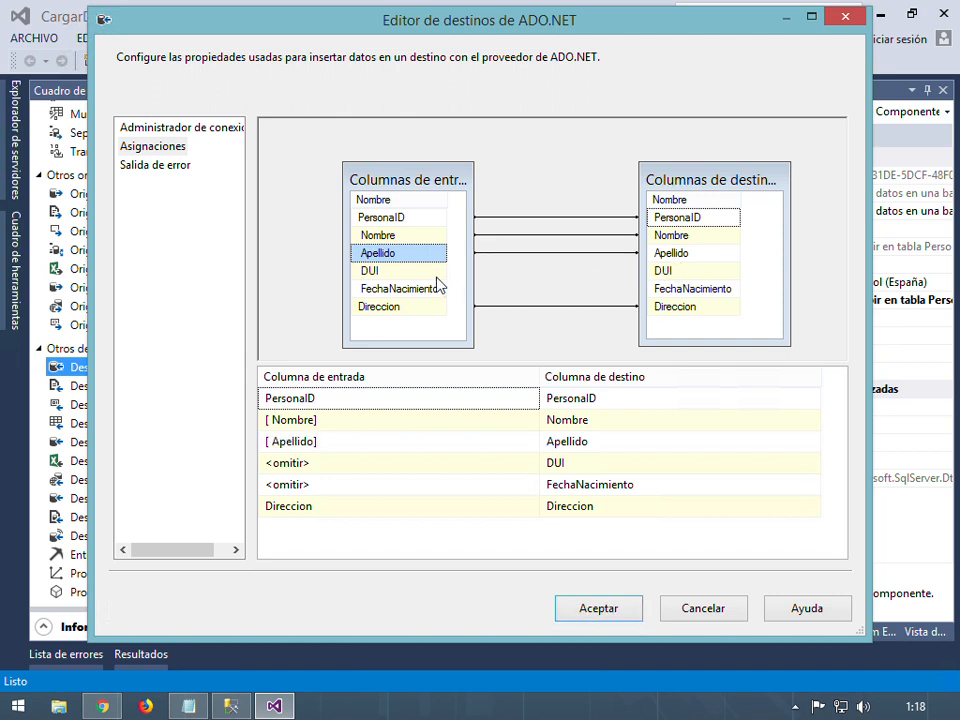
left_click_drag(432, 271, 665, 270)
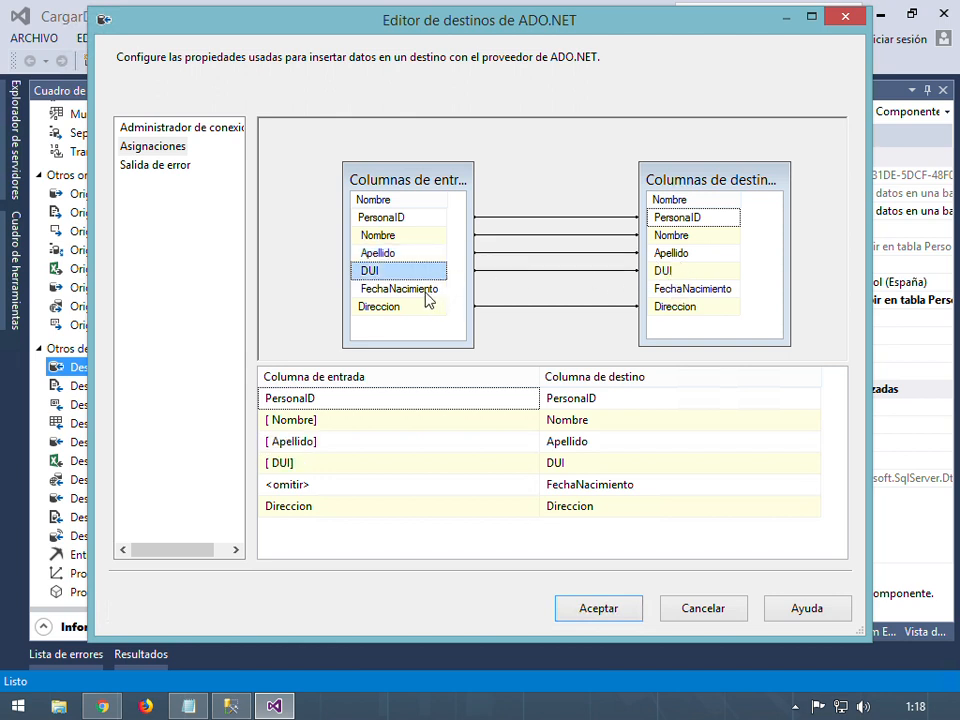
left_click_drag(426, 290, 699, 296)
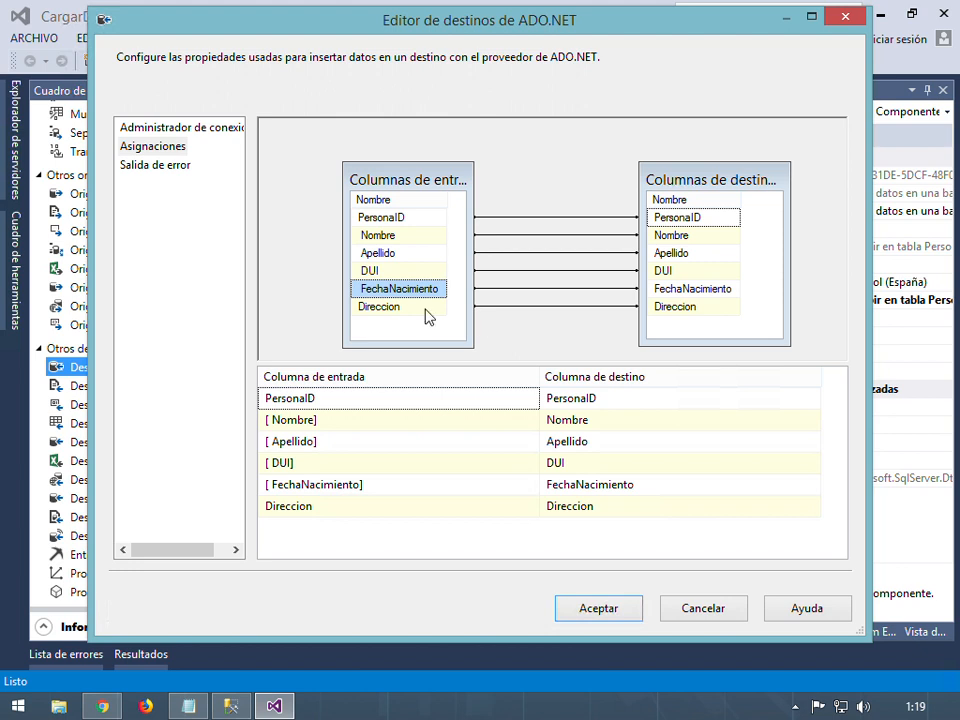
Set the destination input's Error handling to Redirigir fila, apply it, and close the editor
left_click(160, 168)
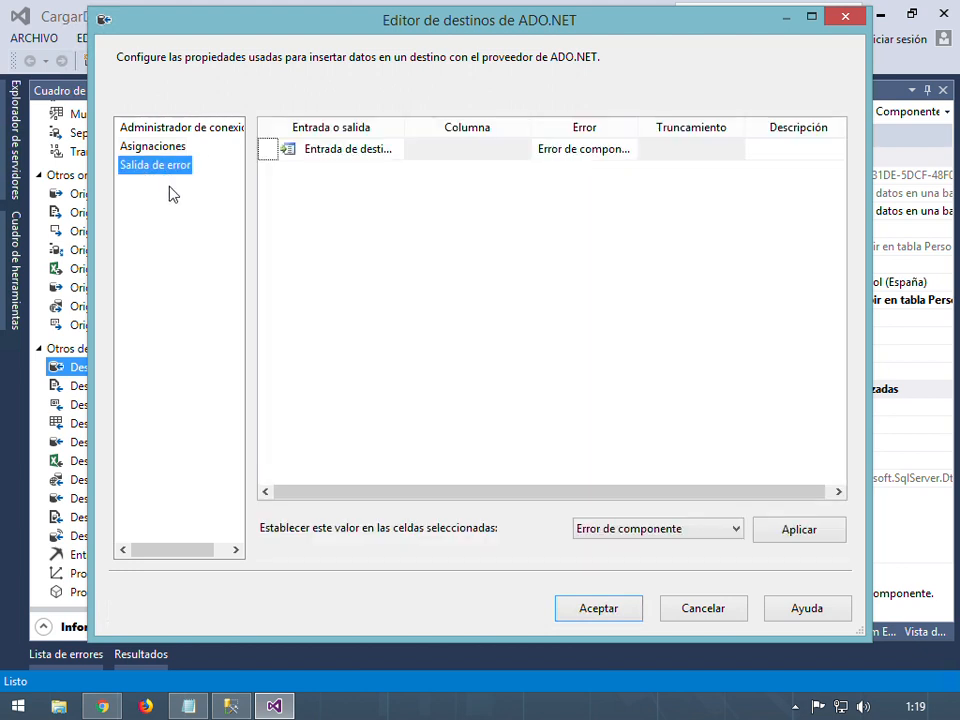
left_click(345, 158)
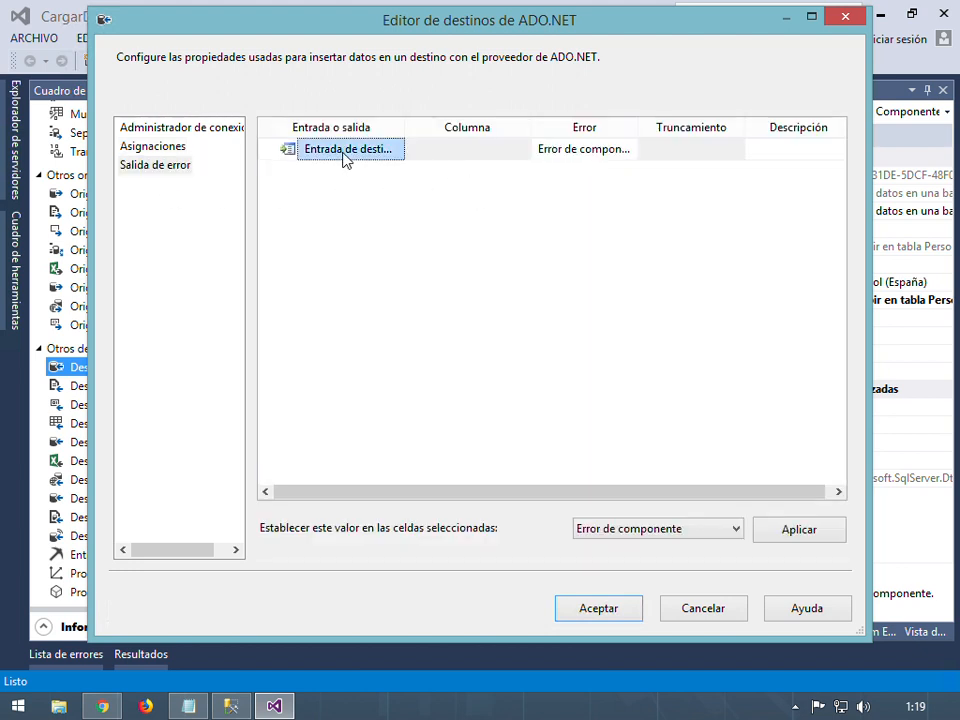
left_click(592, 150)
left_click(630, 150)
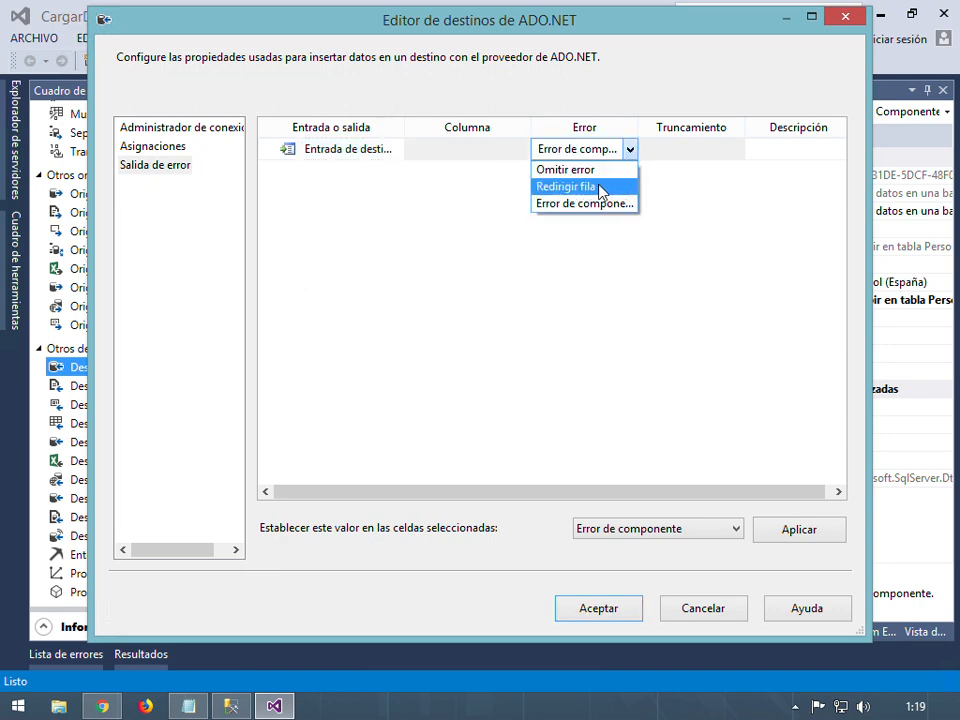
left_click(566, 187)
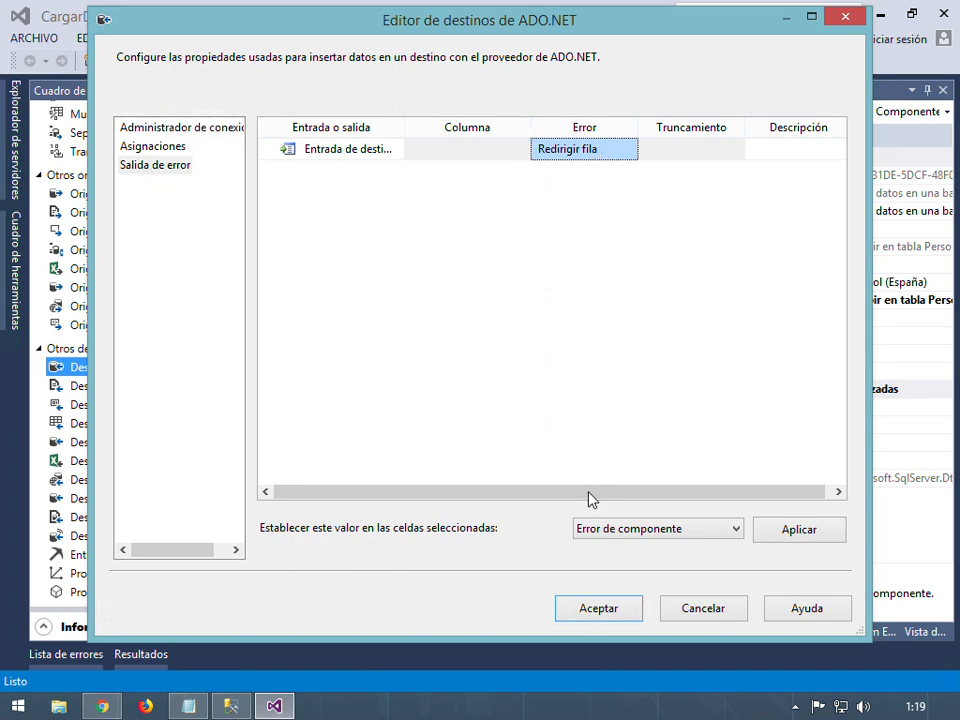
left_click(700, 528)
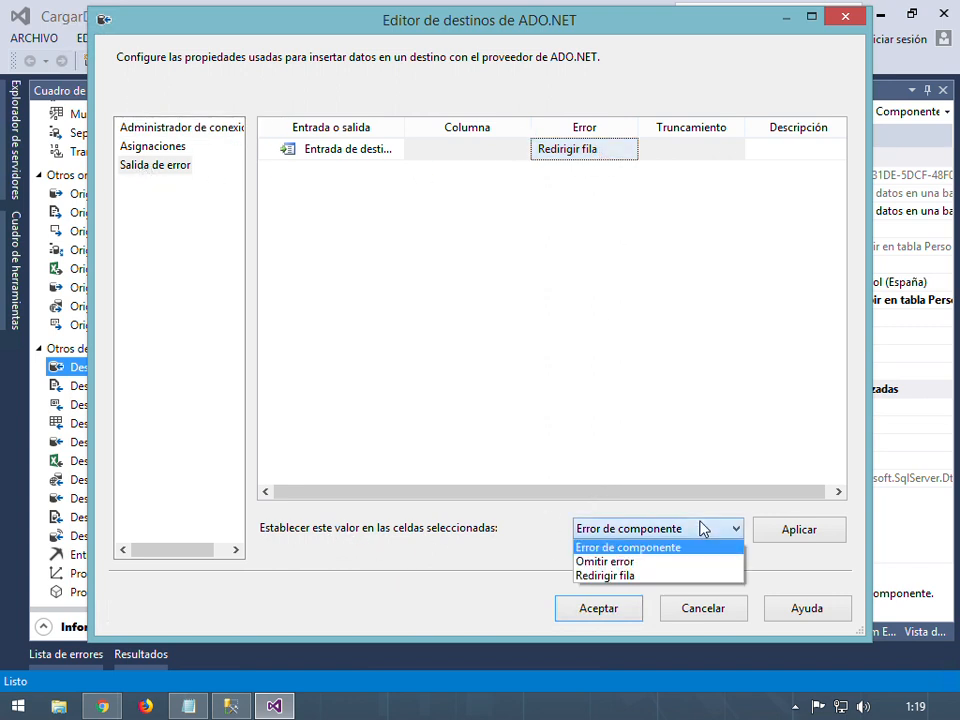
left_click(629, 580)
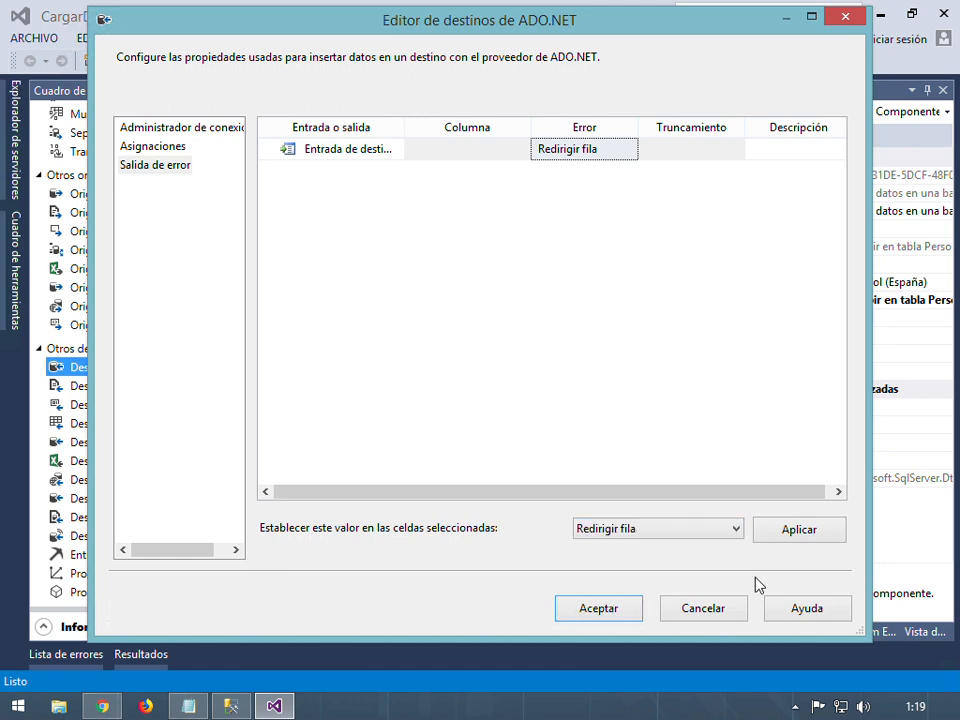
left_click(806, 530)
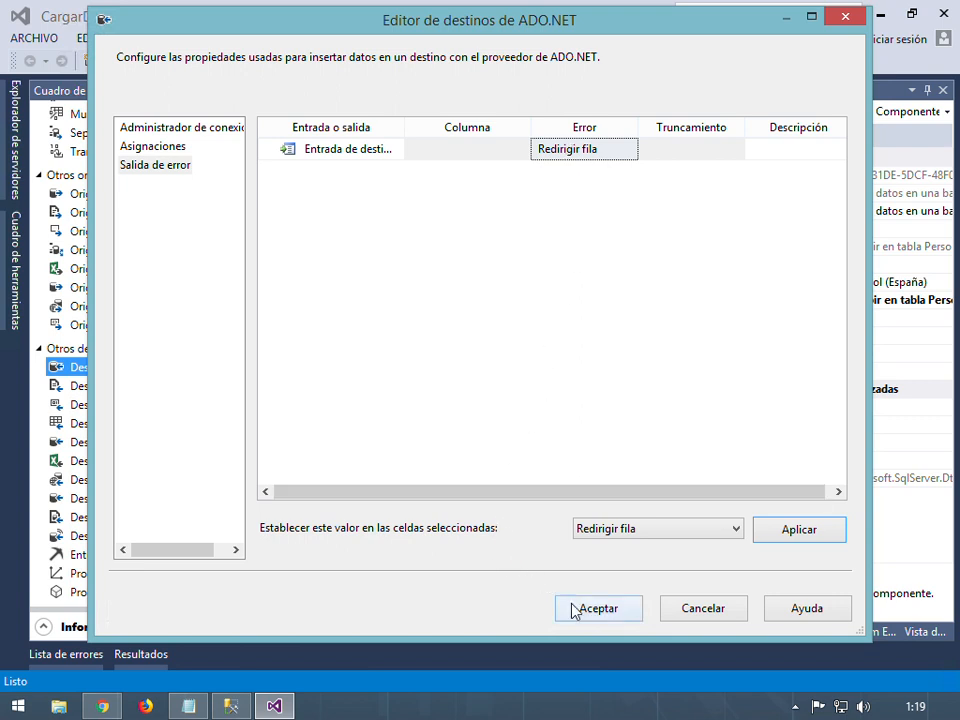
left_click(606, 610)
left_click(620, 259)
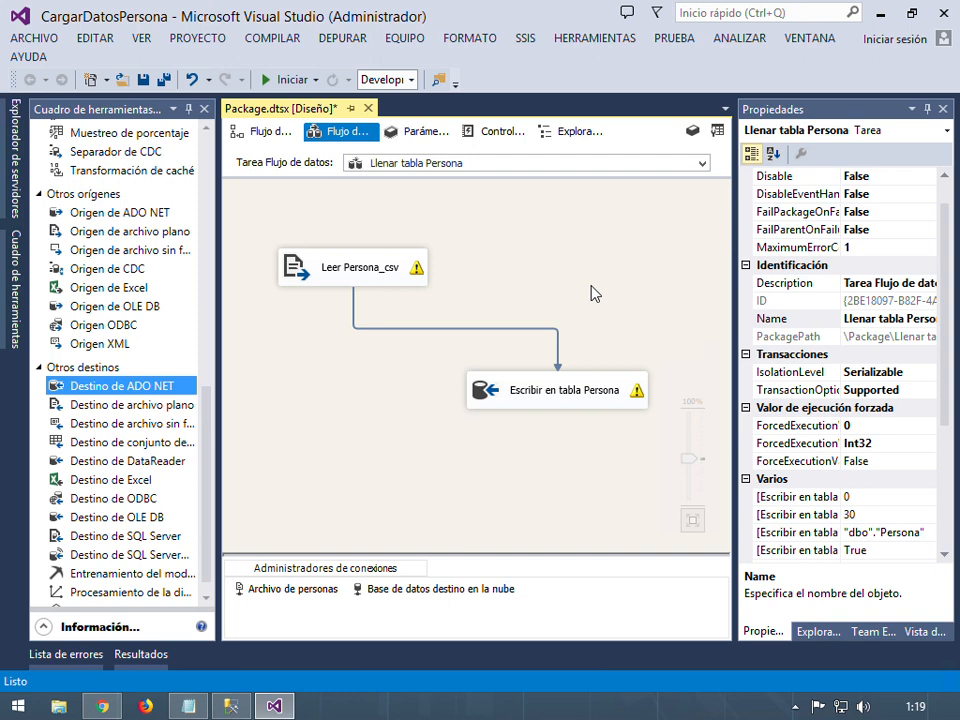
double_click(549, 391)
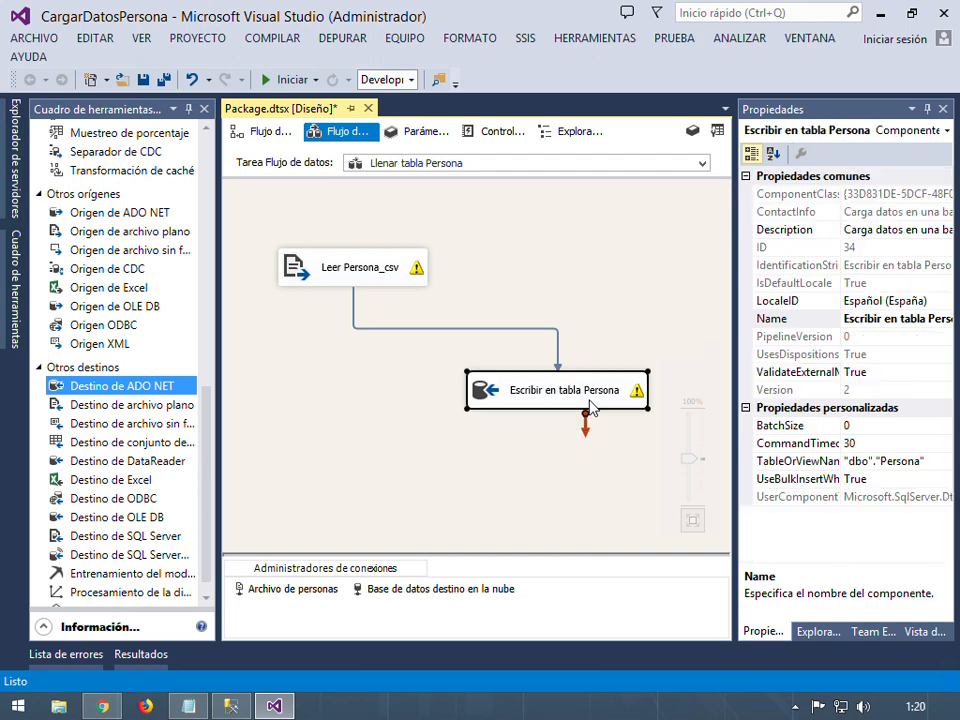
left_click(166, 167)
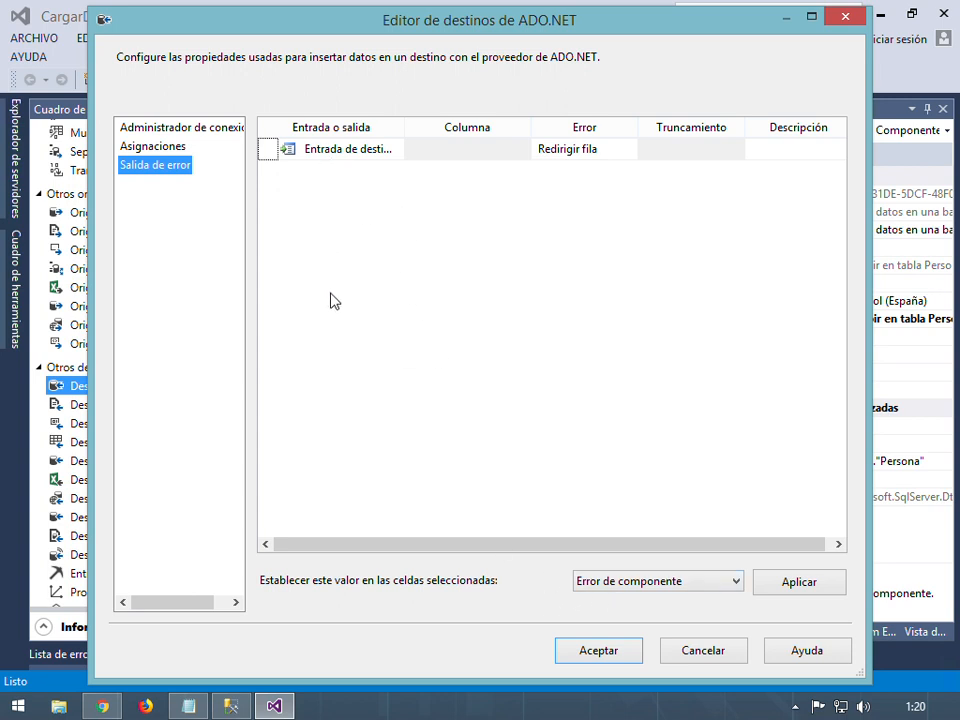
left_click(658, 584)
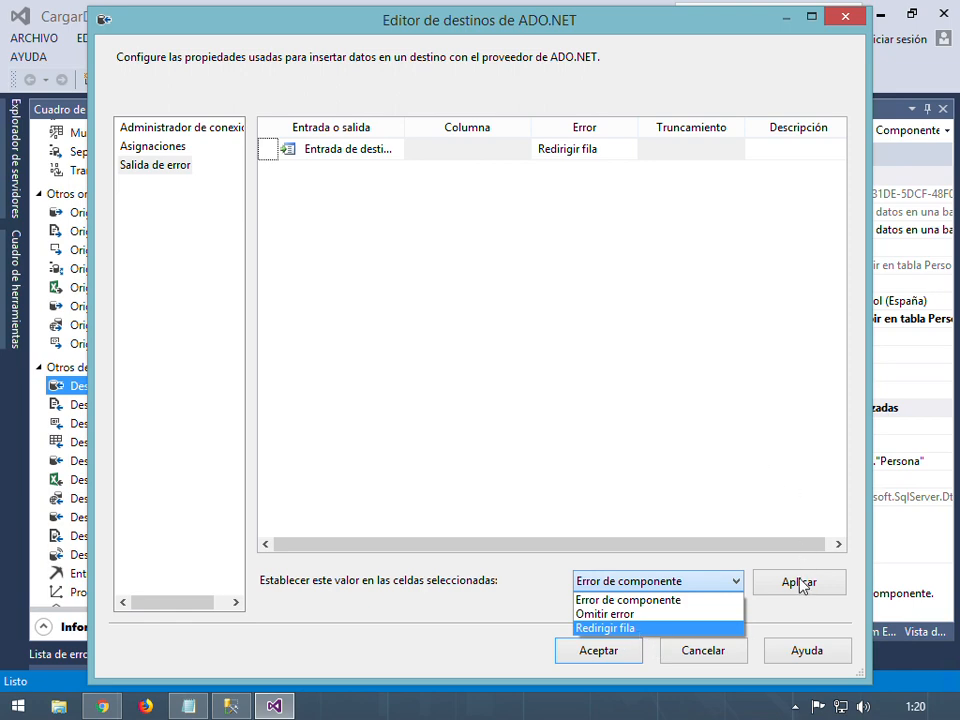
left_click(604, 378)
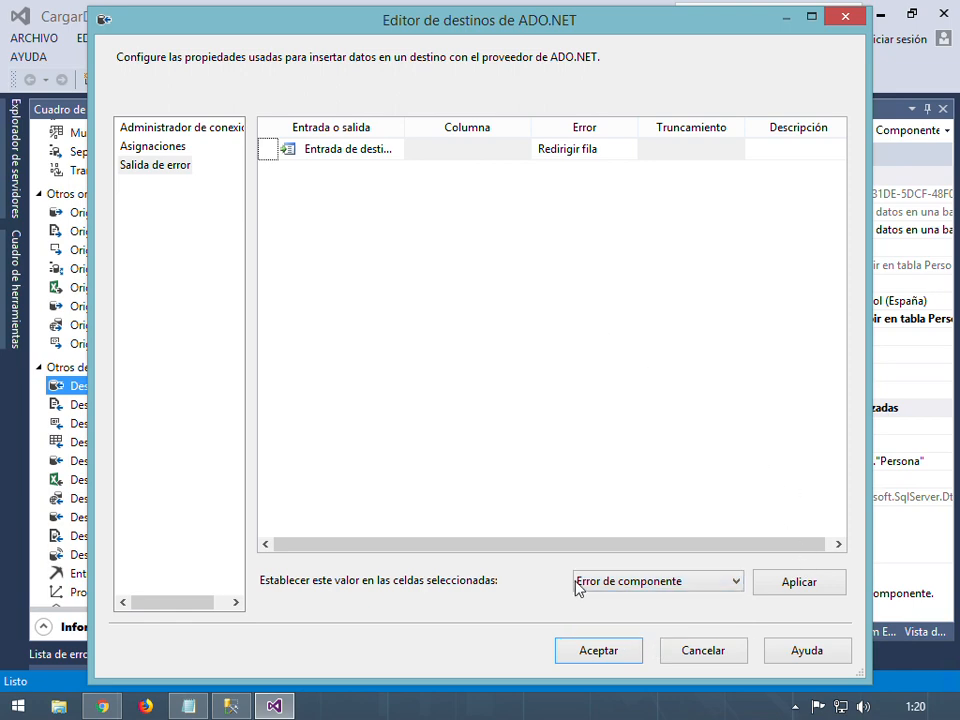
left_click(701, 656)
In the source's Salida de error page, select all six Error cells and apply Error de componente
double_click(354, 268)
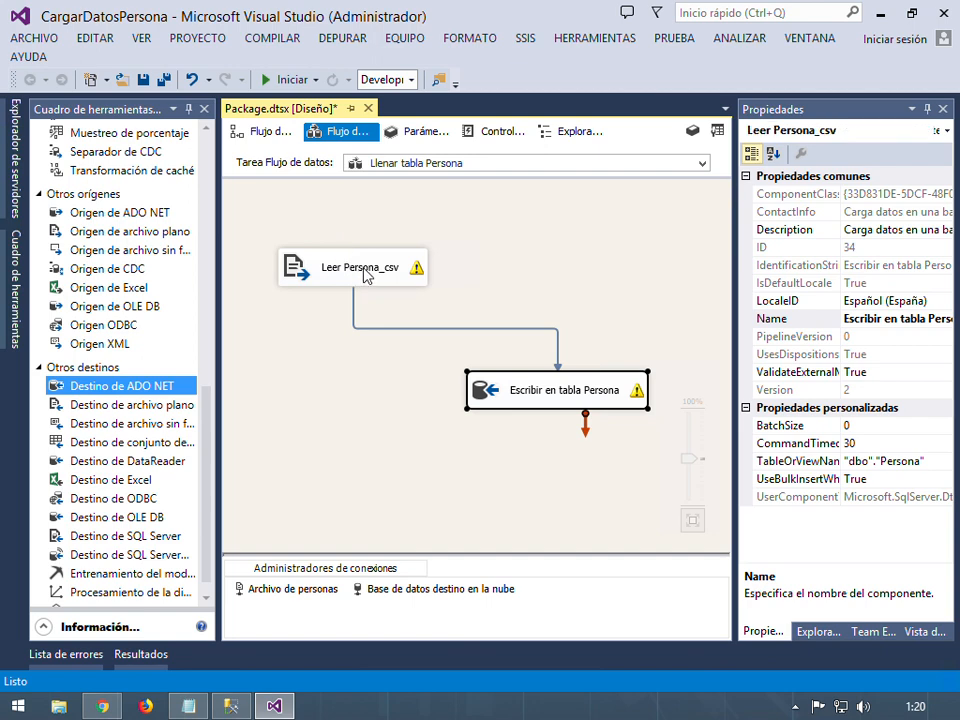
left_click(189, 170)
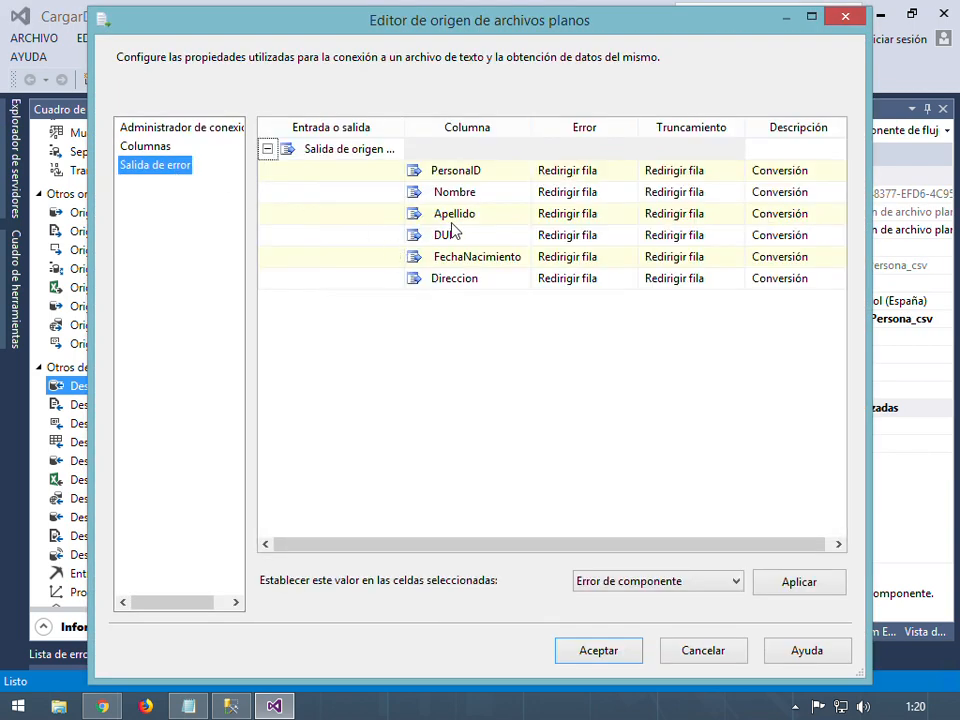
left_click(287, 191)
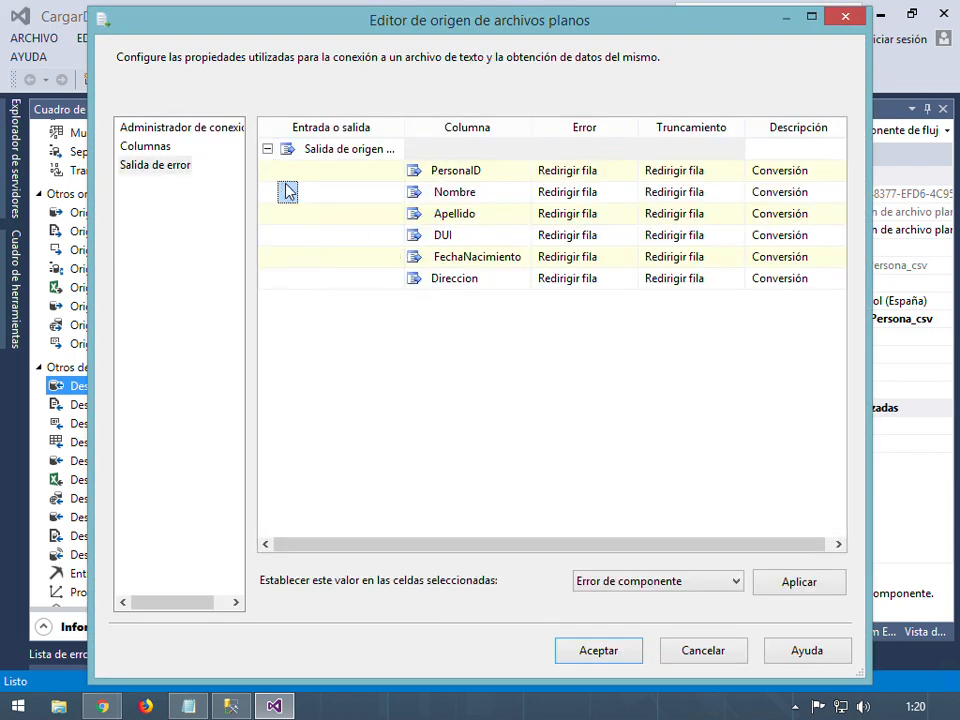
left_click(380, 171)
left_click(590, 171)
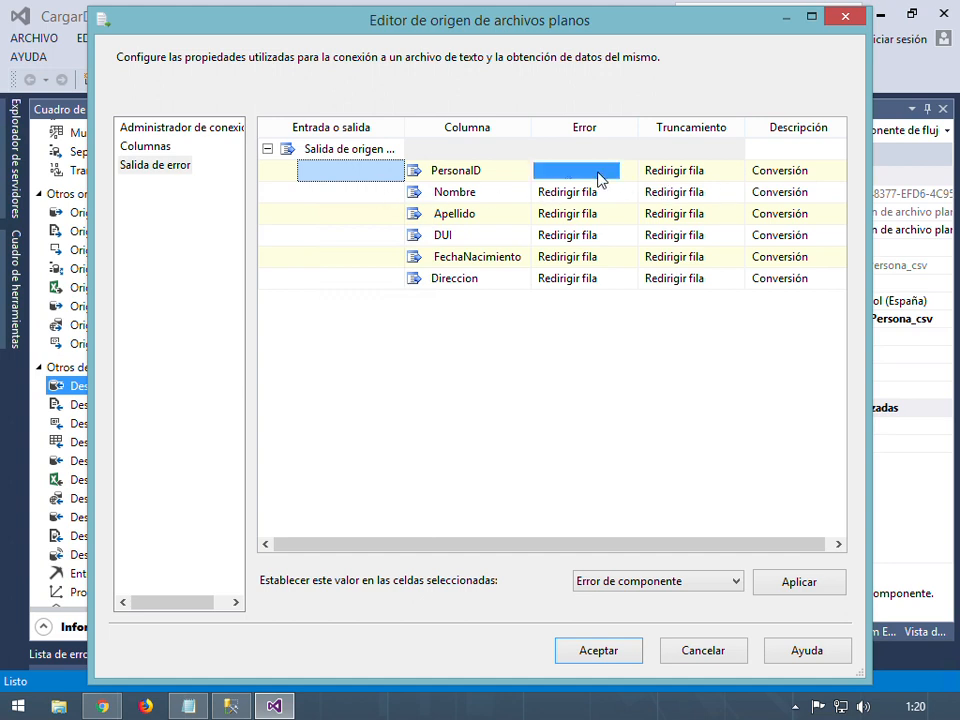
left_click(594, 279, "shift")
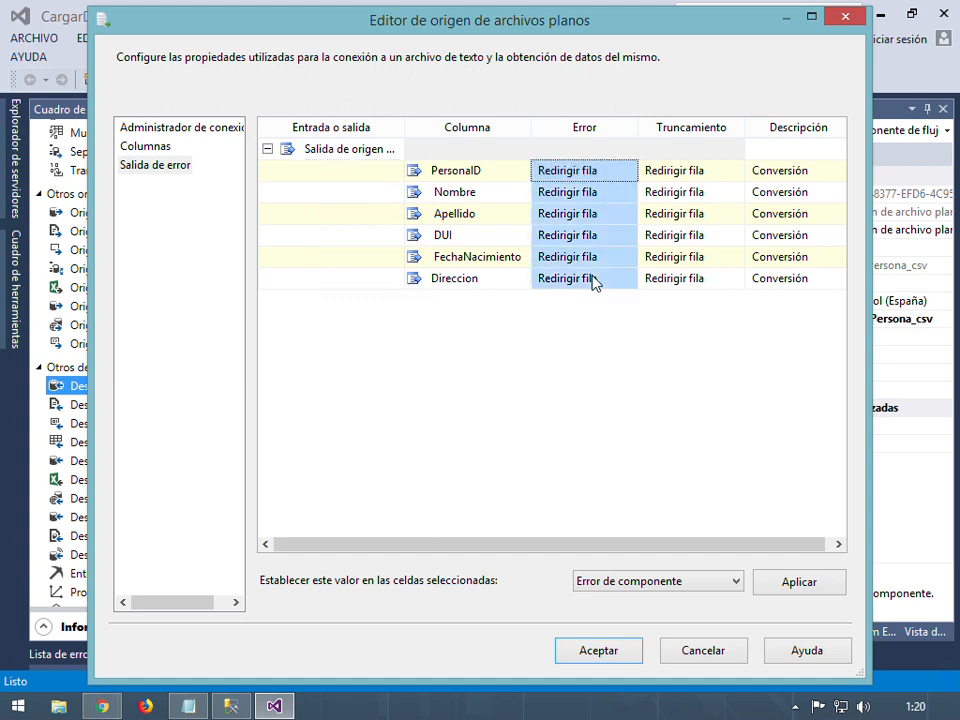
left_click(688, 581)
left_click(688, 581)
left_click(799, 589)
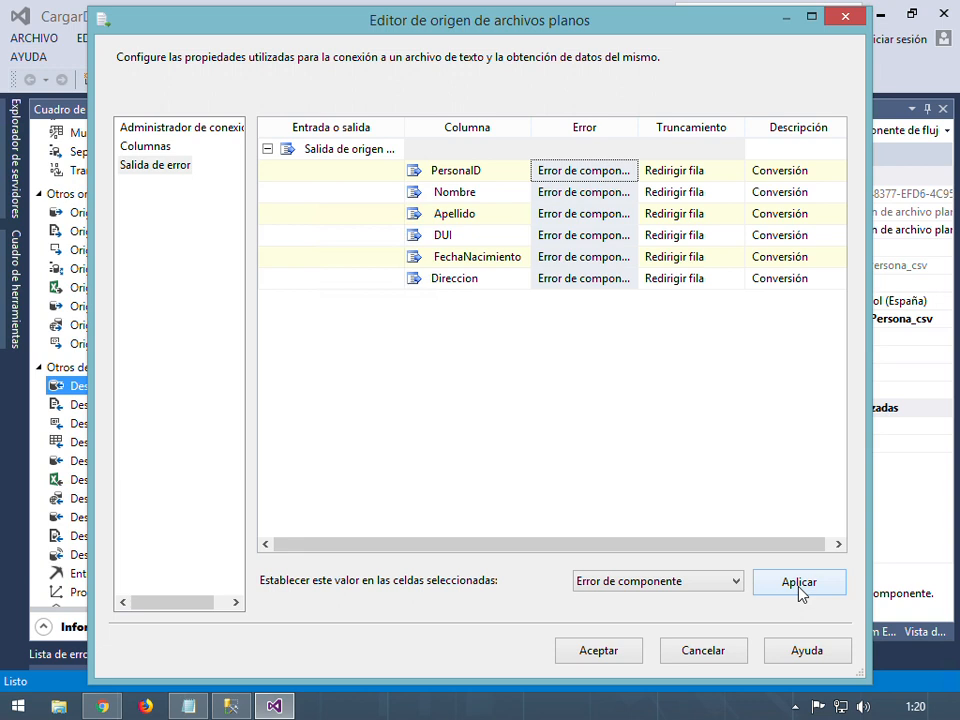
Apply Redirigir fila to all six Error cells and close the source editor
left_click(726, 582)
left_click(624, 629)
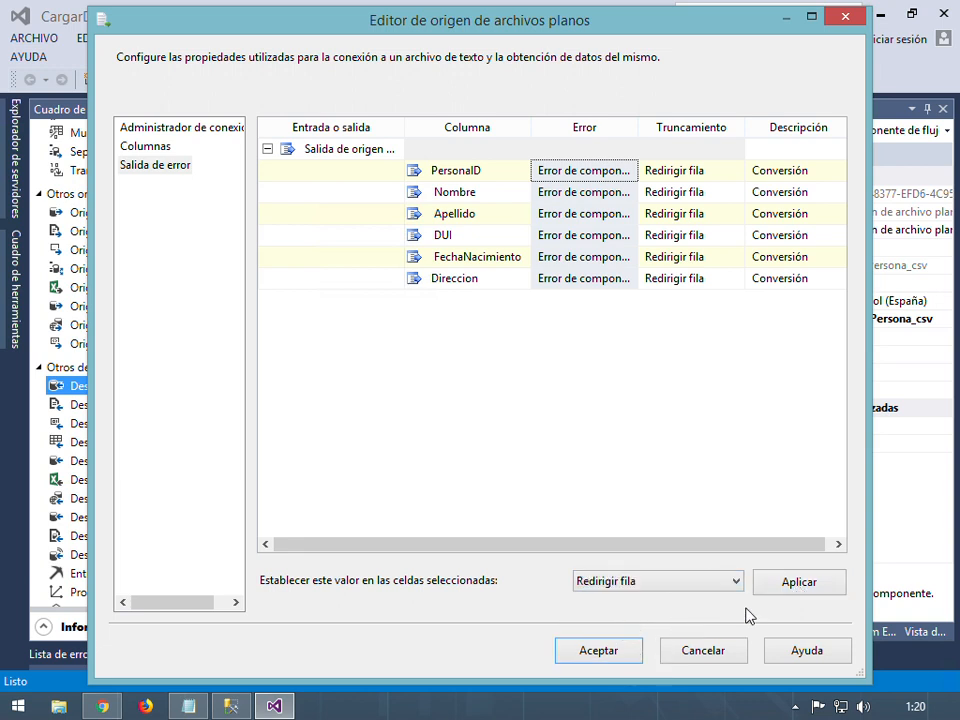
left_click(758, 586)
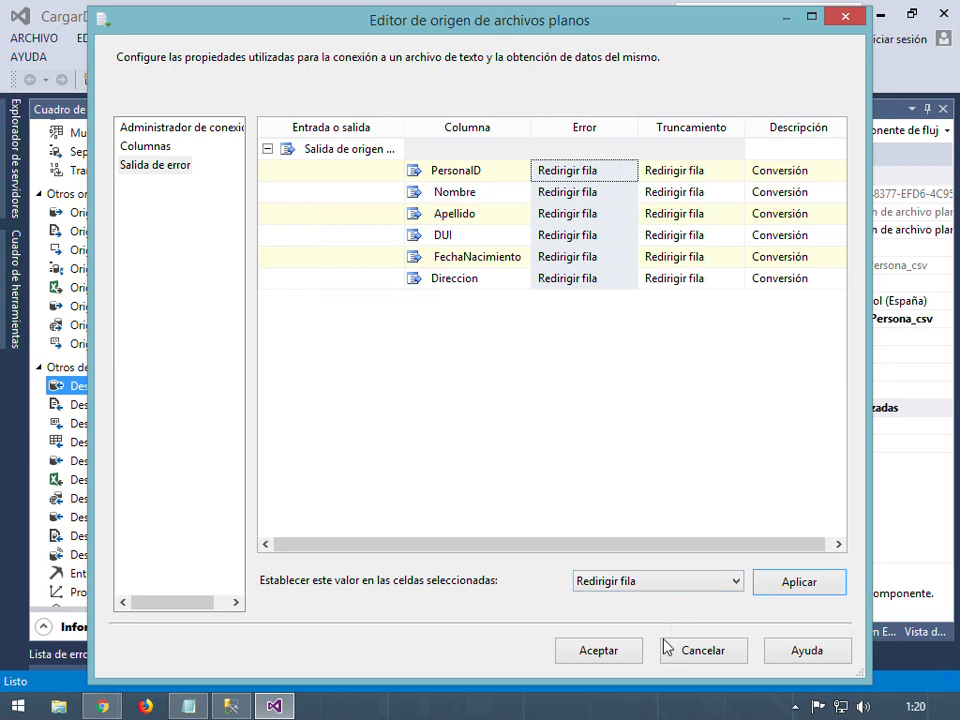
left_click(602, 651)
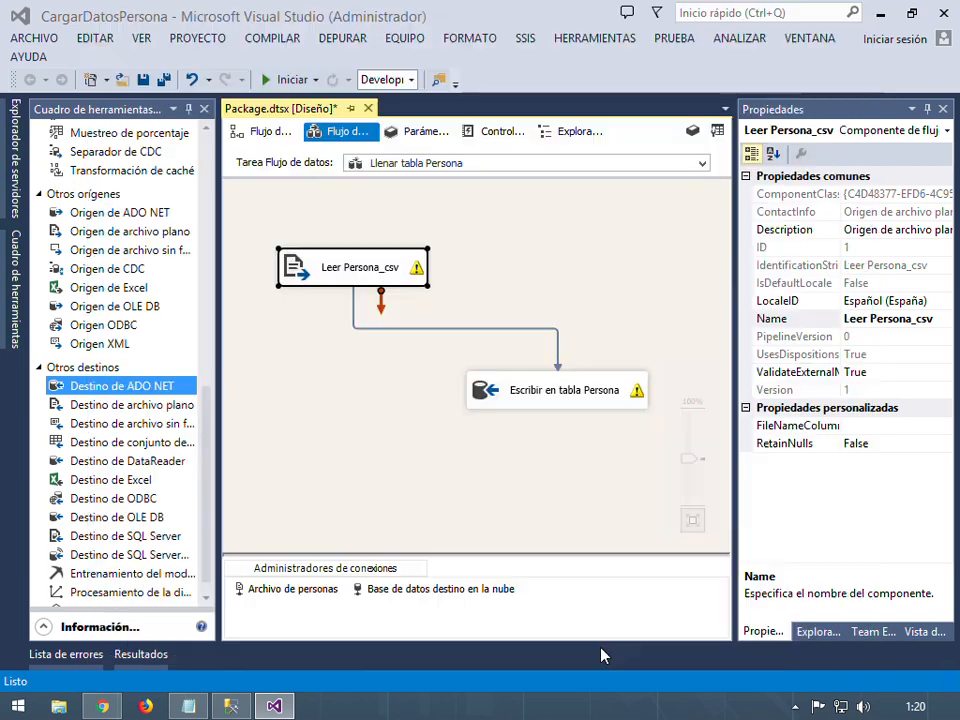
left_click(544, 300)
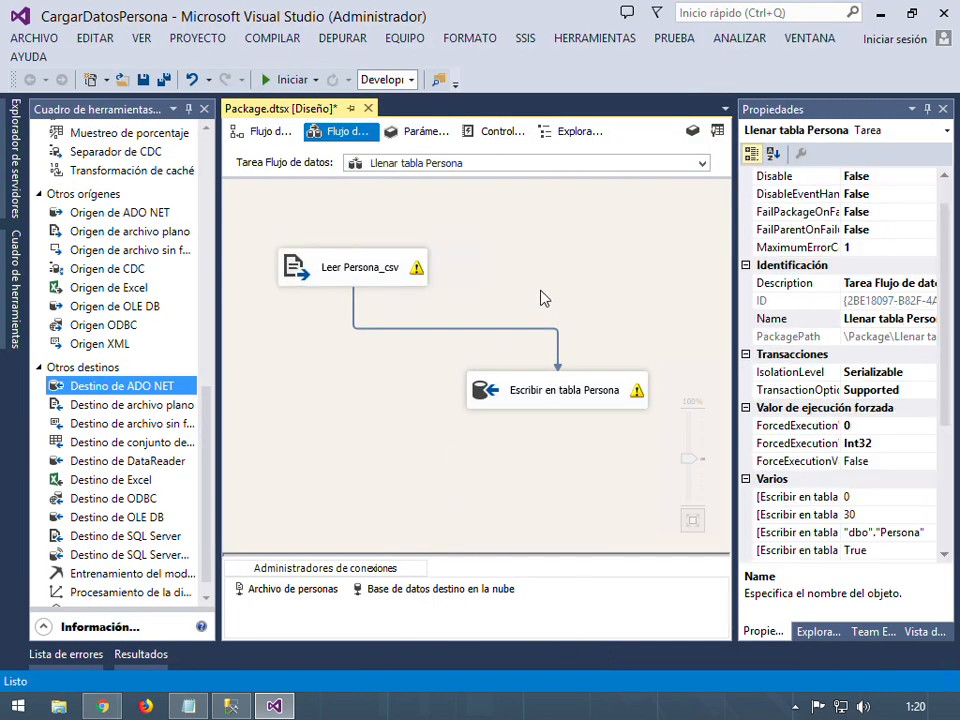
Save all changes and show the CargarDatosPersona tree in Explorador de soluciones
left_click(163, 79)
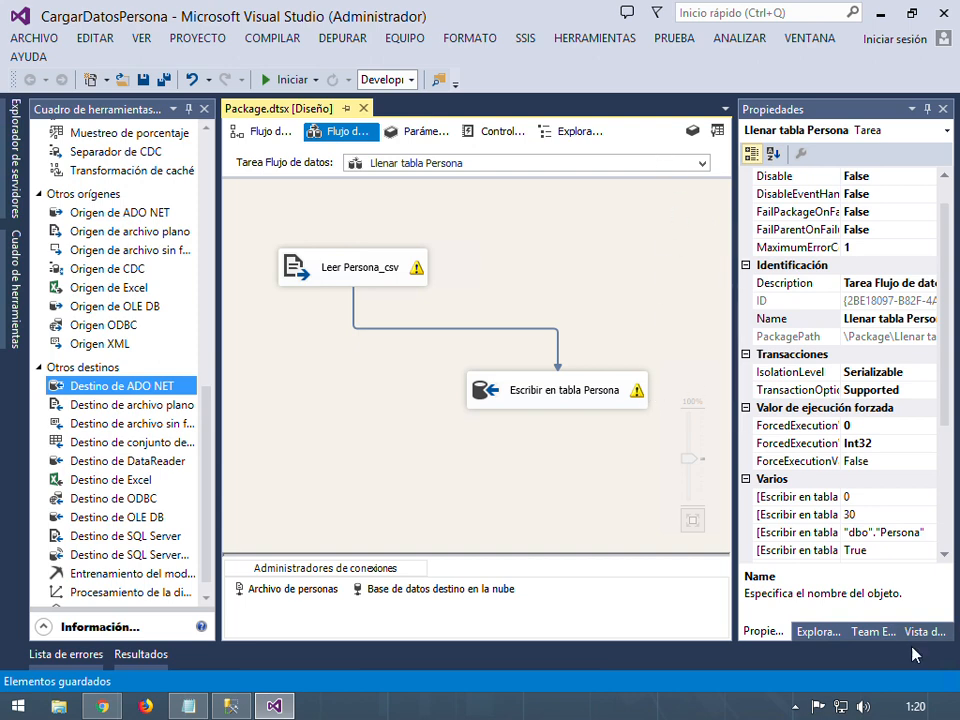
left_click(815, 632)
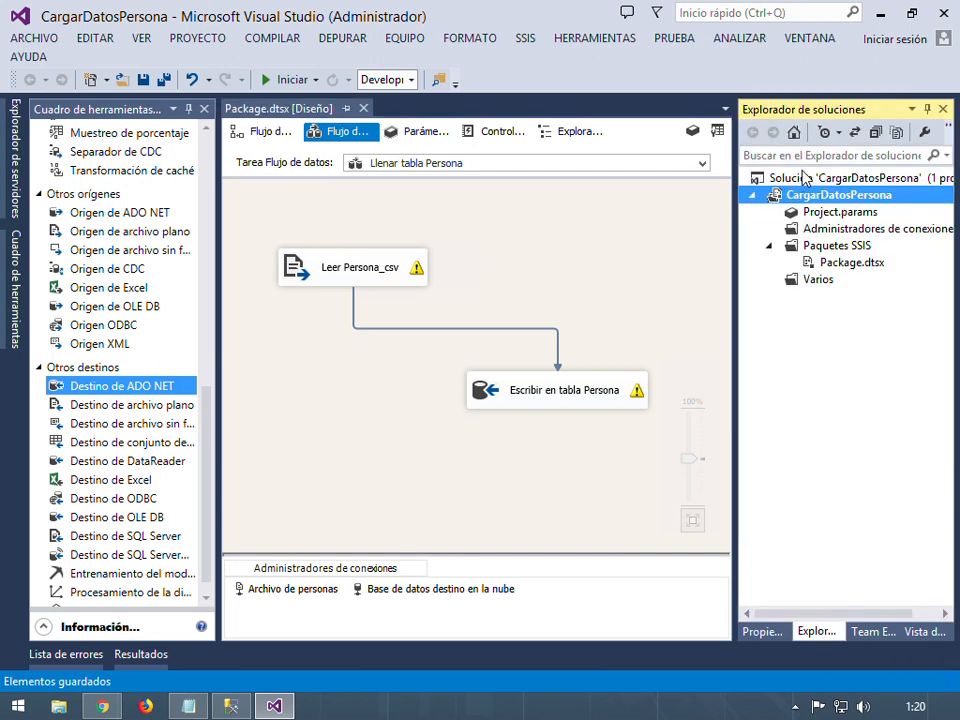
Run Package.dtsx with Ejecutar paquete, hide the debug panels, then stop debugging after success
right_click(840, 263)
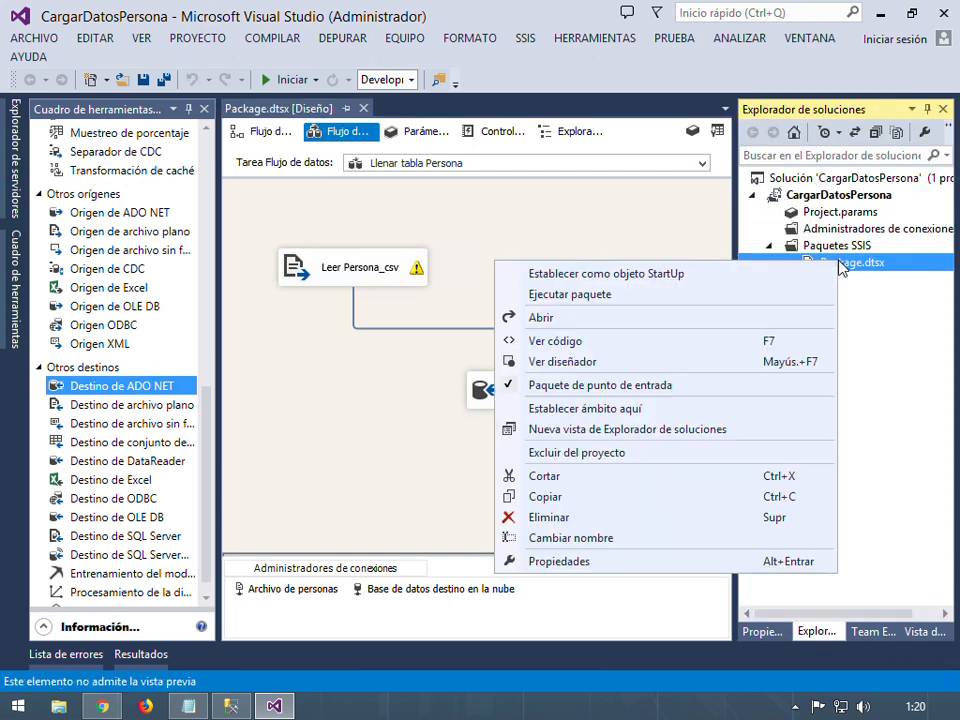
left_click(612, 296)
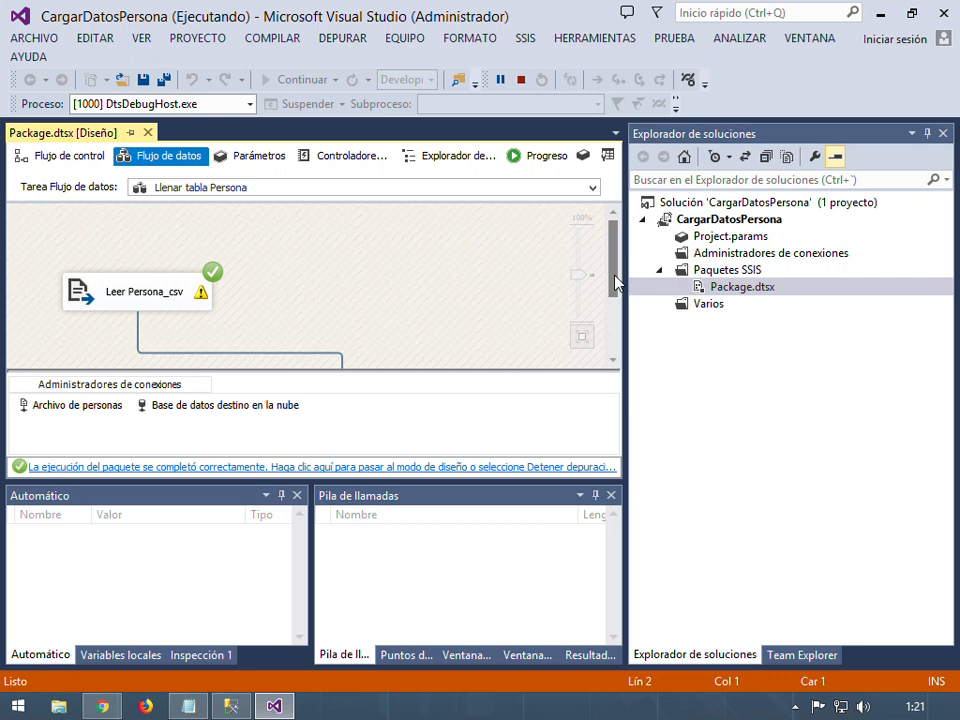
left_click(595, 495)
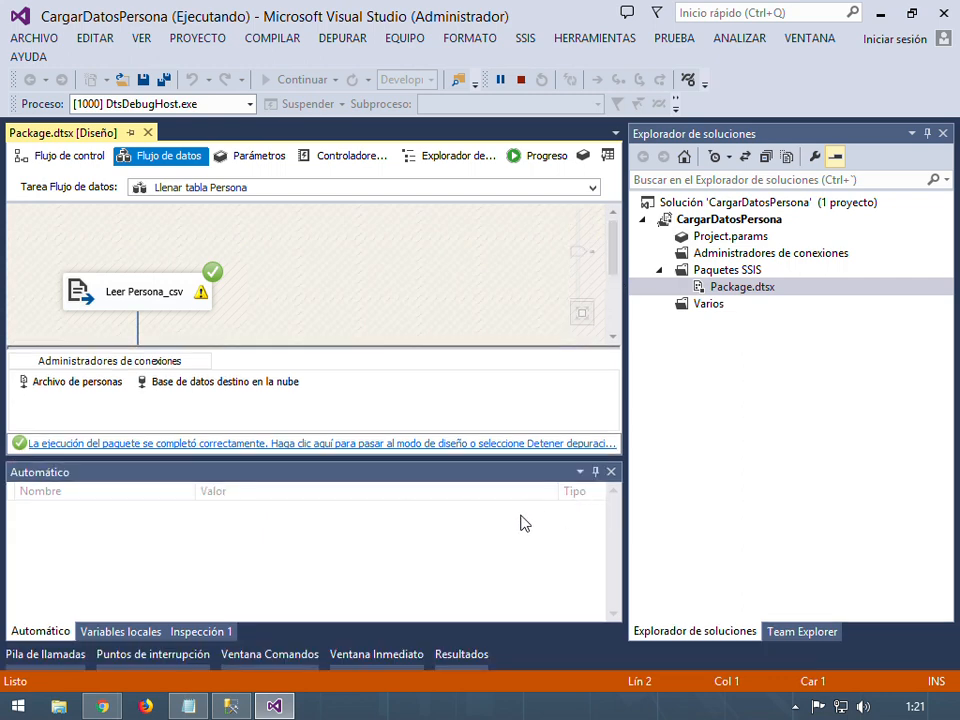
left_click(595, 471)
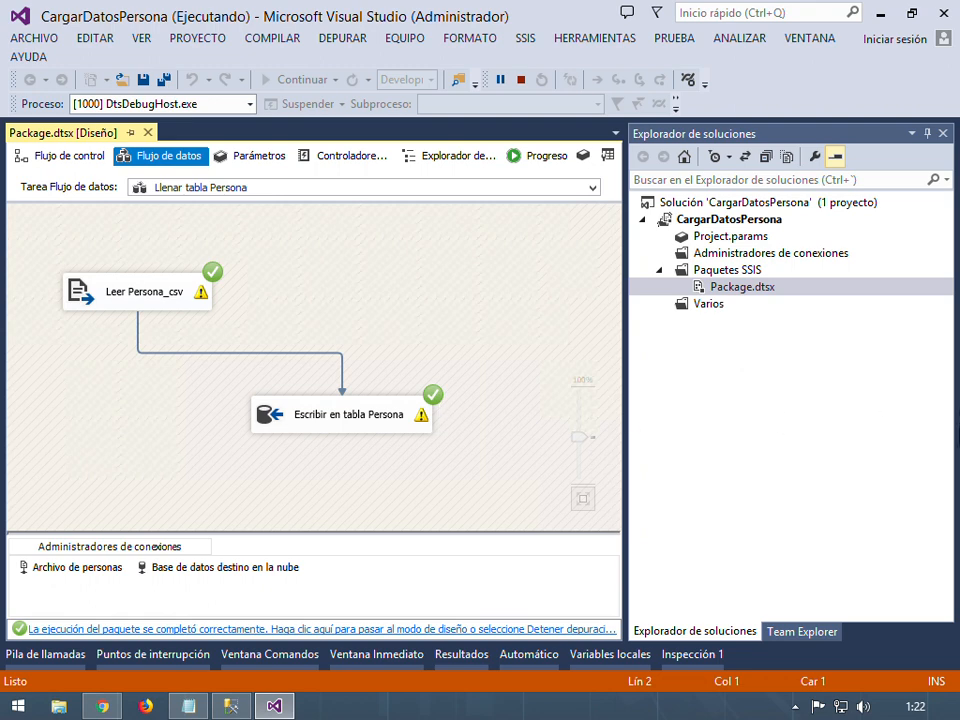
left_click(521, 80)
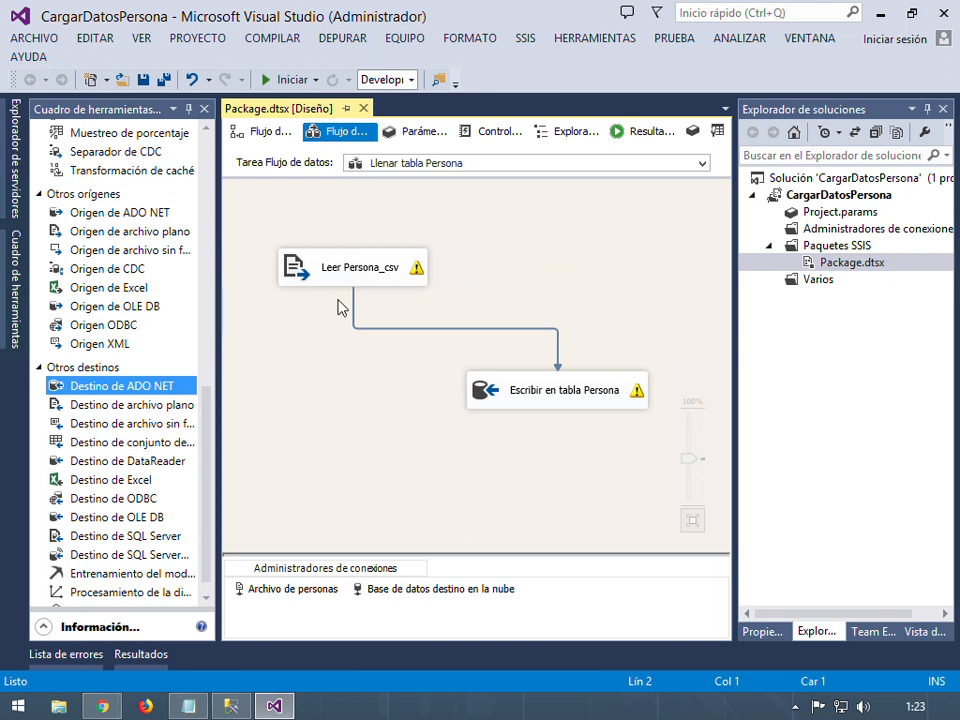
Run 'select * from Persona' in a new SSMS query, which returns the columns but 0 rows
left_click(237, 708)
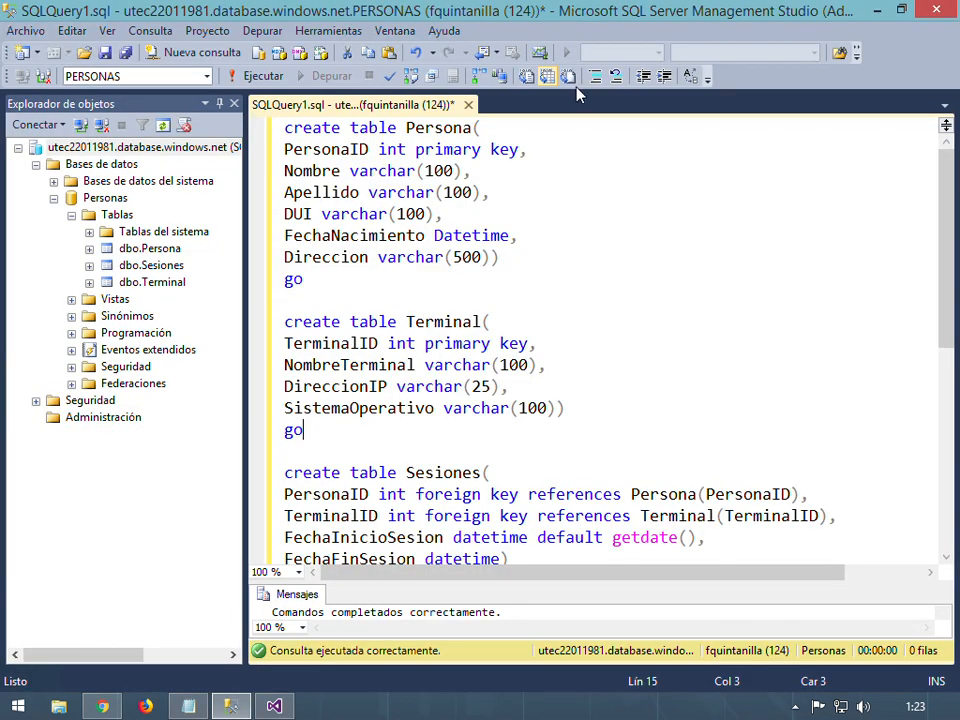
left_click(190, 52)
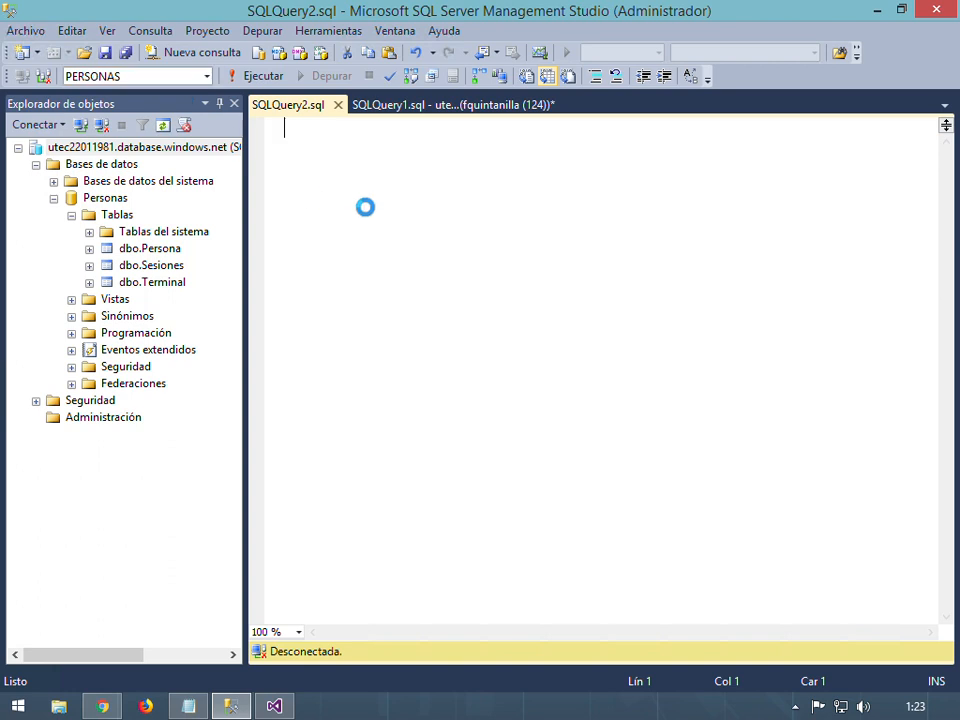
type("select * fr")
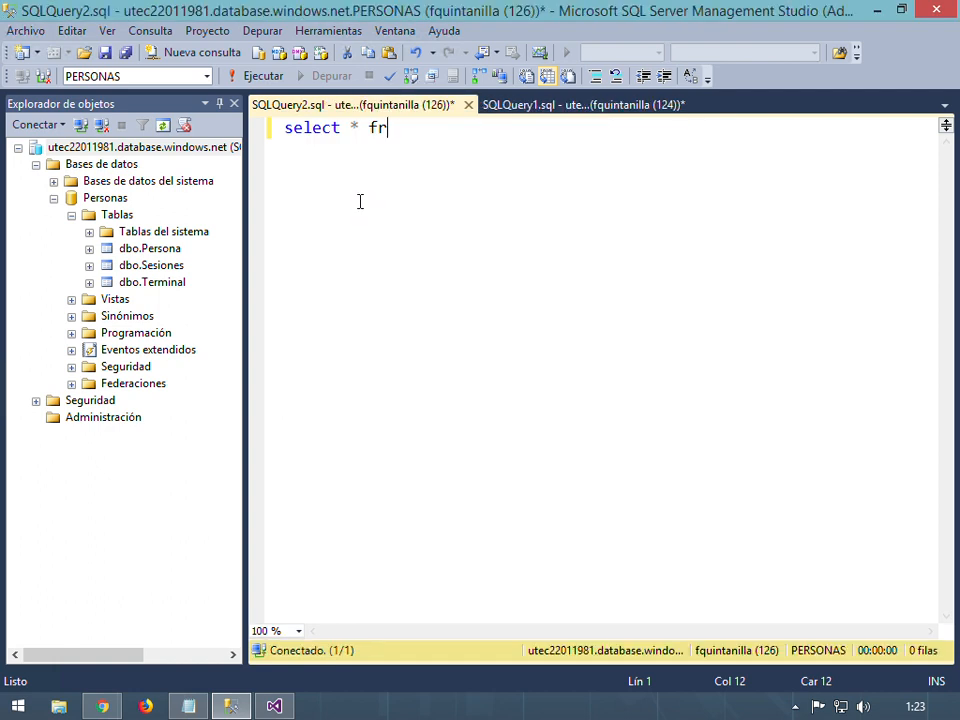
type("om Persona")
key("F5")
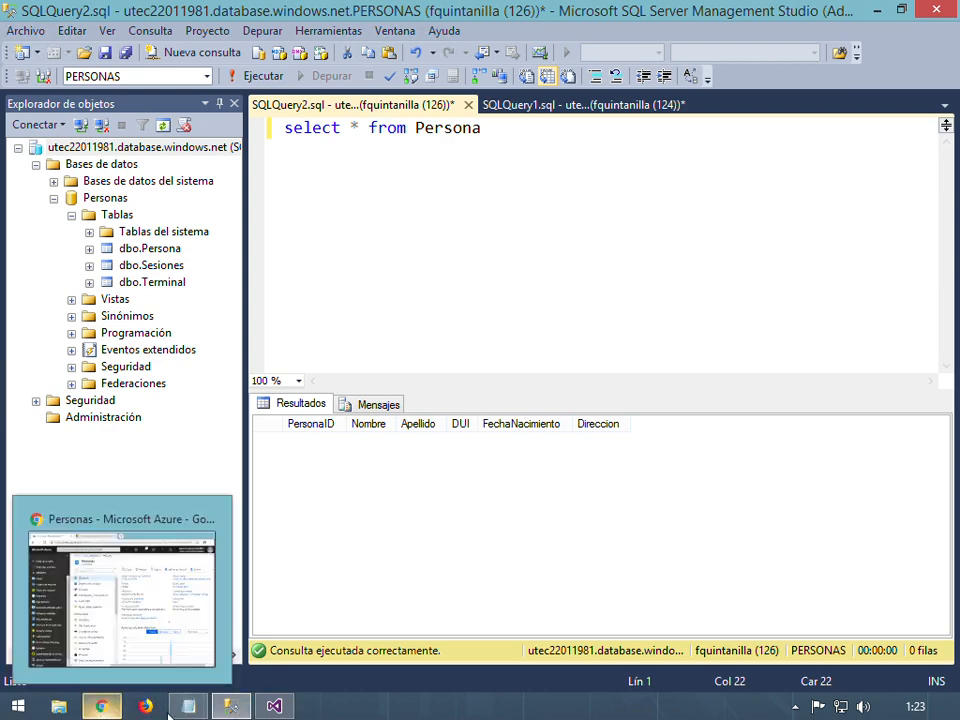
In the Llenar tabla Persona data flow, inspect the Escribir en tabla Persona destination's lost-error-rows warning
left_click(297, 708)
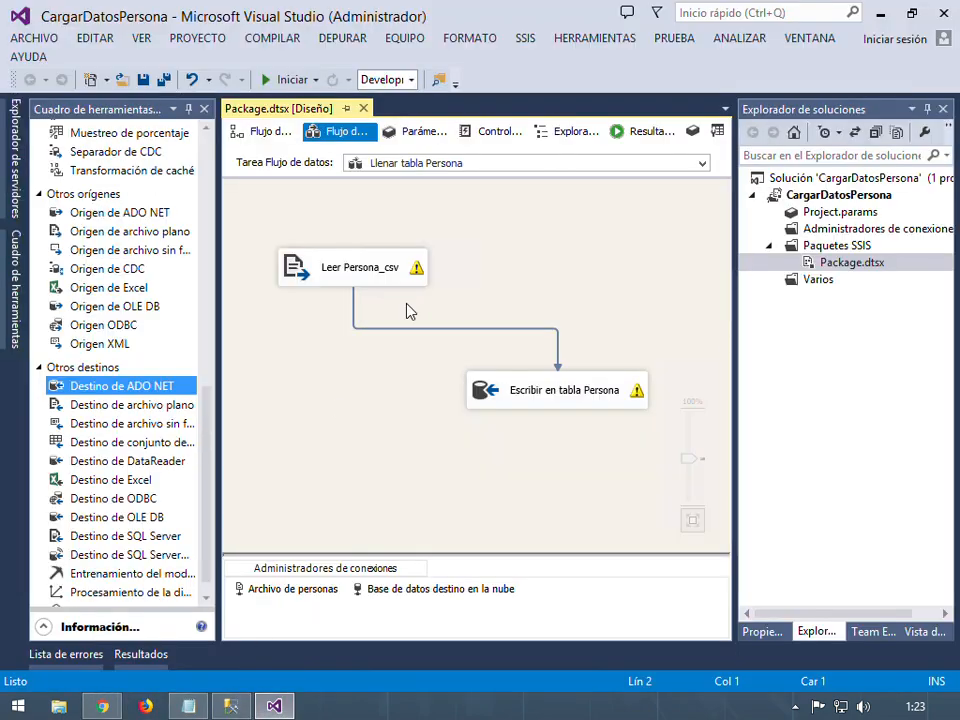
left_click(609, 411)
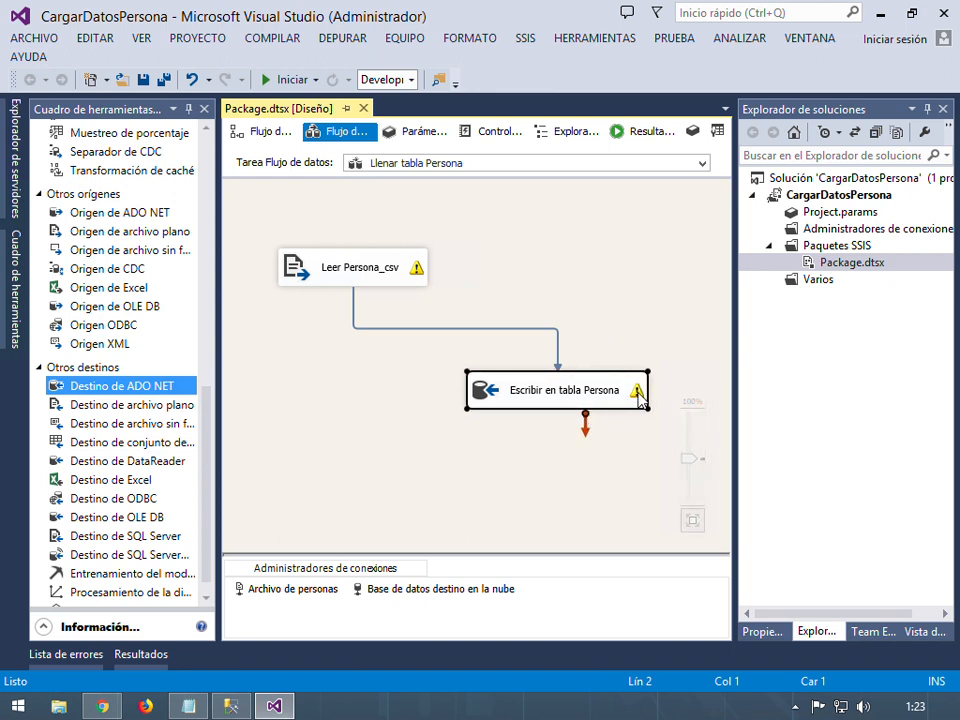
mouse_move(638, 392)
left_click(470, 492)
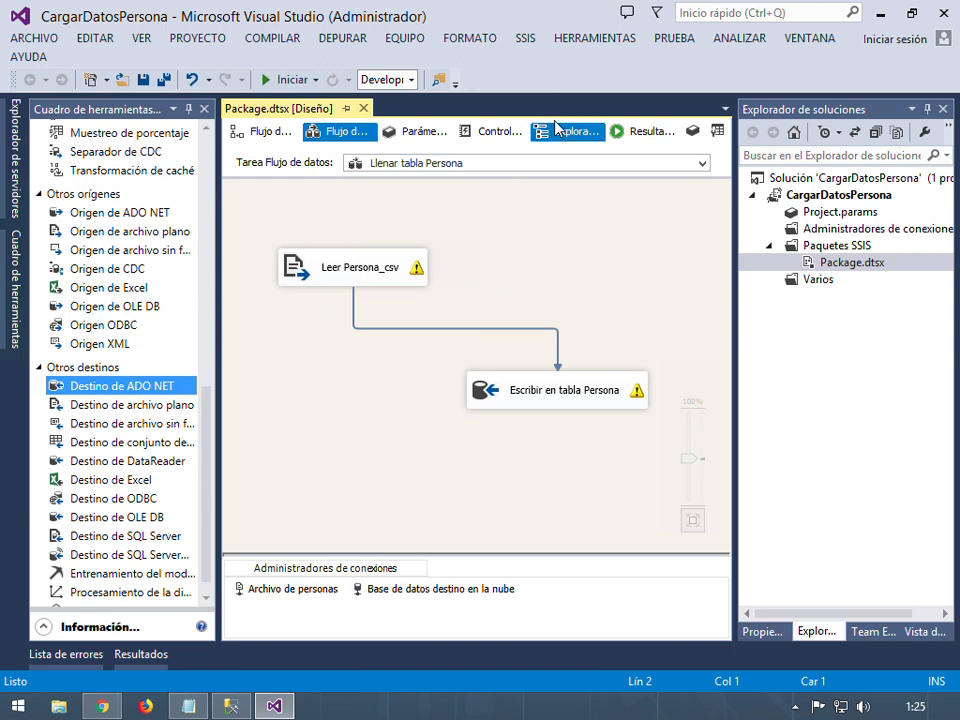
Open Configurar registros de SSIS via SSIS > Registro...
left_click(524, 40)
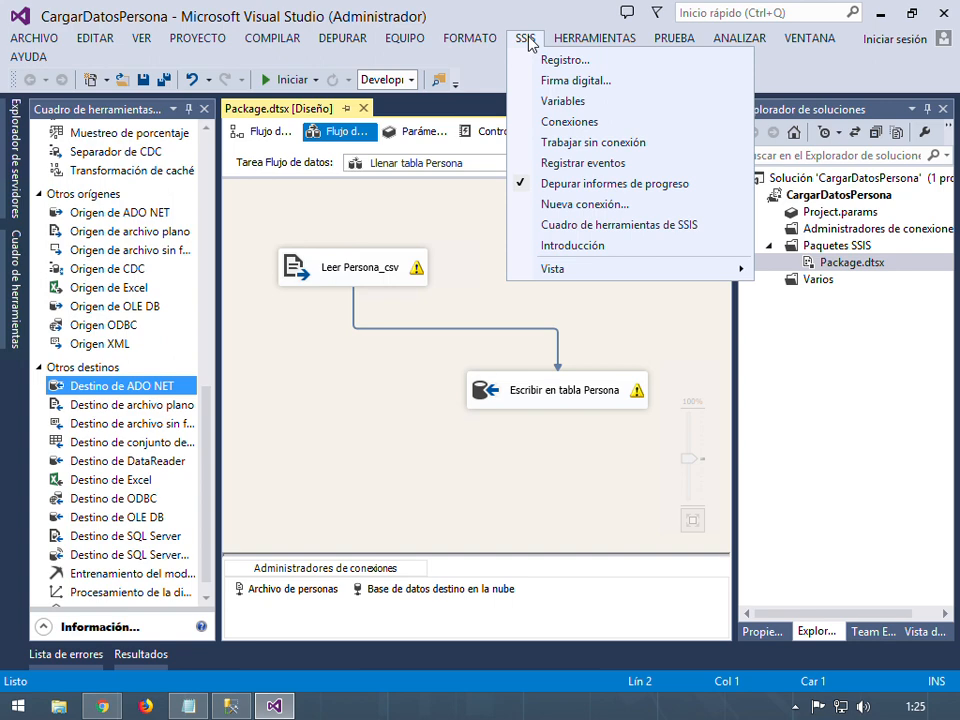
left_click(527, 42)
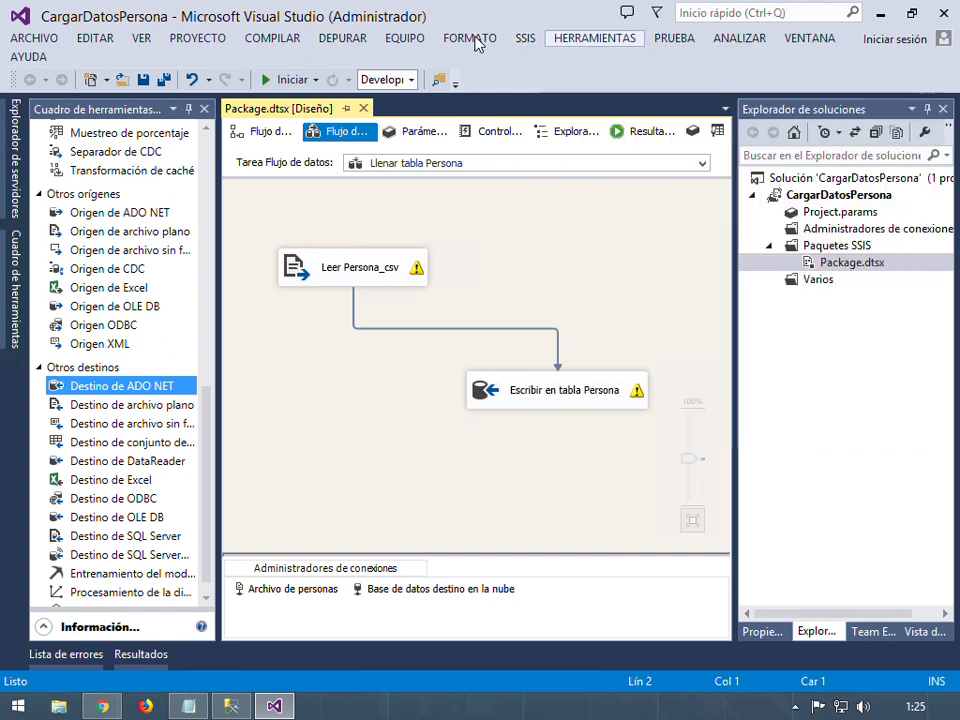
left_click(526, 42)
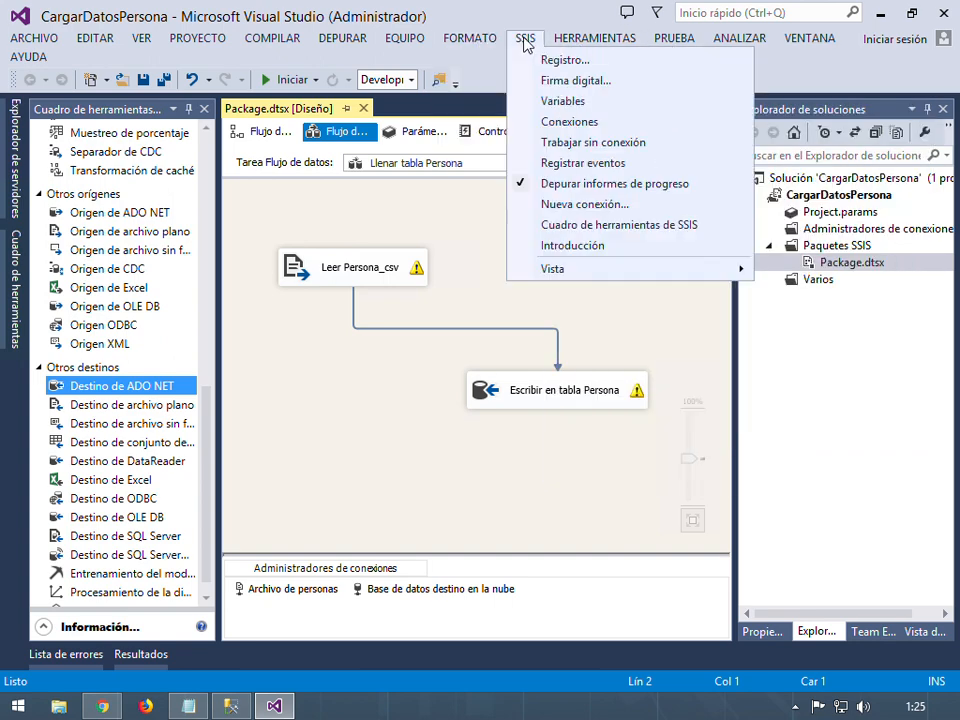
left_click(604, 62)
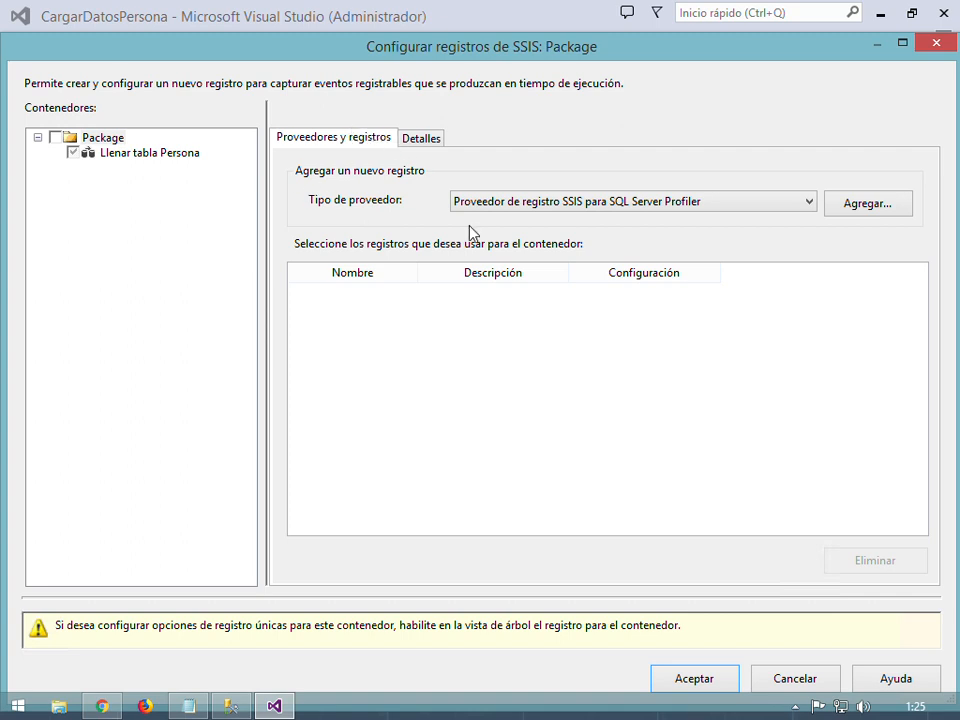
Add a 'Proveedor de registro SSIS para archivos de texto' log and select Llenar tabla Persona in the tree
left_click(808, 204)
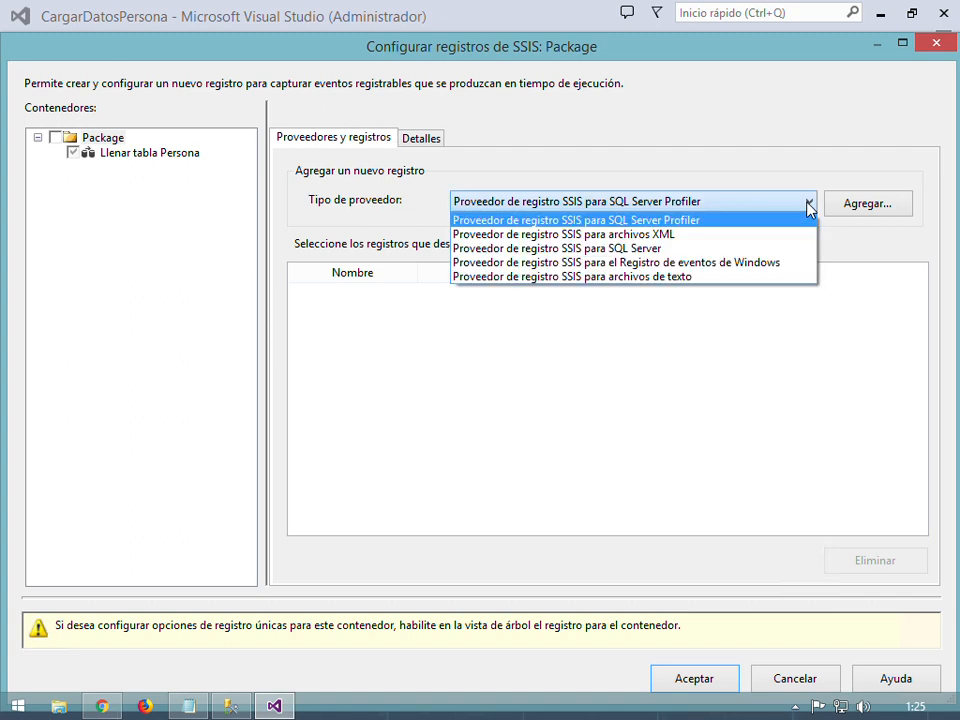
left_click(682, 283)
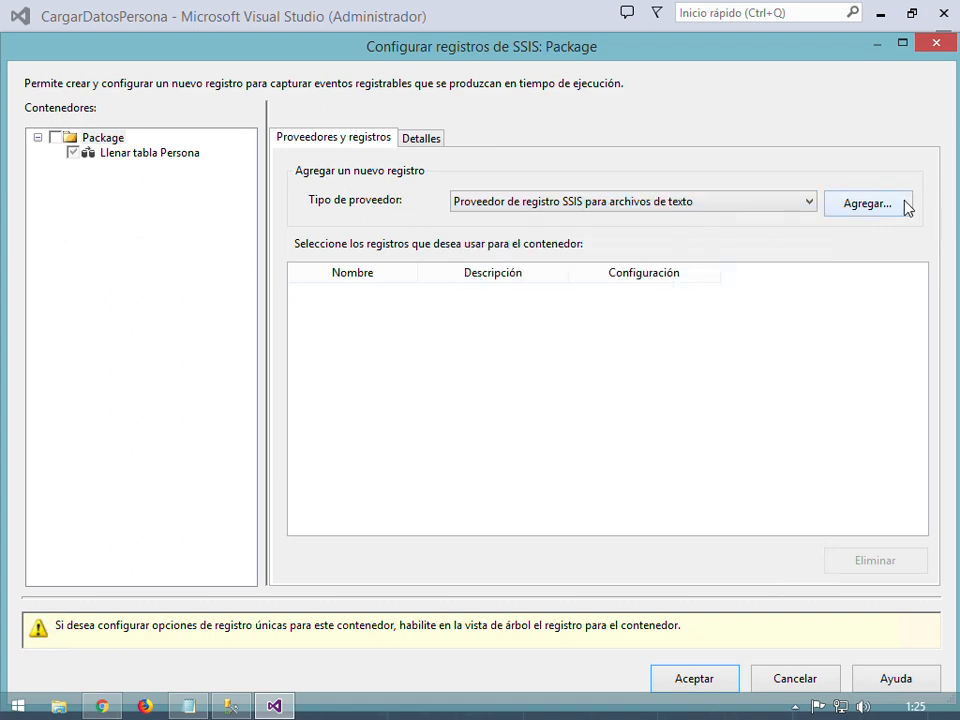
left_click(868, 204)
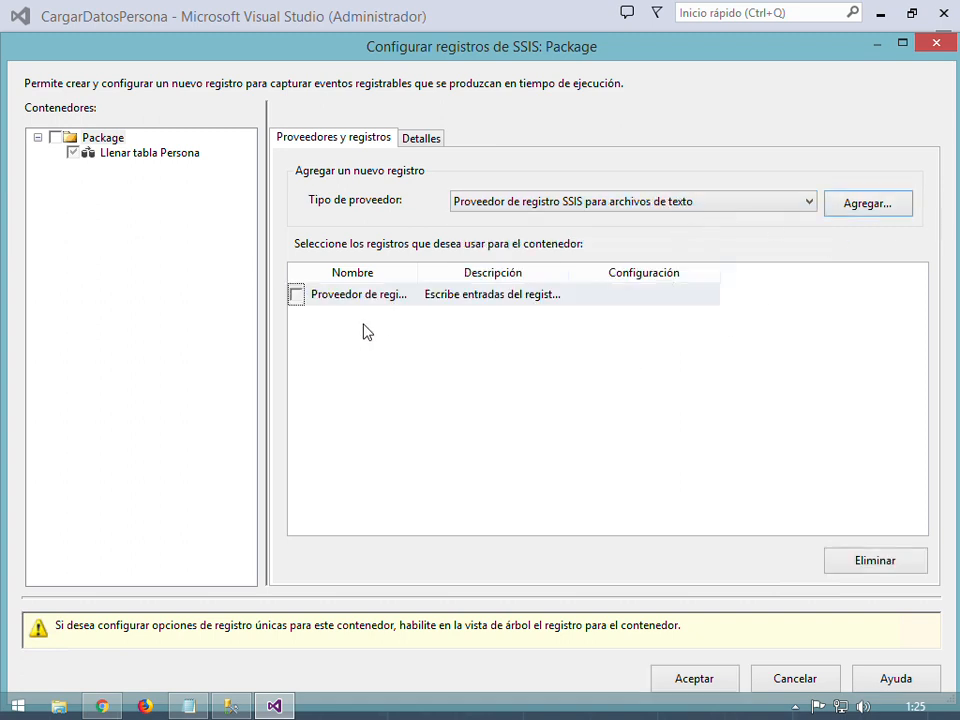
left_click(424, 297)
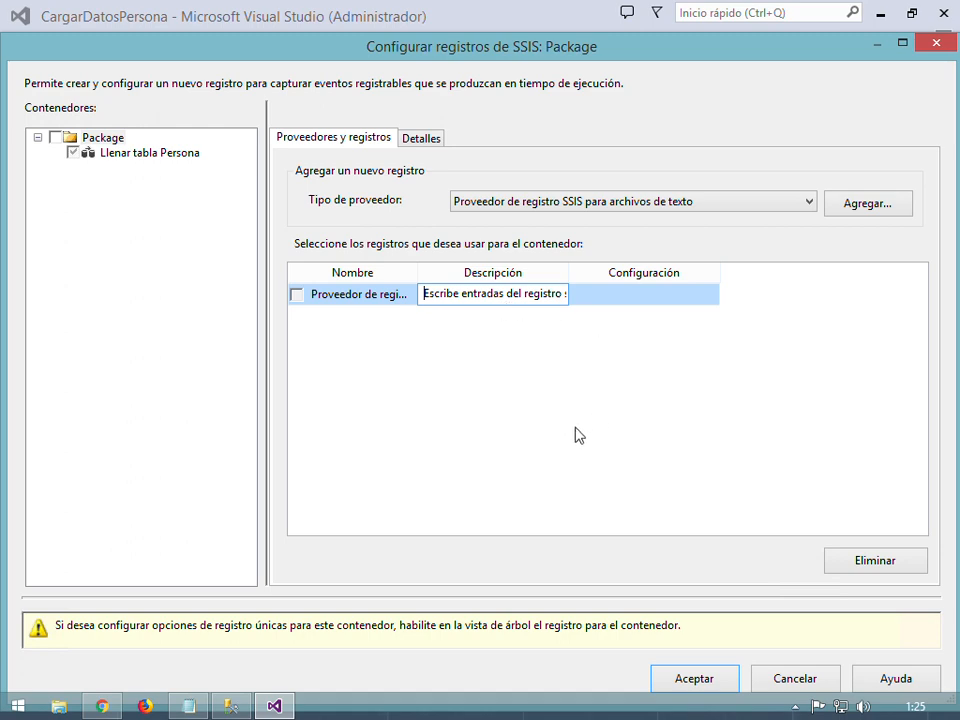
left_click(420, 137)
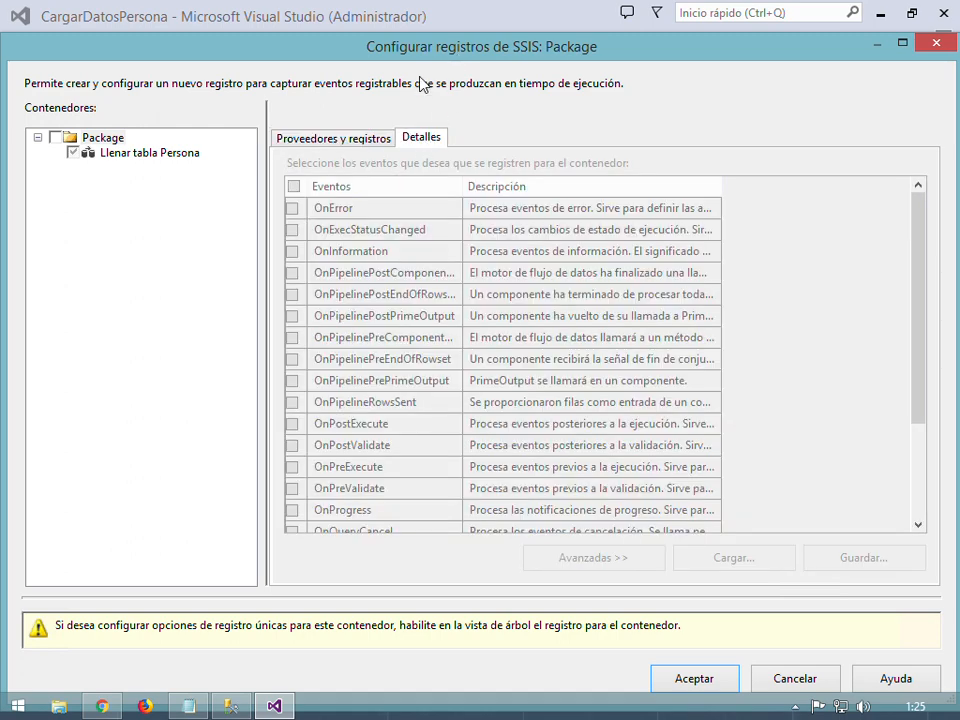
left_click(328, 137)
left_click(298, 296)
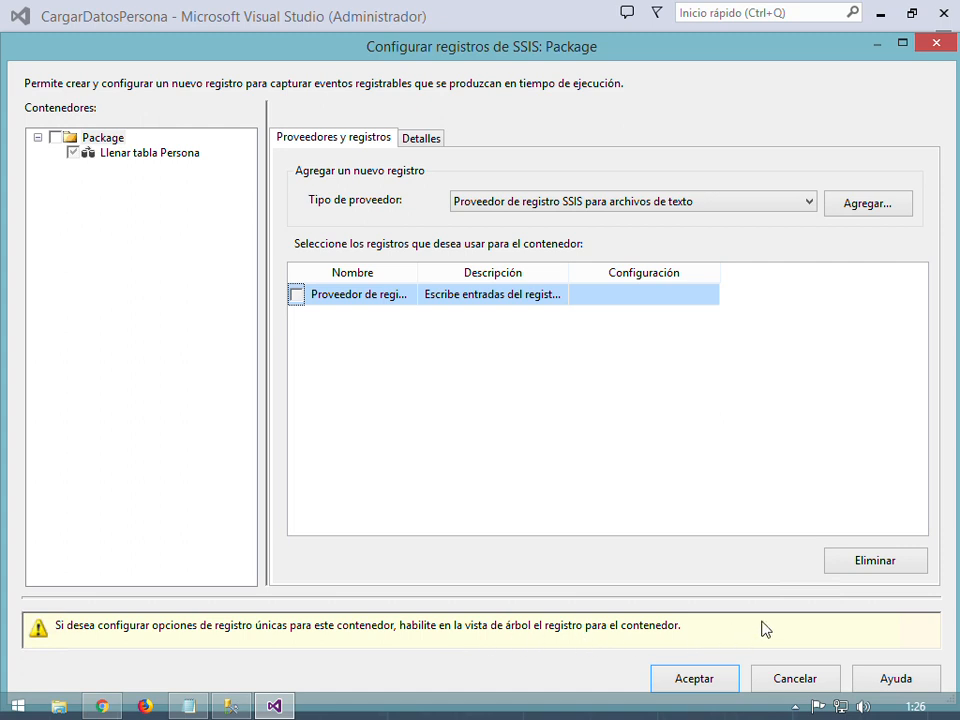
left_click(86, 156)
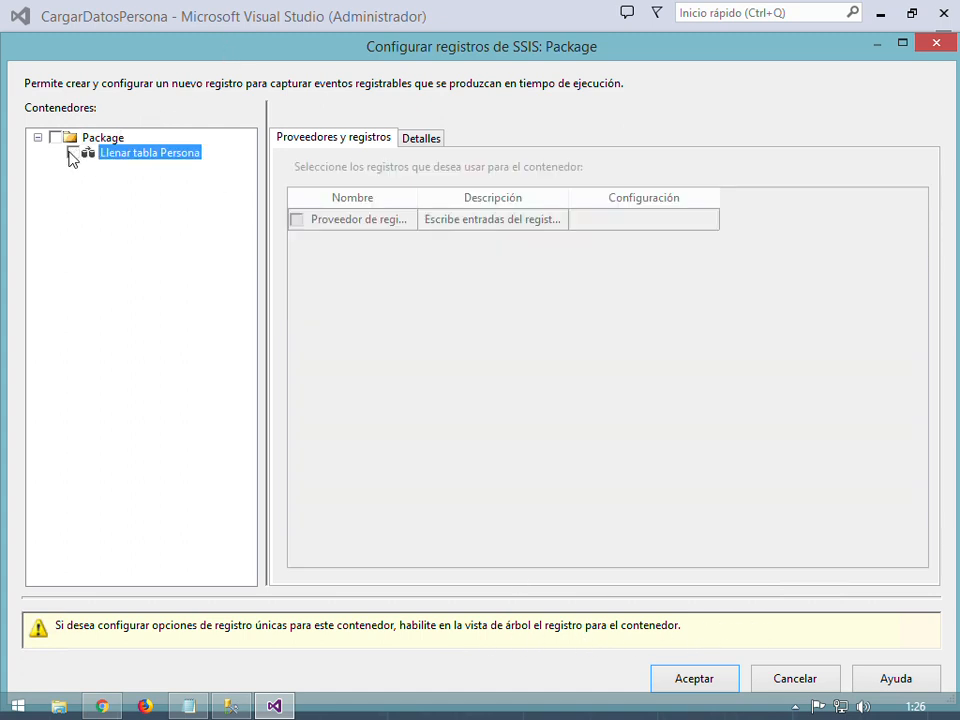
Enable Llenar tabla Persona logging to the text-file log with all events ticked in Detalles
left_click(73, 155)
left_click(74, 153)
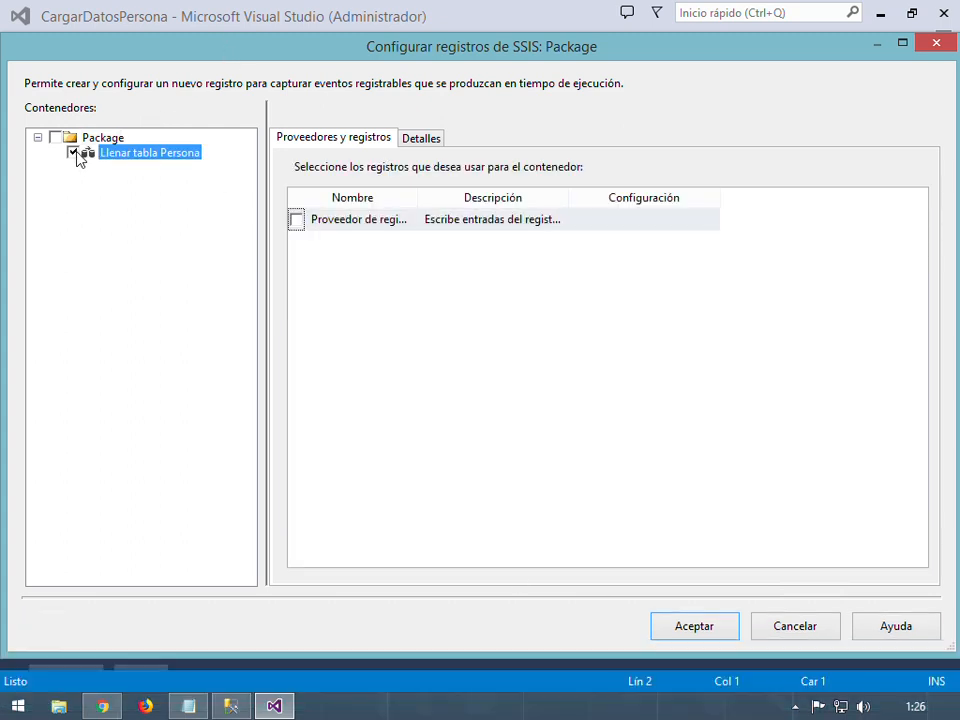
left_click(296, 220)
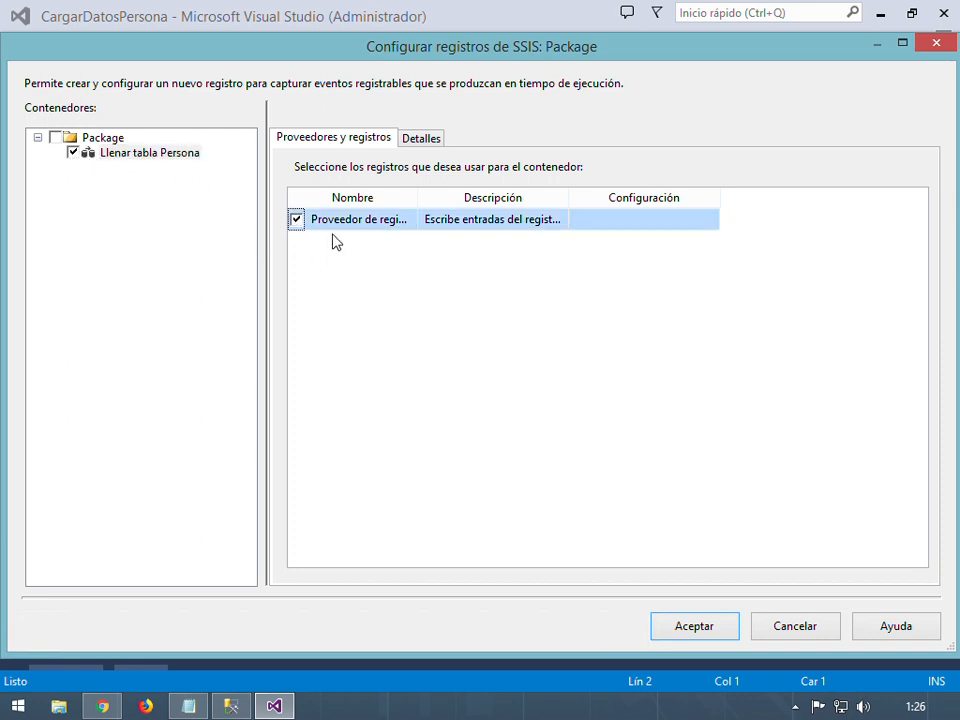
left_click(379, 224)
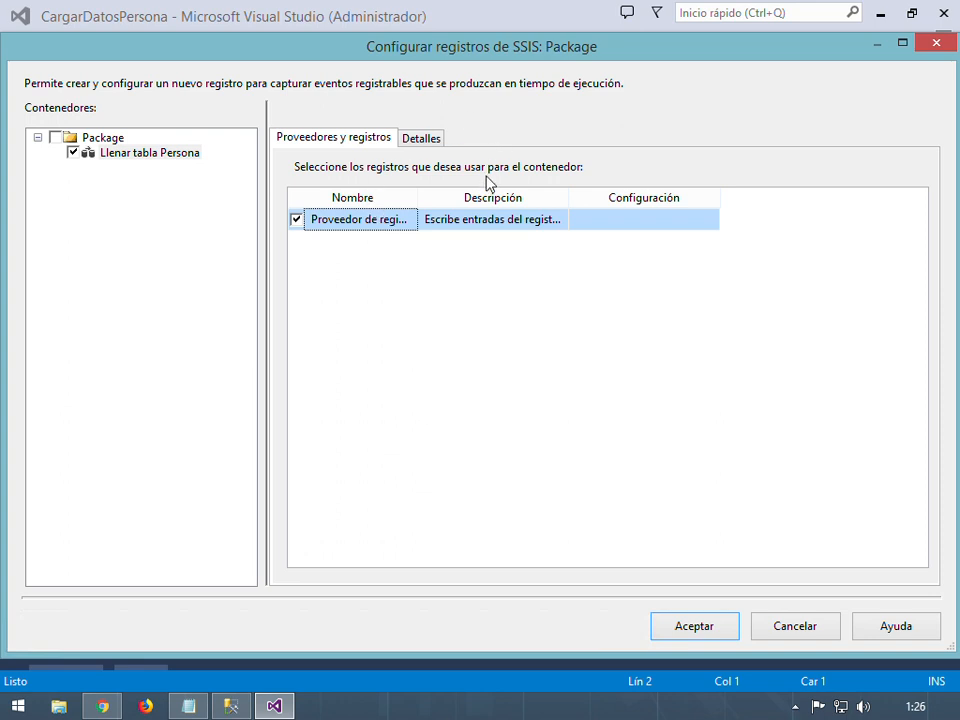
left_click(425, 137)
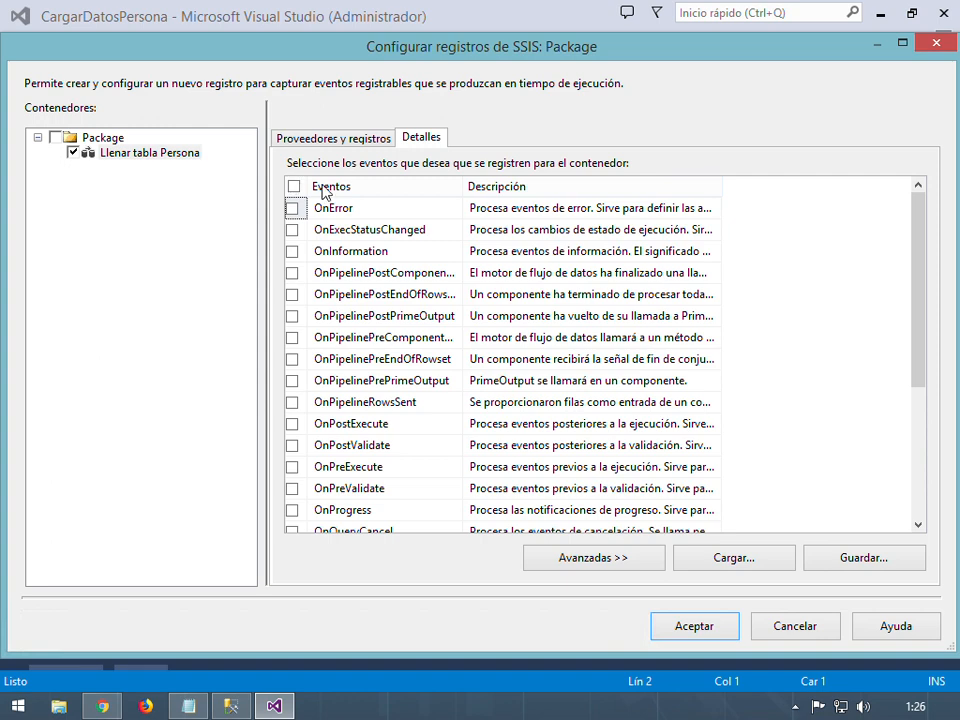
left_click(345, 138)
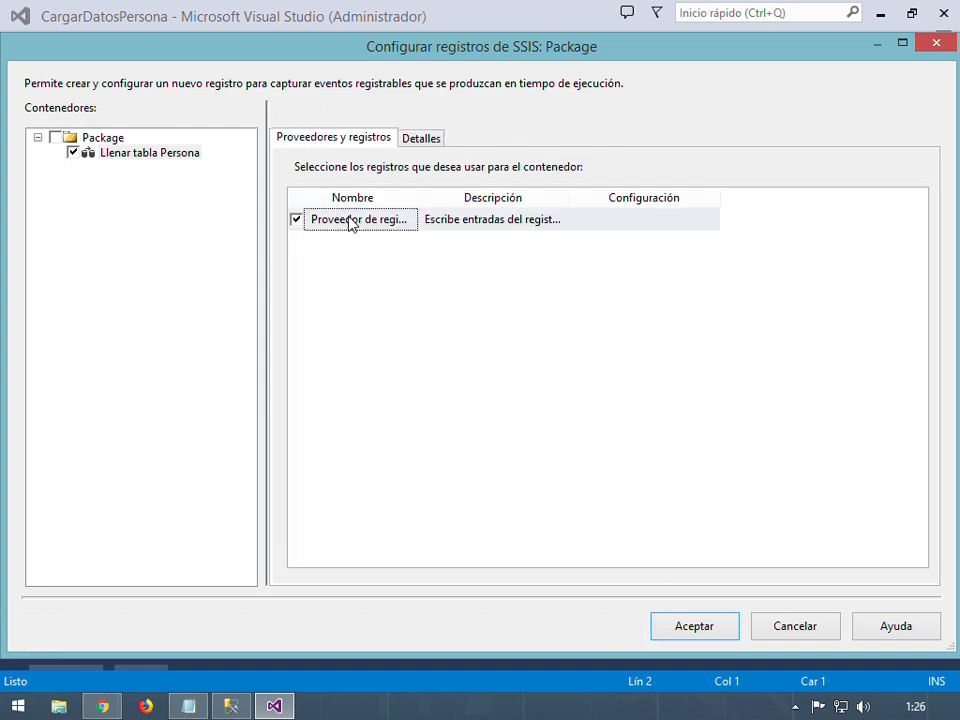
left_click(416, 144)
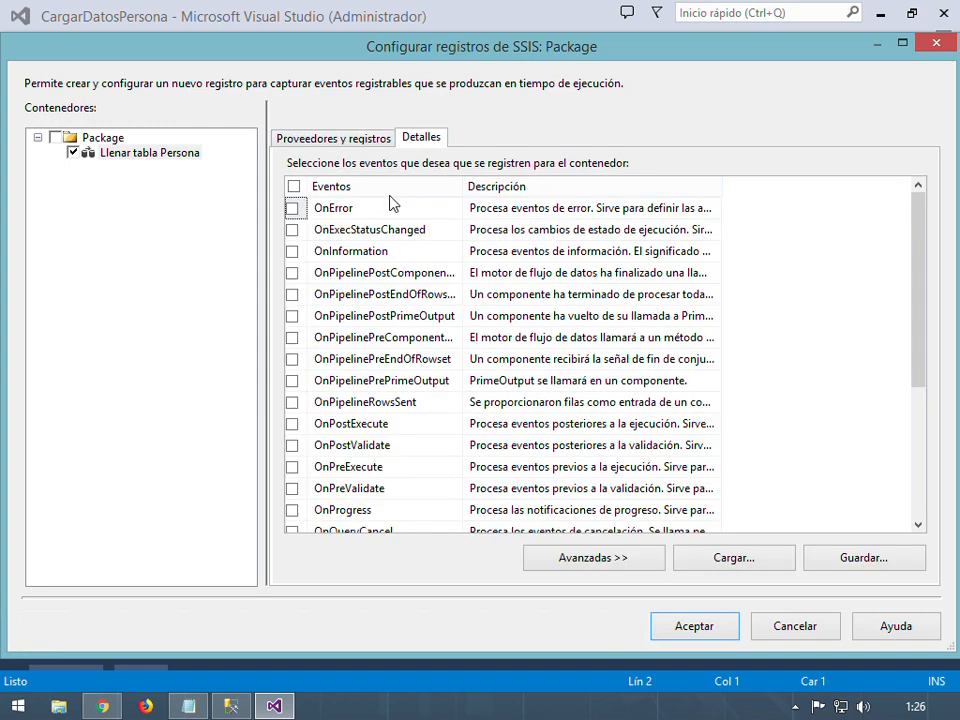
left_click(293, 186)
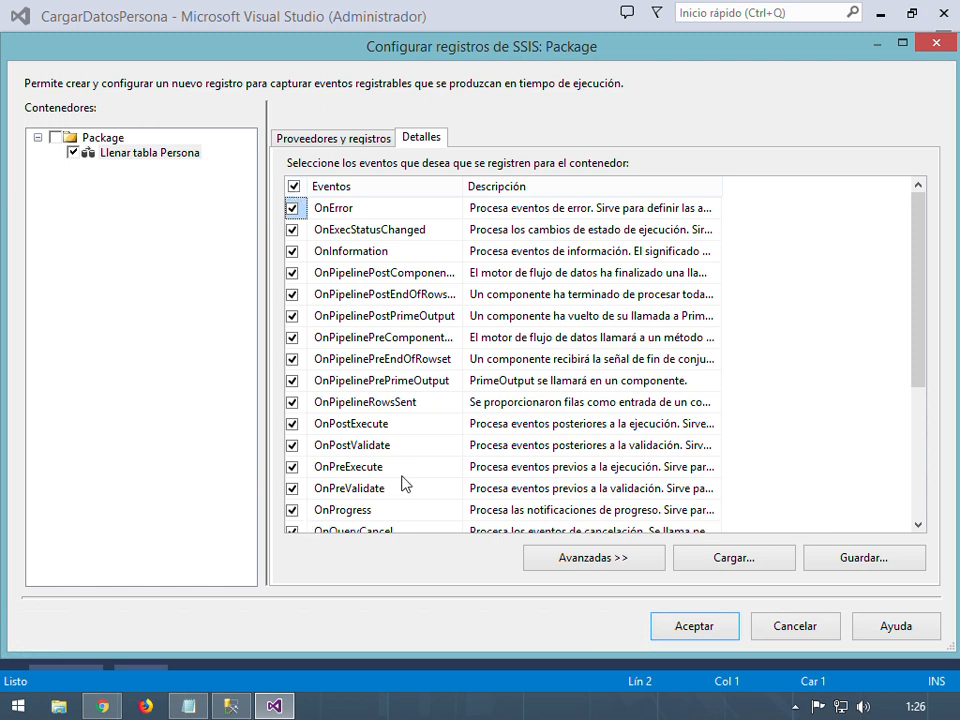
left_click(355, 141)
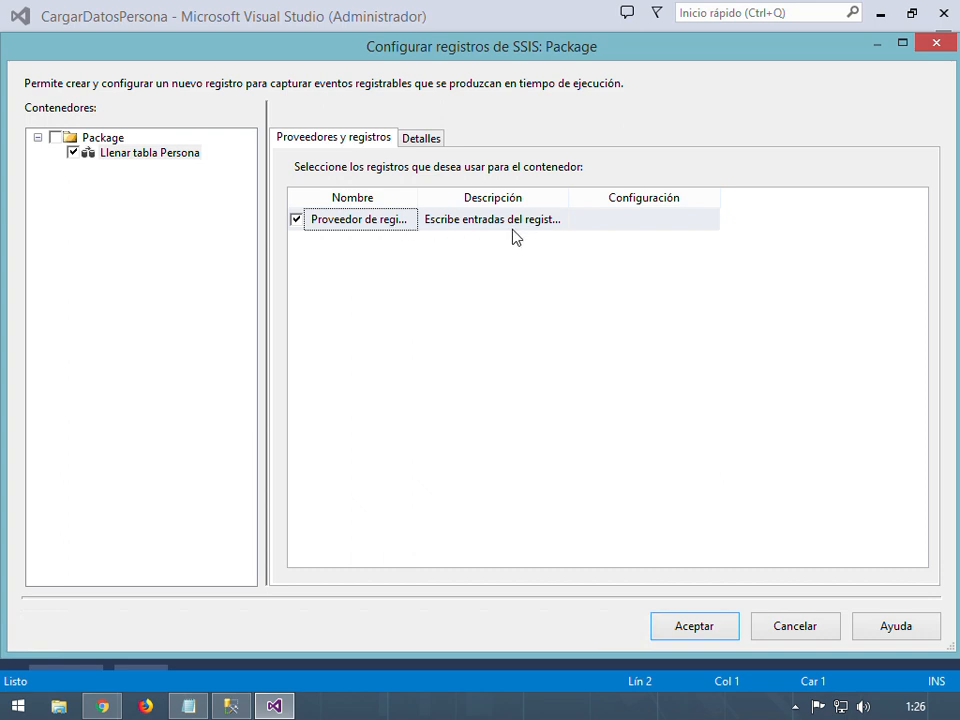
left_click(100, 138)
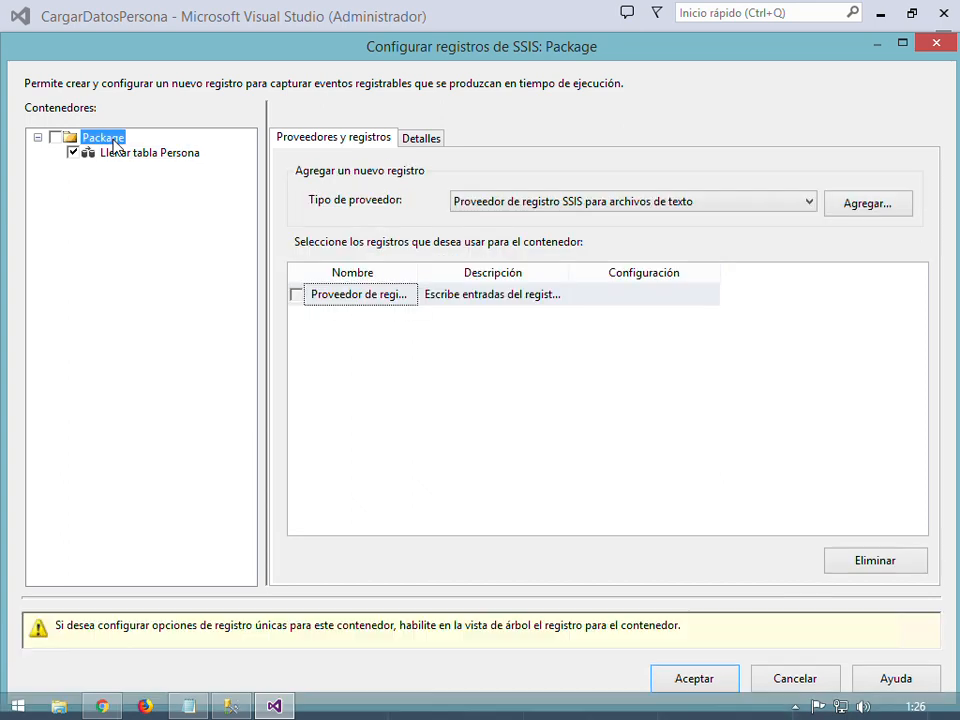
Enable Package container logging to the text-file log with all events selected
left_click(55, 137)
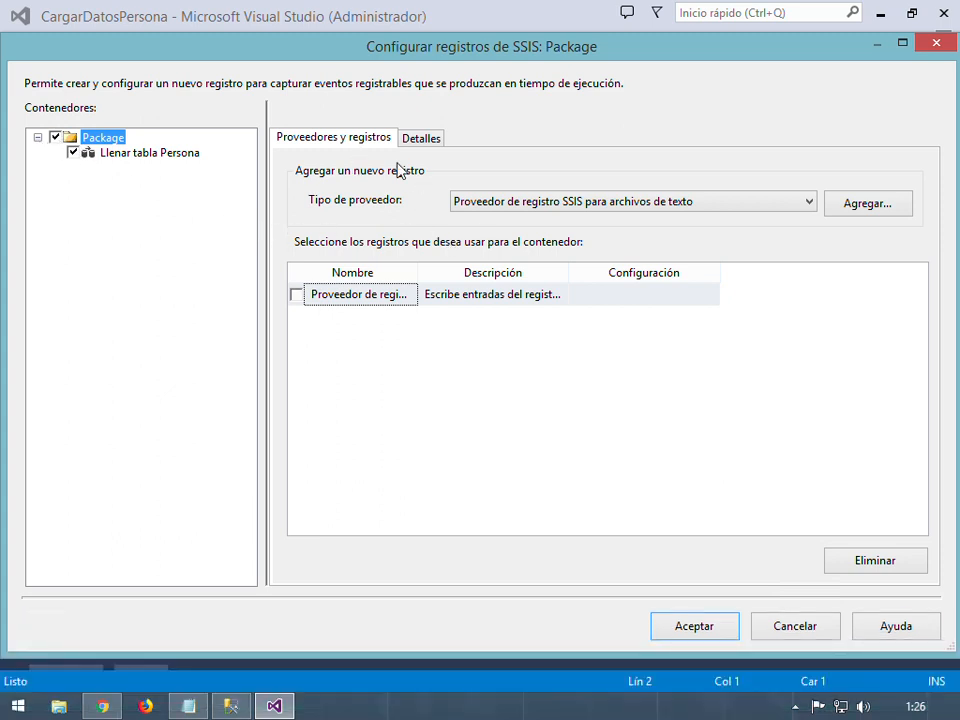
left_click(296, 295)
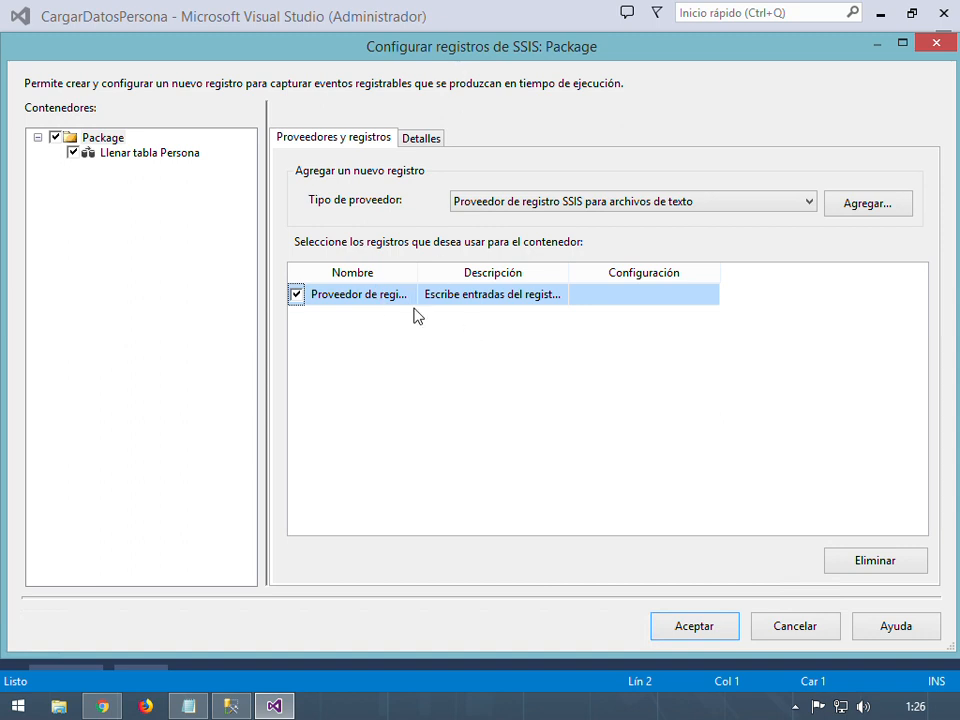
left_click(427, 147)
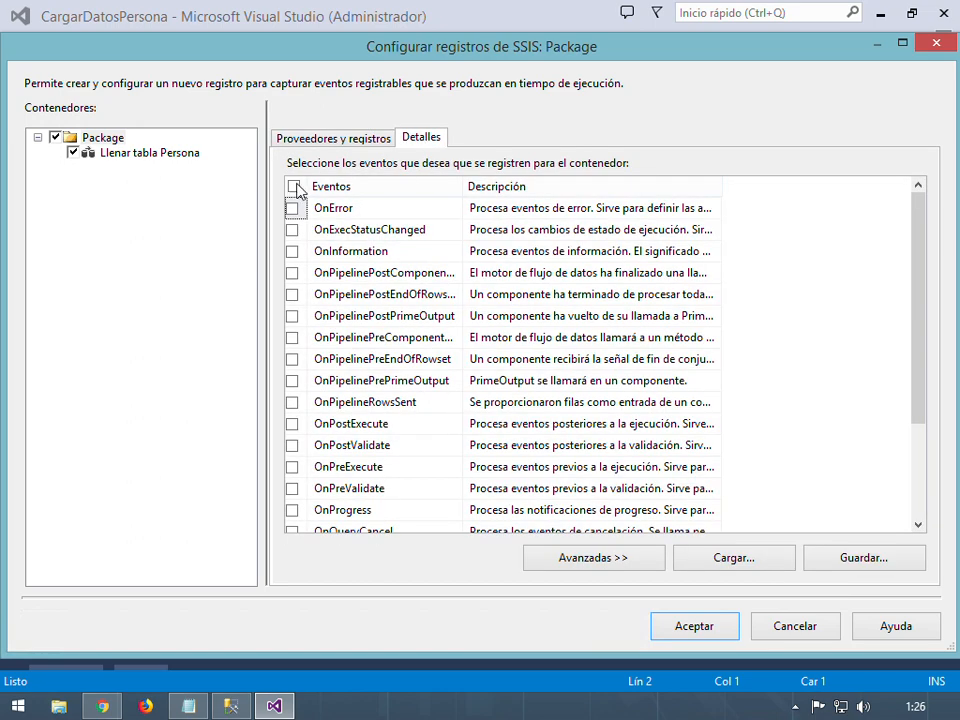
left_click(293, 186)
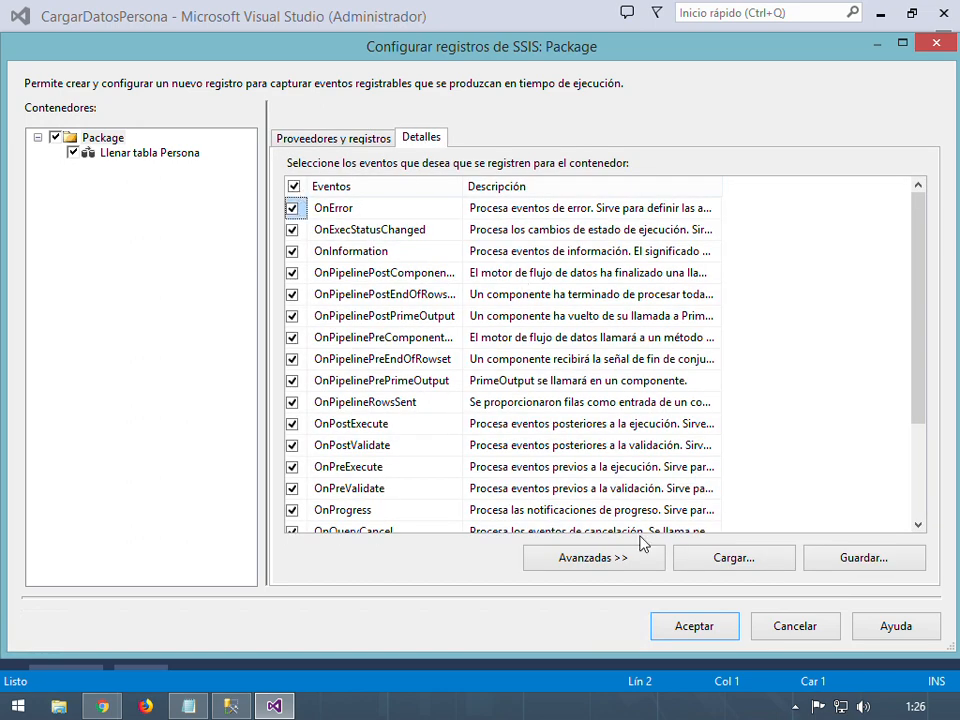
Review the Avanzadas per-field options, toggle OnError, and widen the provider Nombre column
left_click(606, 563)
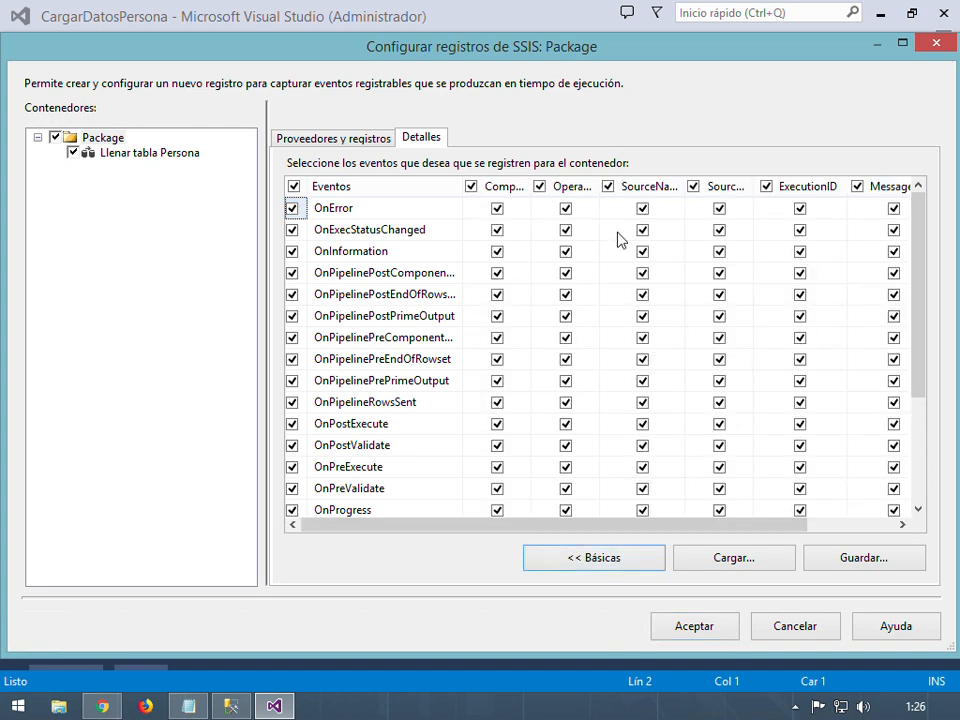
double_click(533, 190)
left_click_drag(645, 195, 590, 192)
left_click(386, 210)
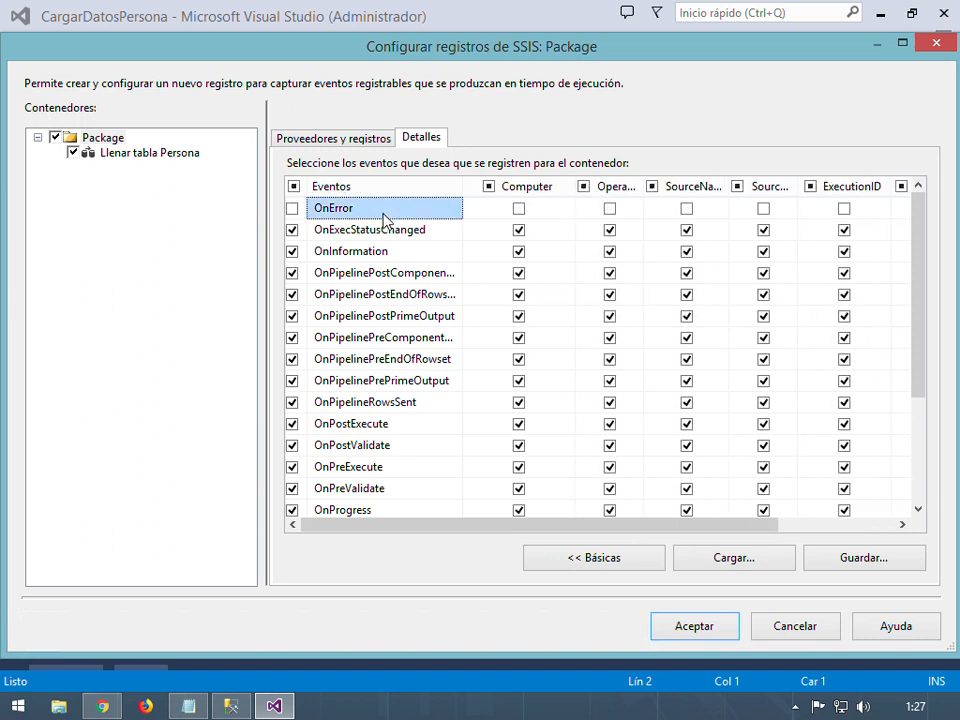
left_click(293, 209)
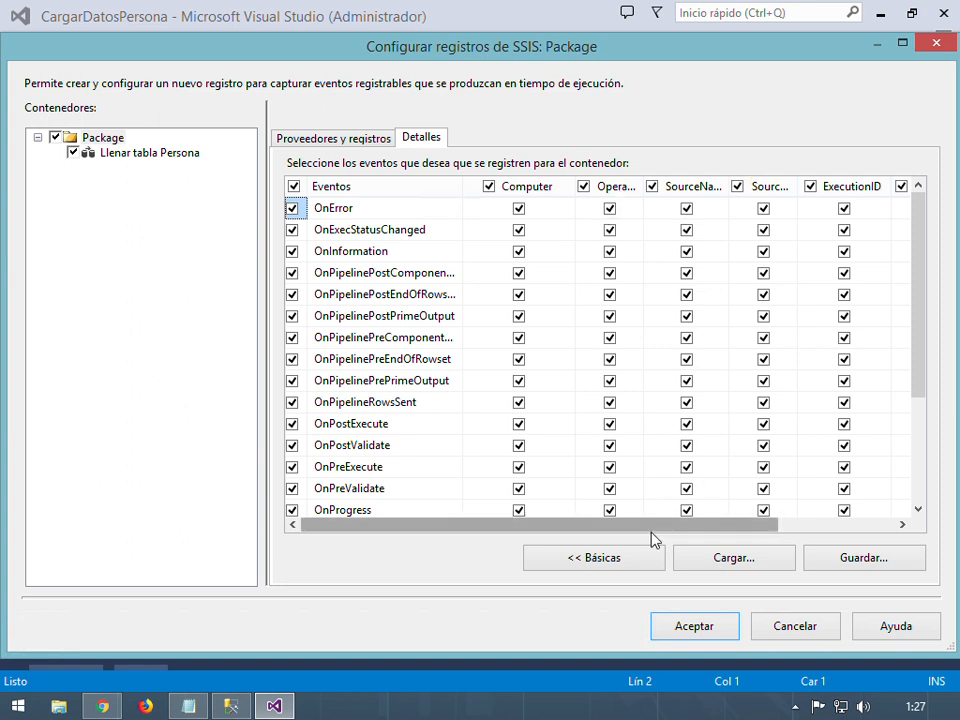
left_click_drag(671, 525, 617, 528)
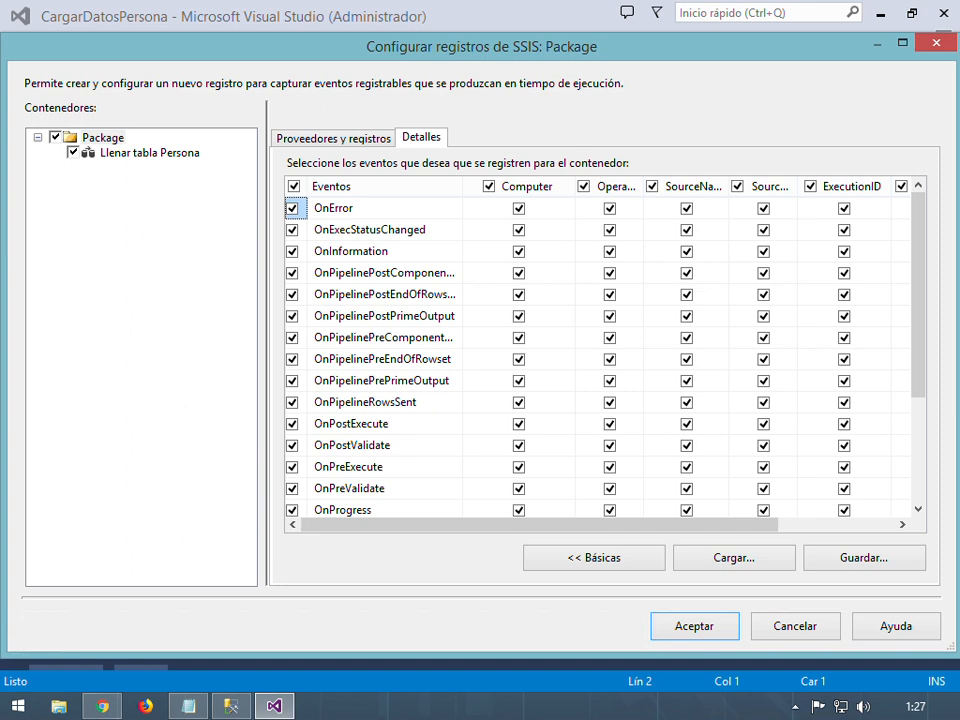
left_click(348, 137)
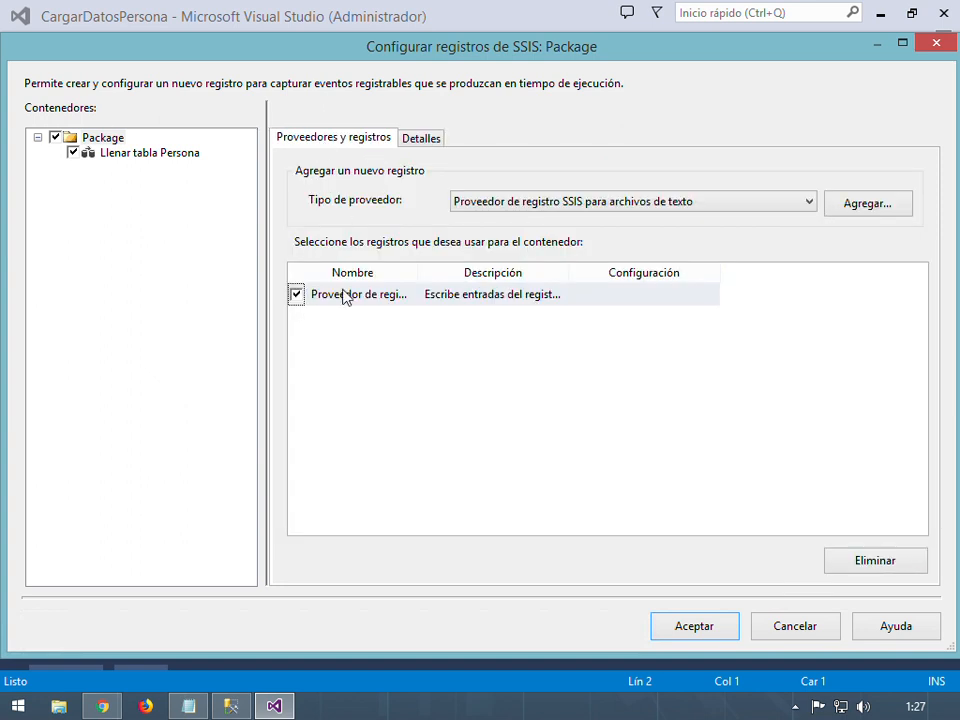
left_click(429, 294)
left_click_drag(420, 284, 597, 285)
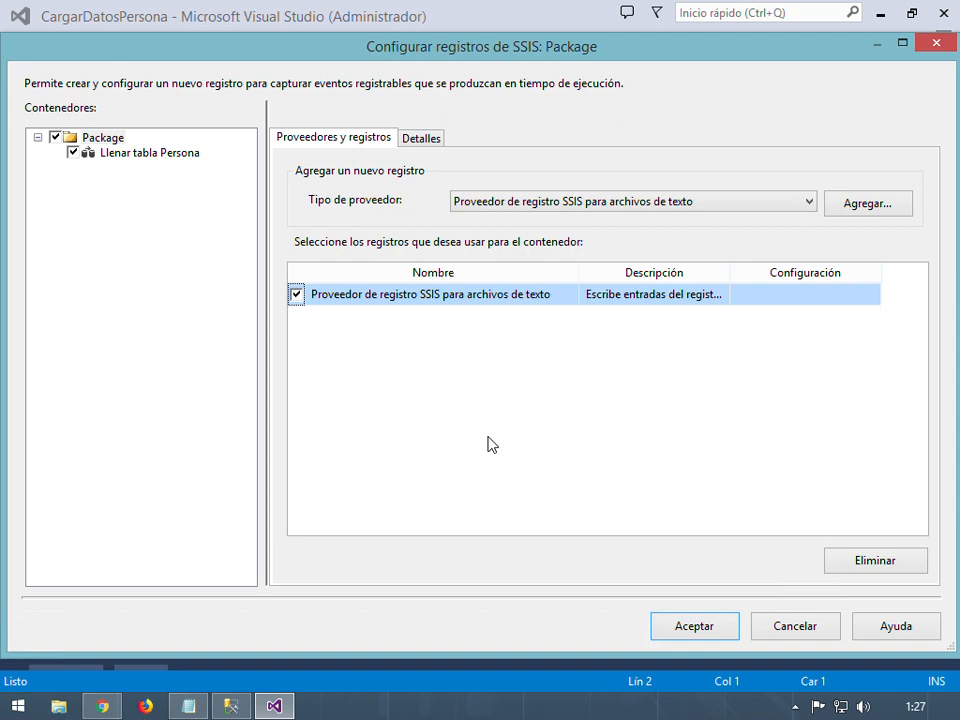
Start a new file connection for the text-file log with usage type Crear archivo
left_click(795, 298)
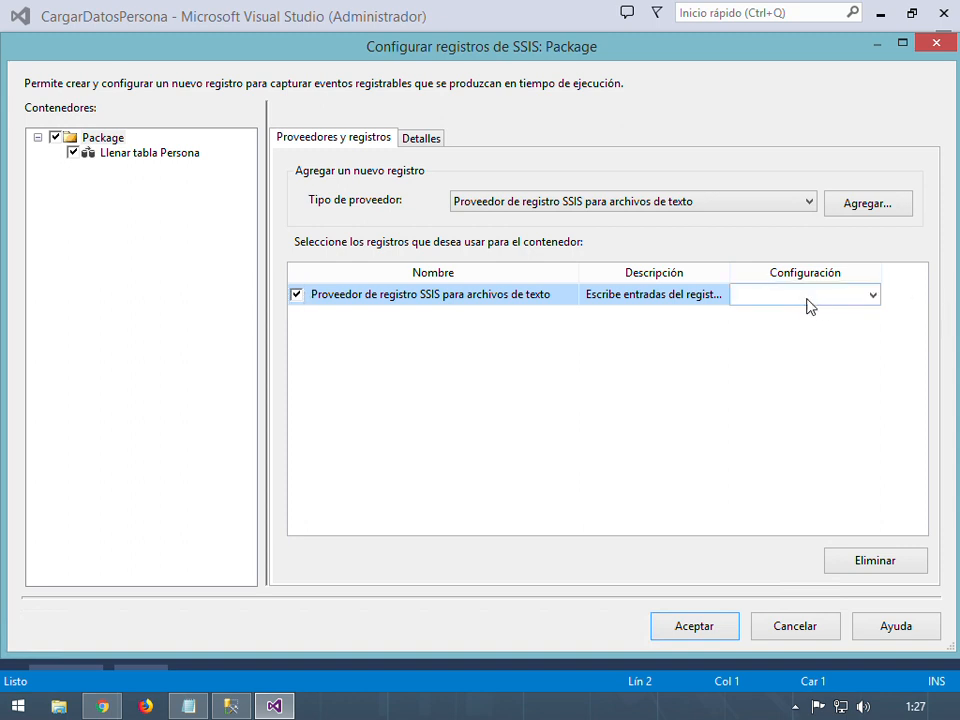
left_click(873, 297)
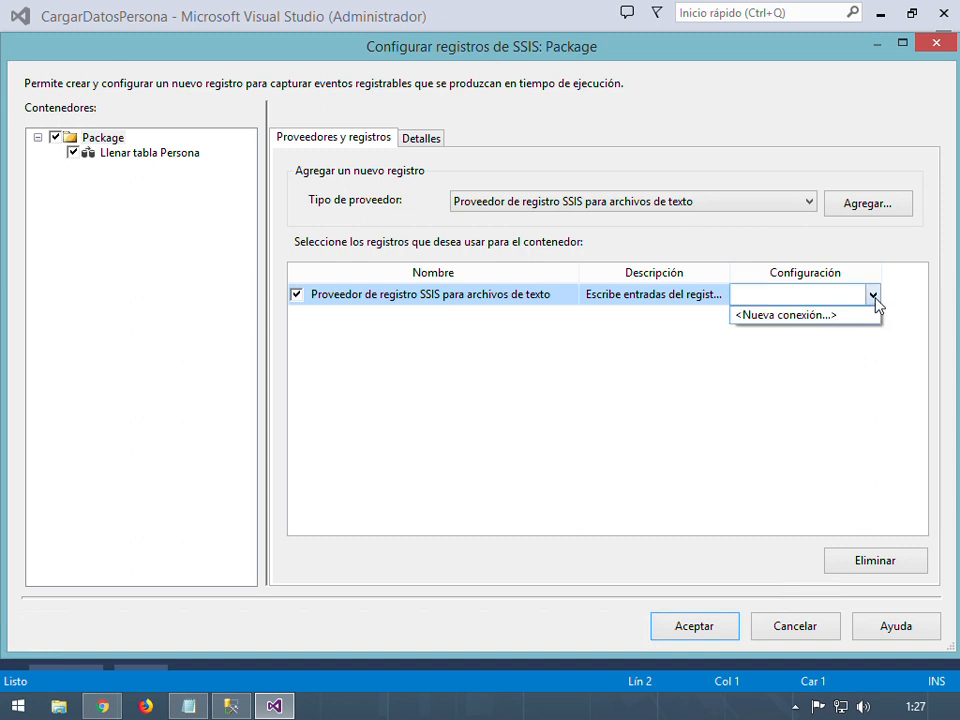
left_click(797, 316)
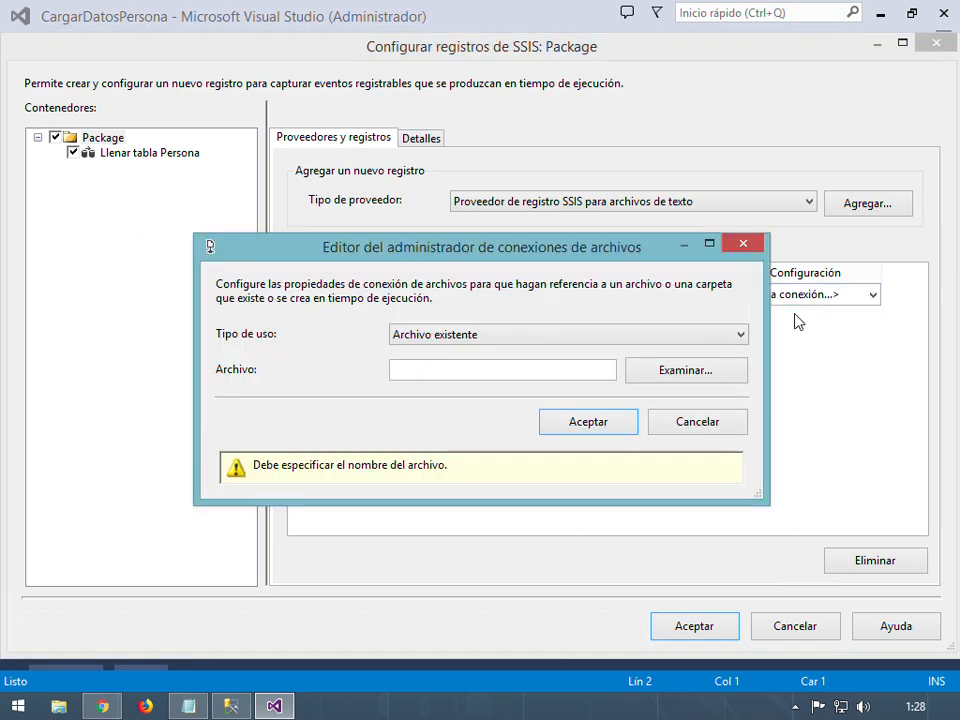
left_click(495, 337)
left_click(490, 303)
left_click(447, 341)
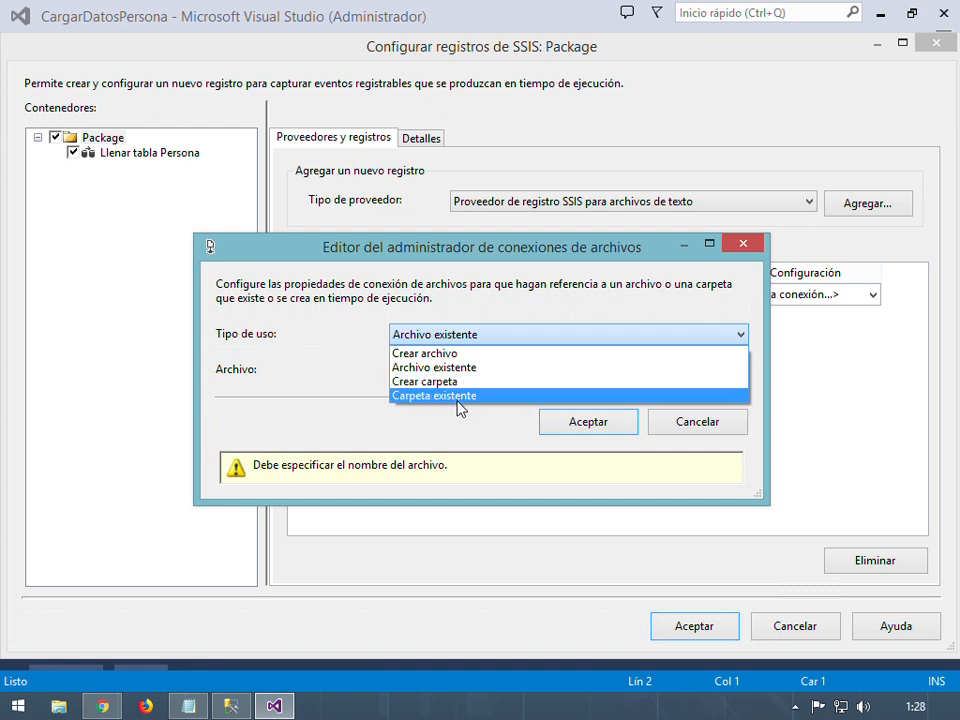
left_click(454, 334)
left_click(454, 338)
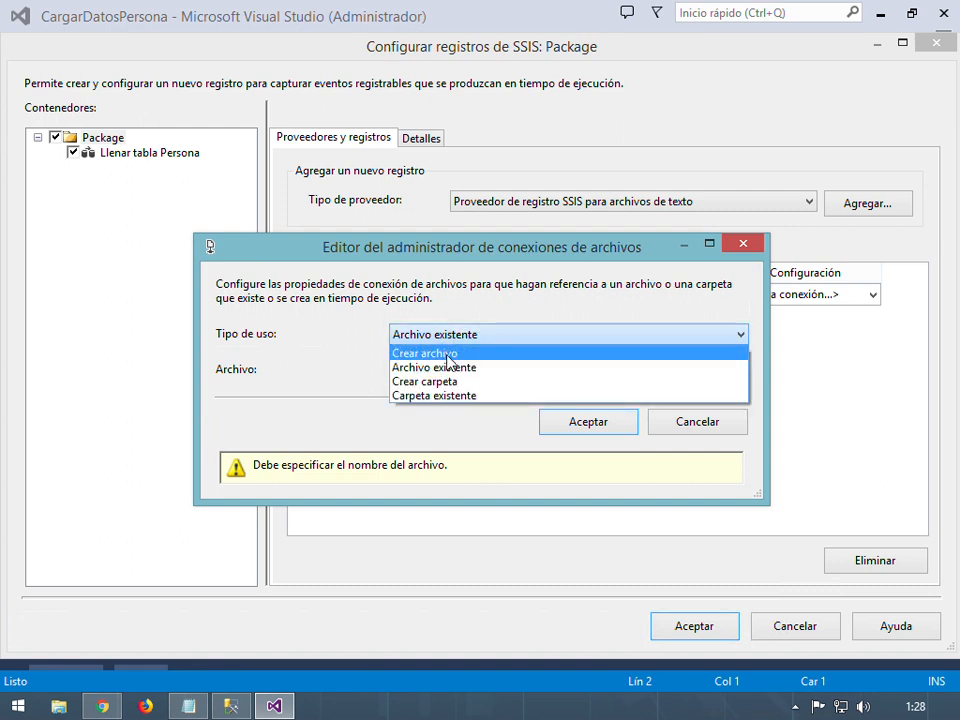
left_click(441, 354)
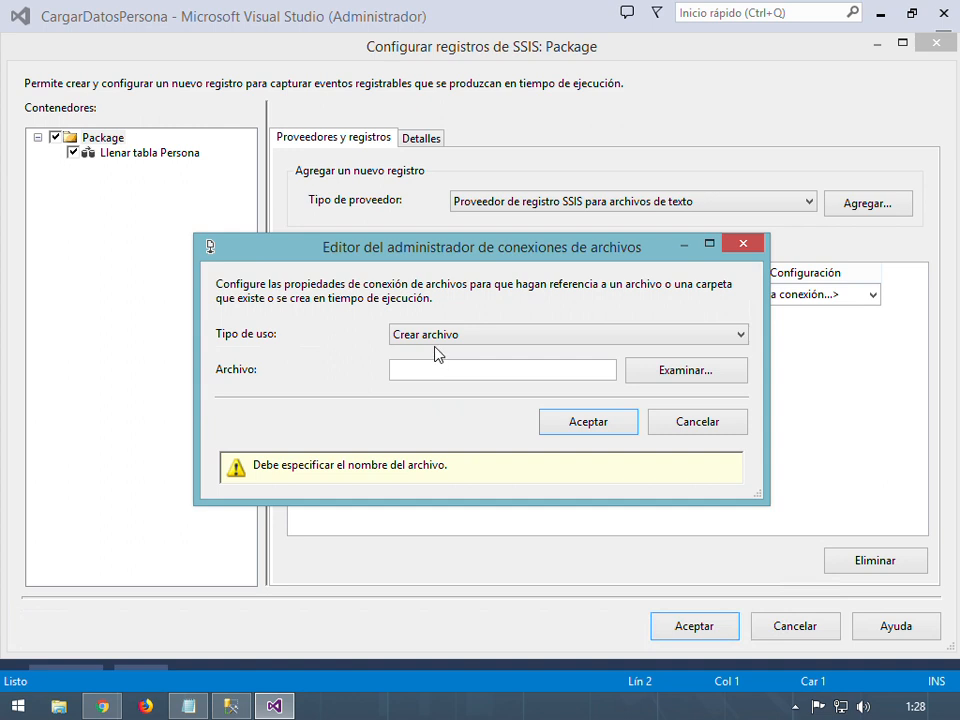
Point the connection at D:\Data\Errores.log and confirm it
left_click(686, 371)
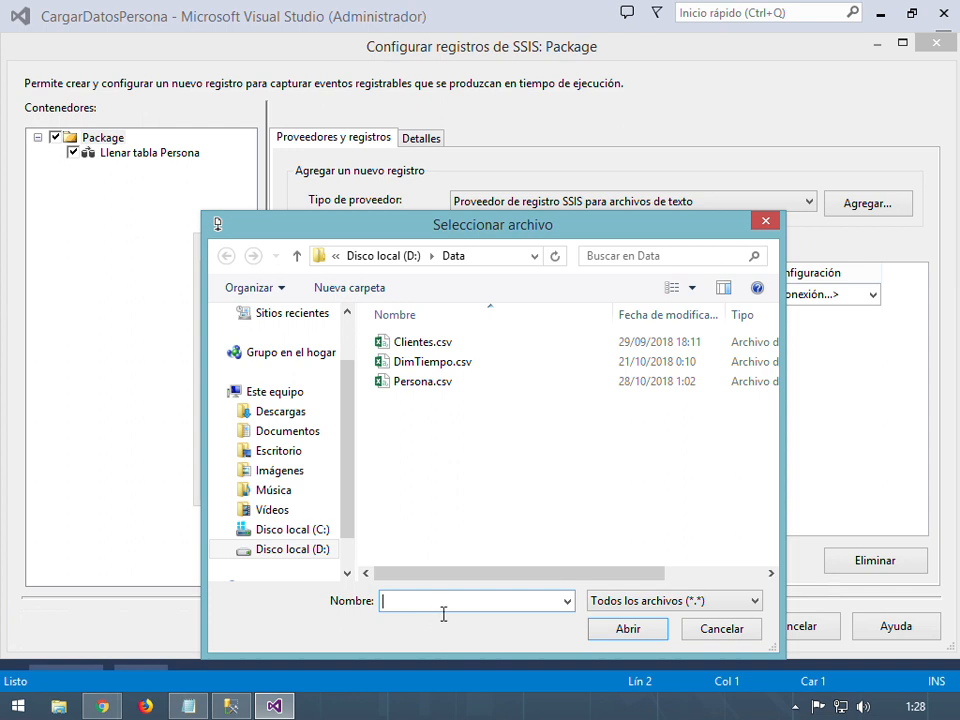
type("Errores.log")
left_click(628, 629)
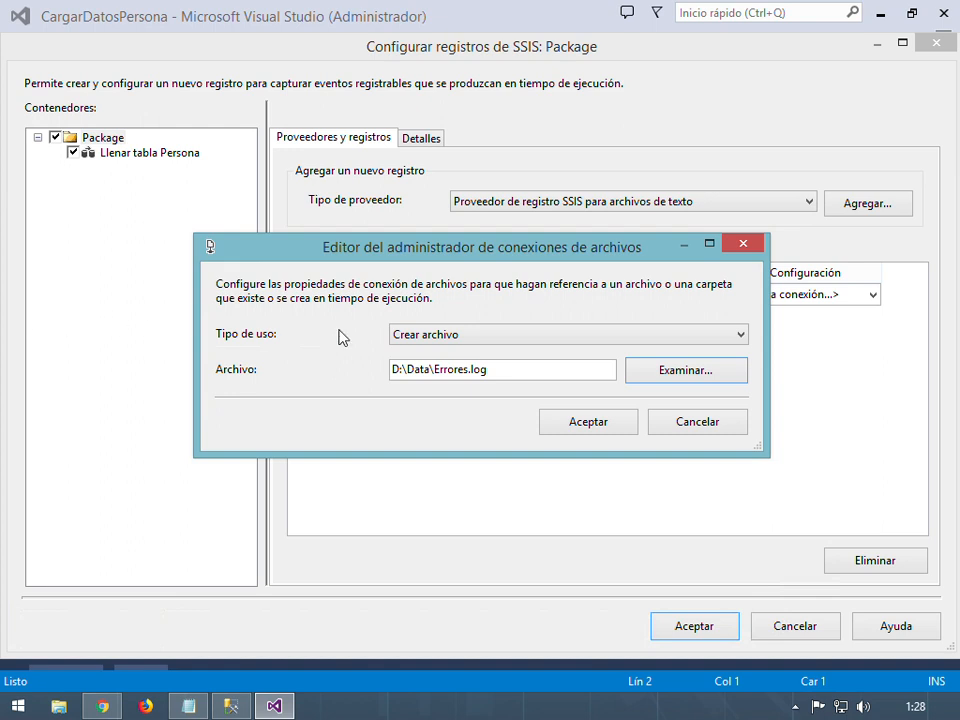
left_click(610, 431)
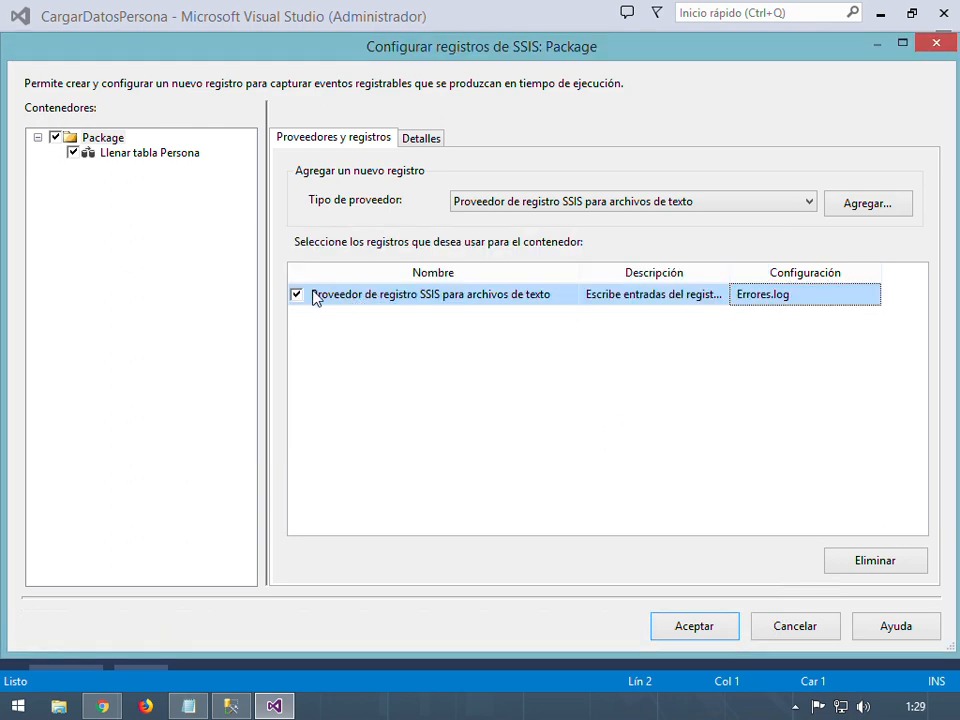
Recheck the event details and provider types, then close the logging dialog with Aceptar
left_click(422, 139)
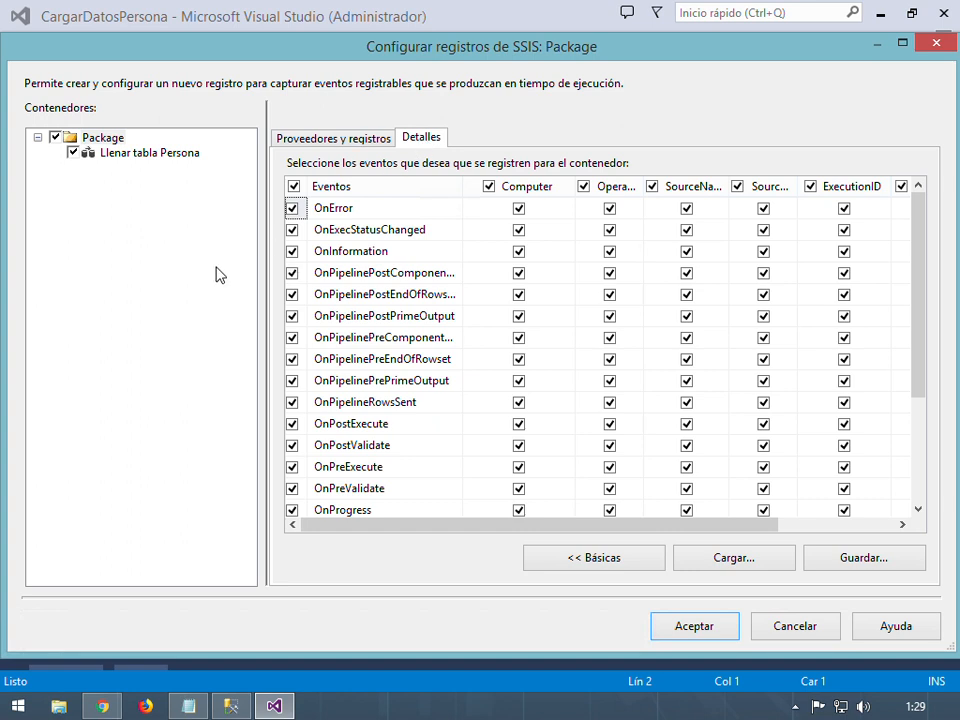
left_click(357, 145)
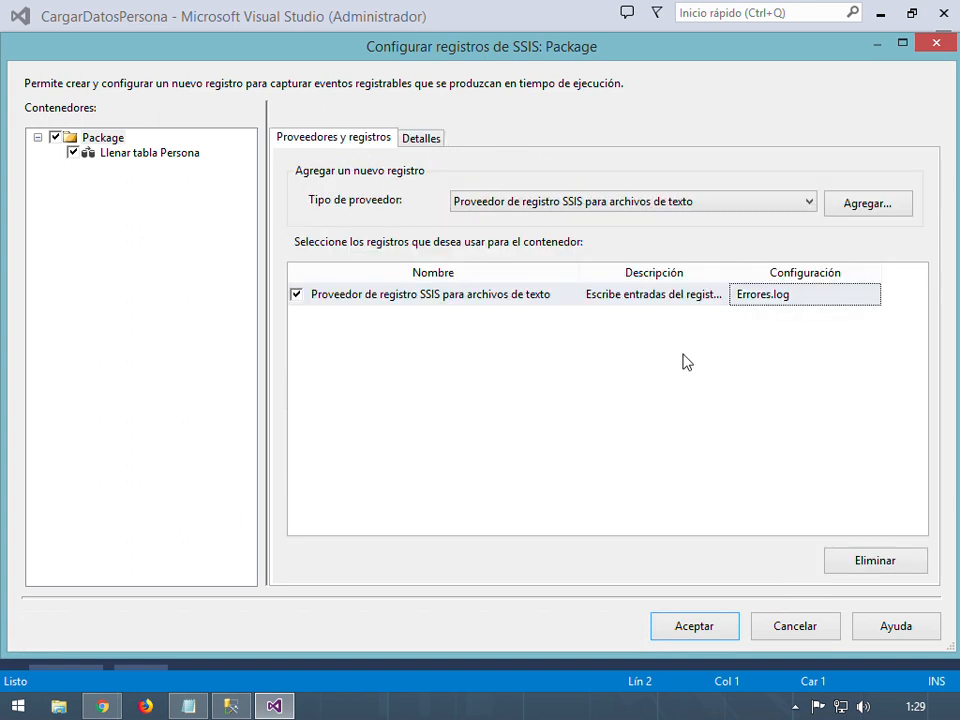
left_click(808, 203)
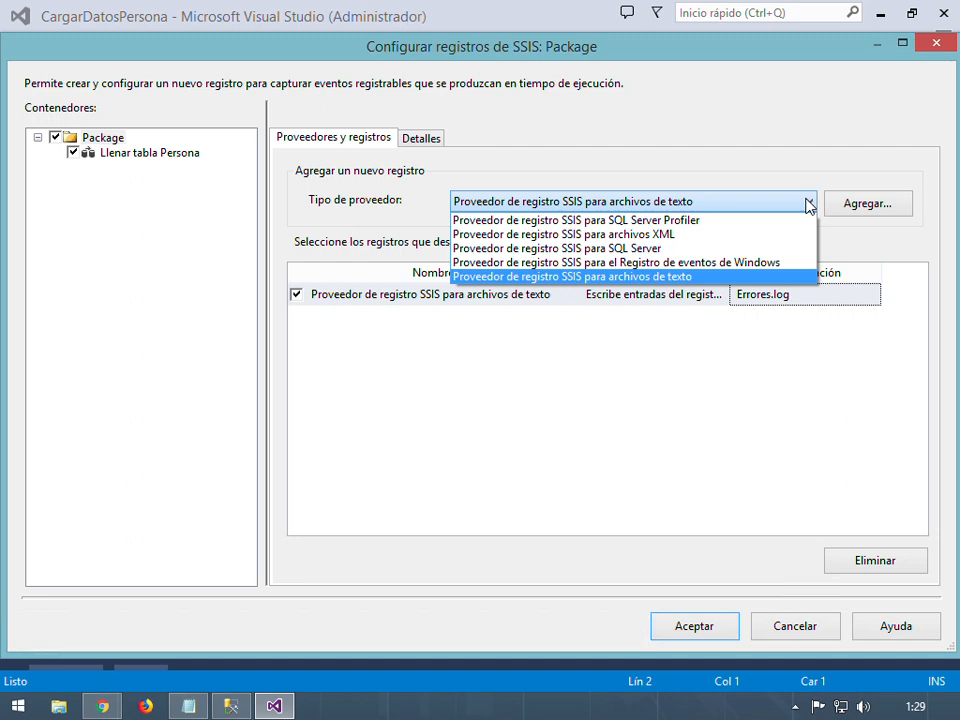
left_click(694, 414)
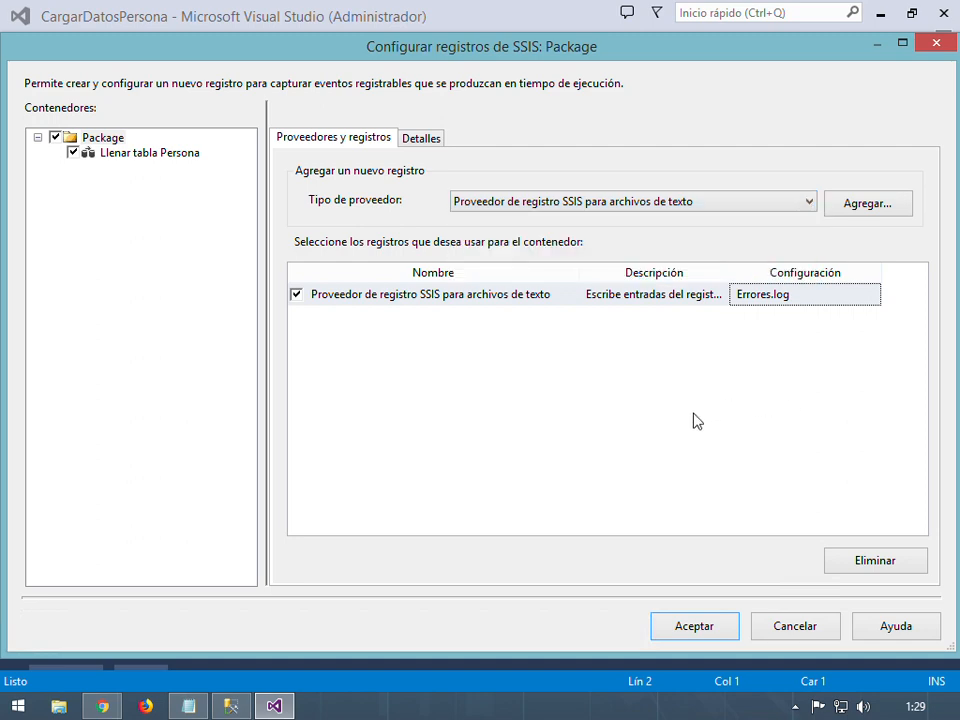
left_click(694, 628)
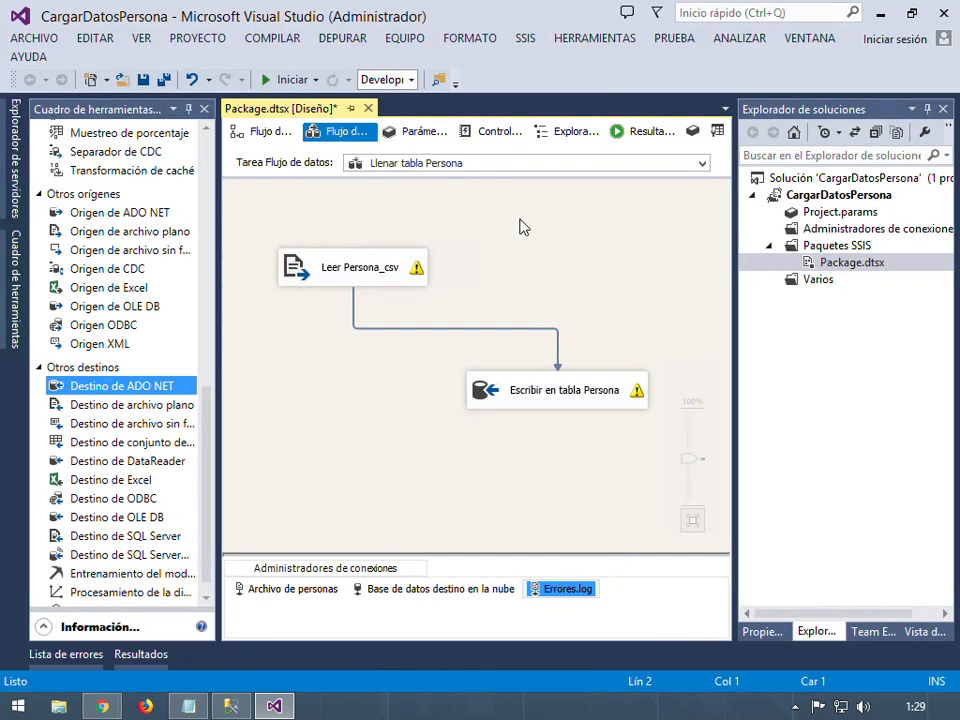
Save Package.dtsx, run it with Ejecutar paquete to successful completion, then stop debugging
left_click(143, 79)
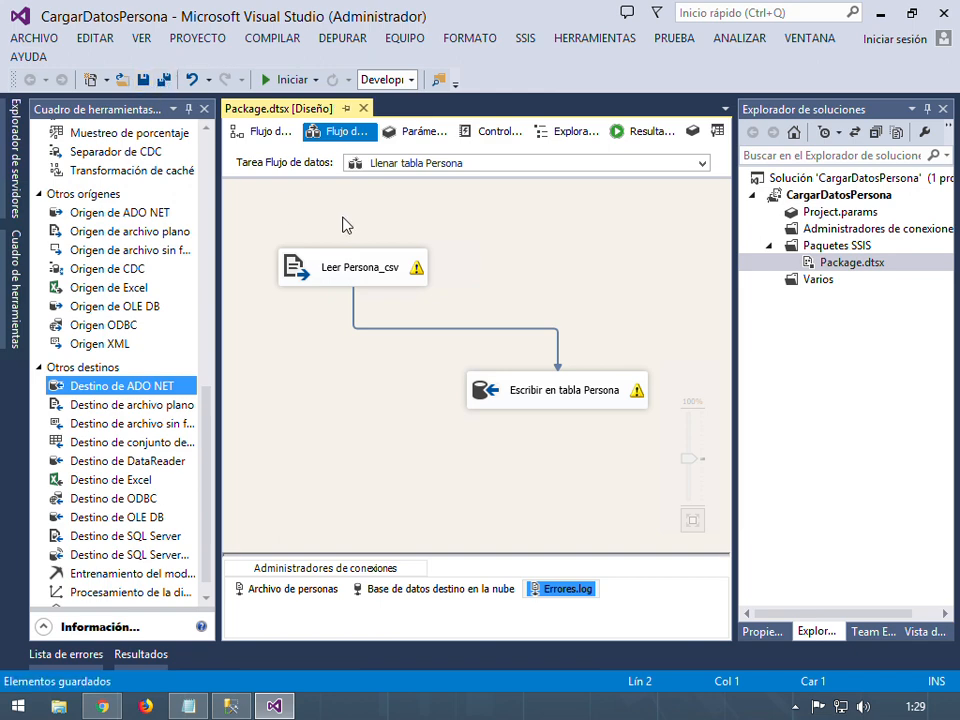
left_click(567, 280)
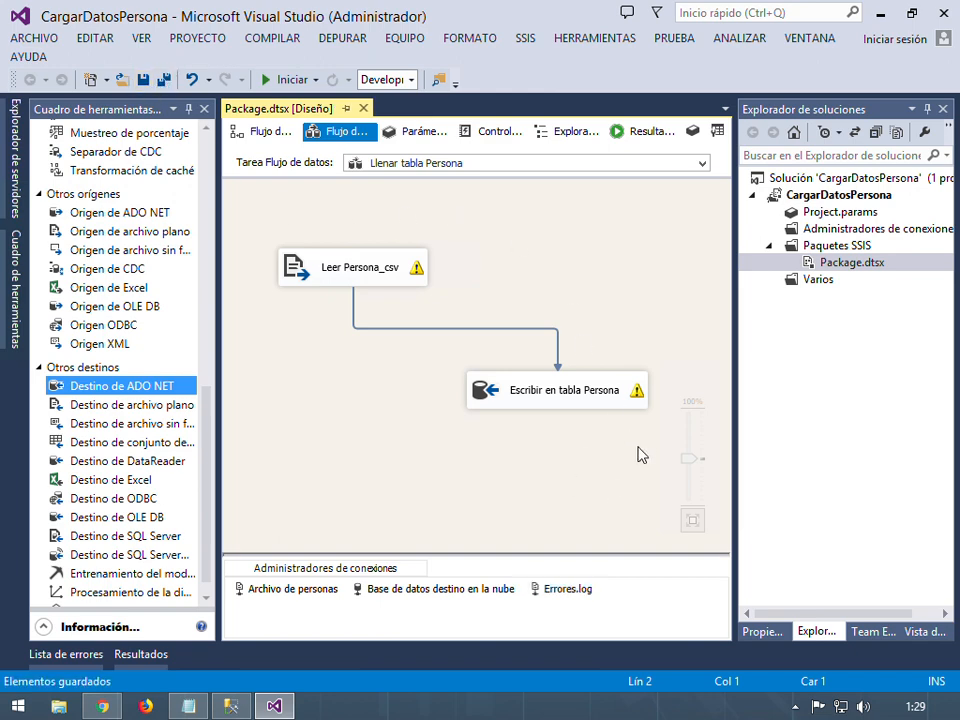
right_click(781, 264)
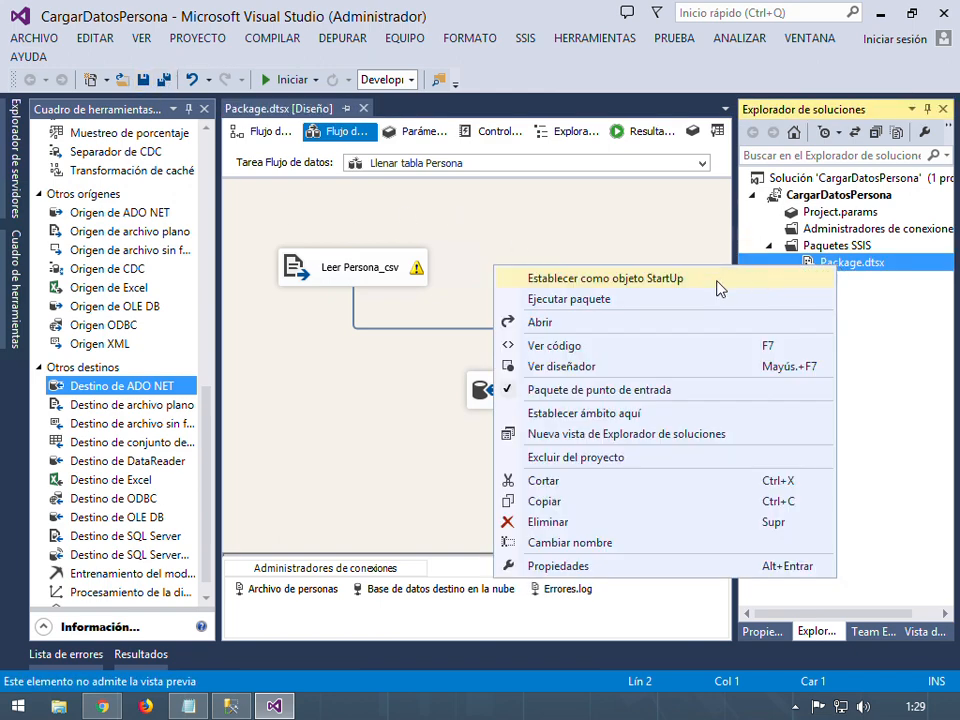
left_click(615, 304)
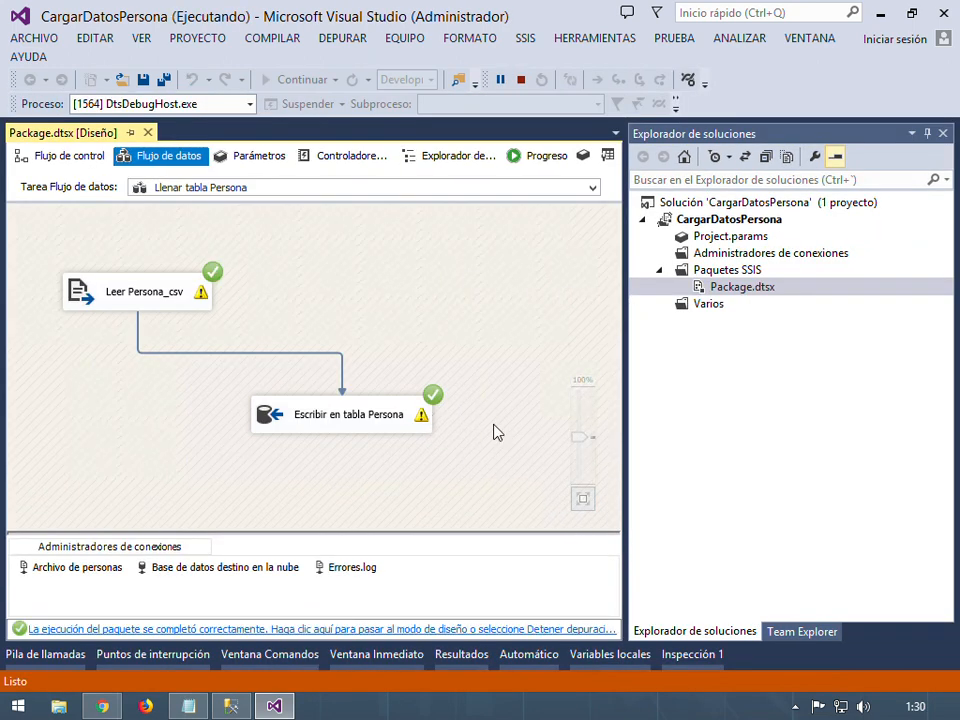
left_click(521, 79)
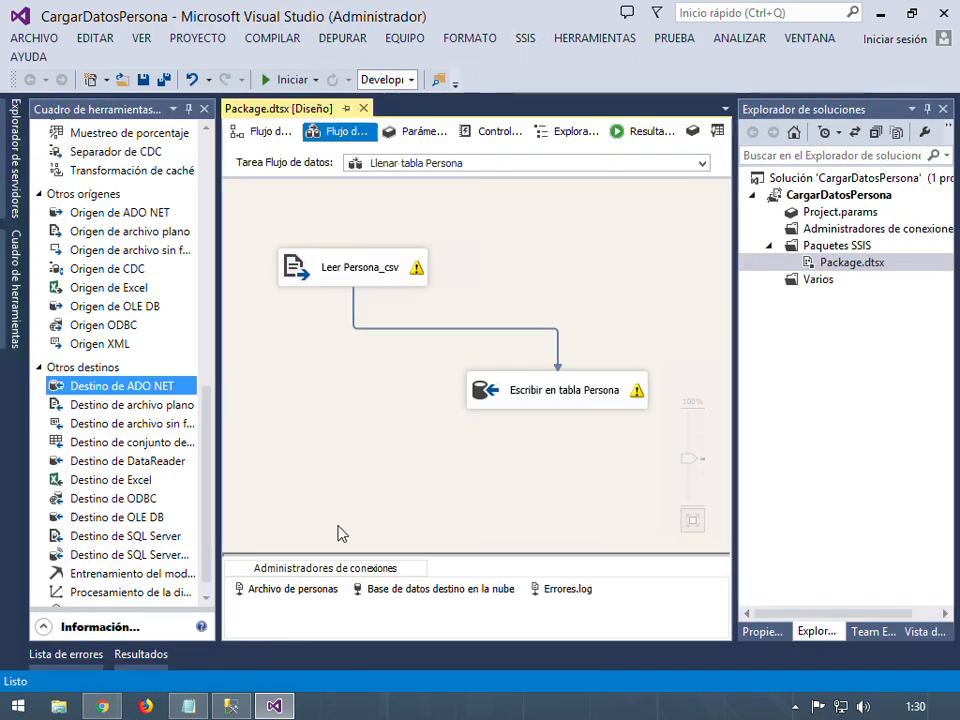
Re-run the Persona query in SSMS, then open D:\Data\Errores.log with Notepad++
left_click(230, 706)
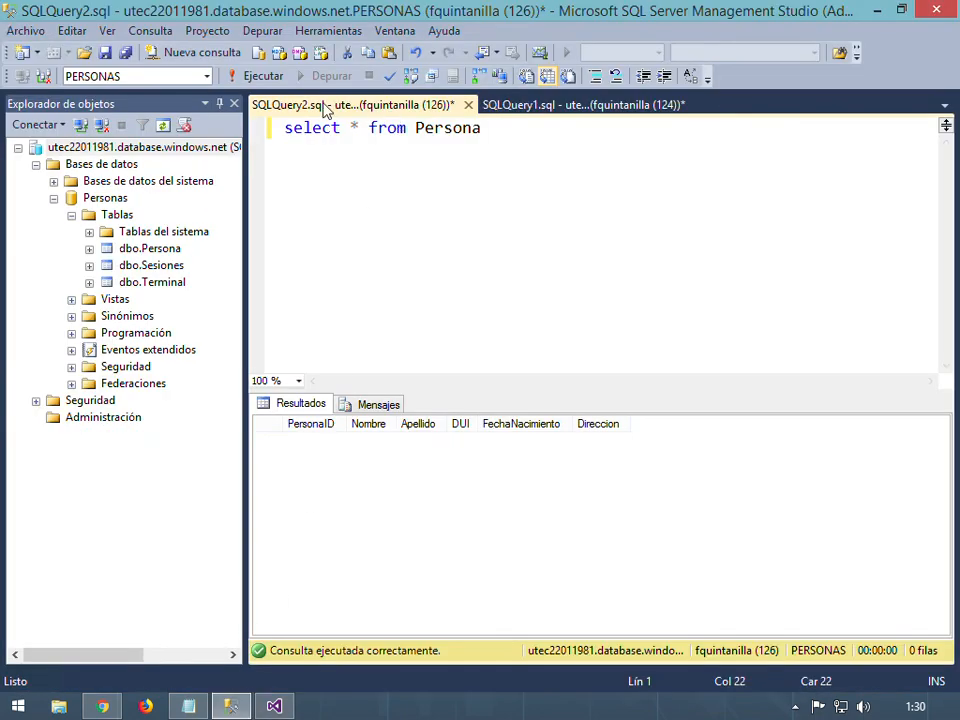
left_click(251, 80)
left_click(62, 708)
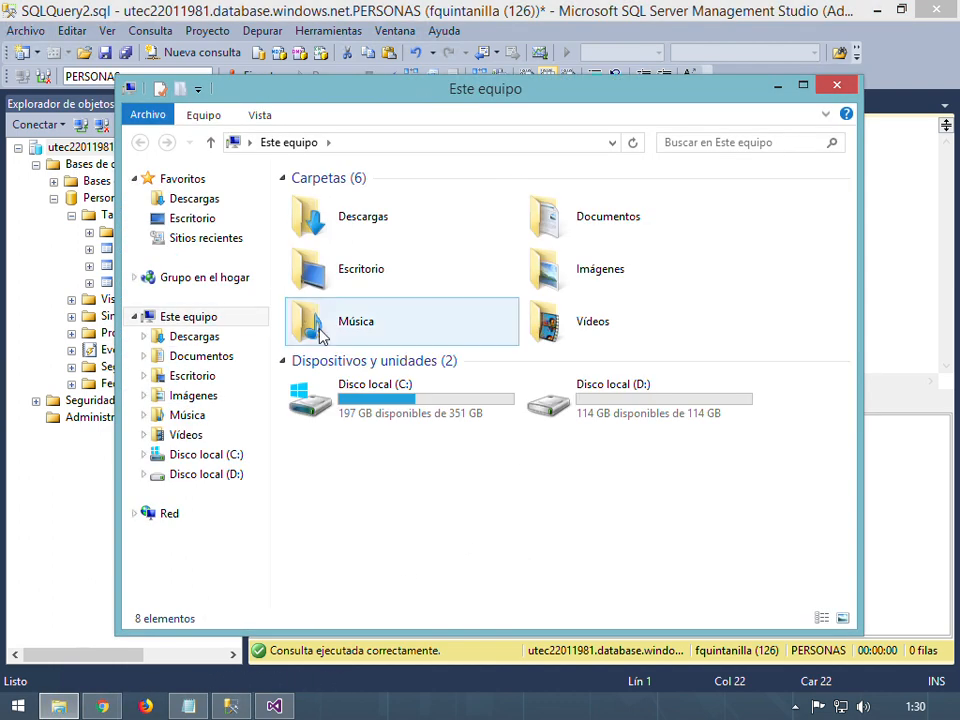
left_click(610, 404)
double_click(610, 404)
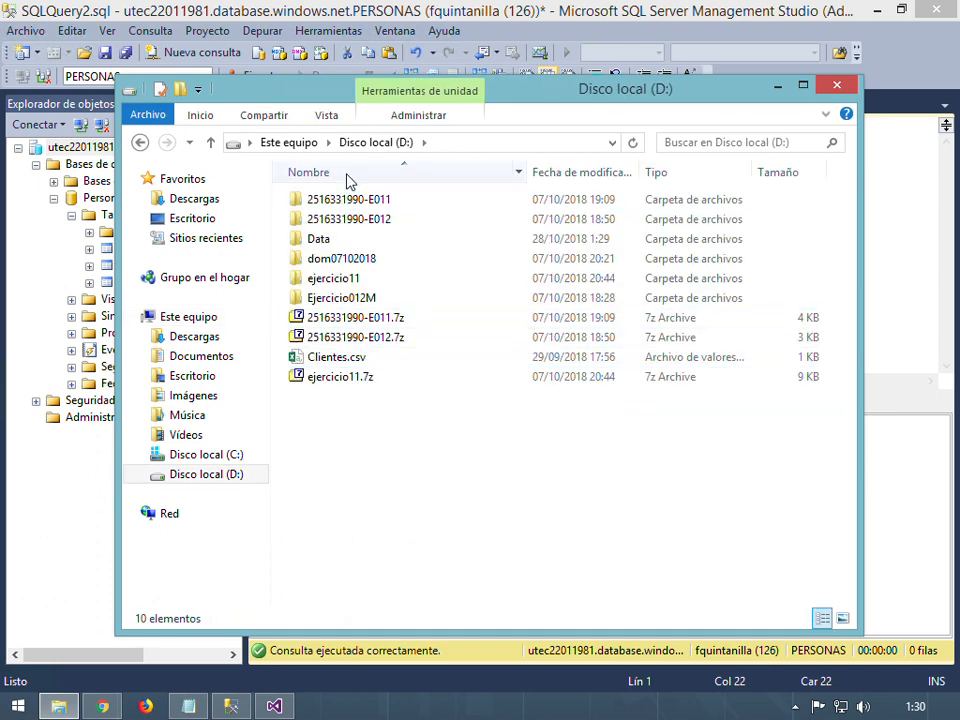
double_click(326, 245)
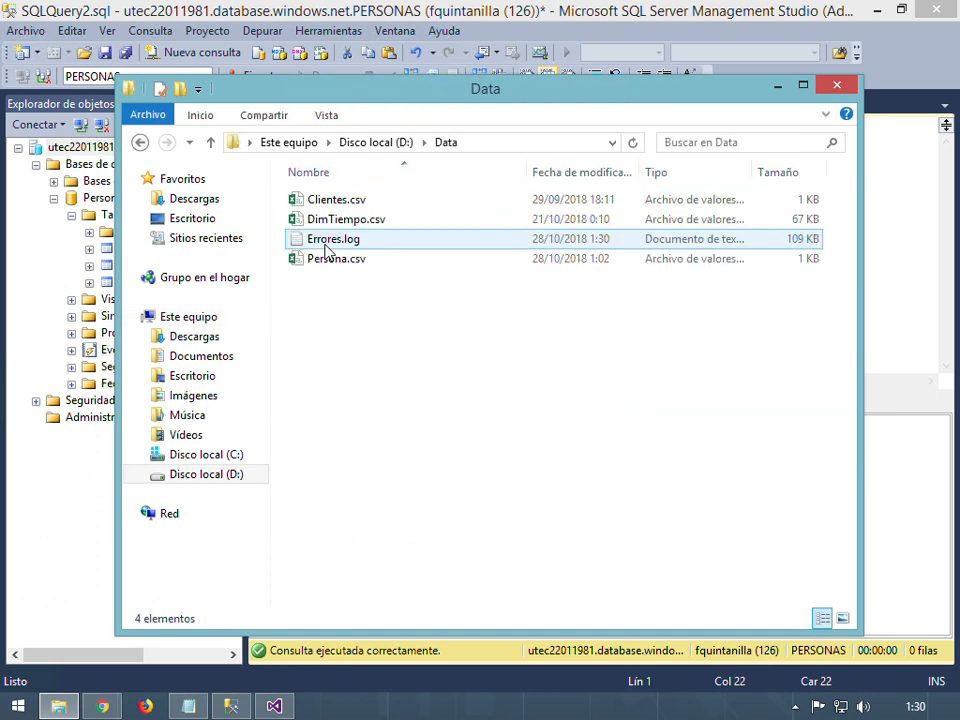
left_click(445, 247)
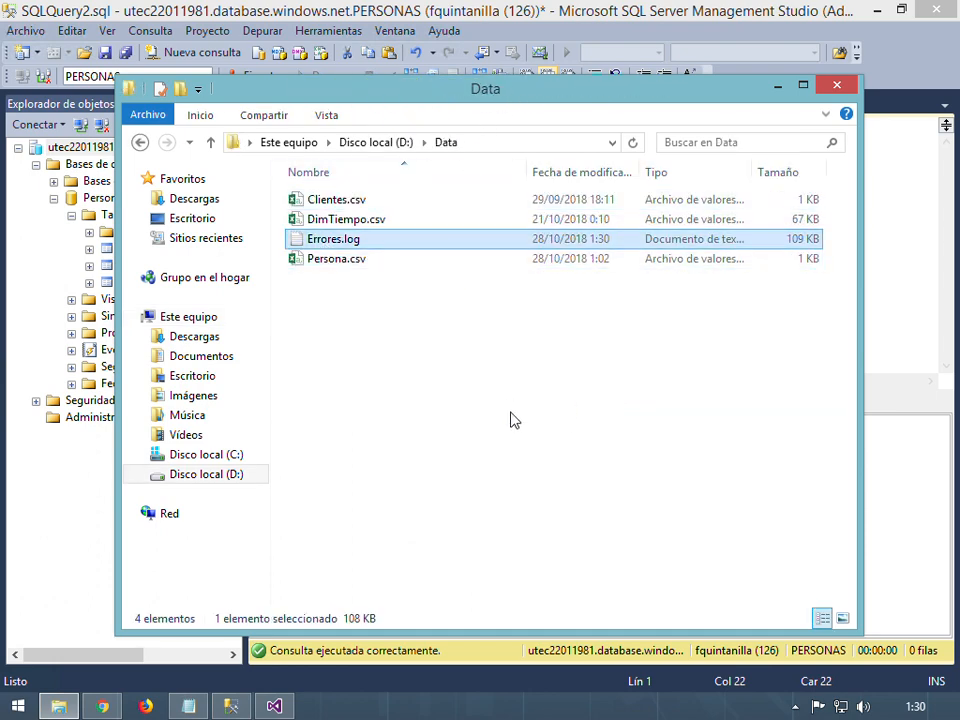
right_click(803, 244)
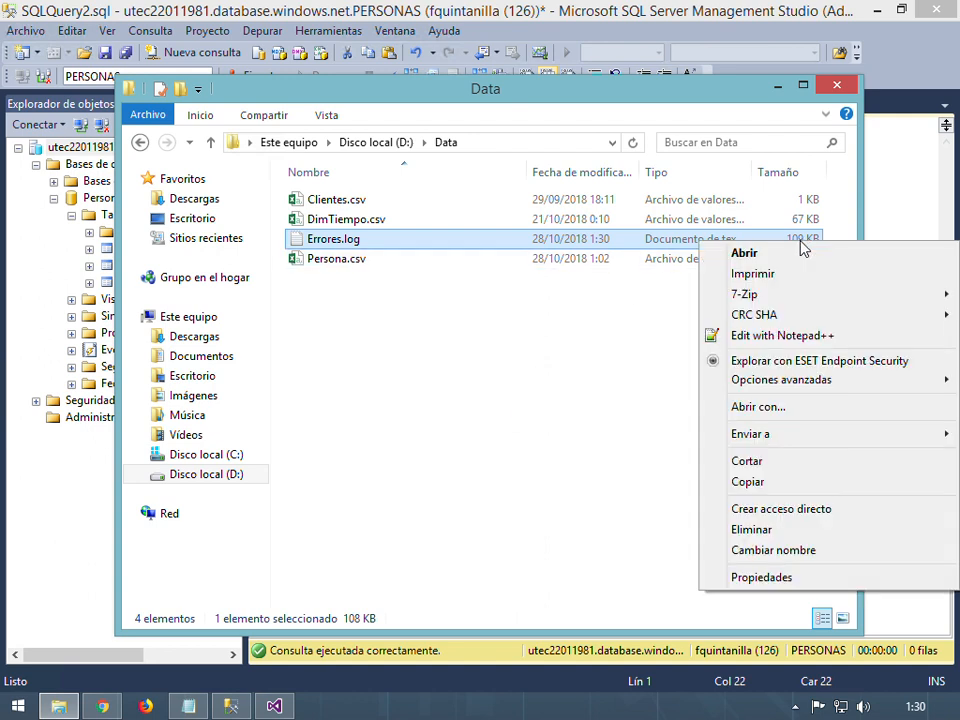
left_click(790, 336)
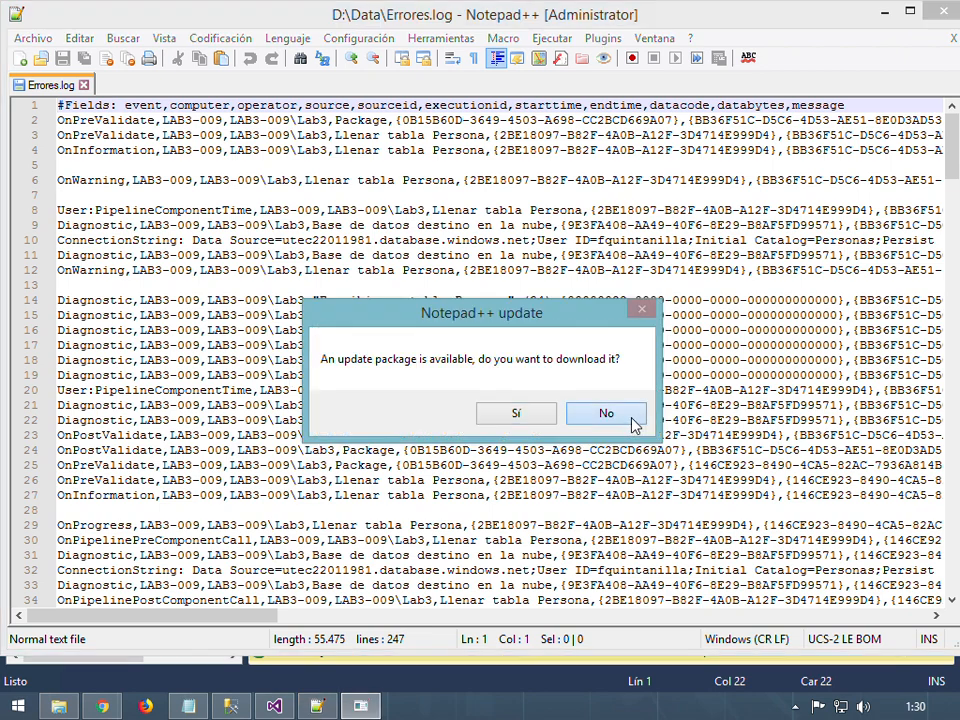
Decline the Notepad++ update and search Errores.log for the first 'error'
left_click(605, 416)
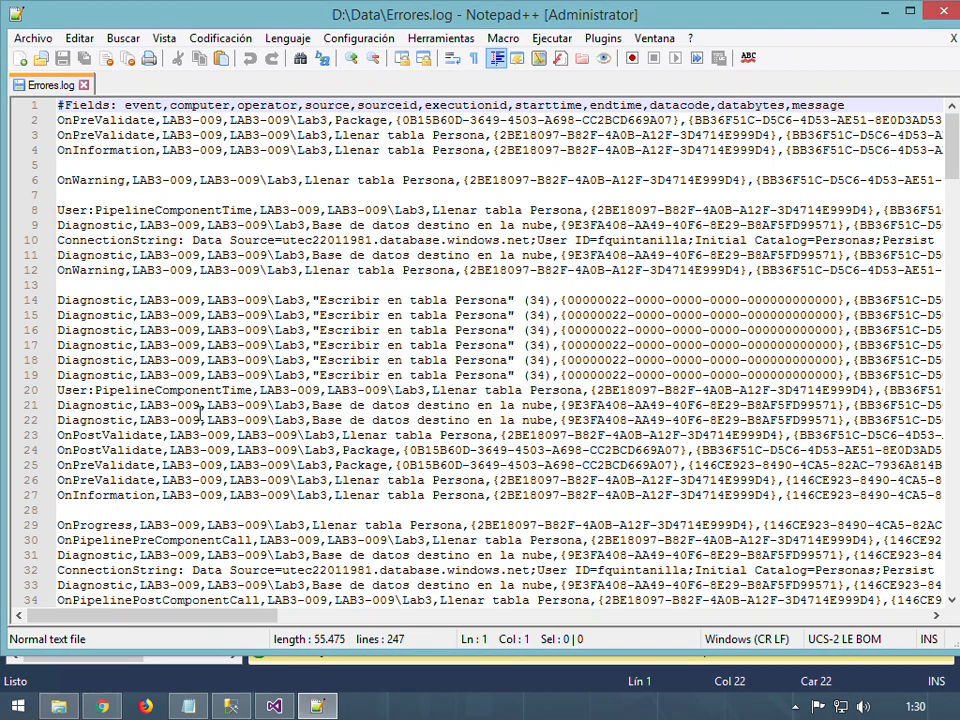
scroll(204, 383, "down", 2)
scroll(204, 383, "down", 1)
scroll(208, 378, "up", 3)
key("ctrl+f")
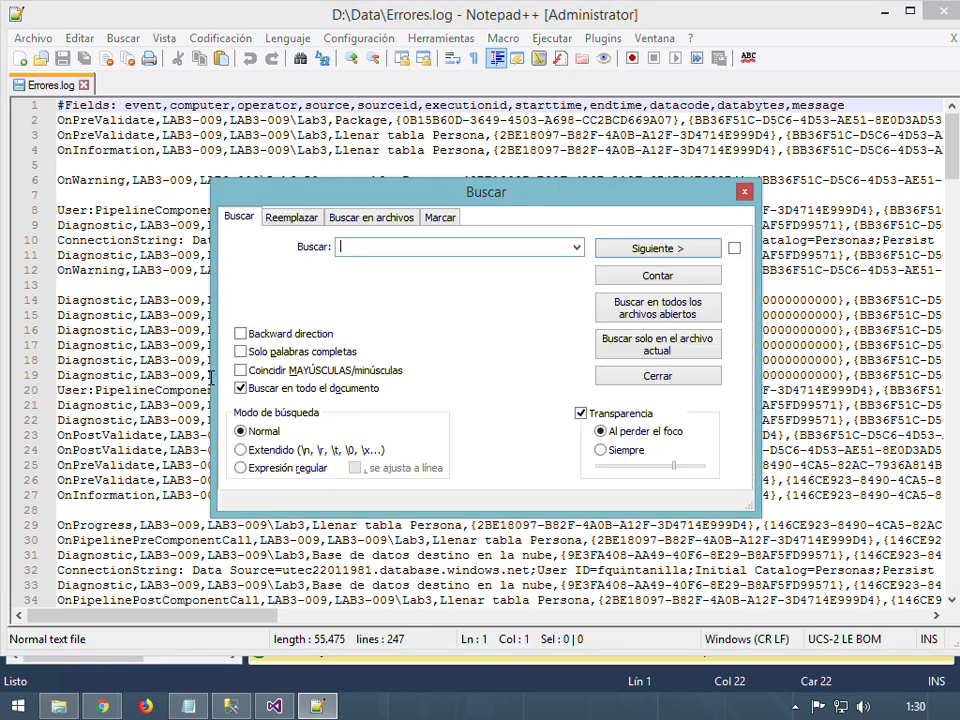
type("erro")
key("BackSpace")
key("BackSpace")
type("ro")
key("Return")
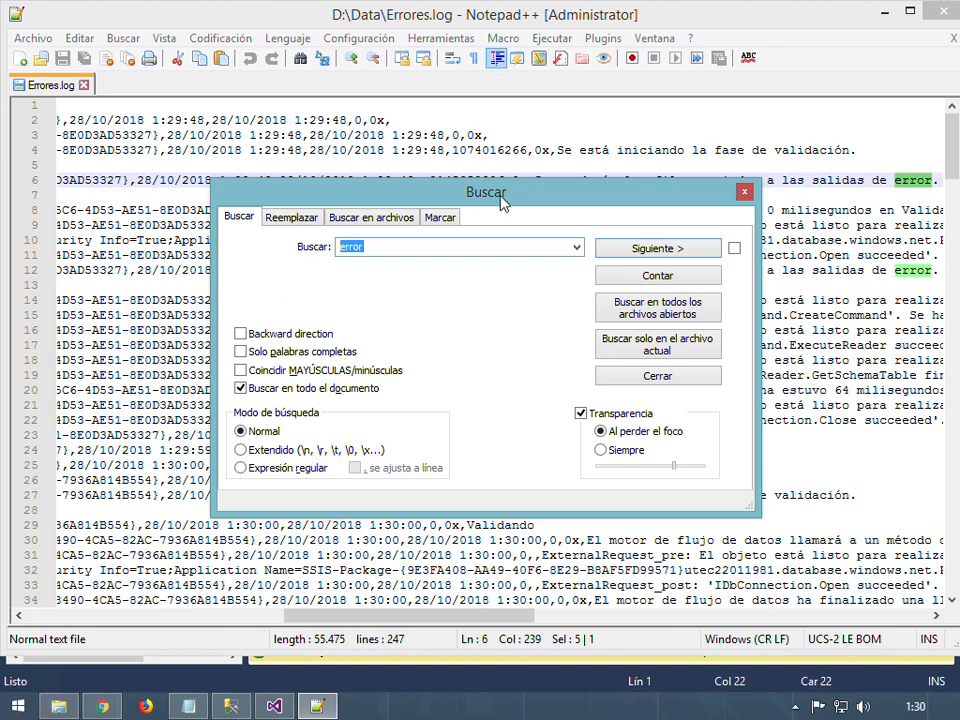
Step through the 'error' matches on lines 6, 12 and 36
left_click_drag(502, 203, 507, 256)
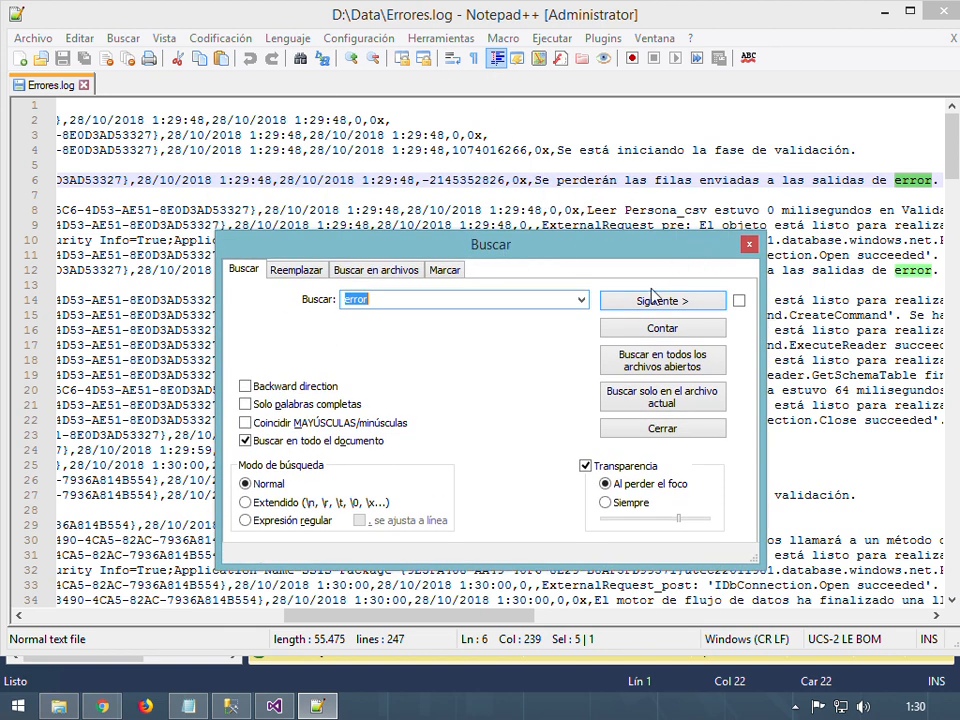
left_click(676, 310)
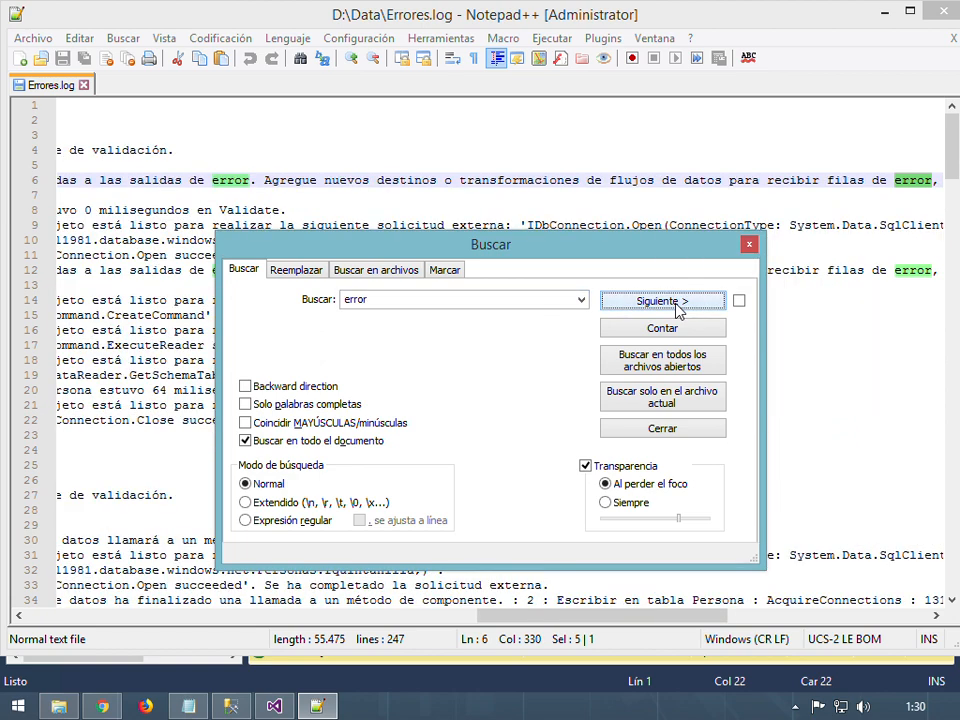
left_click(678, 311)
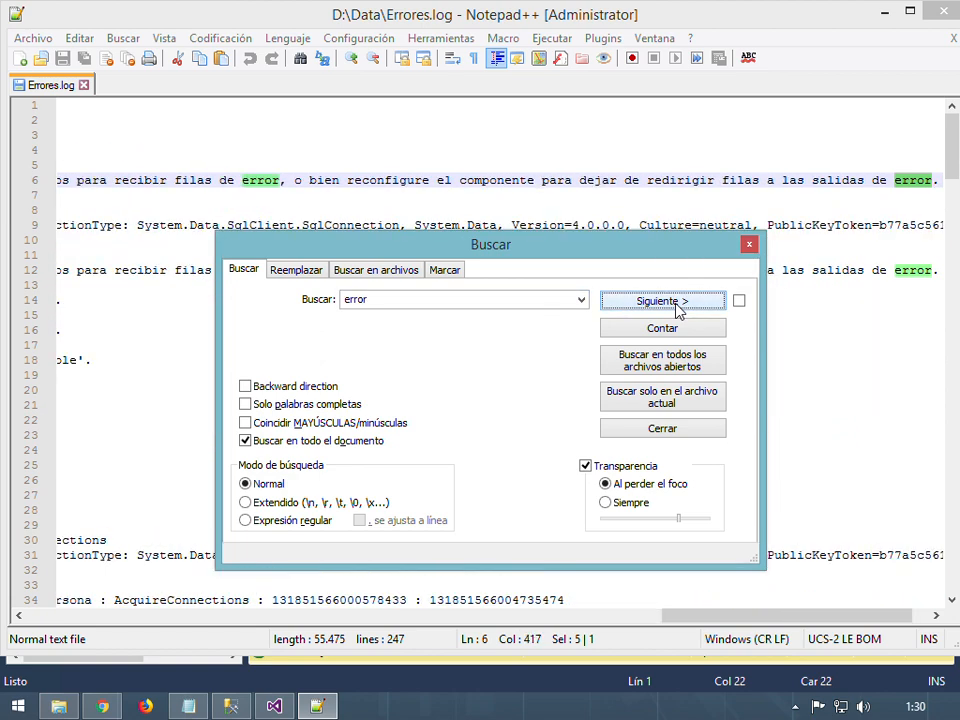
left_click(679, 310)
left_click_drag(620, 257, 635, 410)
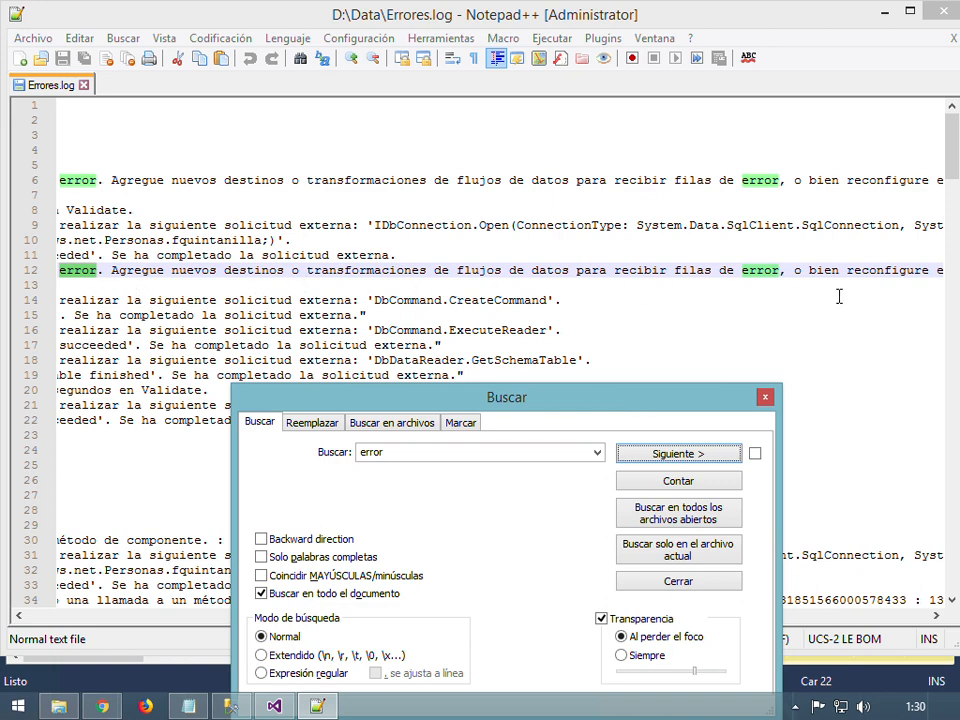
left_click(706, 454)
left_click(705, 462)
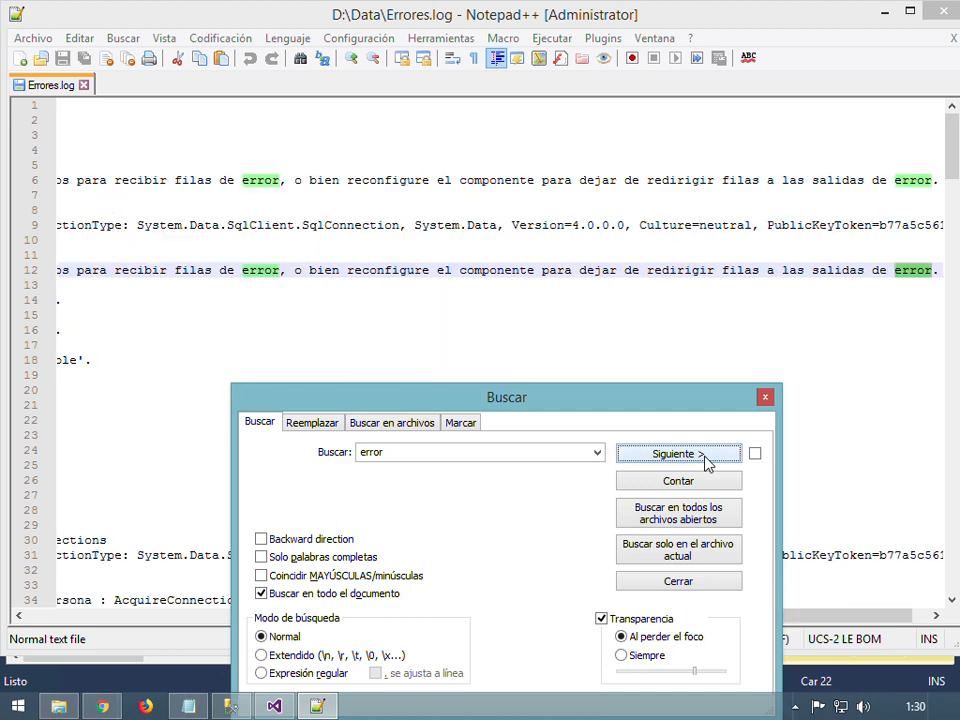
left_click(705, 462)
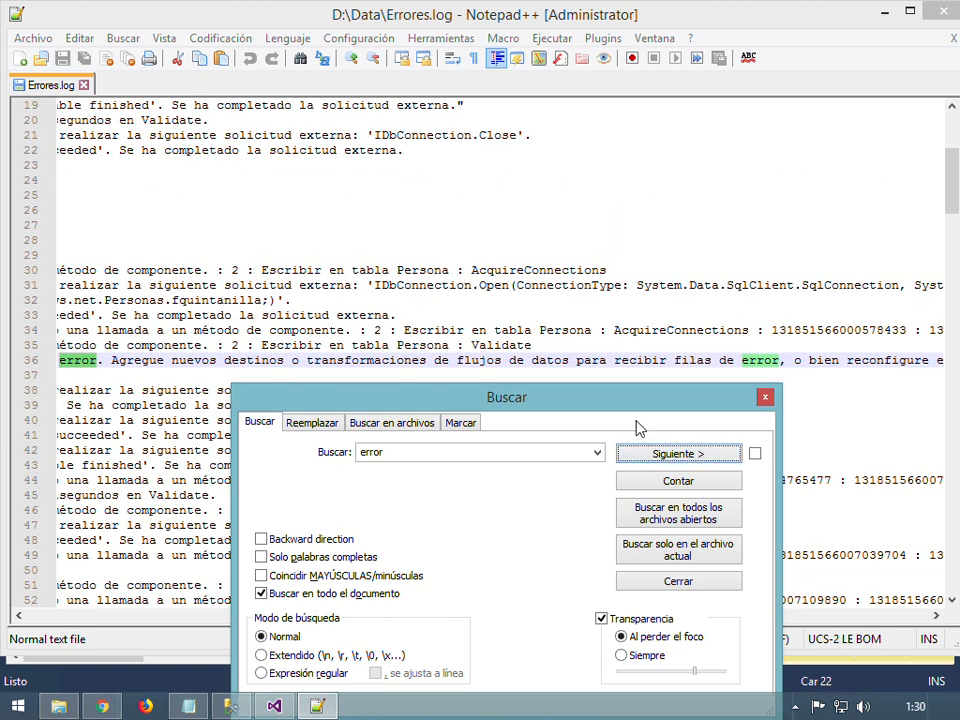
Continue through the 'error' matches on lines 54, 82, 84, 102 and 104
left_click_drag(492, 407, 392, 407)
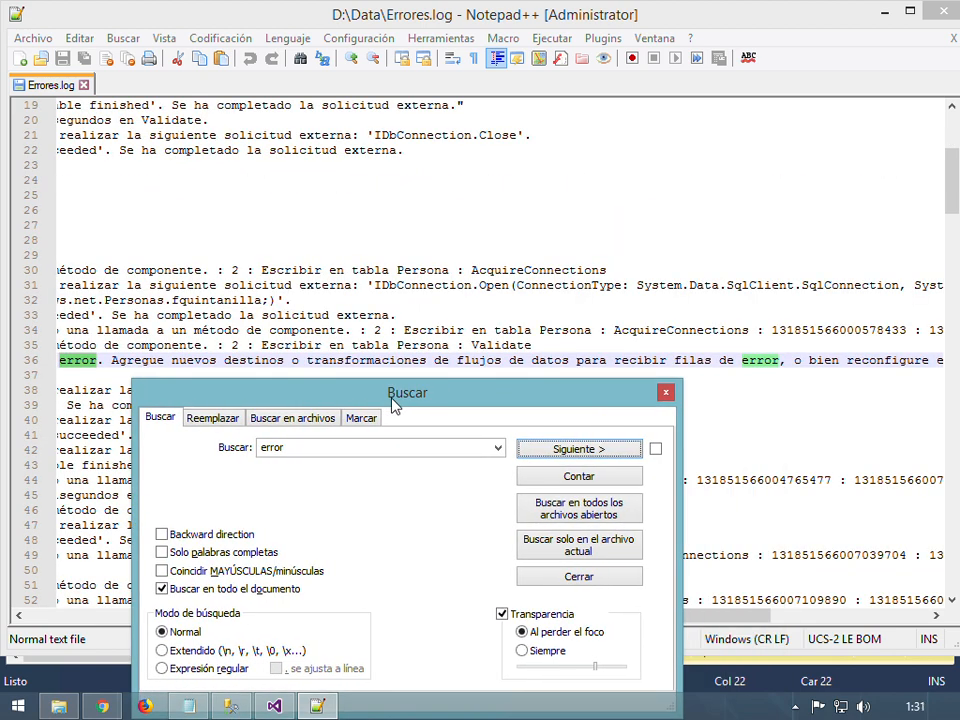
left_click(576, 458)
left_click(576, 458)
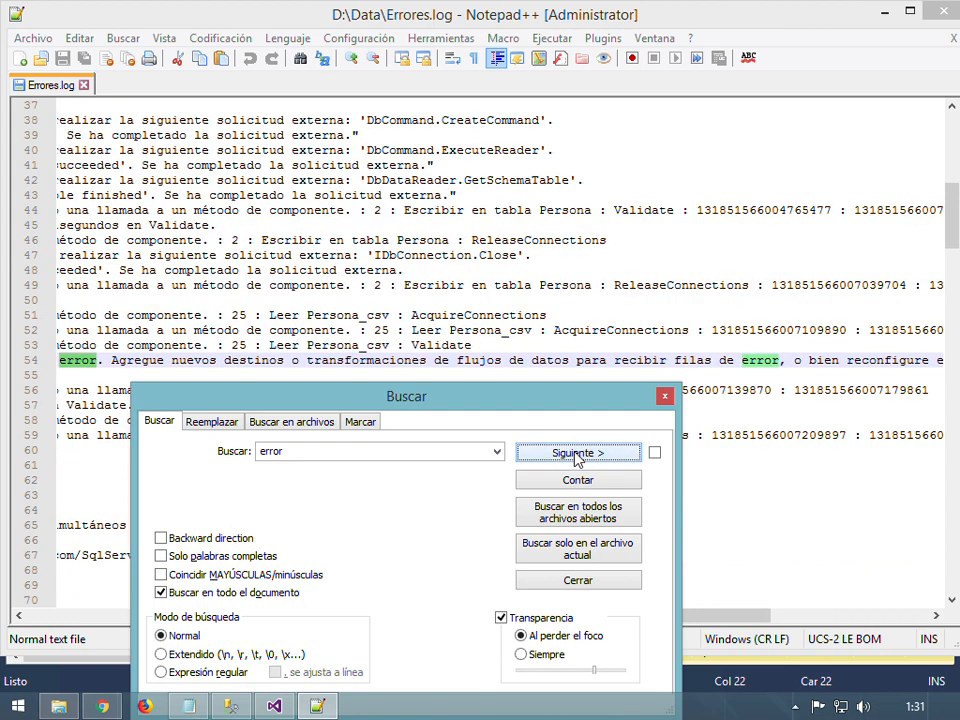
left_click(580, 456)
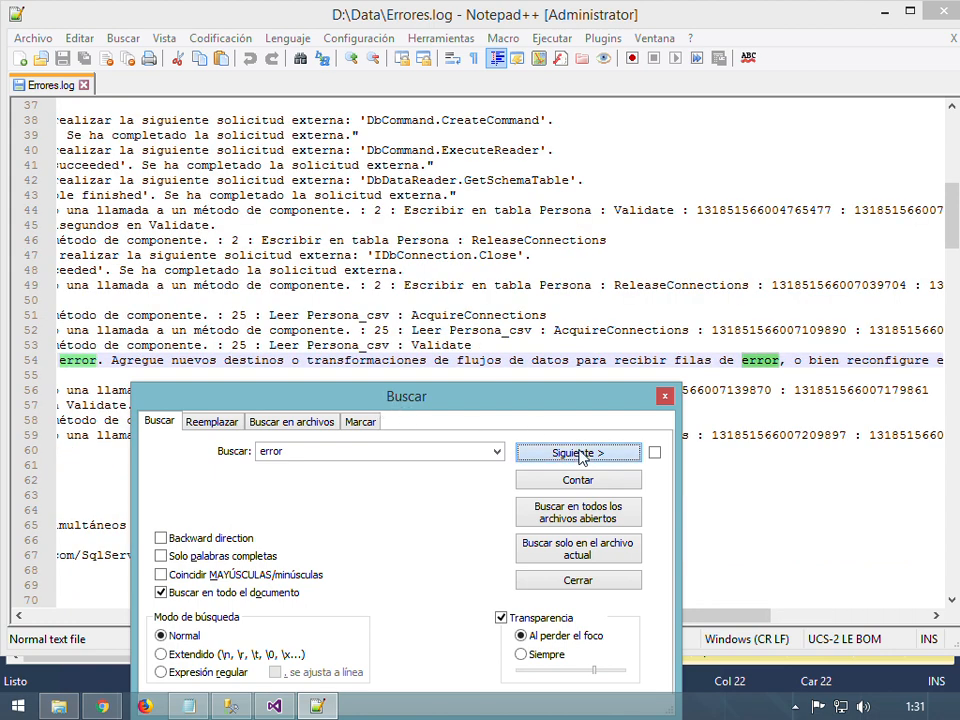
left_click(580, 456)
left_click(580, 456)
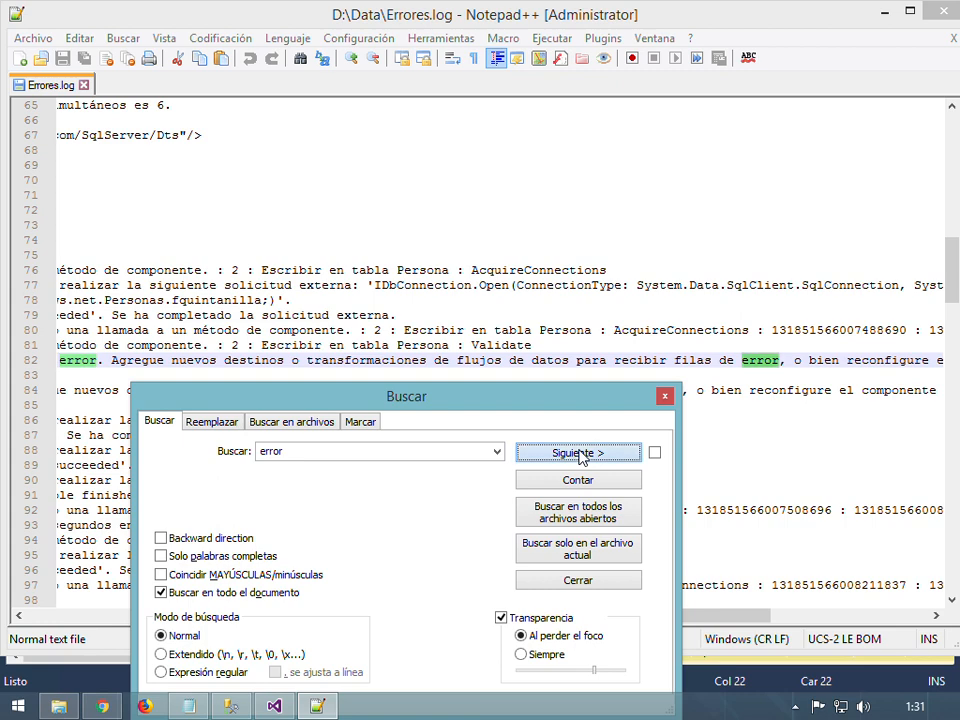
left_click(580, 456)
left_click(580, 456)
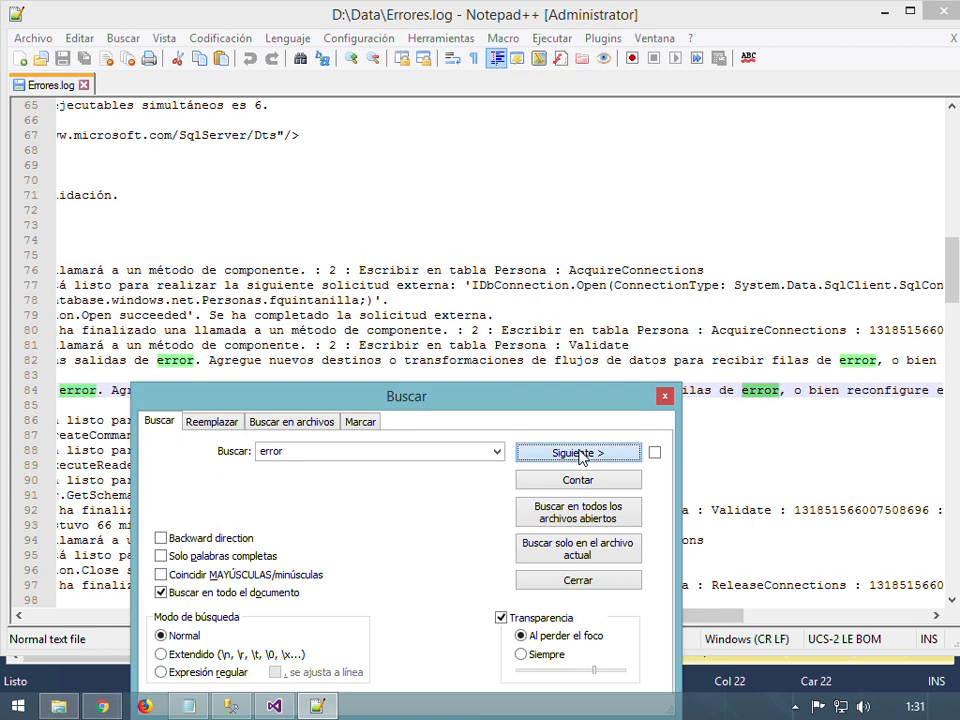
left_click(580, 456)
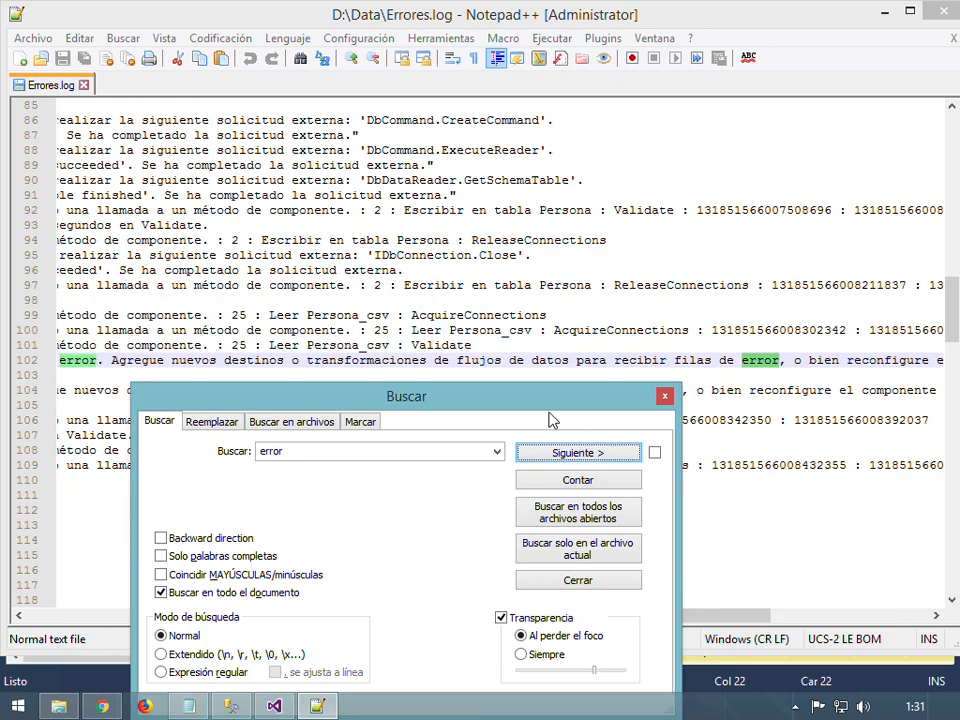
left_click(581, 456)
left_click(584, 456)
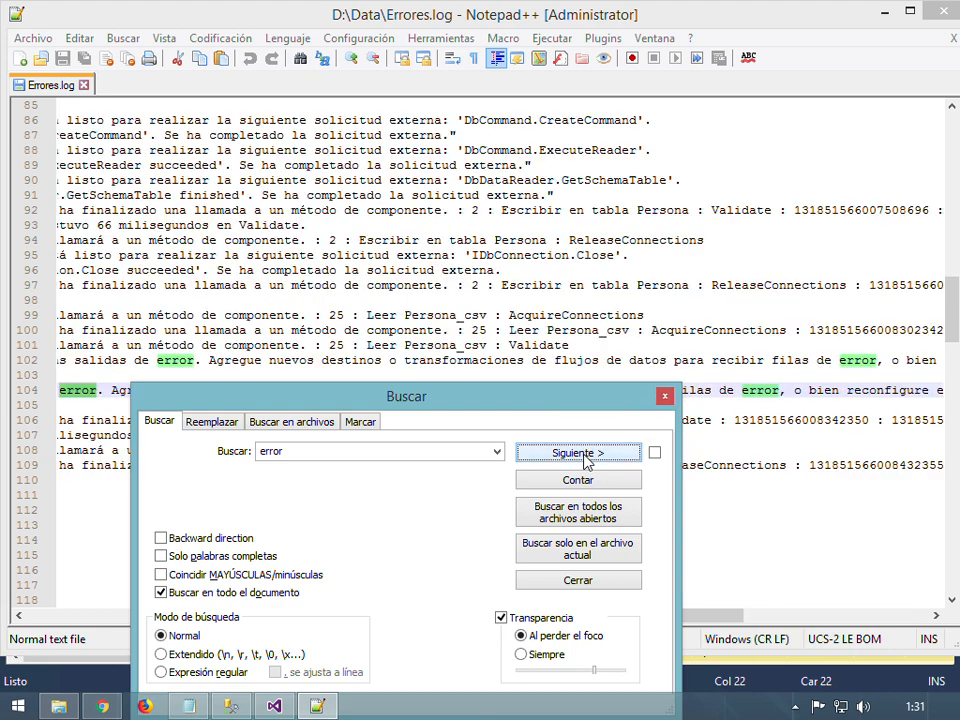
Move the Notepad++ Buscar window aside and close it, leaving Errores.log's line 104 match visible
left_click_drag(494, 399, 377, 462)
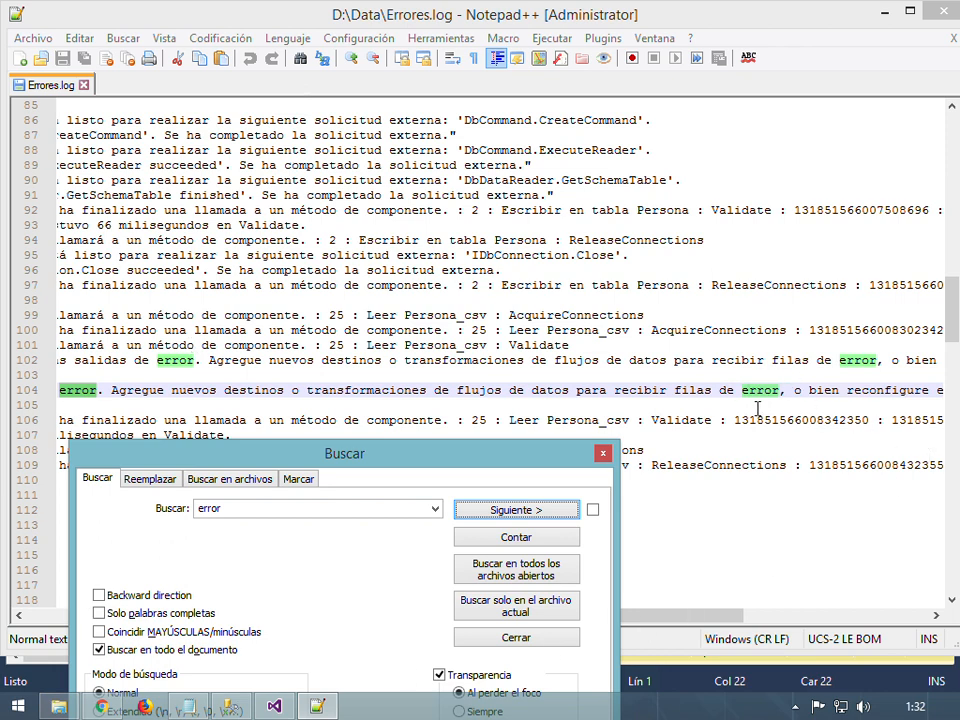
left_click_drag(508, 459, 538, 384)
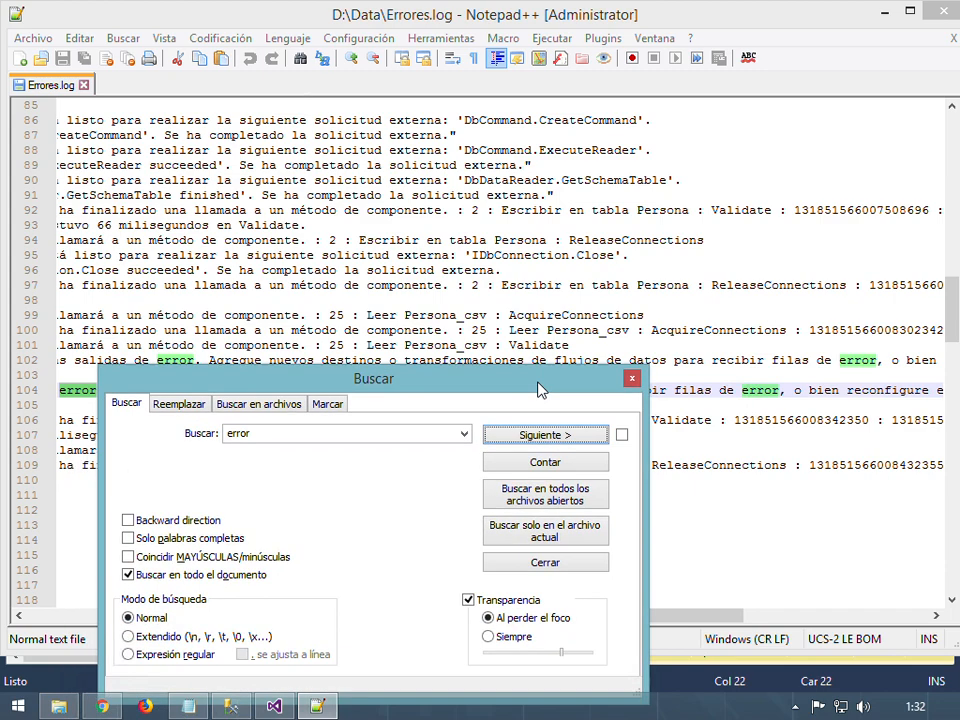
left_click(631, 378)
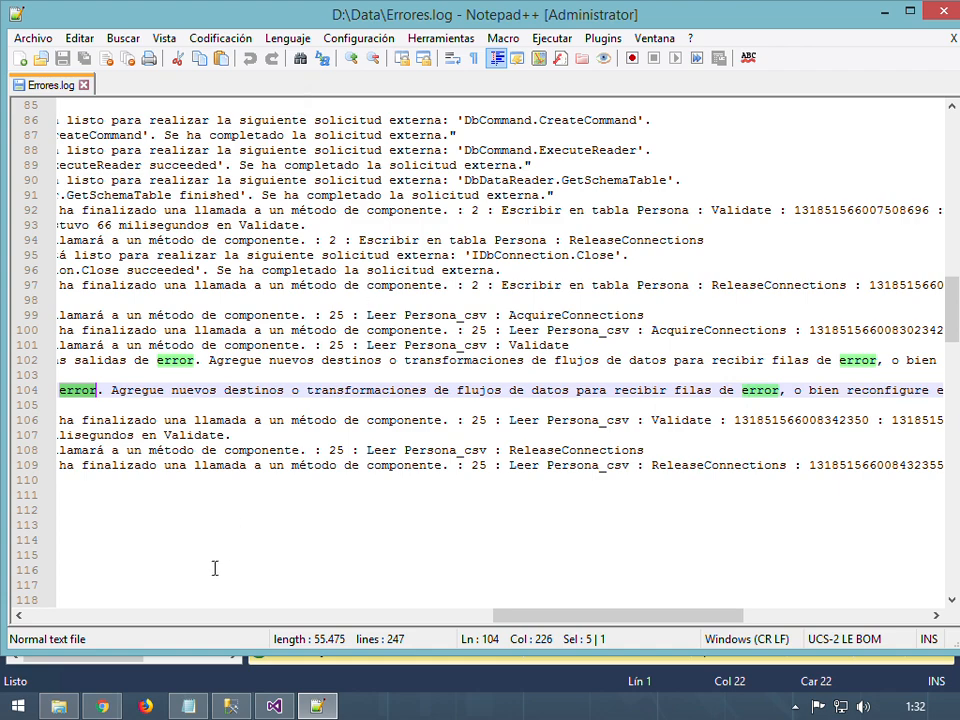
Add a Destino de archivo plano below Escribir en tabla Persona and connect its red error output to it
left_click(276, 706)
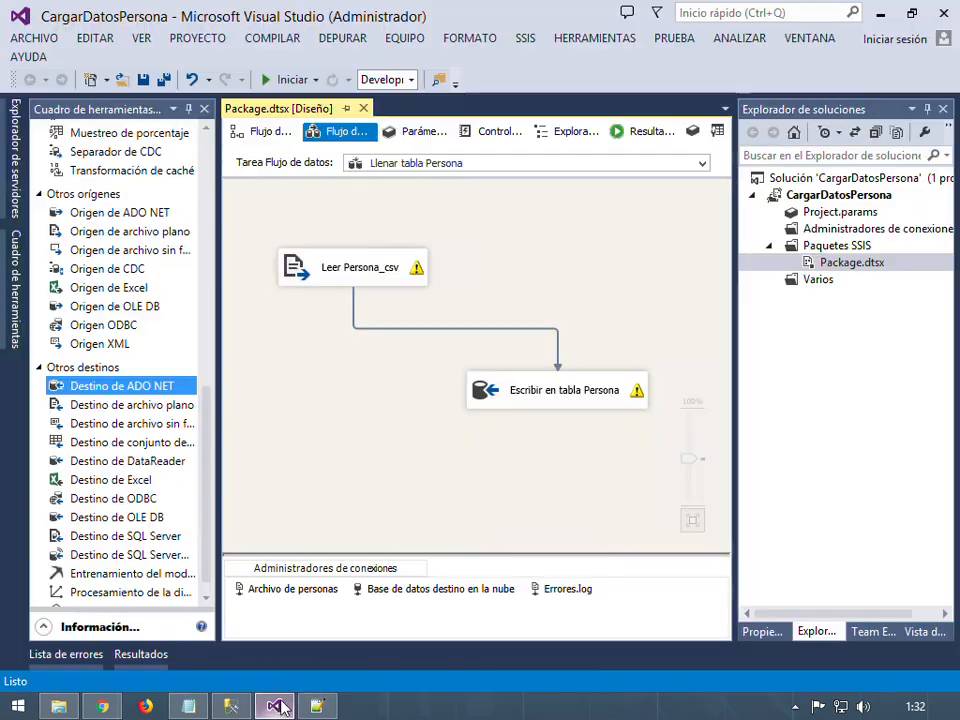
left_click(578, 398)
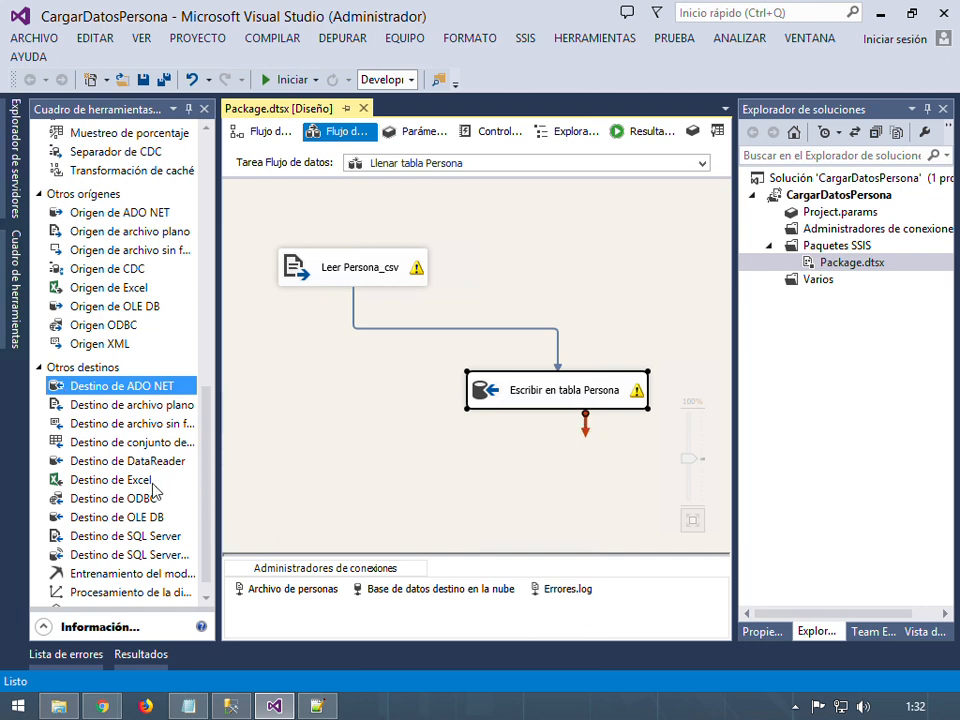
left_click_drag(209, 452, 211, 475)
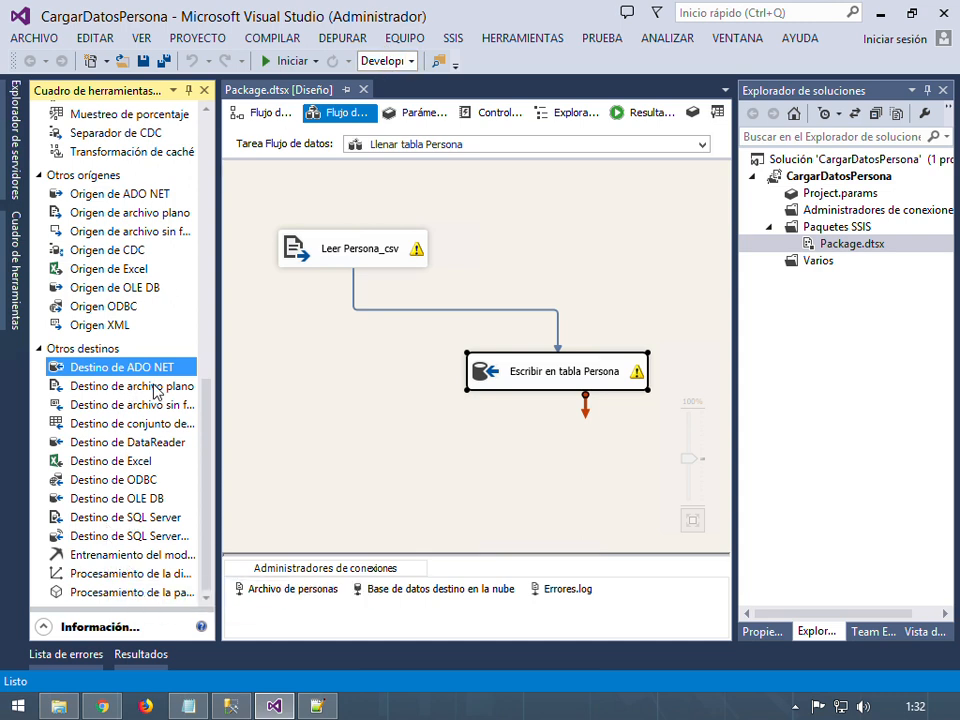
left_click_drag(155, 392, 574, 457)
left_click_drag(624, 486, 528, 448)
left_click(551, 392)
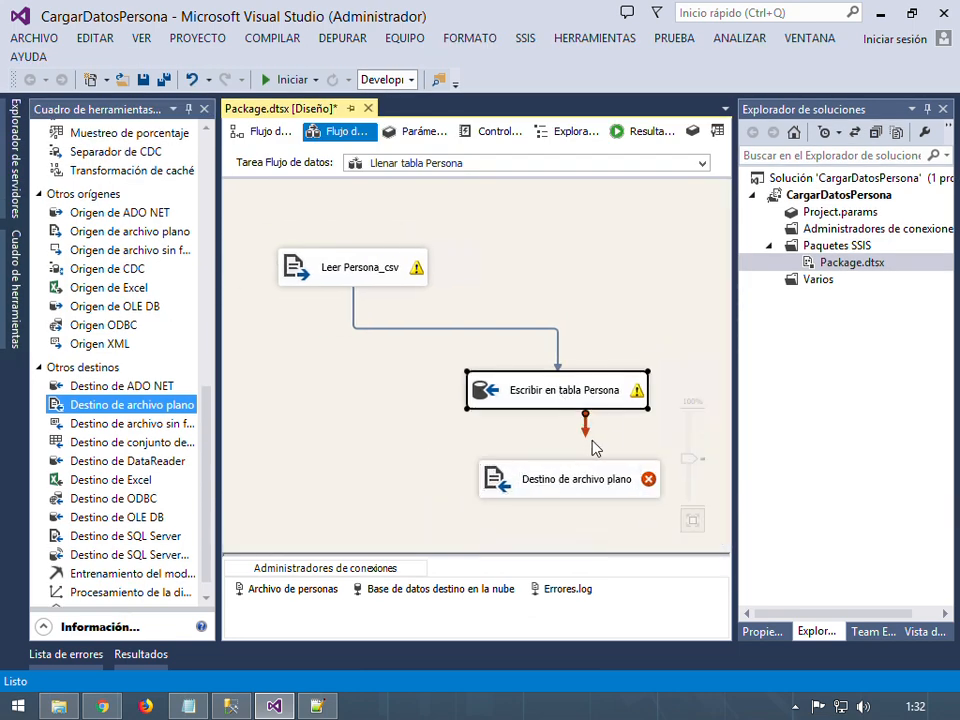
left_click_drag(591, 429, 600, 492)
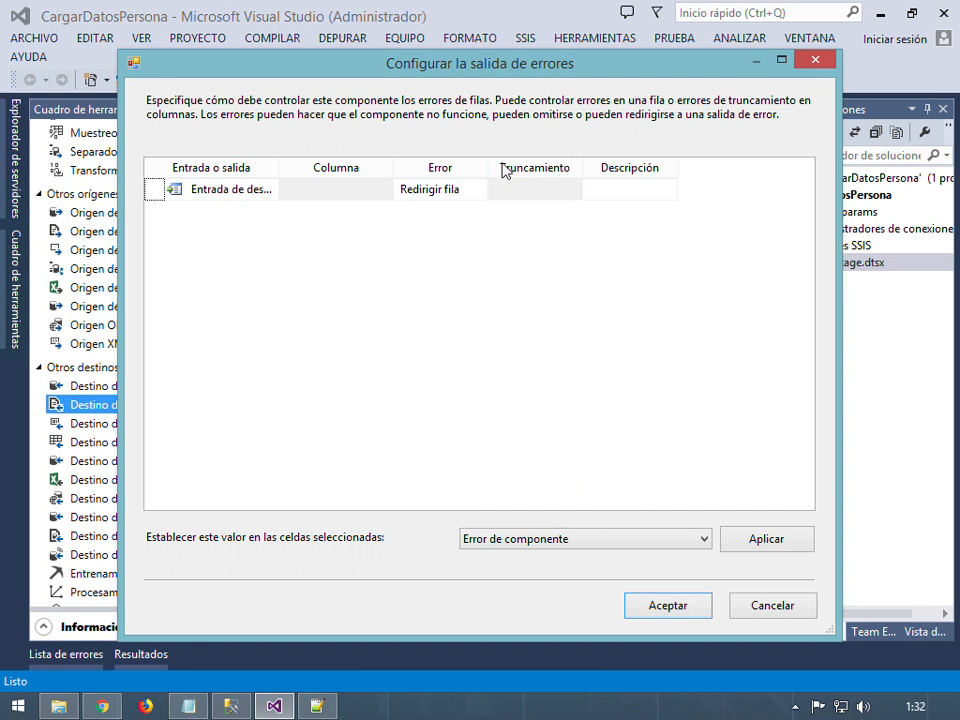
Set the Persona input's Error handling to Redirigir fila and accept the error-output configuration
left_click_drag(506, 182, 552, 185)
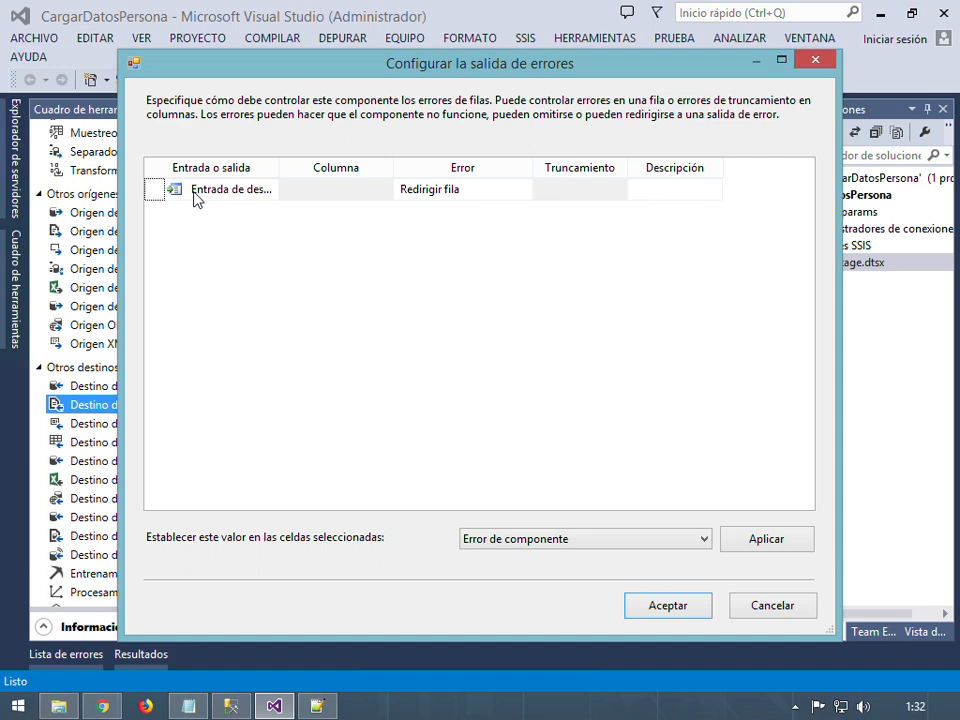
left_click_drag(429, 77, 921, 104)
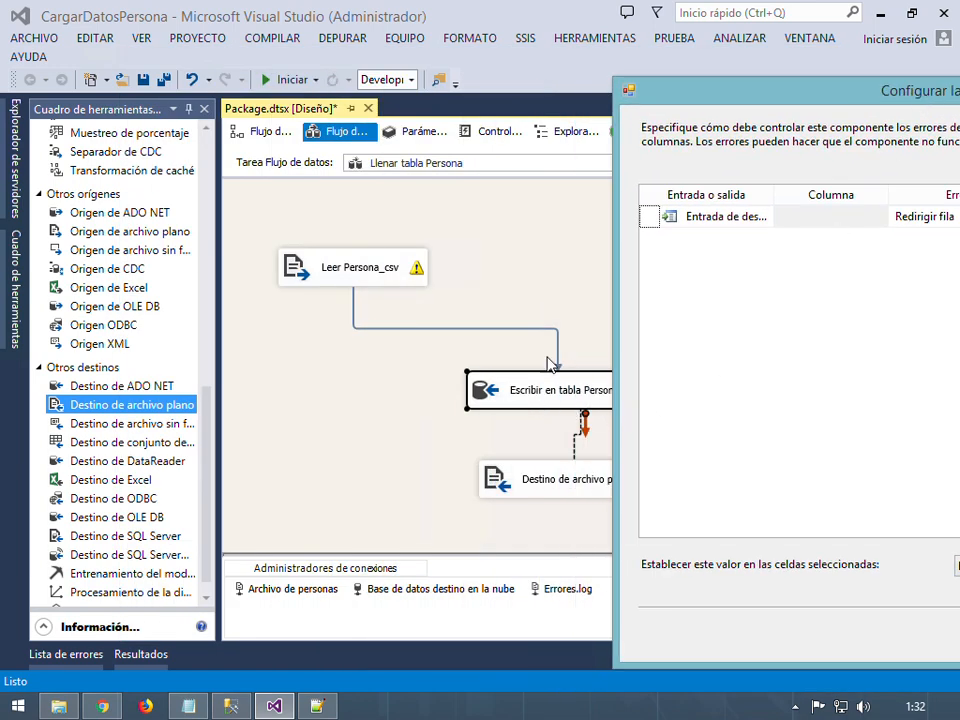
left_click_drag(840, 98, 367, 73)
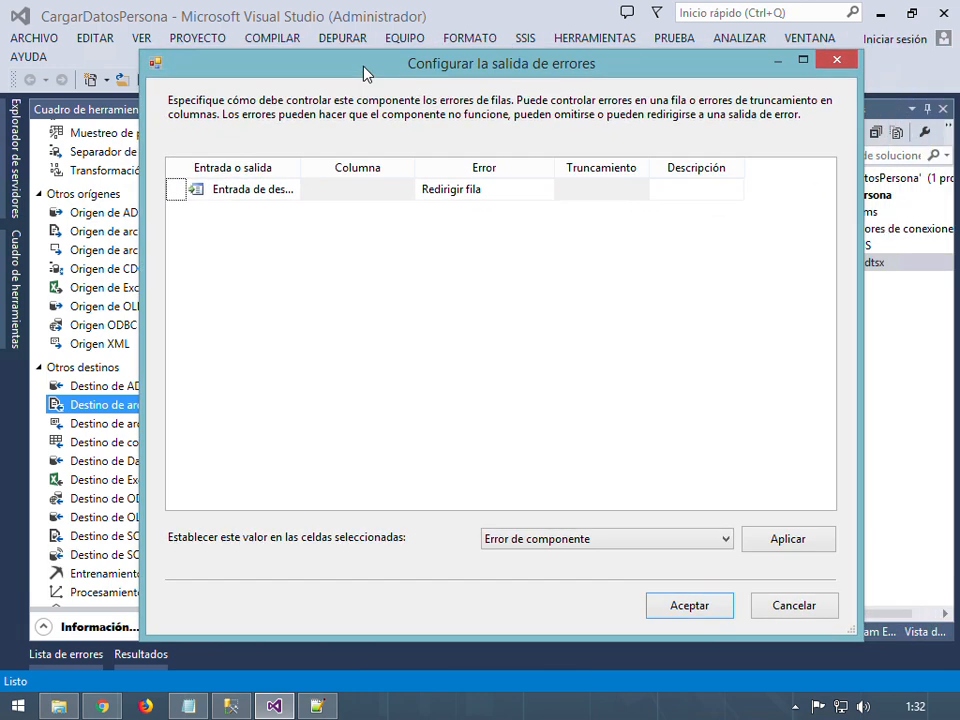
left_click(538, 197)
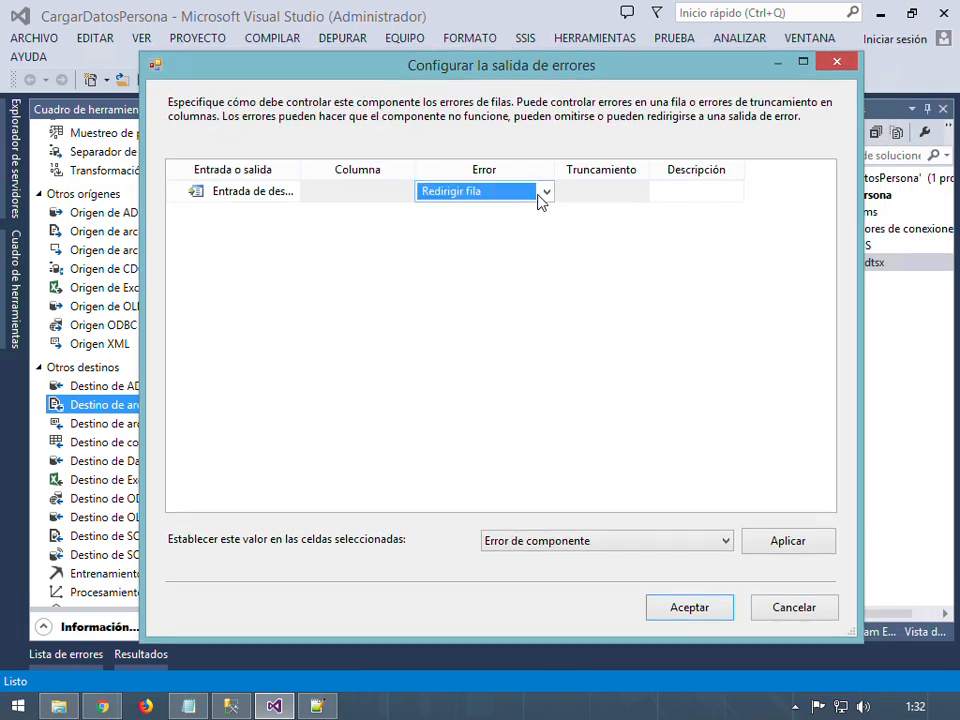
left_click(703, 612)
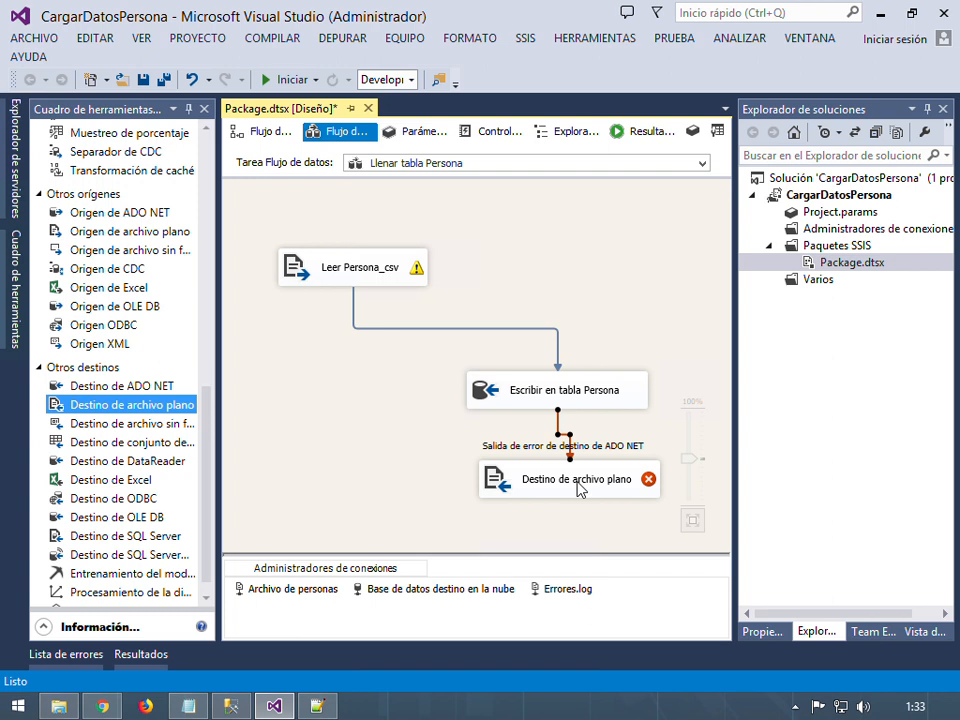
Rename the flat file destination to 'Escribir error de tabla Persona'
left_click(578, 487)
left_click(578, 487)
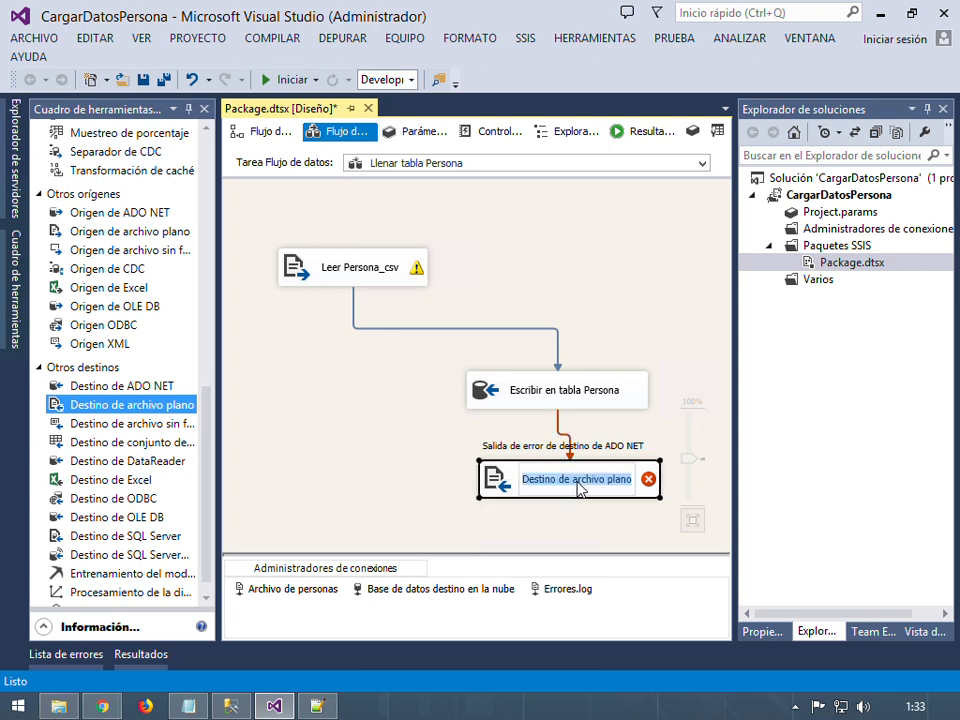
type("Escribir ")
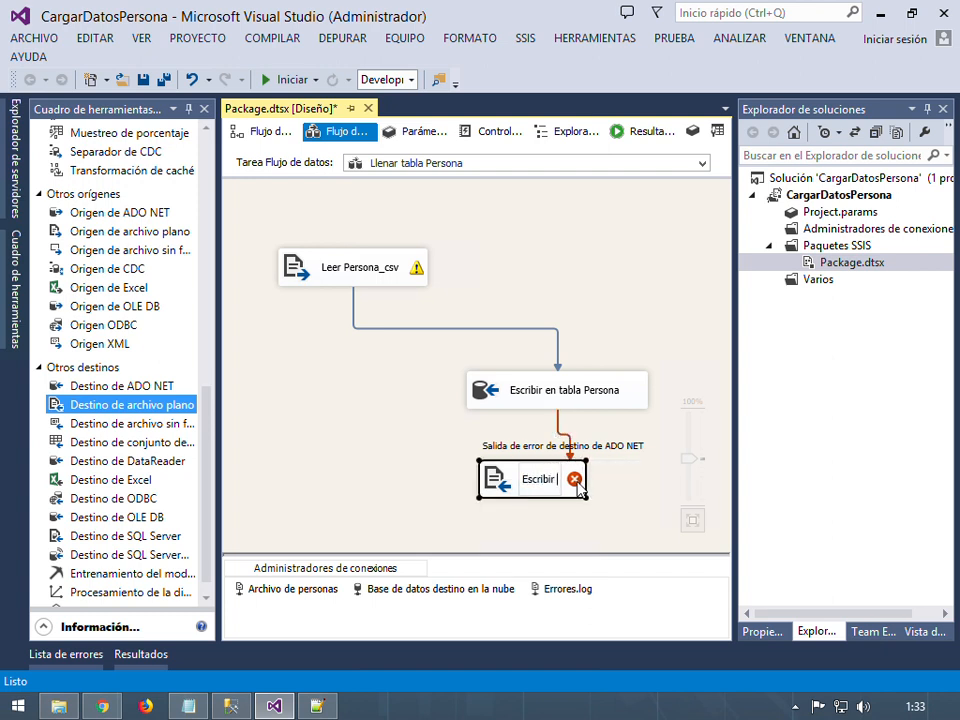
type("enror de")
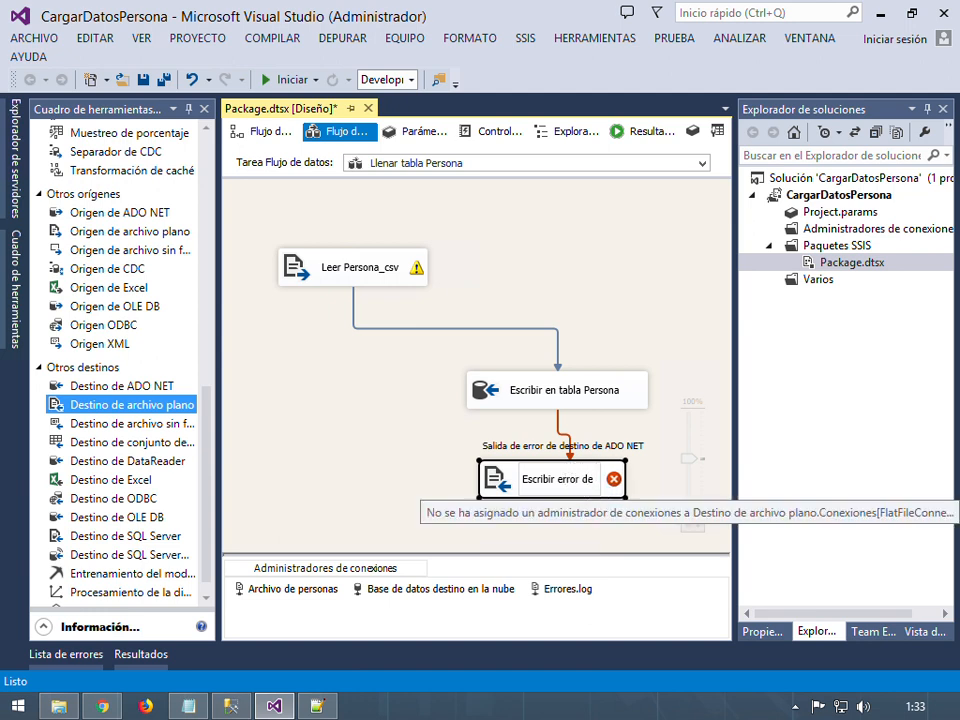
type(" tabla PErsona")
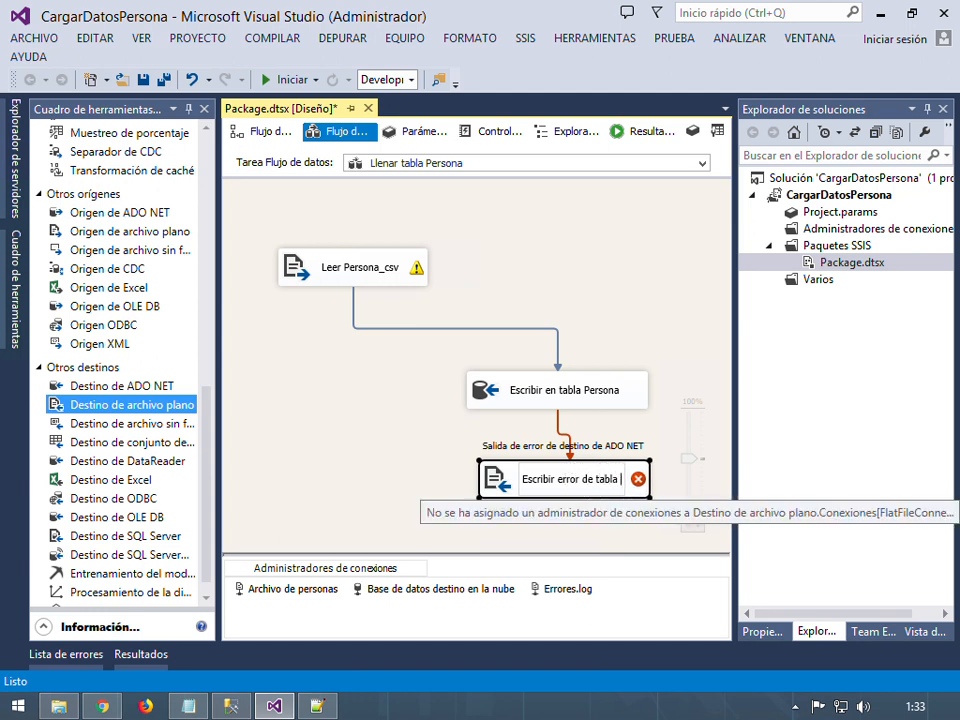
key("BackSpace")
key("BackSpace")
key("BackSpace")
key("BackSpace")
key("BackSpace")
key("BackSpace")
type("ersona")
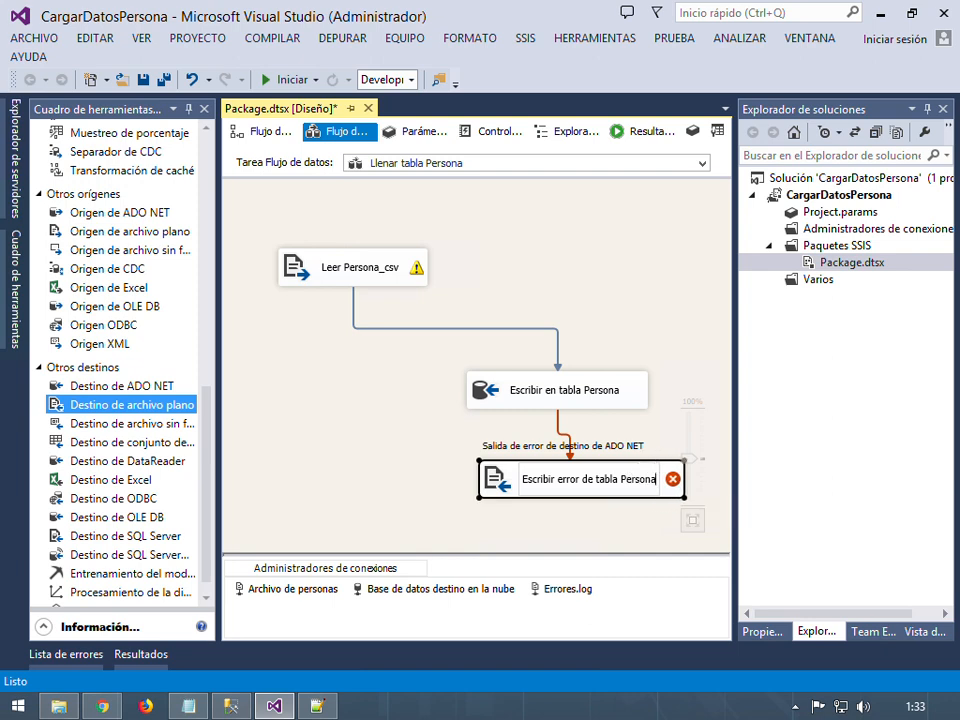
key("Return")
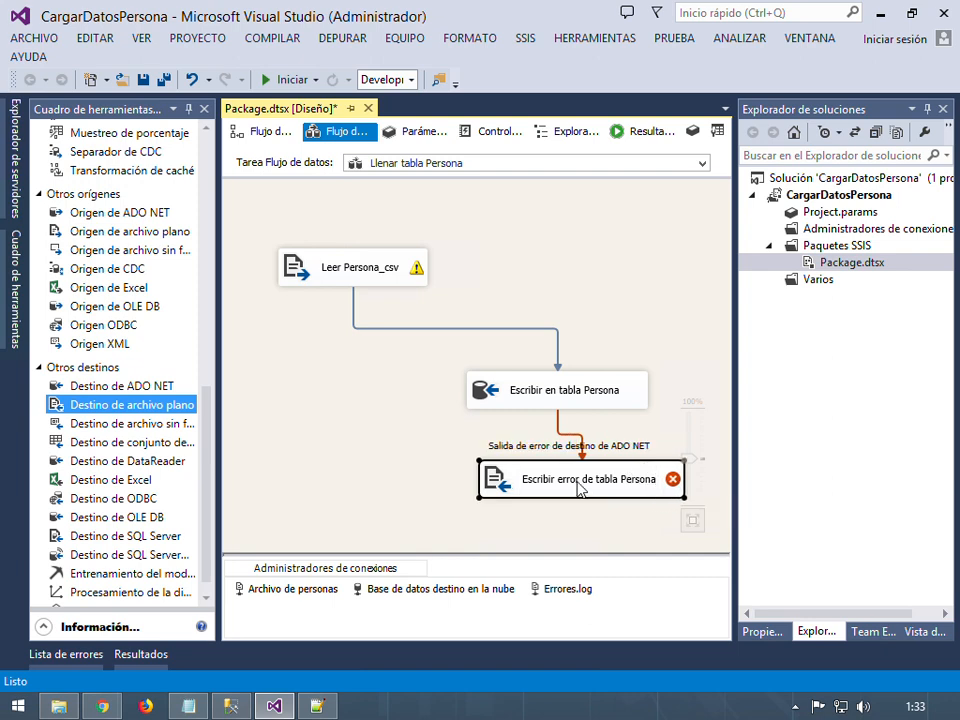
Create a new flat-file connection for the error destination, keeping the Delimitado format
double_click(632, 490)
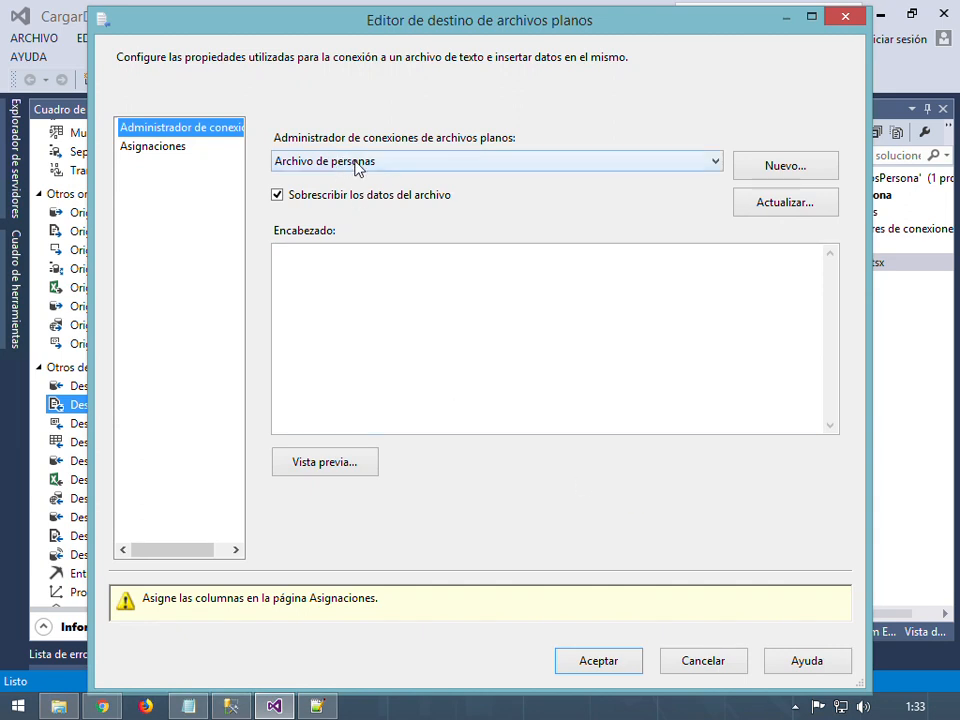
left_click(566, 165)
left_click(566, 168)
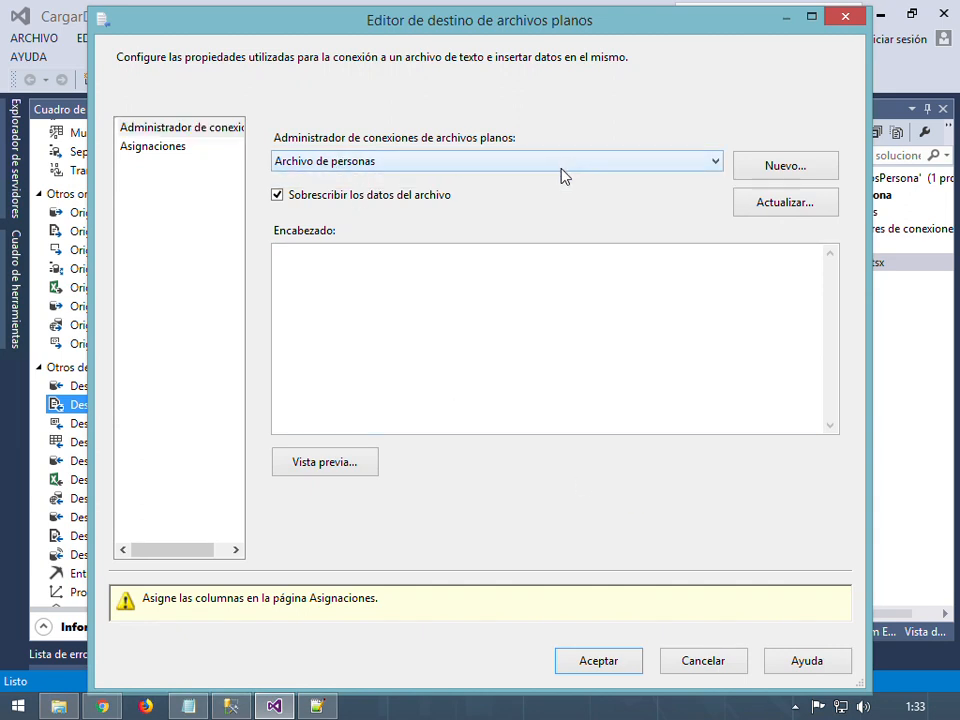
left_click(563, 166)
left_click(563, 178)
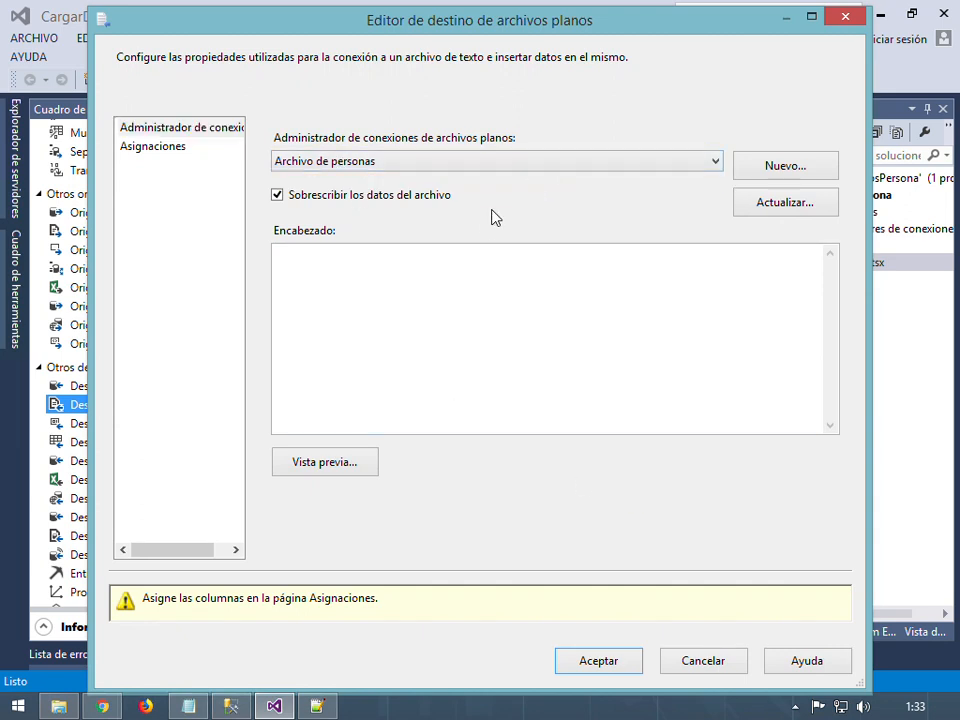
left_click(436, 162)
left_click(385, 180)
left_click(805, 176)
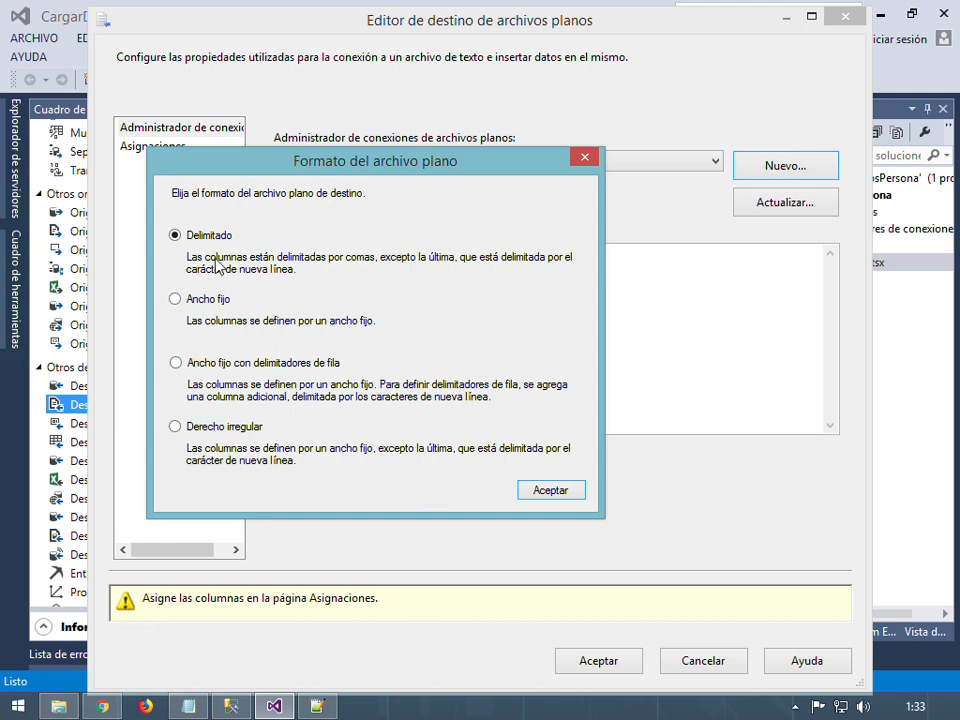
left_click_drag(306, 175, 441, 267)
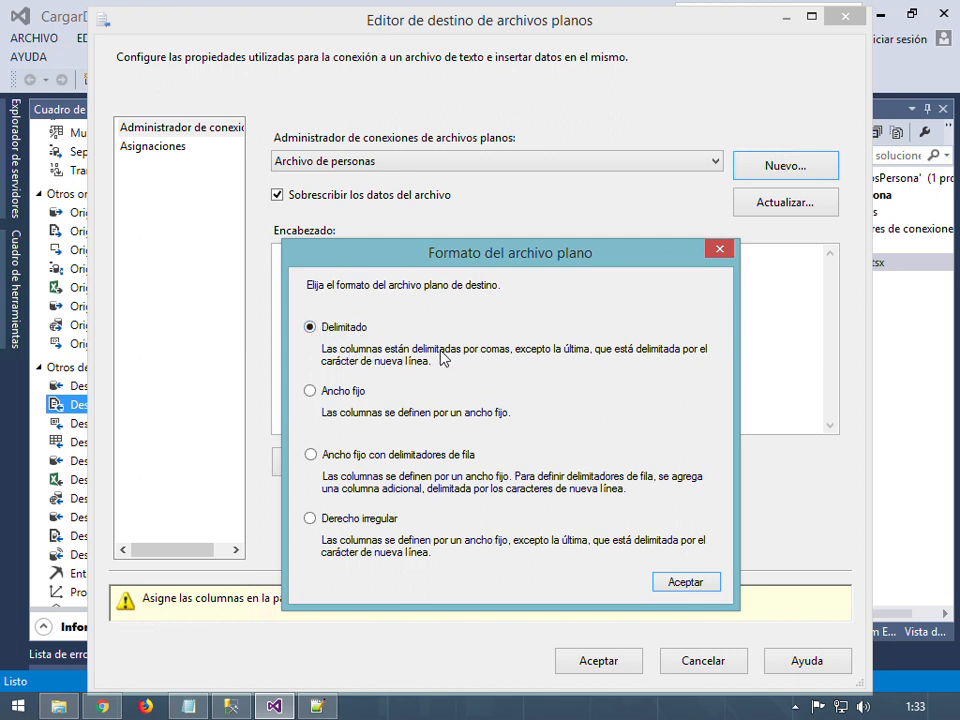
left_click(685, 583)
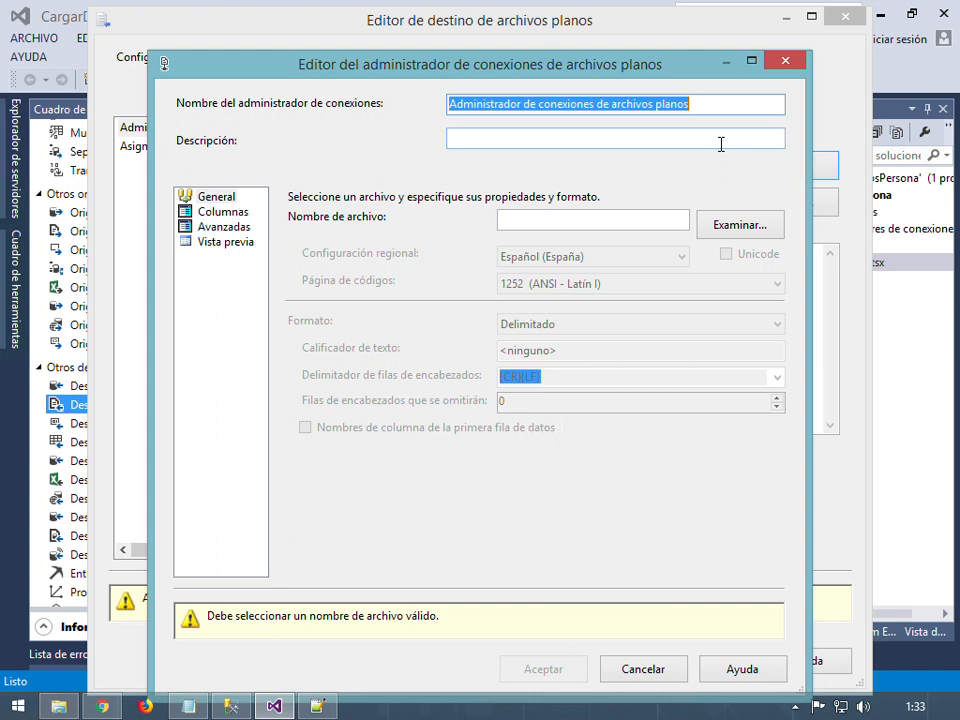
Name the connection 'Archivo de error de personas' and point it to D:\Data\ErrorPersonal.log
type("Archivo de e")
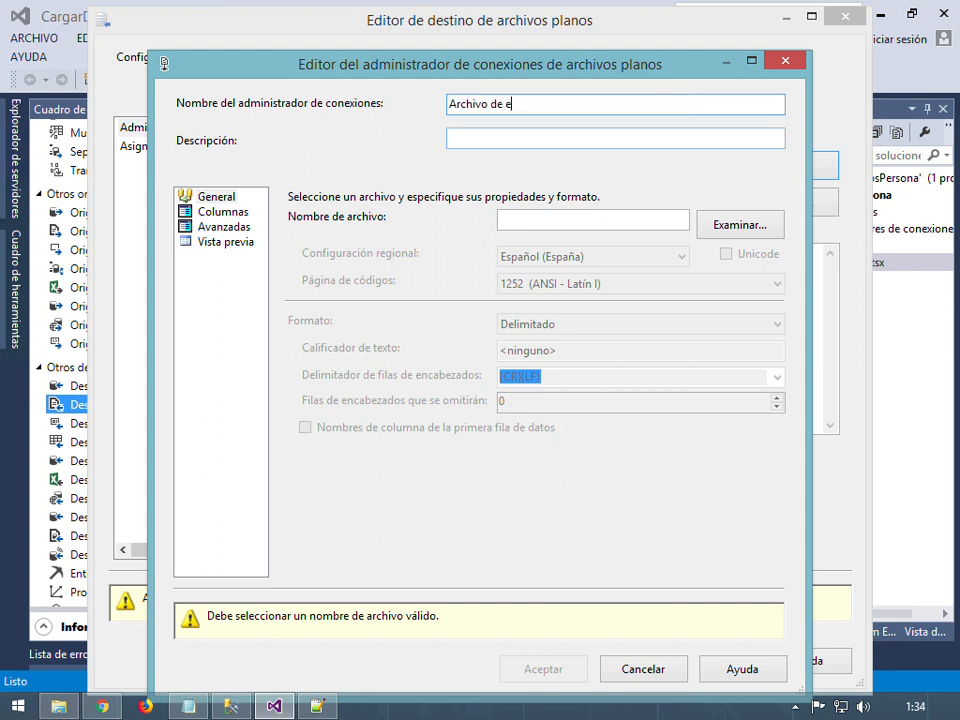
type("rorr")
key("BackSpace")
key("BackSpace")
key("BackSpace")
type("ror de personas")
left_click(728, 229)
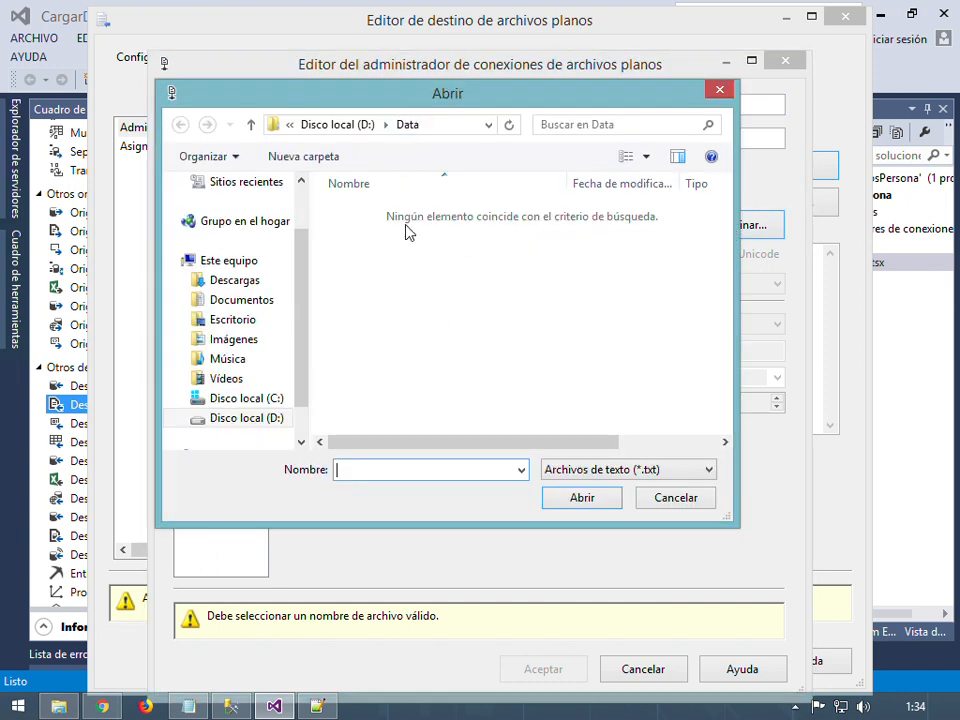
left_click(614, 470)
left_click(614, 470)
type("ErrorPE")
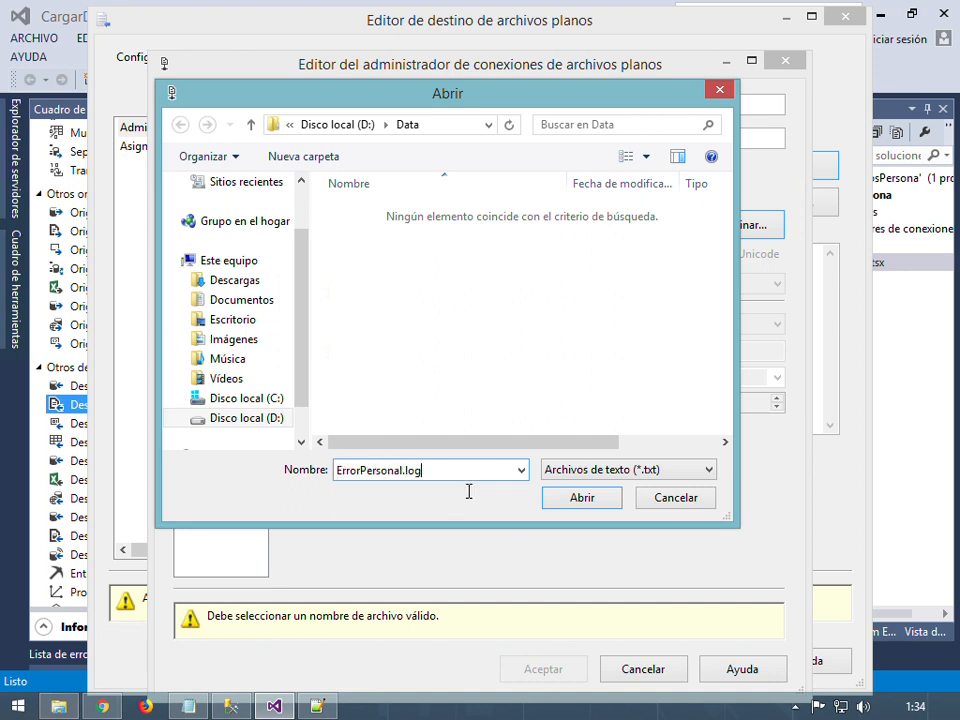
left_click(569, 505)
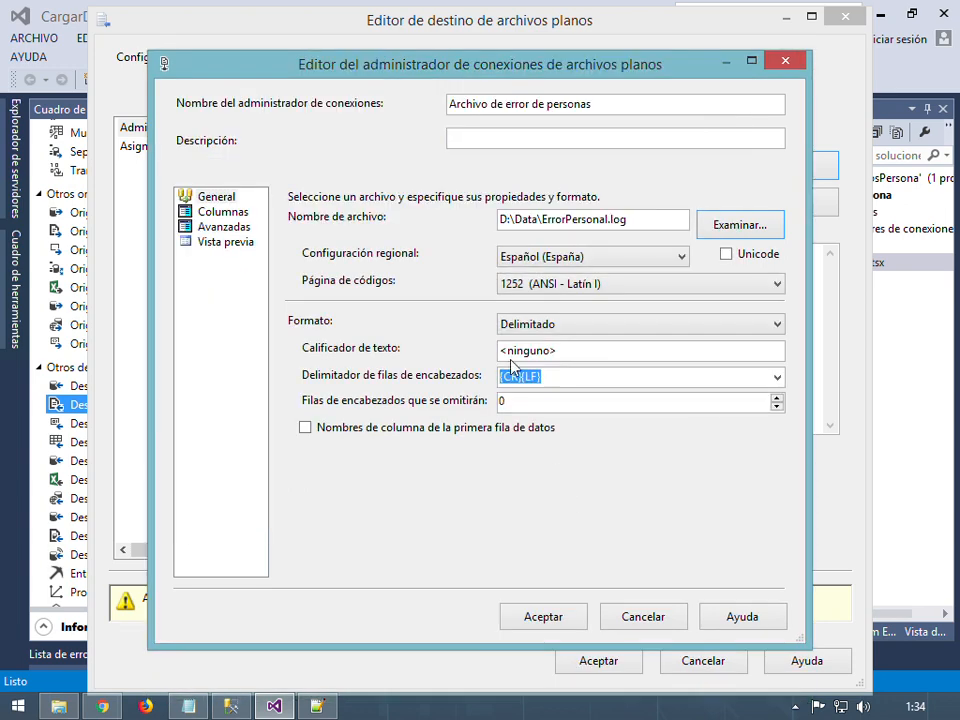
Review the Columnas and Avanzadas pages, then save the new error-file connection
left_click(232, 213)
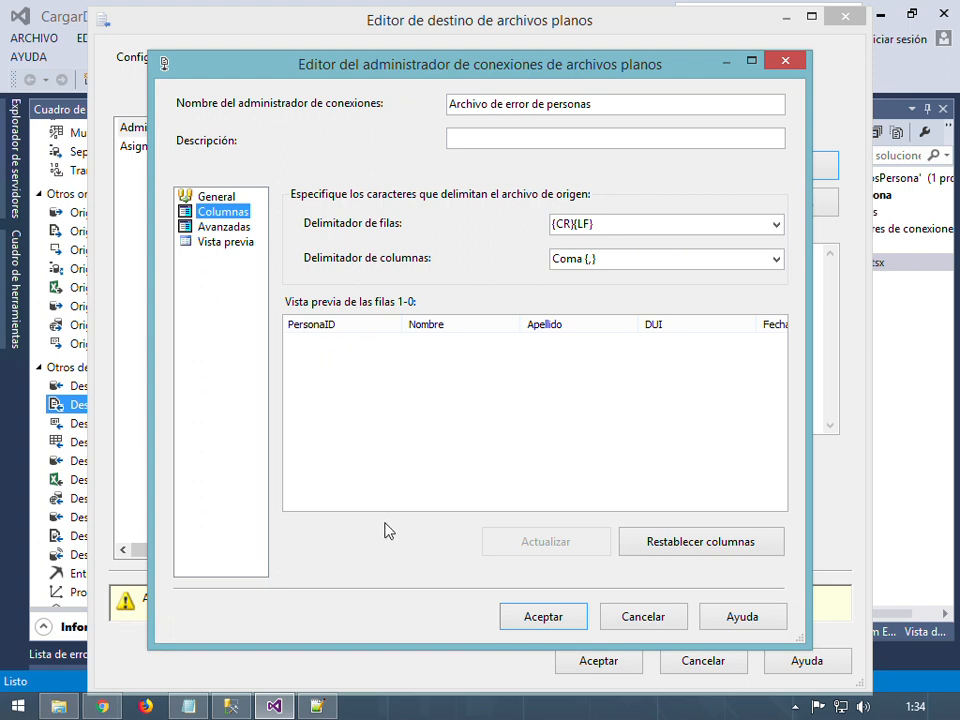
left_click(606, 386)
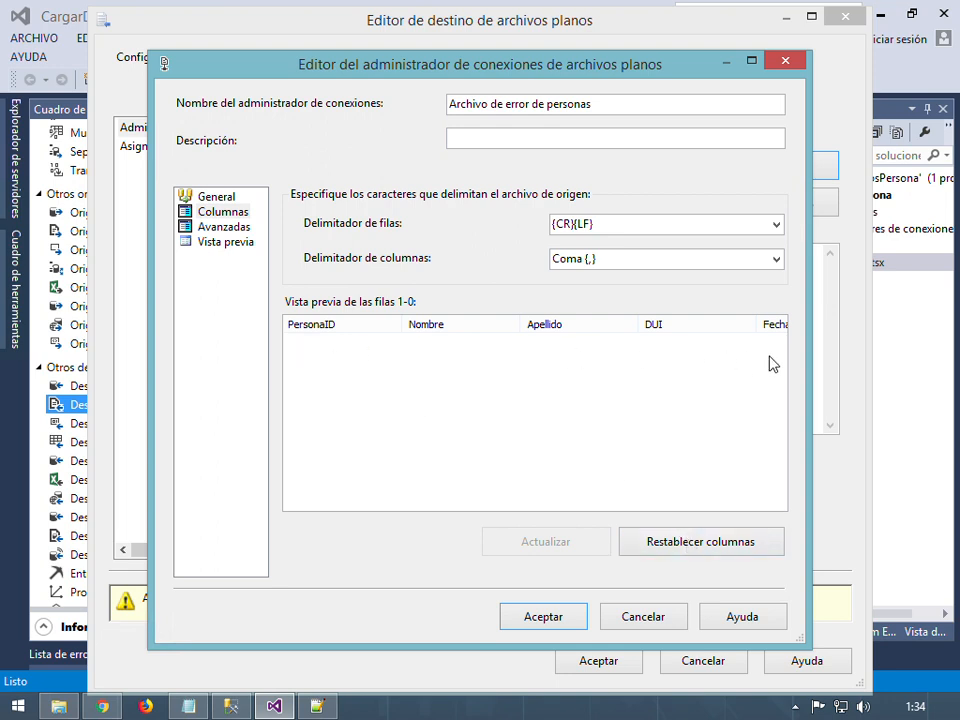
left_click(225, 228)
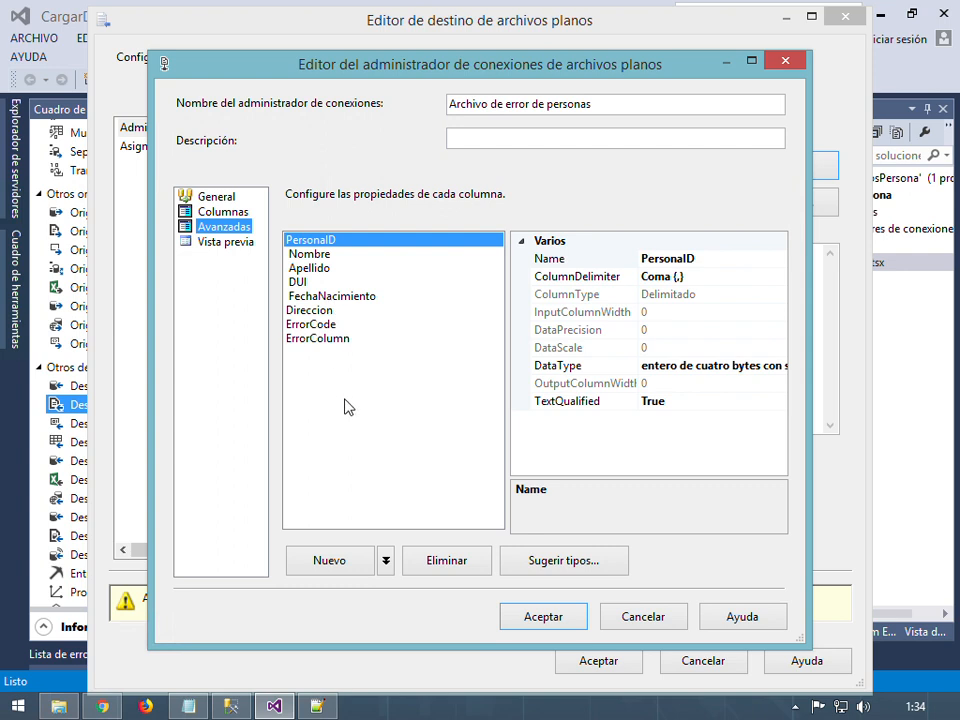
left_click(214, 199)
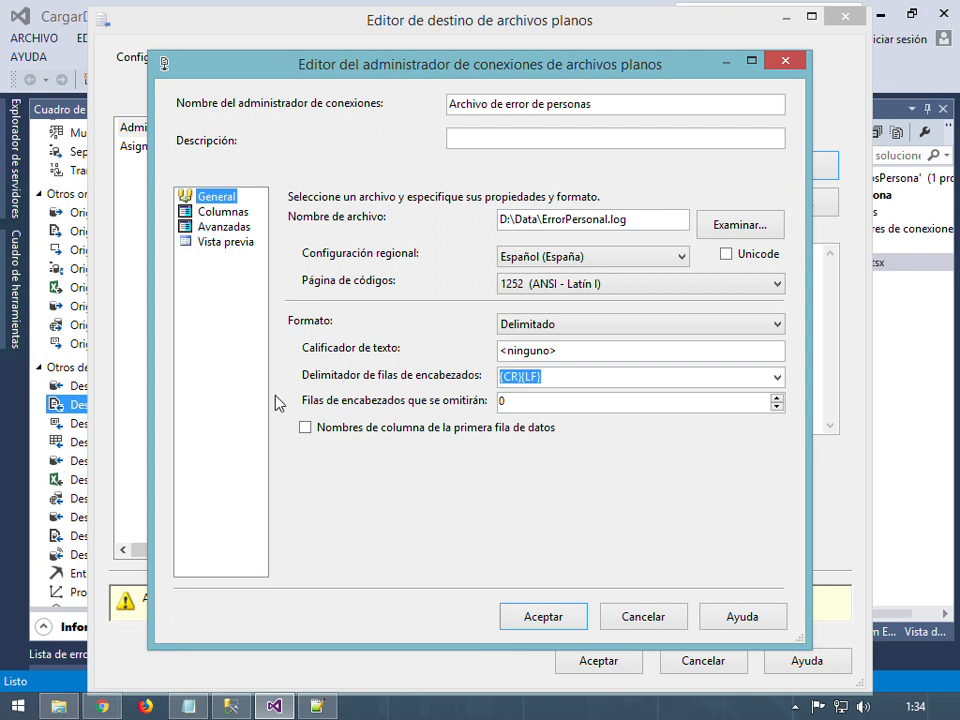
left_click(543, 617)
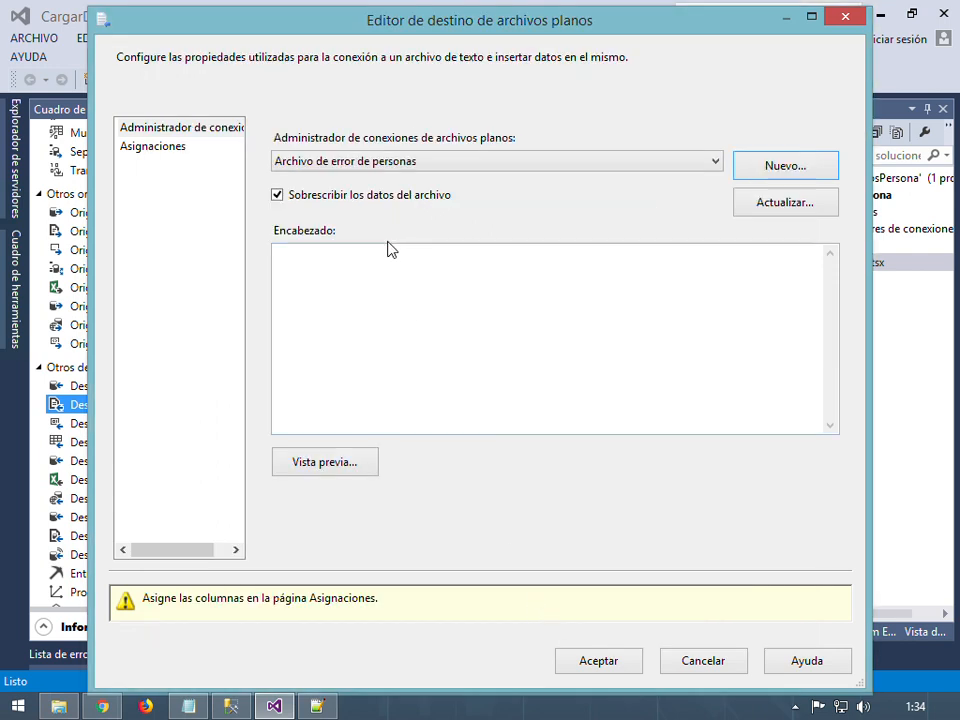
Verify the mappings link PersonalID through ErrorCode and ErrorColumn to same-named destination columns, then accept
left_click(472, 394)
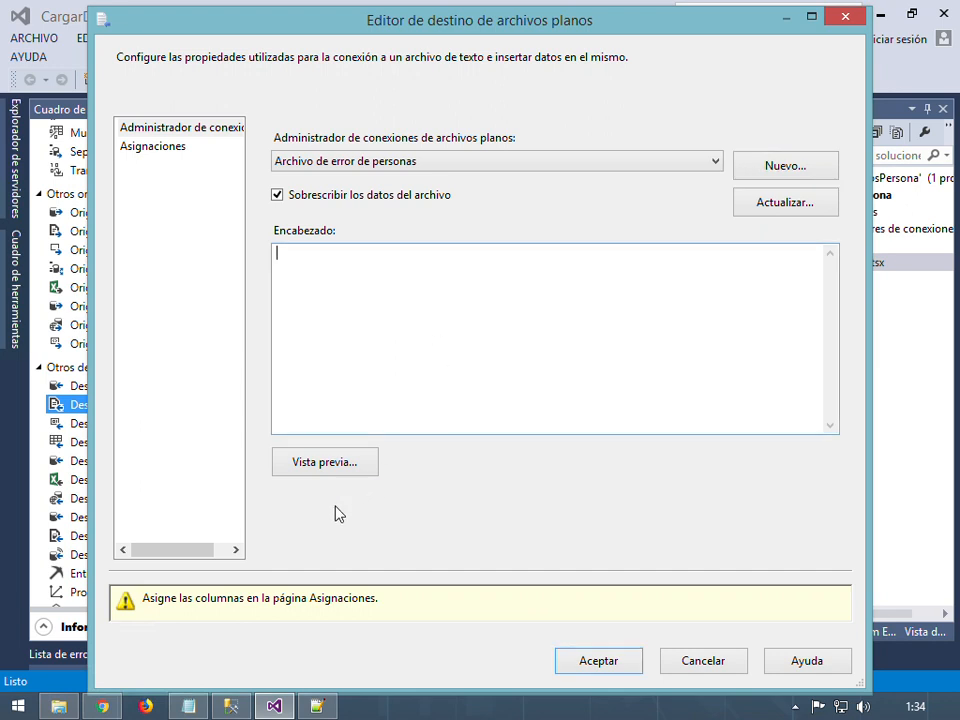
left_click(151, 147)
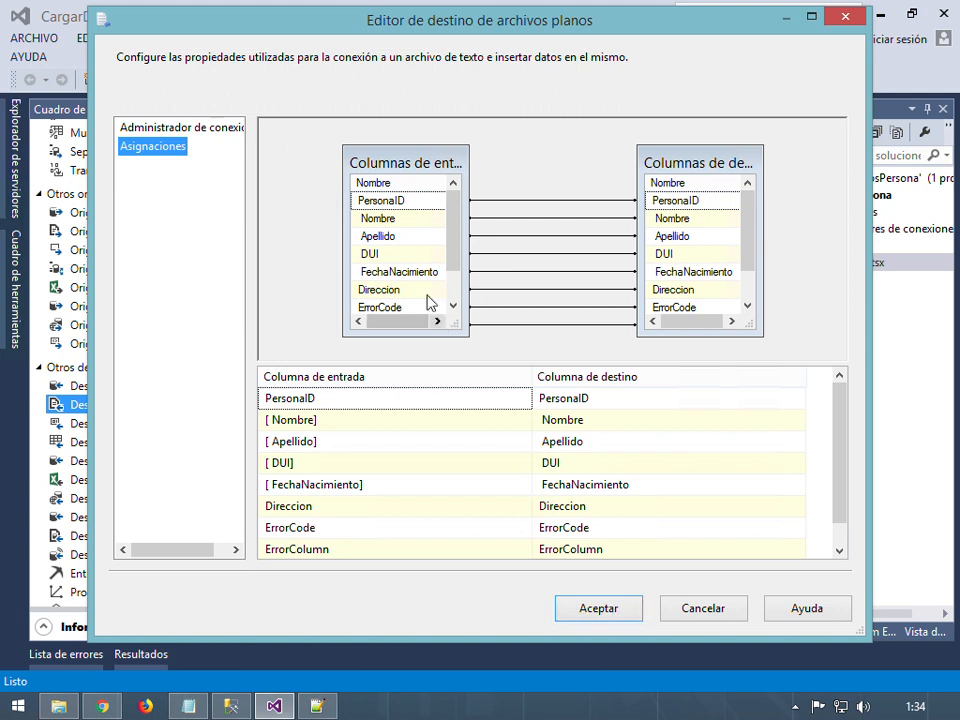
left_click(192, 128)
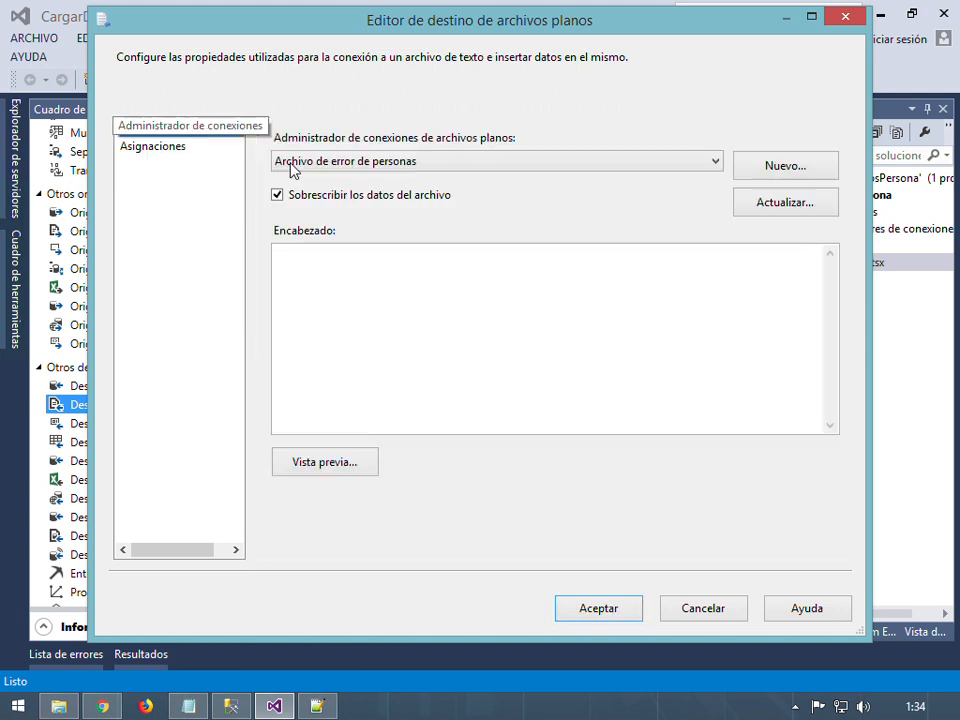
left_click(465, 162)
left_click(465, 162)
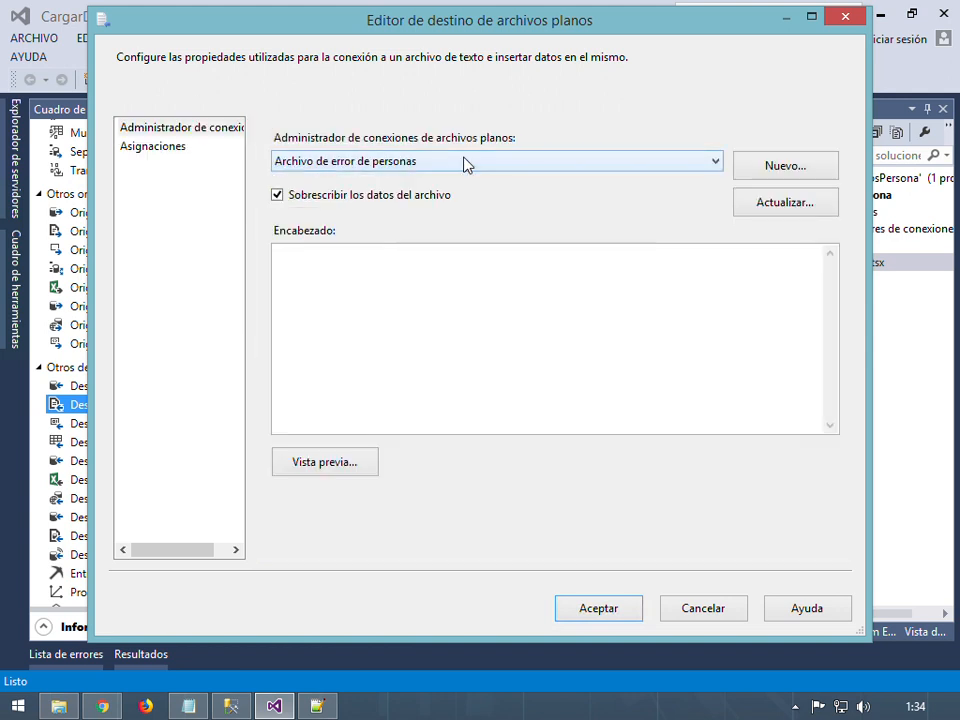
left_click(148, 148)
left_click_drag(450, 236, 456, 180)
left_click_drag(748, 225, 746, 326)
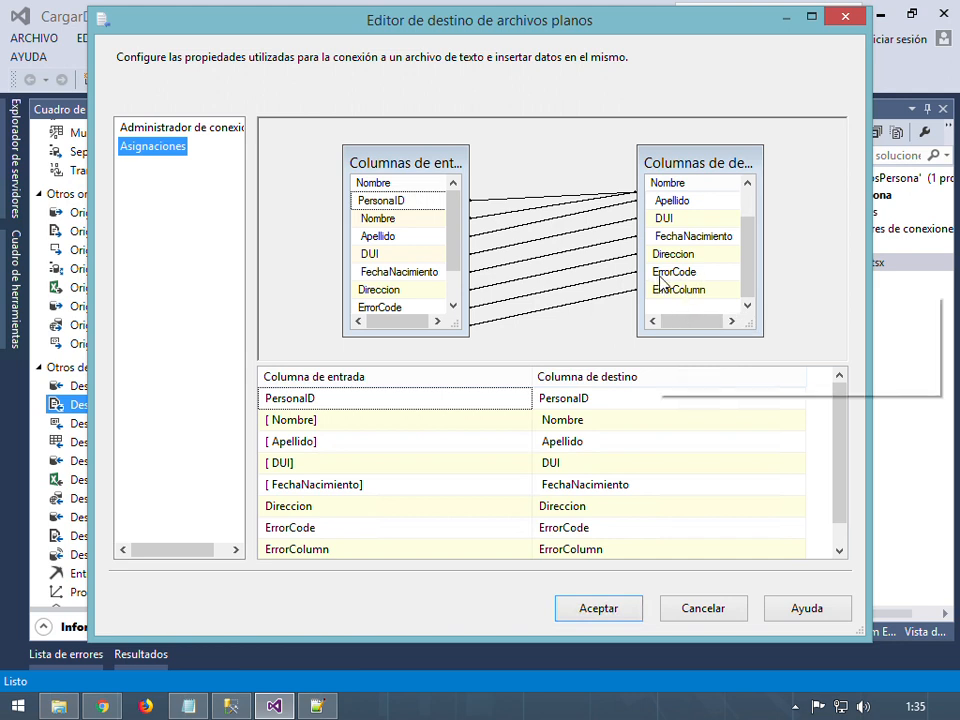
mouse_move(690, 280)
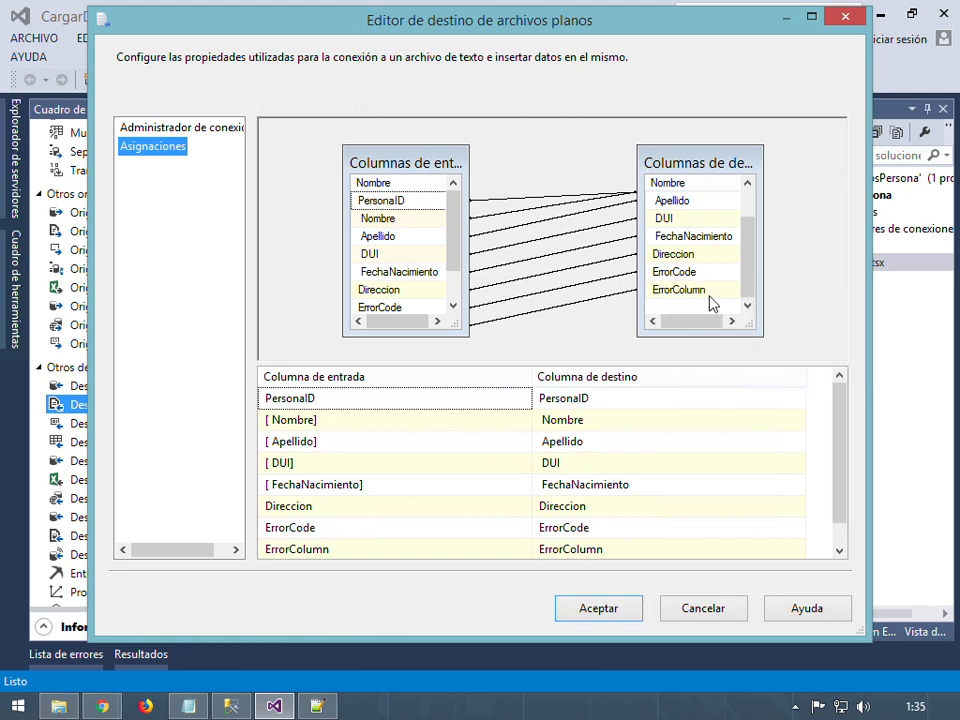
mouse_move(652, 303)
left_click_drag(749, 250, 755, 207)
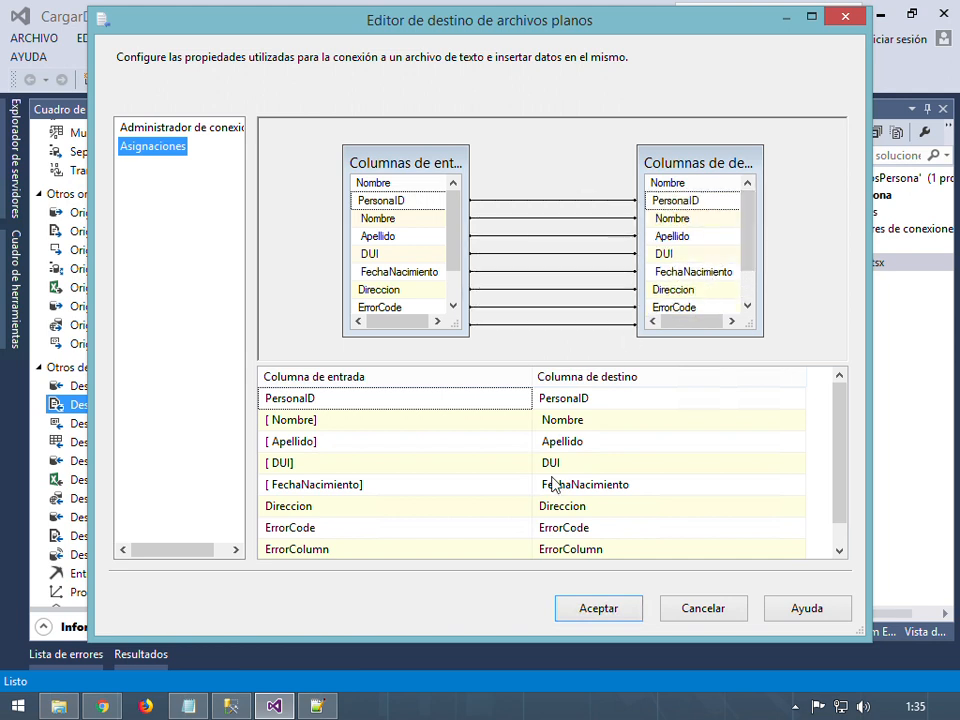
left_click(598, 610)
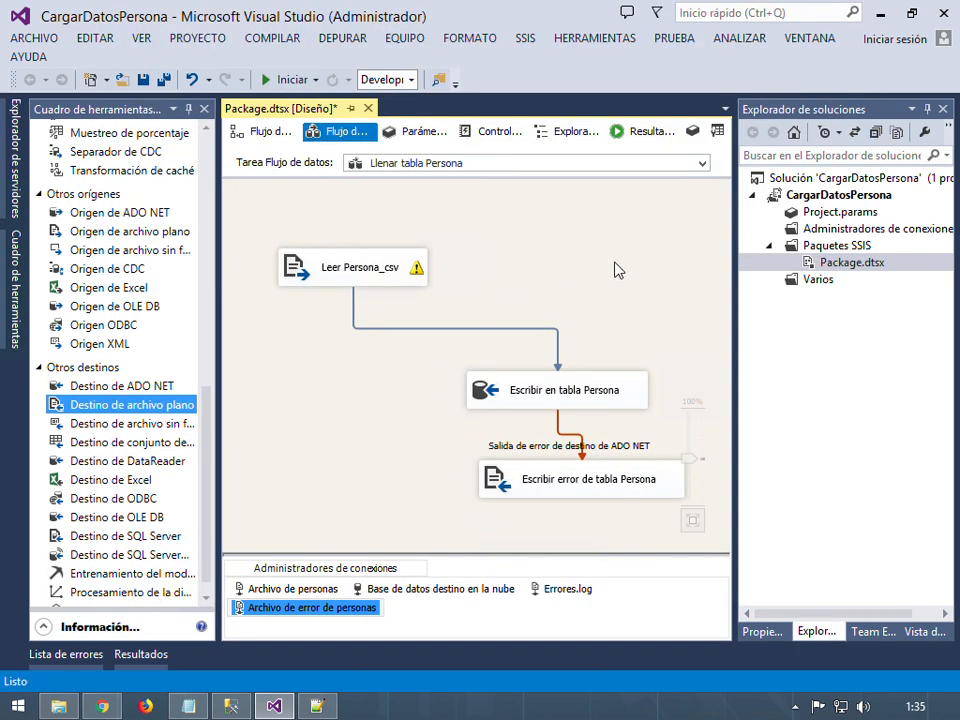
Save Package.dtsx and run it with Ejecutar paquete
left_click(614, 262)
left_click(164, 79)
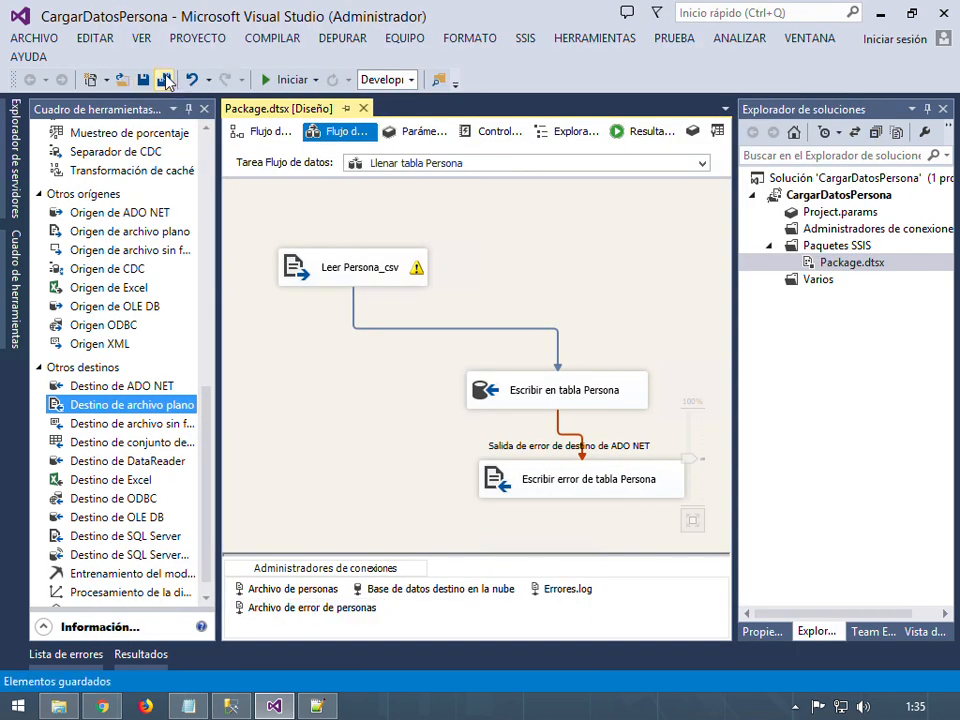
right_click(845, 268)
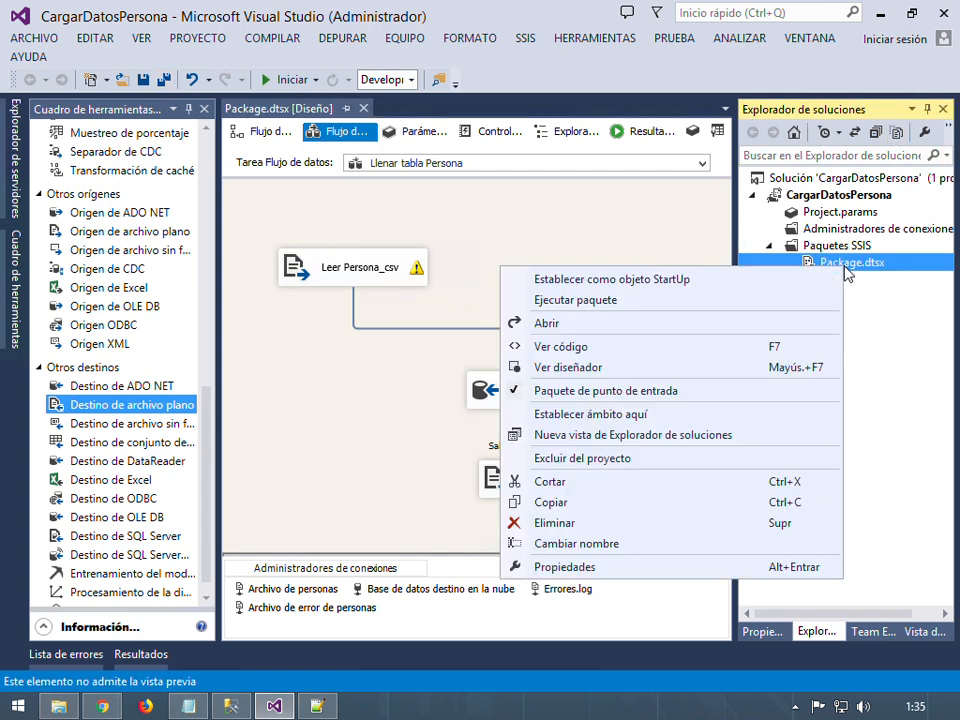
left_click(610, 301)
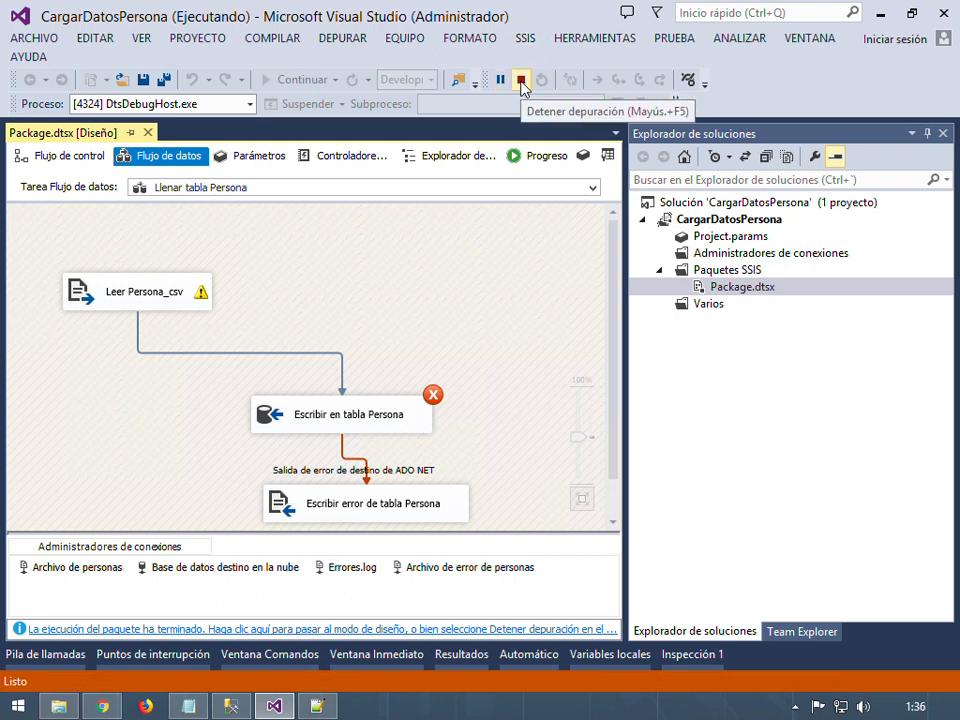
Check the Progreso log's ADO NET connection error, then stop debugging and return to design view
left_click(540, 155)
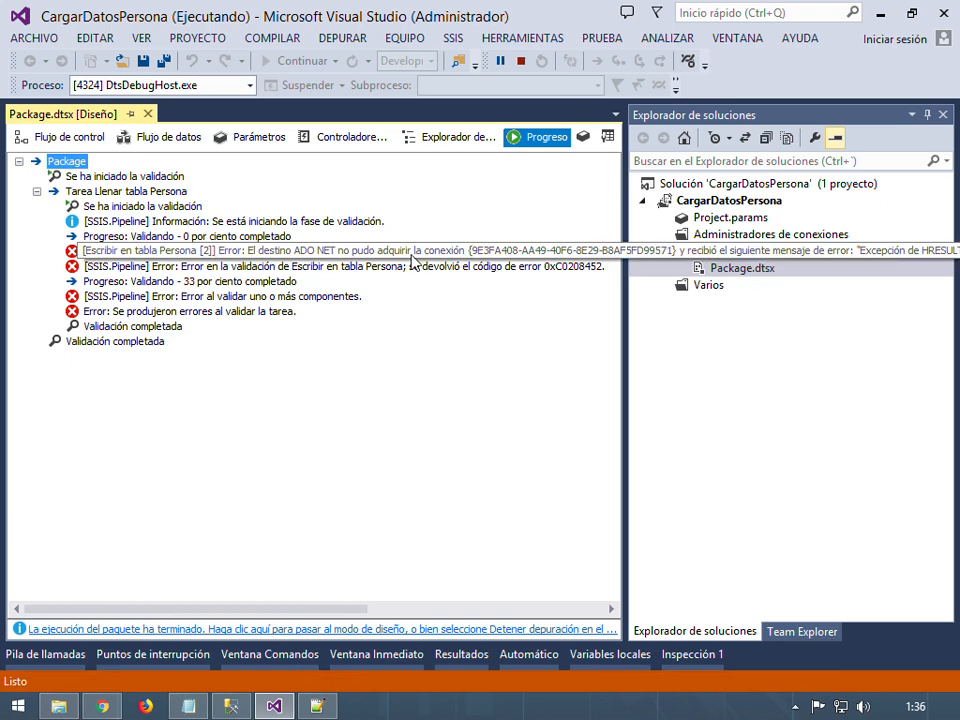
left_click(521, 61)
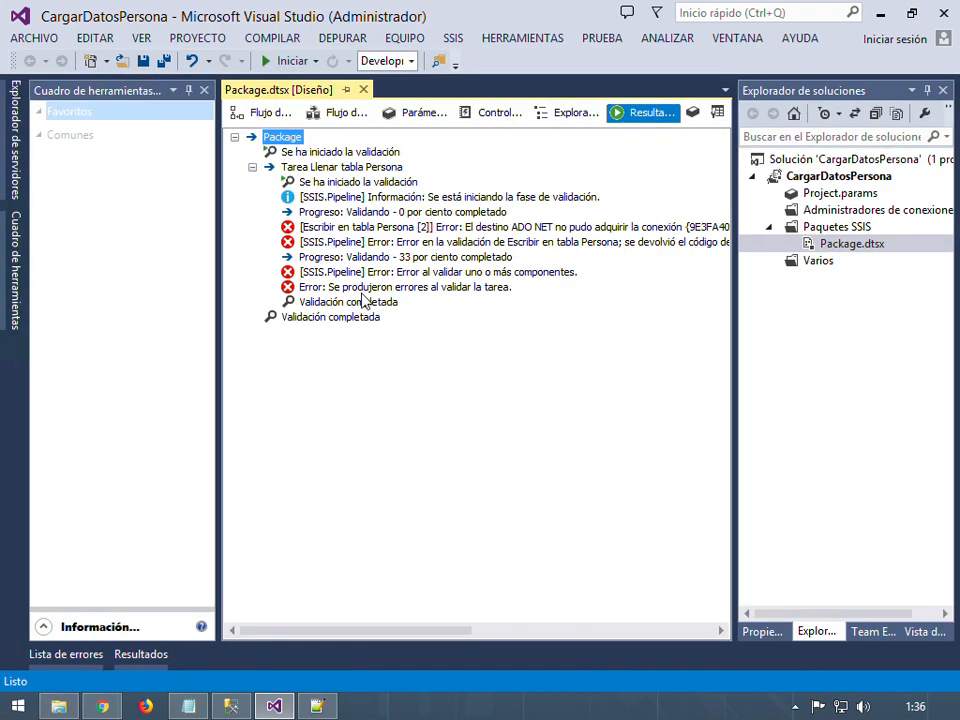
left_click(263, 115)
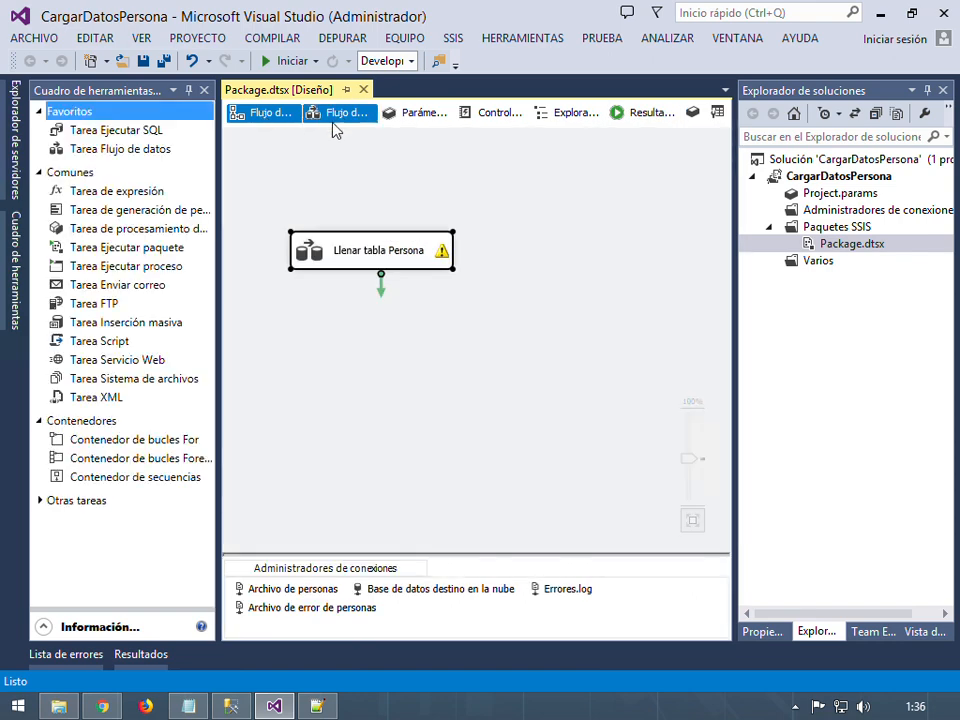
Re-enter the SQL Server password in the 'Base de datos destino en la nube' connection manager and confirm
left_click(344, 132)
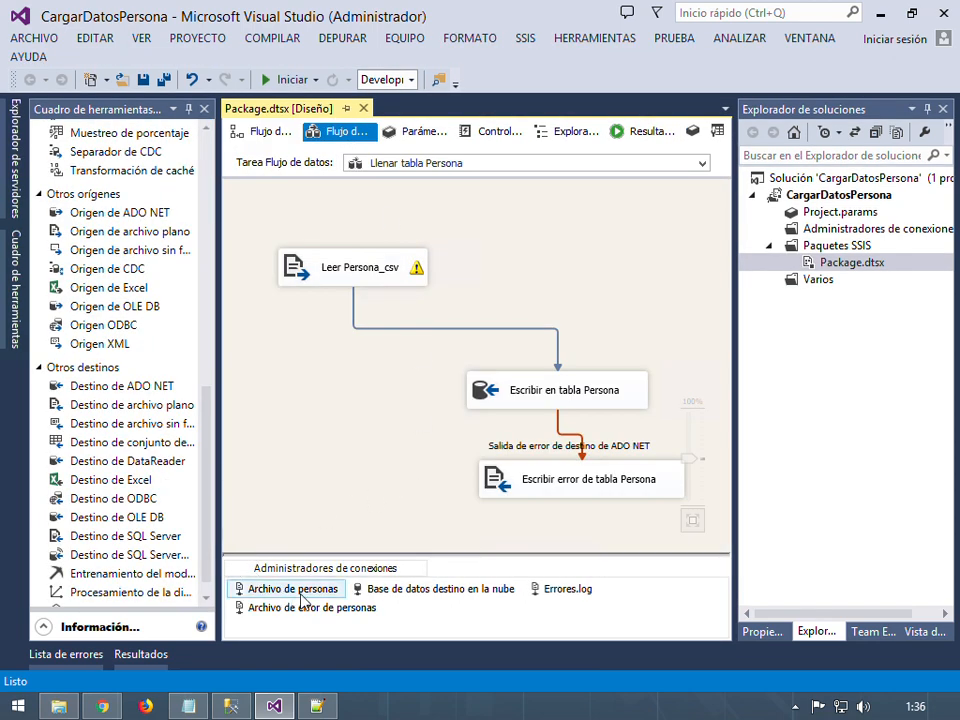
double_click(460, 590)
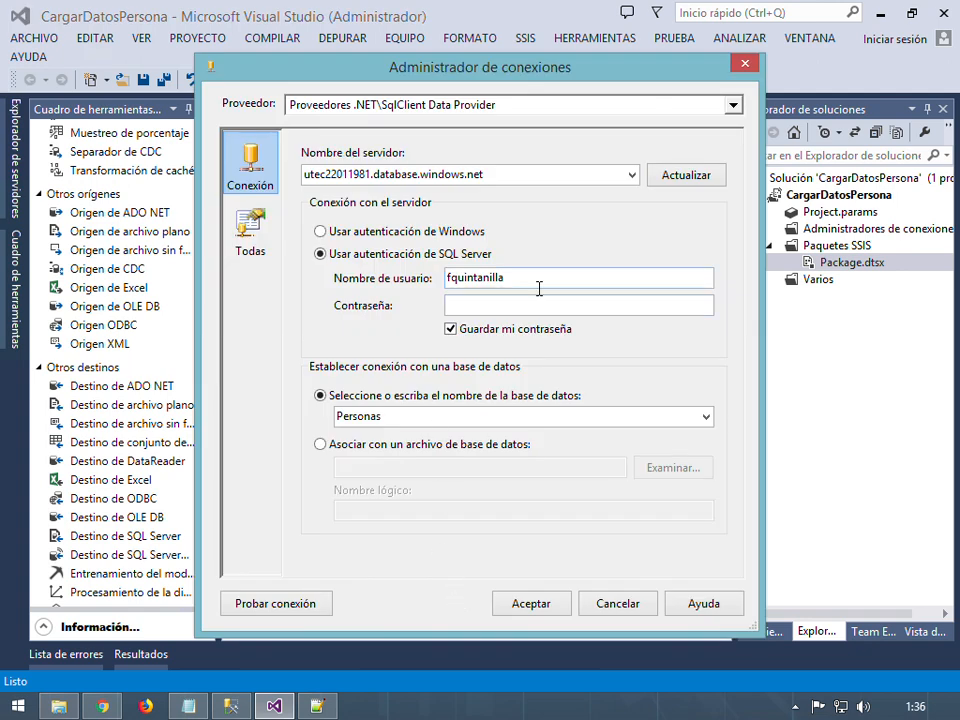
left_click(540, 307)
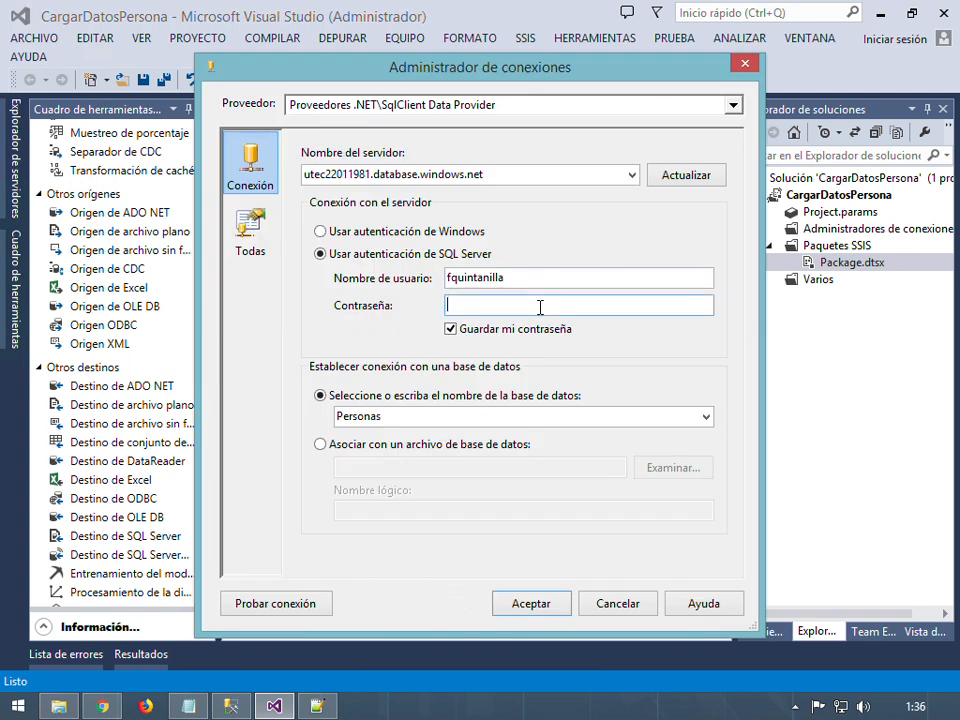
type("•••••••")
left_click(540, 604)
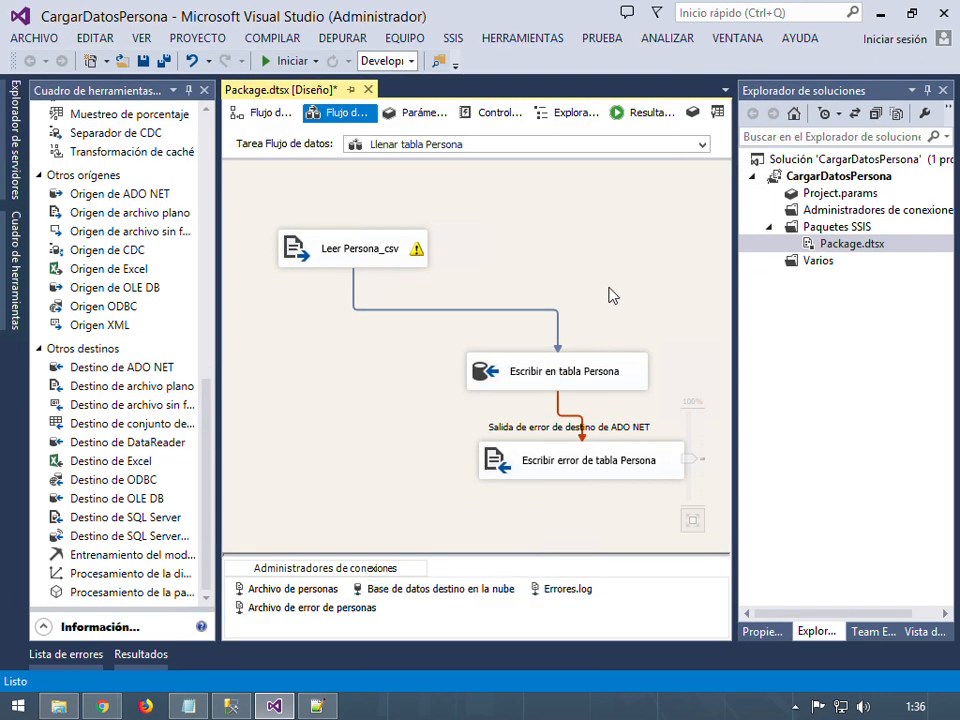
Run Package.dtsx again so source, table writer and error-file writer all succeed
left_click(845, 248)
right_click(845, 250)
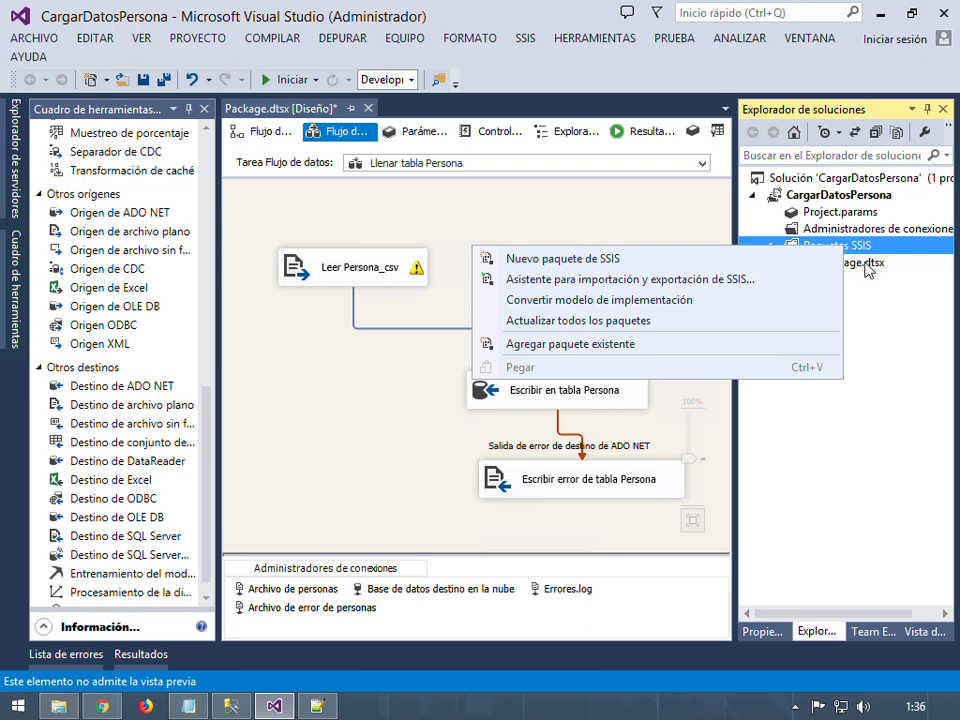
right_click(768, 263)
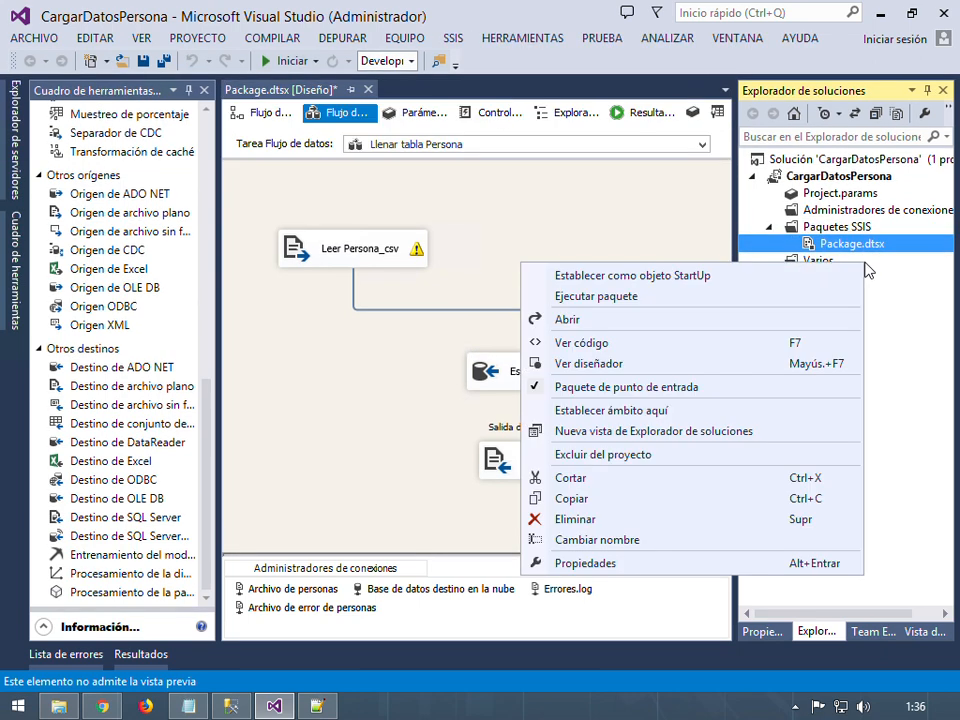
left_click(626, 298)
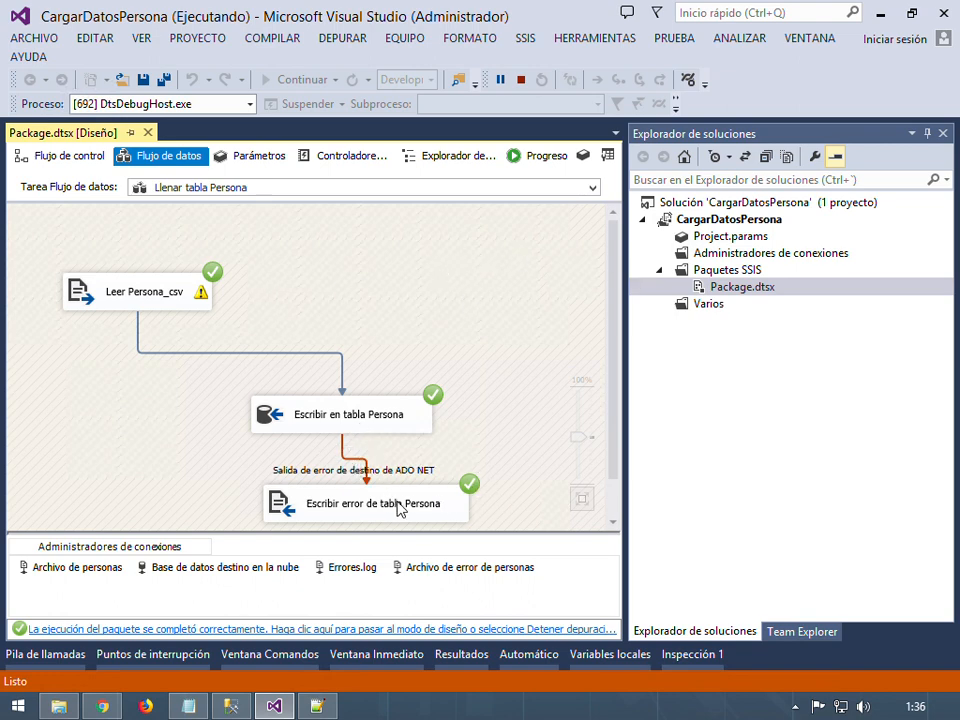
left_click(61, 708)
Open ErrorPersonal.log (0 KB) from the D: Data folder with Edit with Notepad++
left_click(378, 264)
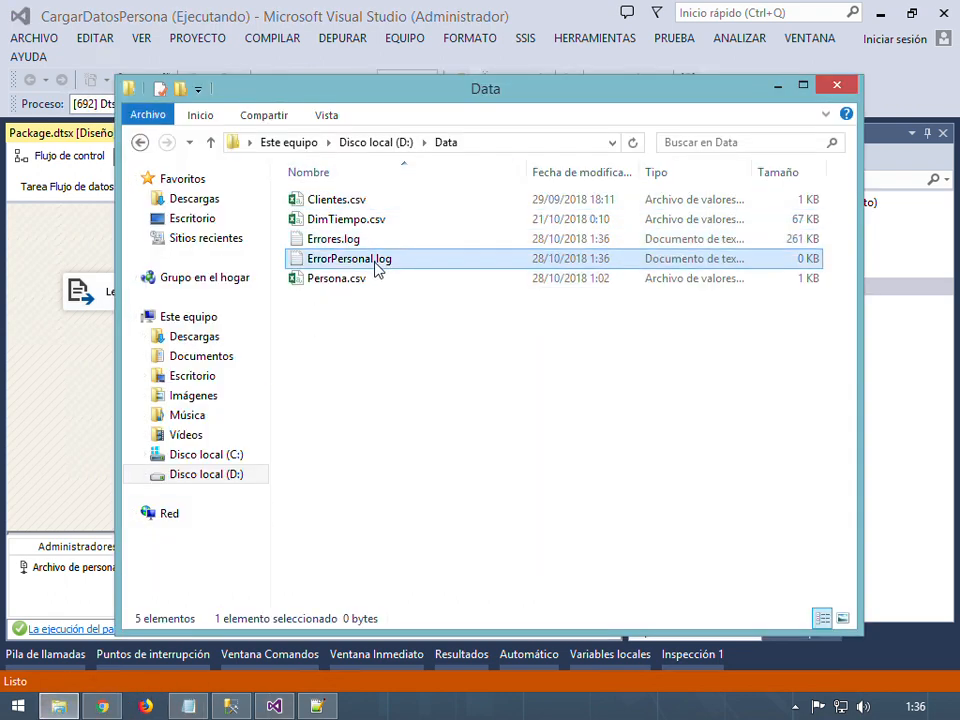
left_click(396, 321)
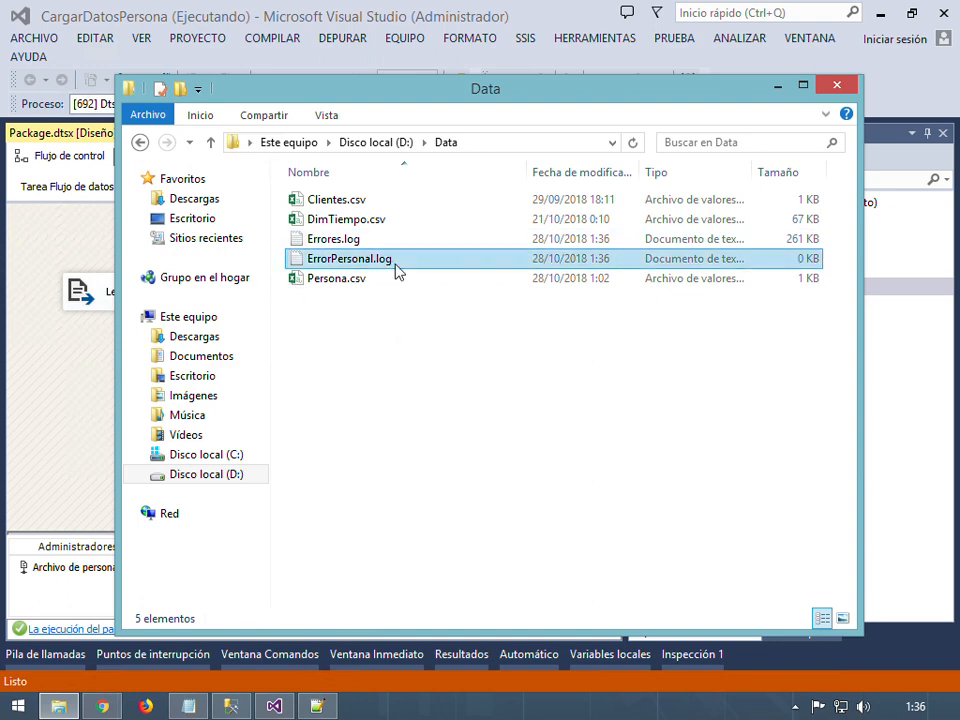
right_click(396, 268)
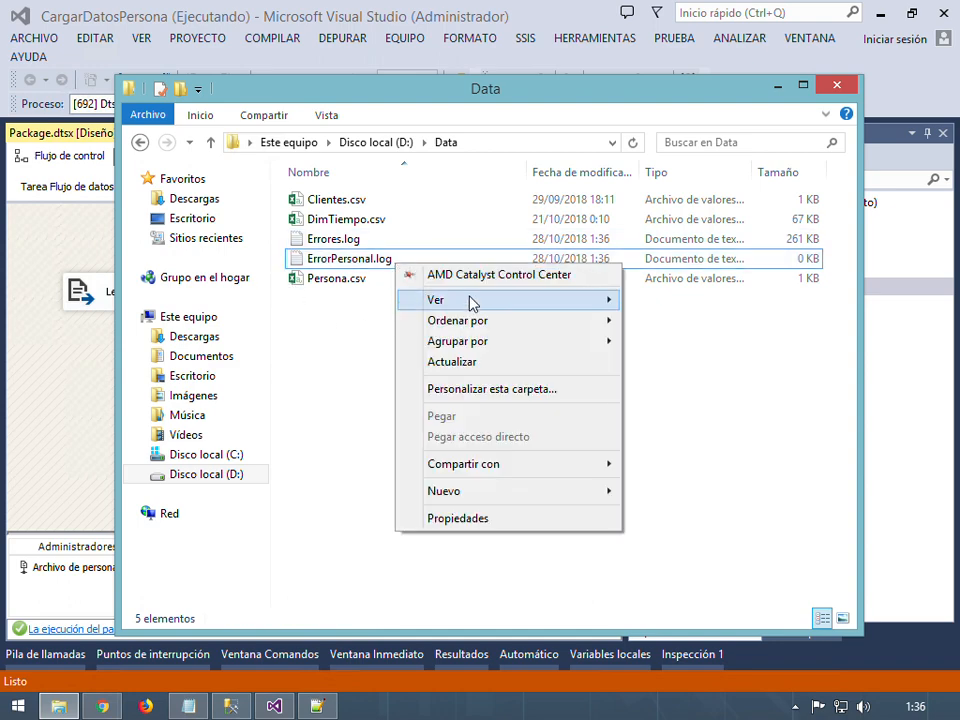
right_click(329, 263)
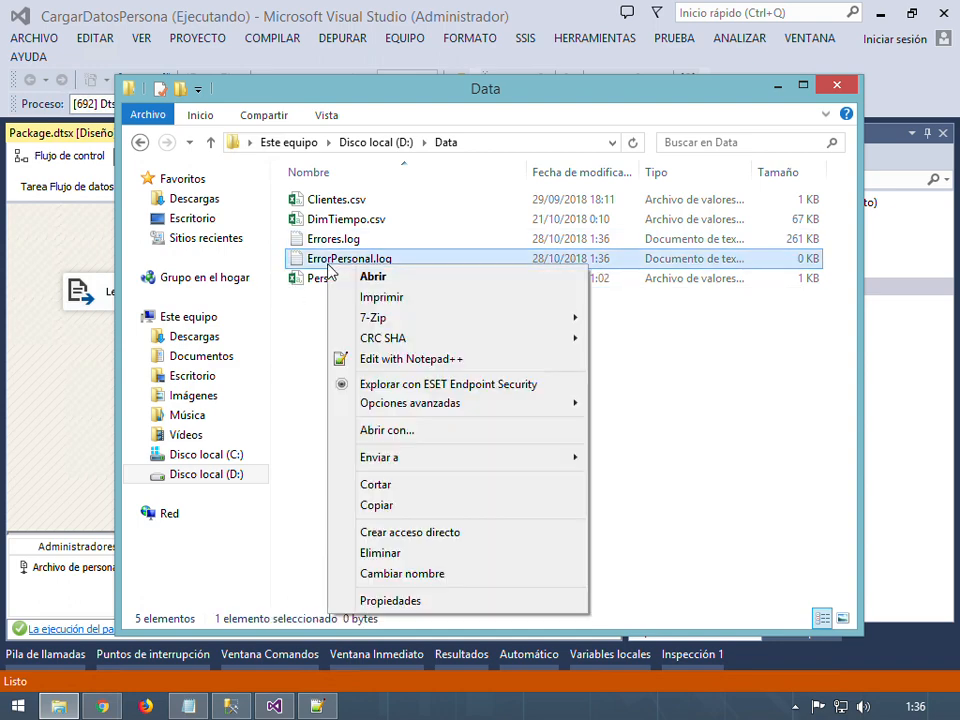
left_click(420, 362)
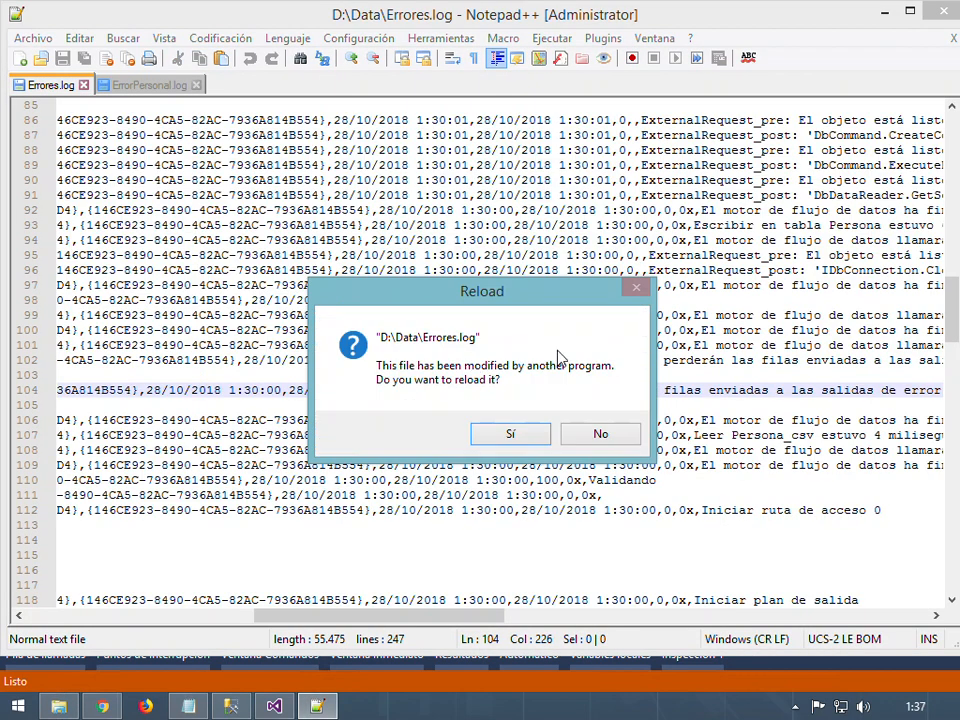
Reload Errores.log (now 584 lines), confirm ErrorPersonal.log is empty, and close Notepad++
left_click(515, 437)
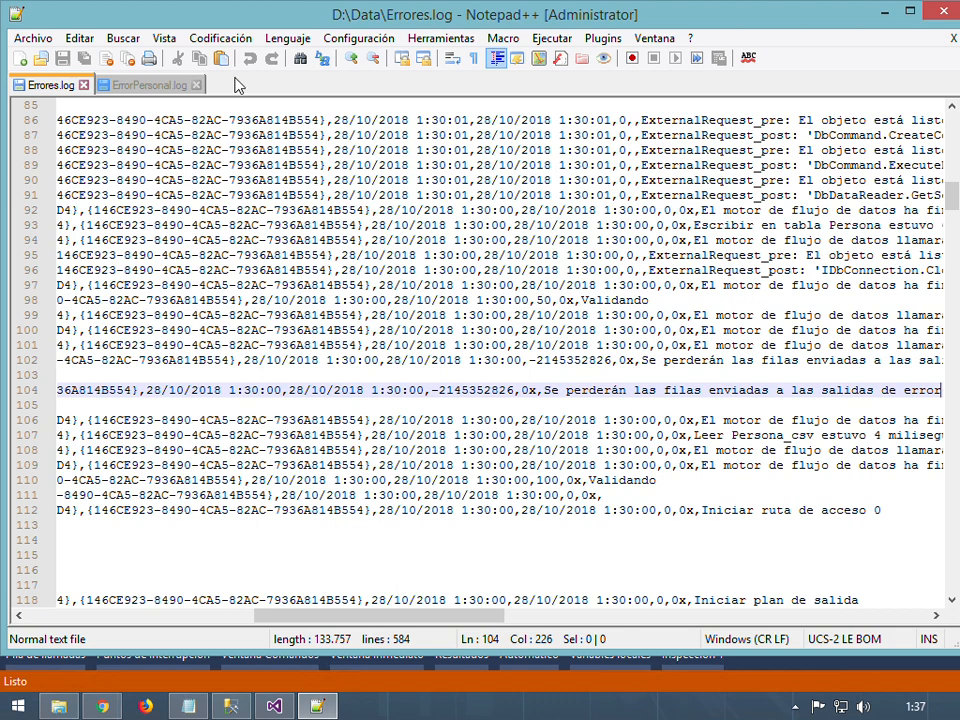
left_click(130, 86)
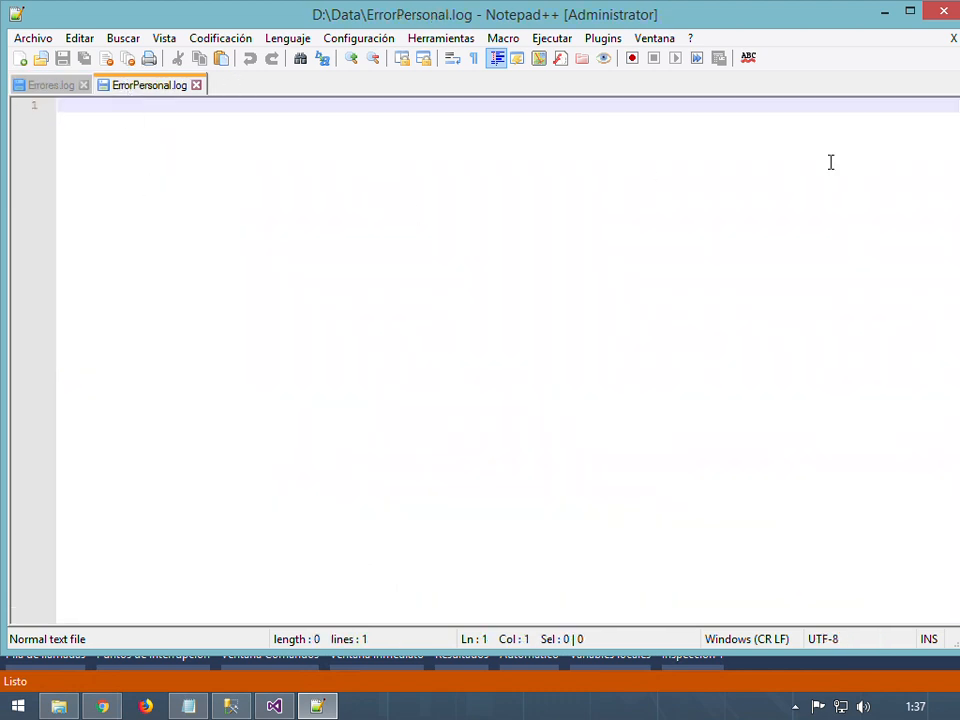
mouse_move(944, 20)
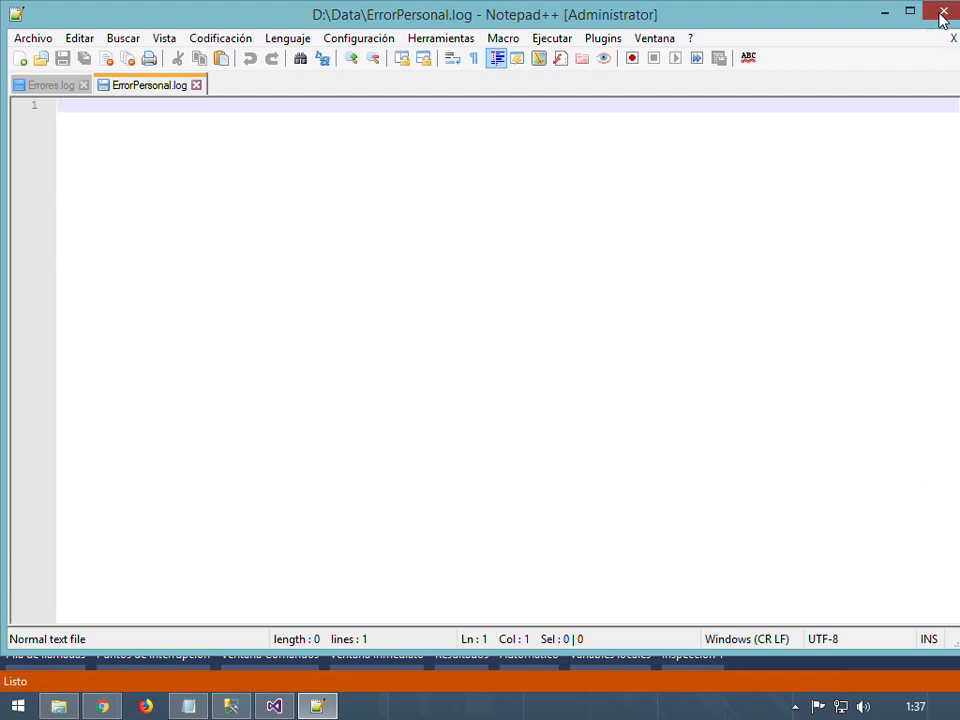
left_click(944, 14)
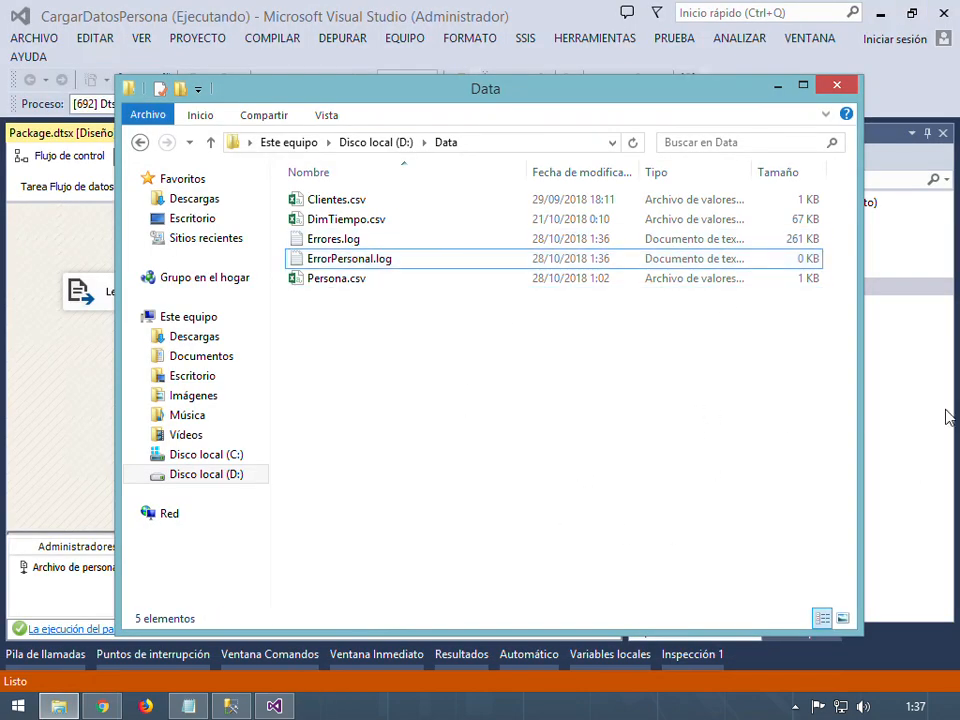
Stop the running debug session and add a data viewer to the source-to-destination path
left_click(912, 421)
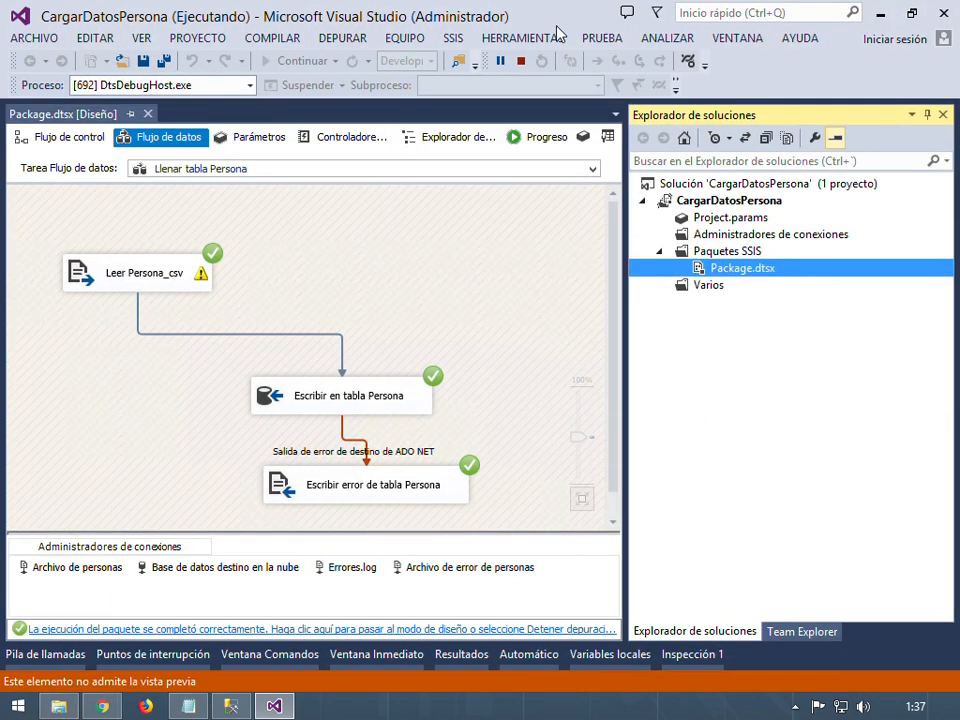
left_click(520, 61)
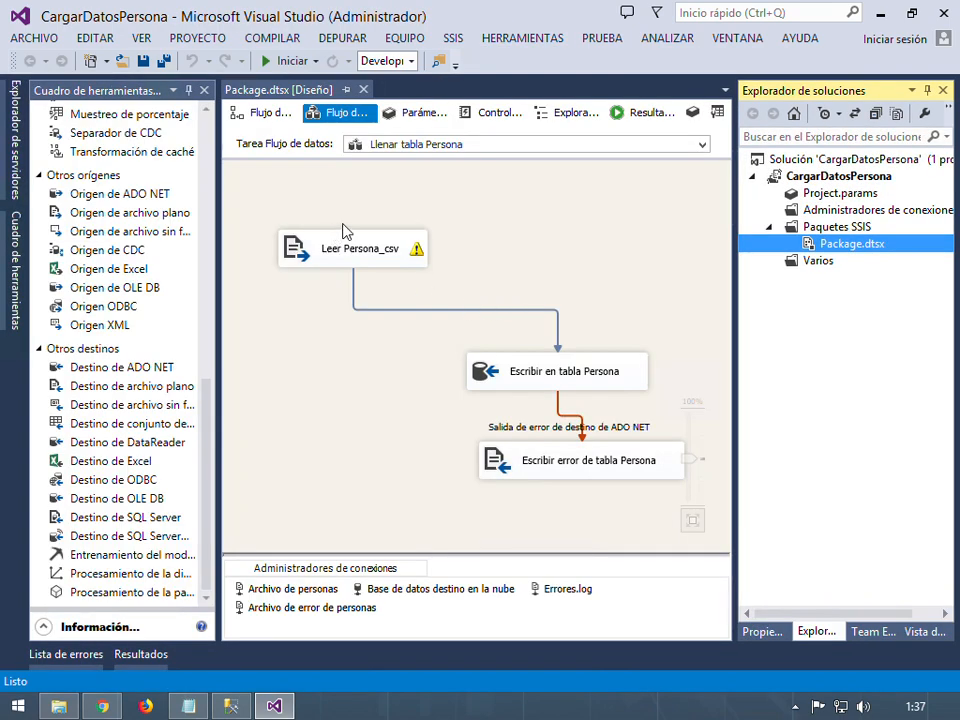
right_click(436, 318)
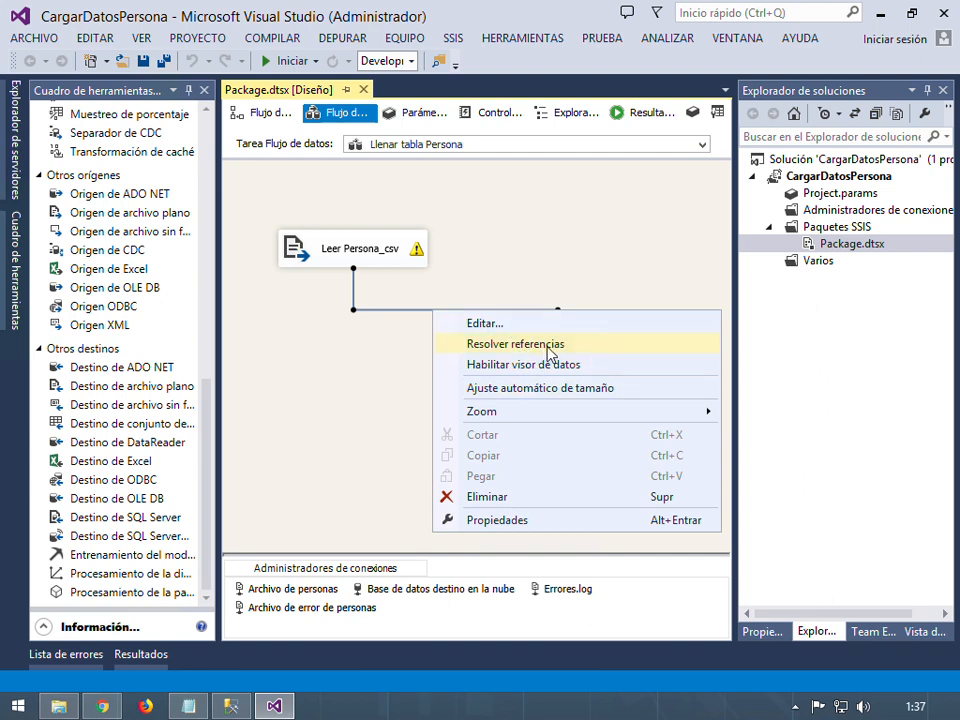
left_click(572, 366)
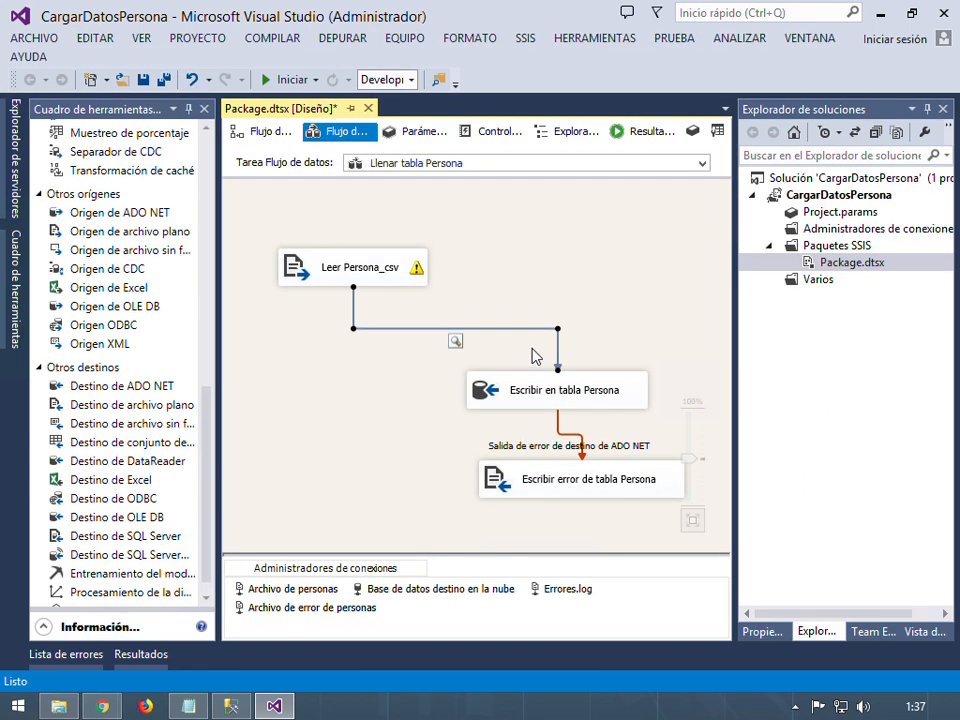
Enable a data viewer (Habilitar visor de datos) on the ADO NET error output path
right_click(569, 438)
key("Escape")
right_click(572, 444)
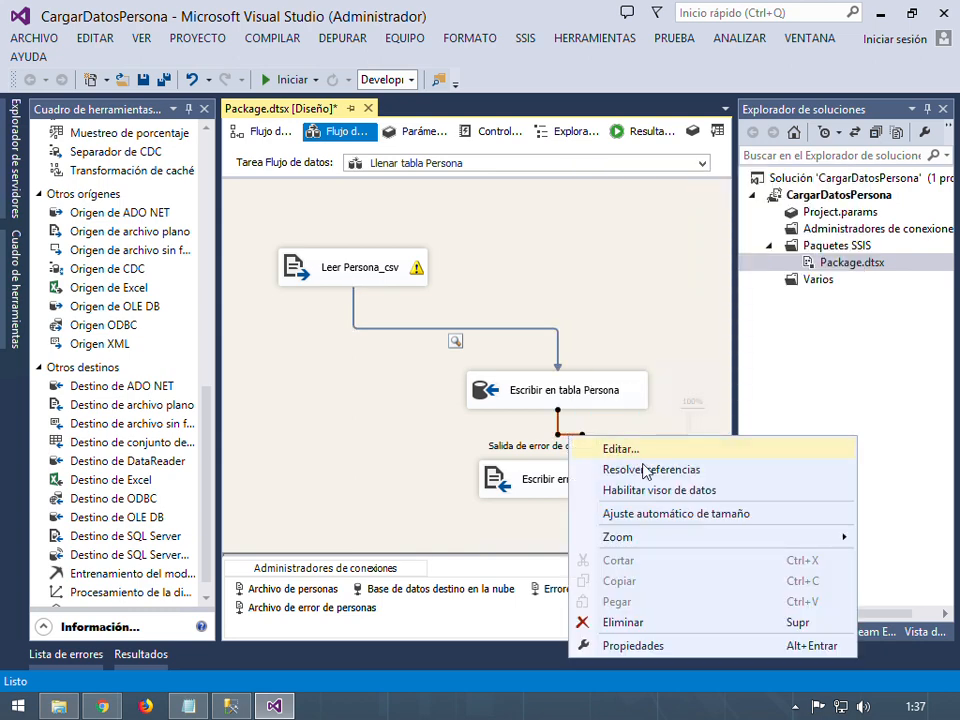
left_click(706, 491)
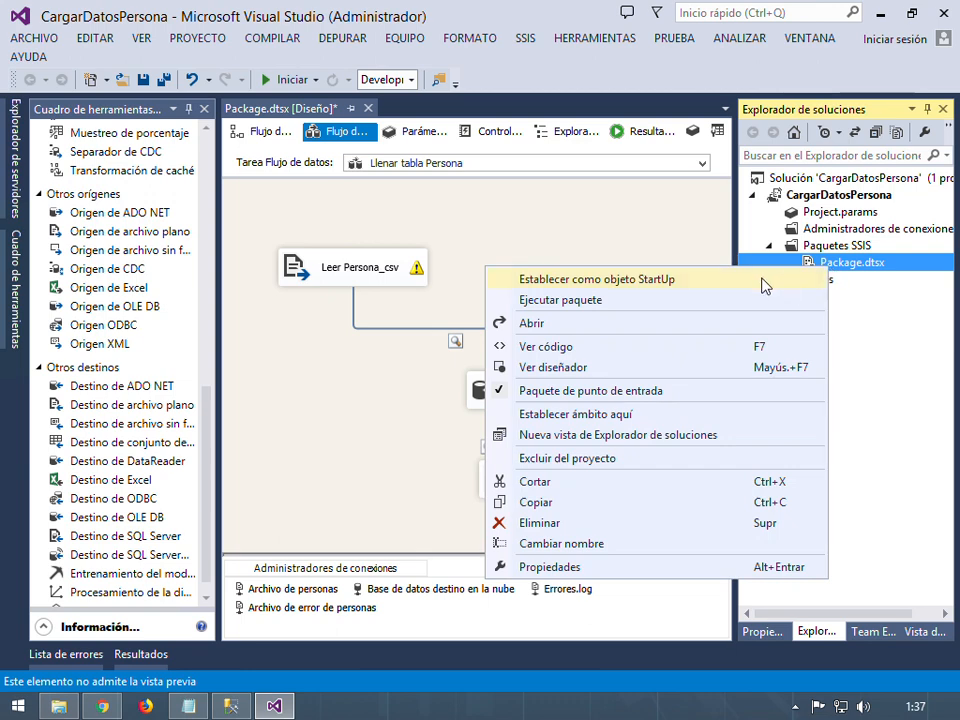
Run the package to a successful finish, then stop debugging to return to design mode
left_click(560, 300)
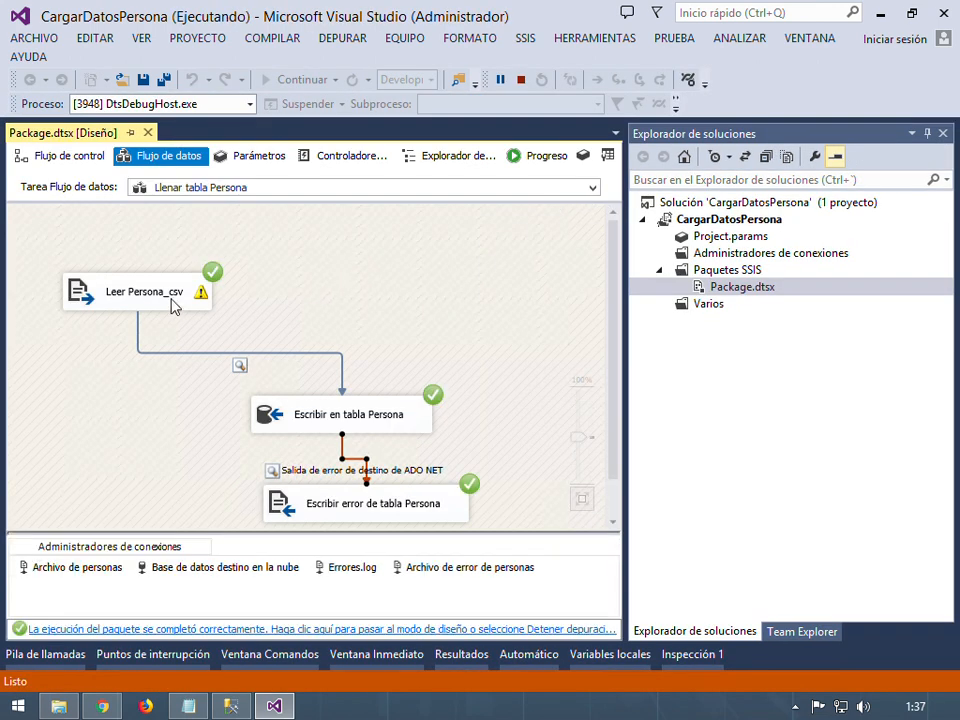
mouse_move(143, 298)
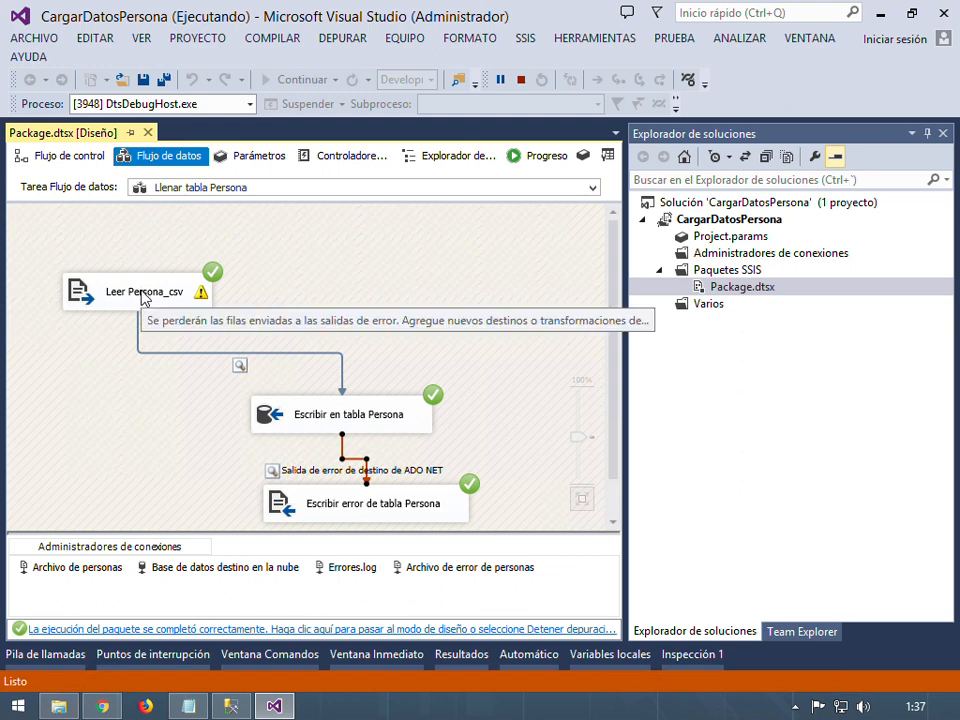
left_click(242, 369)
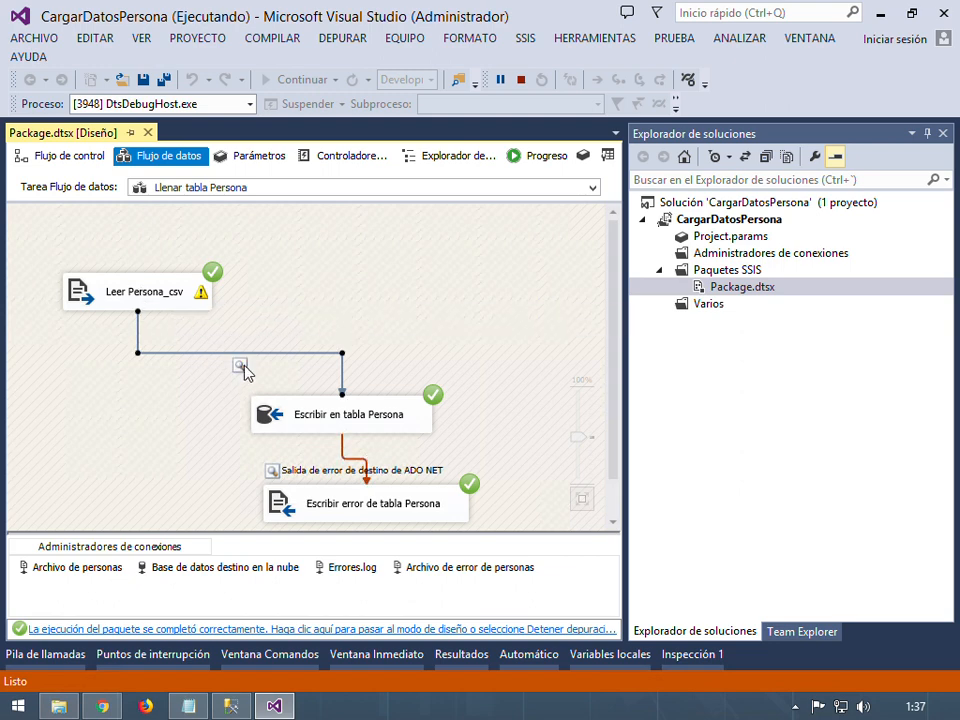
left_click(521, 79)
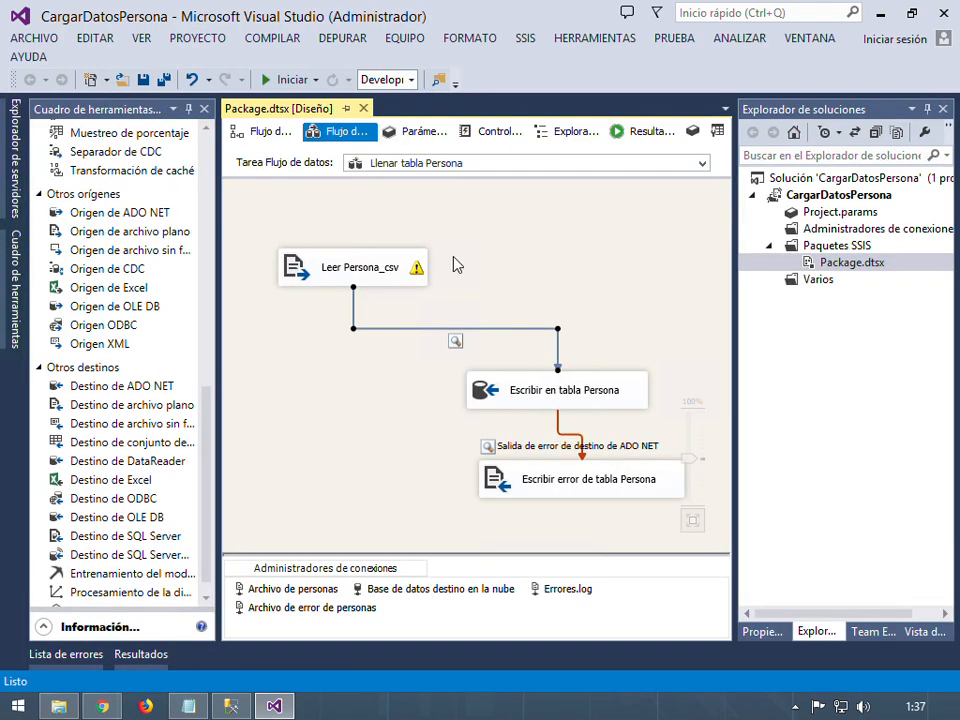
In Leer Persona_csv's Salida de error page, apply Error de componente to all six column rows
mouse_move(421, 279)
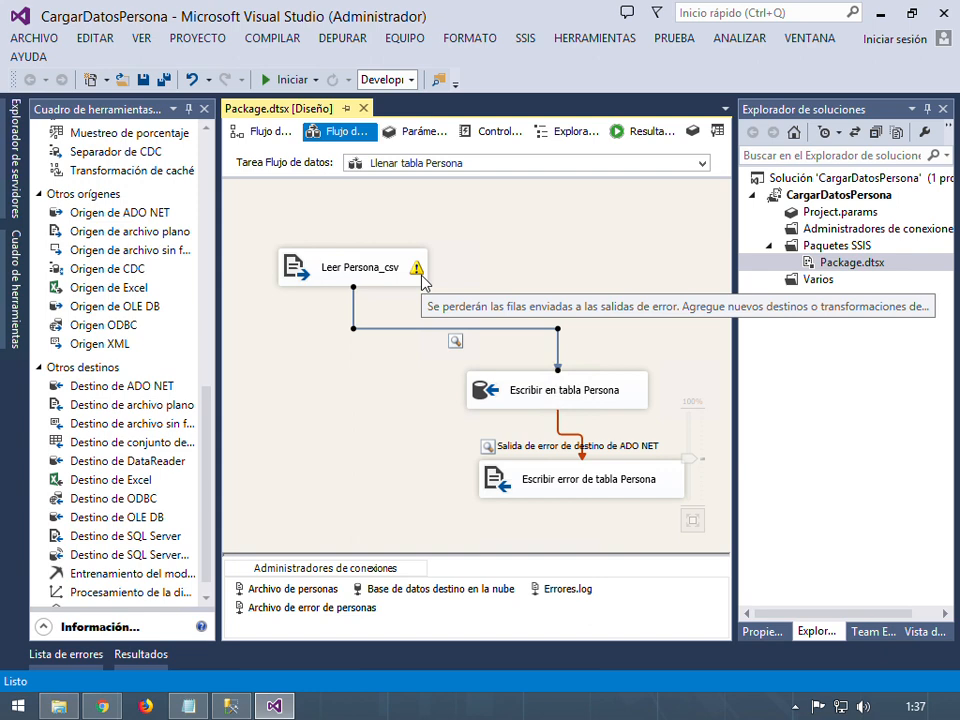
double_click(421, 277)
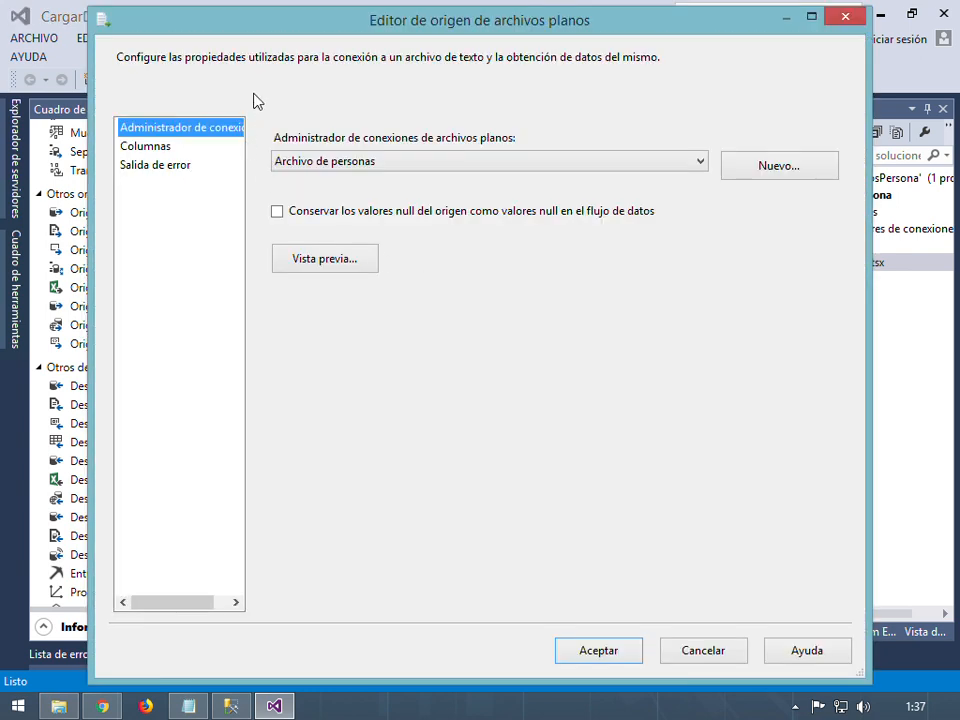
left_click(145, 148)
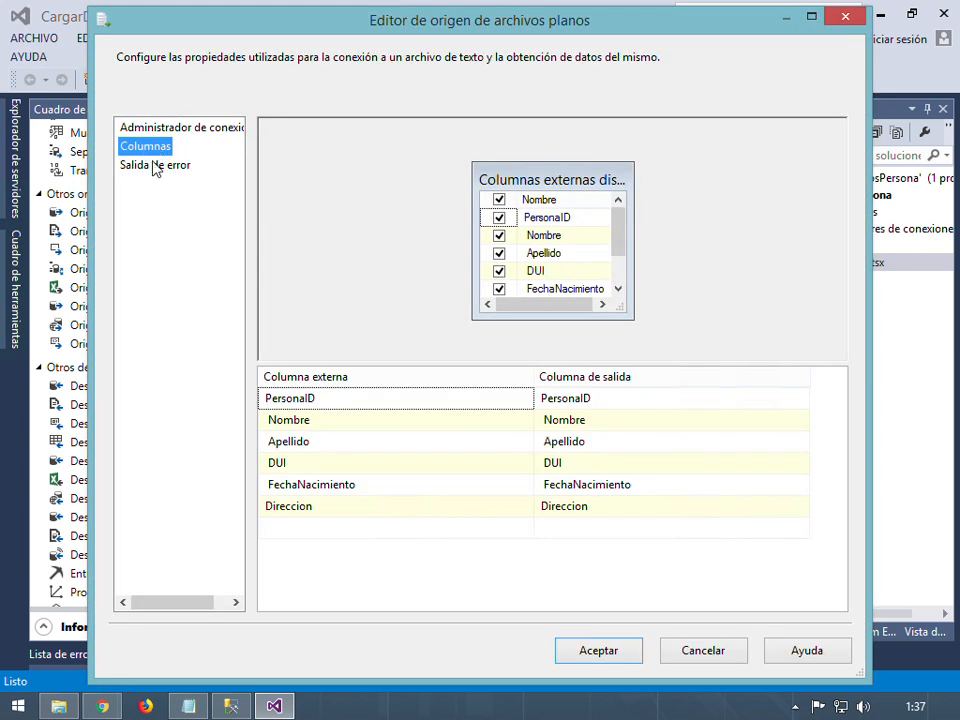
left_click(153, 177)
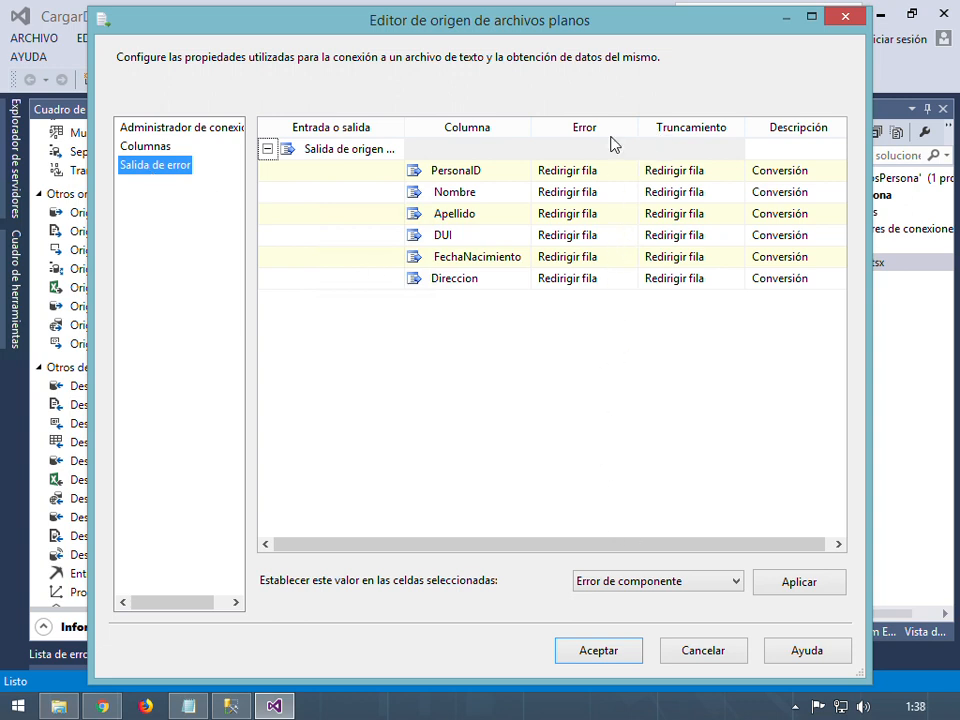
left_click(362, 174)
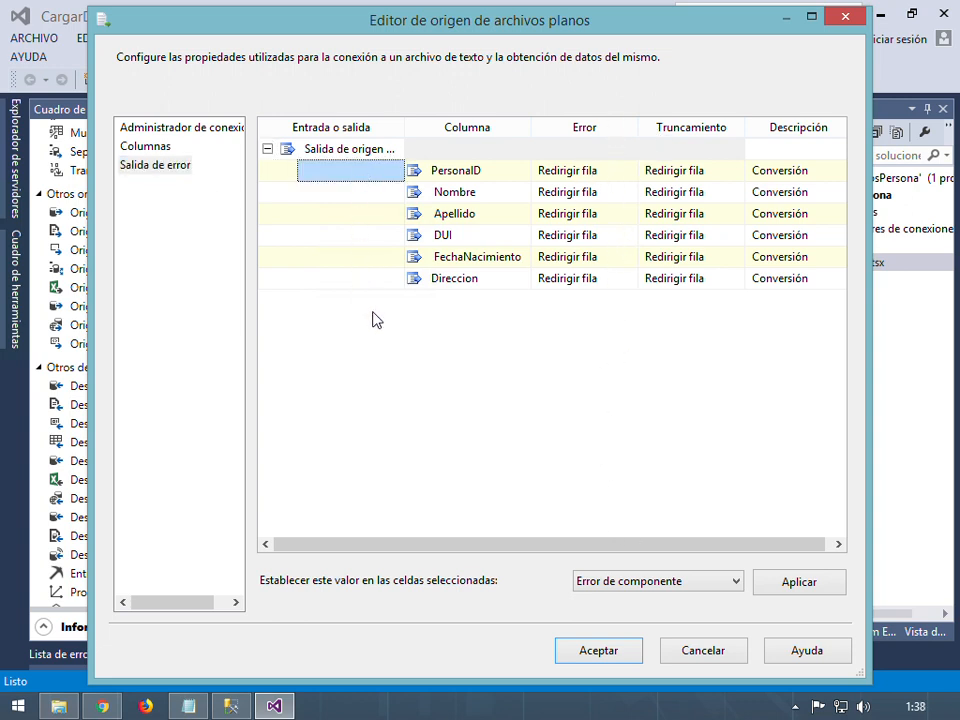
left_click(357, 281, "shift")
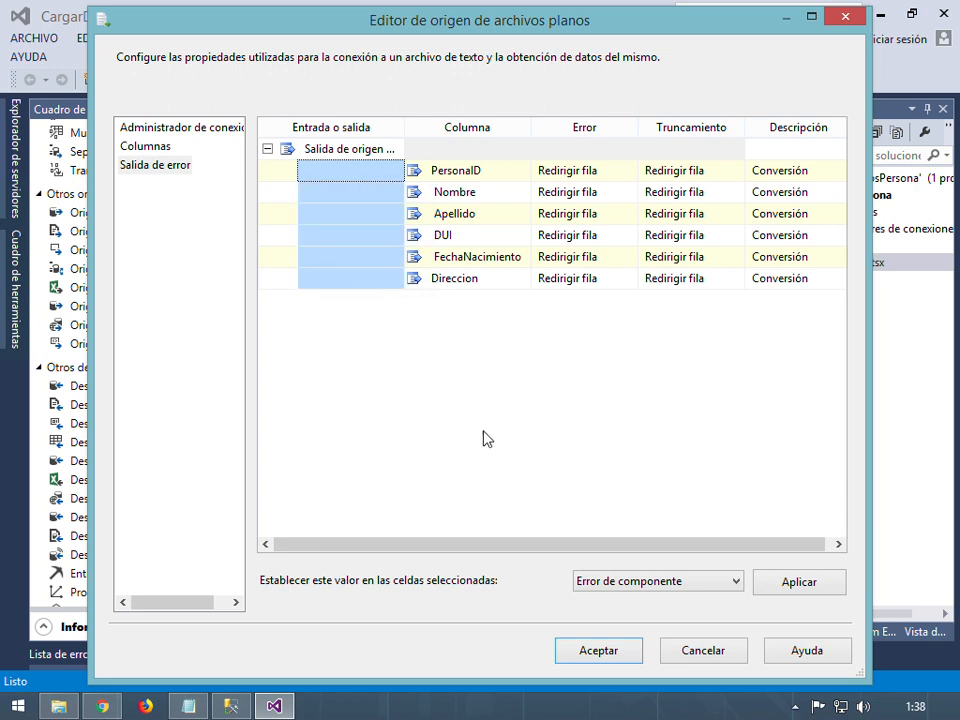
left_click(681, 581)
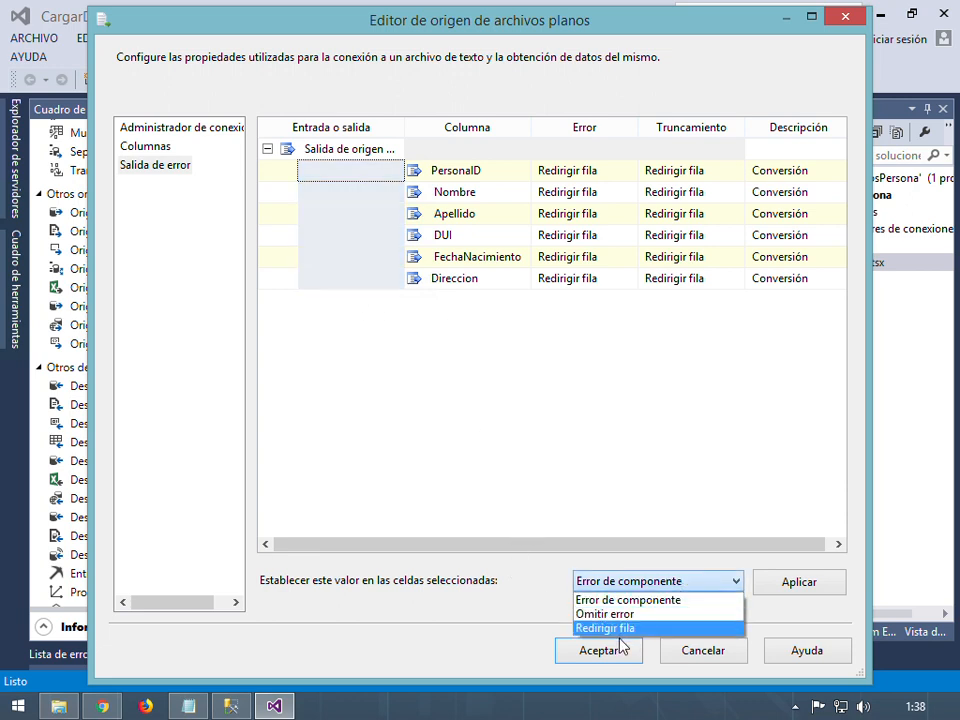
left_click(657, 599)
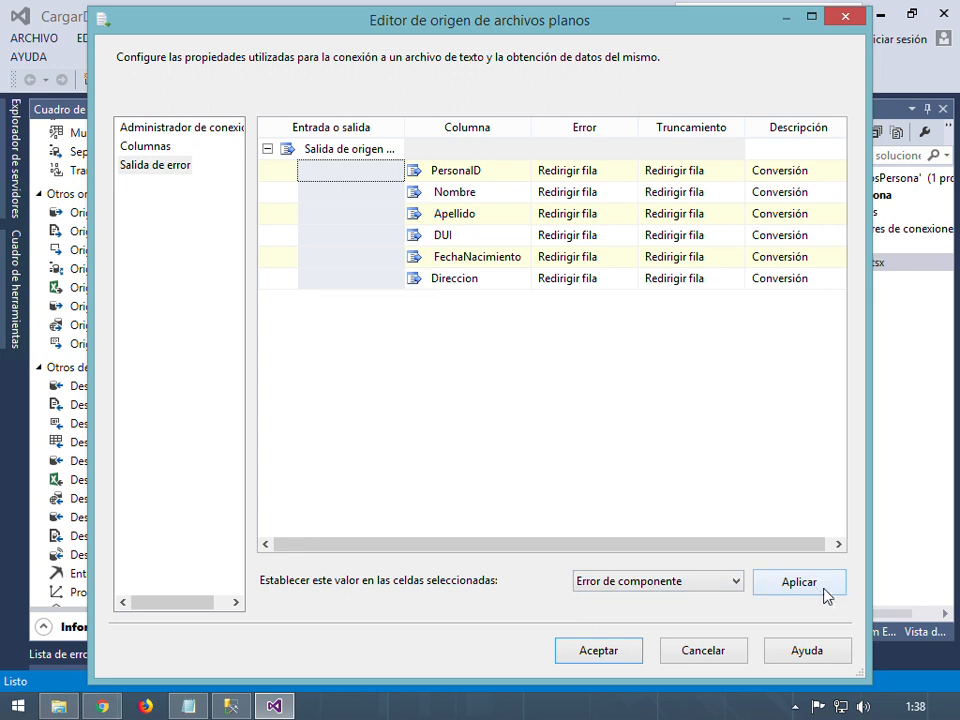
left_click(759, 590)
Set the Error and Truncamiento cells of all six columns to Error de componente and confirm
left_click(603, 178)
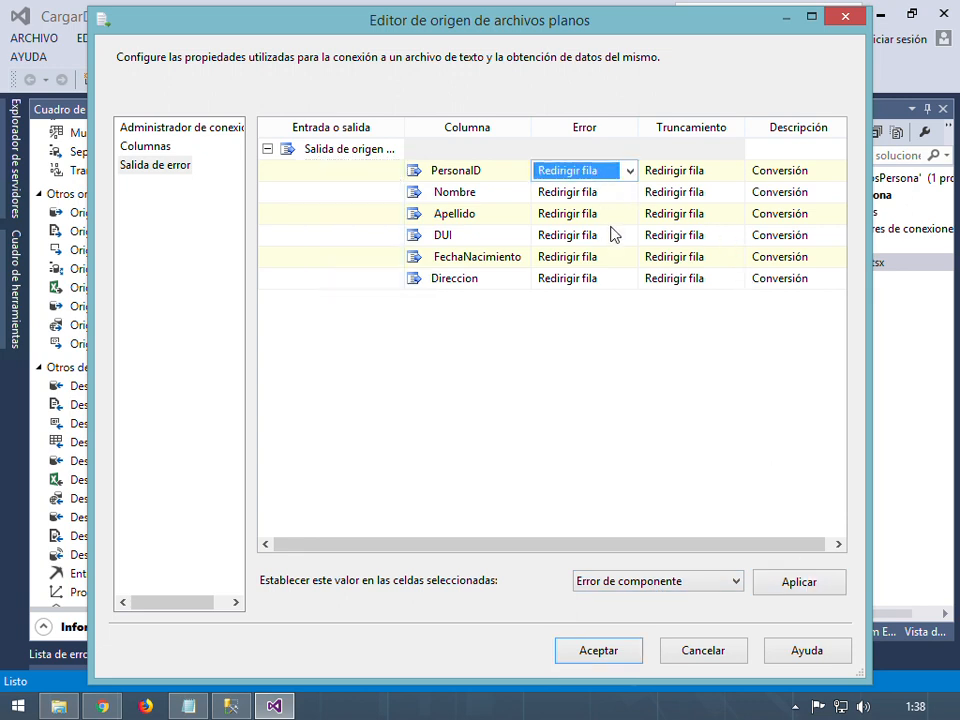
left_click(701, 281, "shift")
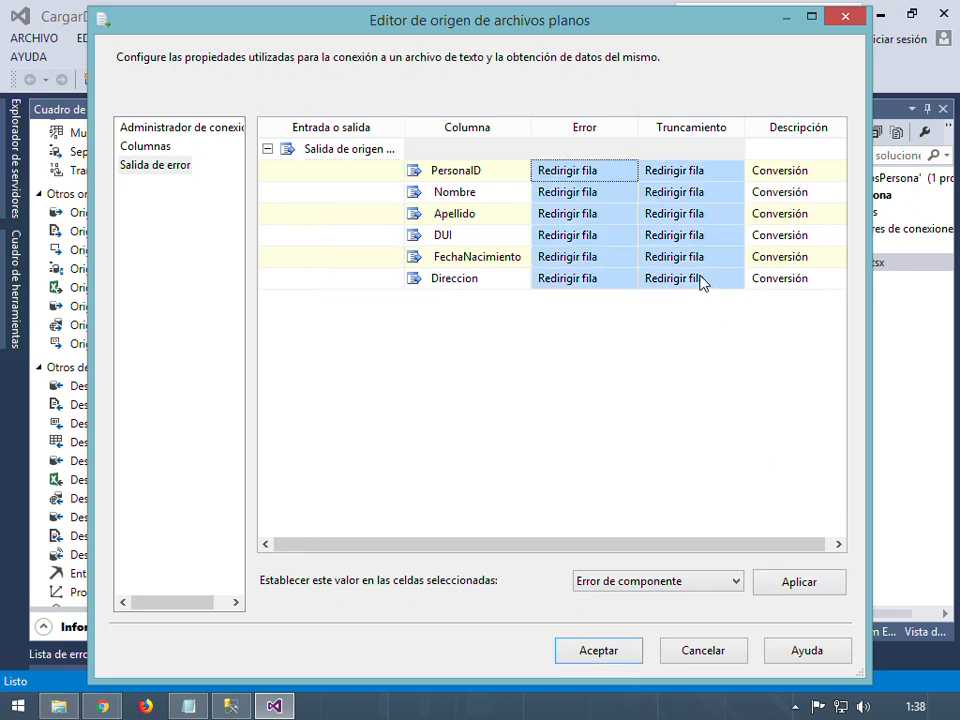
left_click(799, 583)
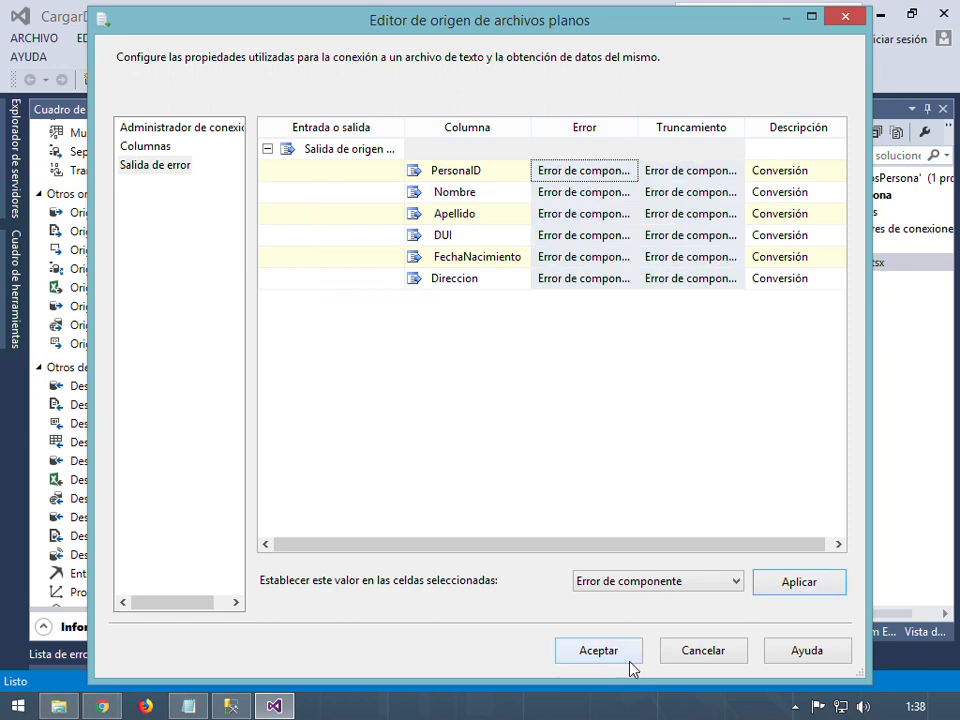
left_click(607, 649)
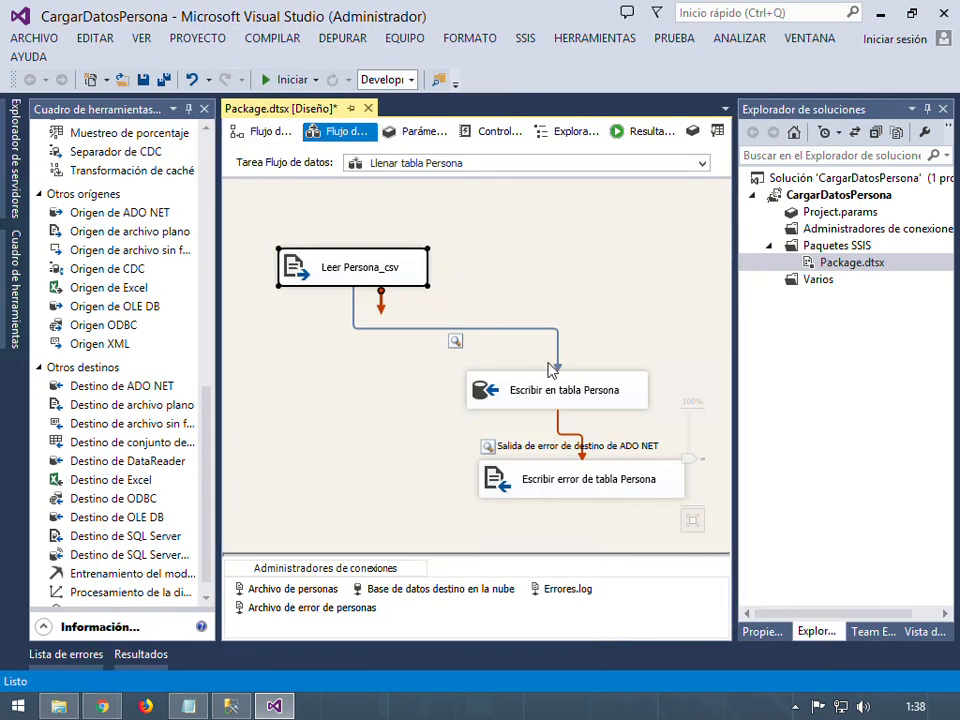
Set the Escribir en tabla Persona destination's Error handling to Error de componente and confirm
left_click(567, 389)
right_click(564, 382)
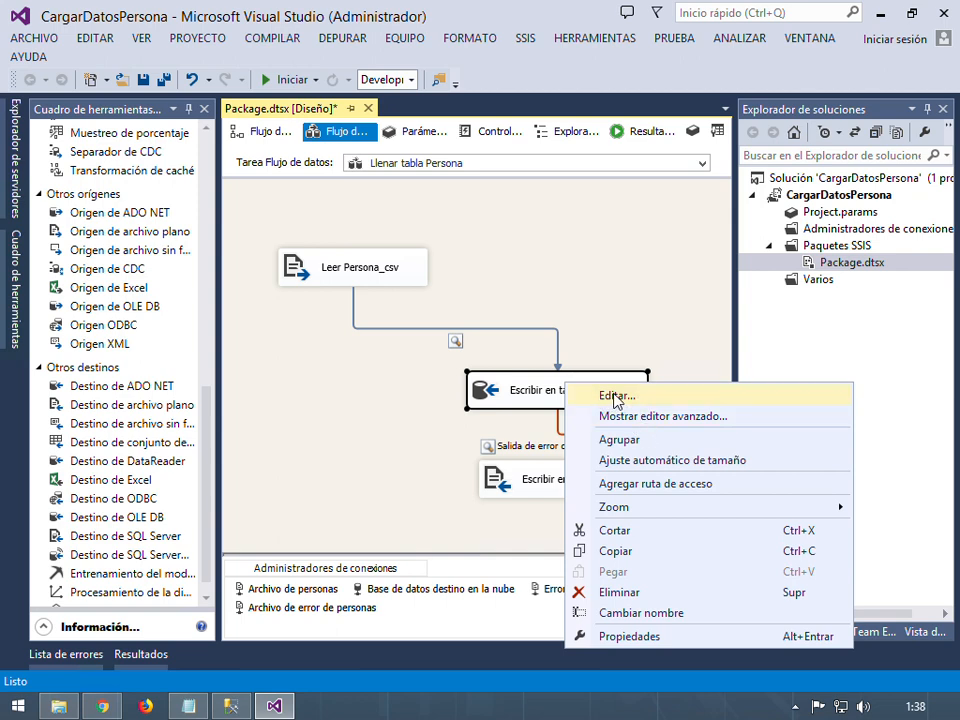
left_click(612, 397)
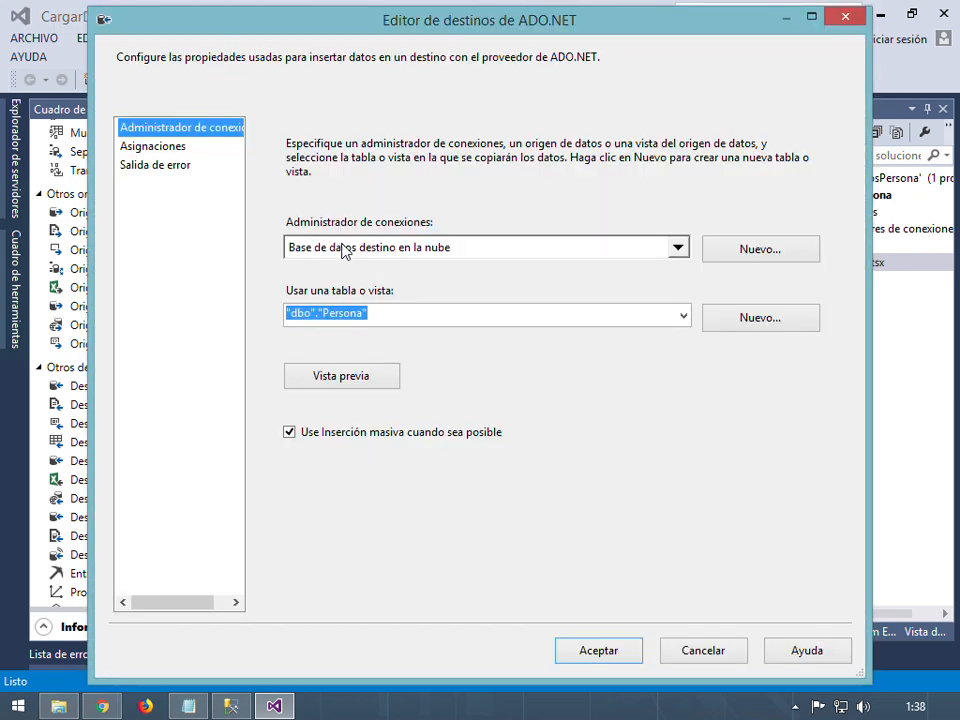
left_click(155, 166)
left_click(600, 150)
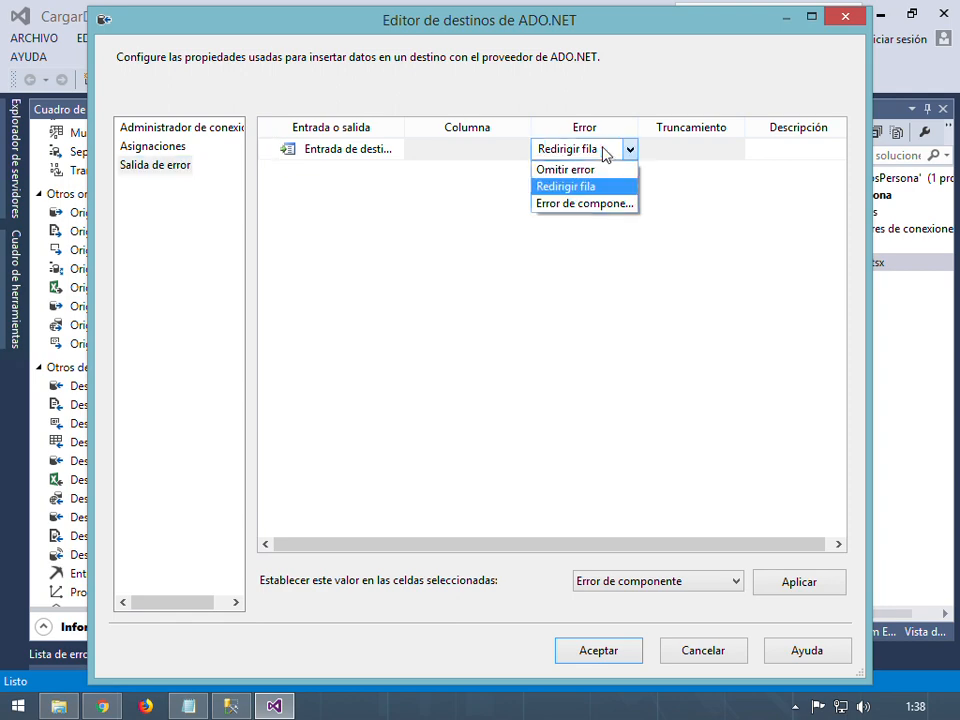
left_click(598, 204)
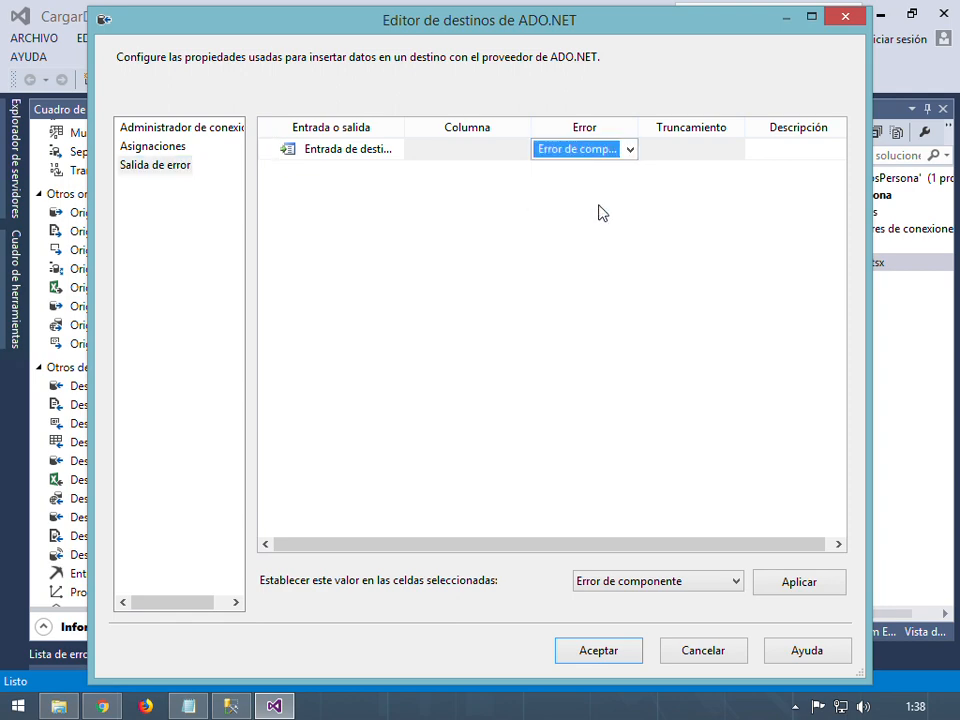
left_click(600, 652)
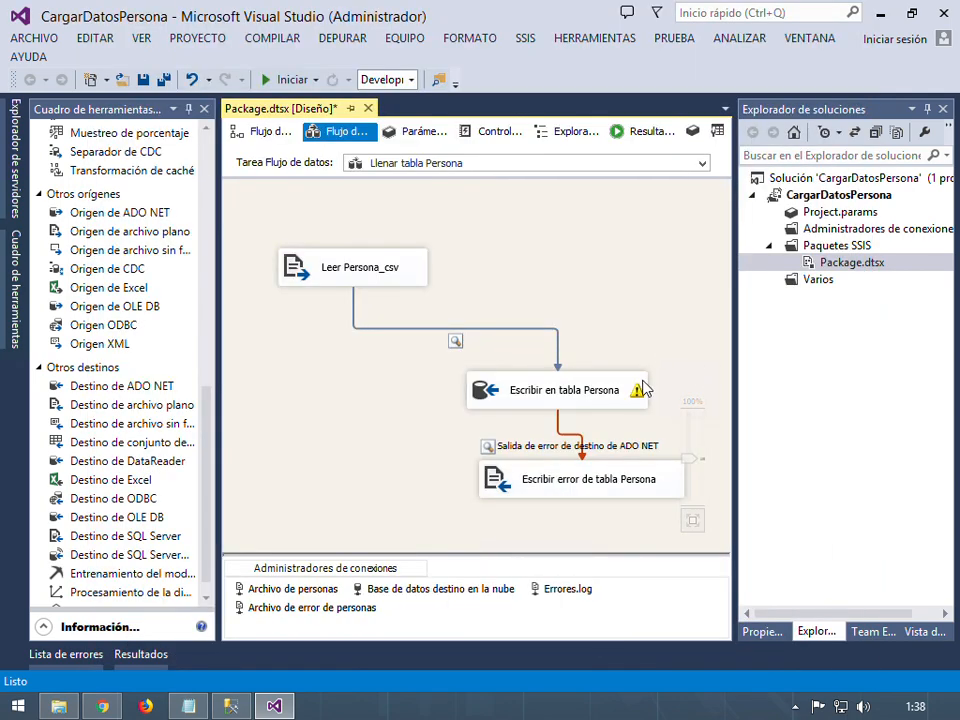
mouse_move(637, 396)
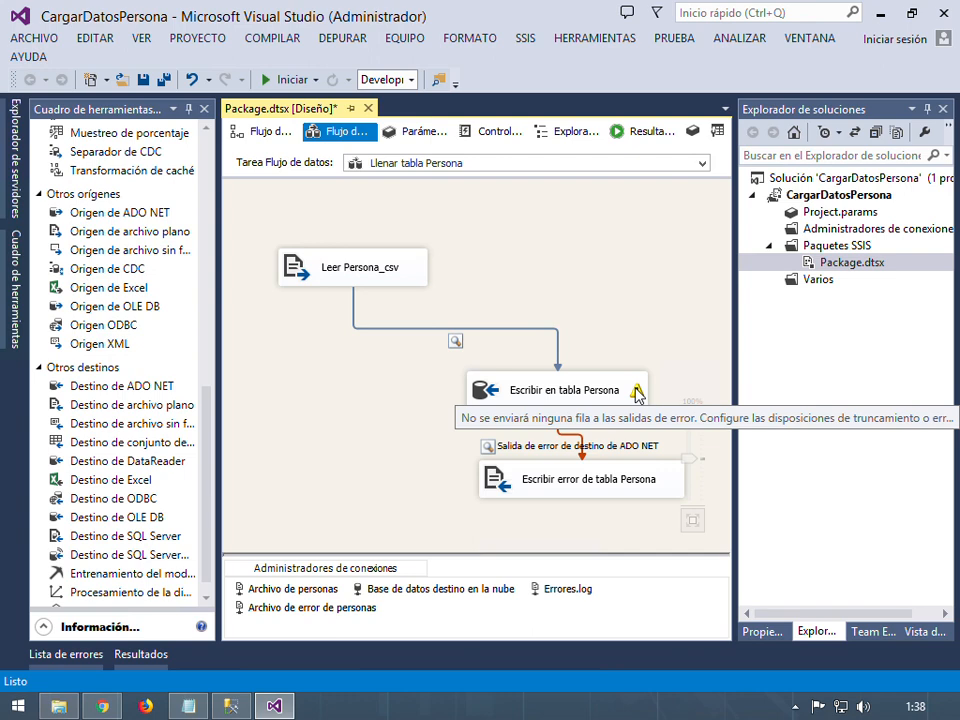
Save all changes and run Package.dtsx again with Ejecutar paquete
left_click(165, 80)
left_click(780, 264)
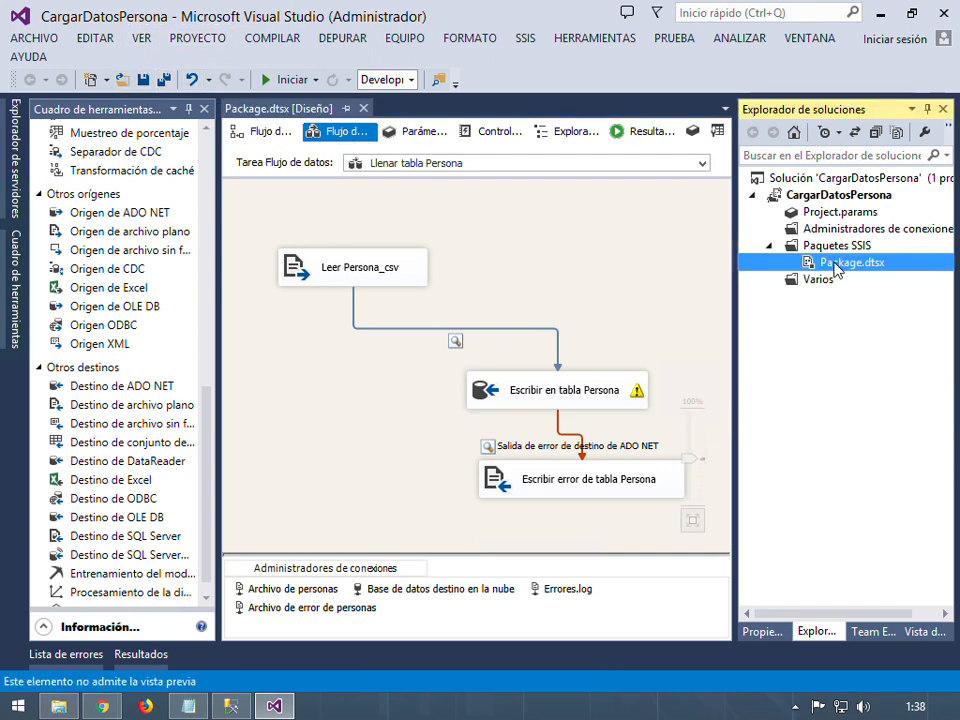
right_click(835, 266)
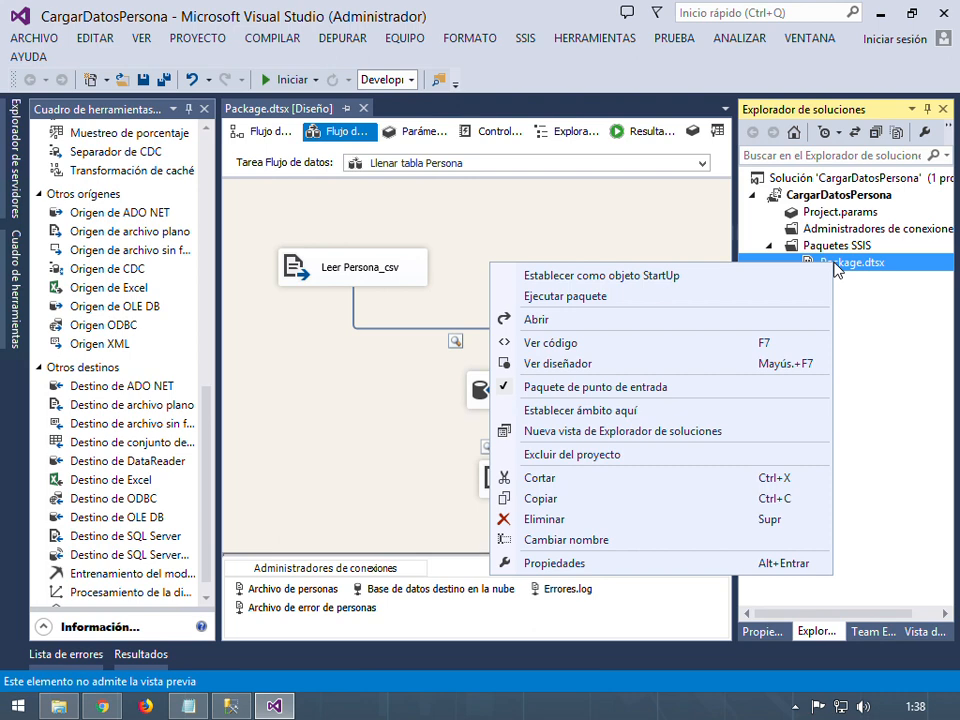
left_click(578, 297)
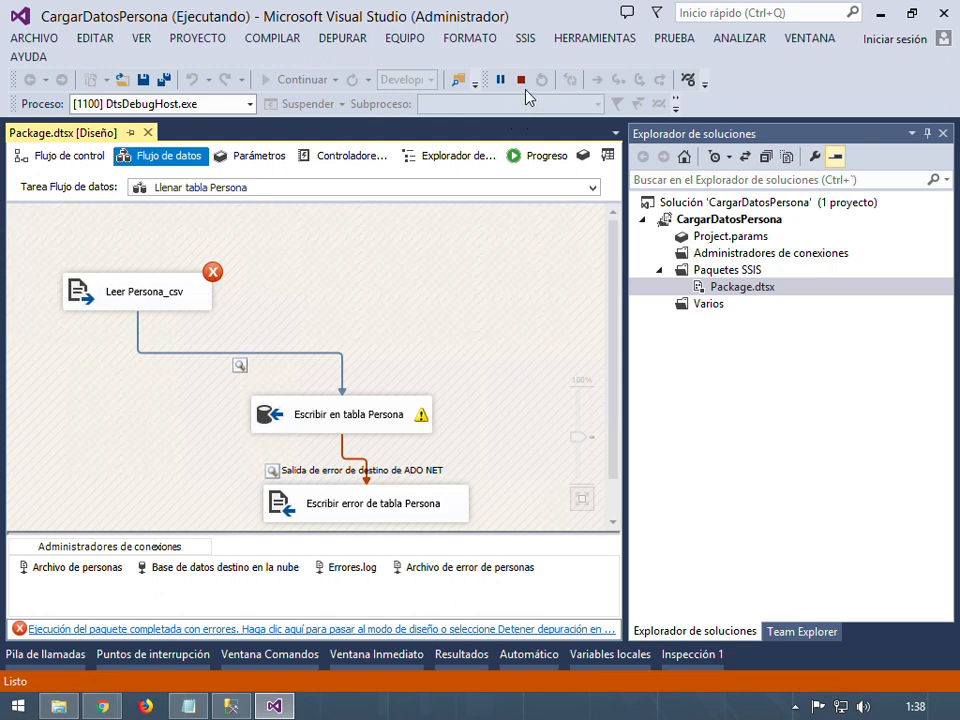
Review the Progreso log showing the Leer Persona_csv data conversion failure, stopping debugging
left_click(547, 158)
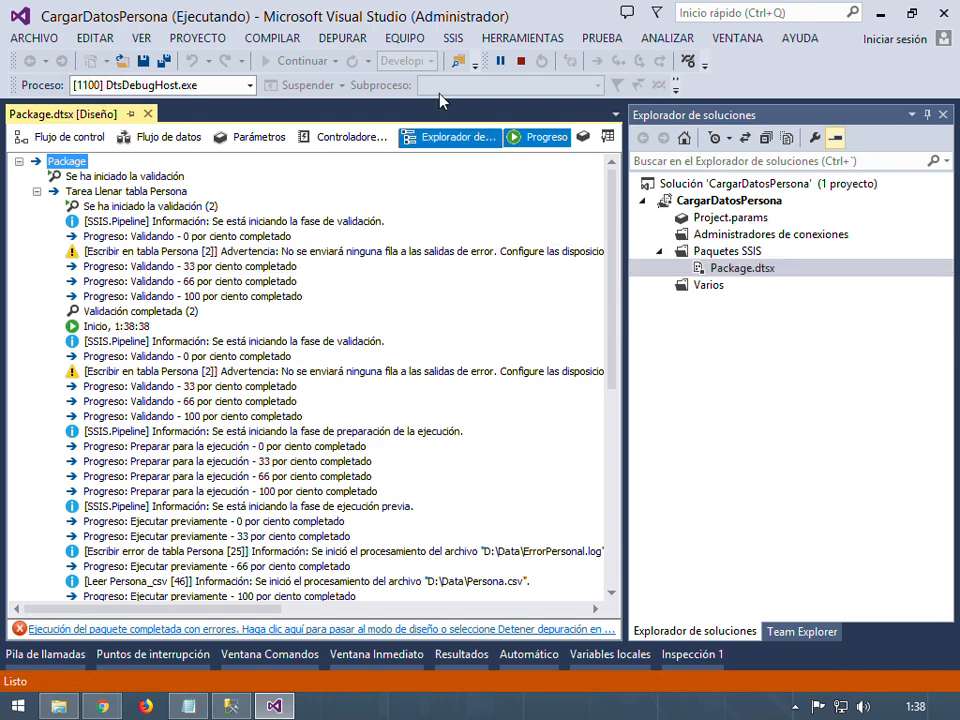
left_click(524, 62)
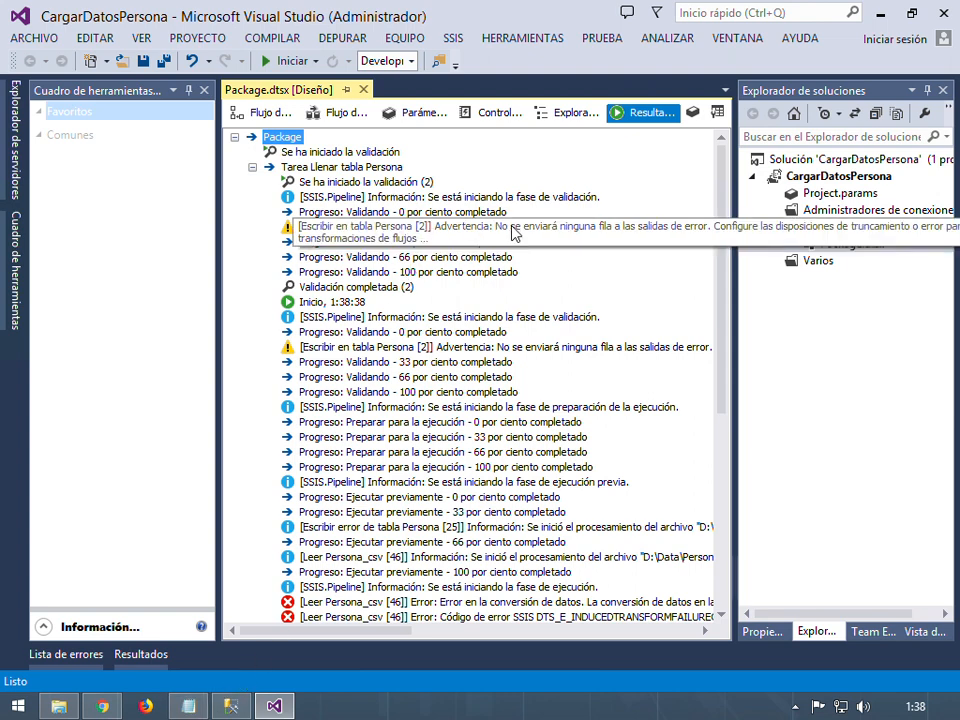
scroll(318, 400, "down", 3)
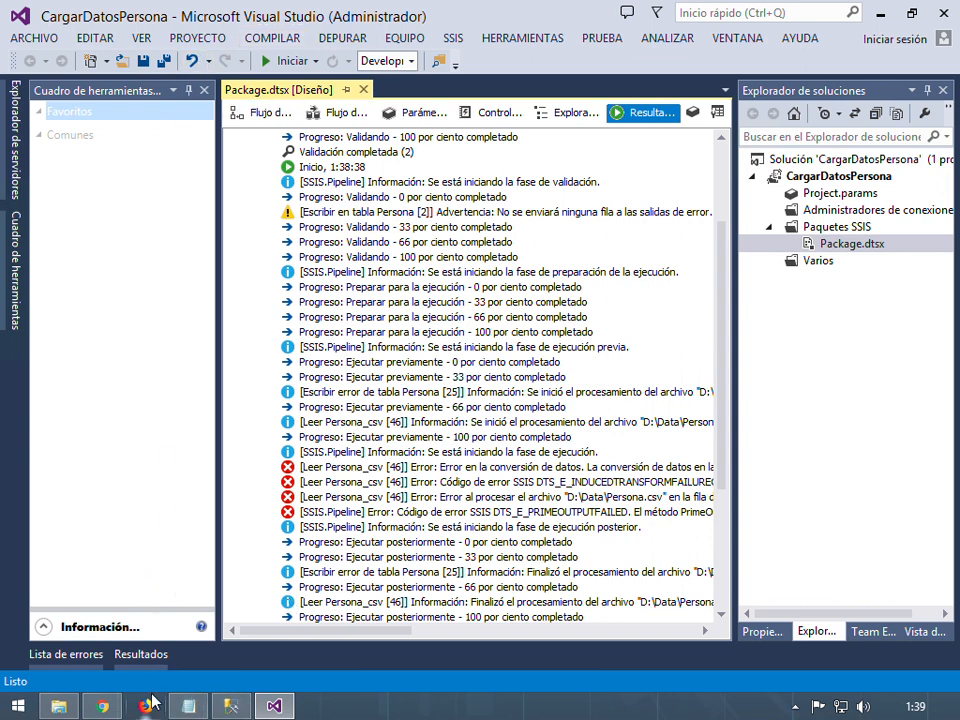
Open Persona.csv from the D:\Data folder in Notepad++ using Edit with Notepad++
left_click(68, 708)
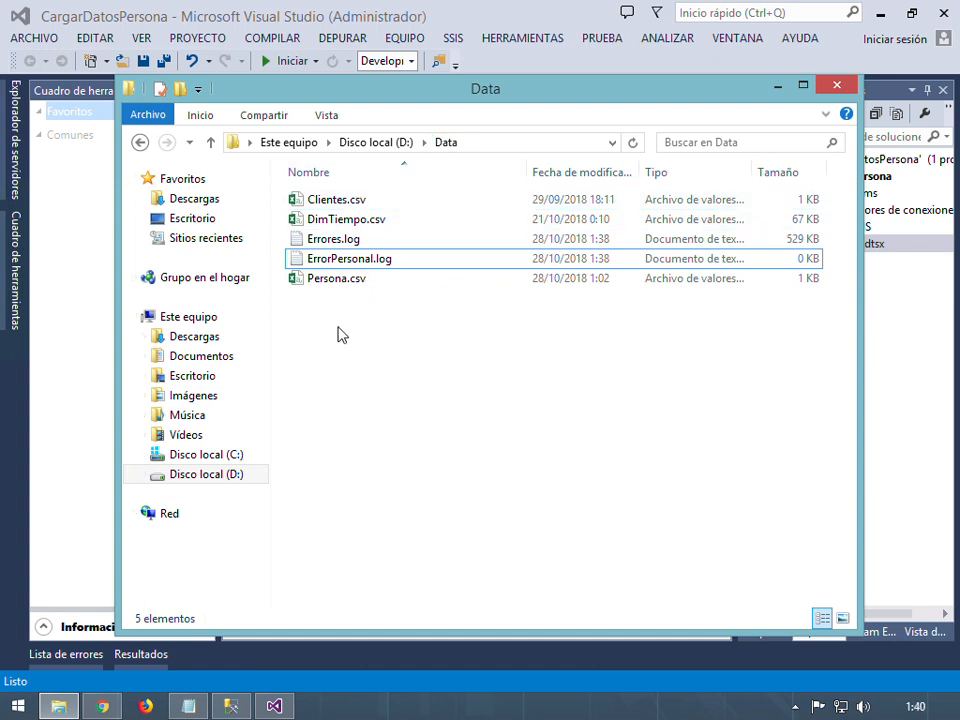
right_click(342, 287)
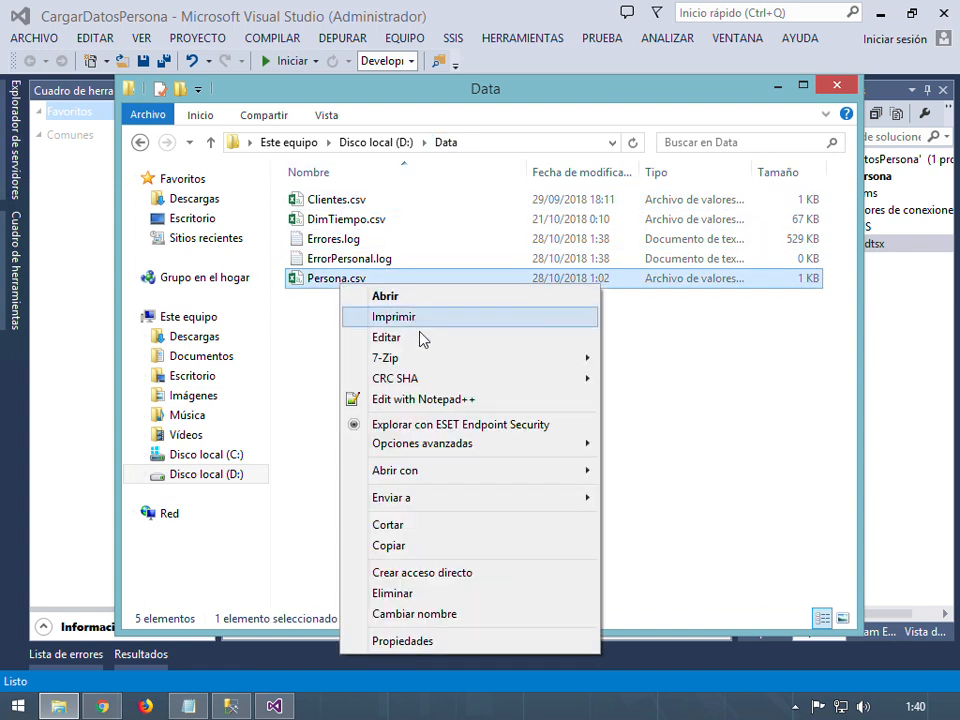
left_click(429, 404)
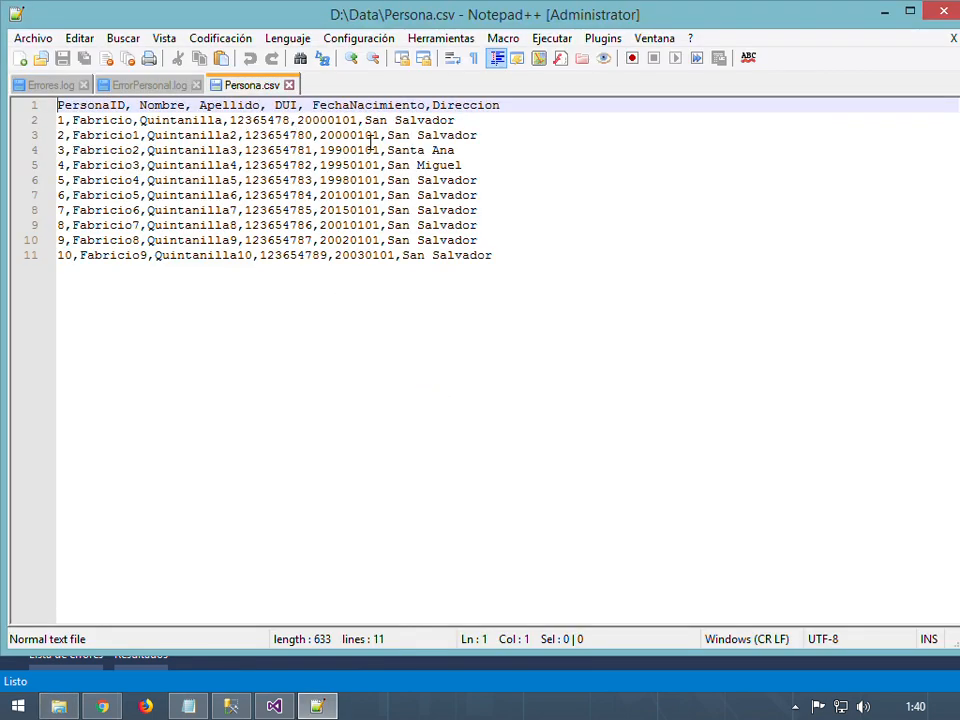
Reformat the birth dates on lines 2–7 as 01/01/yyyy (2000, 2000, 1990, 1995, 1998, 2010)
left_click(296, 120)
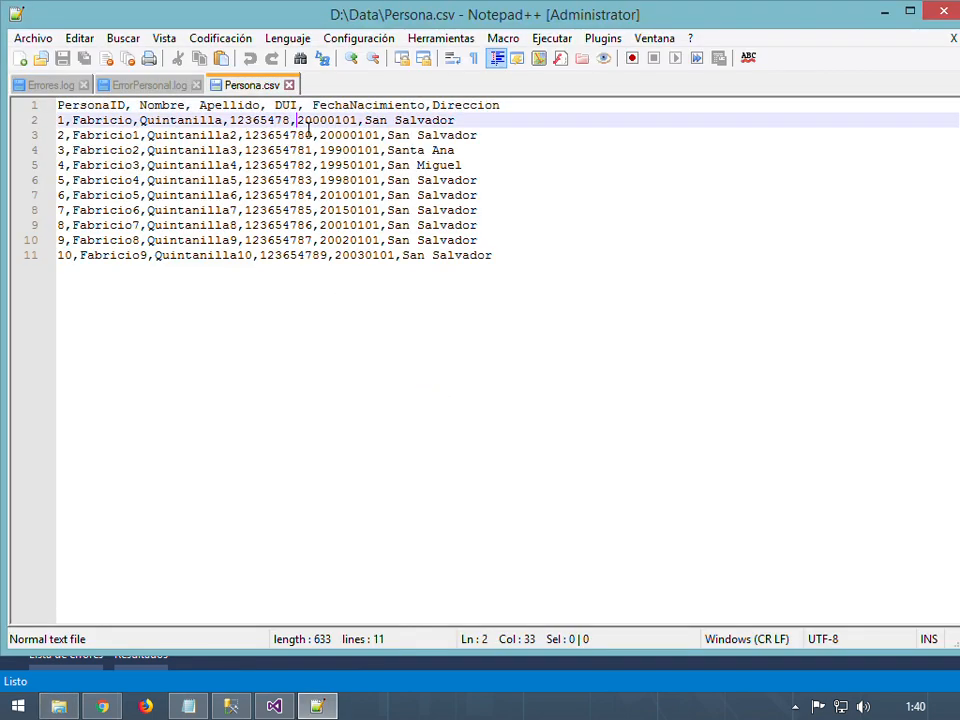
type("01/01/")
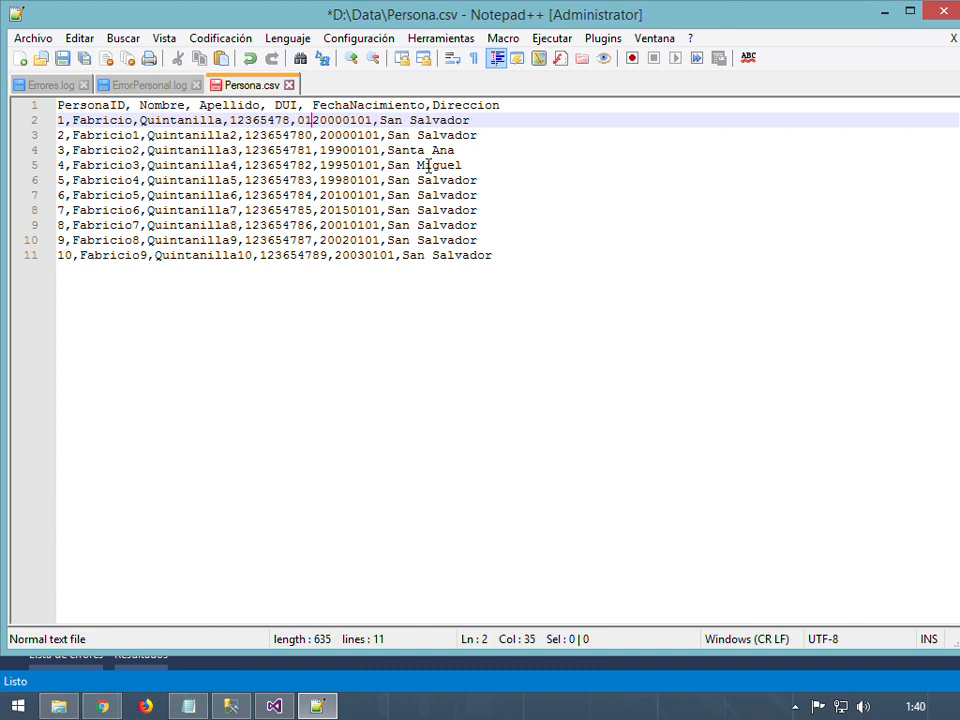
type("2000")
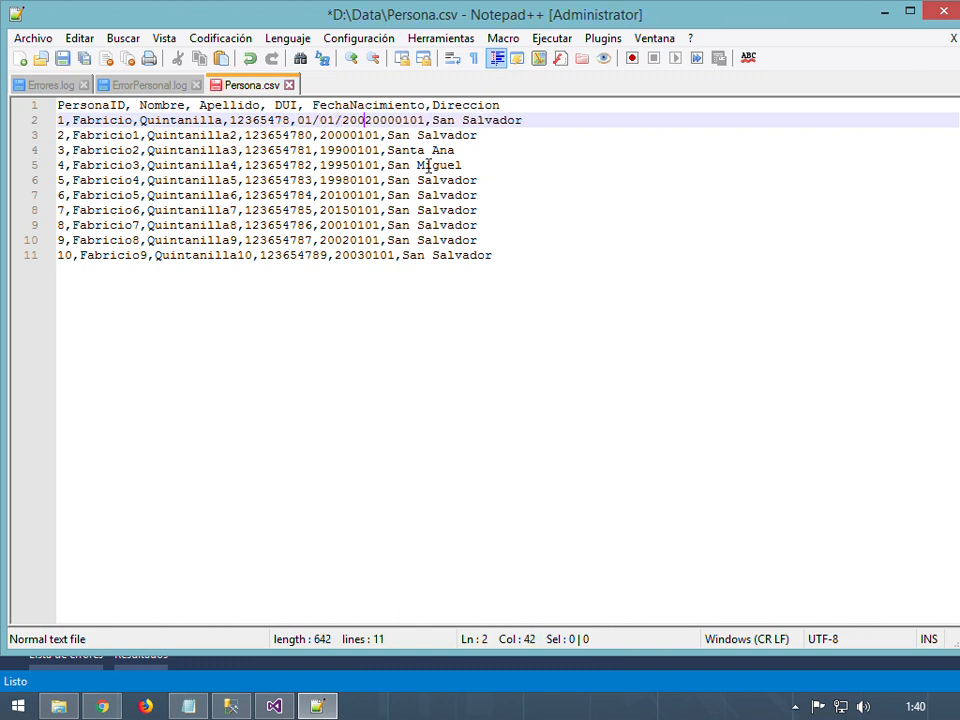
key("Delete")
key("Delete")
key("Delete")
key("Delete")
key("Delete")
key("Delete")
key("Delete")
key("Delete")
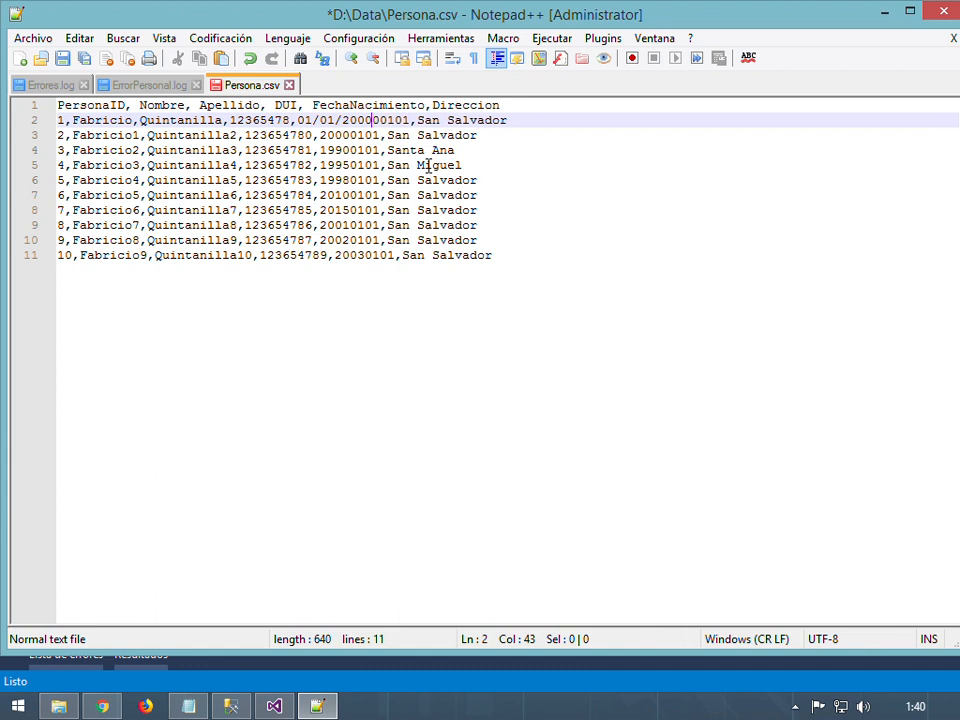
left_click(322, 137)
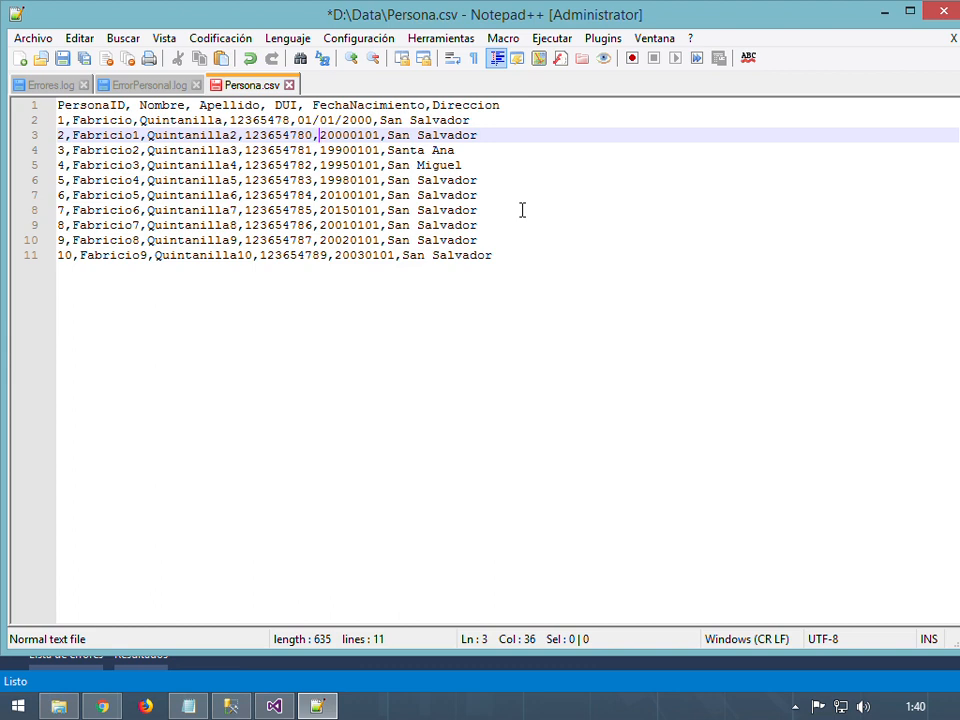
type("01/01/")
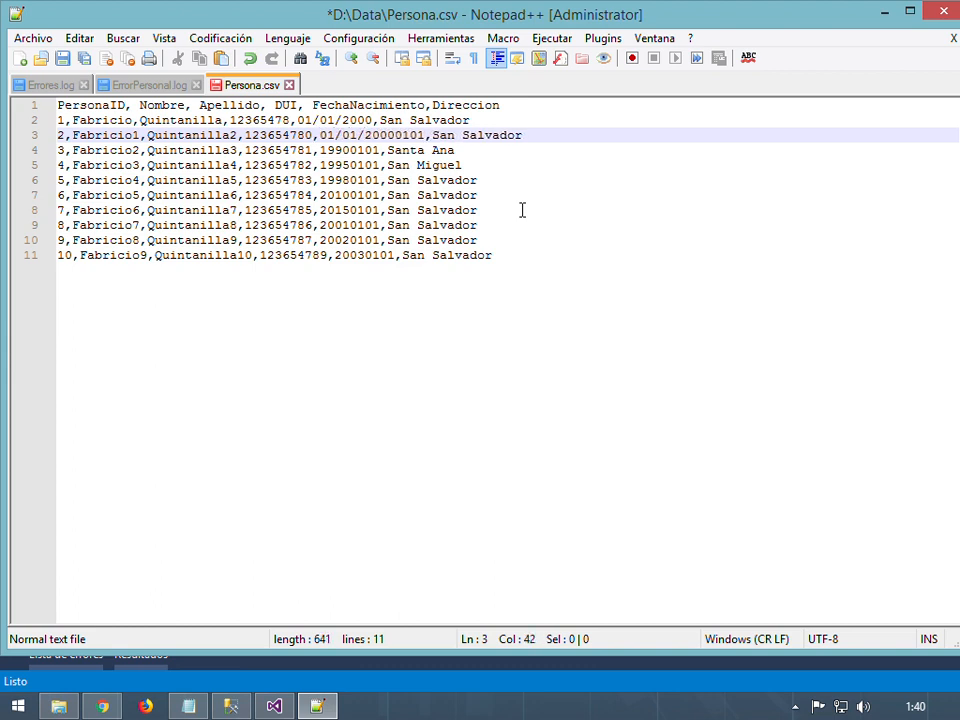
key("Right")
key("Right")
key("Left")
key("shift+Right")
key("shift+Right")
key("shift+Right")
key("shift+Right")
key("Delete")
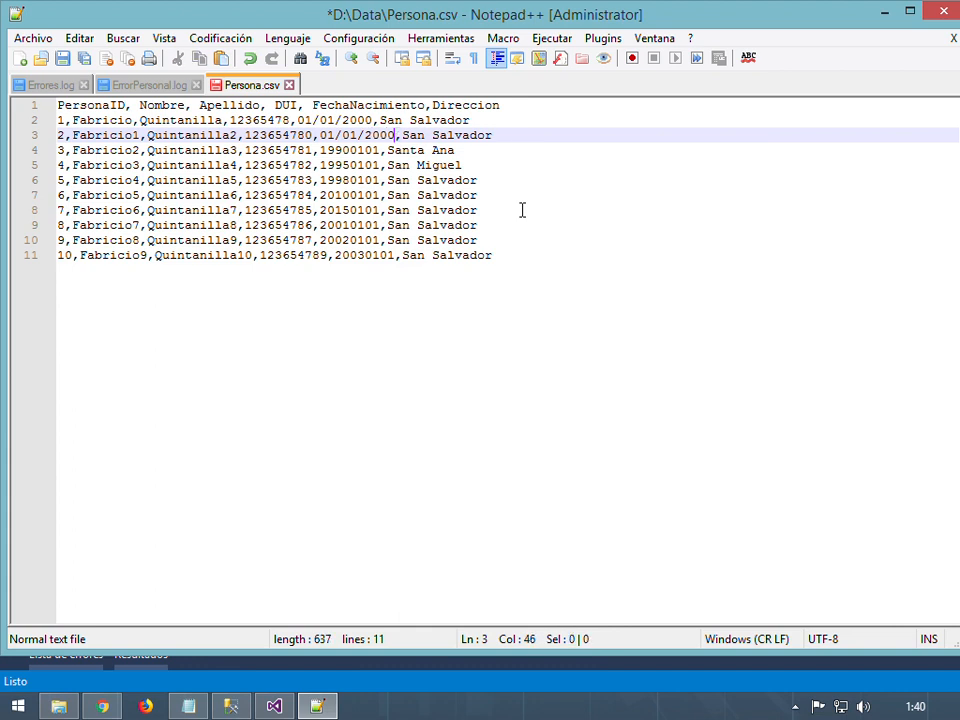
left_click(321, 151)
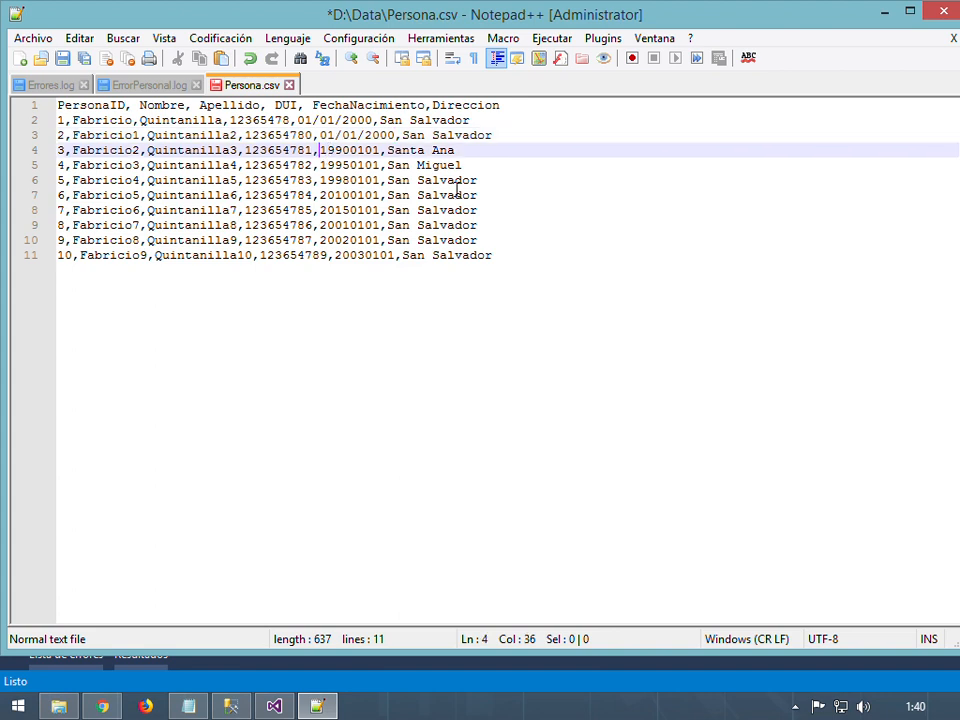
type("01/01/")
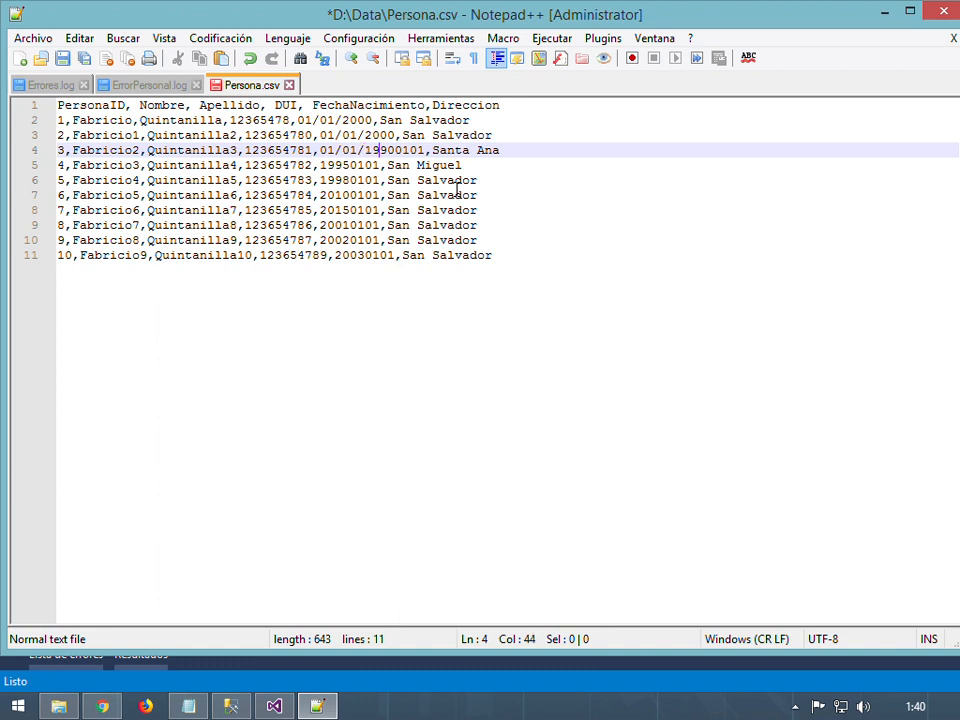
key("Left")
key("shift+Right")
key("shift+Right")
key("shift+Right")
key("shift+Right")
key("Delete")
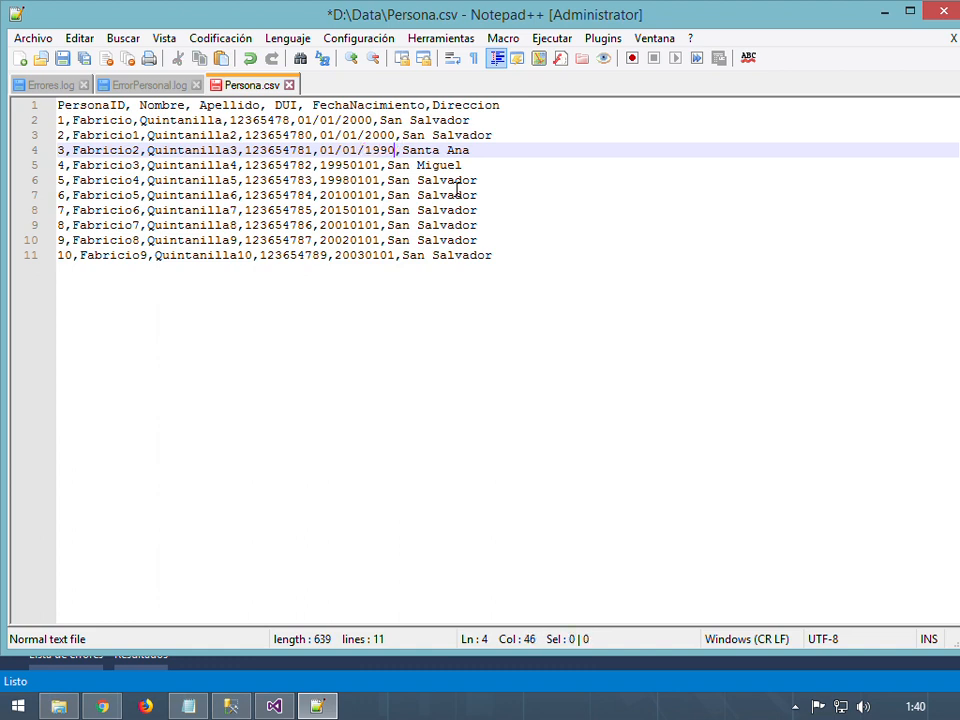
key("Down")
key("Left")
key("Left")
key("Left")
key("Delete")
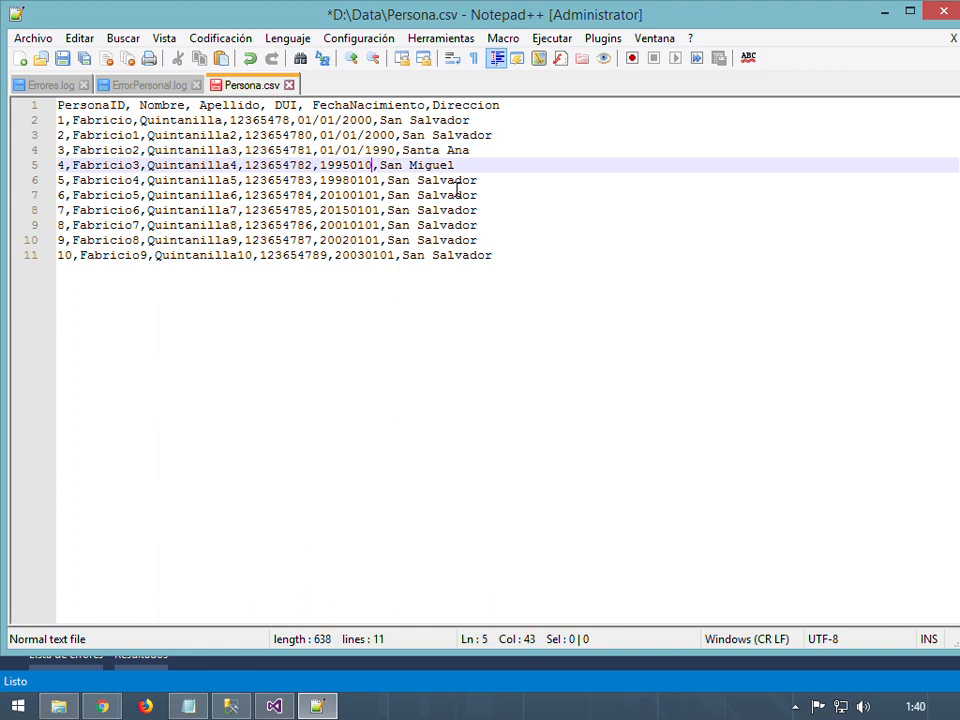
key("Left")
key("Left")
key("Delete")
key("Delete")
key("BackSpace")
key("Left")
key("Left")
key("Left")
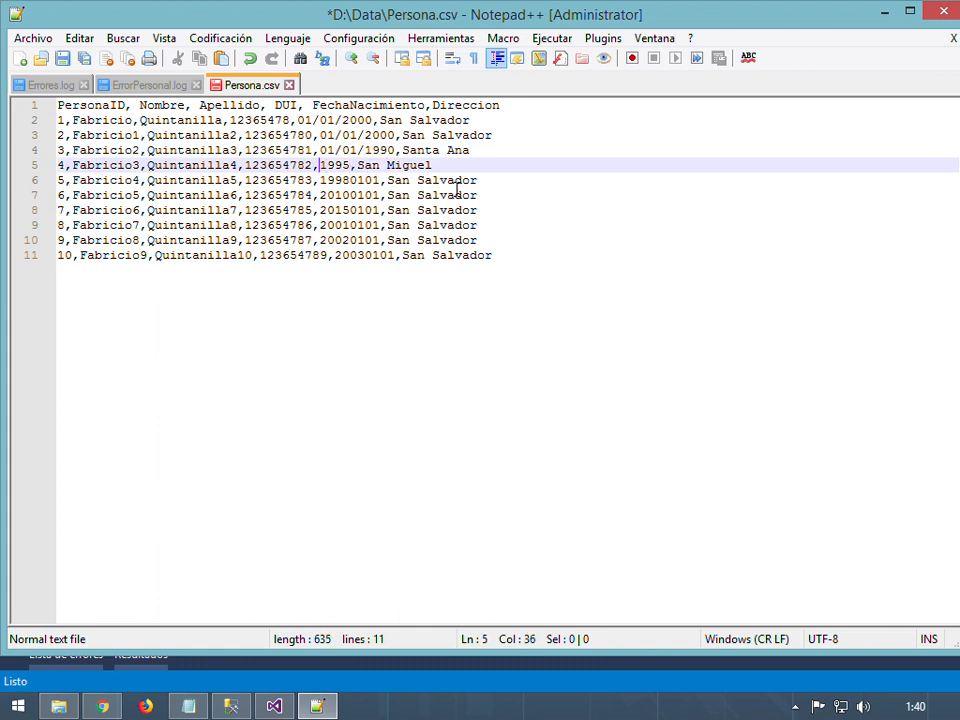
type("01/01/")
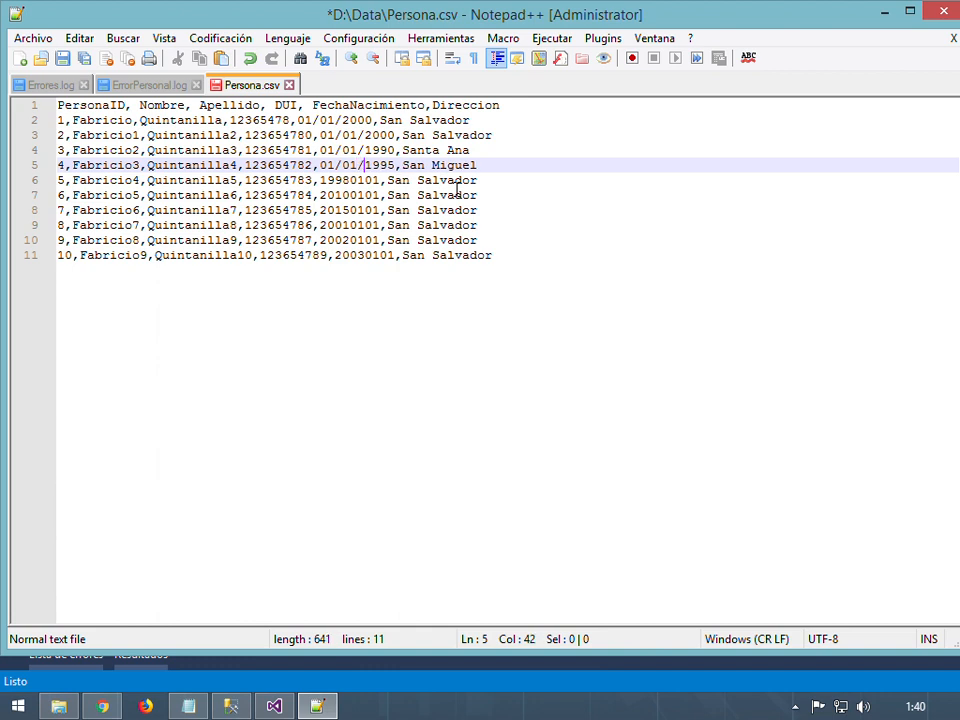
key("Down")
key("BackSpace")
key("BackSpace")
key("BackSpace")
key("BackSpace")
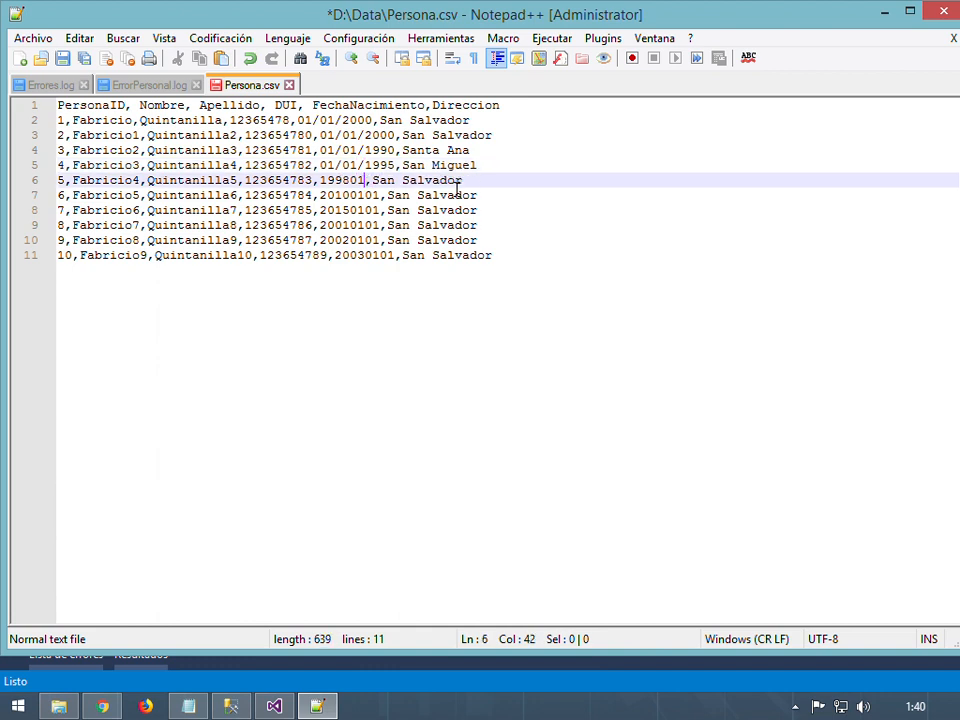
key("Left")
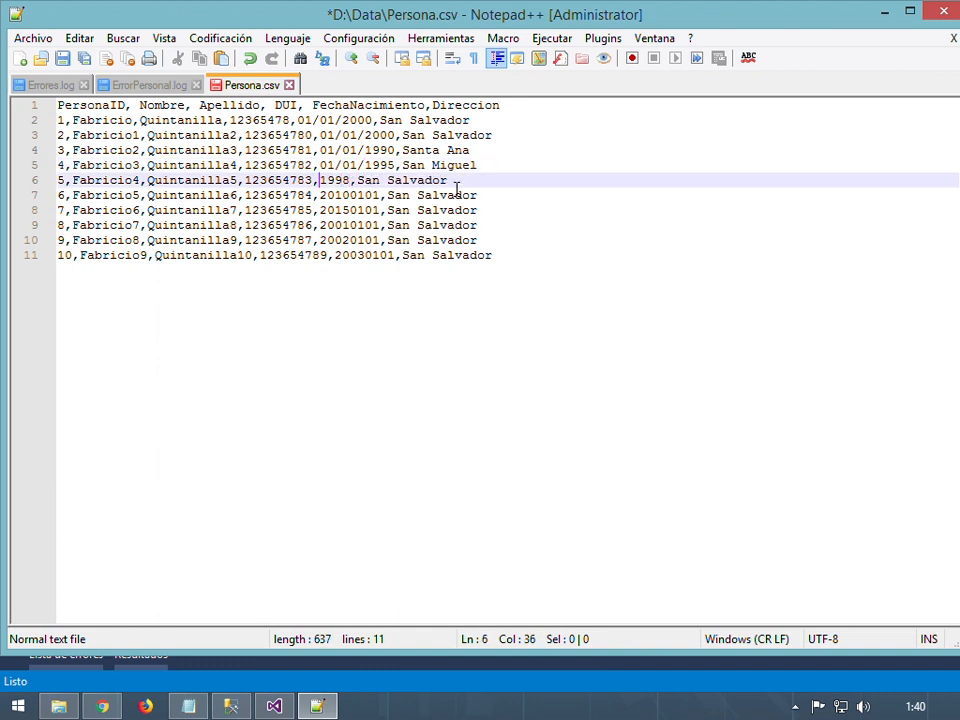
type("01/01/")
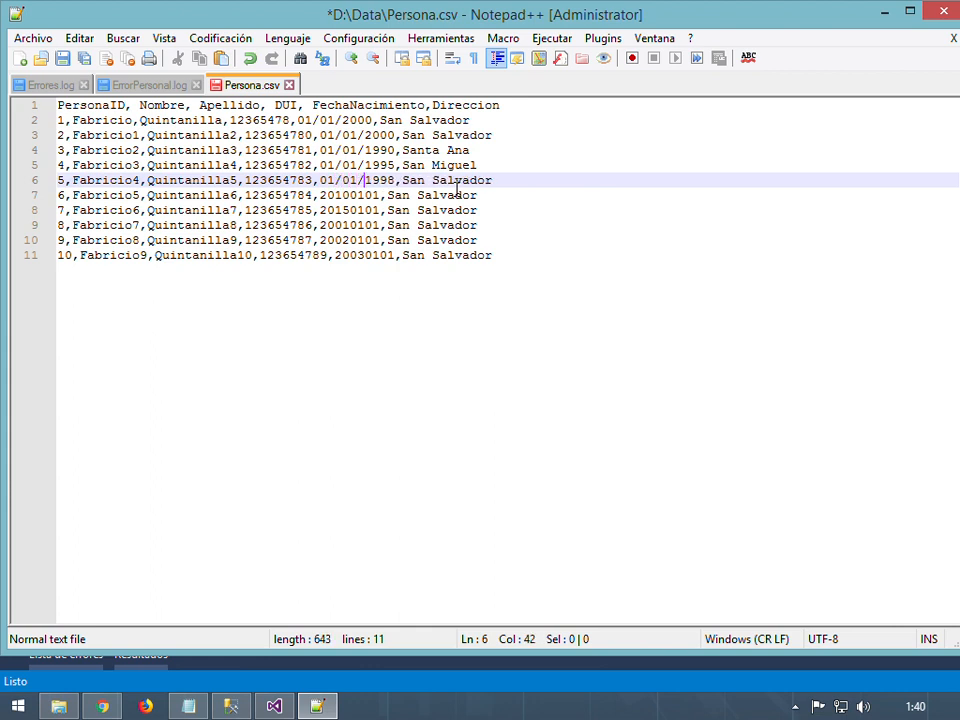
key("Down")
key("BackSpace")
key("BackSpace")
key("BackSpace")
key("BackSpace")
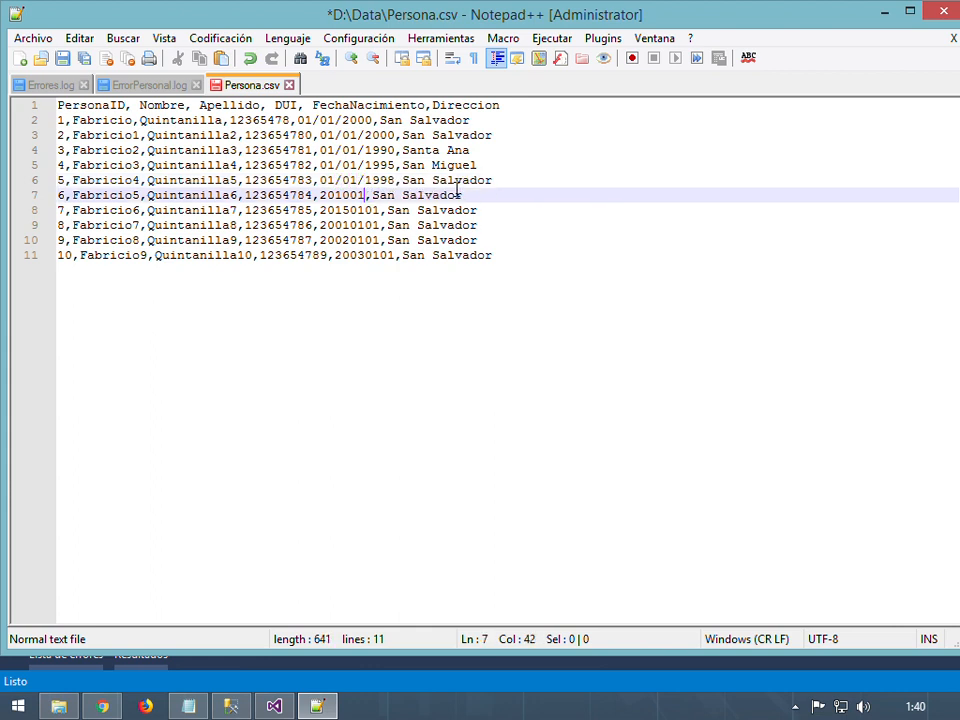
key("Left")
key("Left")
key("Left")
key("Left")
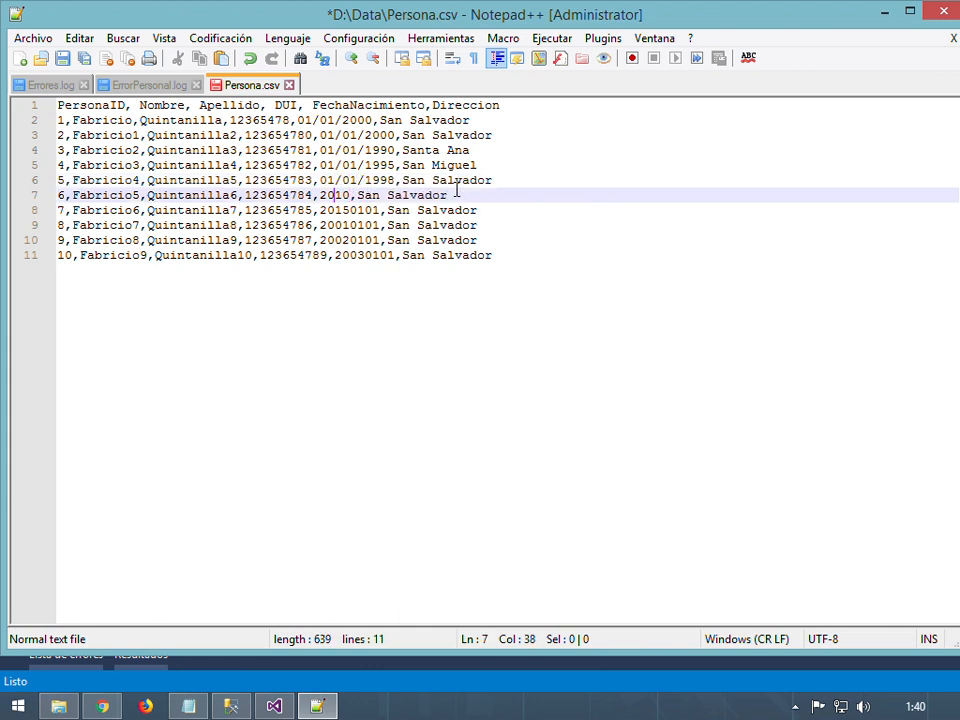
type("01/01")
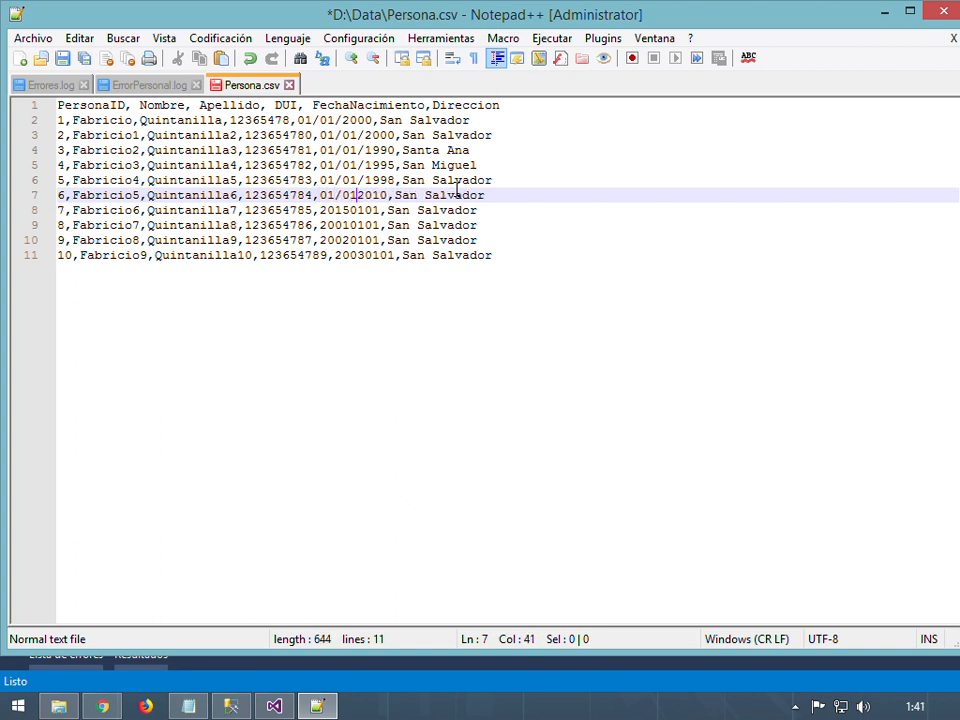
type("/")
Reformat lines 8–11 to 01/01/2015, 01/01/2001, 01/01/2002, 01/01/2003 and save Persona.csv
key("Down")
key("Right")
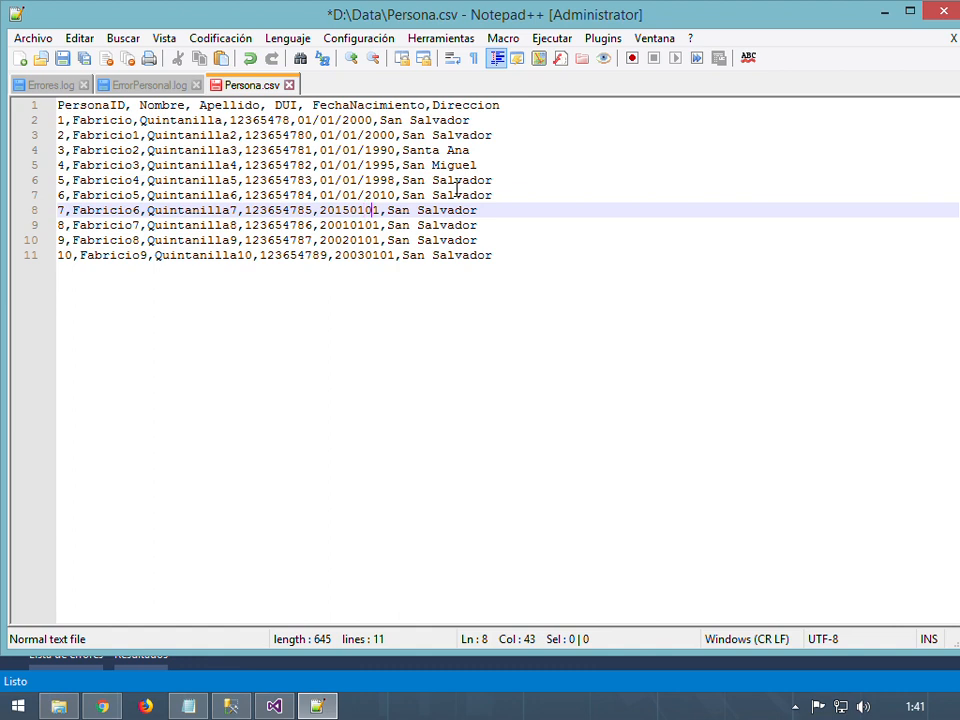
key("Delete")
key("BackSpace")
key("BackSpace")
key("BackSpace")
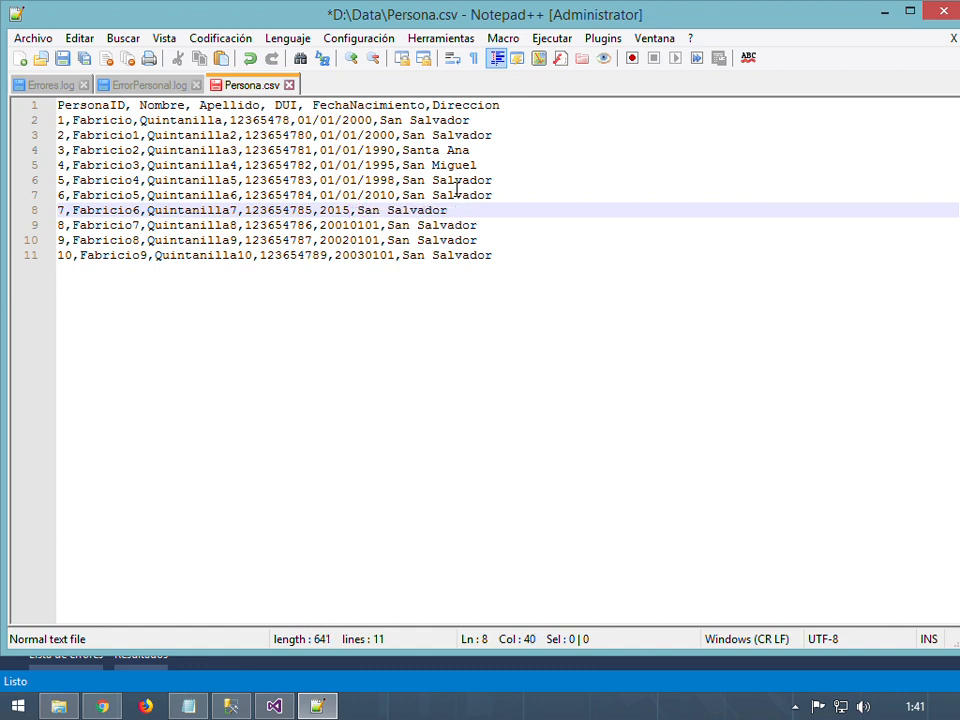
key("Down")
key("Down")
key("Down")
type("11")
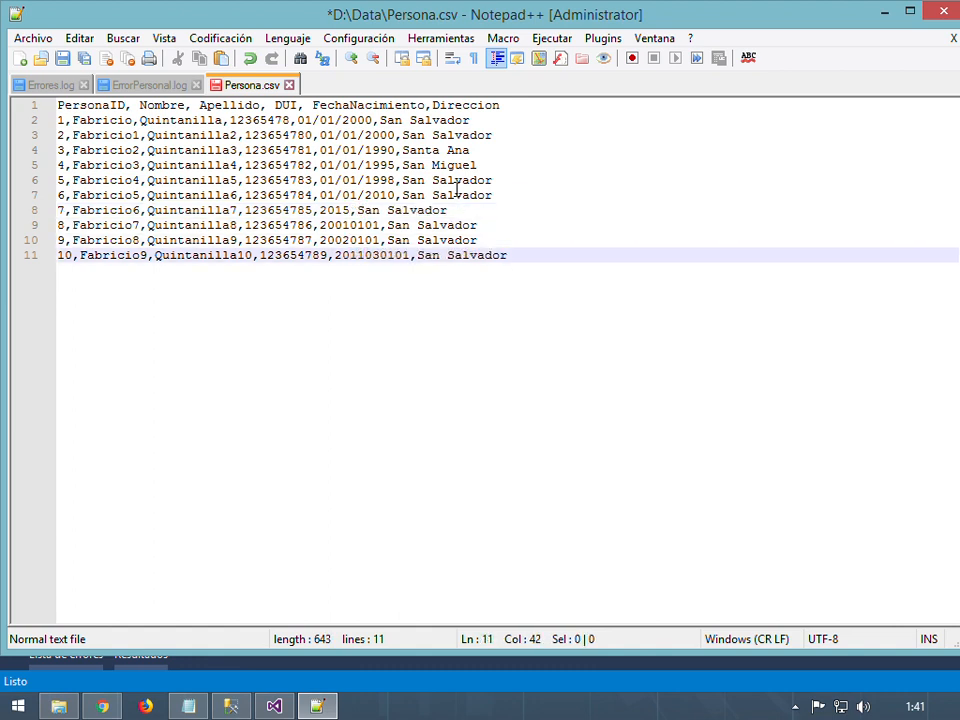
key("BackSpace")
key("BackSpace")
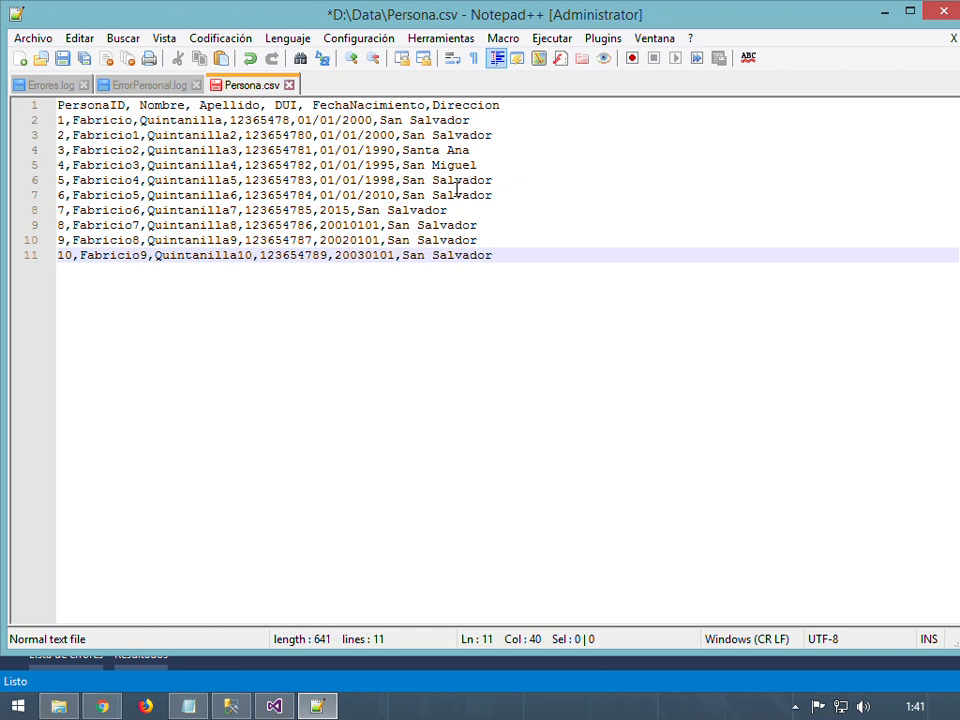
key("Up")
key("Up")
key("Up")
key("Left")
key("Left")
key("Left")
key("Left")
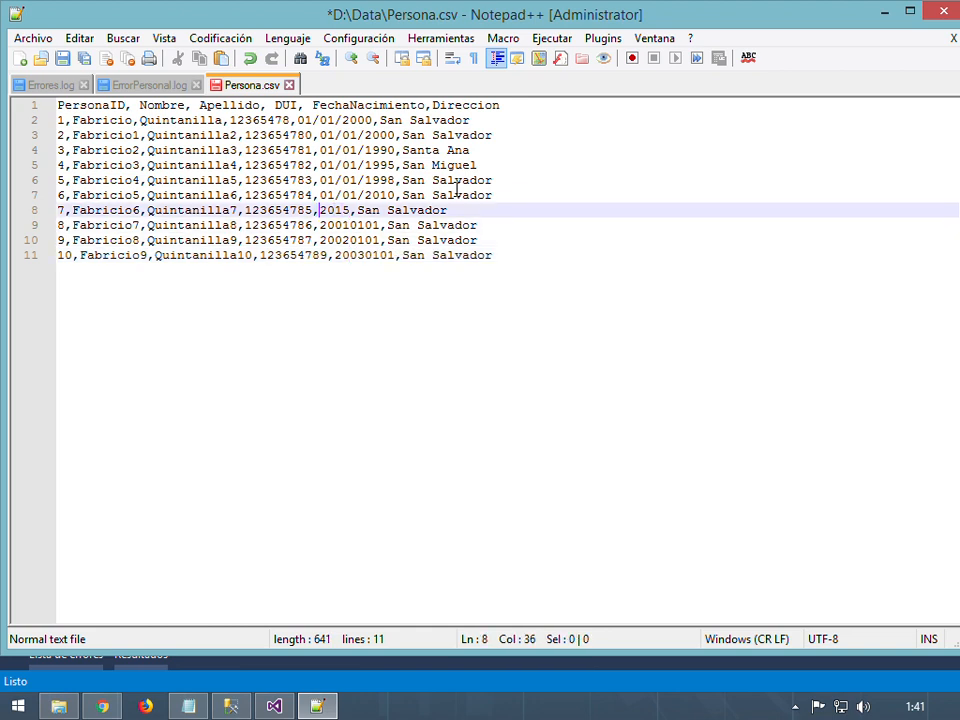
type("01/01/")
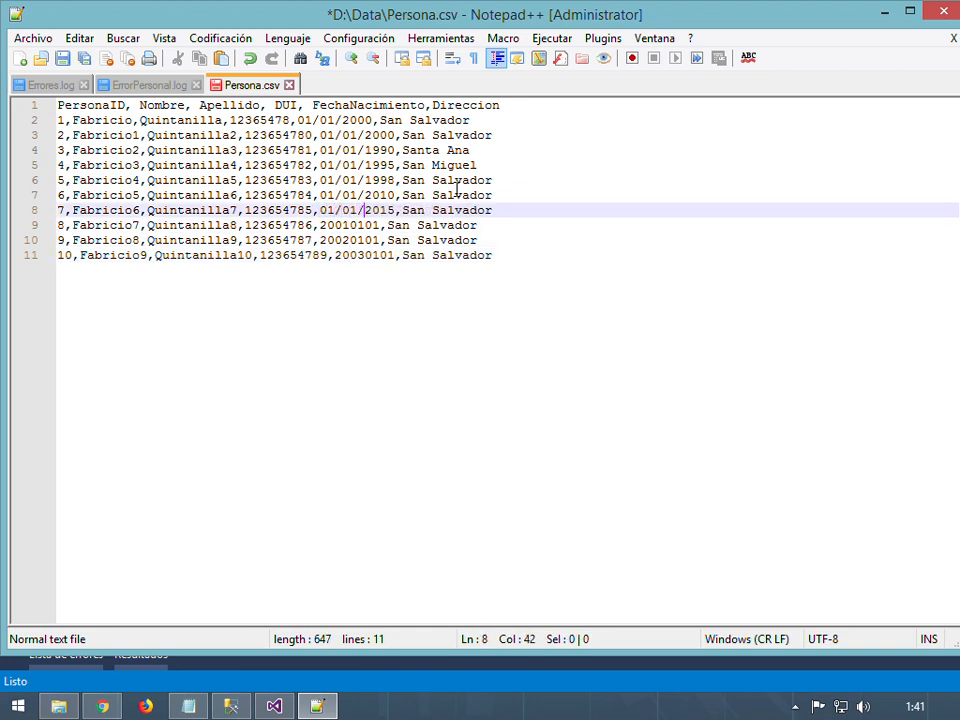
key("Down")
key("Right")
key("Right")
key("BackSpace")
key("BackSpace")
key("BackSpace")
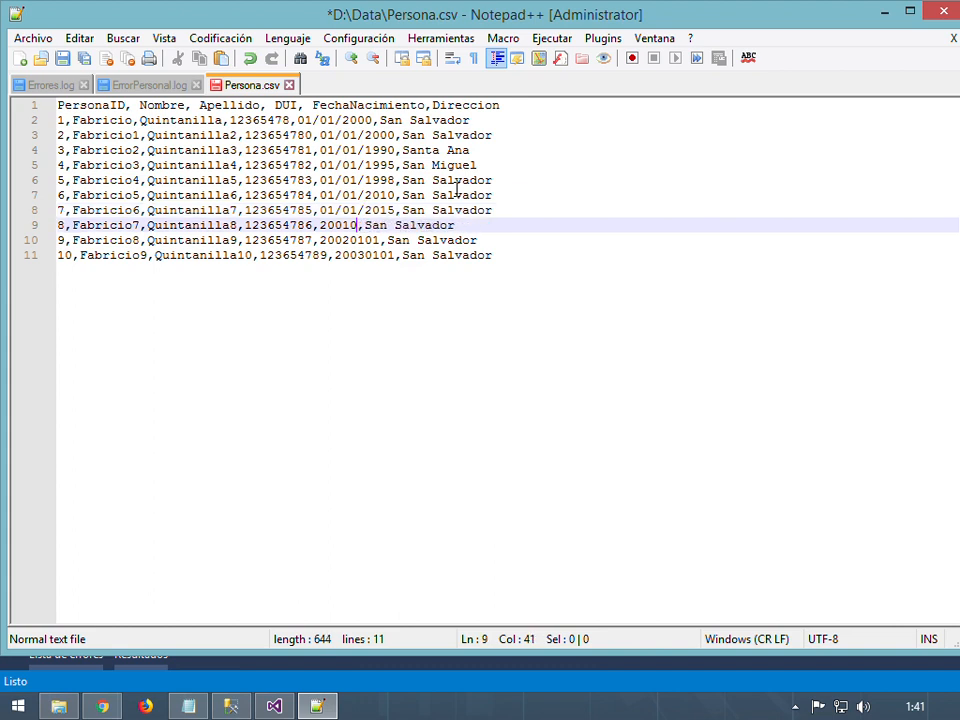
key("BackSpace")
key("Left")
key("Left")
key("Left")
key("Left")
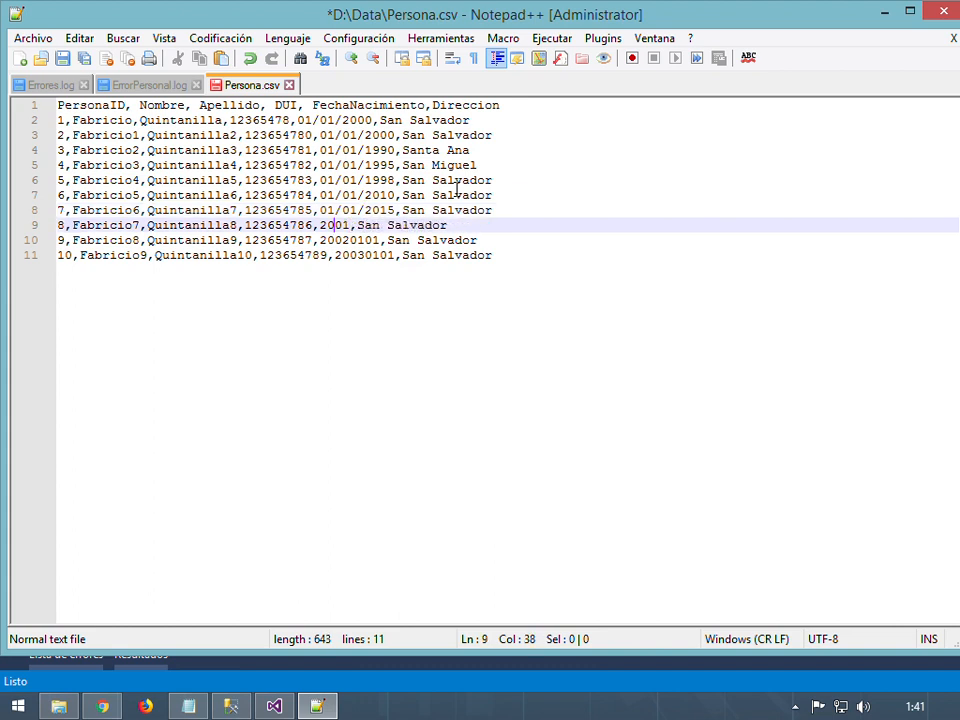
type("01/01")
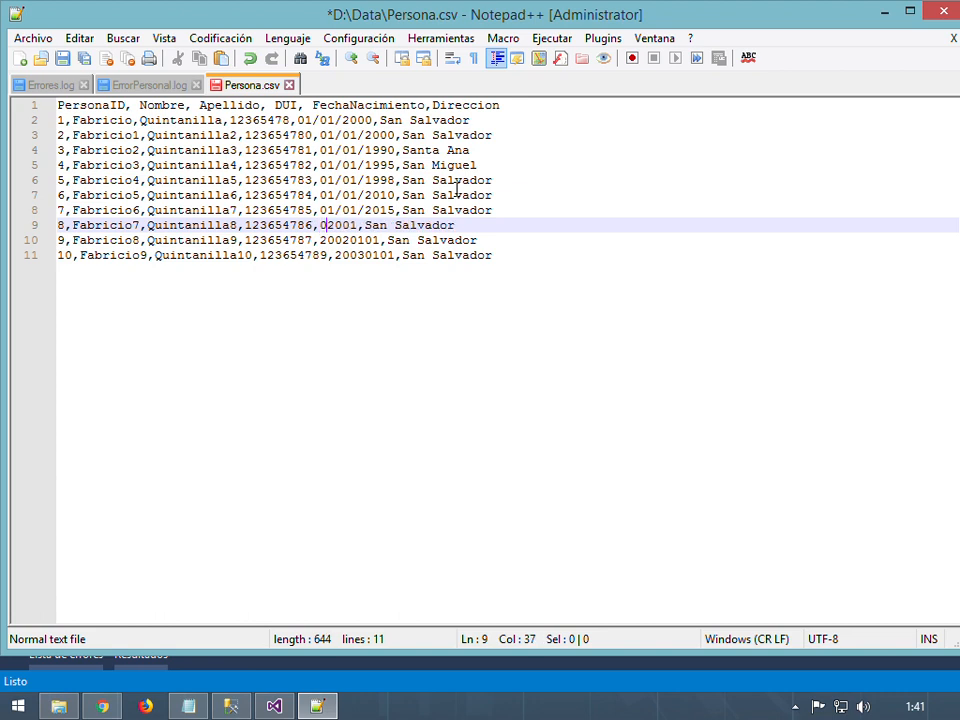
type("/")
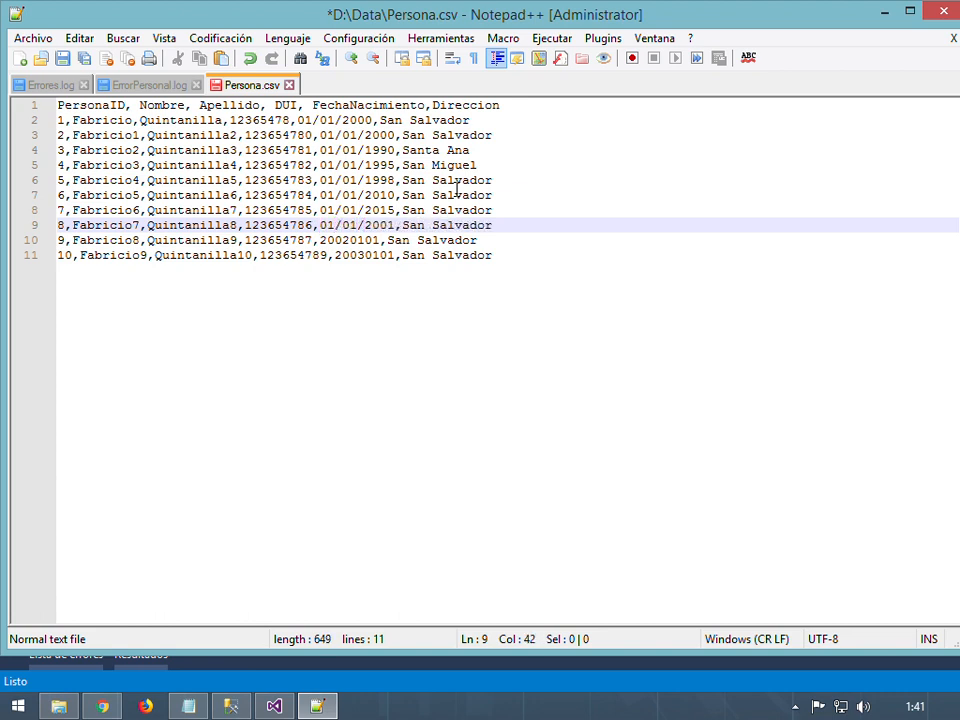
key("Down")
key("Right")
key("Right")
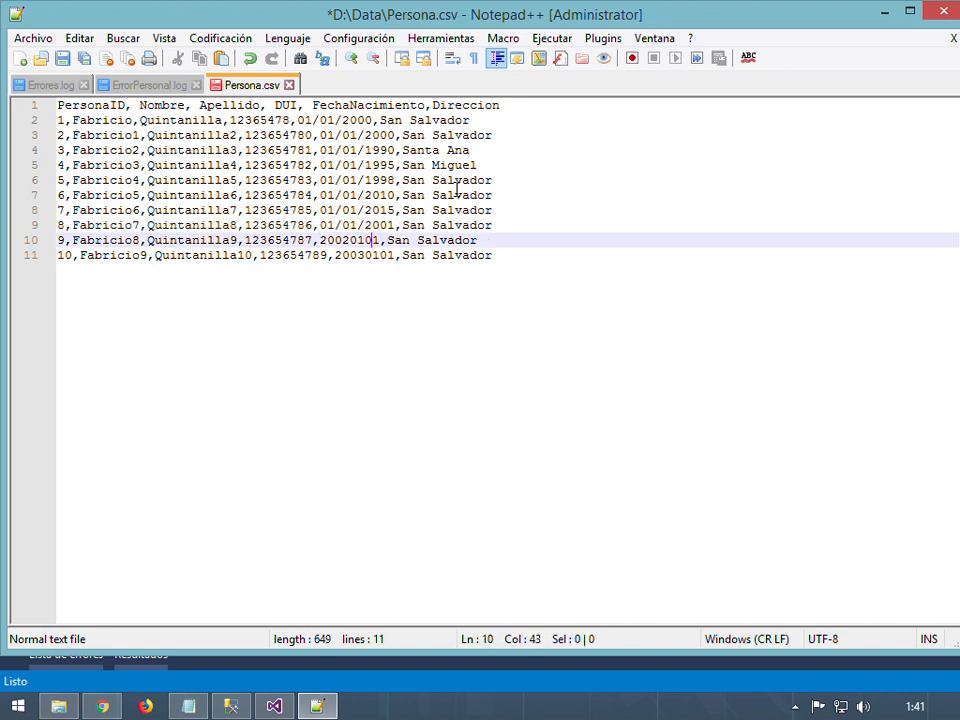
key("BackSpace")
key("BackSpace")
key("BackSpace")
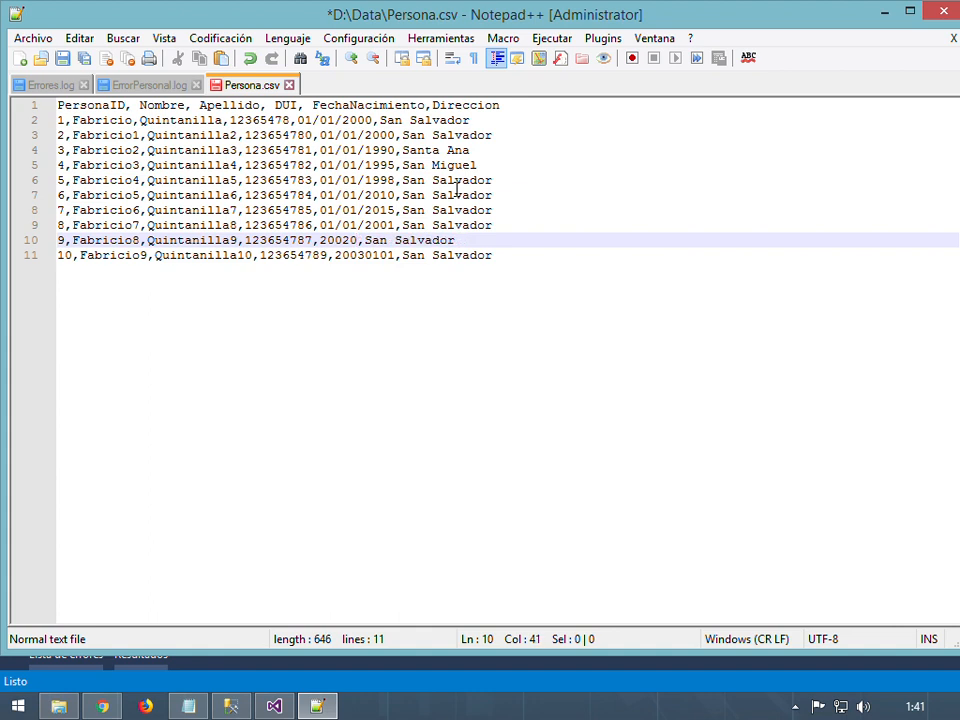
key("BackSpace")
key("Left")
key("Left")
key("Left")
key("Left")
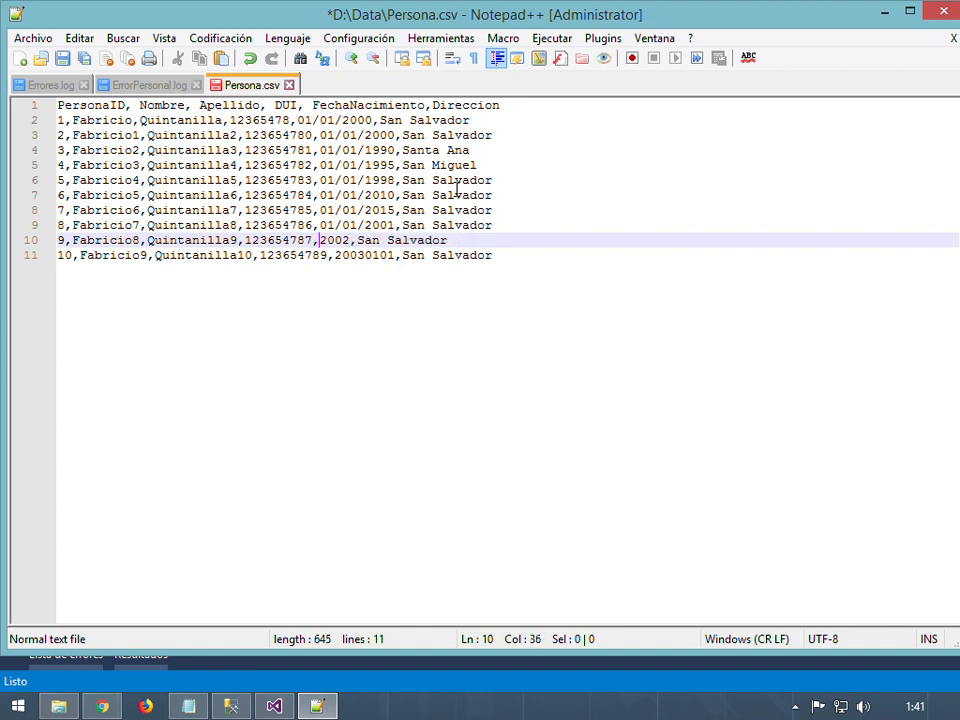
type("01/01/")
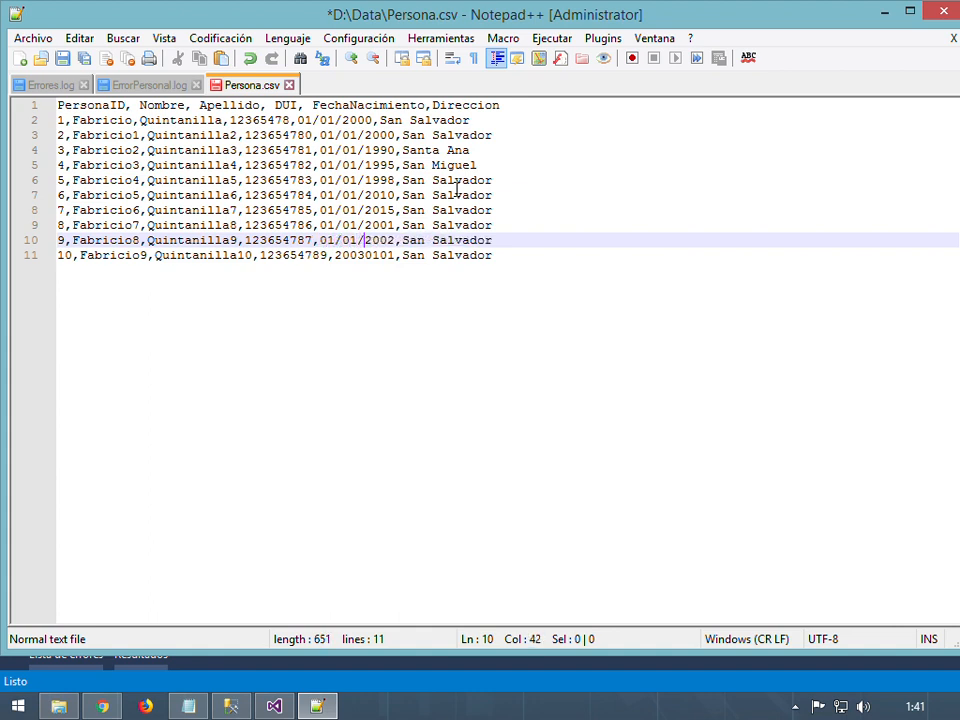
key("Down")
key("Right")
key("Right")
key("Right")
key("Right")
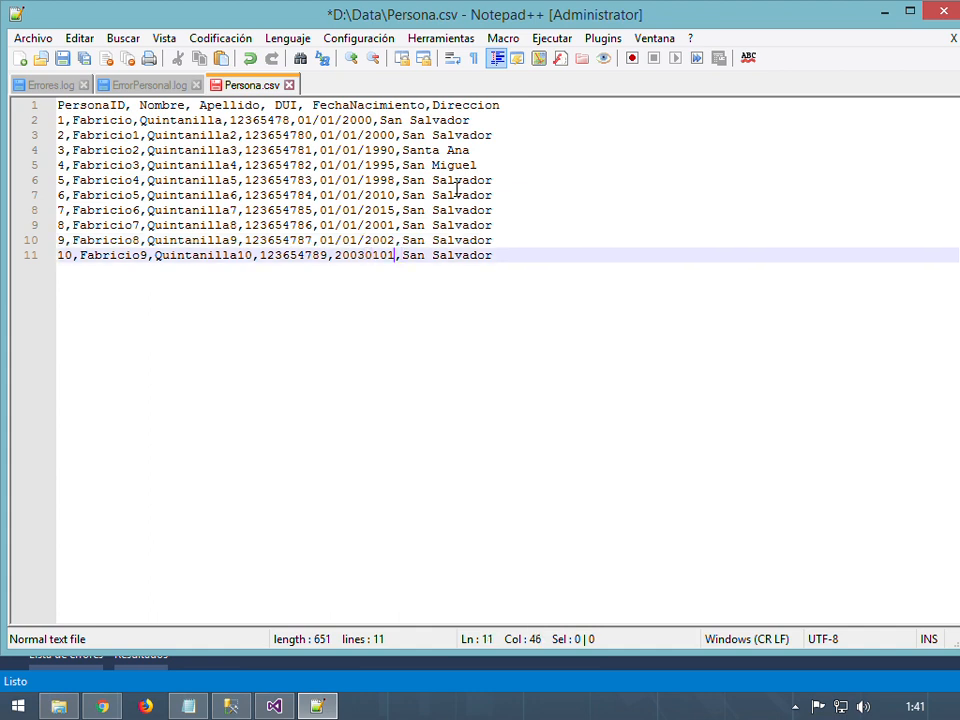
key("BackSpace")
key("BackSpace")
key("BackSpace")
key("BackSpace")
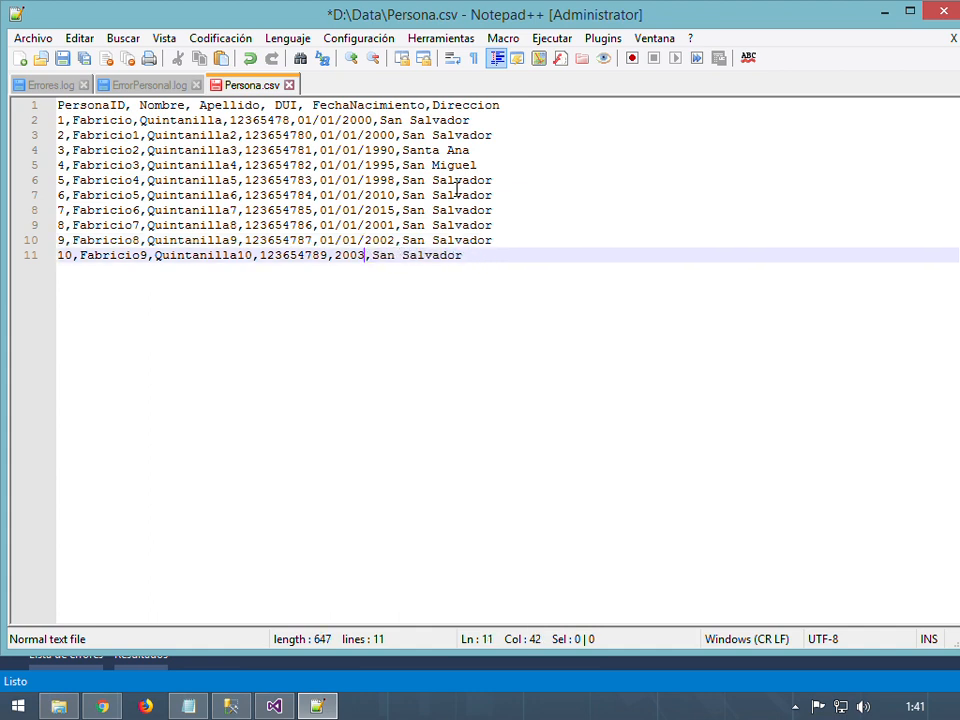
key("Left")
key("Left")
key("Left")
key("Left")
type("01/01/")
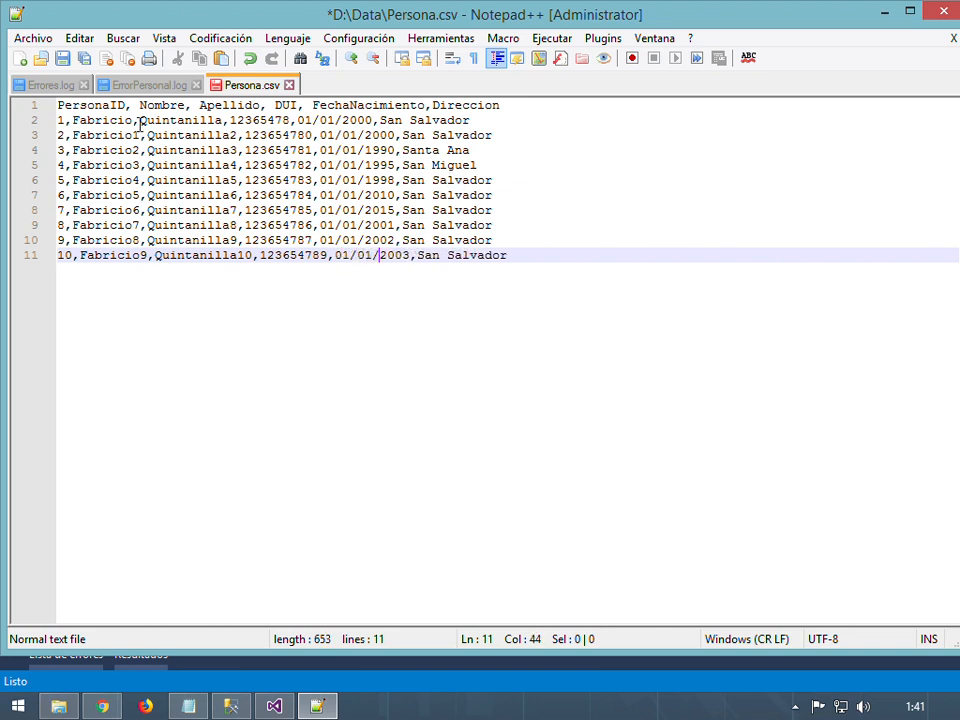
left_click(62, 59)
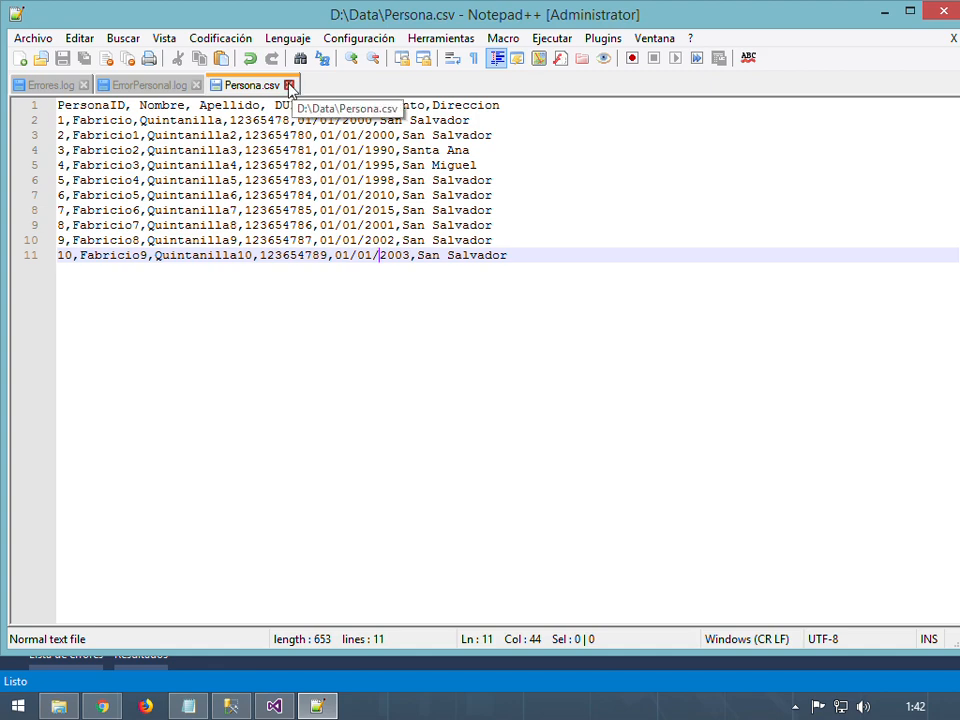
Close Persona.csv and Notepad++, then return to Visual Studio
left_click(289, 86)
left_click(885, 11)
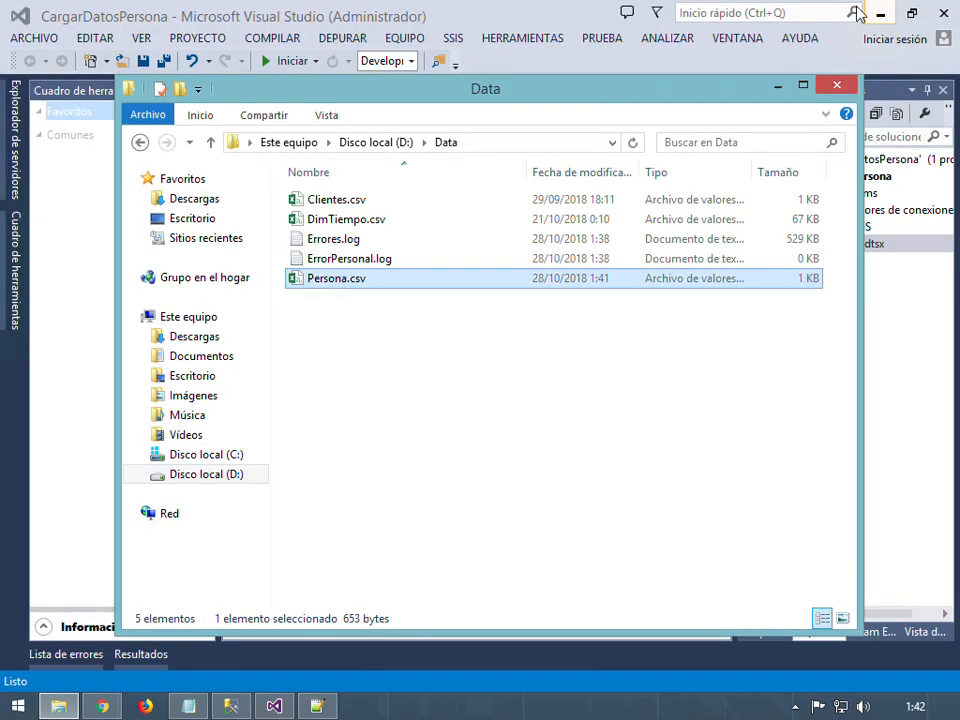
left_click(317, 706)
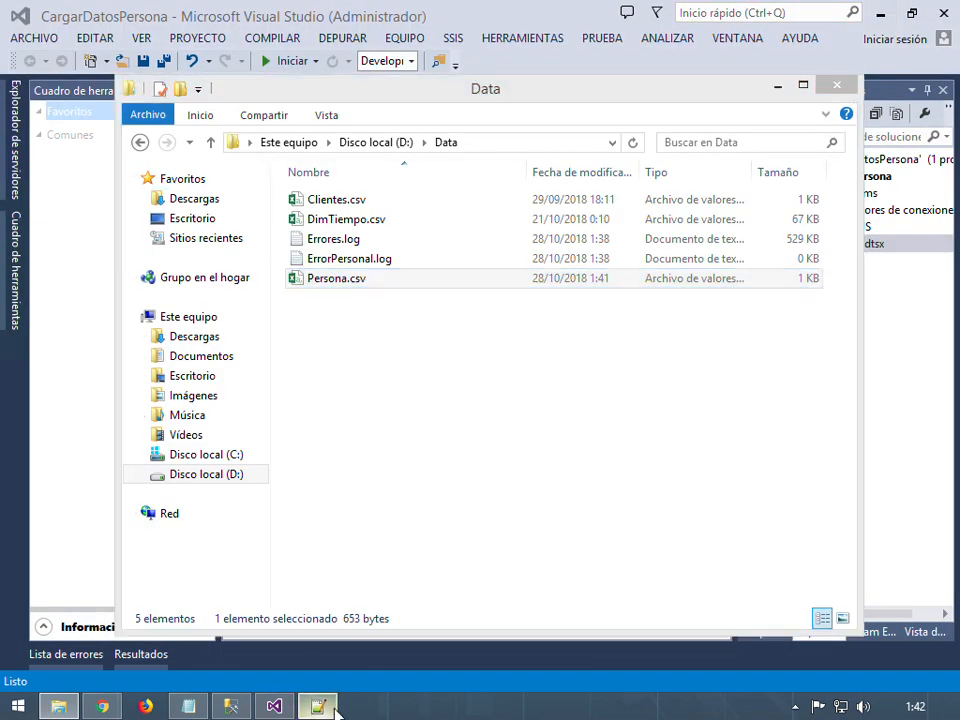
left_click(940, 14)
left_click(550, 405)
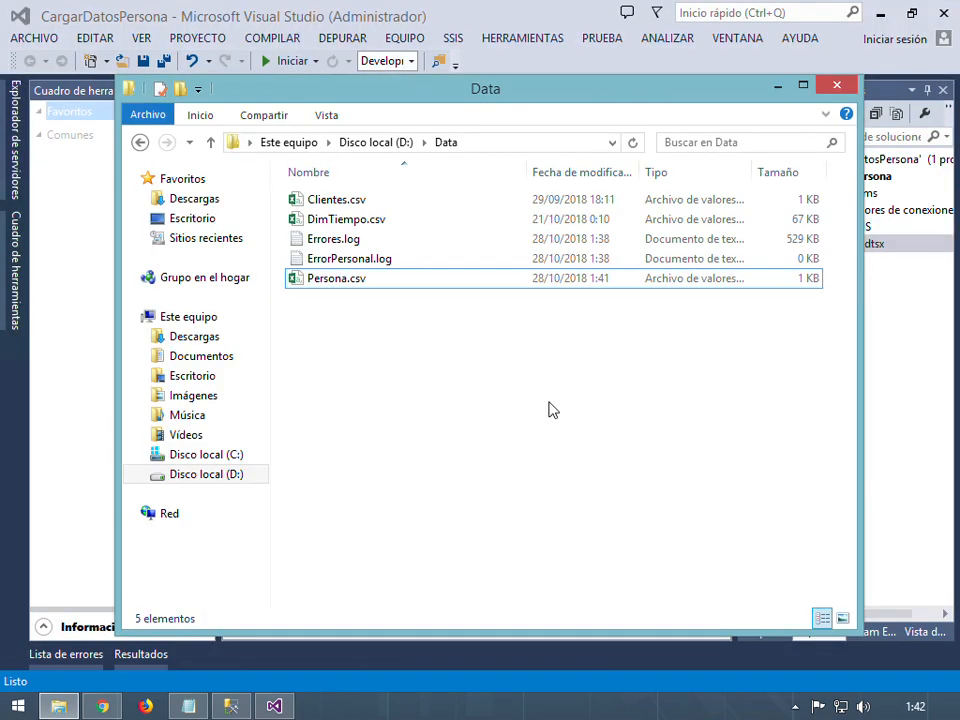
left_click(273, 706)
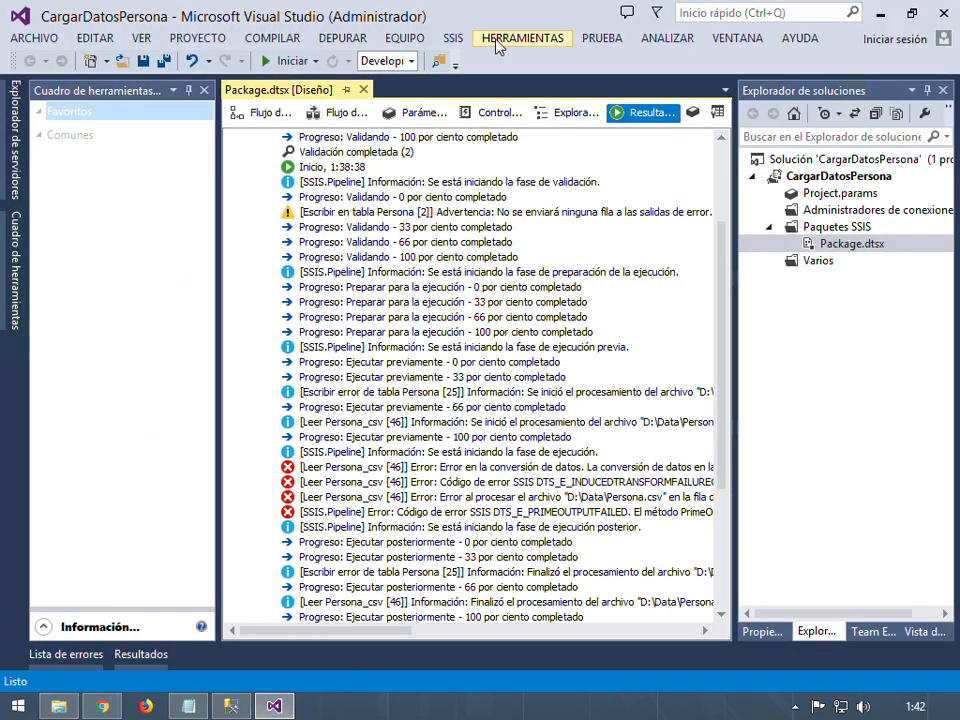
Run Package.dtsx with Ejecutar paquete, close the ten-row data viewer, and stop debugging
left_click(258, 114)
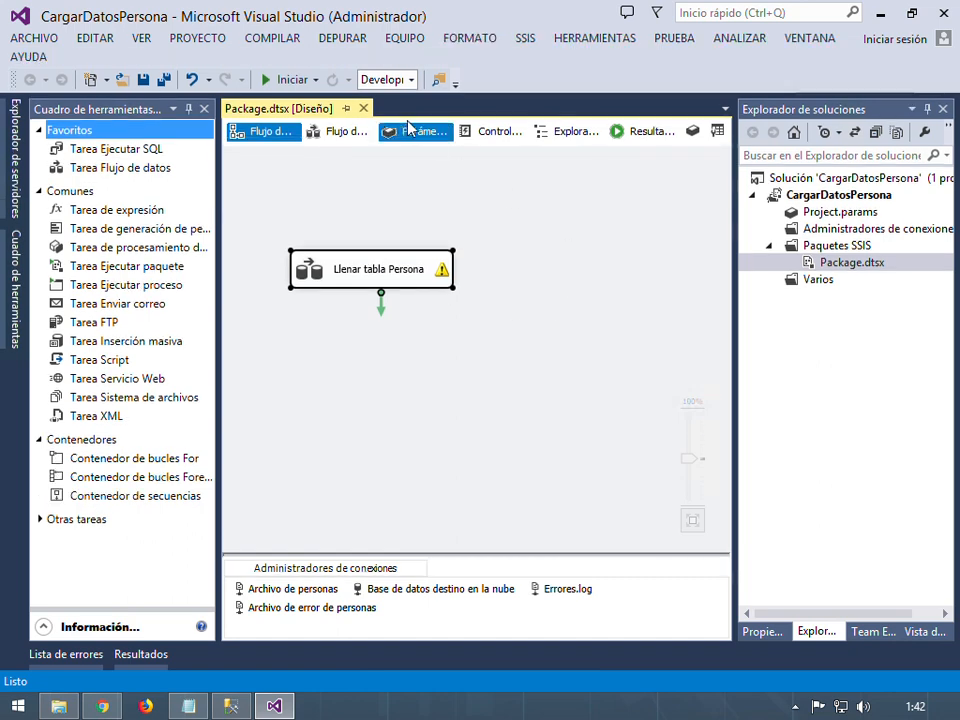
left_click(350, 131)
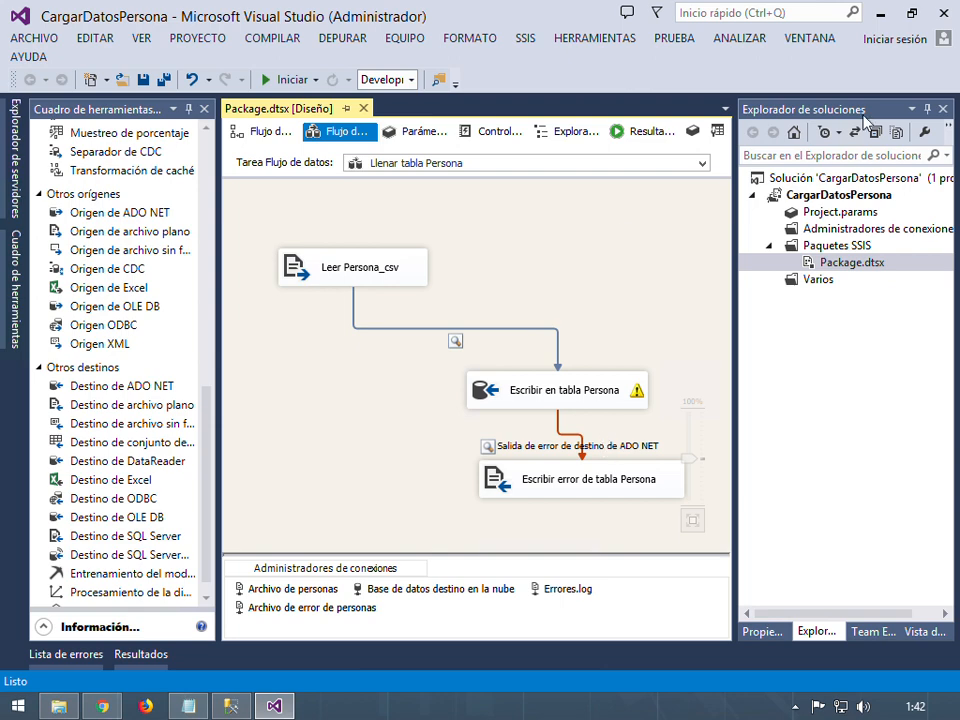
right_click(852, 266)
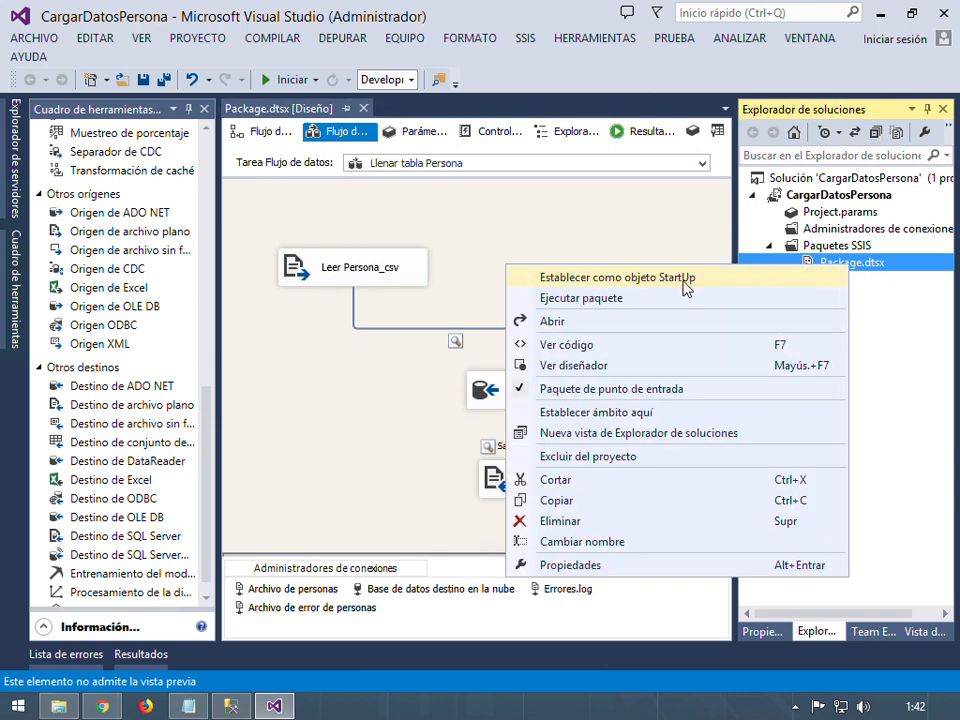
left_click(612, 300)
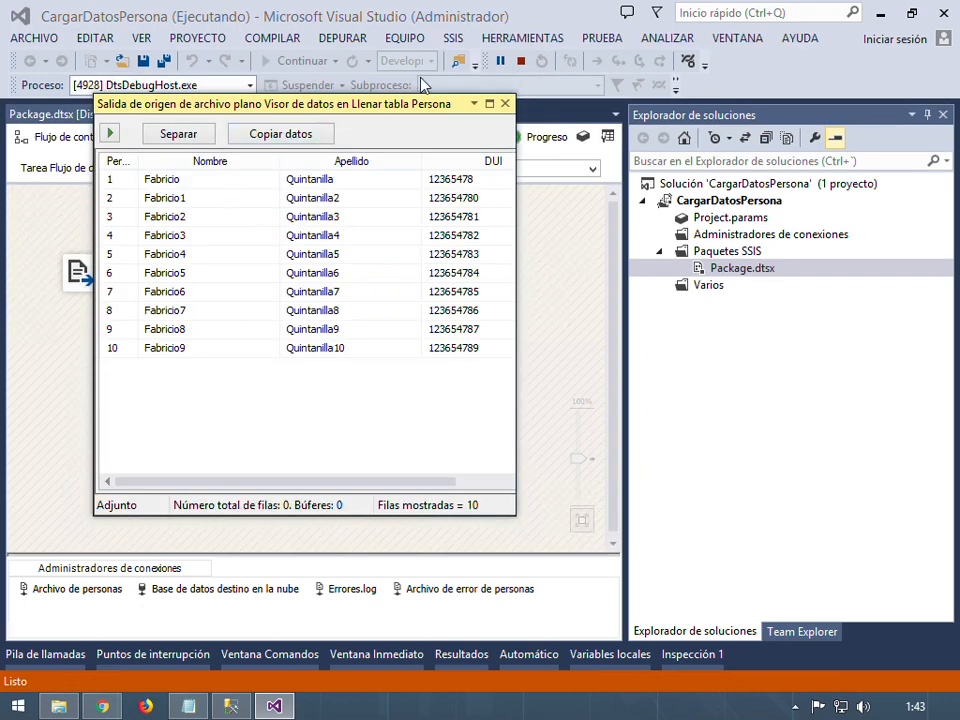
left_click(505, 105)
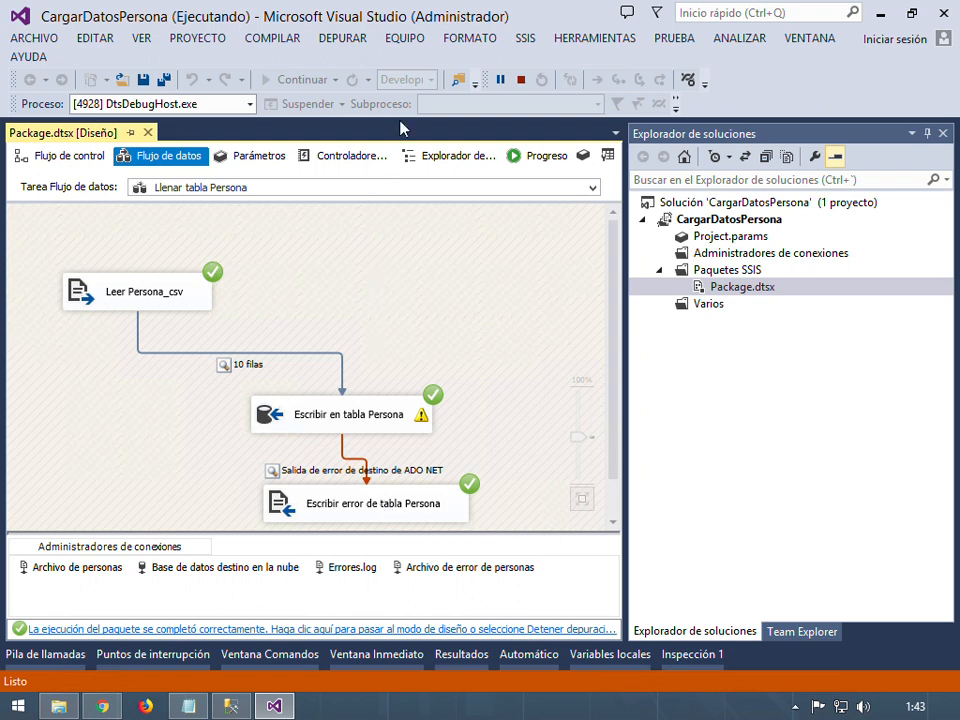
left_click(521, 79)
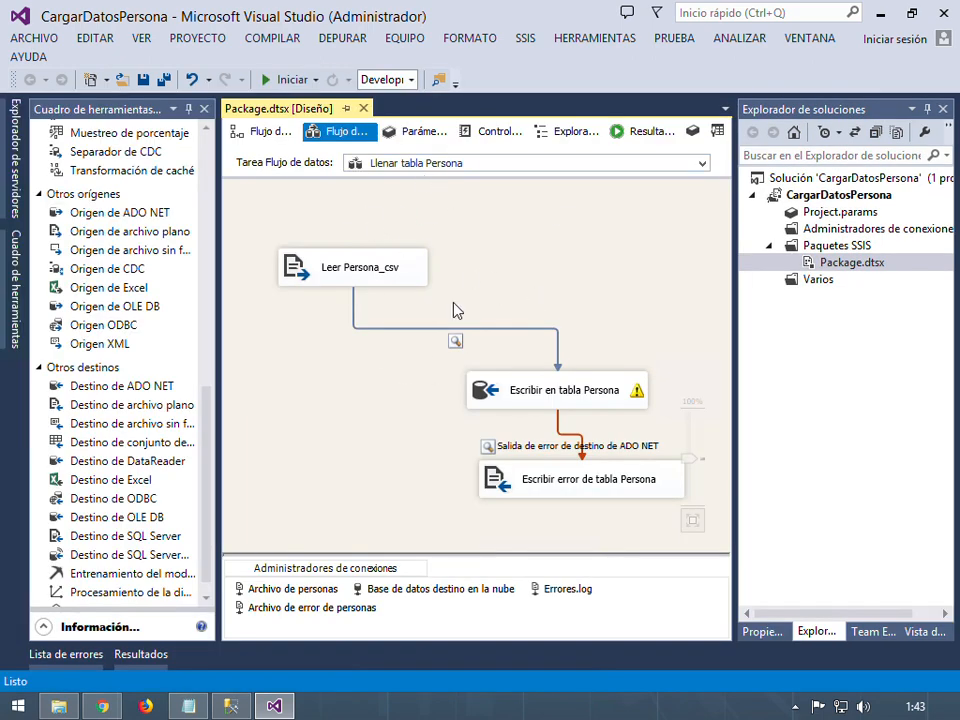
Set the Leer Persona_csv source's error and truncation handling to Redirigir fila for all columns
left_click(601, 488)
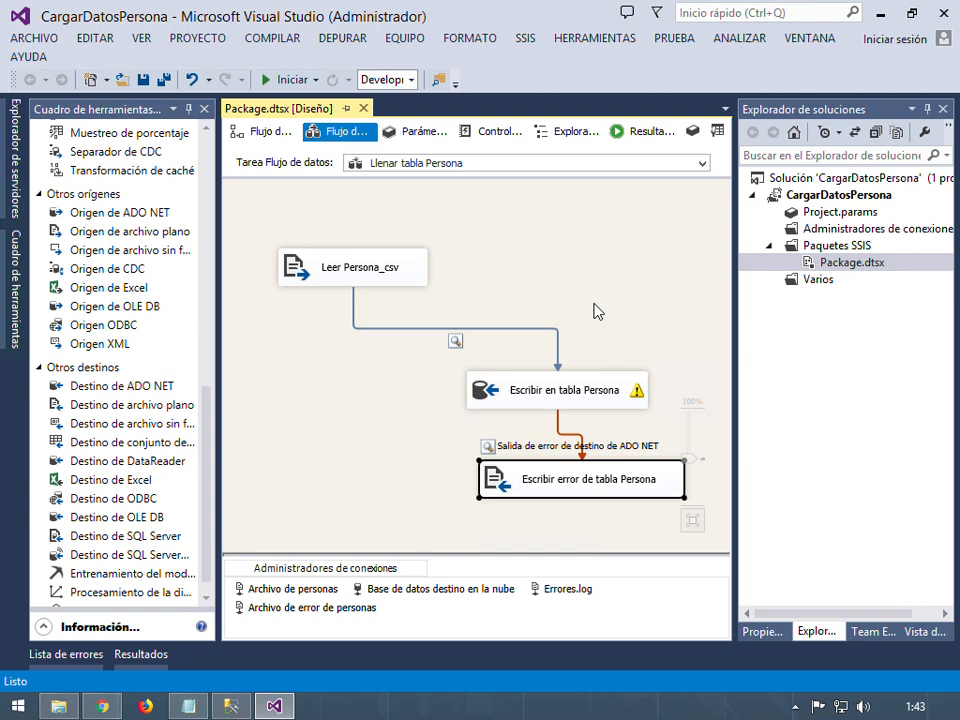
double_click(345, 267)
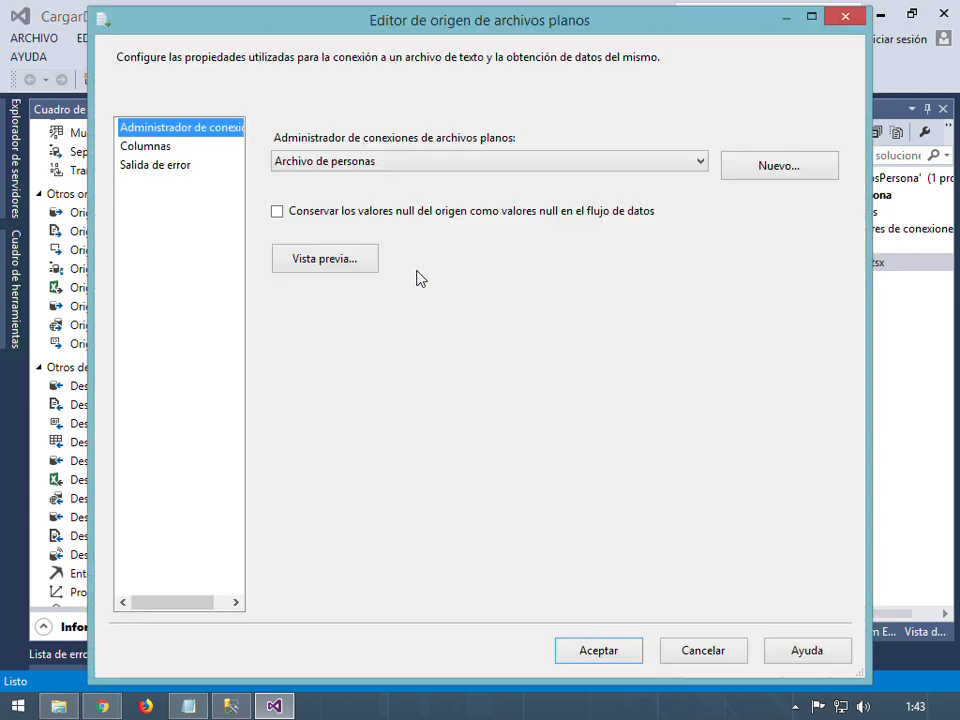
left_click(156, 164)
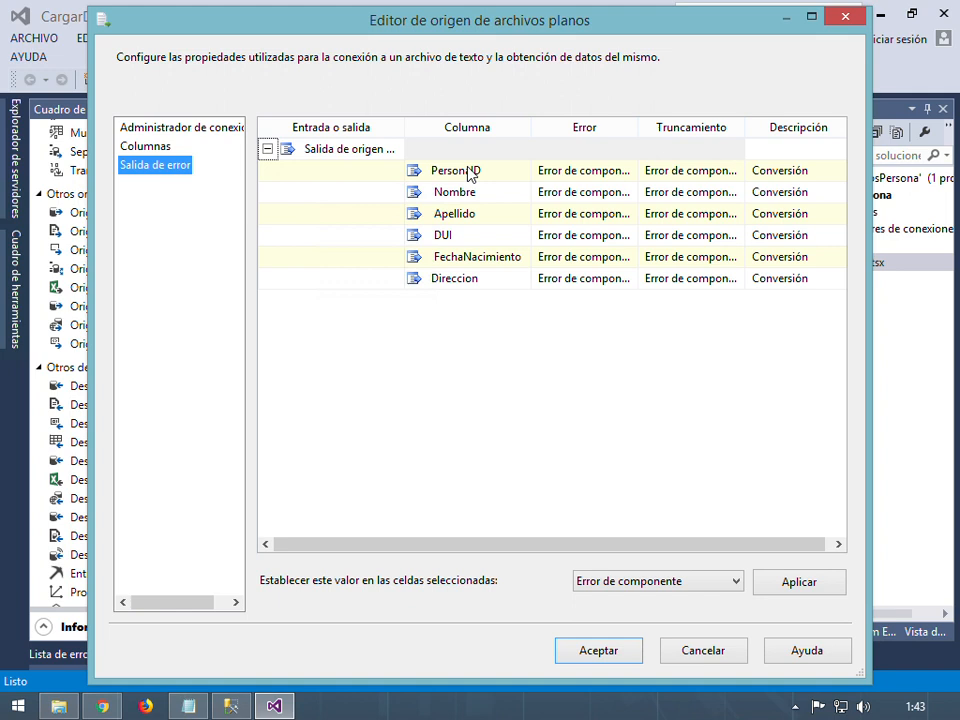
left_click(612, 173)
left_click(700, 279, "shift")
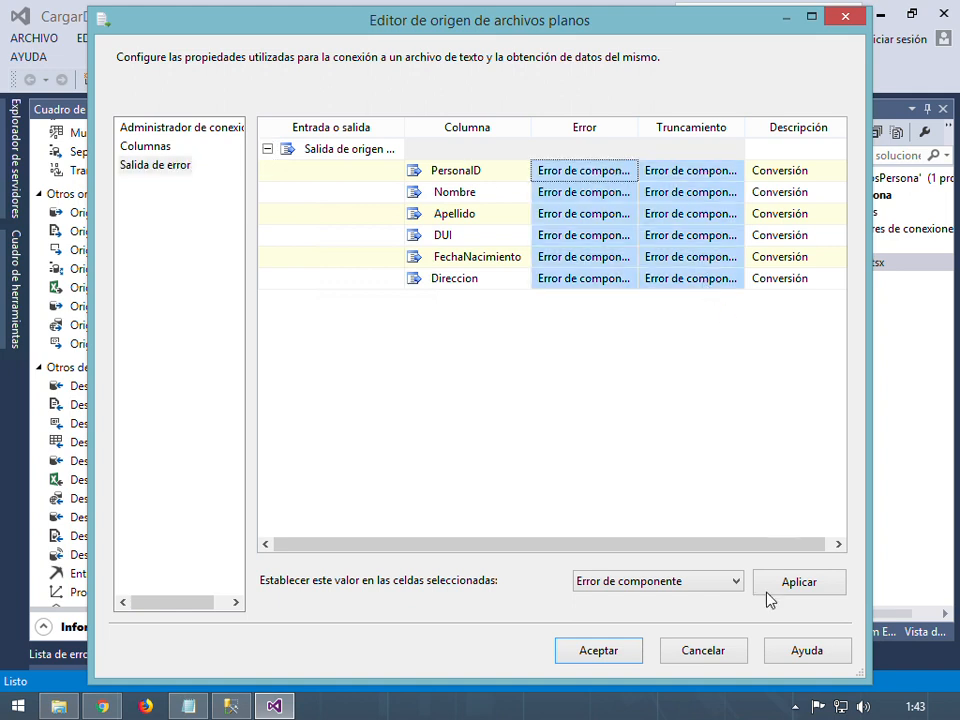
left_click(708, 582)
left_click(618, 628)
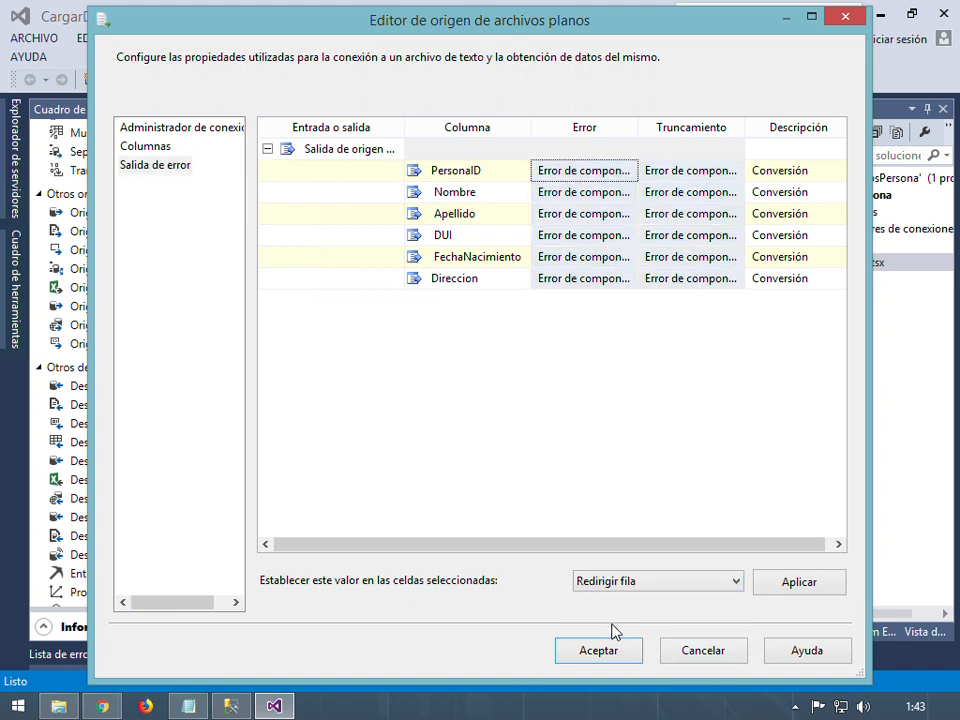
left_click(598, 650)
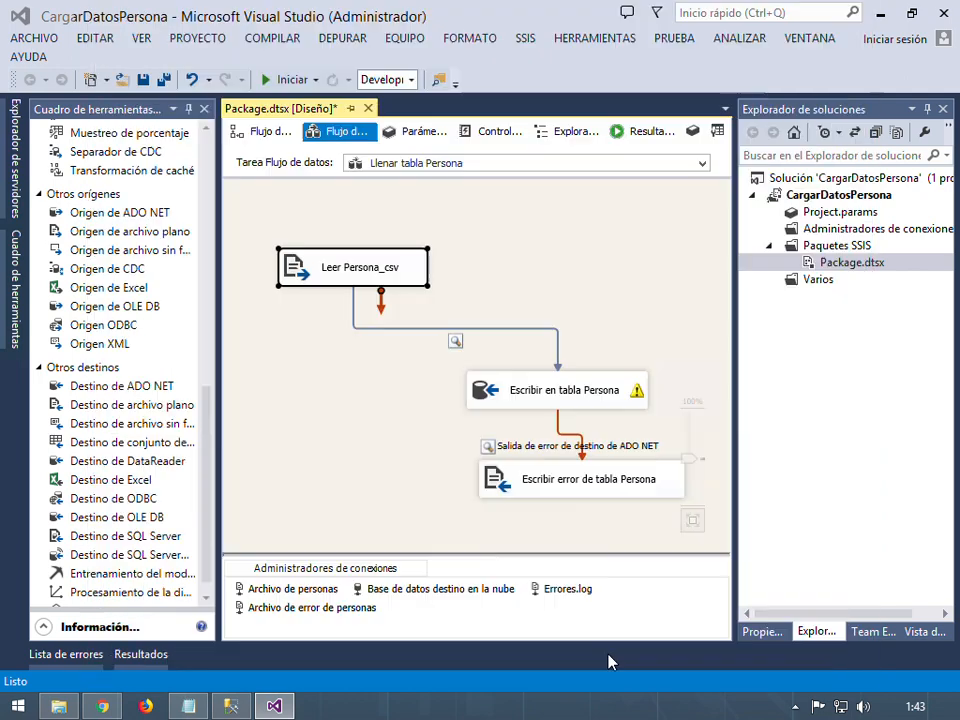
left_click(622, 395)
Set the Escribir en tabla Persona destination's error output to Redirigir fila
double_click(622, 395)
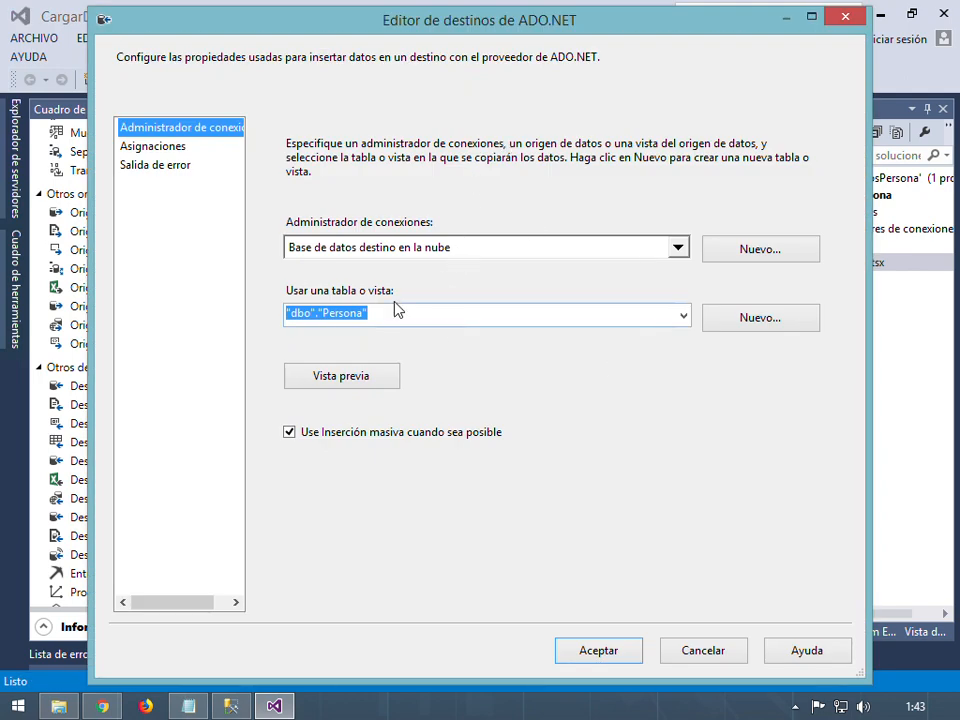
left_click(177, 168)
left_click(592, 152)
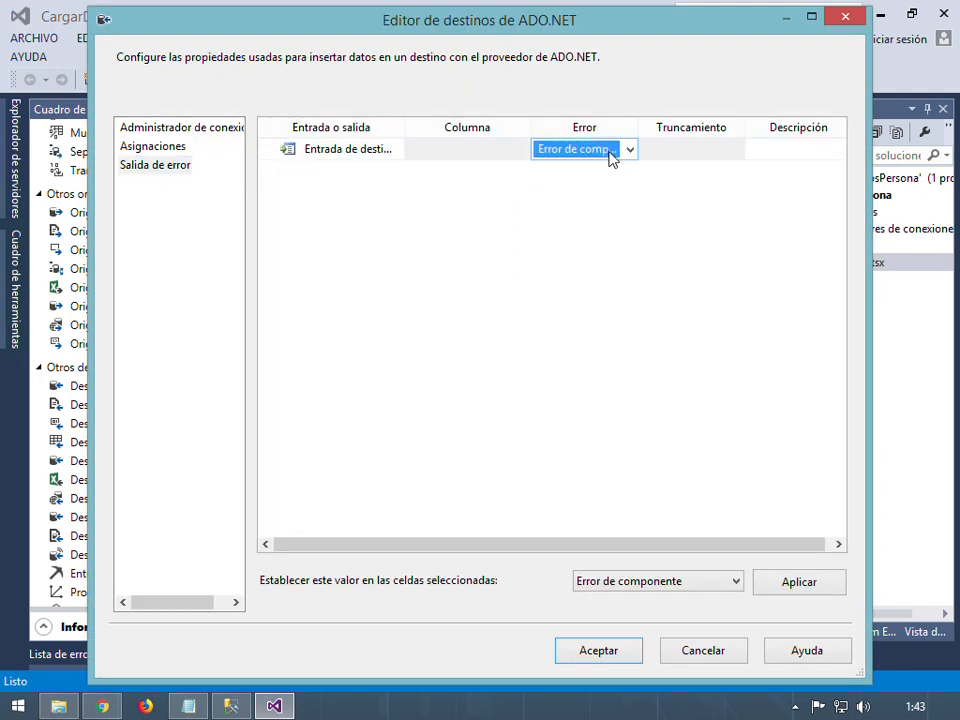
left_click(612, 150)
left_click(565, 187)
left_click(598, 651)
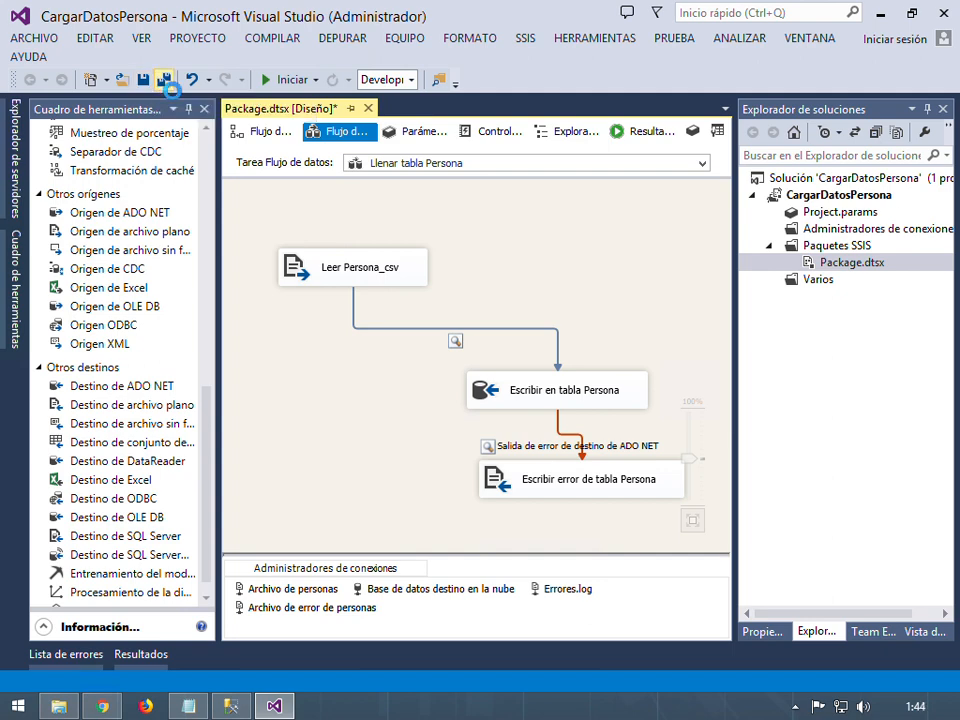
Save all, run Package.dtsx with Ejecutar paquete, close both data viewers, and stop debugging
left_click(164, 79)
left_click(780, 265)
right_click(780, 266)
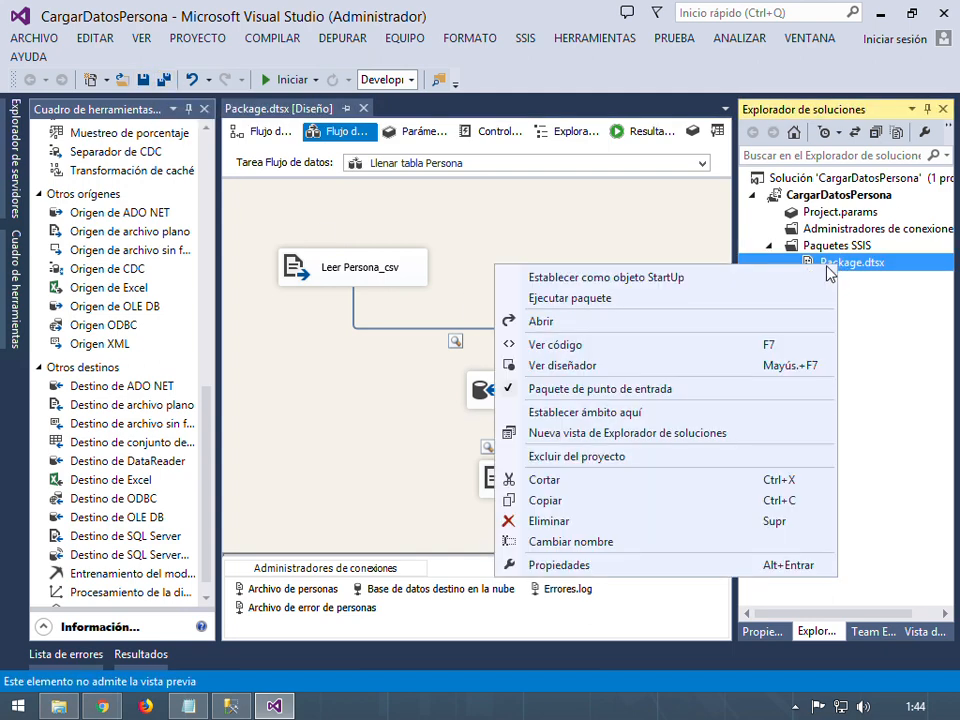
left_click(645, 299)
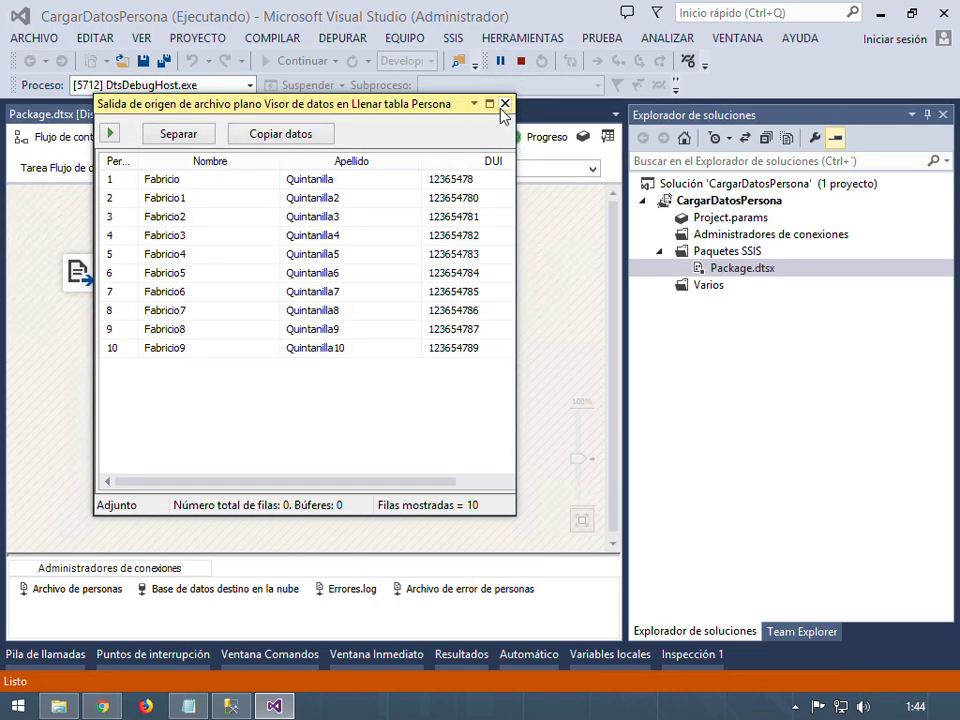
left_click(505, 103)
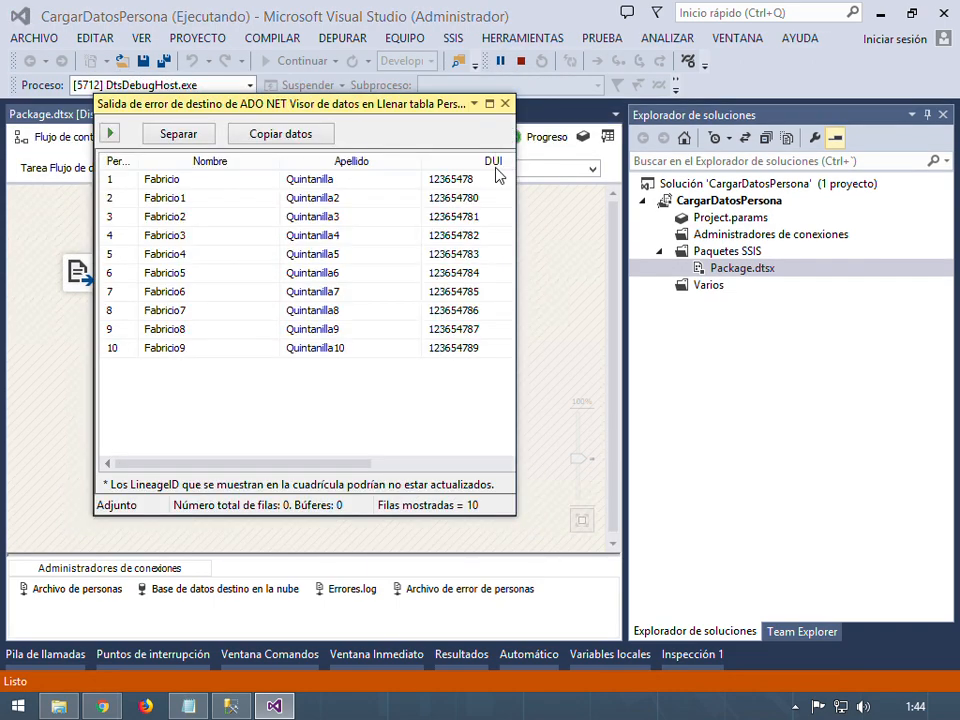
left_click(505, 103)
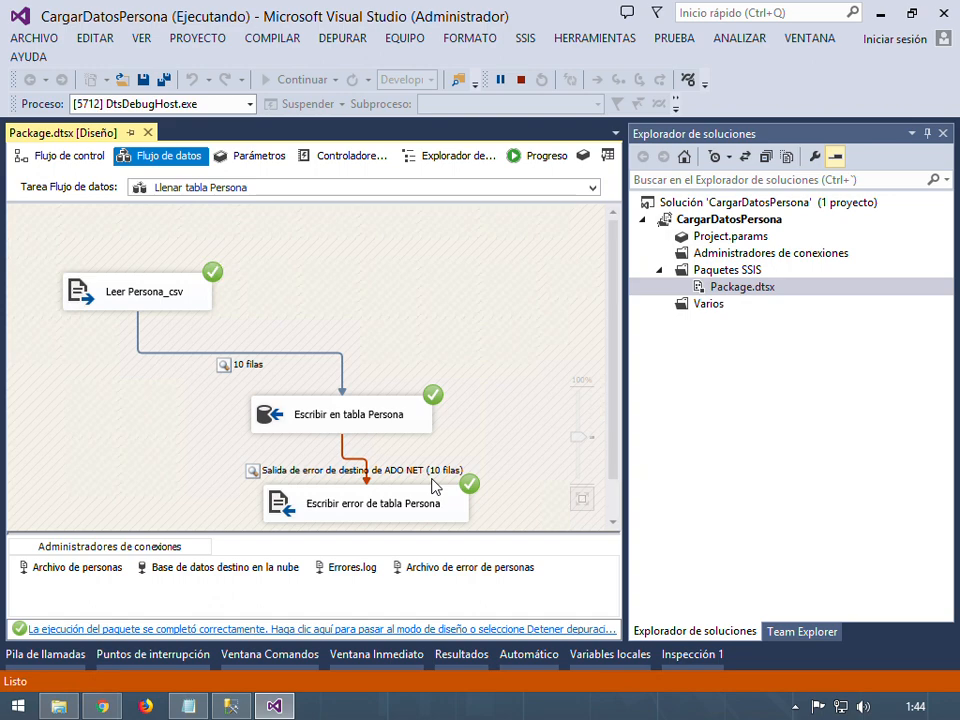
left_click(520, 79)
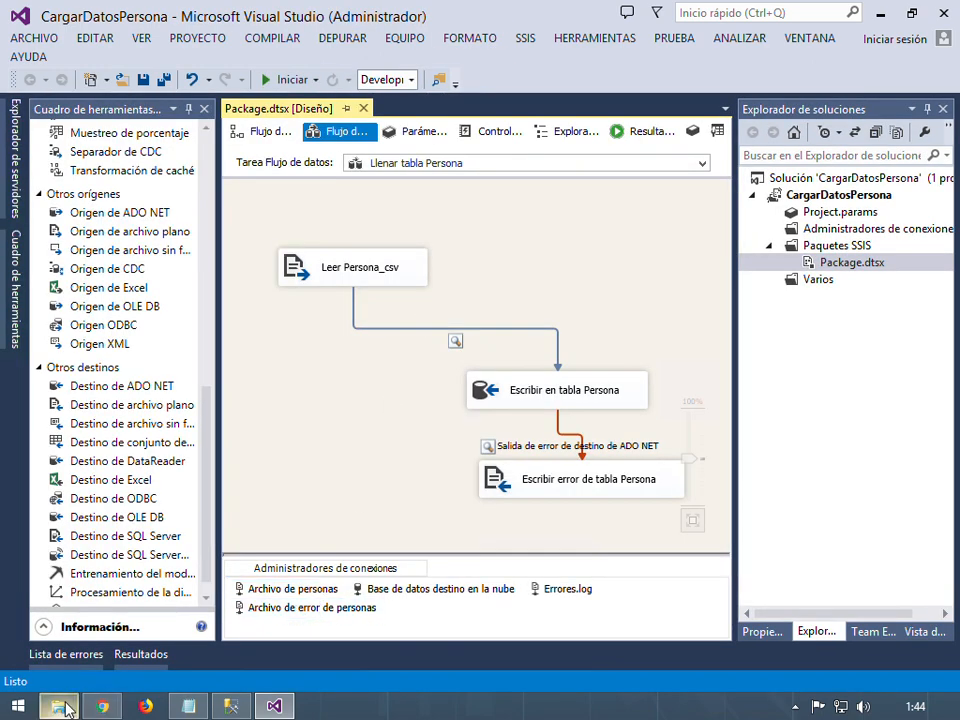
left_click(60, 707)
left_click(395, 262)
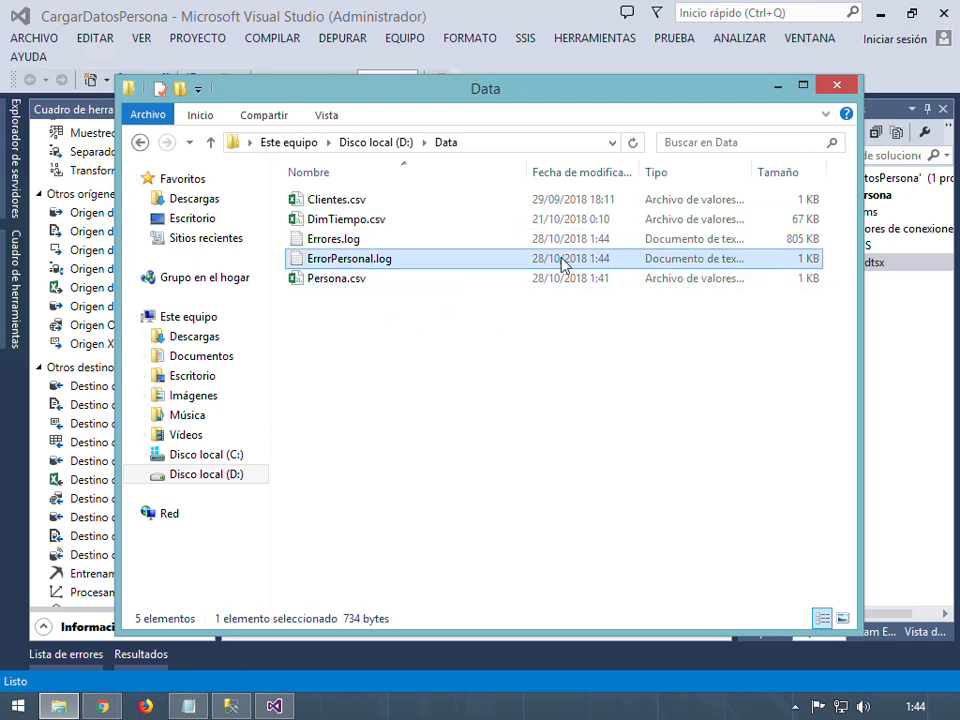
right_click(508, 264)
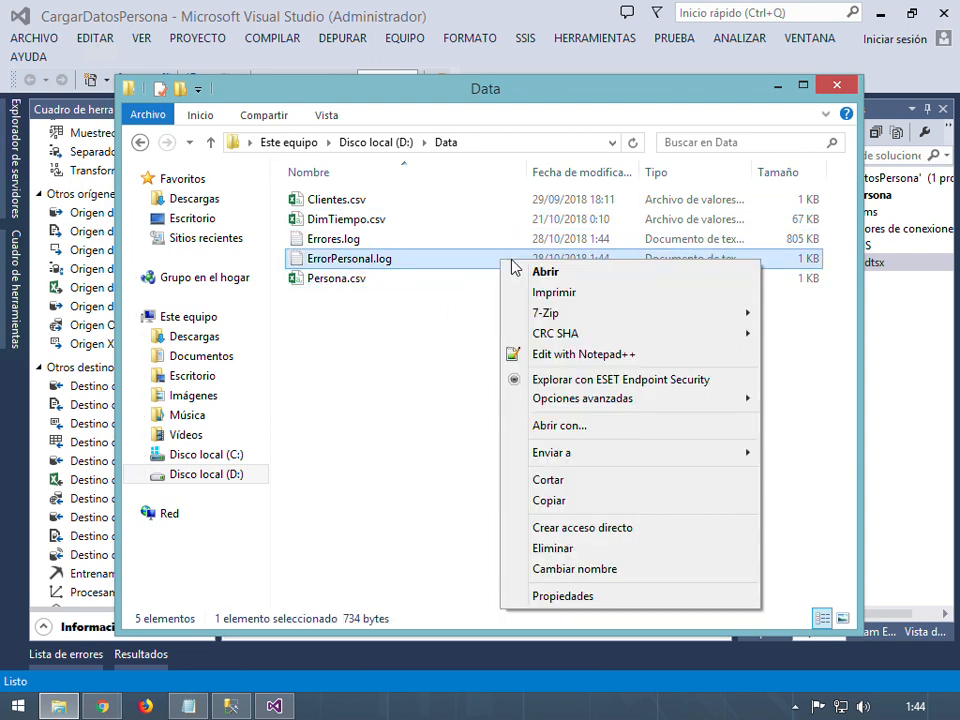
left_click(578, 356)
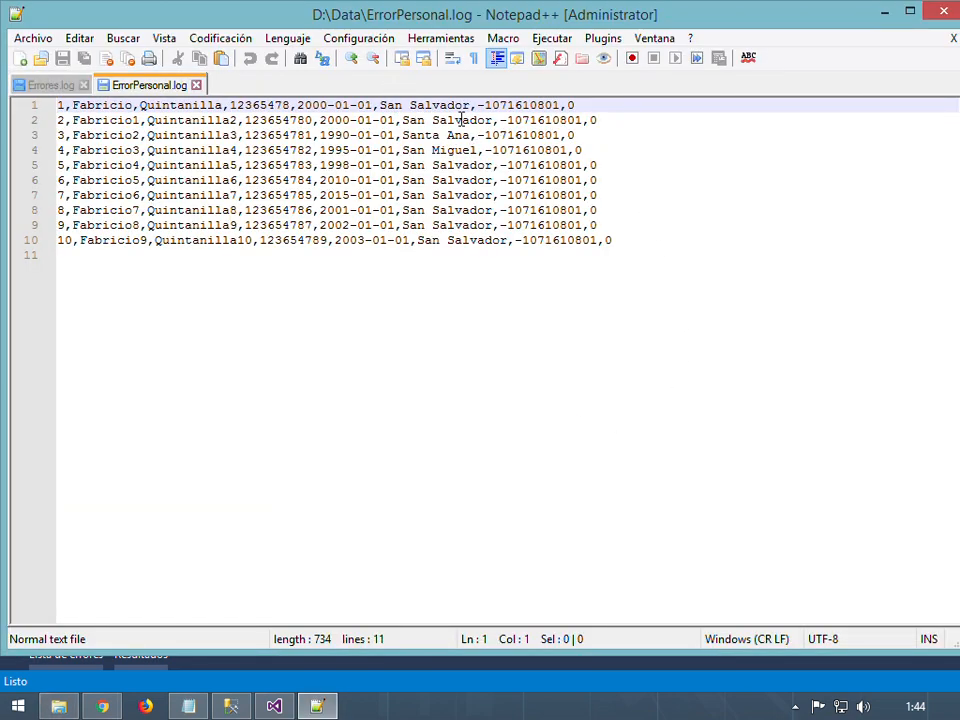
left_click_drag(478, 107, 57, 106)
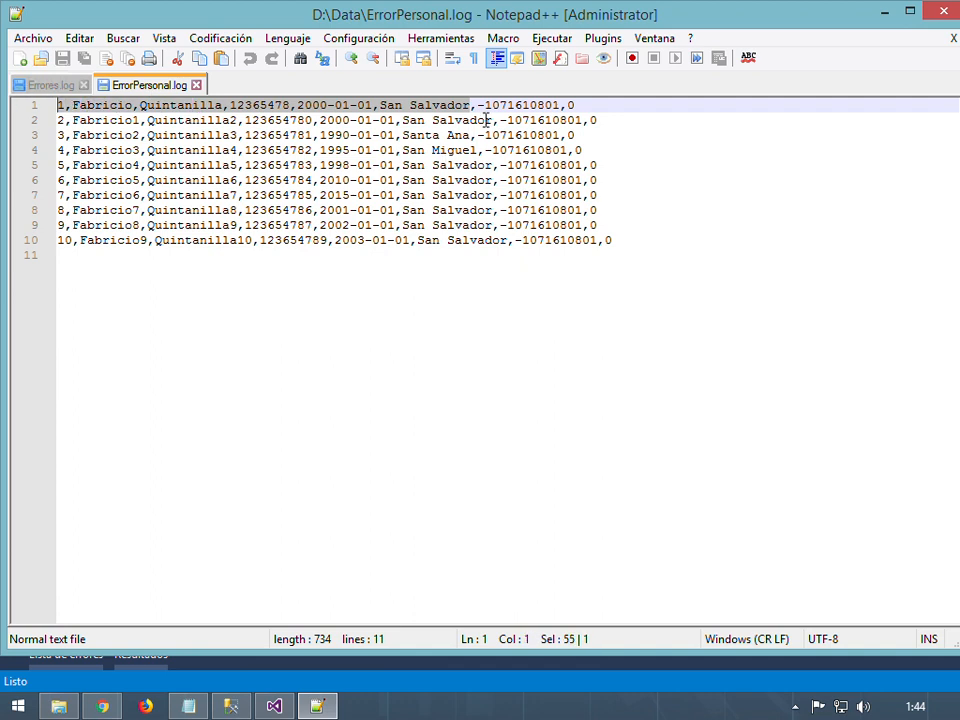
left_click_drag(480, 107, 567, 110)
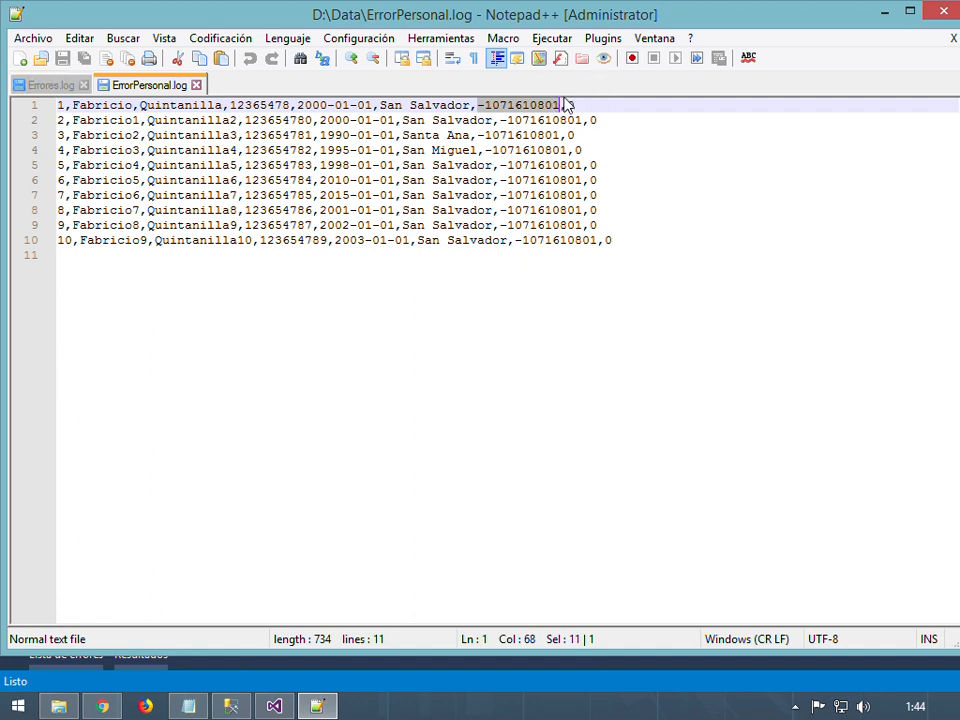
left_click_drag(562, 105, 592, 108)
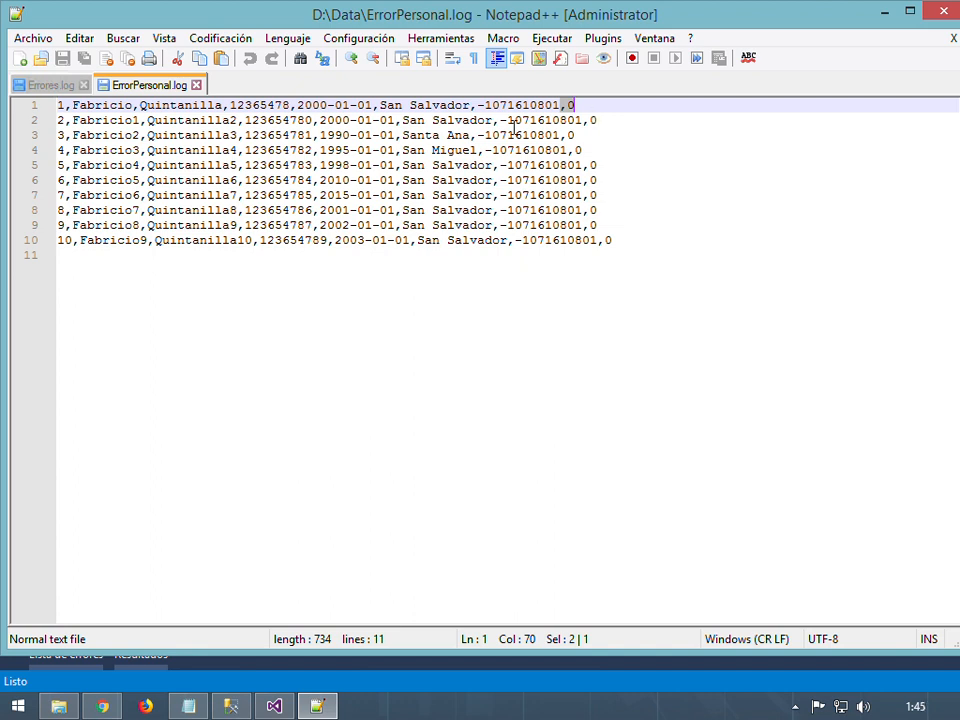
left_click_drag(477, 105, 568, 110)
key("ctrl+c")
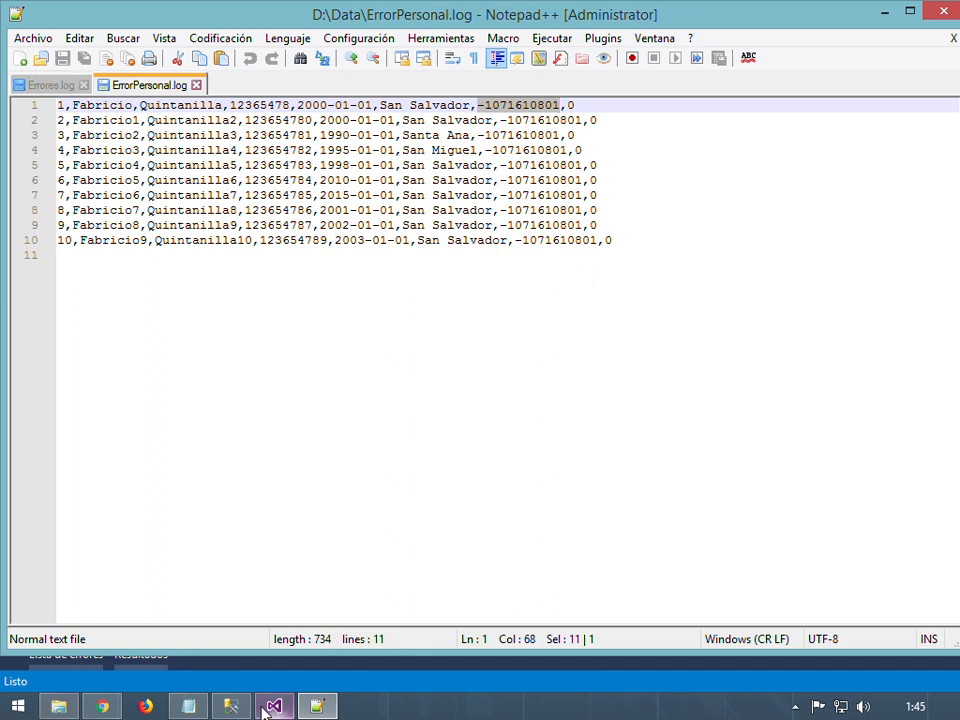
Switch to the Azure SQL purchase models tab in Chrome and select the address bar
left_click(104, 705)
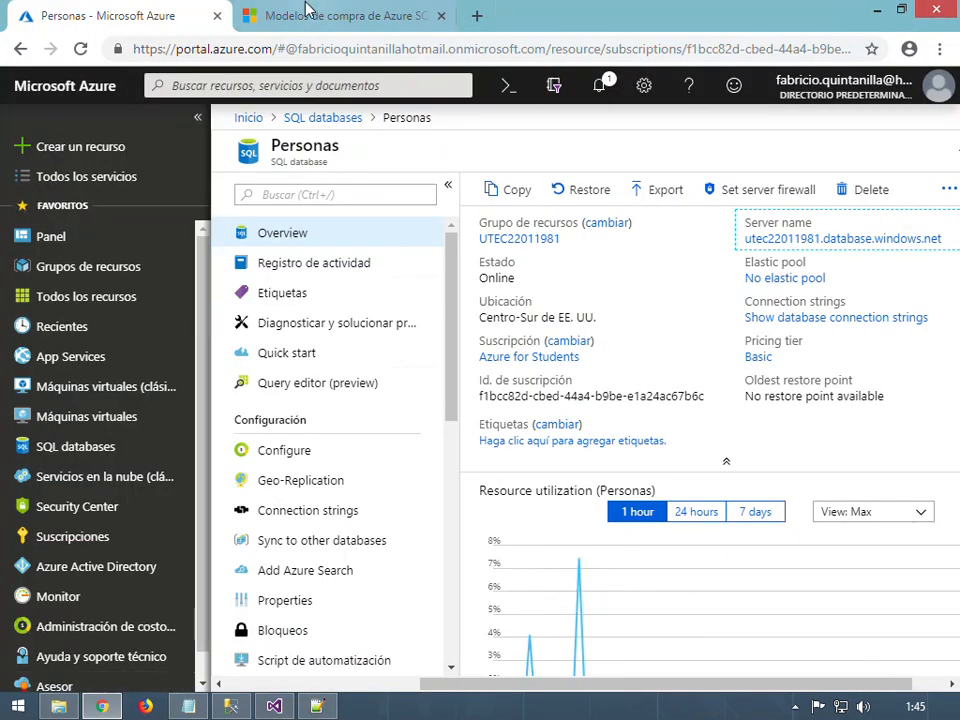
left_click(369, 17)
left_click(410, 50)
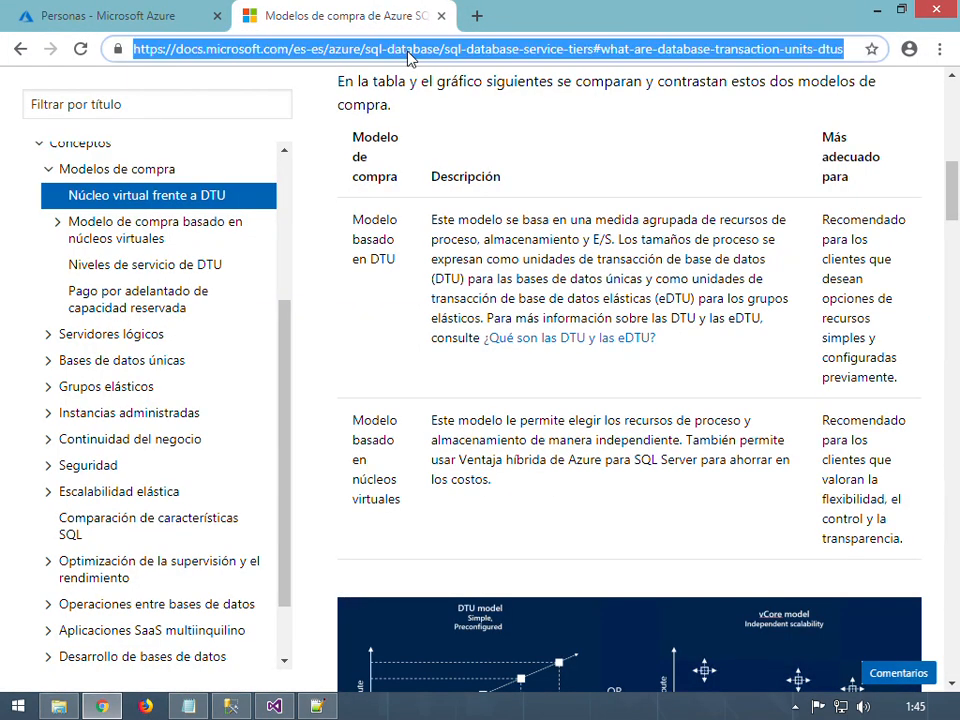
type("ss")
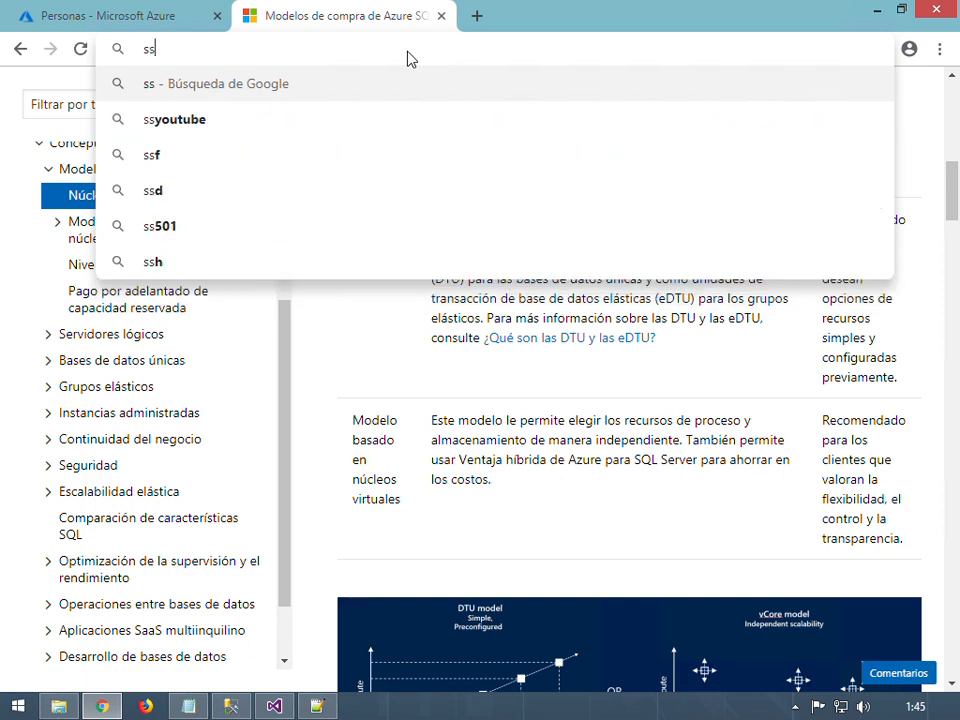
type("is error code")
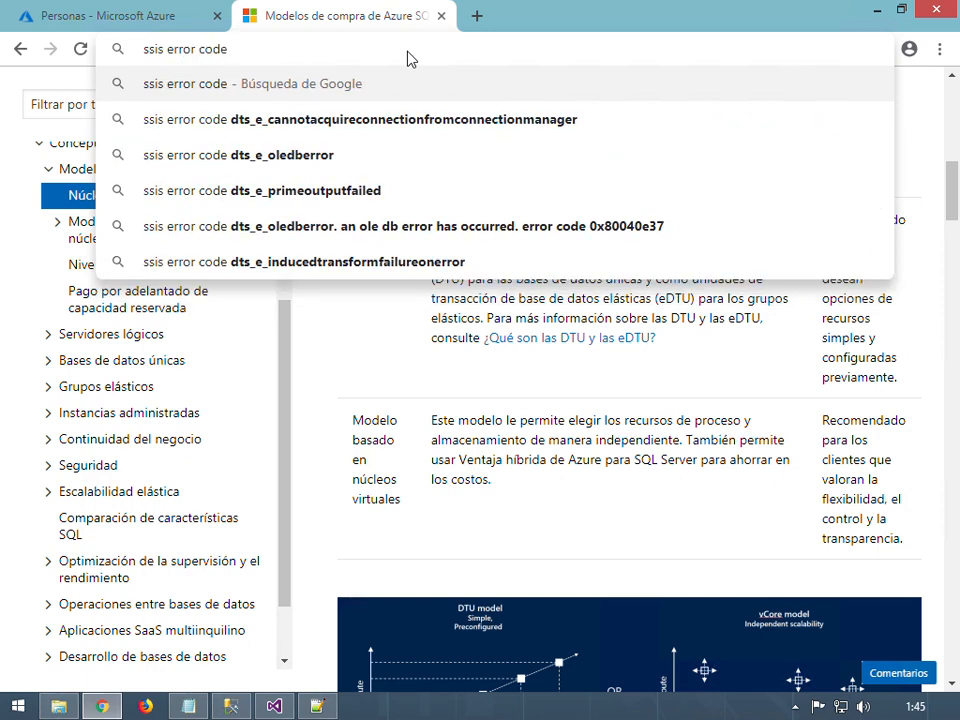
key("ctrl+v")
key("Return")
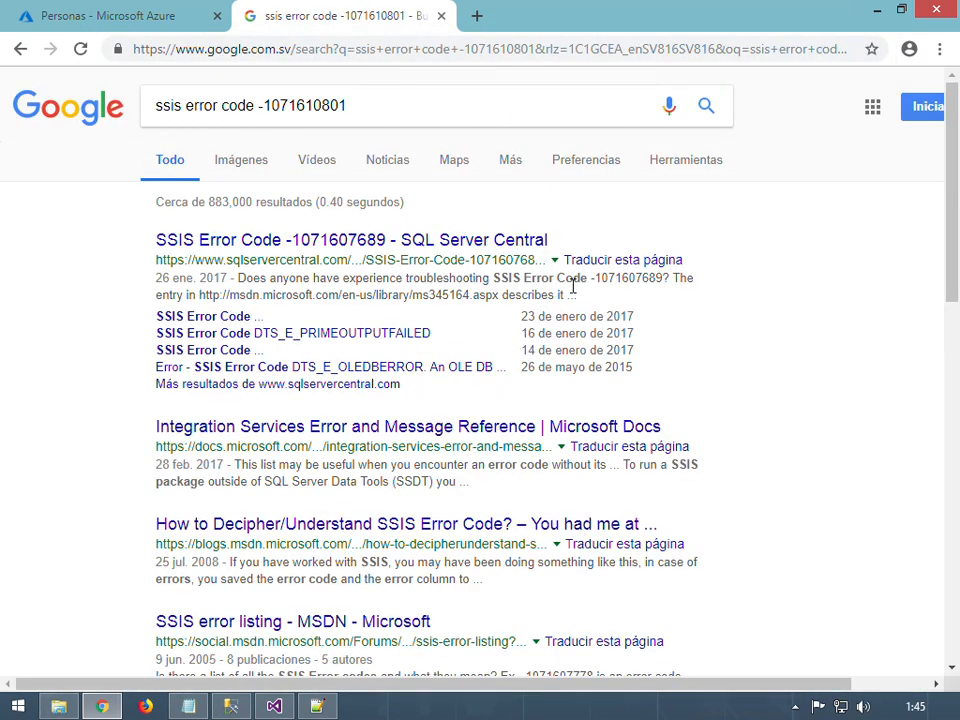
left_click(421, 241)
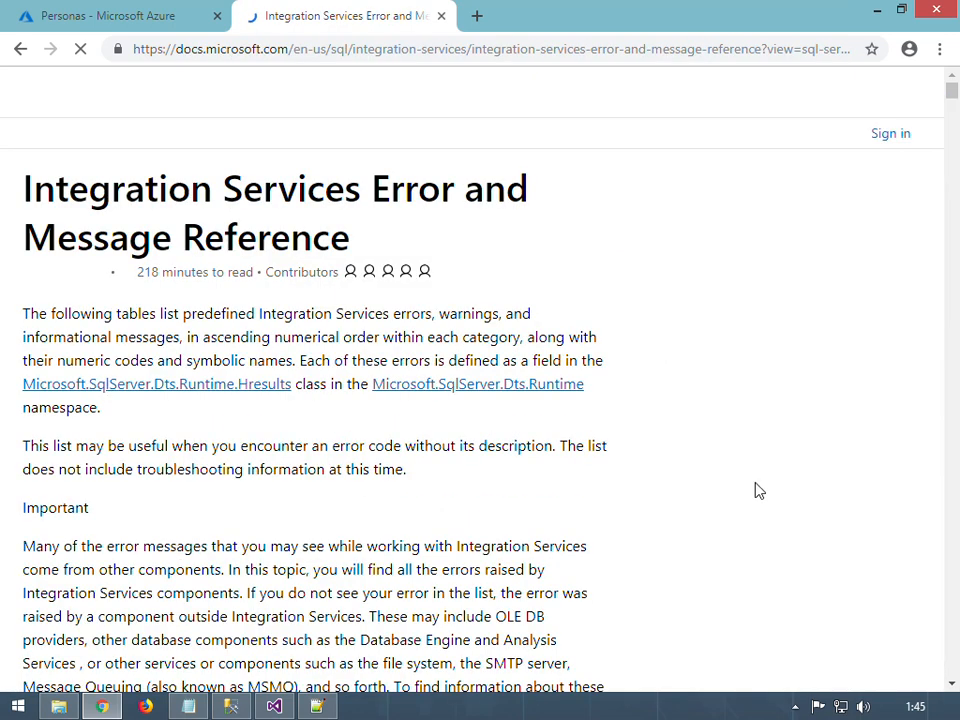
scroll(624, 376, "down", 3)
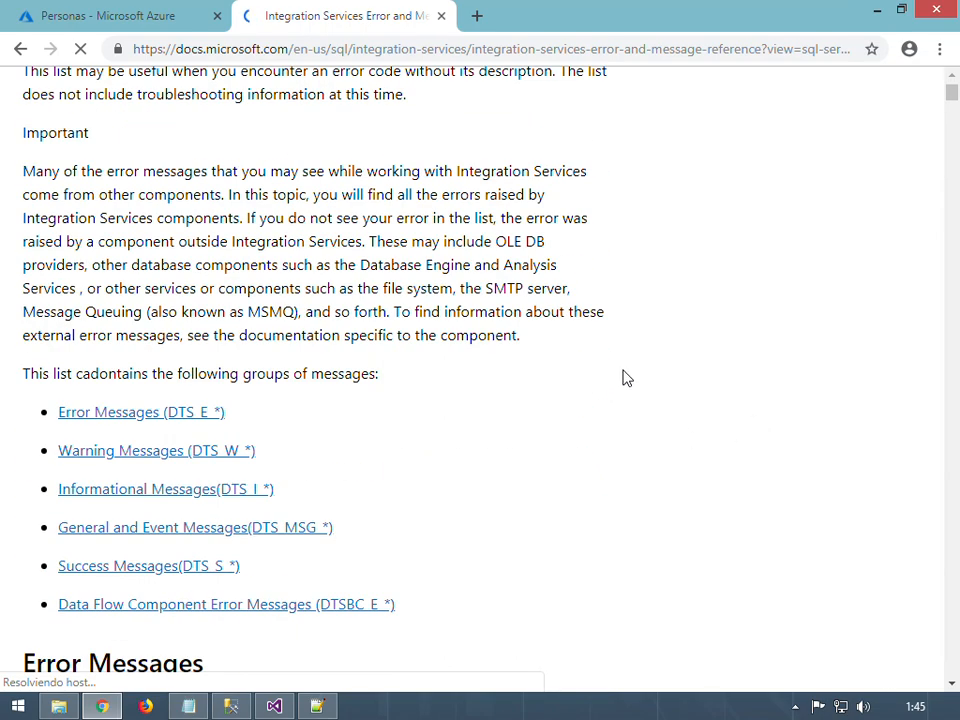
scroll(536, 317, "down", 4)
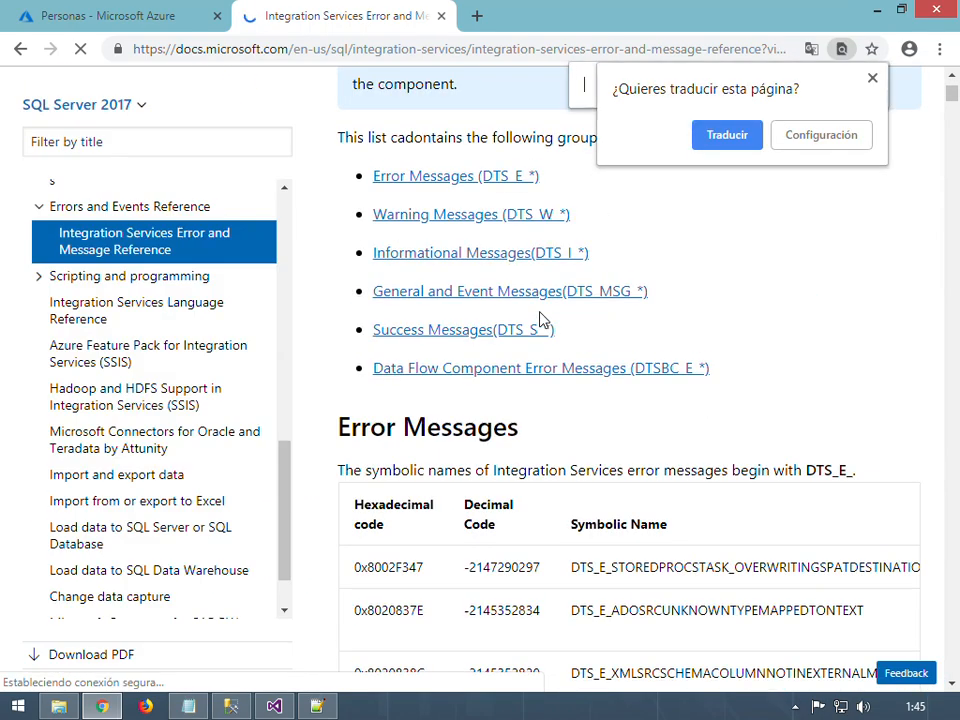
left_click(872, 78)
key("ctrl+f")
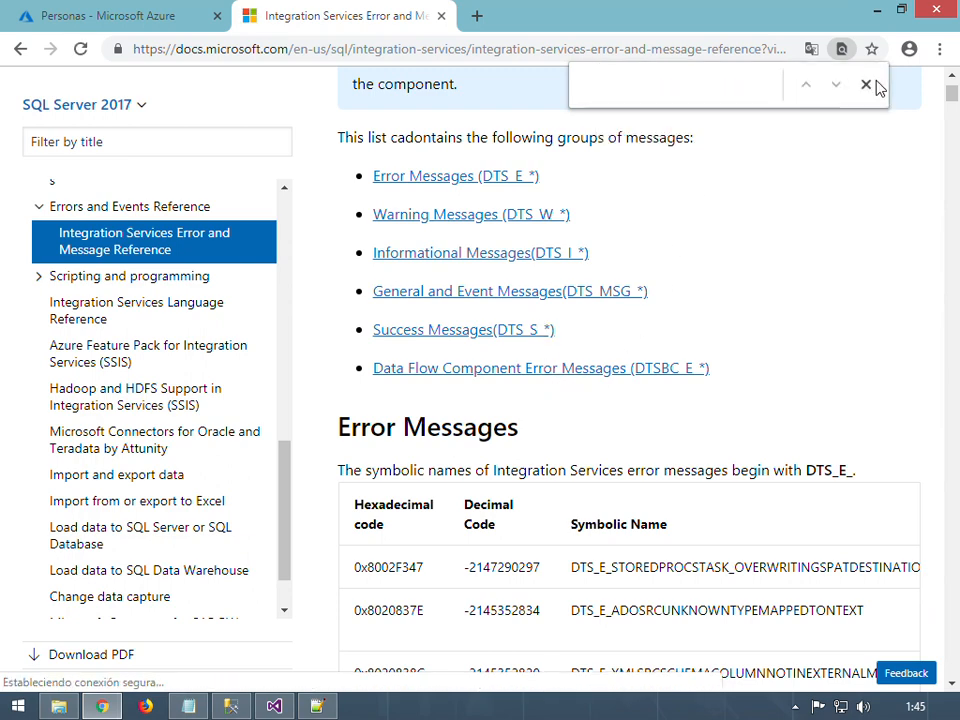
key("ctrl+v")
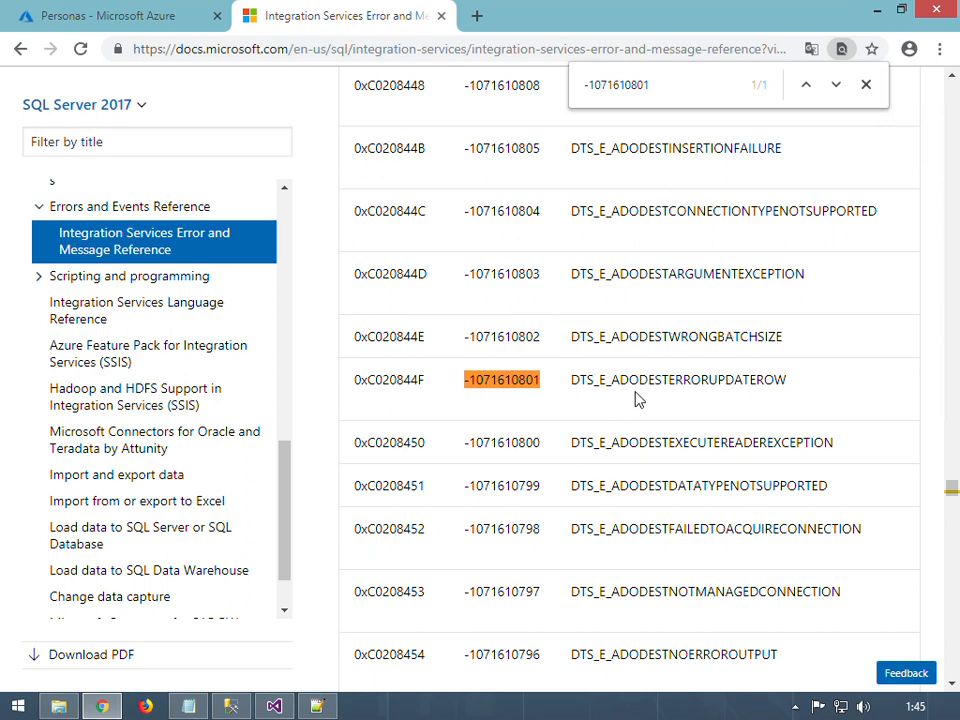
scroll(664, 366, "down", 3)
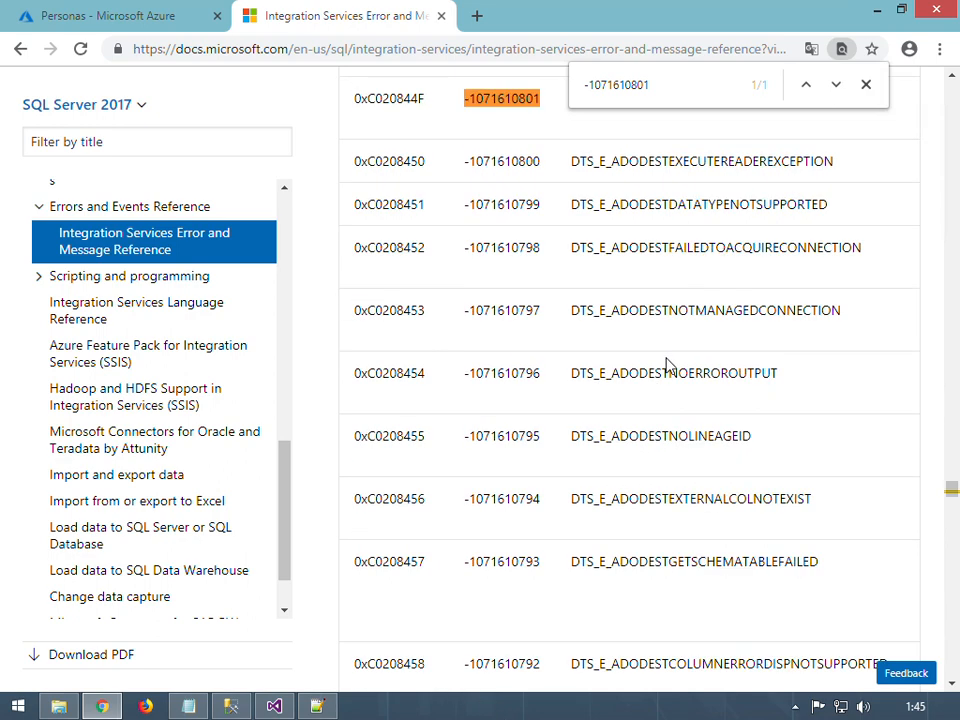
scroll(668, 368, "up", 2)
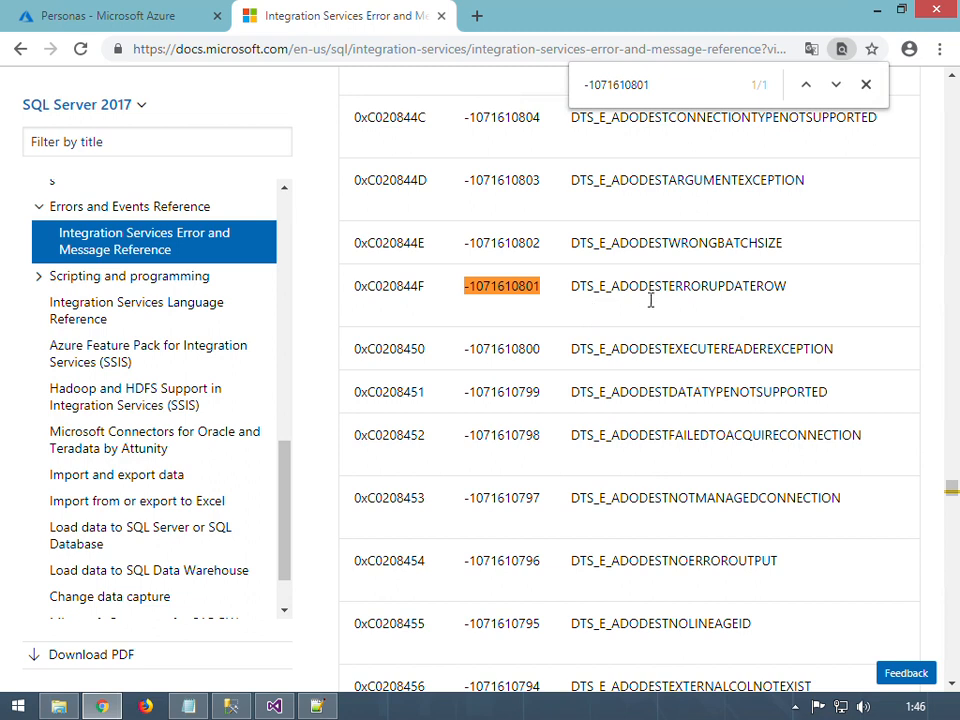
left_click_drag(611, 290, 640, 292)
left_click(689, 303)
left_click_drag(668, 290, 795, 291)
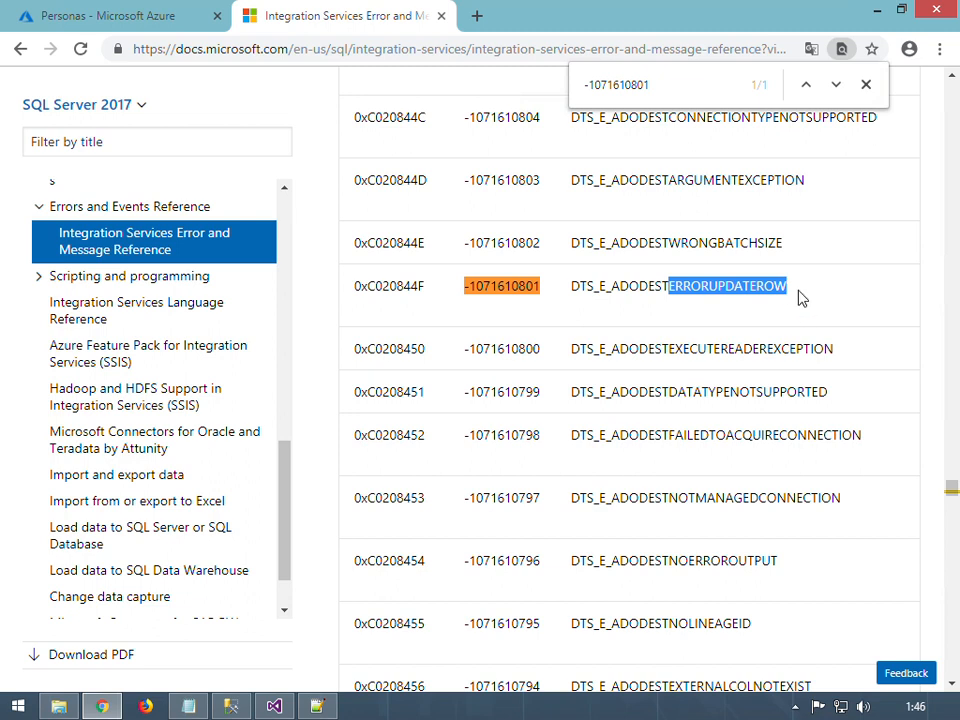
left_click(21, 50)
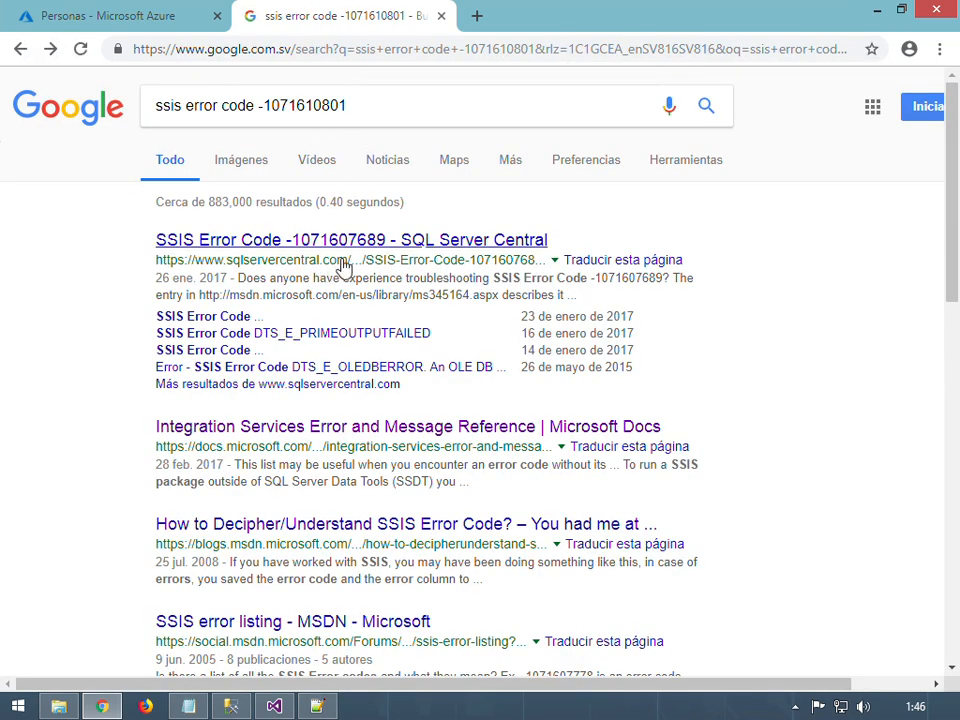
left_click(390, 244)
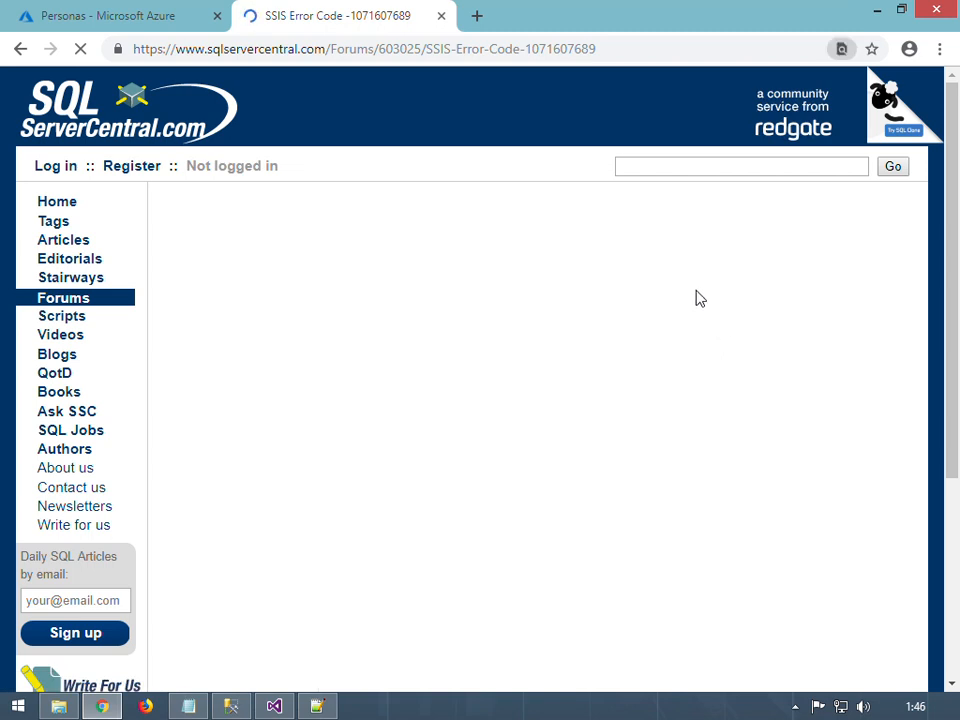
key("ctrl+f")
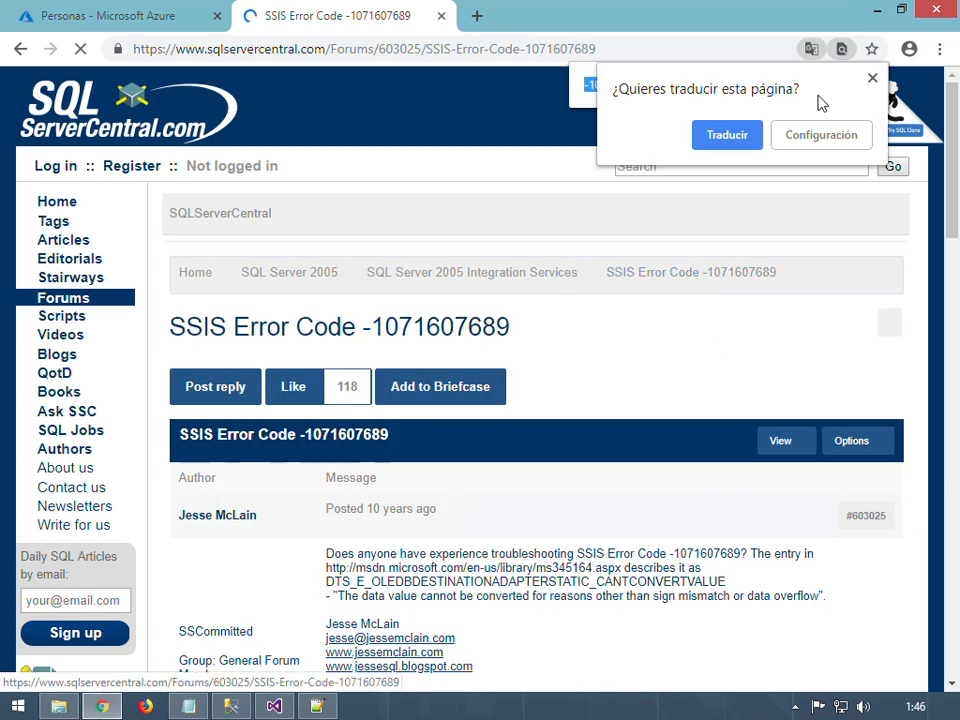
left_click(871, 77)
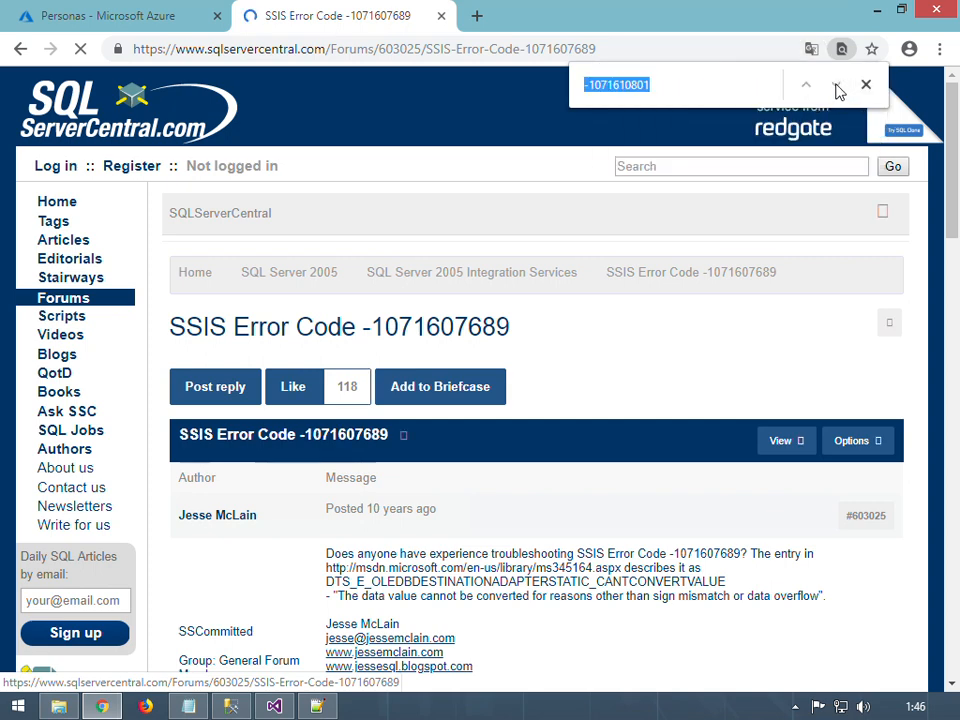
left_click(738, 93)
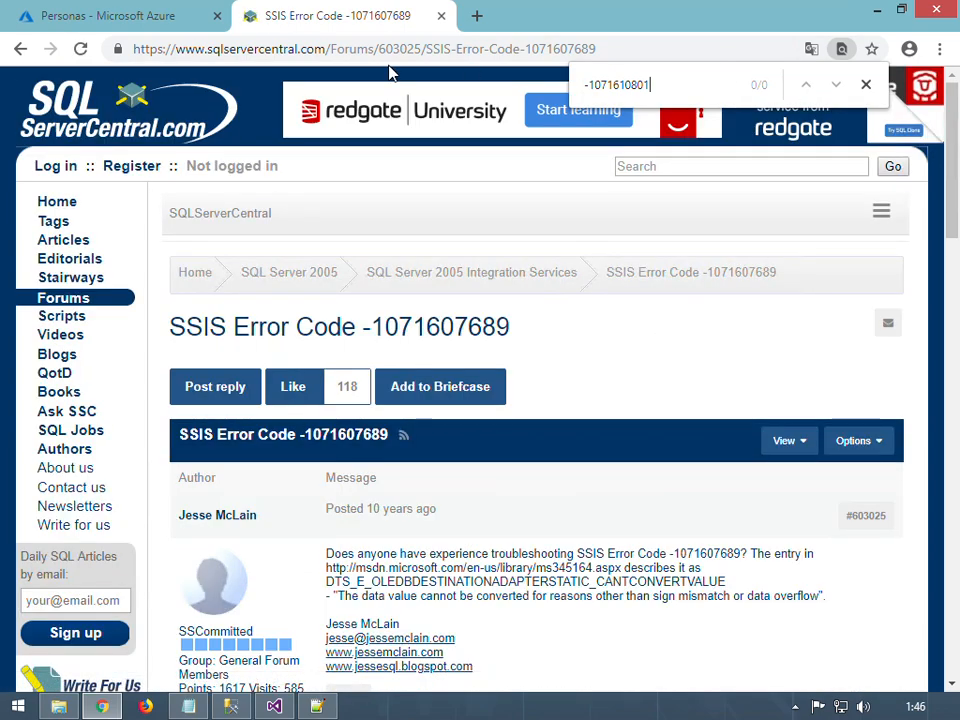
left_click(12, 50)
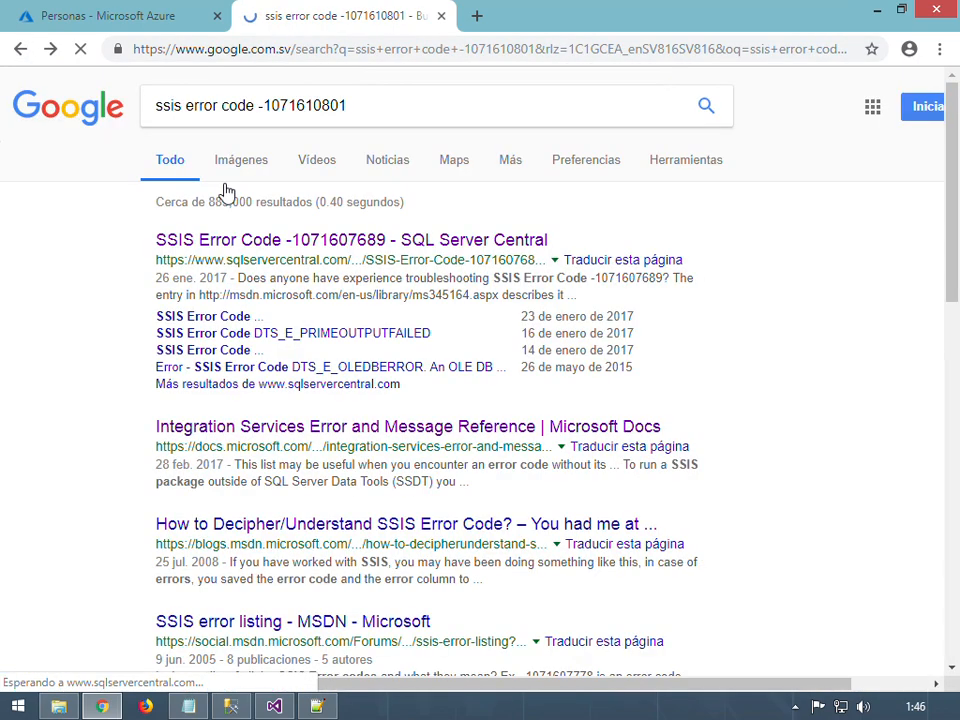
scroll(537, 507, "down", 2)
scroll(537, 507, "down", 1)
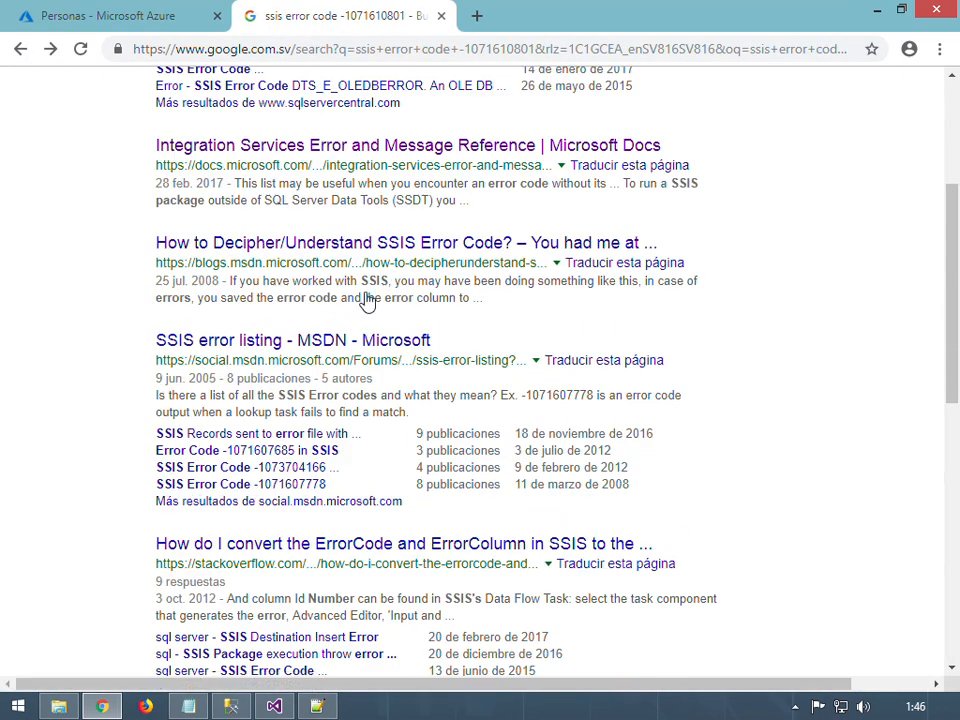
left_click(343, 345)
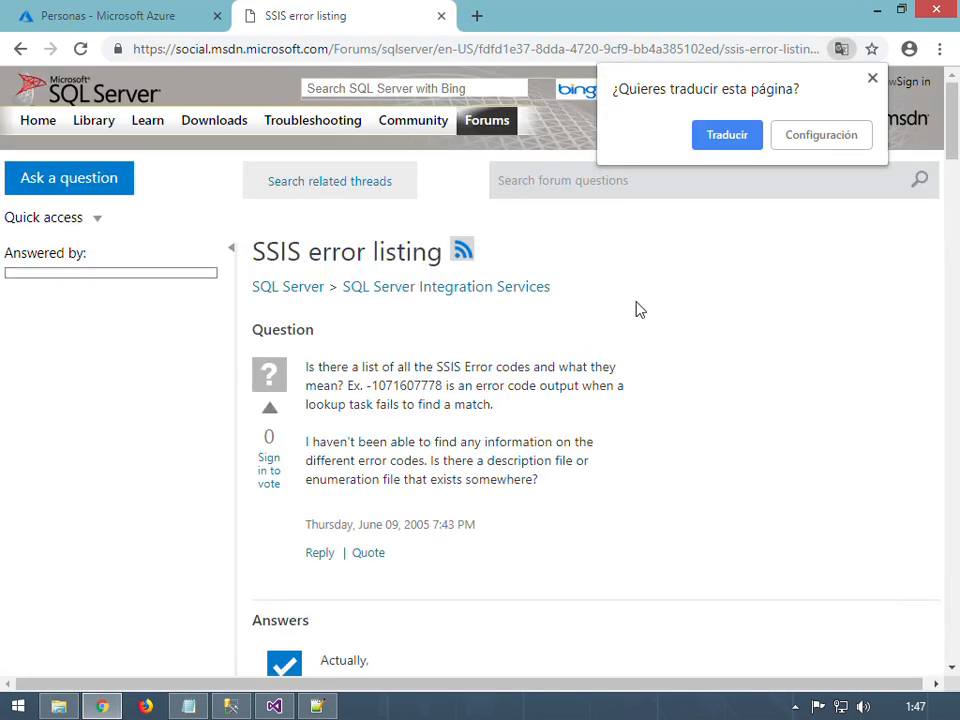
left_click(872, 77)
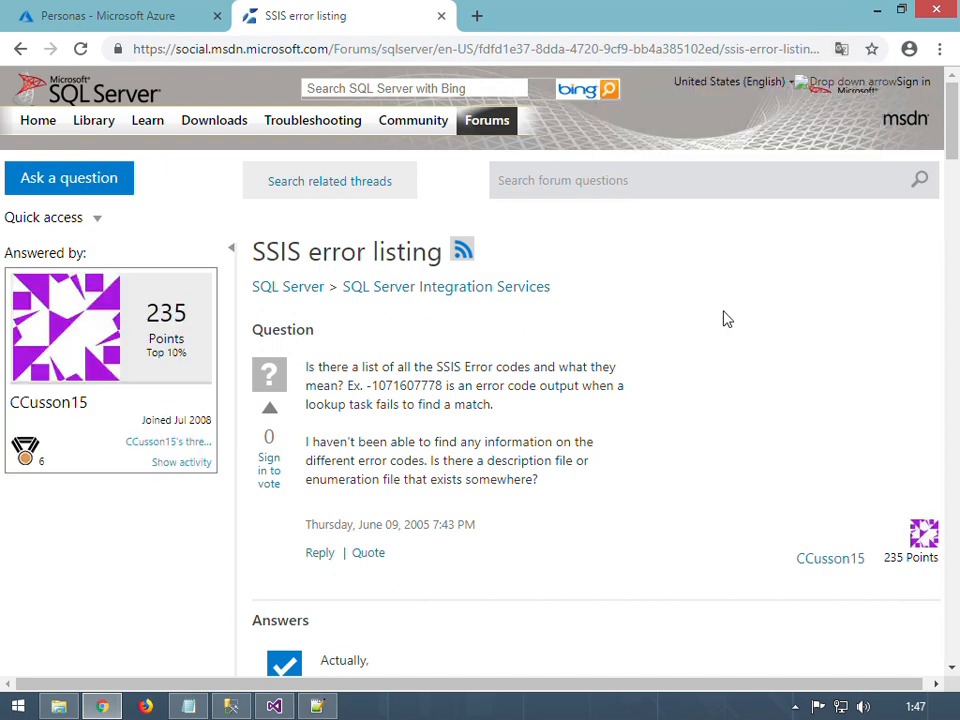
key("ctrl+f")
key("End")
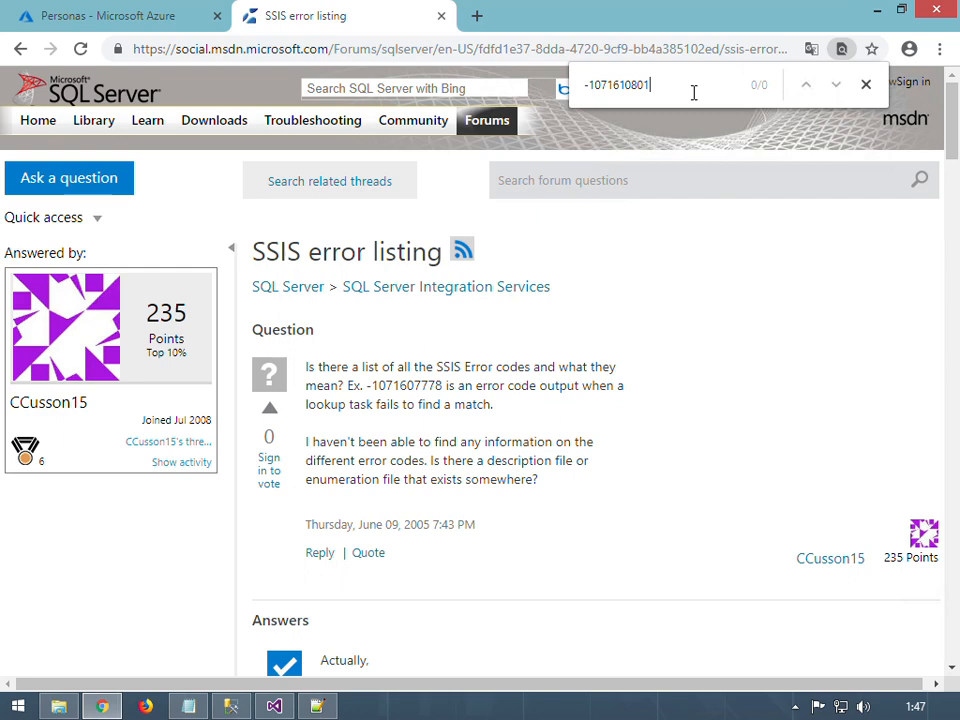
left_click(866, 84)
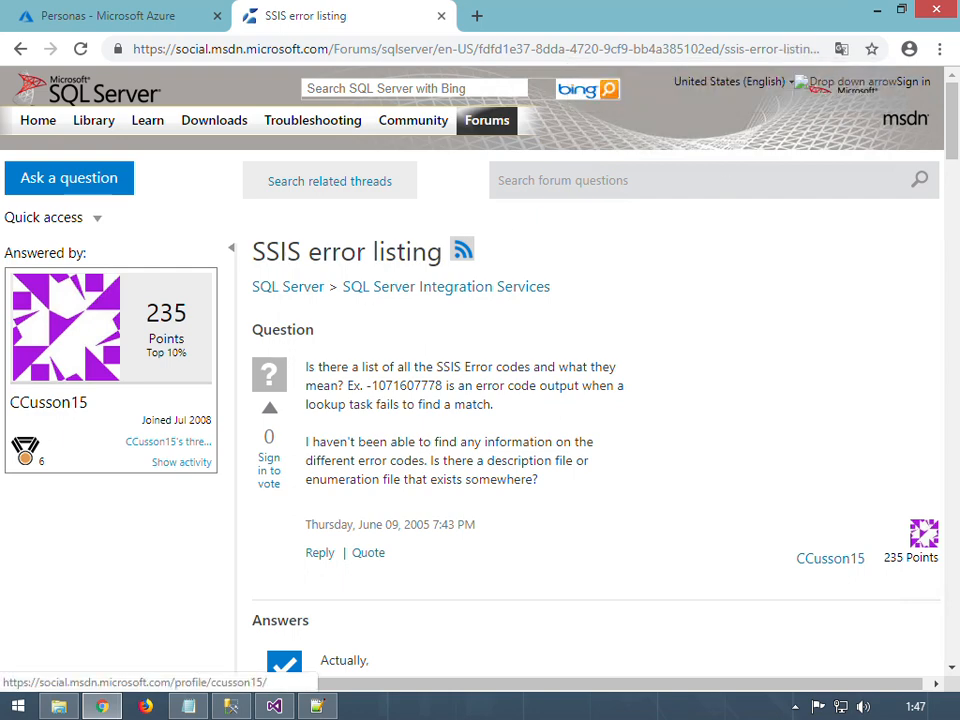
left_click(21, 49)
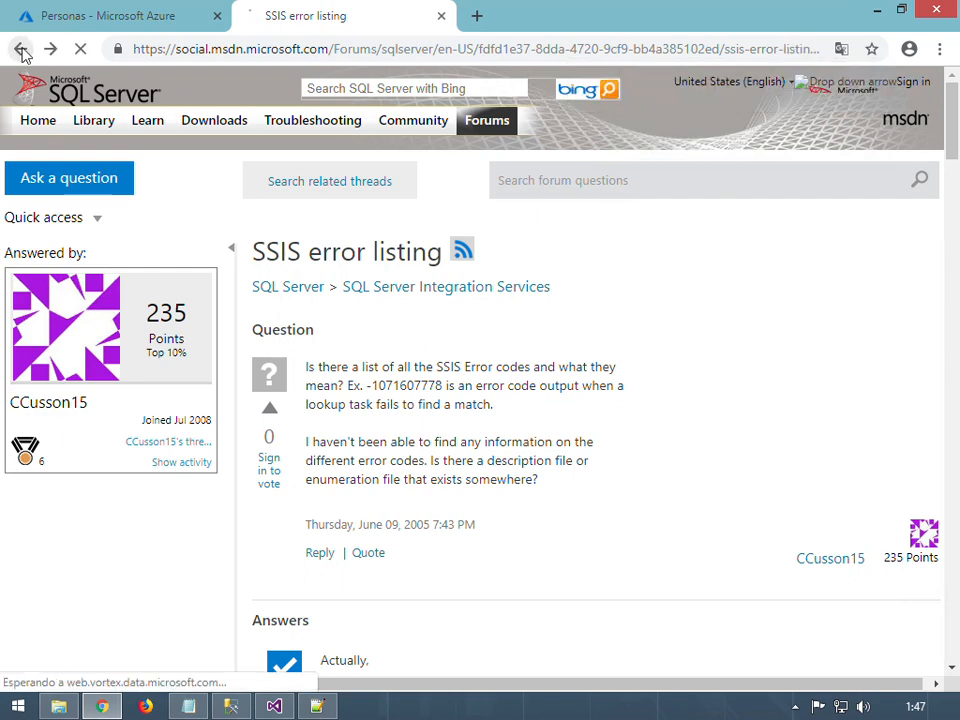
Minimize Chrome and recheck the rejected rows in ErrorPersonal.log in Notepad++
left_click(875, 12)
left_click(575, 258)
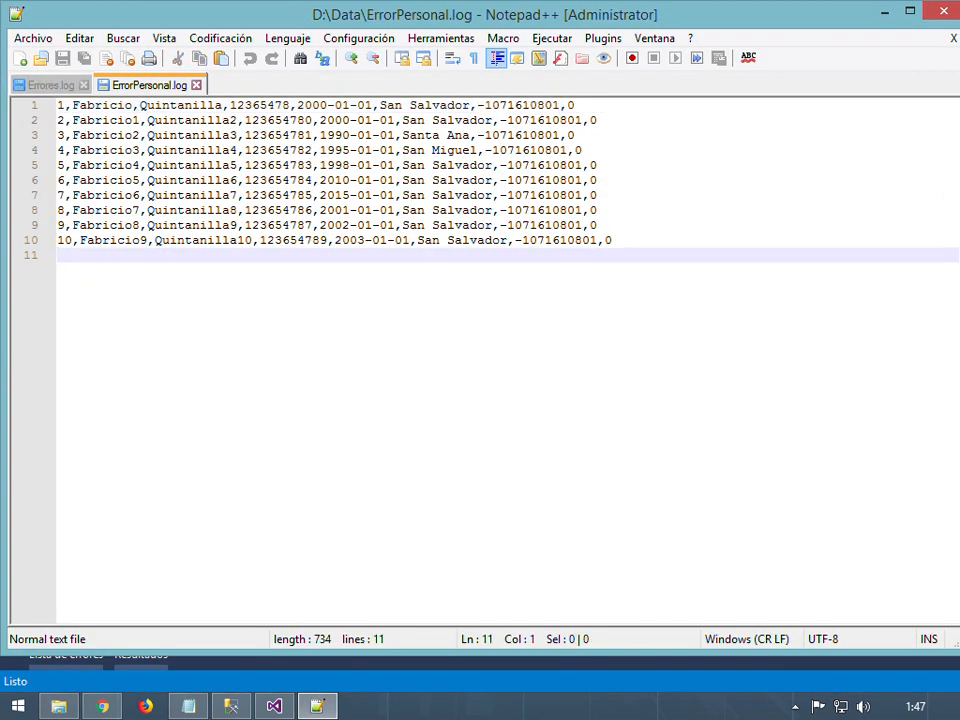
double_click(61, 105)
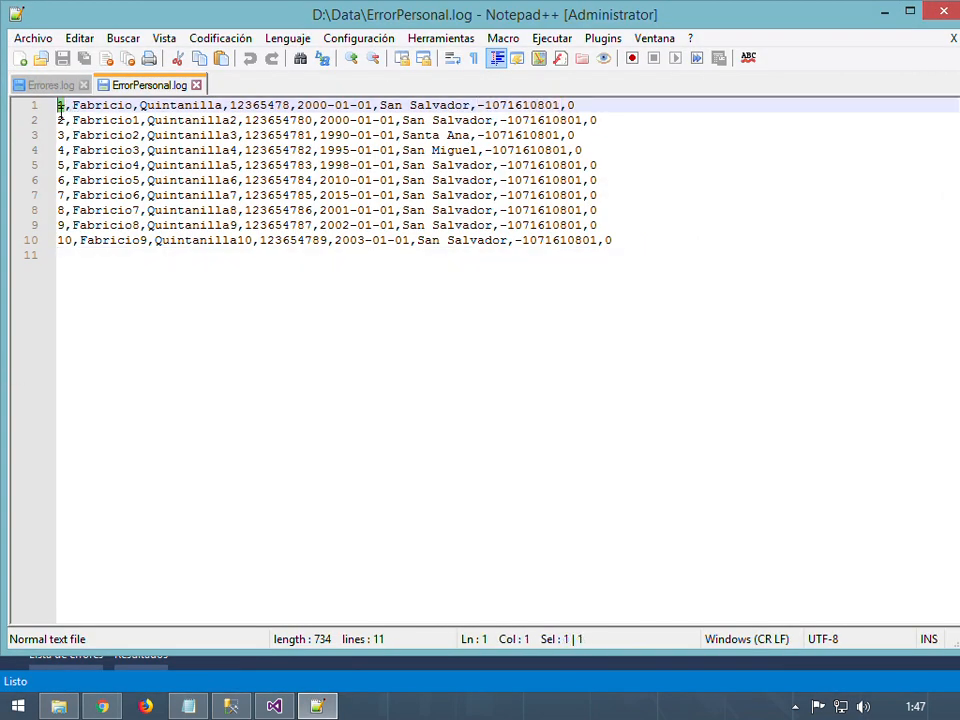
left_click(58, 120)
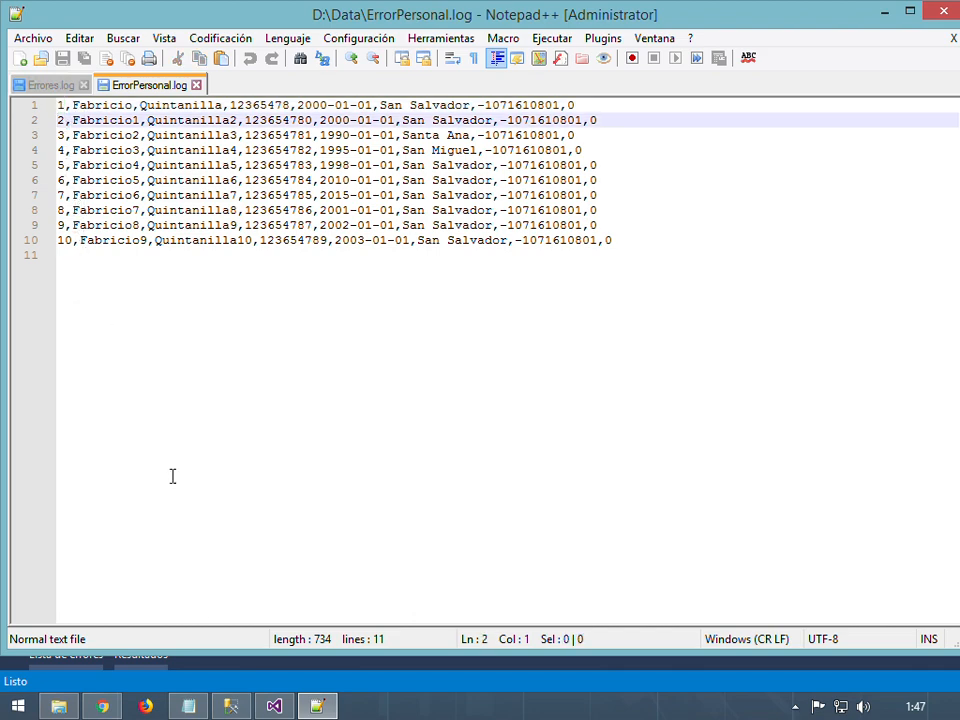
left_click(231, 706)
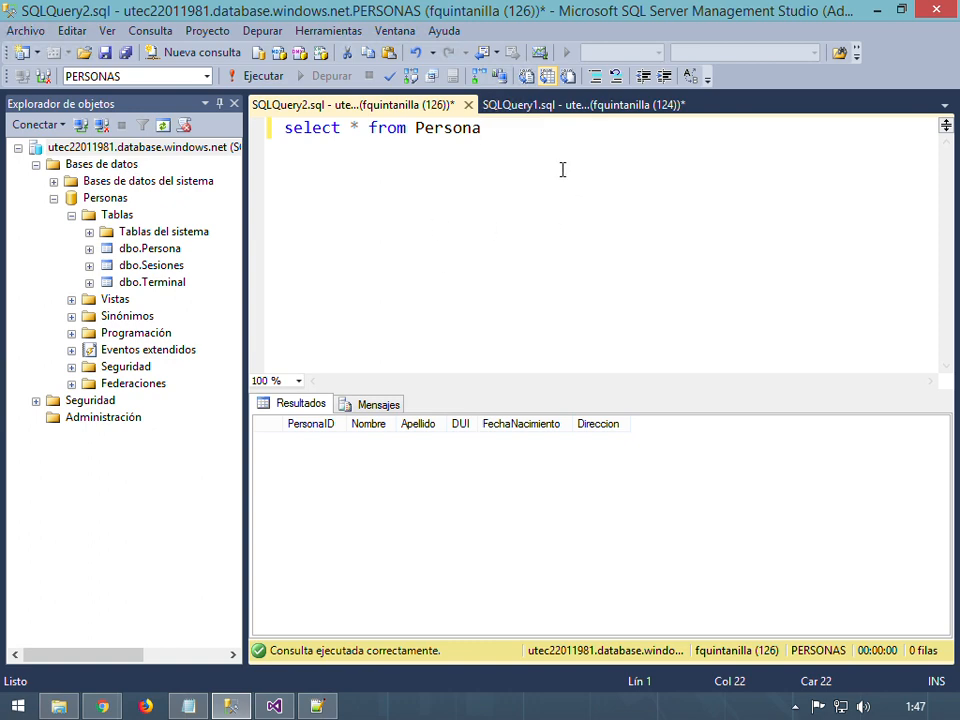
Run 'select * from Persona' to confirm it holds 10 rows, then return to Visual Studio
key("F5")
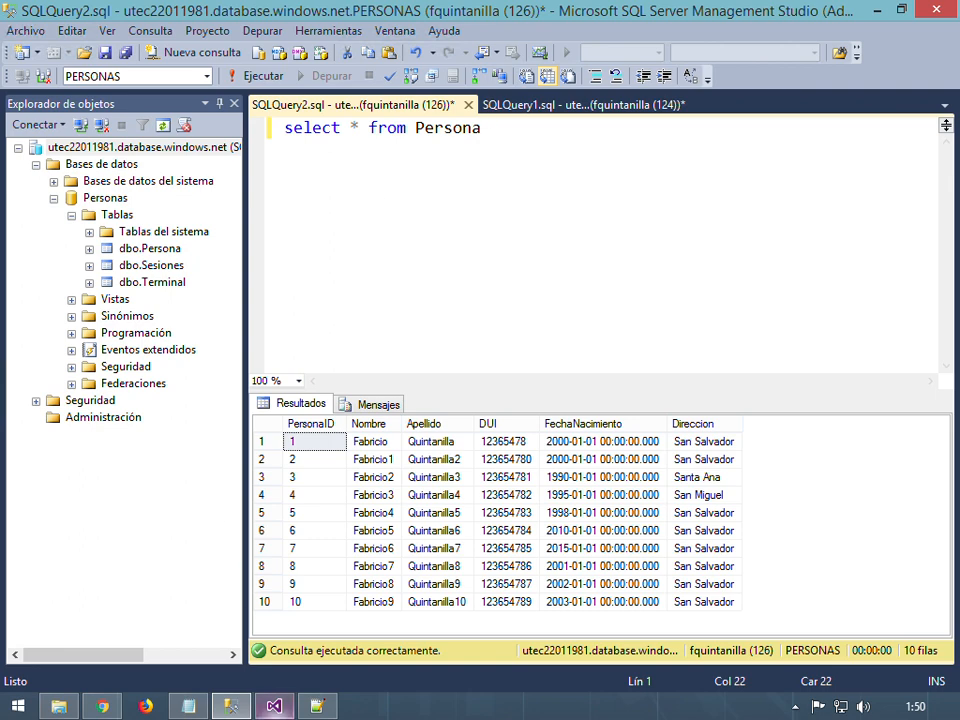
left_click(270, 708)
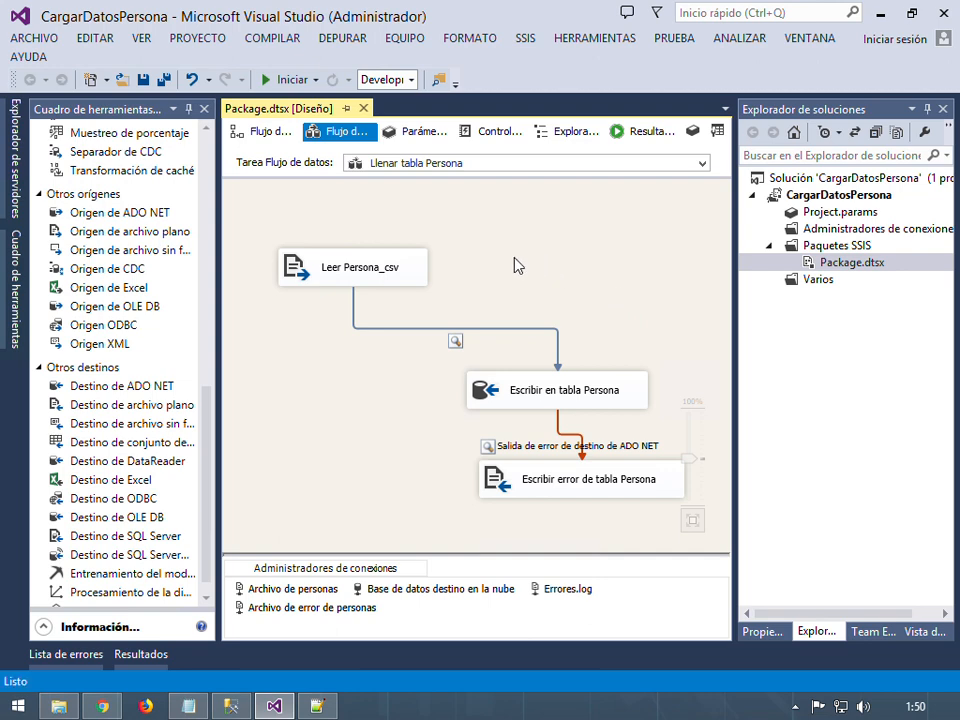
left_click(579, 393)
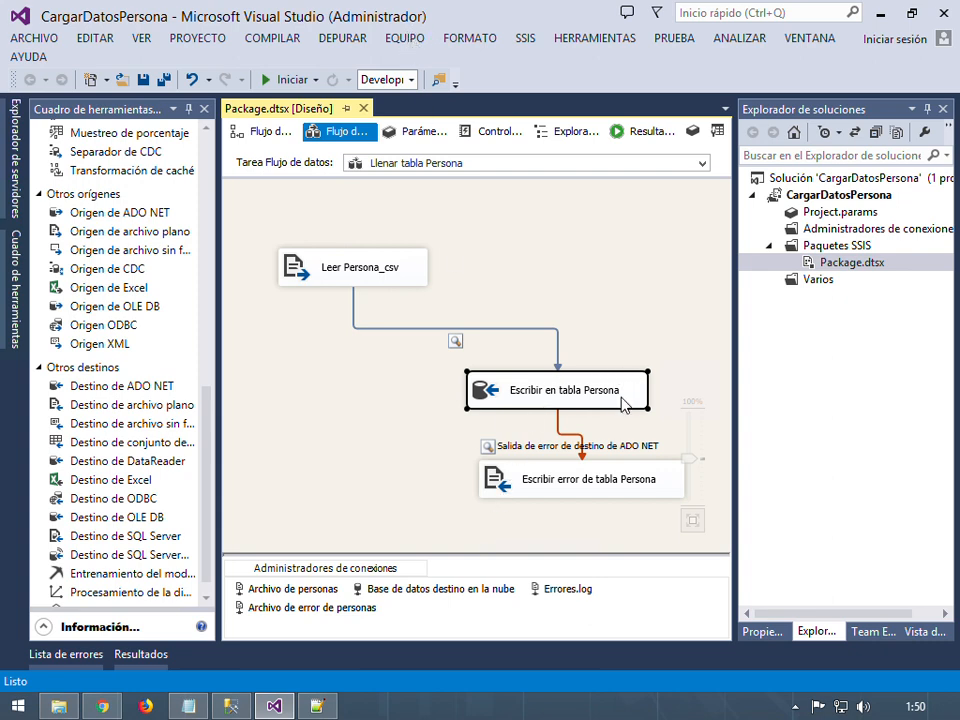
left_click(316, 707)
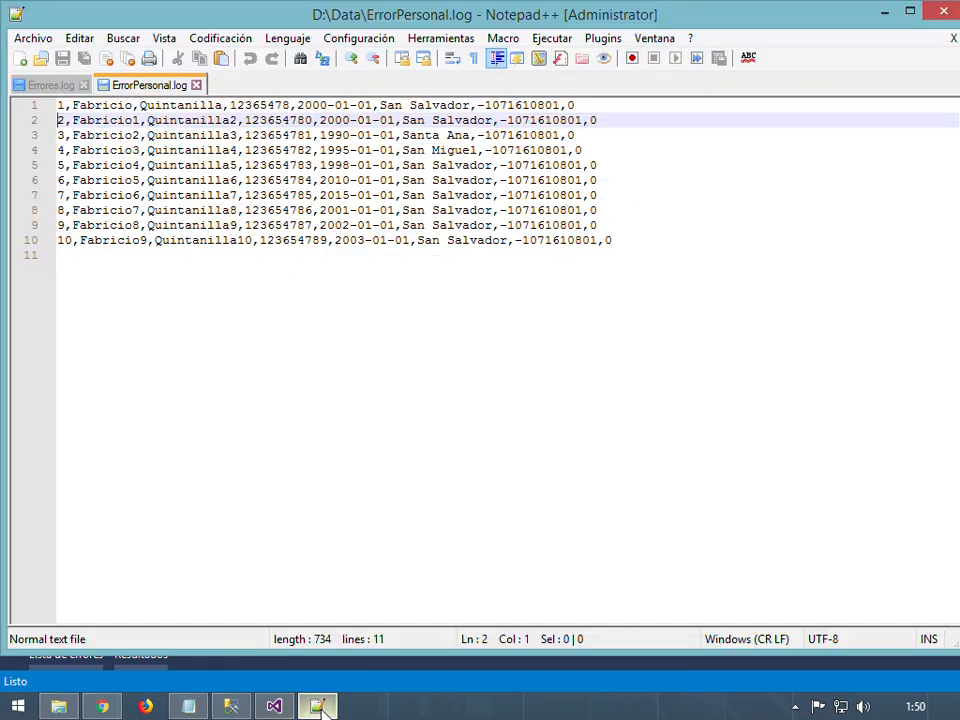
left_click(316, 707)
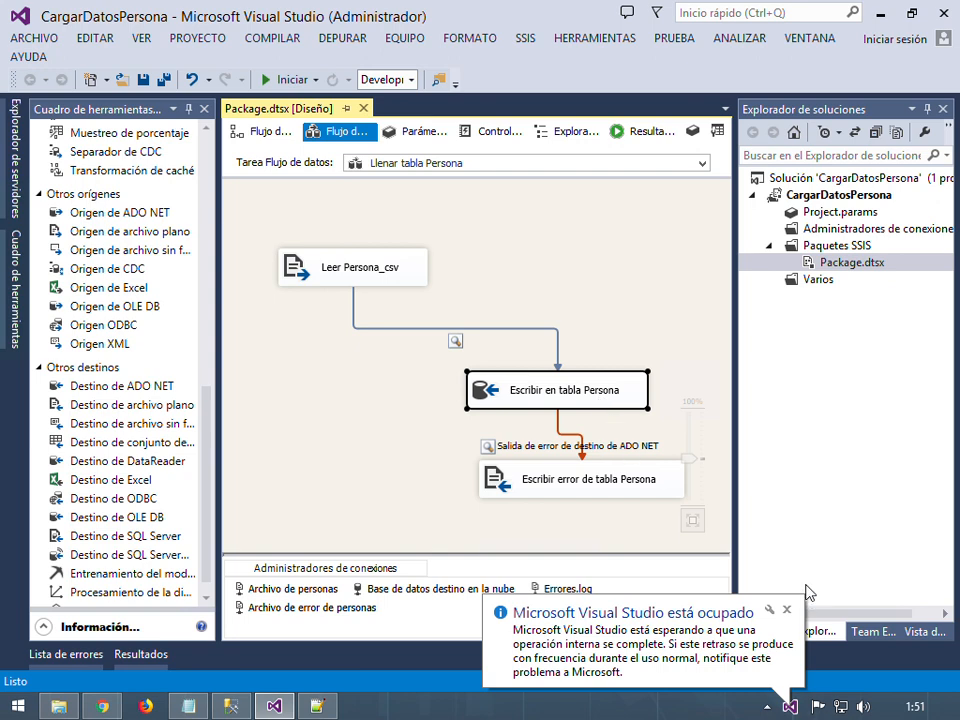
double_click(583, 380)
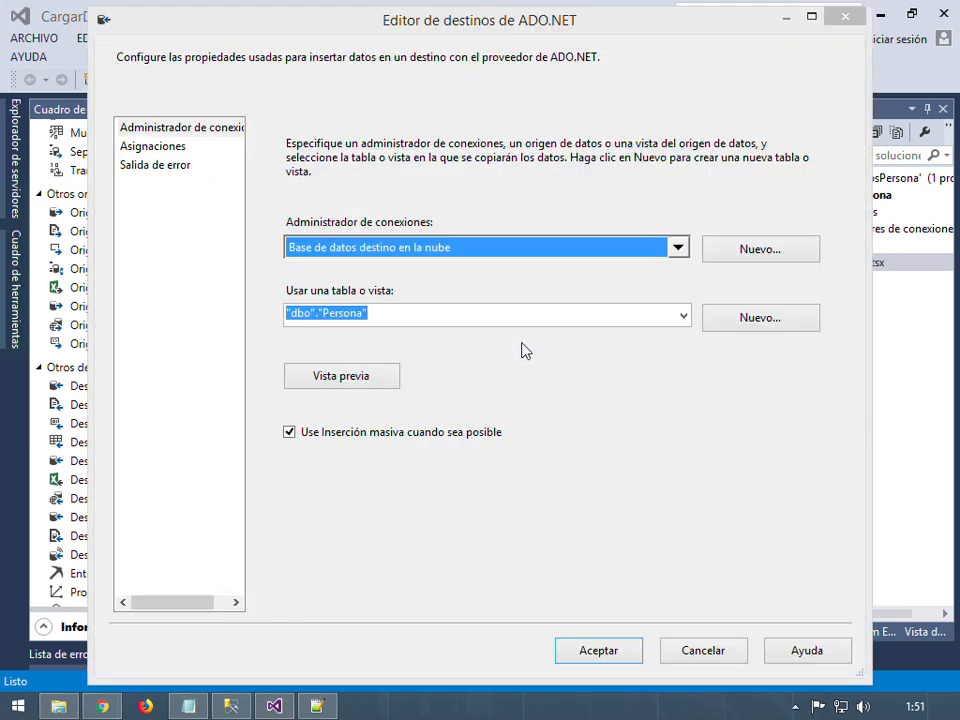
left_click(155, 164)
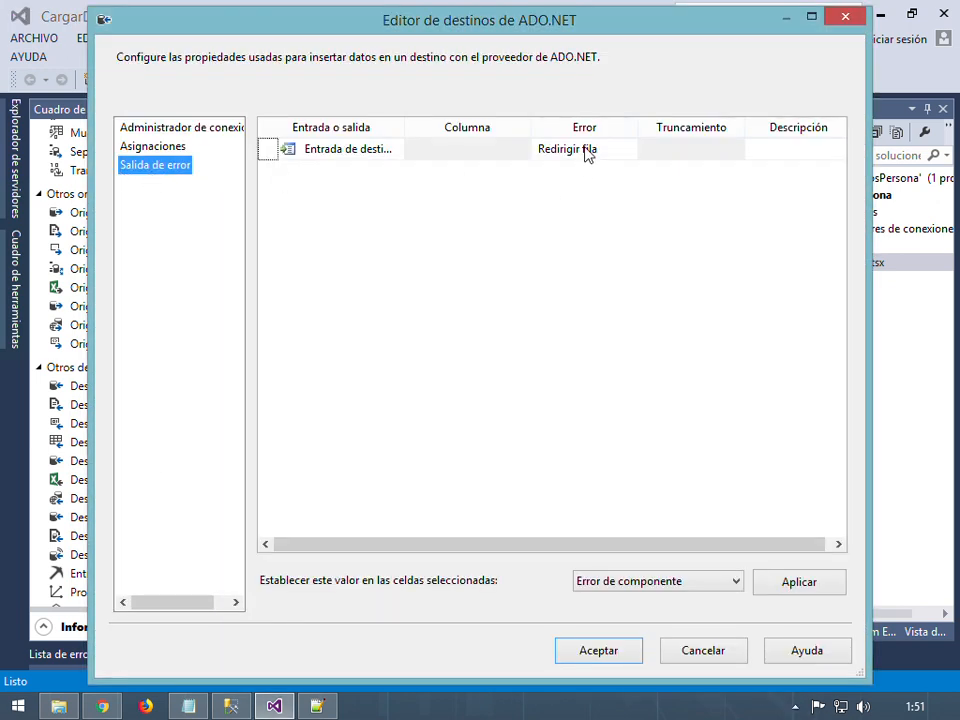
left_click(592, 151)
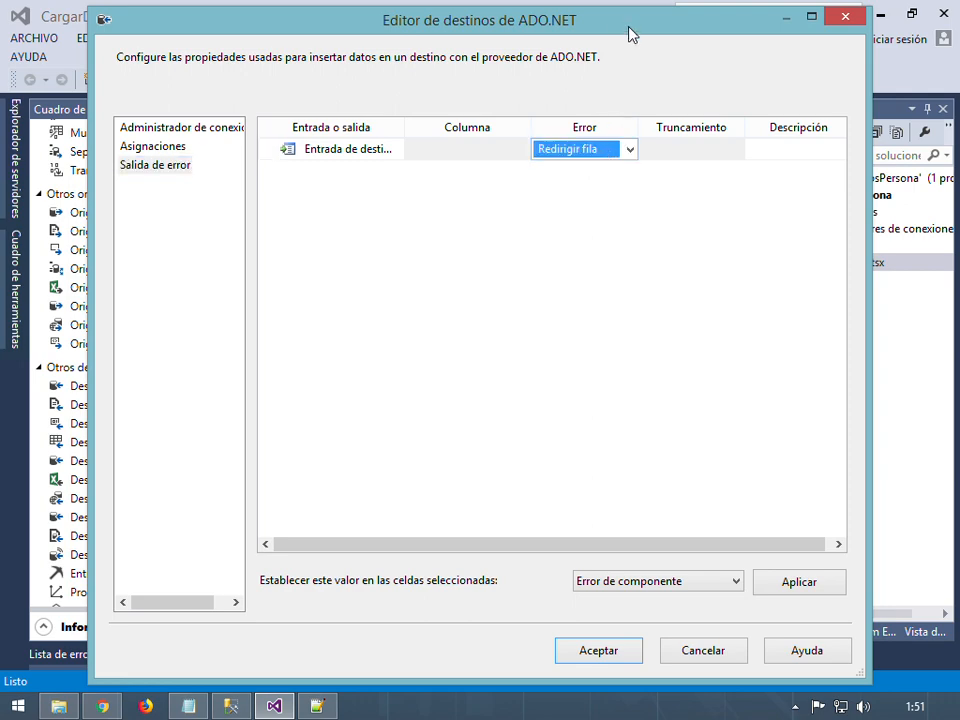
left_click_drag(630, 35, 636, 572)
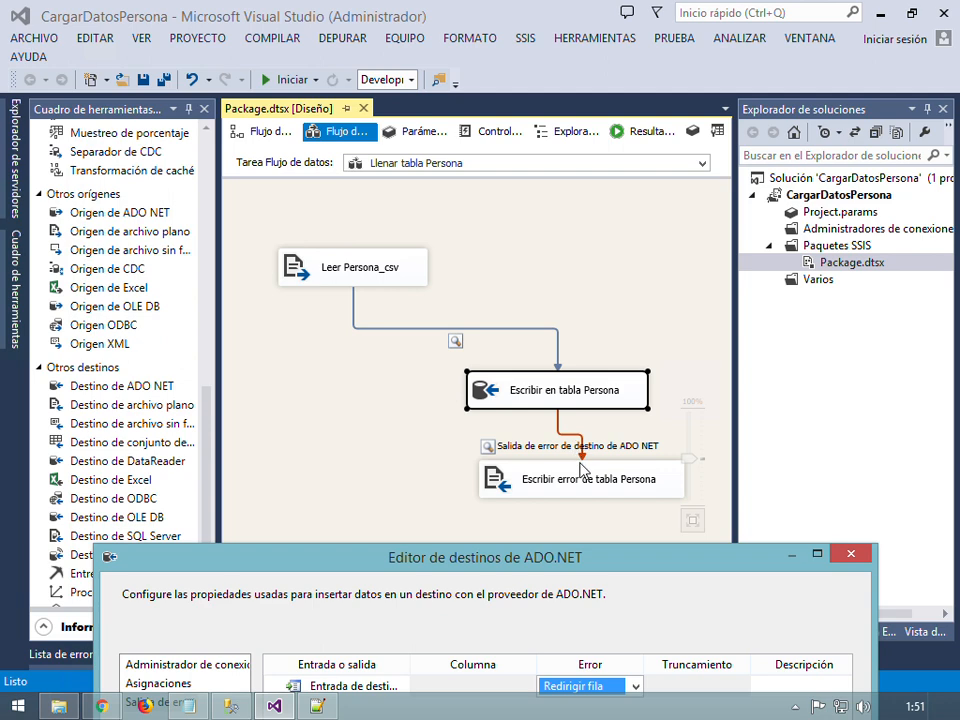
left_click(851, 554)
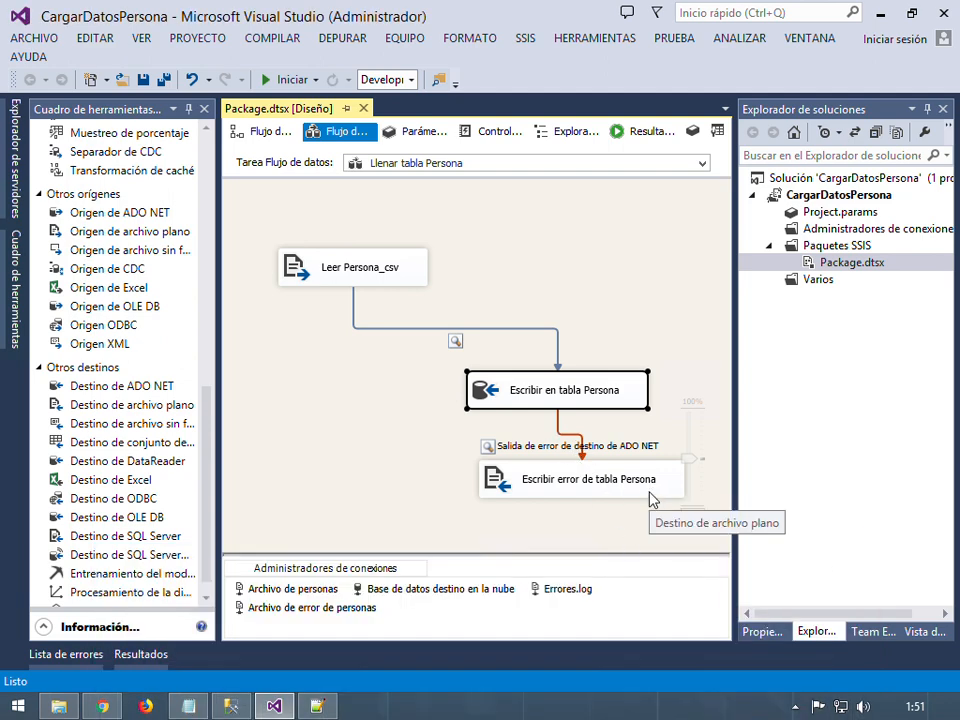
left_click(565, 492)
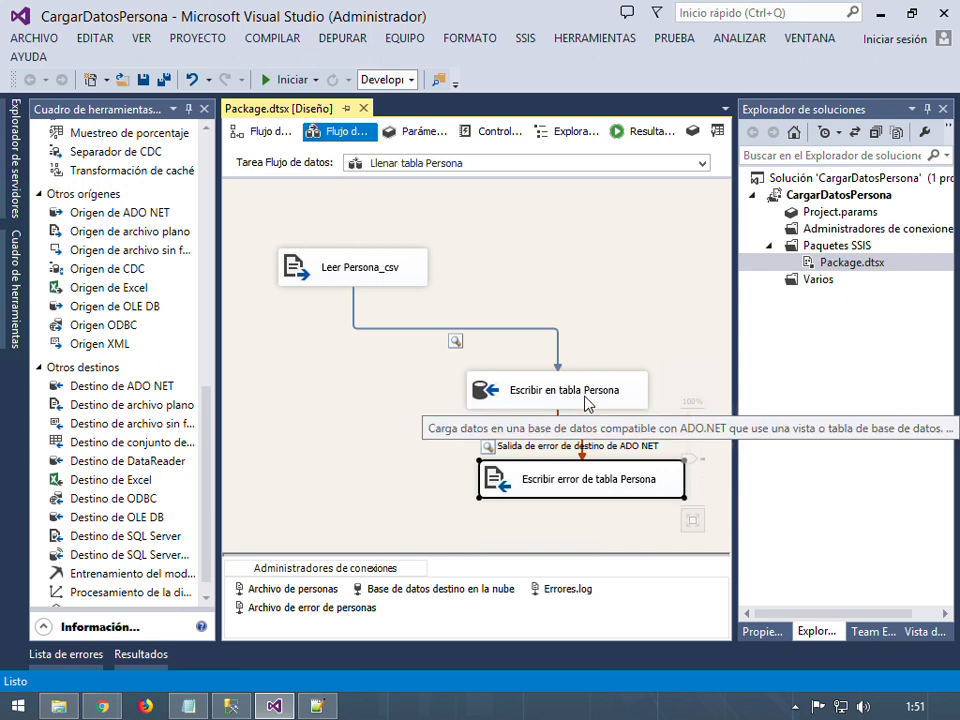
double_click(662, 490)
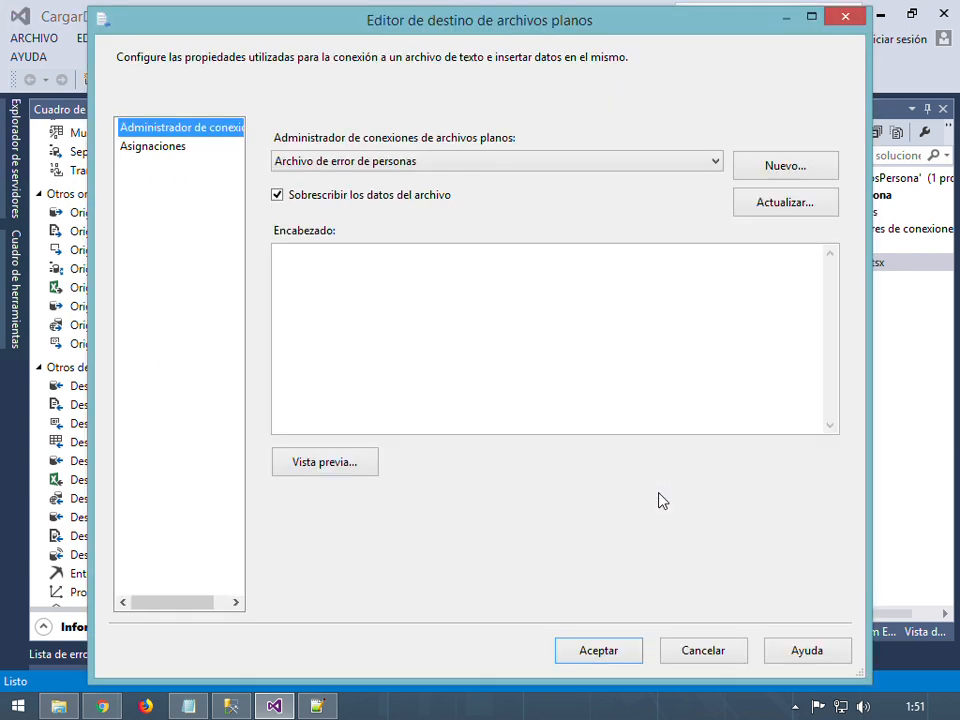
left_click(460, 168)
left_click(430, 165)
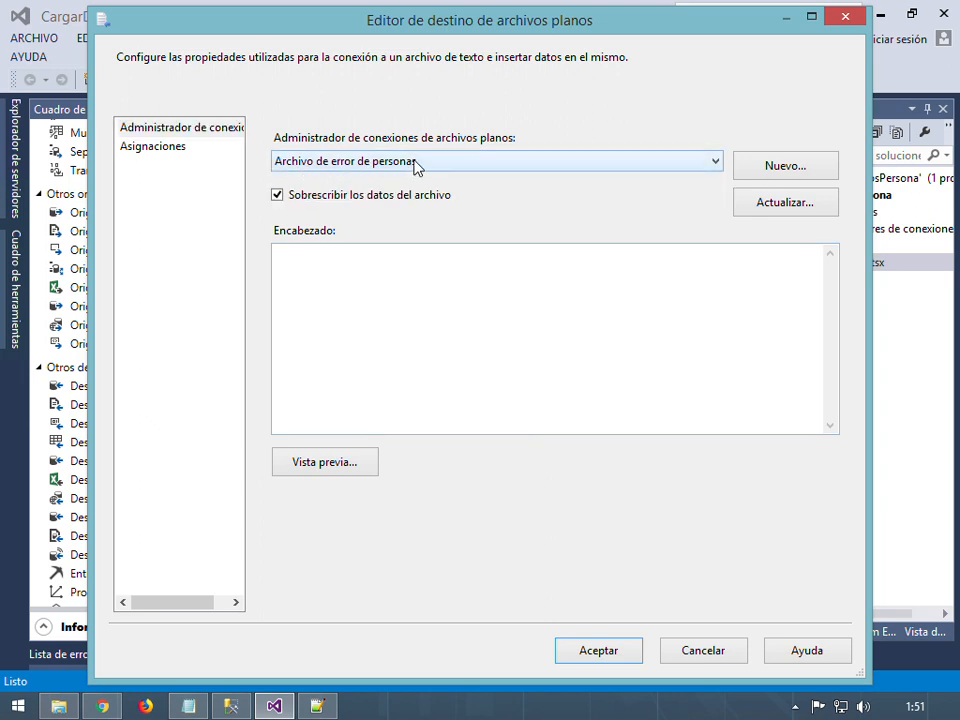
left_click(166, 150)
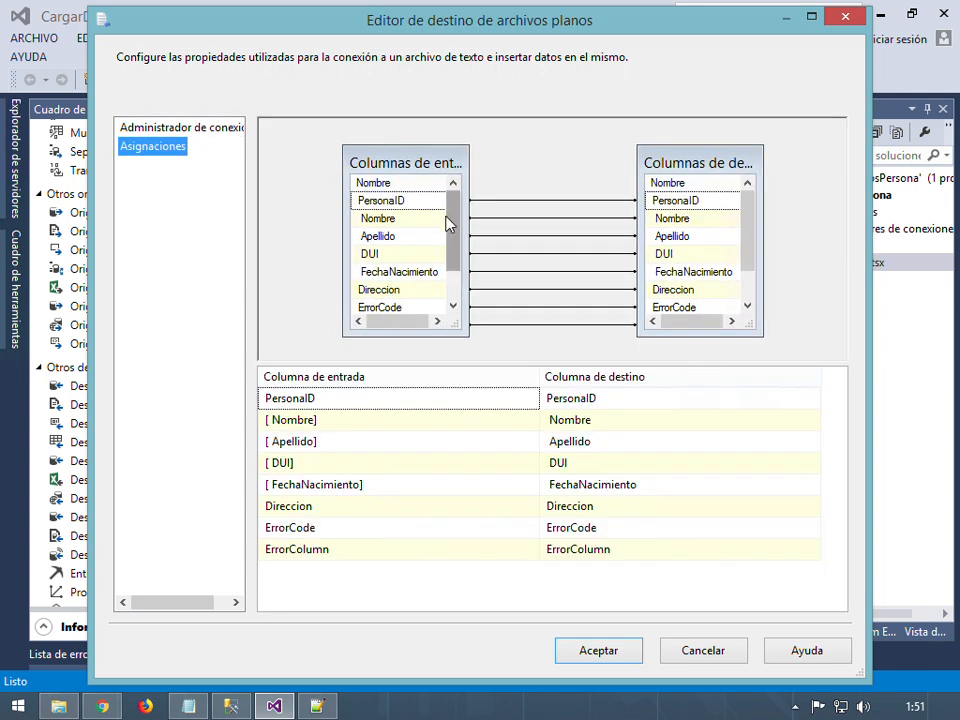
left_click_drag(449, 225, 450, 189)
left_click_drag(454, 246, 454, 272)
left_click(403, 275)
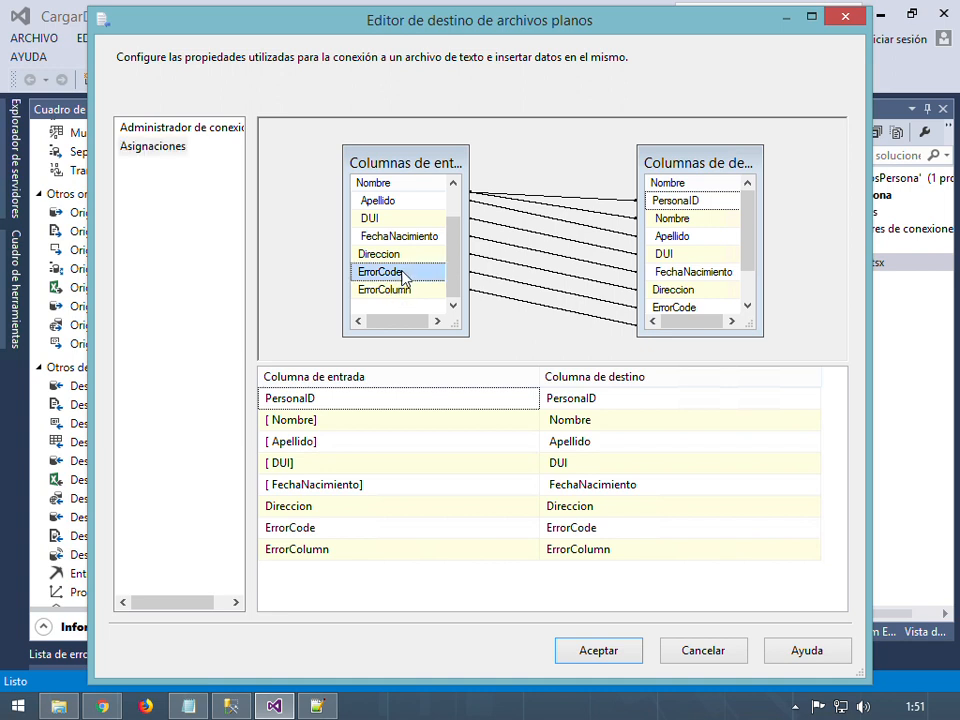
left_click(418, 292)
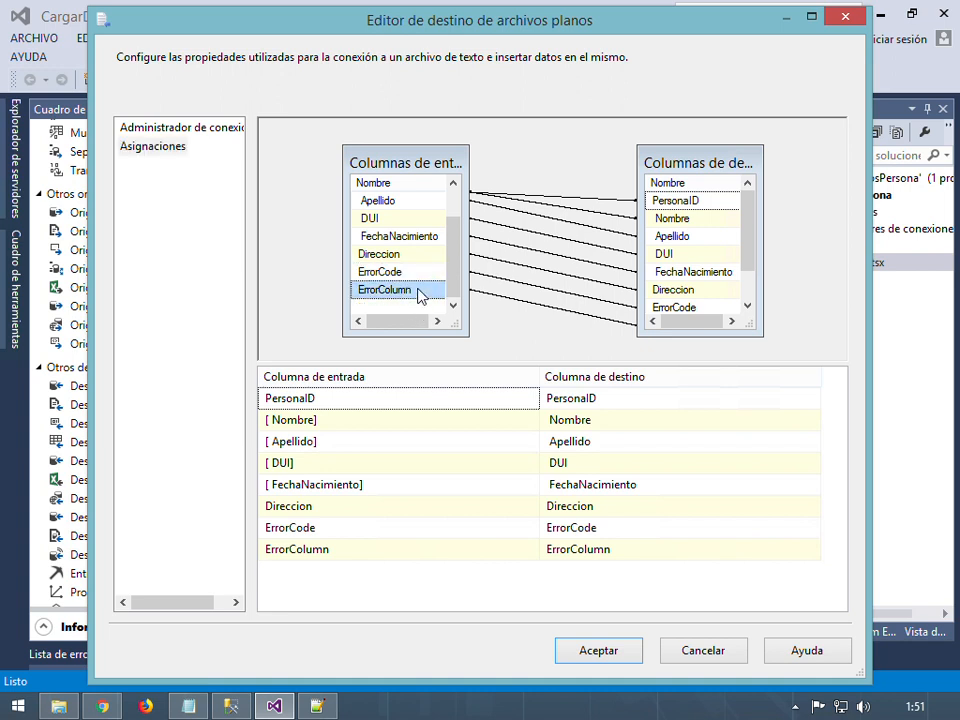
left_click_drag(452, 272, 452, 232)
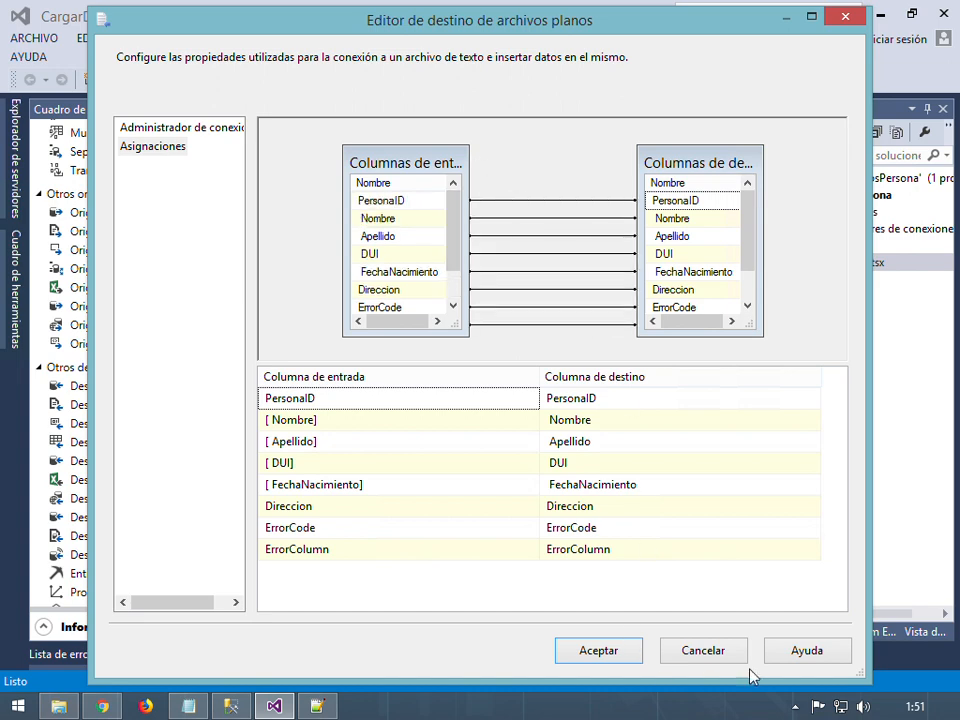
left_click(692, 656)
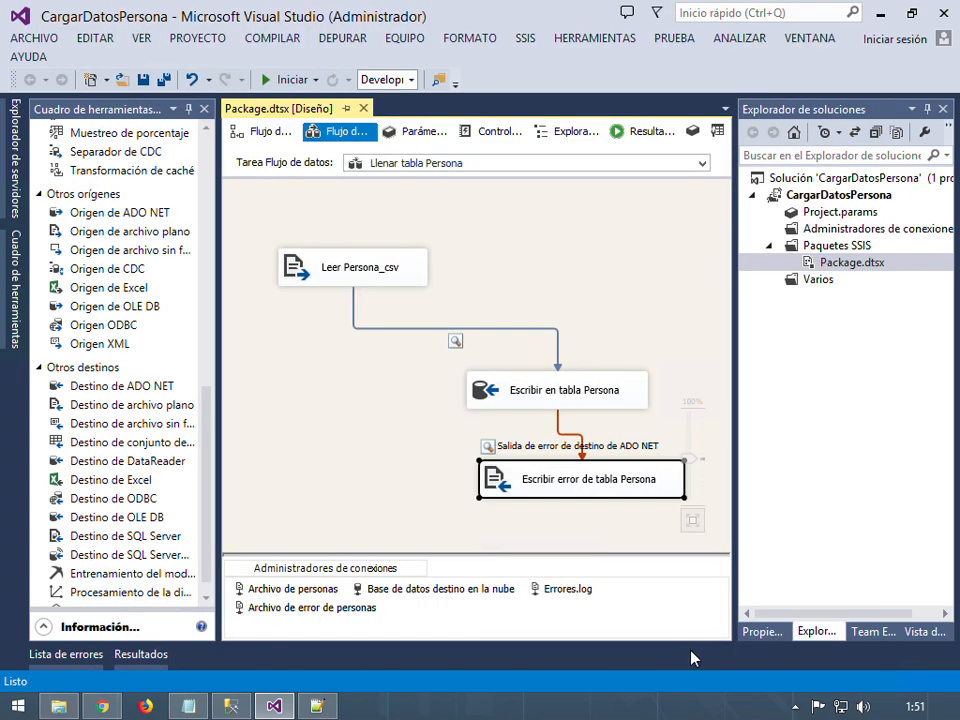
Open the package's SSIS logging (Registro) settings and keep the enabled log provider's connection on Errores.log
left_click(603, 510)
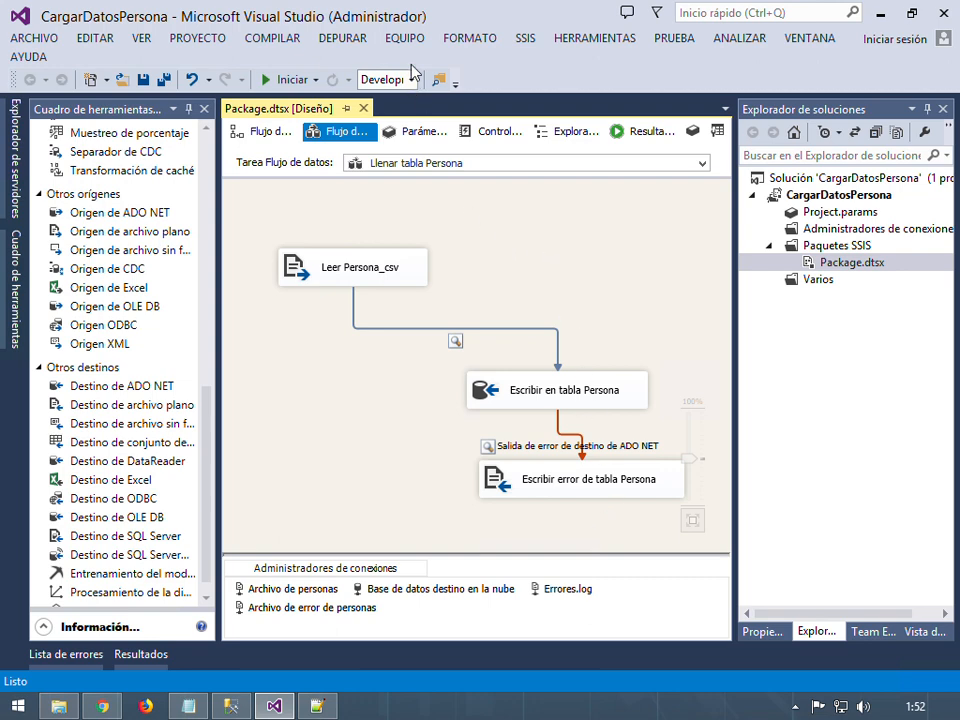
left_click(524, 39)
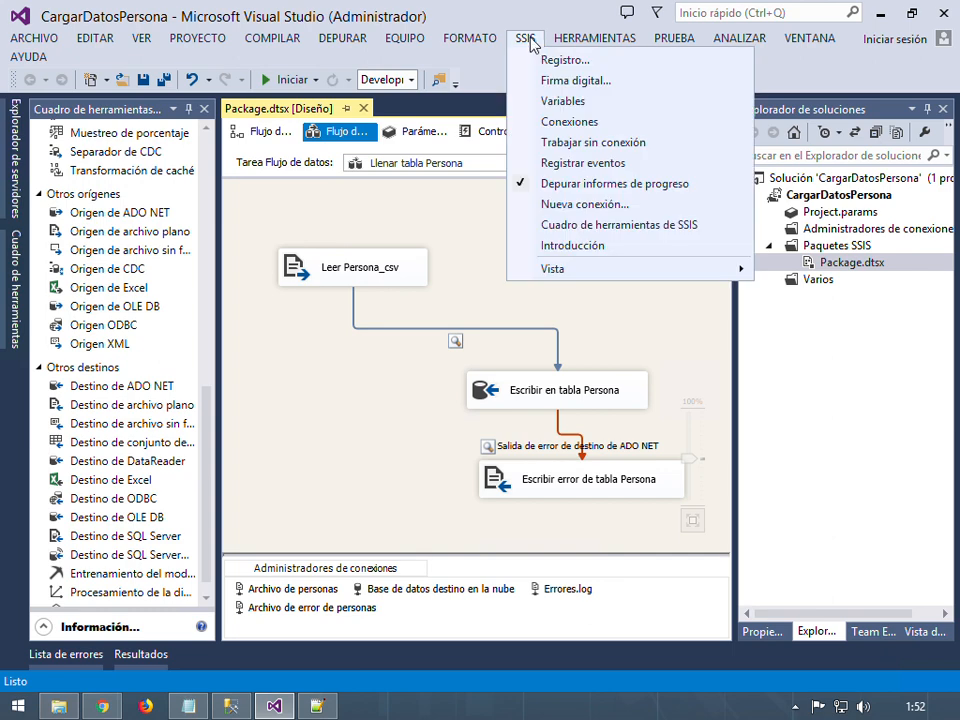
left_click(579, 63)
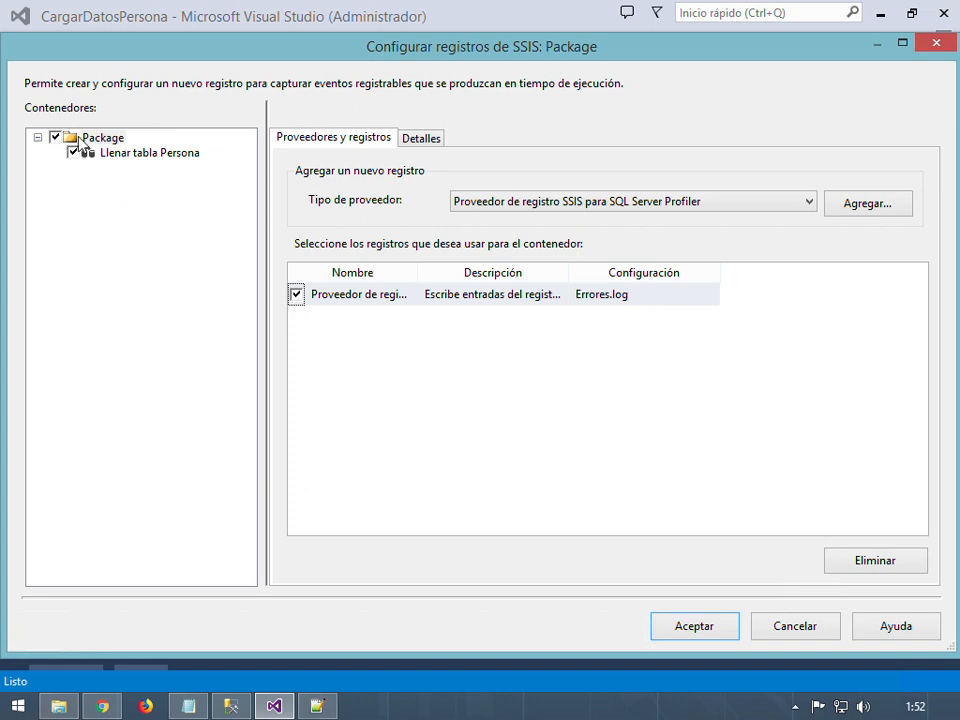
left_click(746, 205)
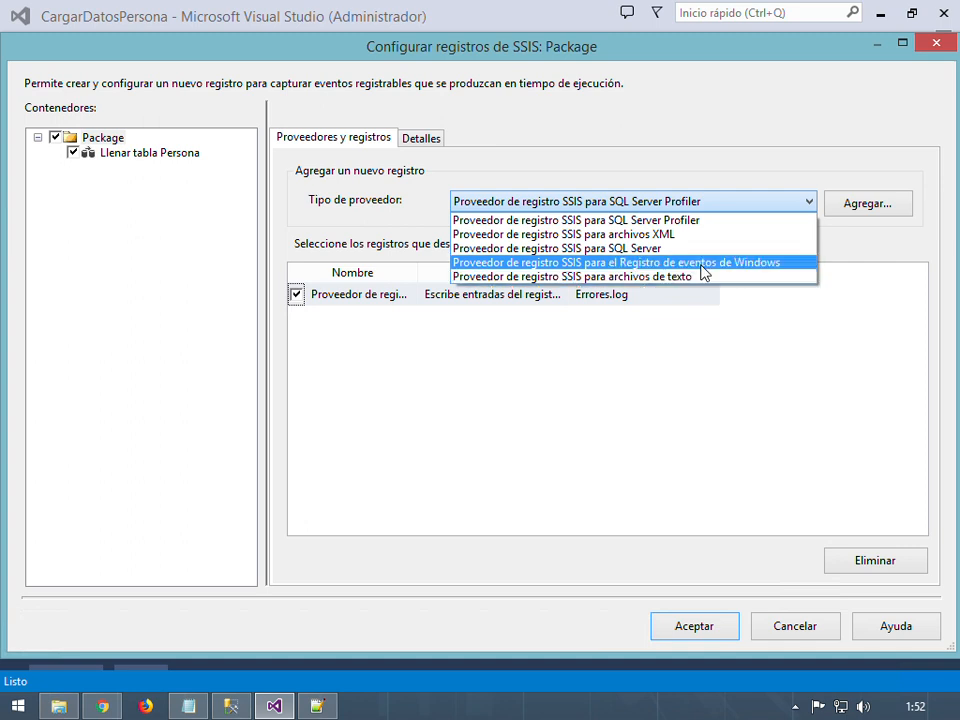
left_click(679, 409)
left_click(658, 300)
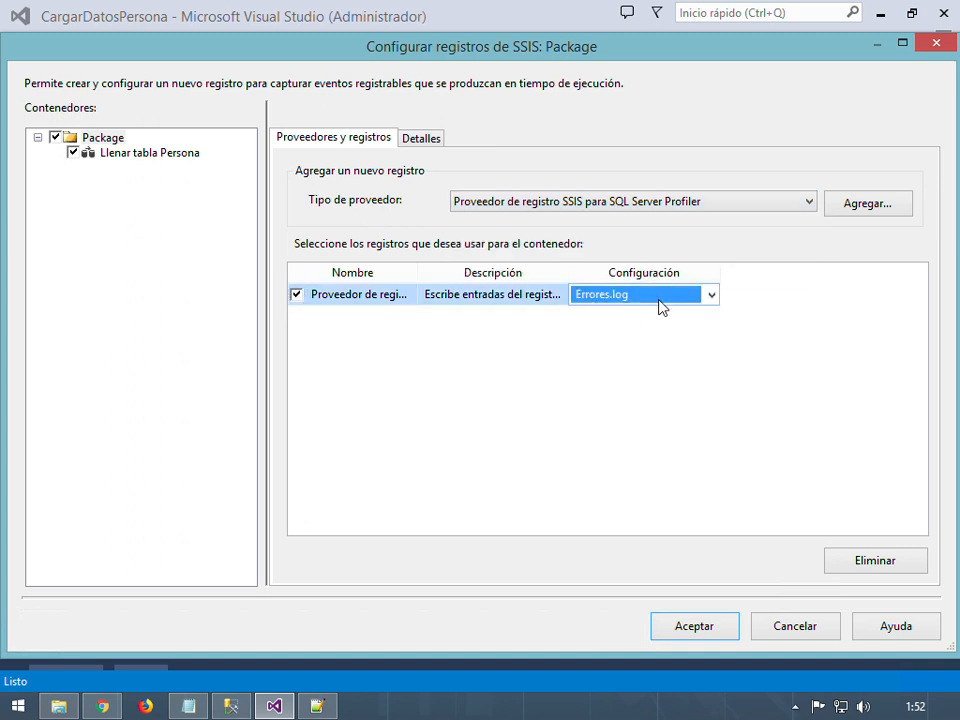
left_click(713, 296)
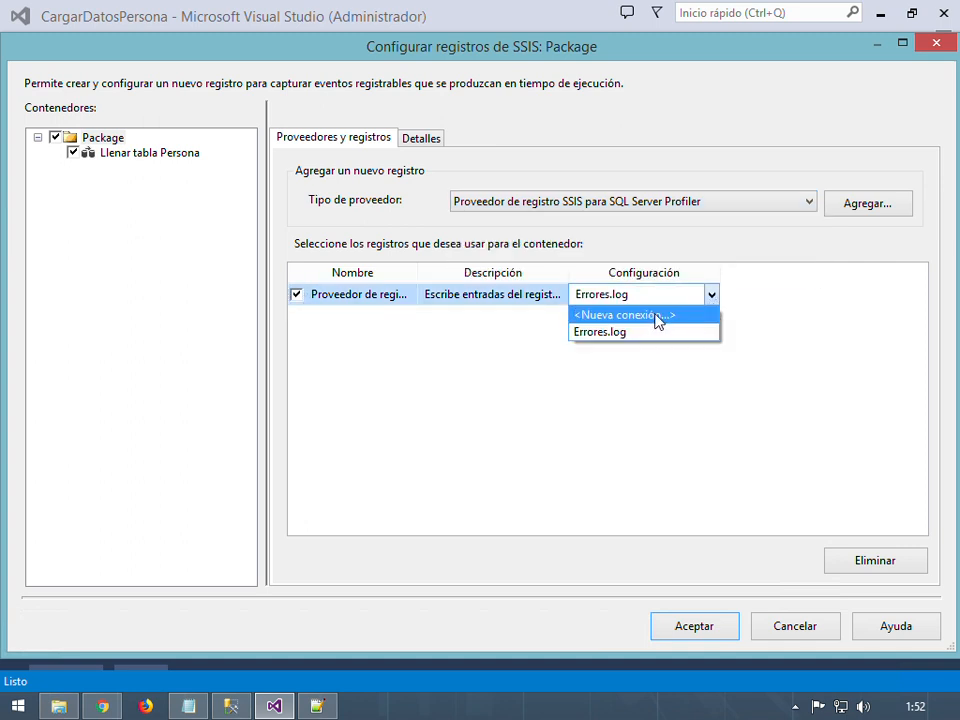
left_click(609, 336)
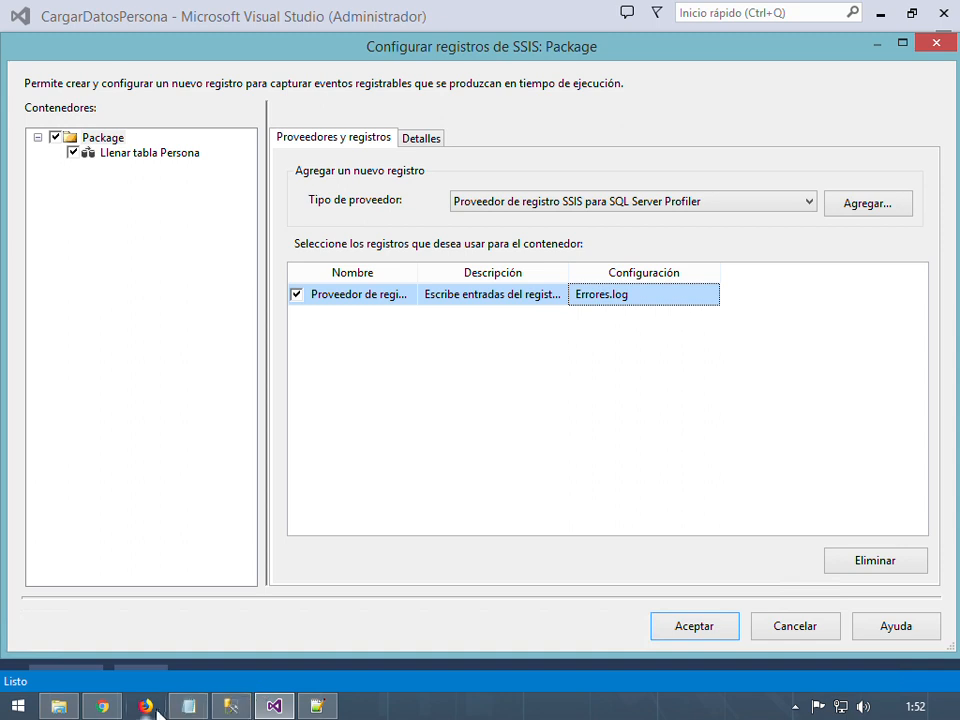
Open Errores.log from D:\Data in Notepad++ using Edit with Notepad++
left_click(59, 706)
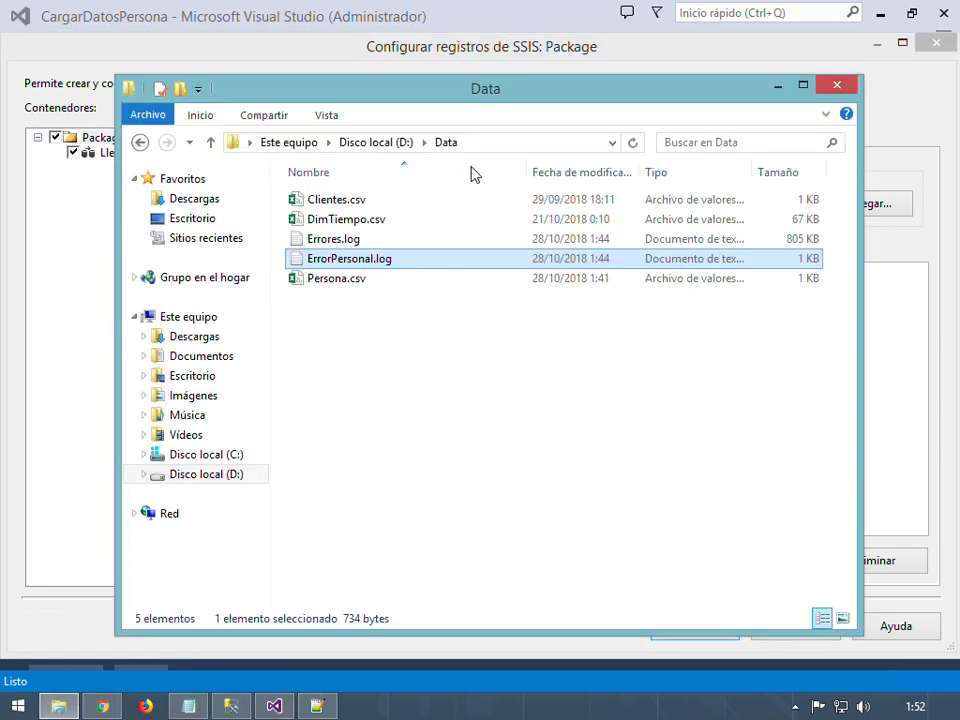
left_click(407, 339)
left_click(354, 240)
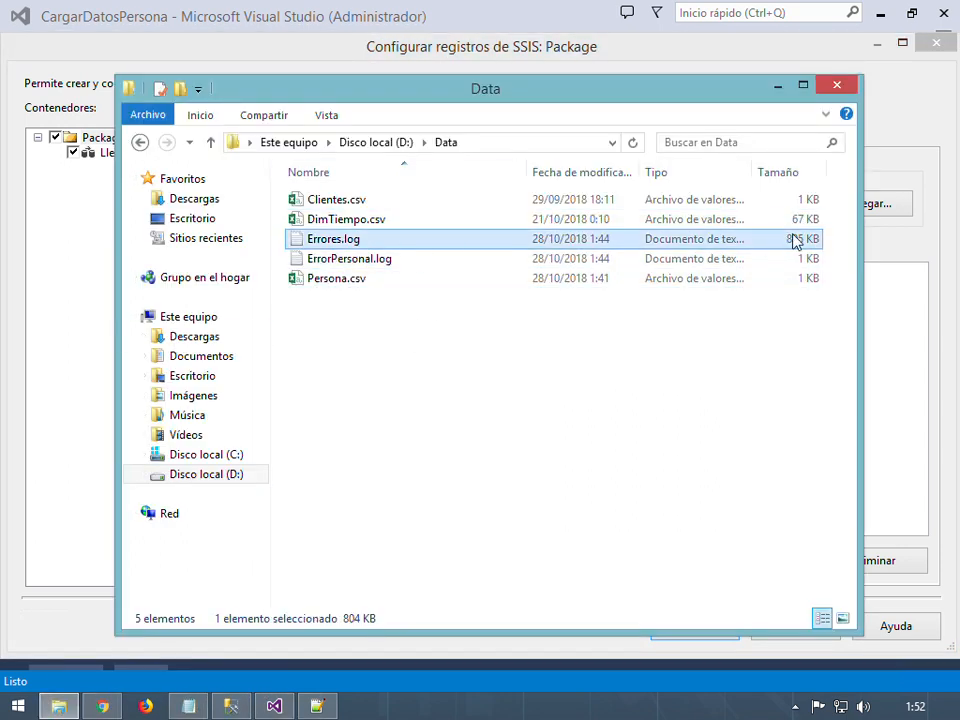
right_click(775, 248)
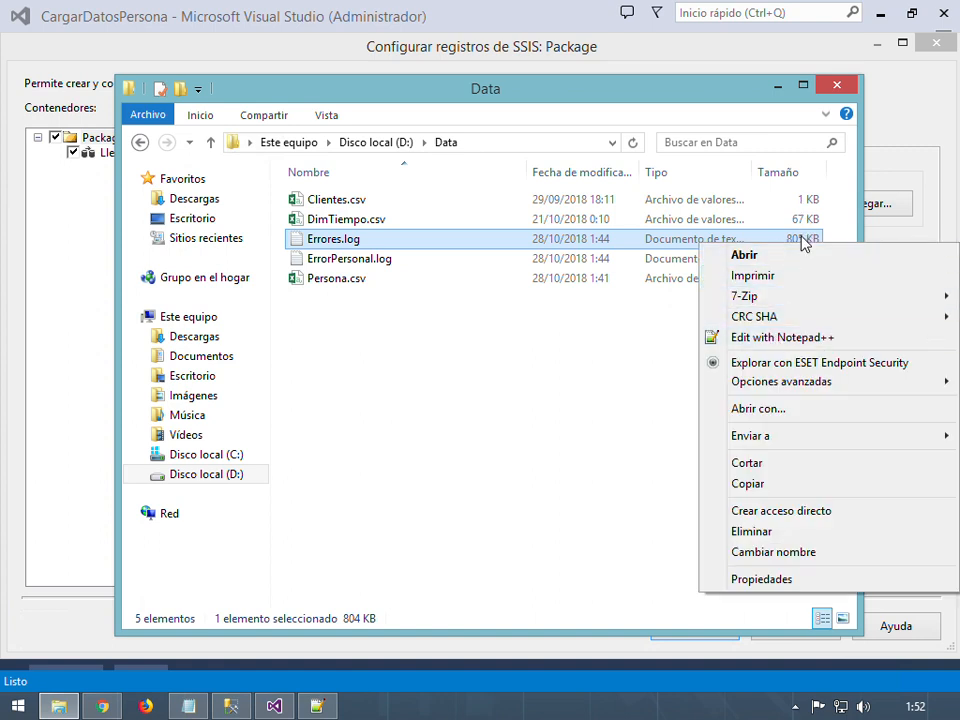
left_click(782, 340)
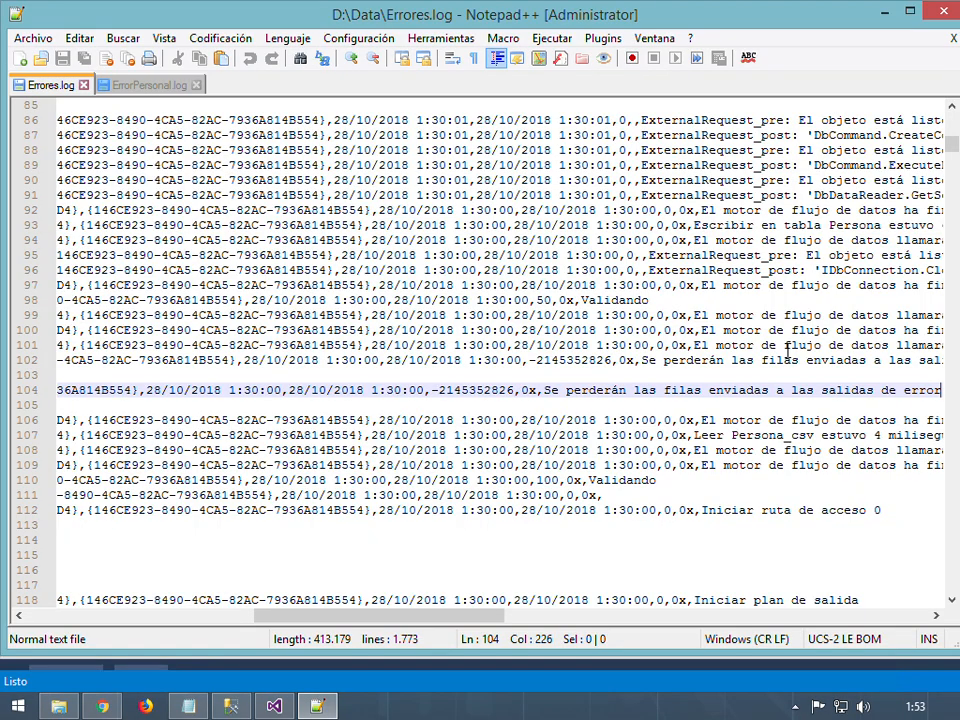
Scroll down through Errores.log and place the cursor on line 481
scroll(789, 352, "down", 20)
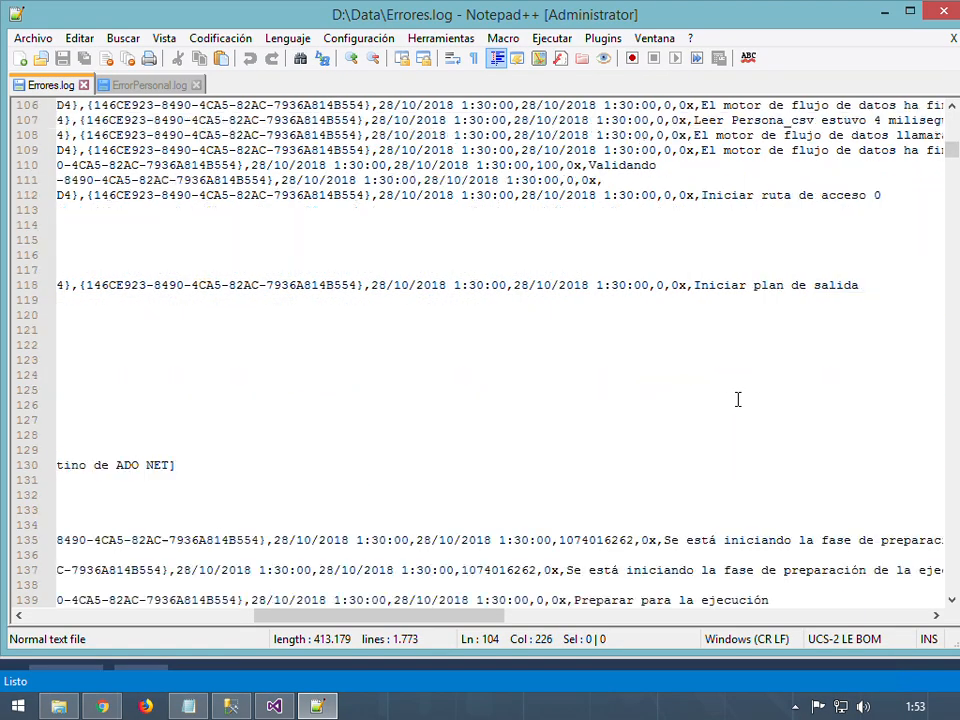
scroll(503, 424, "down", 17)
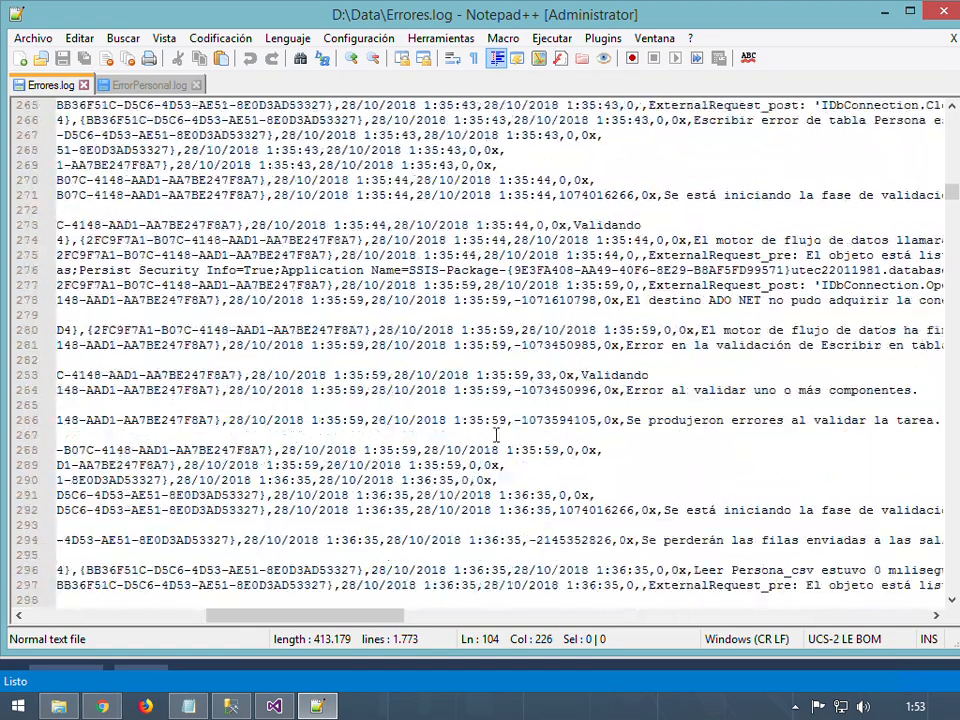
left_click_drag(360, 616, 120, 607)
scroll(203, 287, "down", 20)
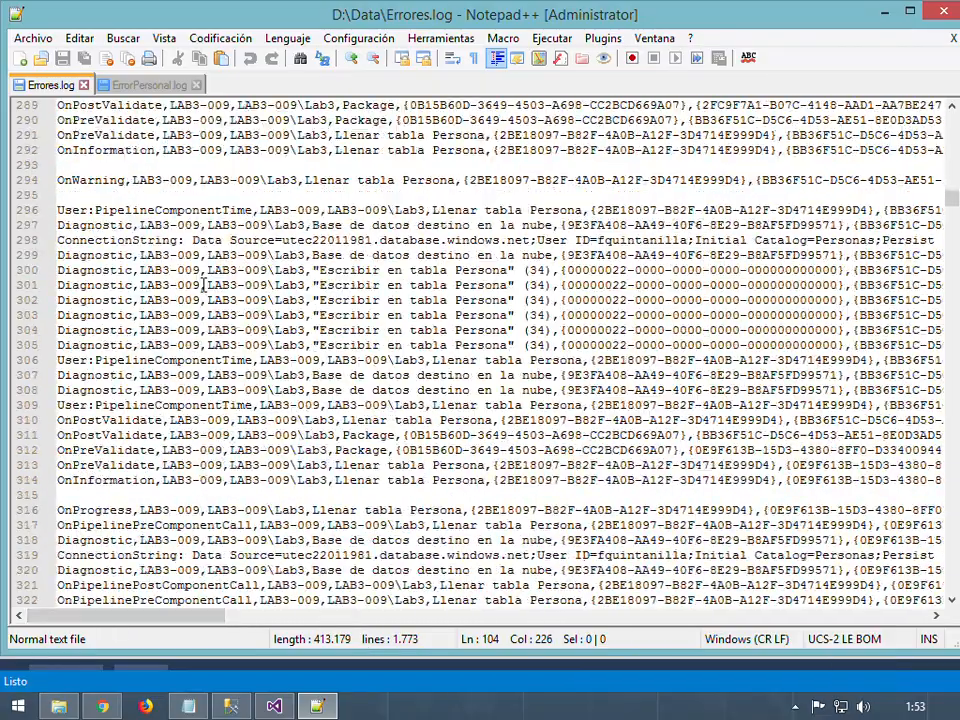
scroll(203, 287, "down", 20)
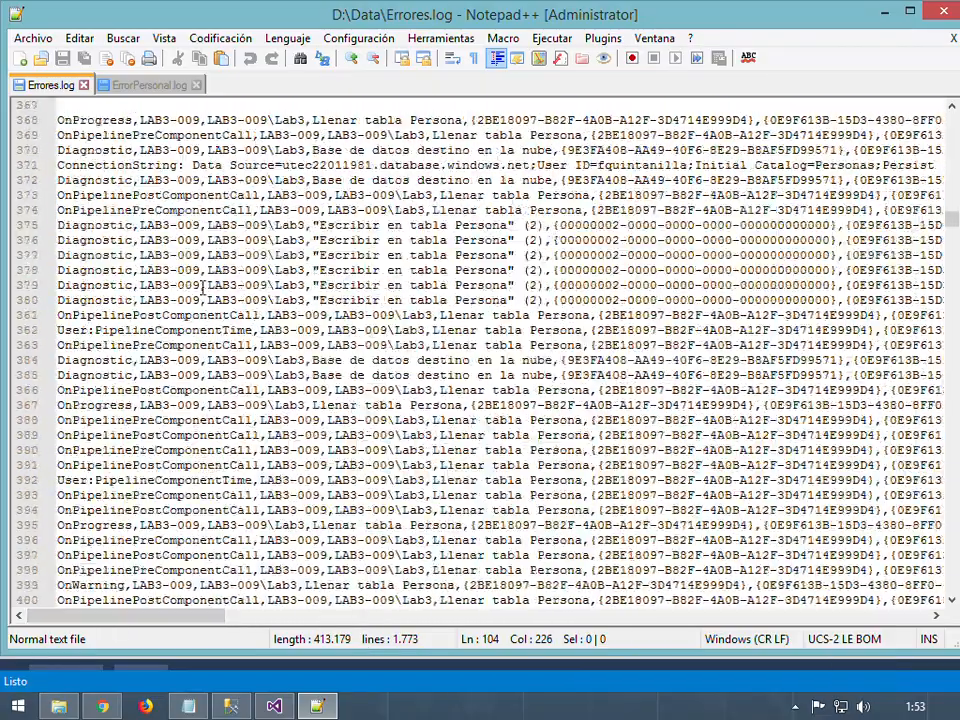
left_click(213, 240)
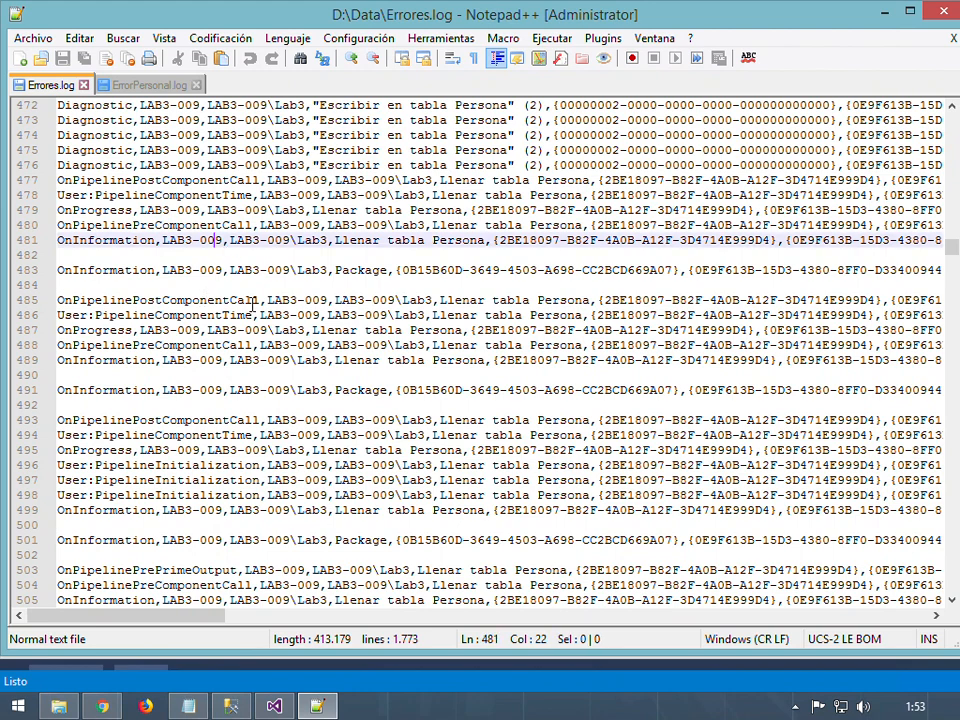
Search the log for 'error', stepping through matches to line 486's Escribir error de tabla Persona entry
key("ctrl+f")
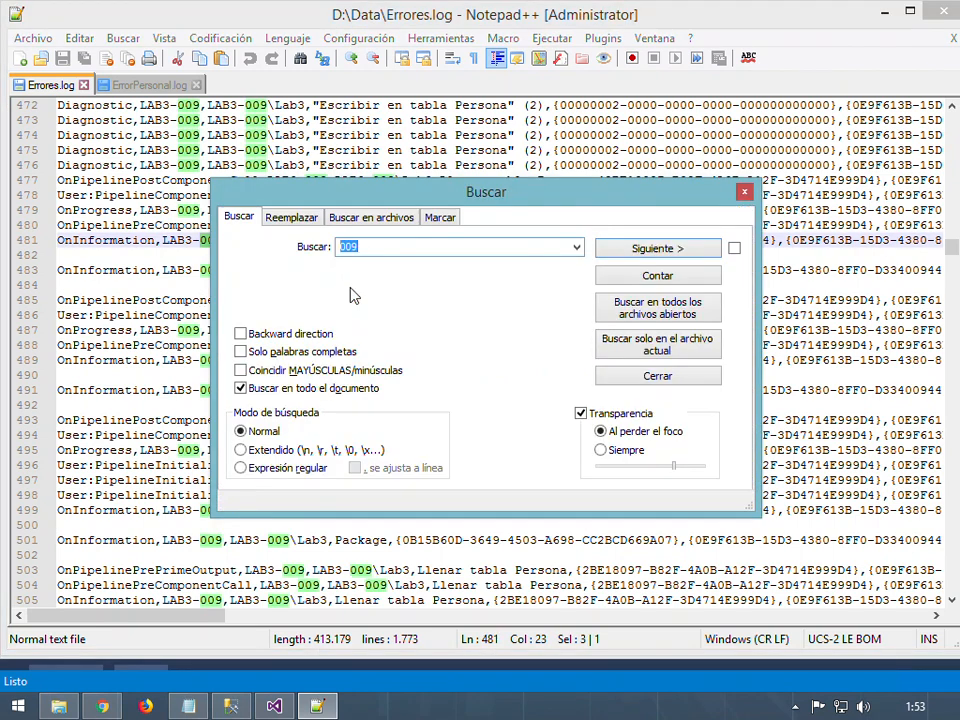
type("error")
key("Return")
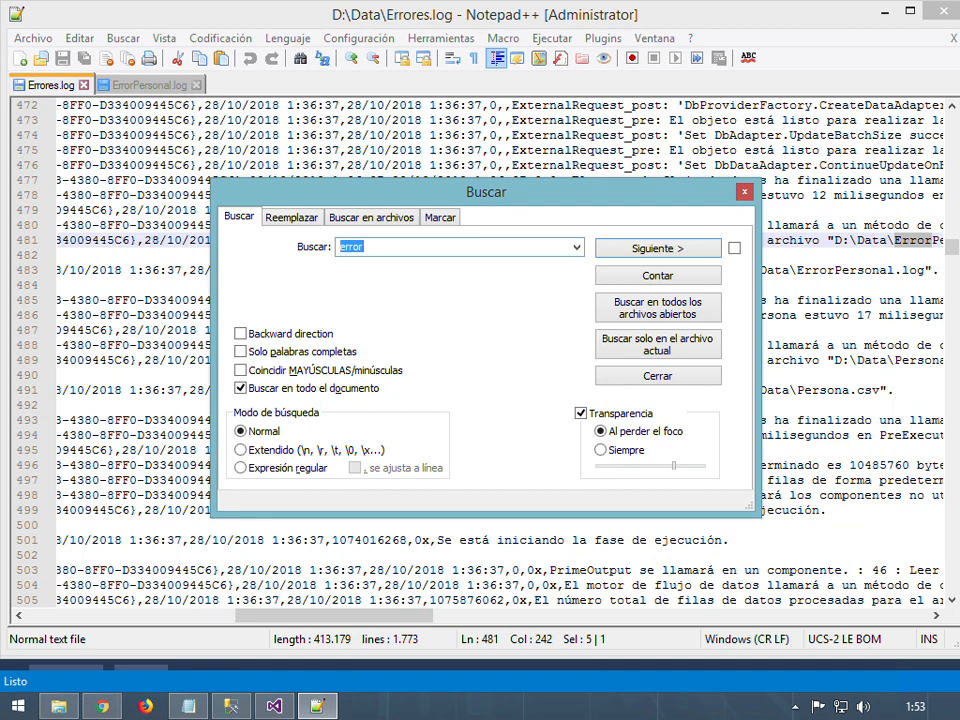
left_click(662, 250)
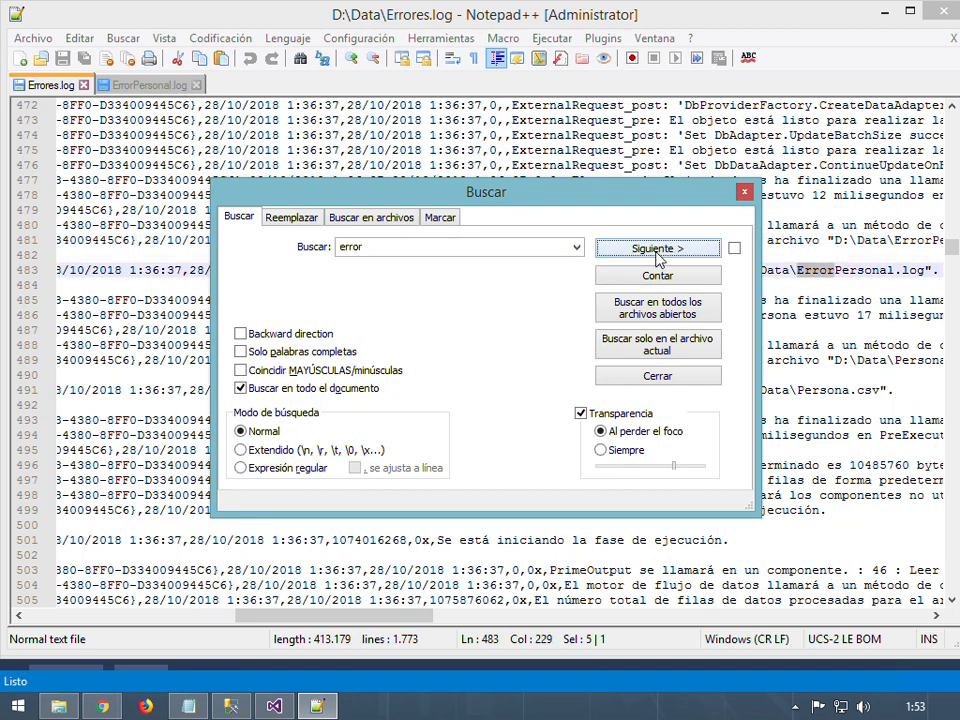
left_click(657, 252)
left_click(657, 250)
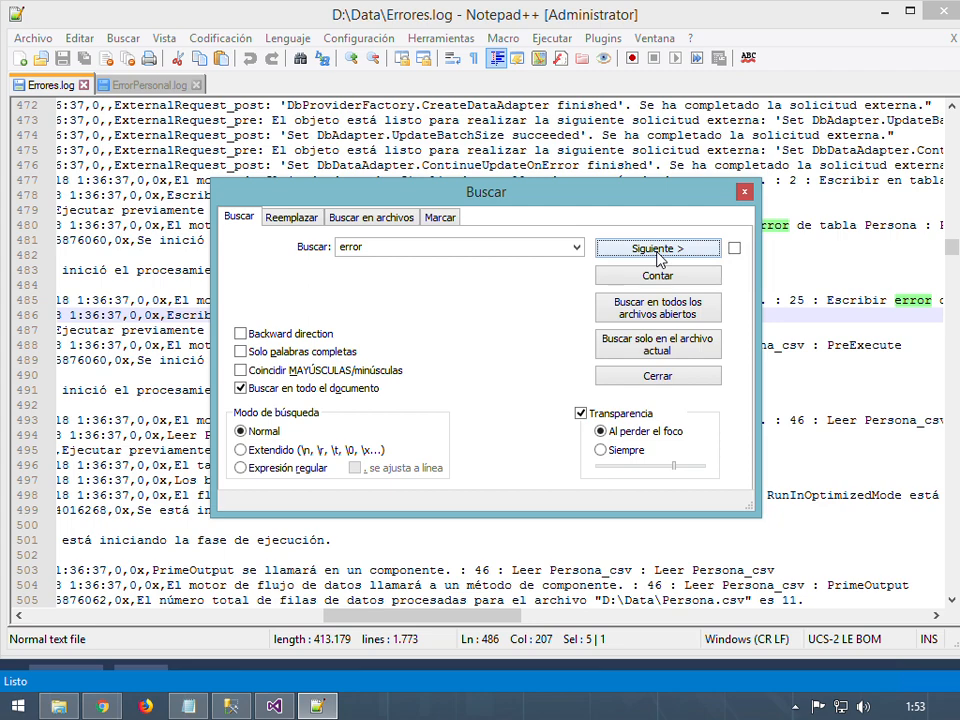
left_click(744, 191)
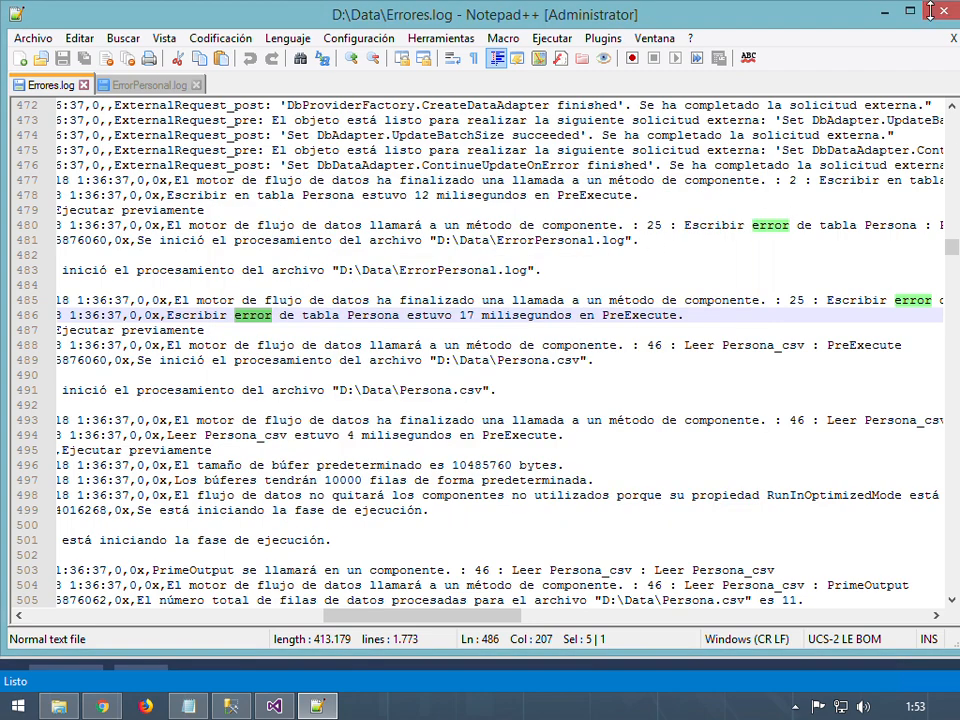
Minimize Notepad++ and close the SSIS logging configuration dialog
left_click(880, 11)
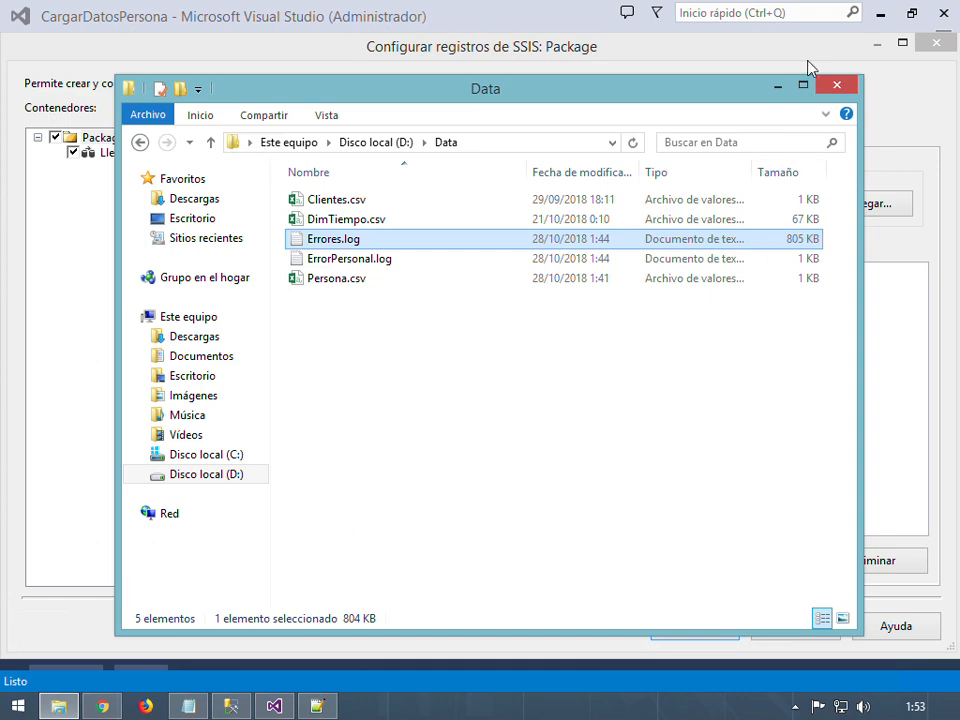
left_click(520, 22)
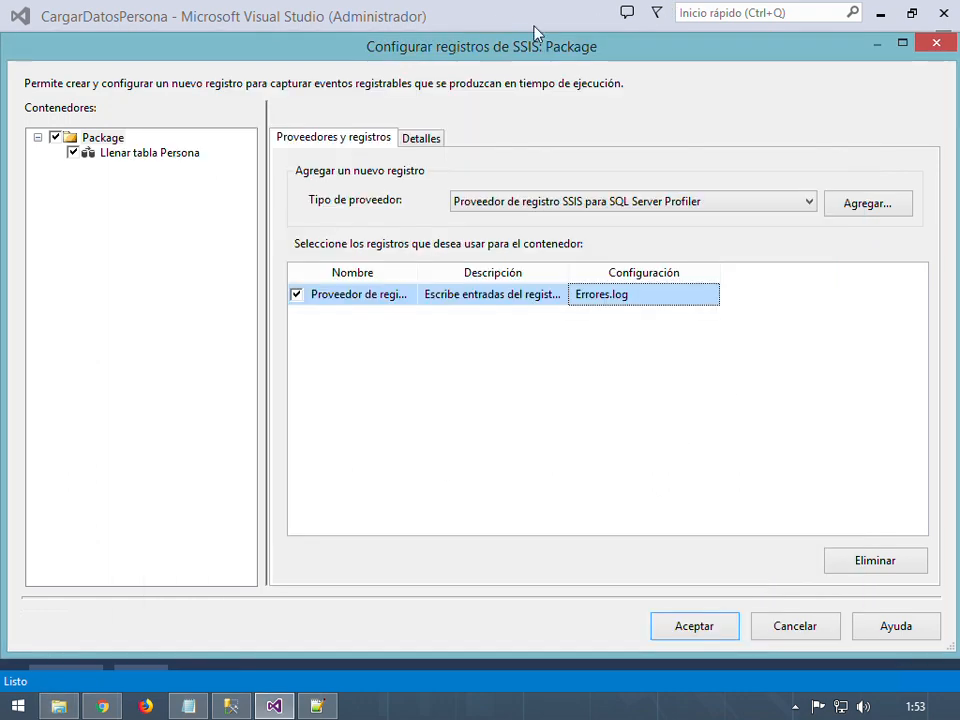
left_click(930, 41)
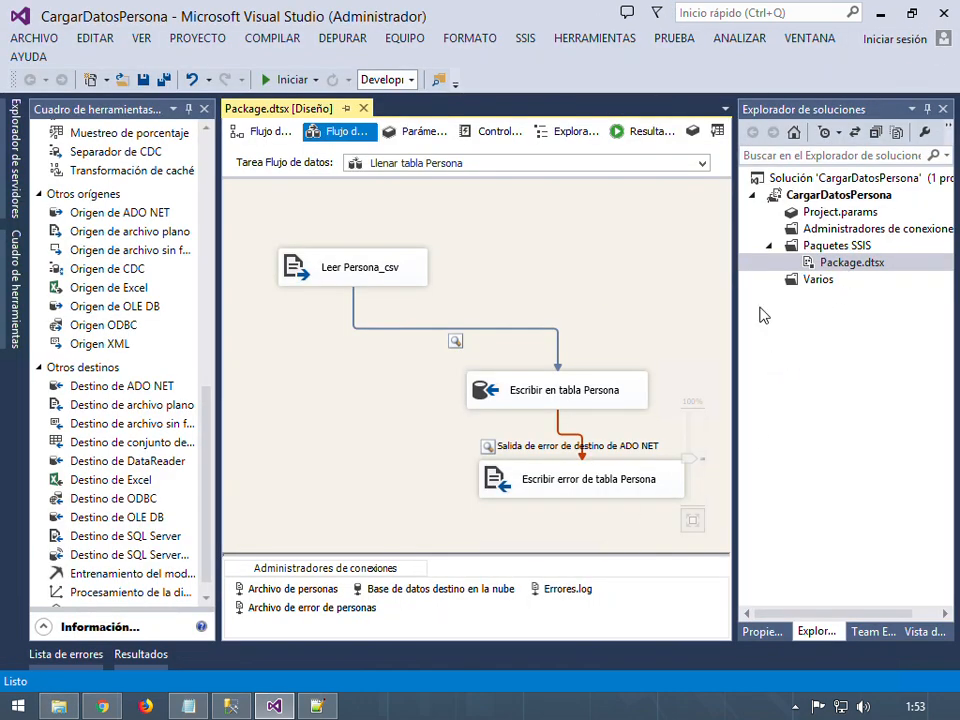
In SSMS's SQLQuery1.sql script, select the create table Terminal statement
left_click(228, 704)
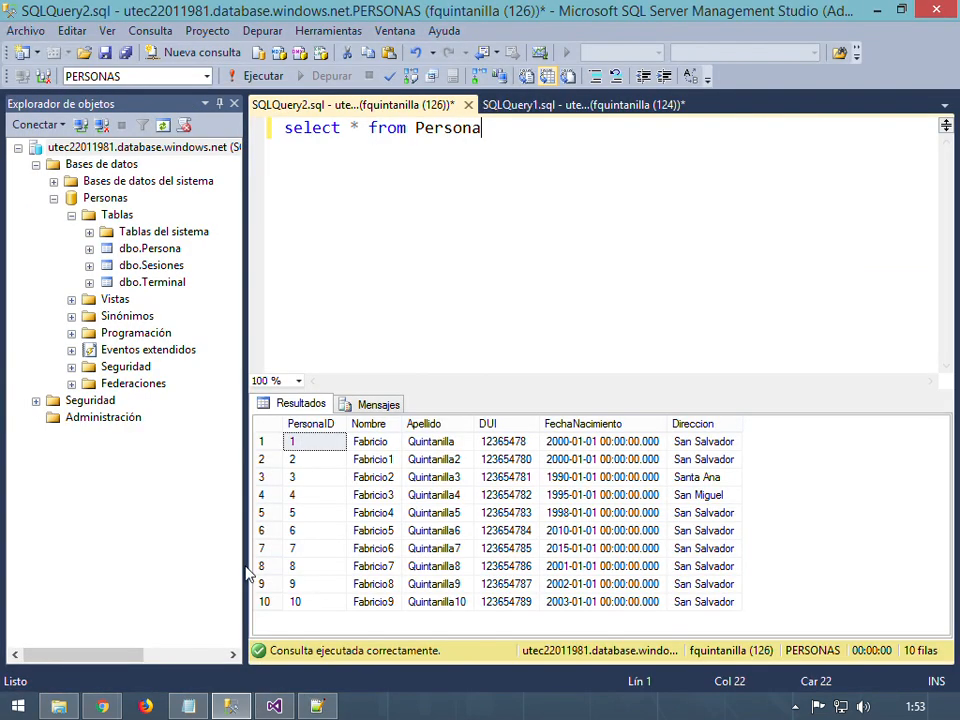
left_click(540, 108)
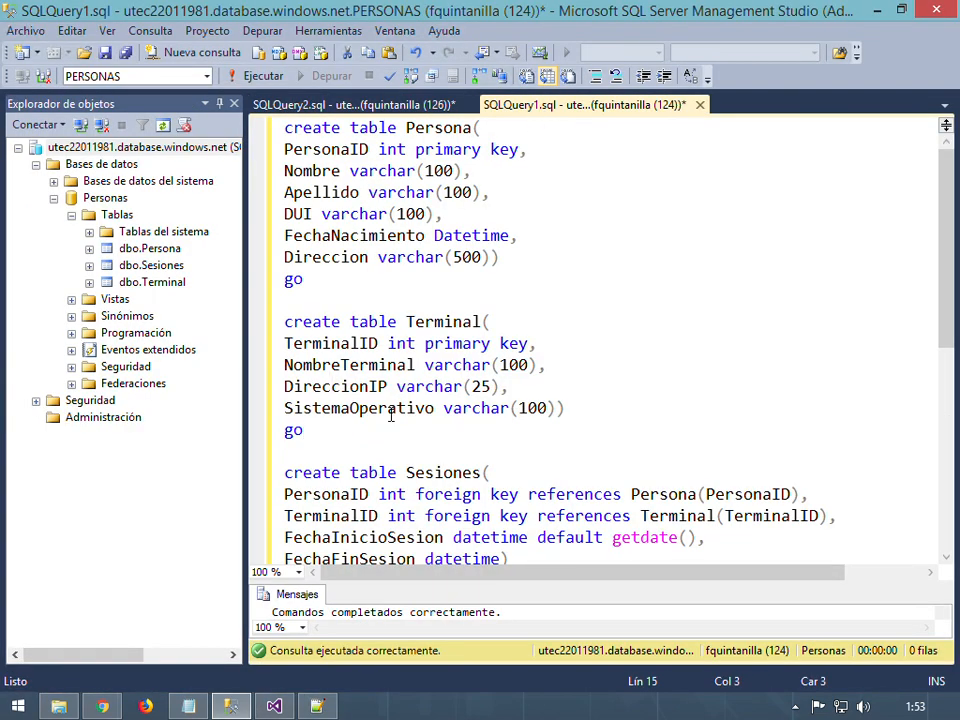
left_click_drag(305, 430, 256, 332)
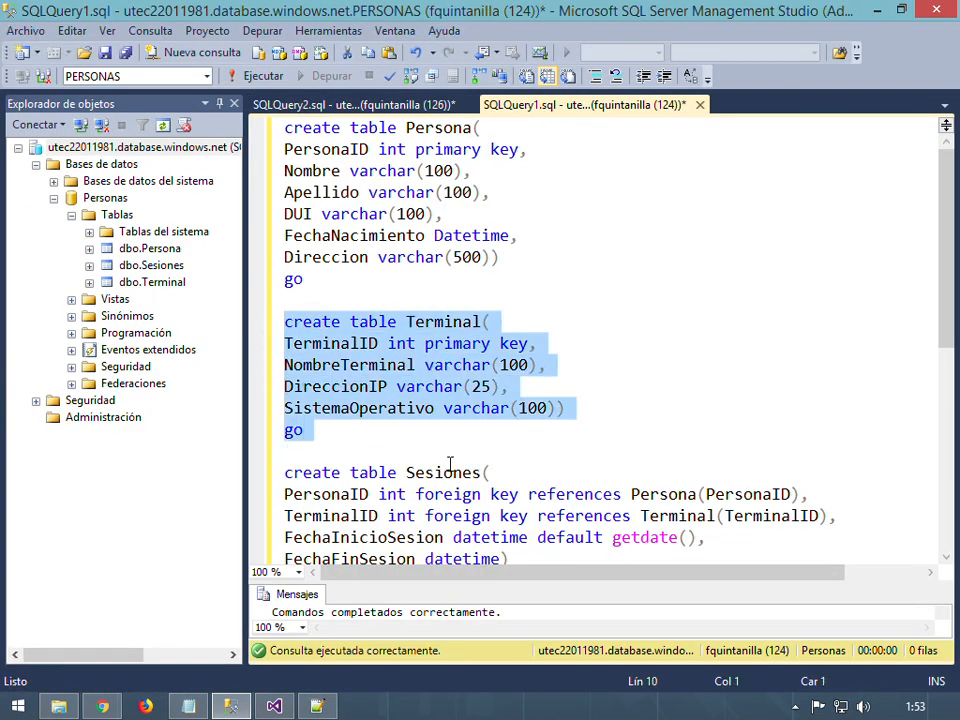